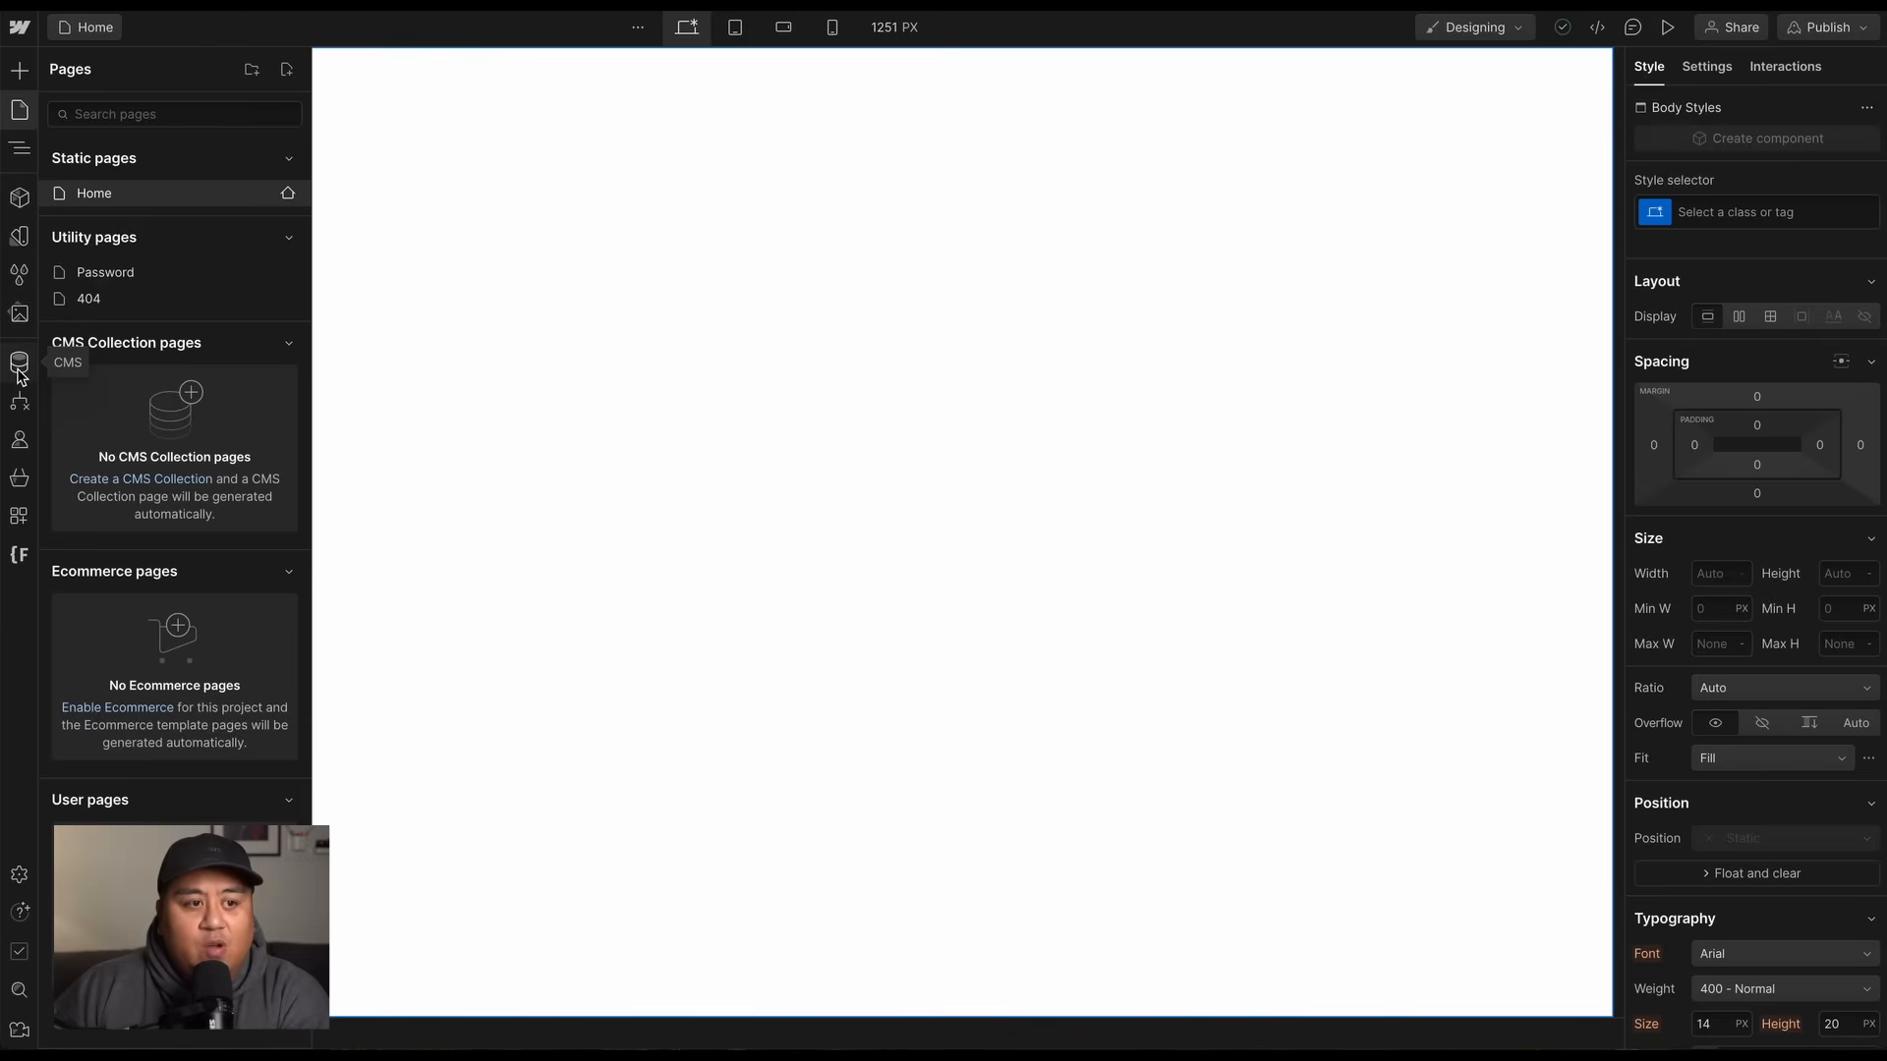
# Start a new CMS collection named Blog with the collection URL blog.
pyautogui.click(18, 369)
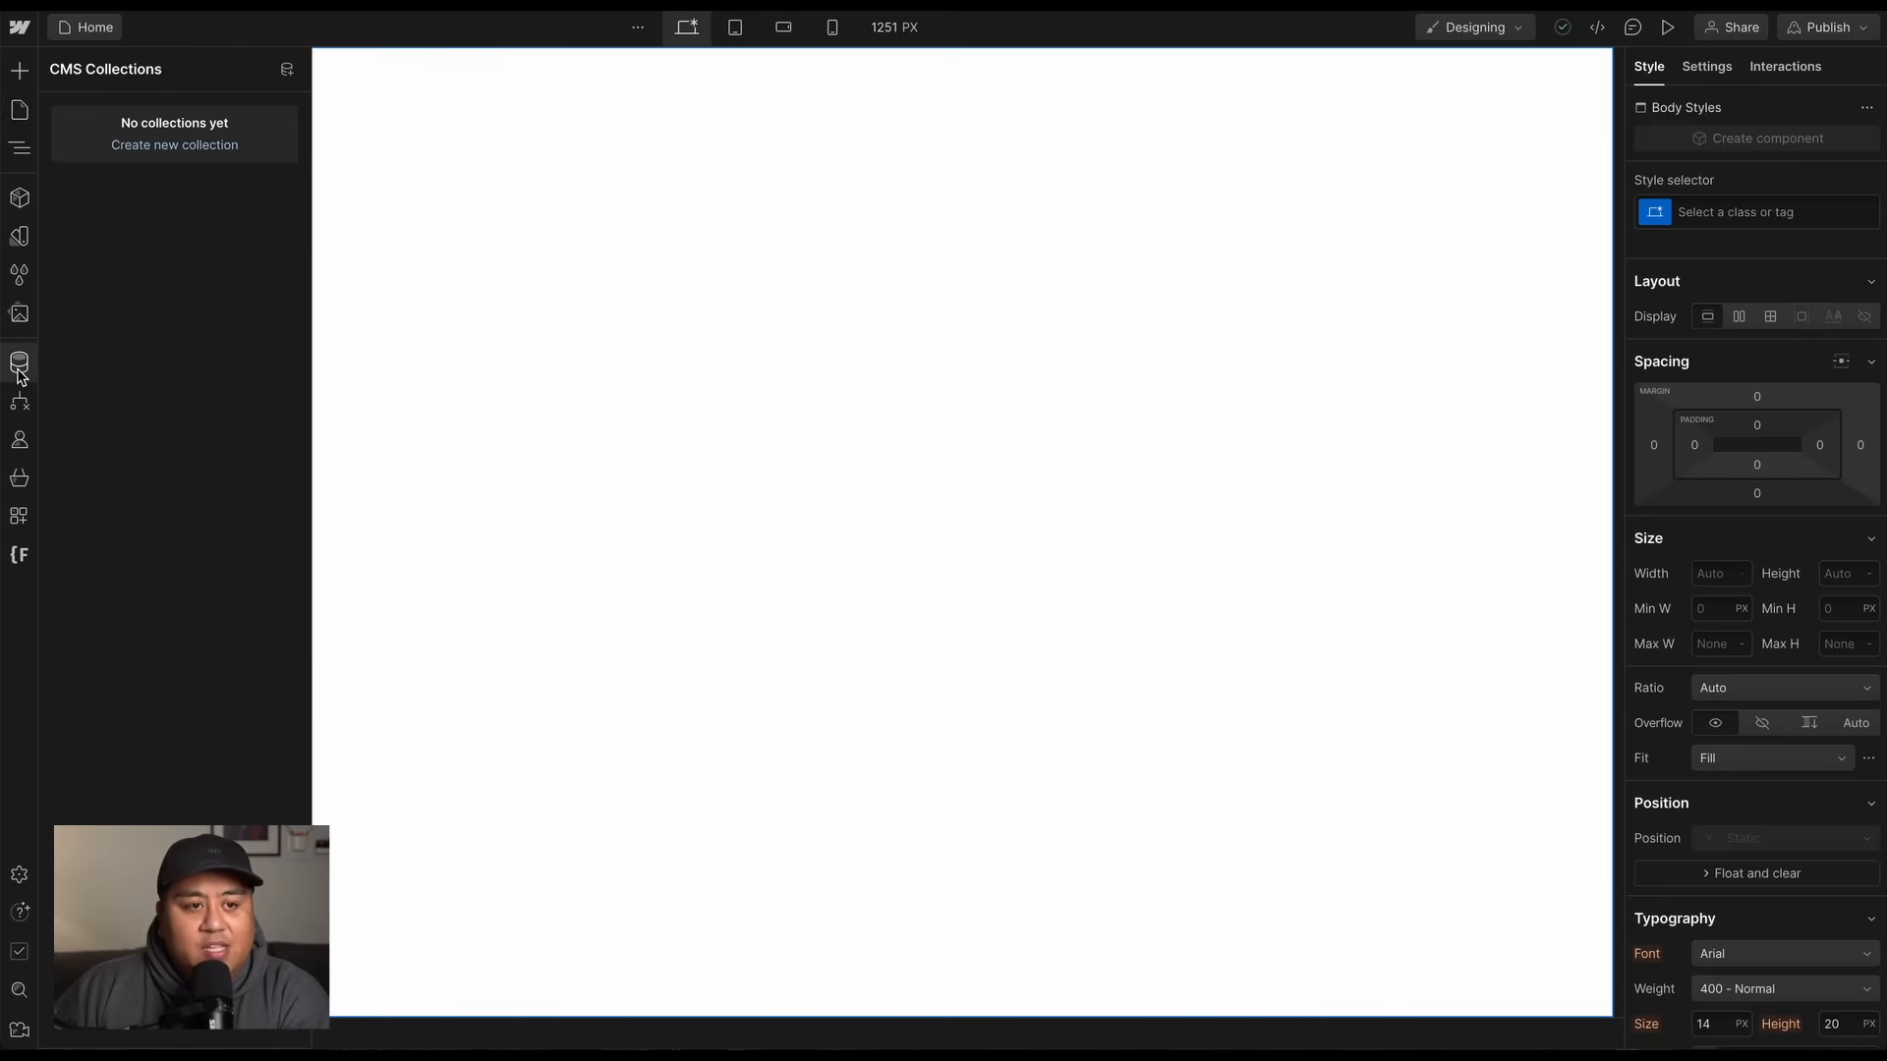
pyautogui.click(163, 147)
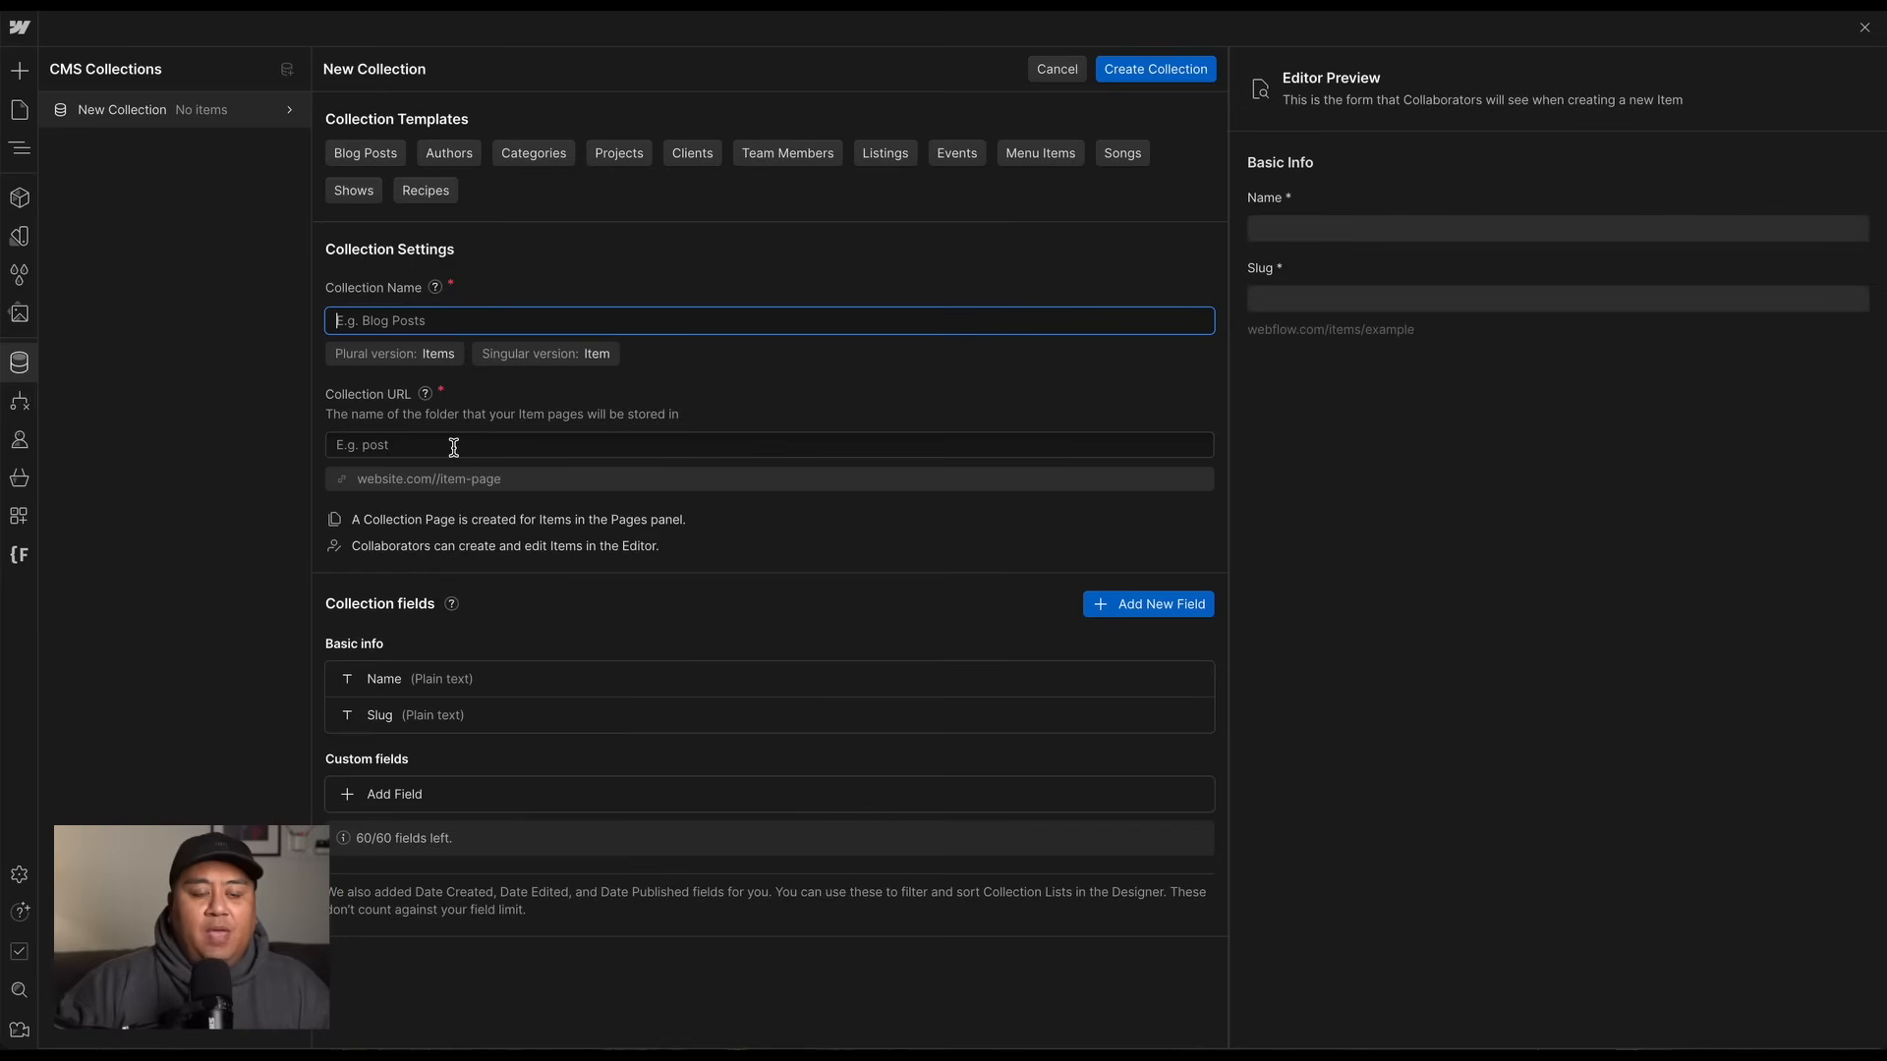
pyautogui.write('Blog')
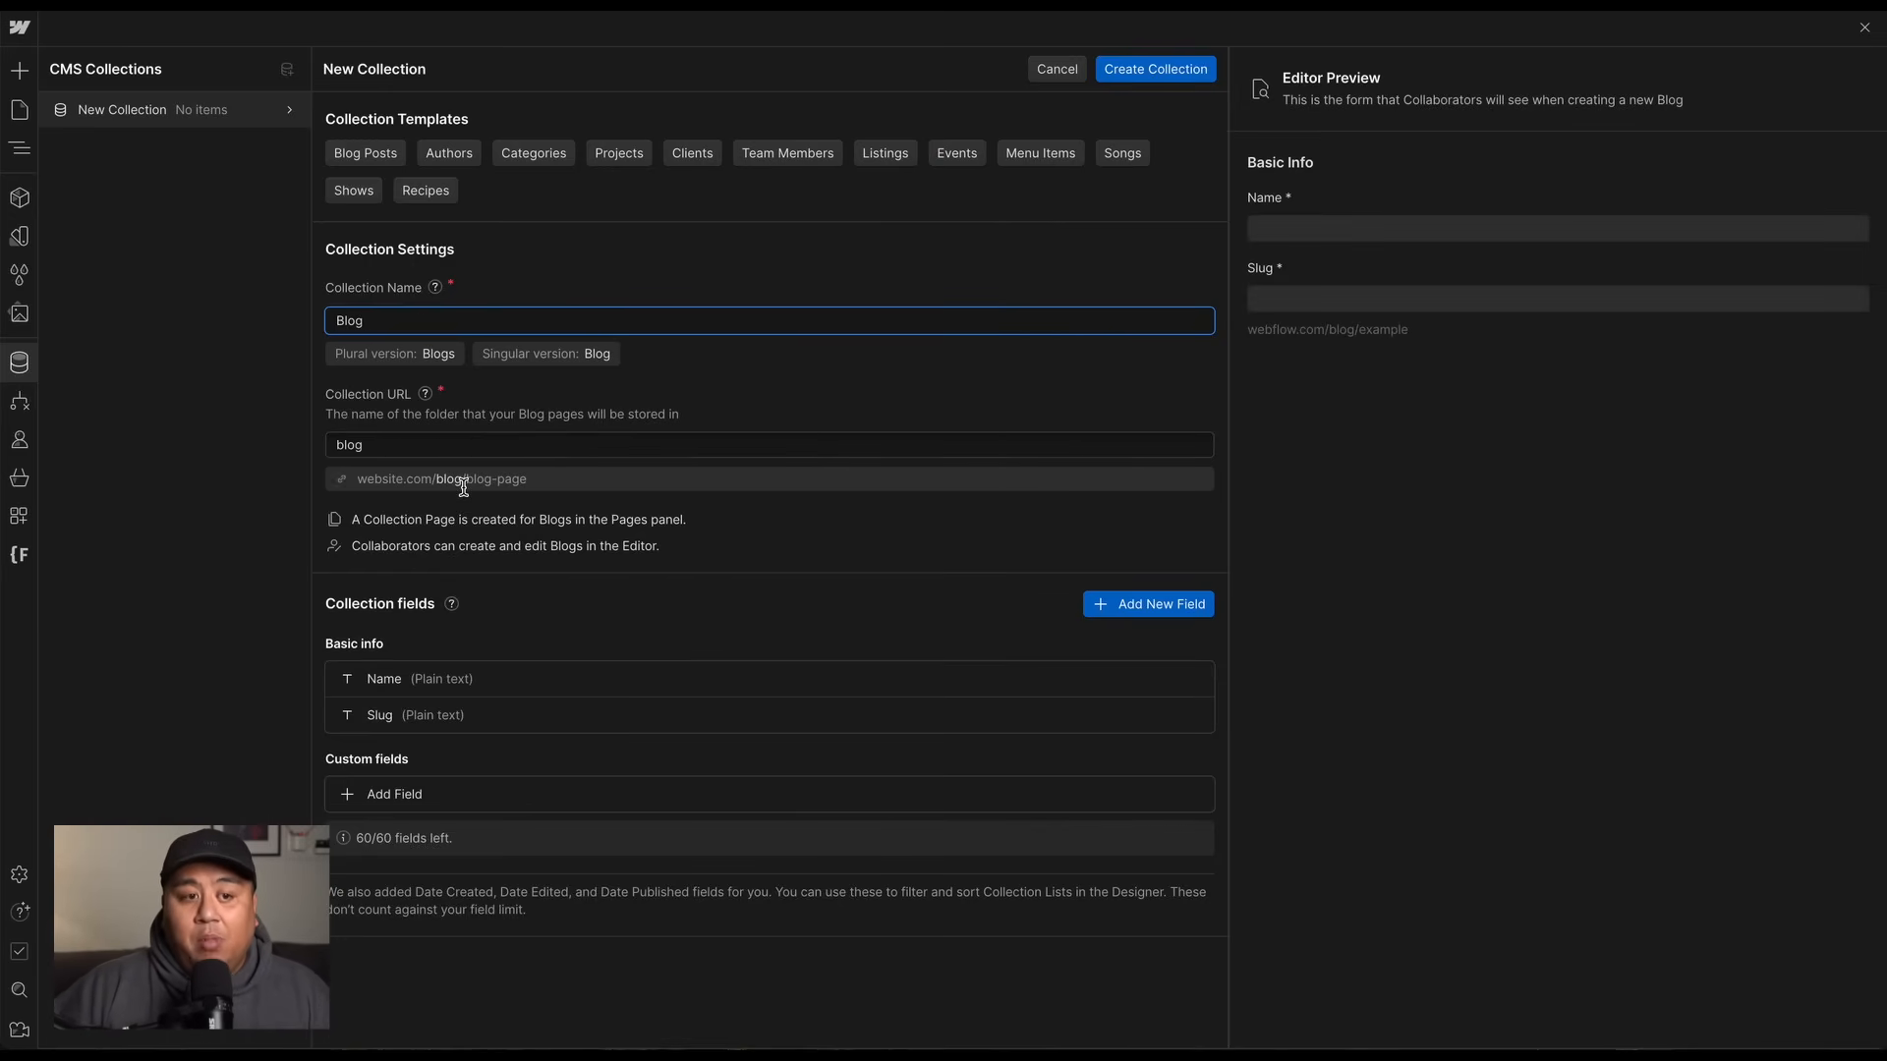
pyautogui.click(385, 444)
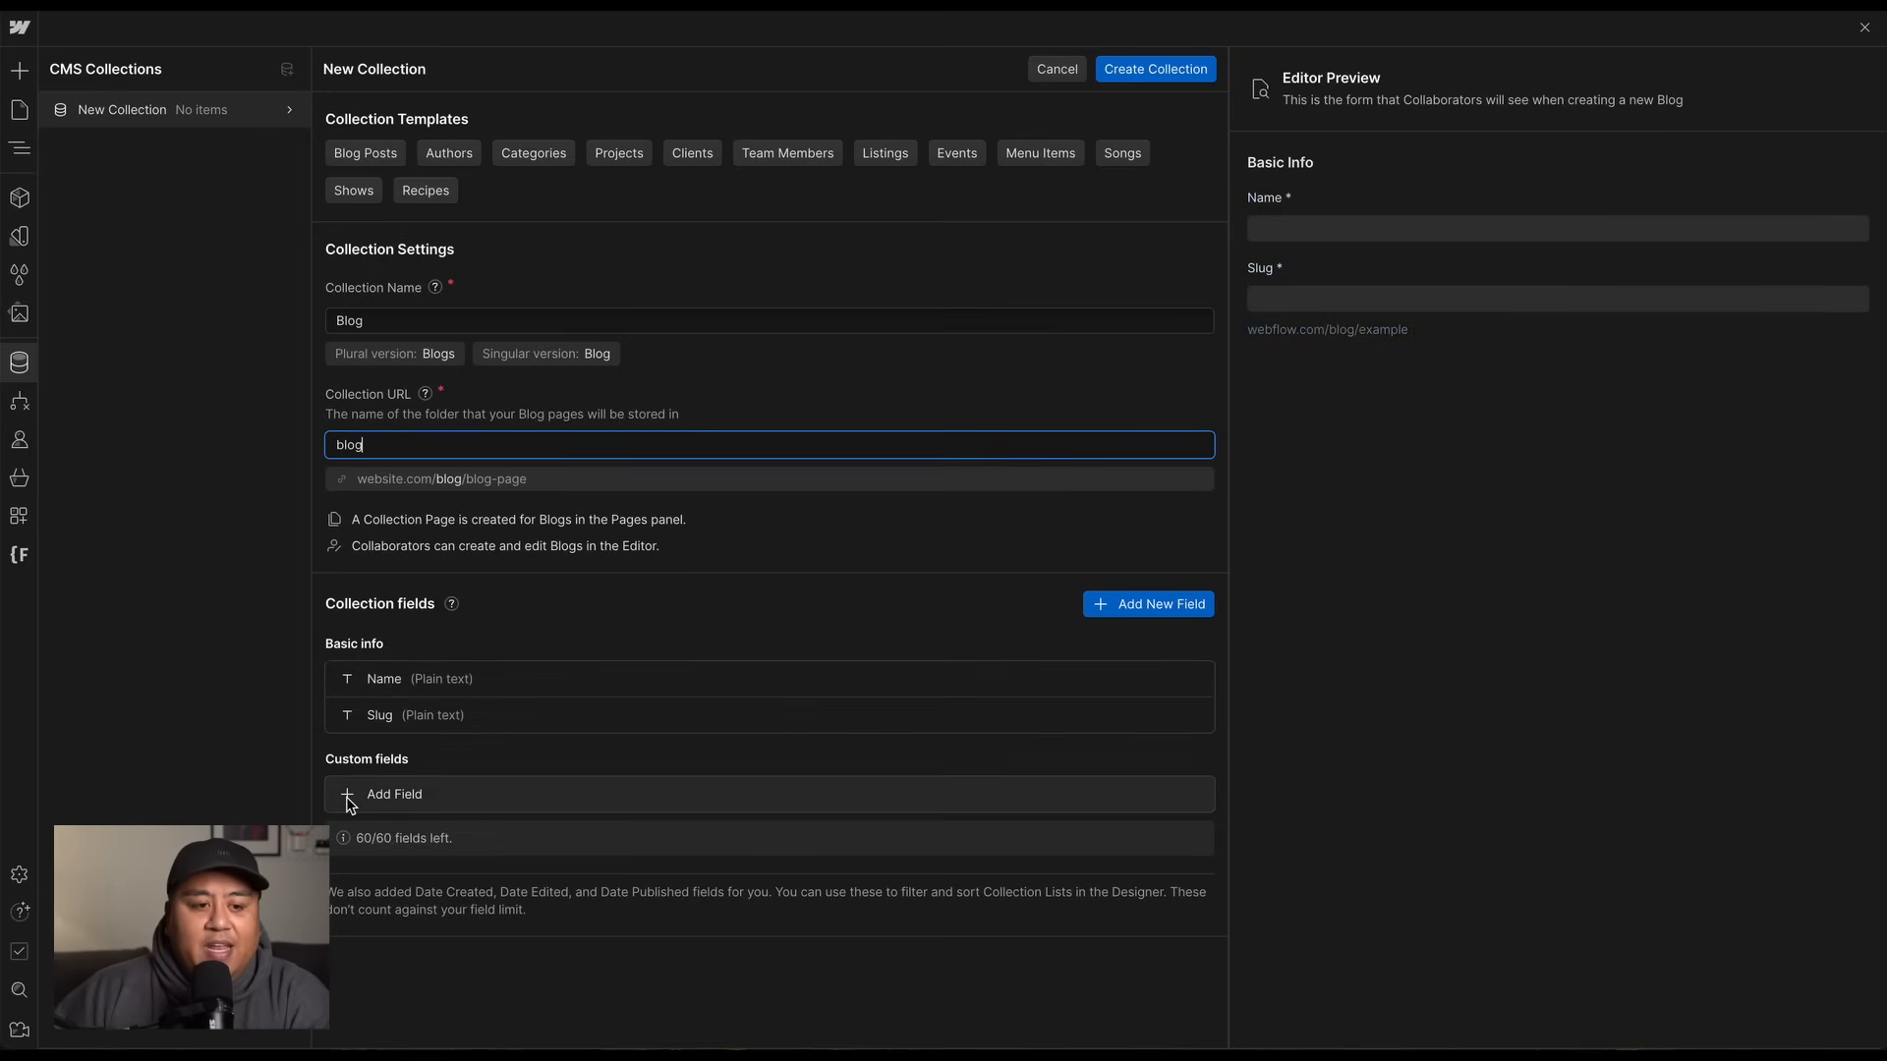
# Add an image custom field labelled Cover Image to the Blog collection and save it.
pyautogui.click(412, 794)
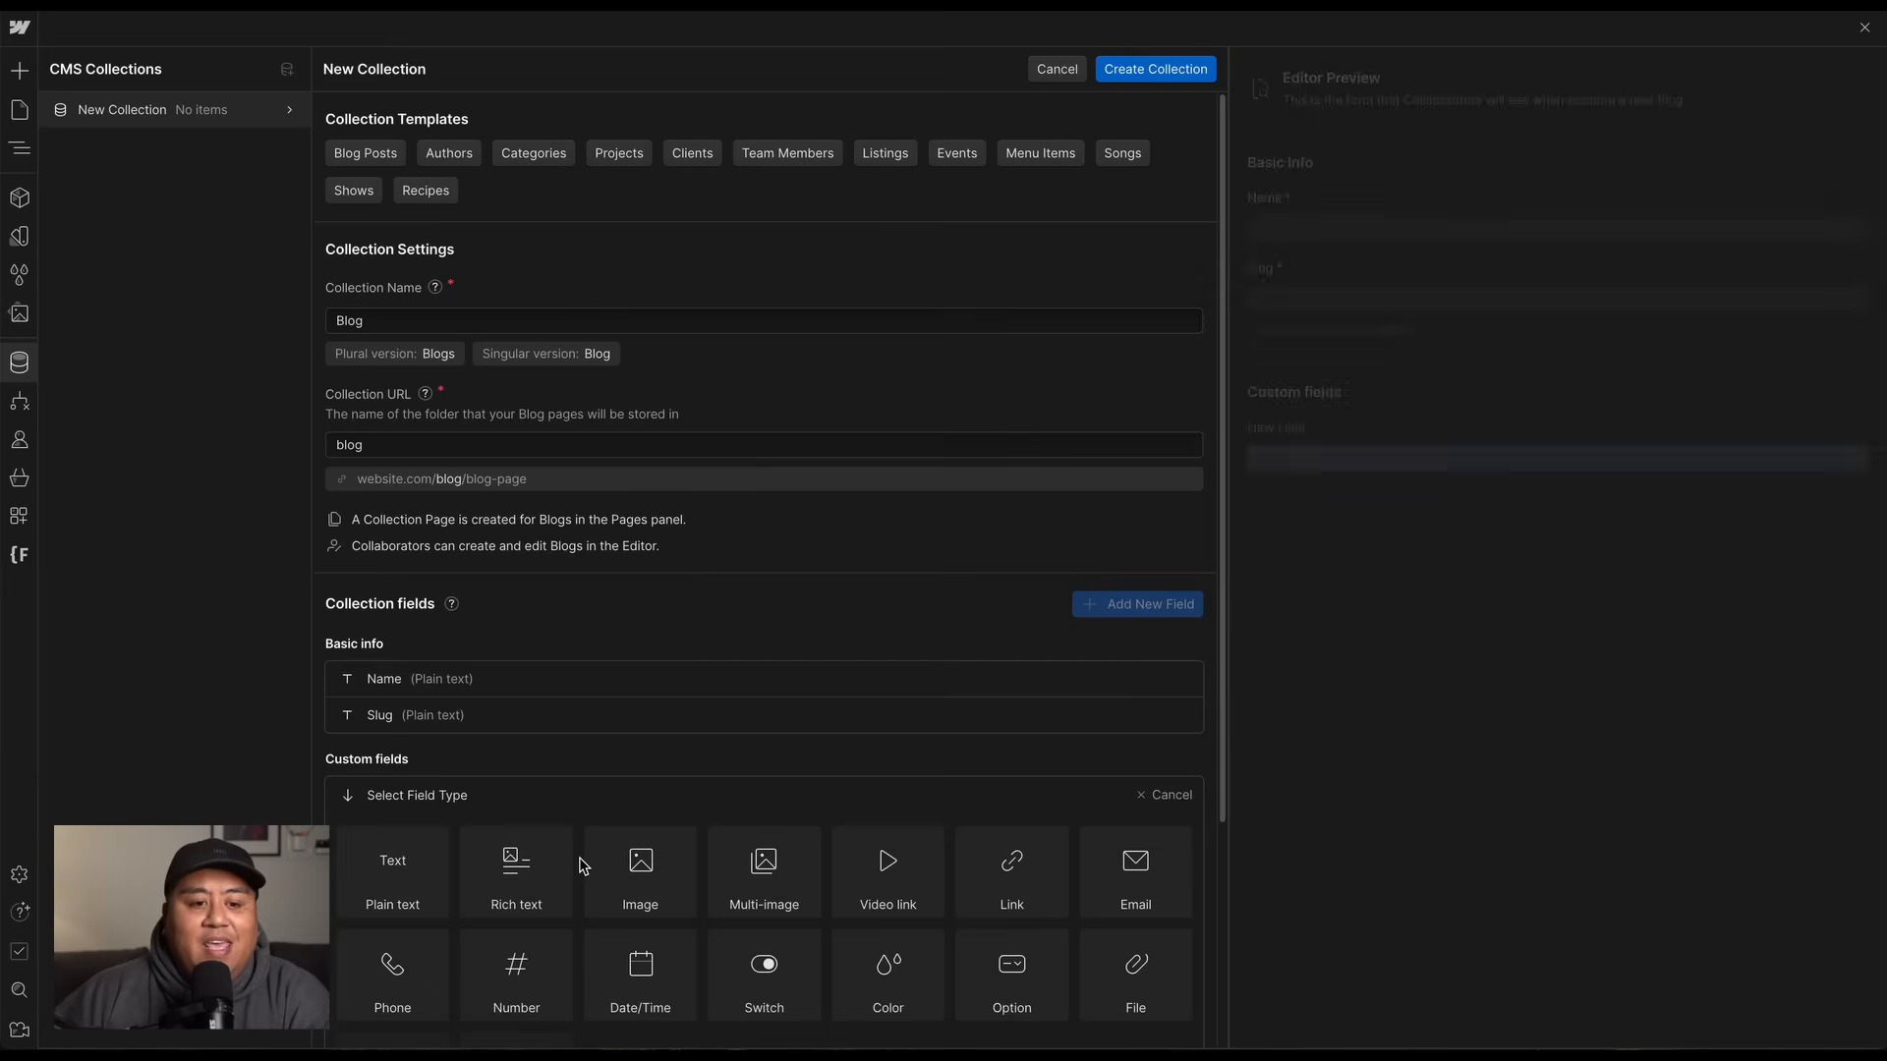
pyautogui.click(649, 880)
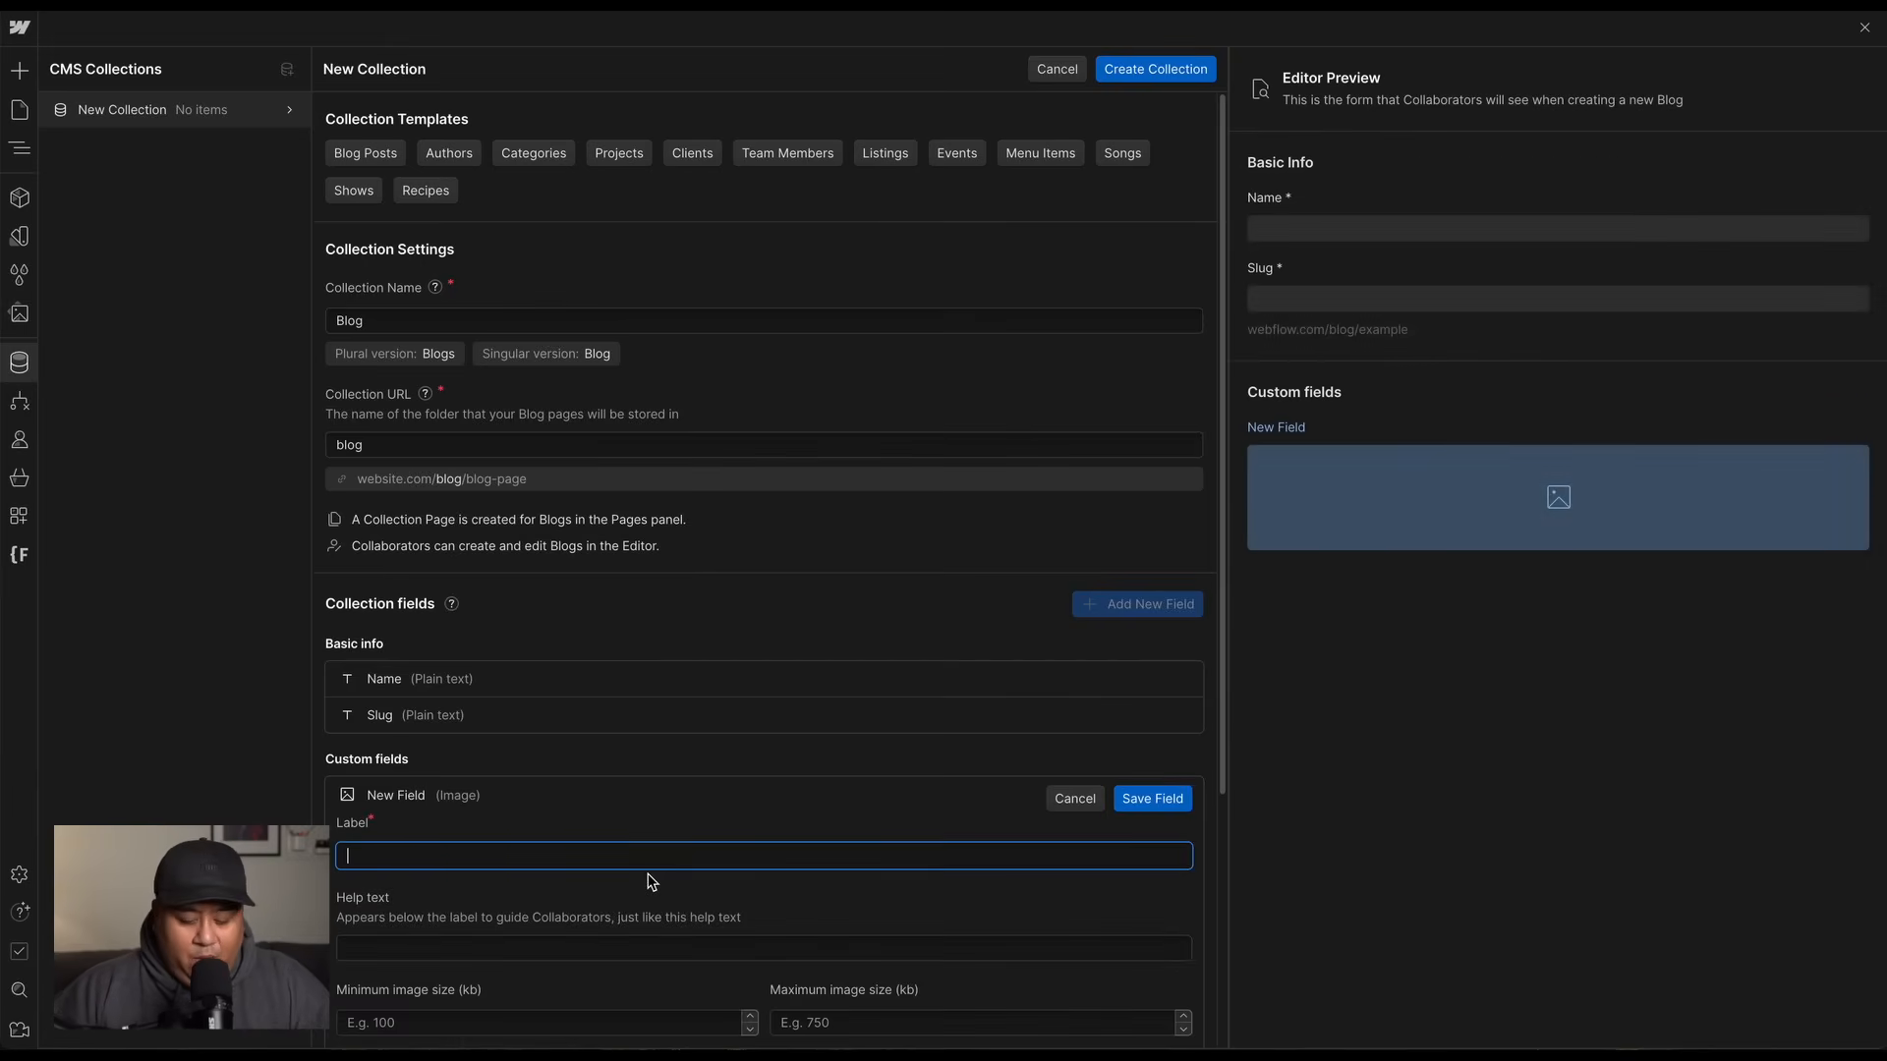
pyautogui.write('Cover Image')
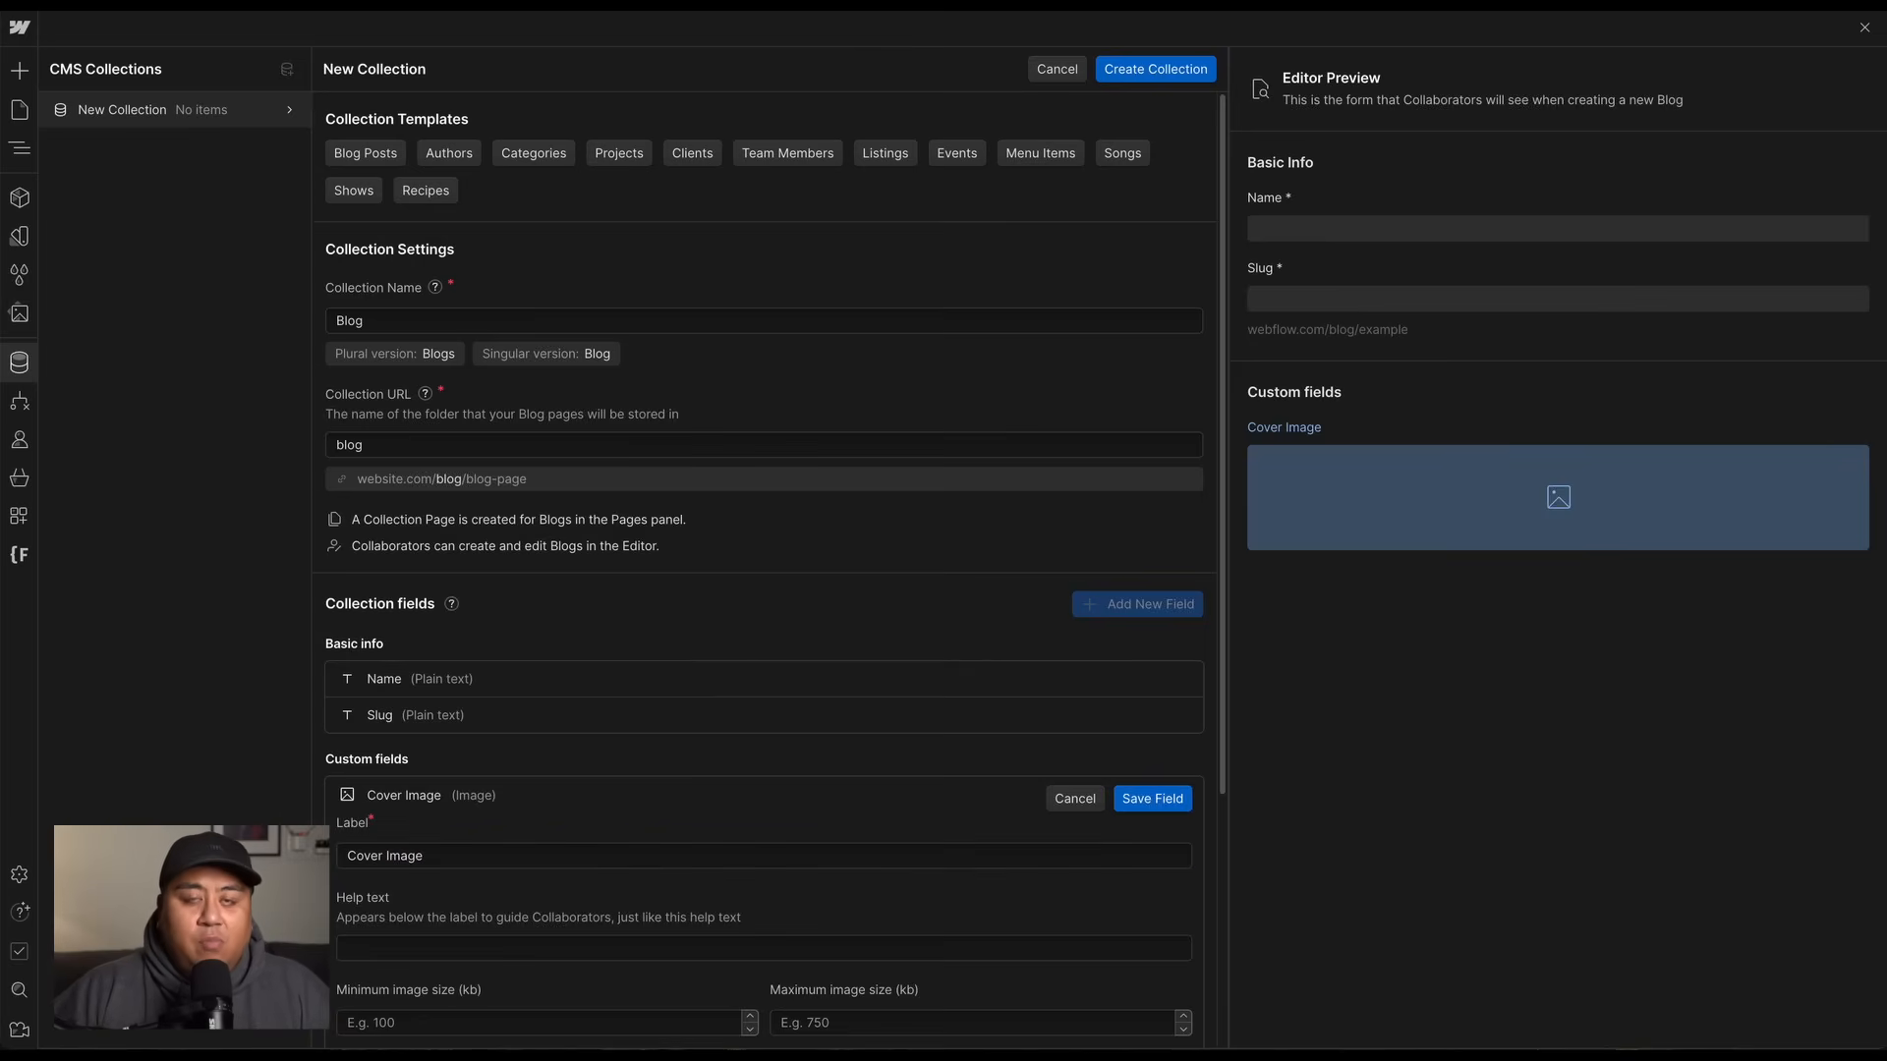
pyautogui.scroll(-3, 765, 570)
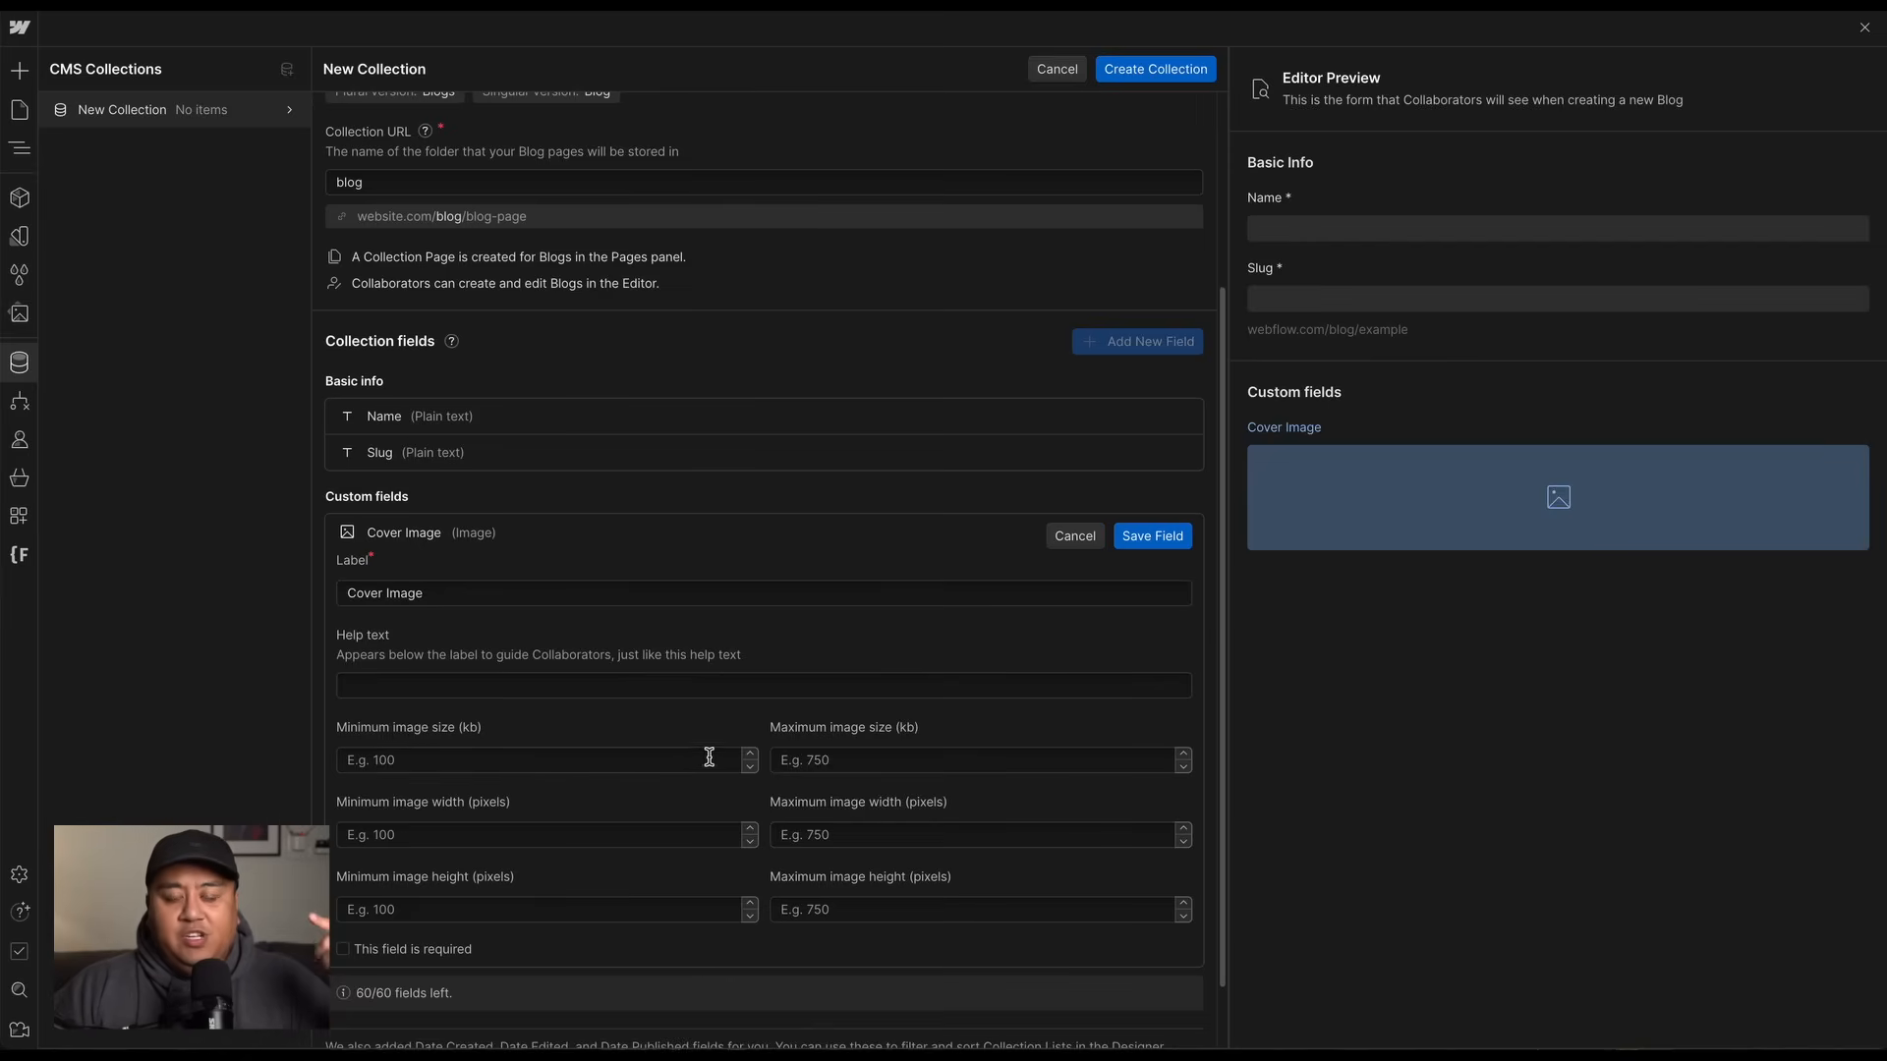
pyautogui.click(1149, 540)
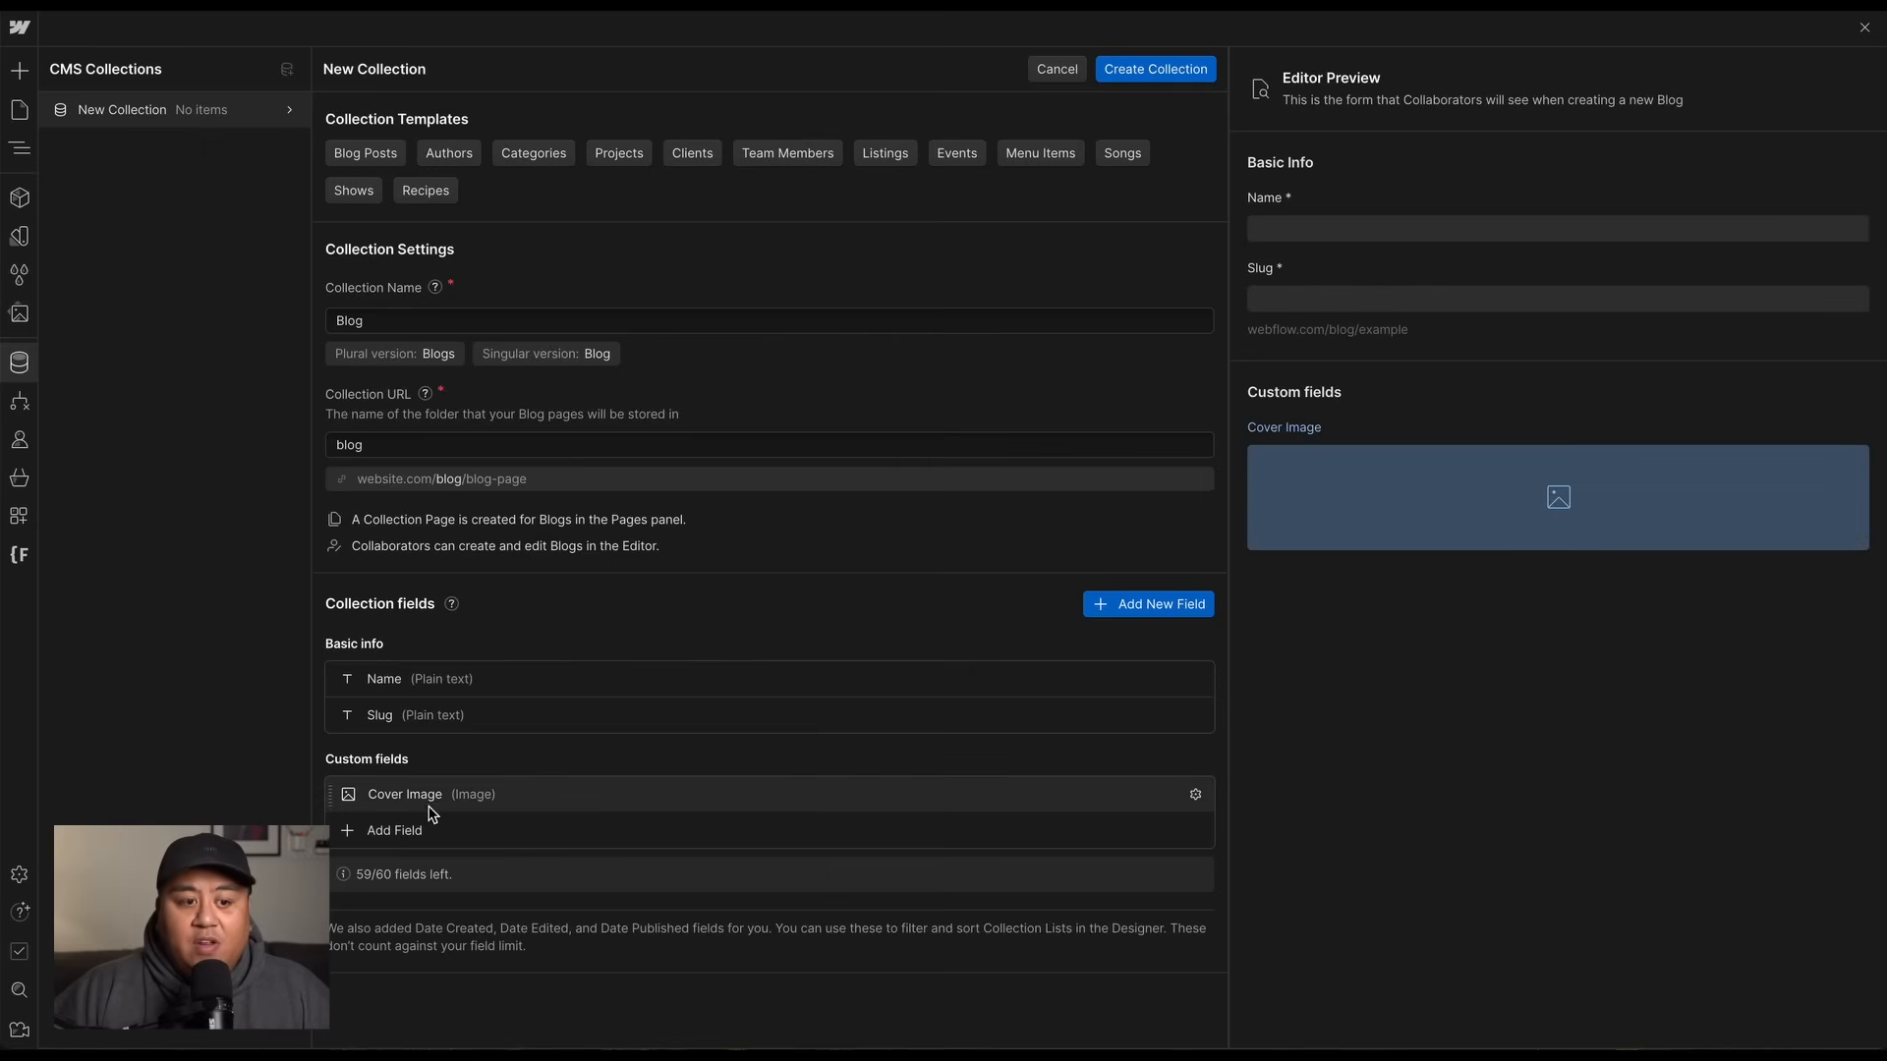
# Add a single-line plain text custom field labelled Description to the Blog collection and save it.
pyautogui.click(399, 833)
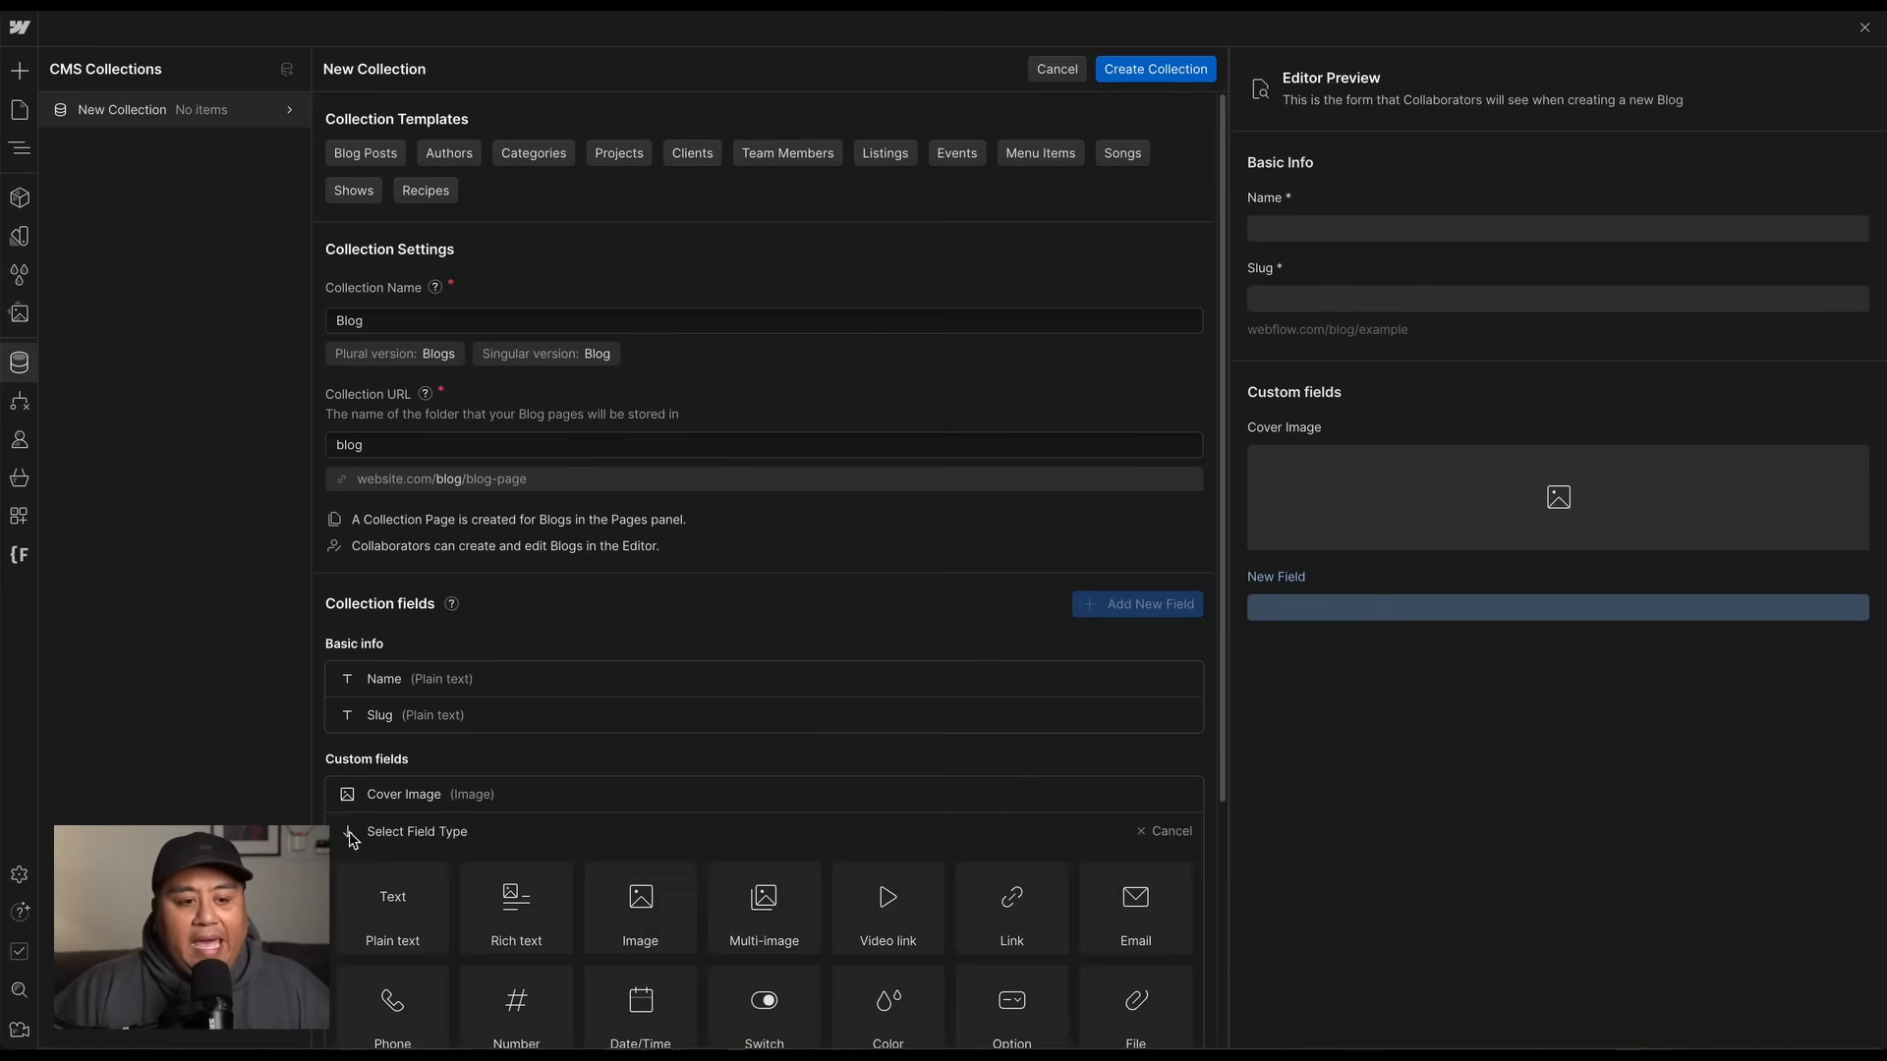
pyautogui.click(399, 921)
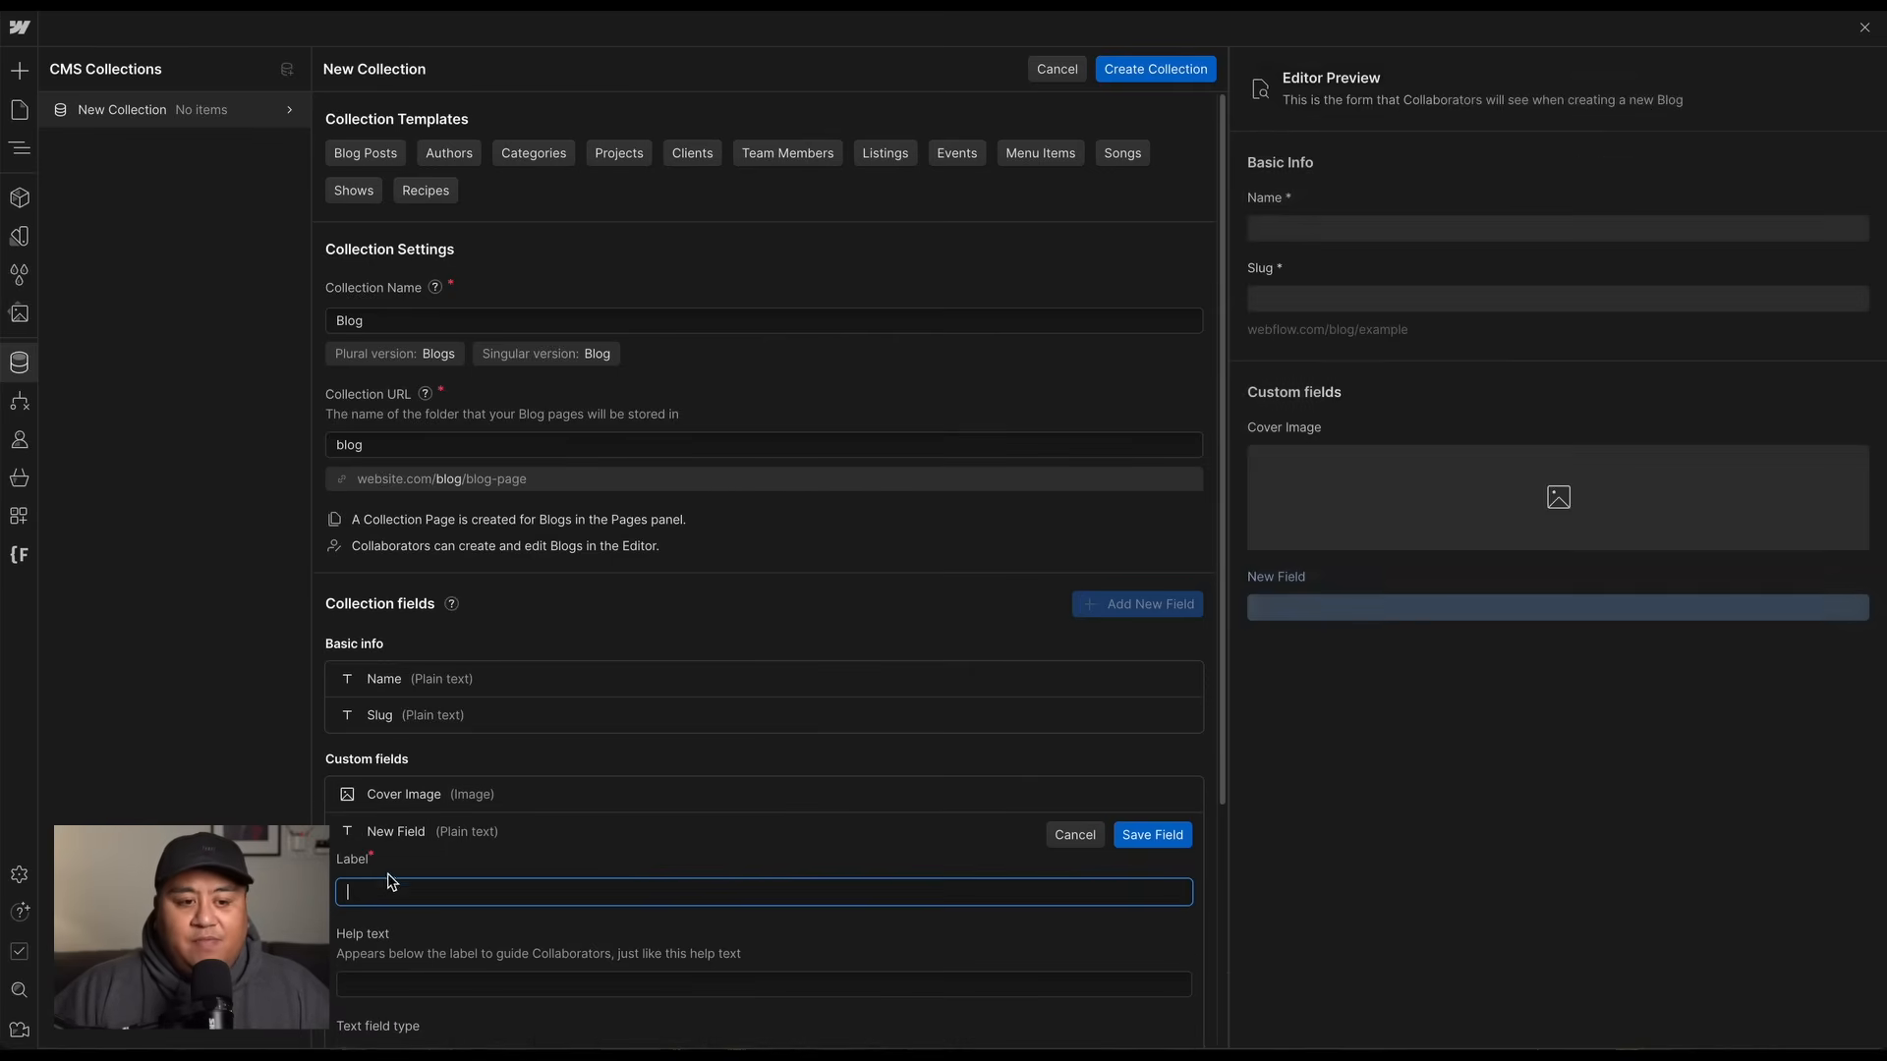
pyautogui.write('D')
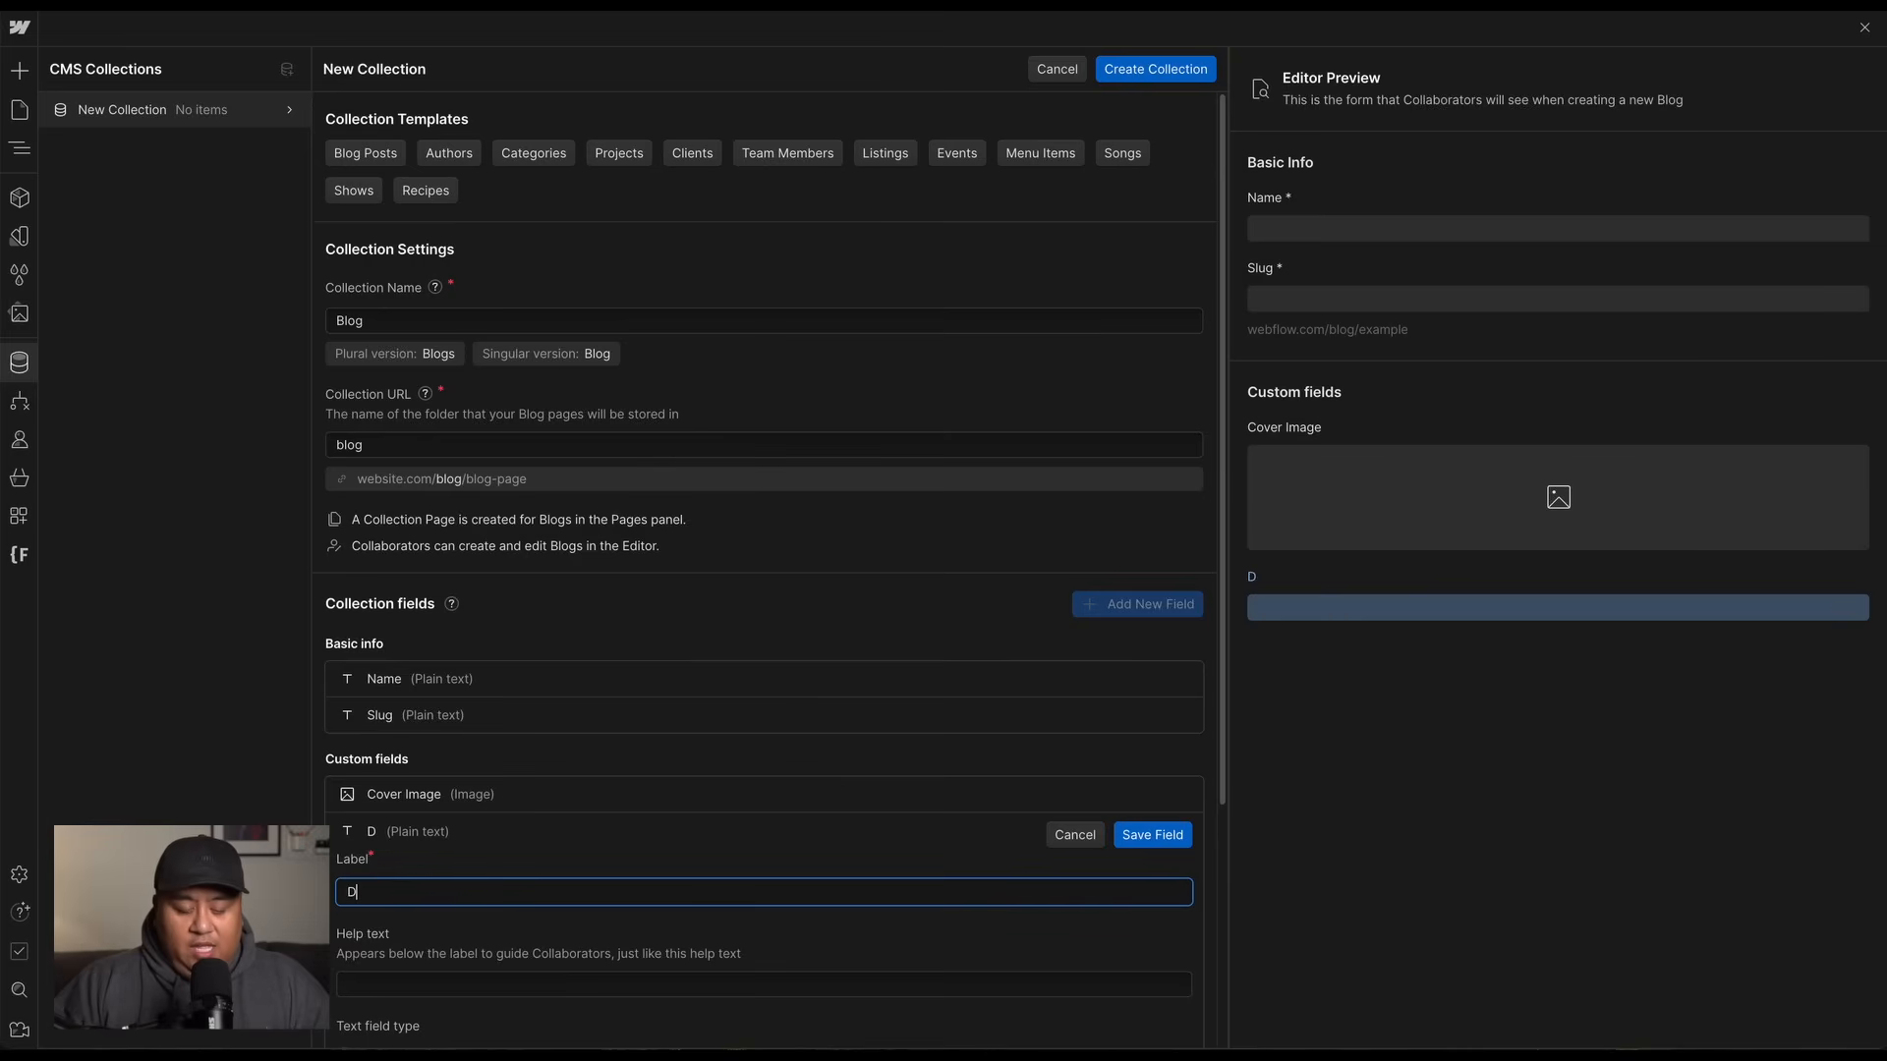
pyautogui.write('escriptiu')
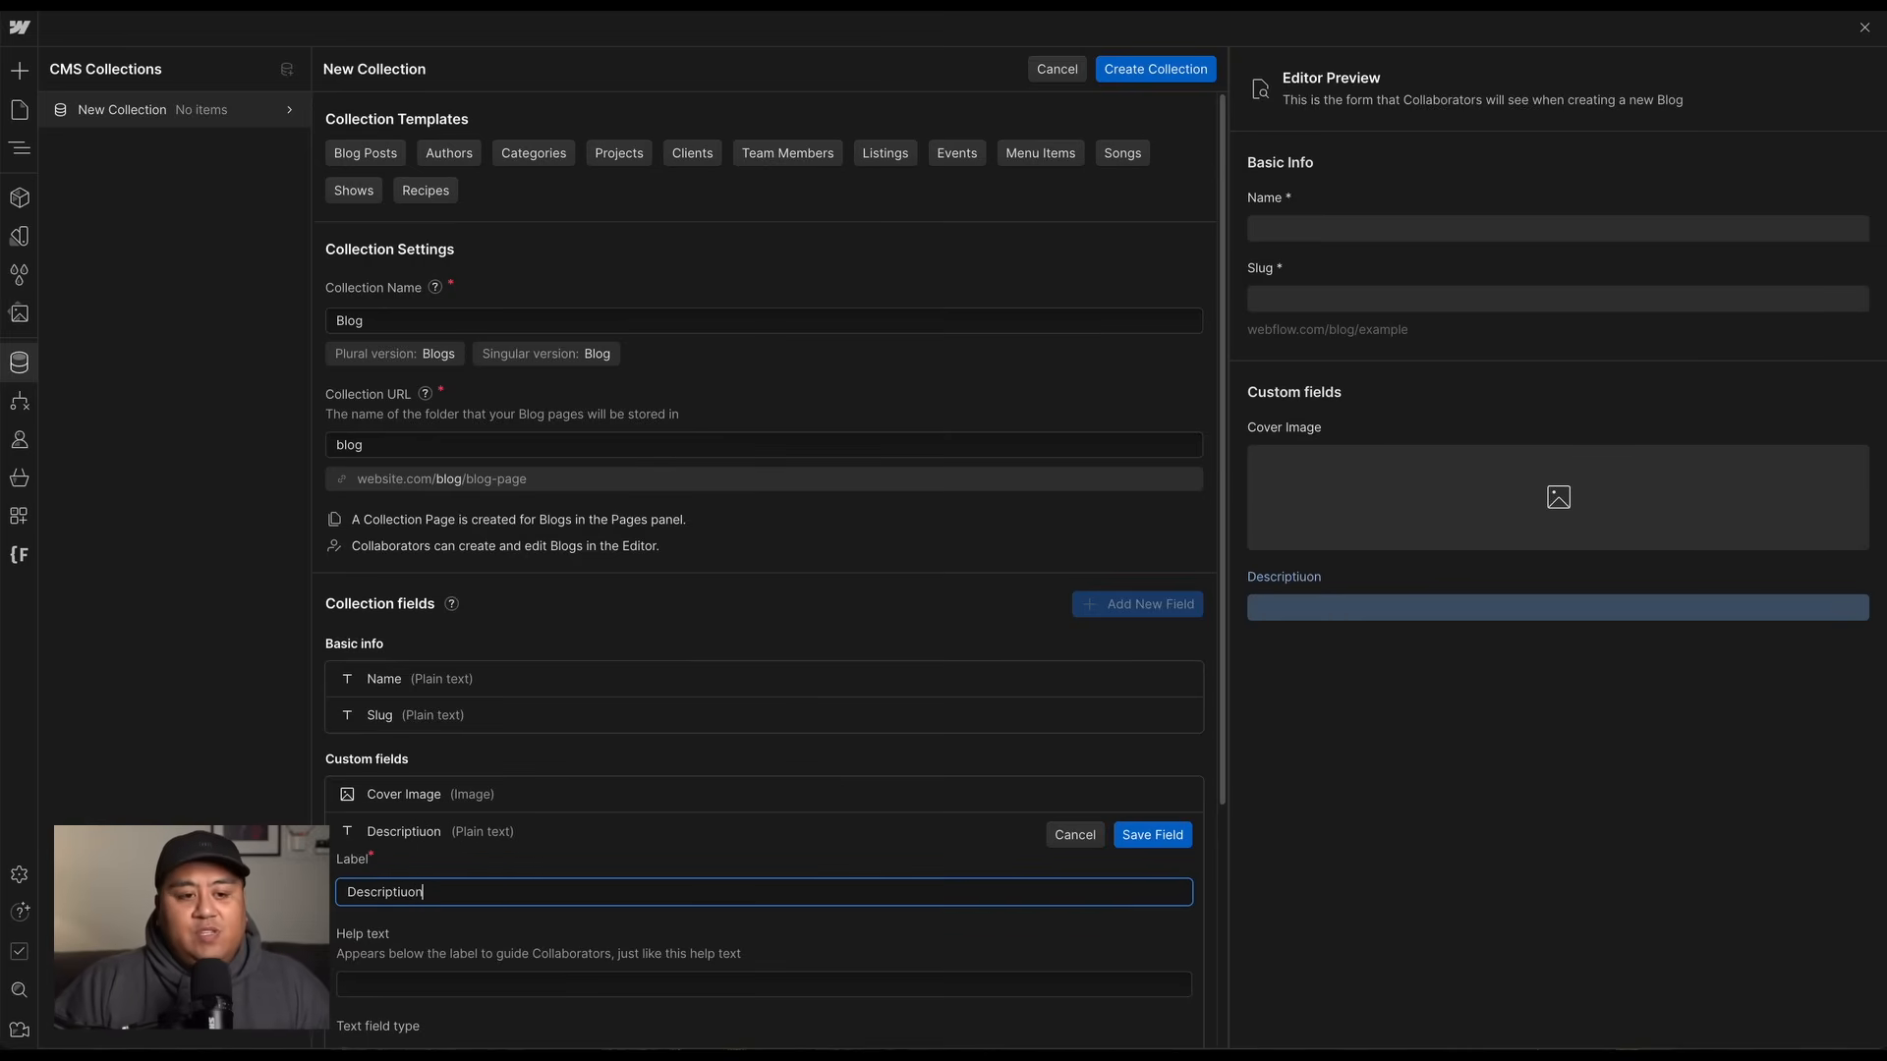
pyautogui.press('BackSpace')
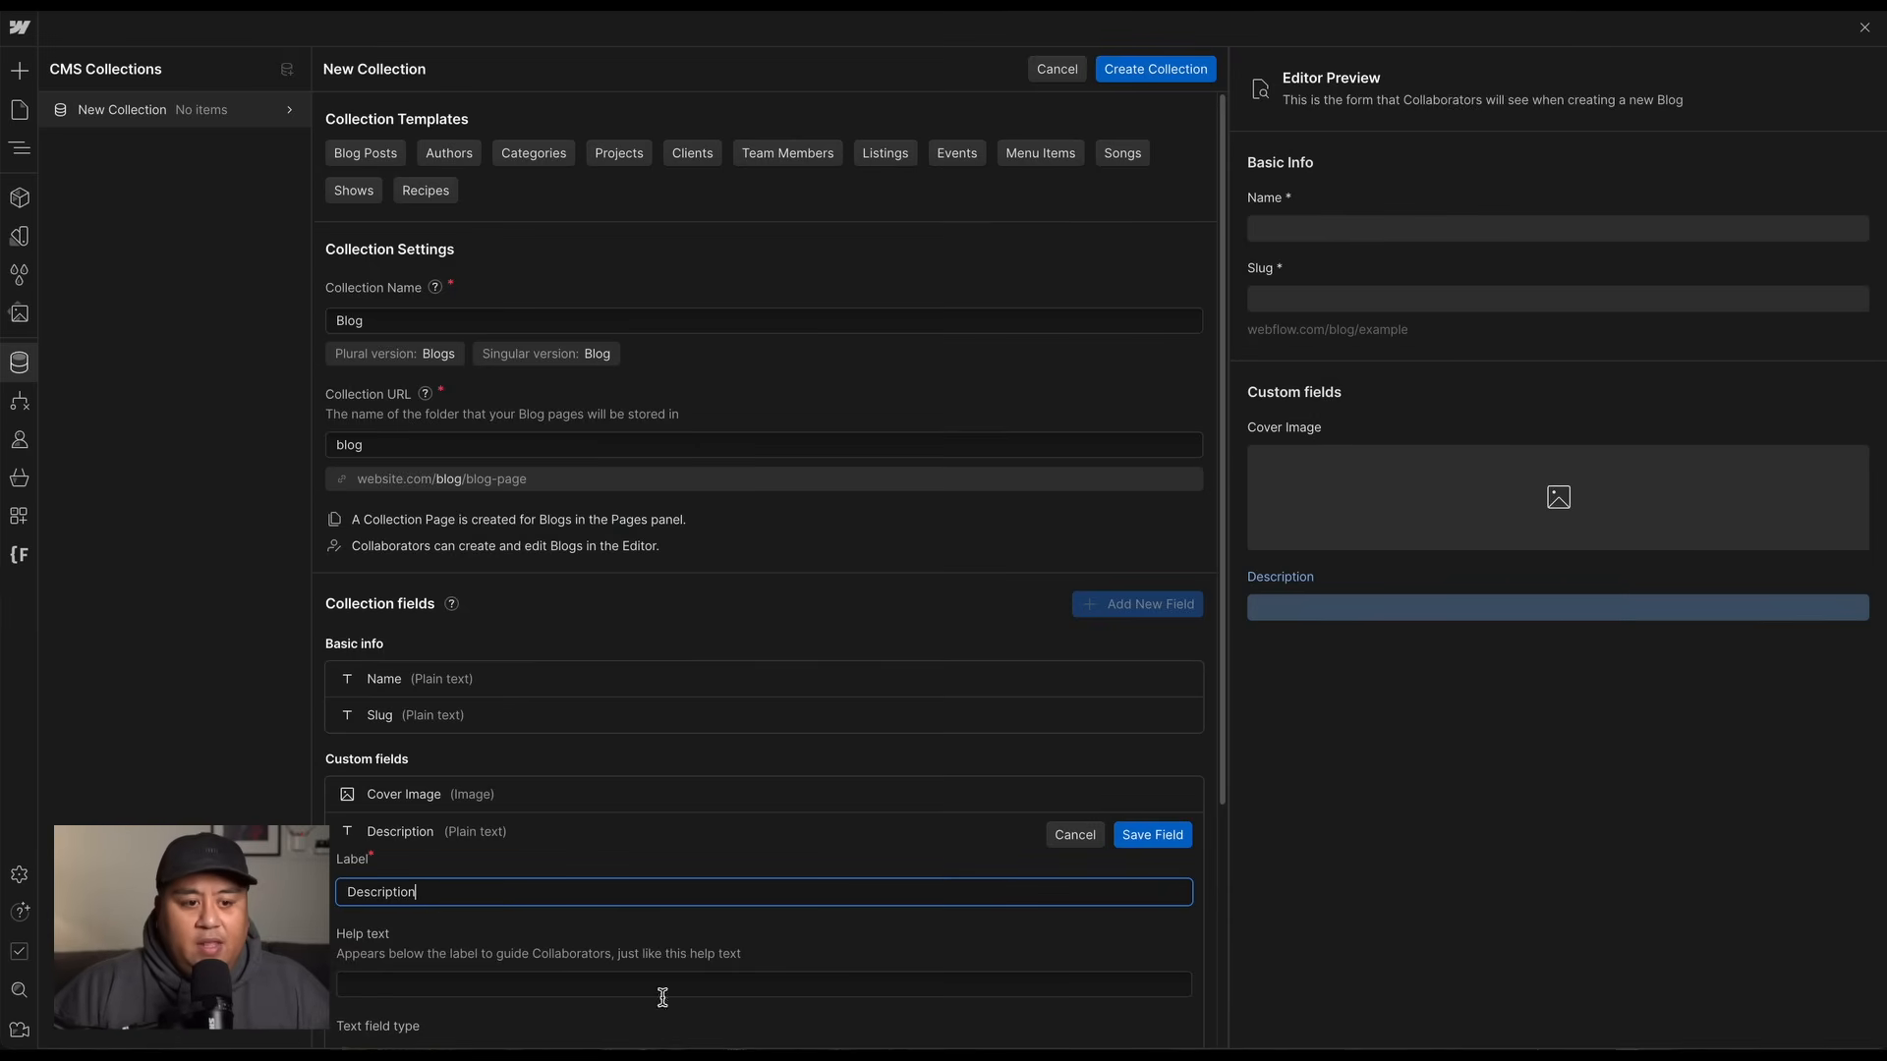
pyautogui.scroll(-3, 420, 1001)
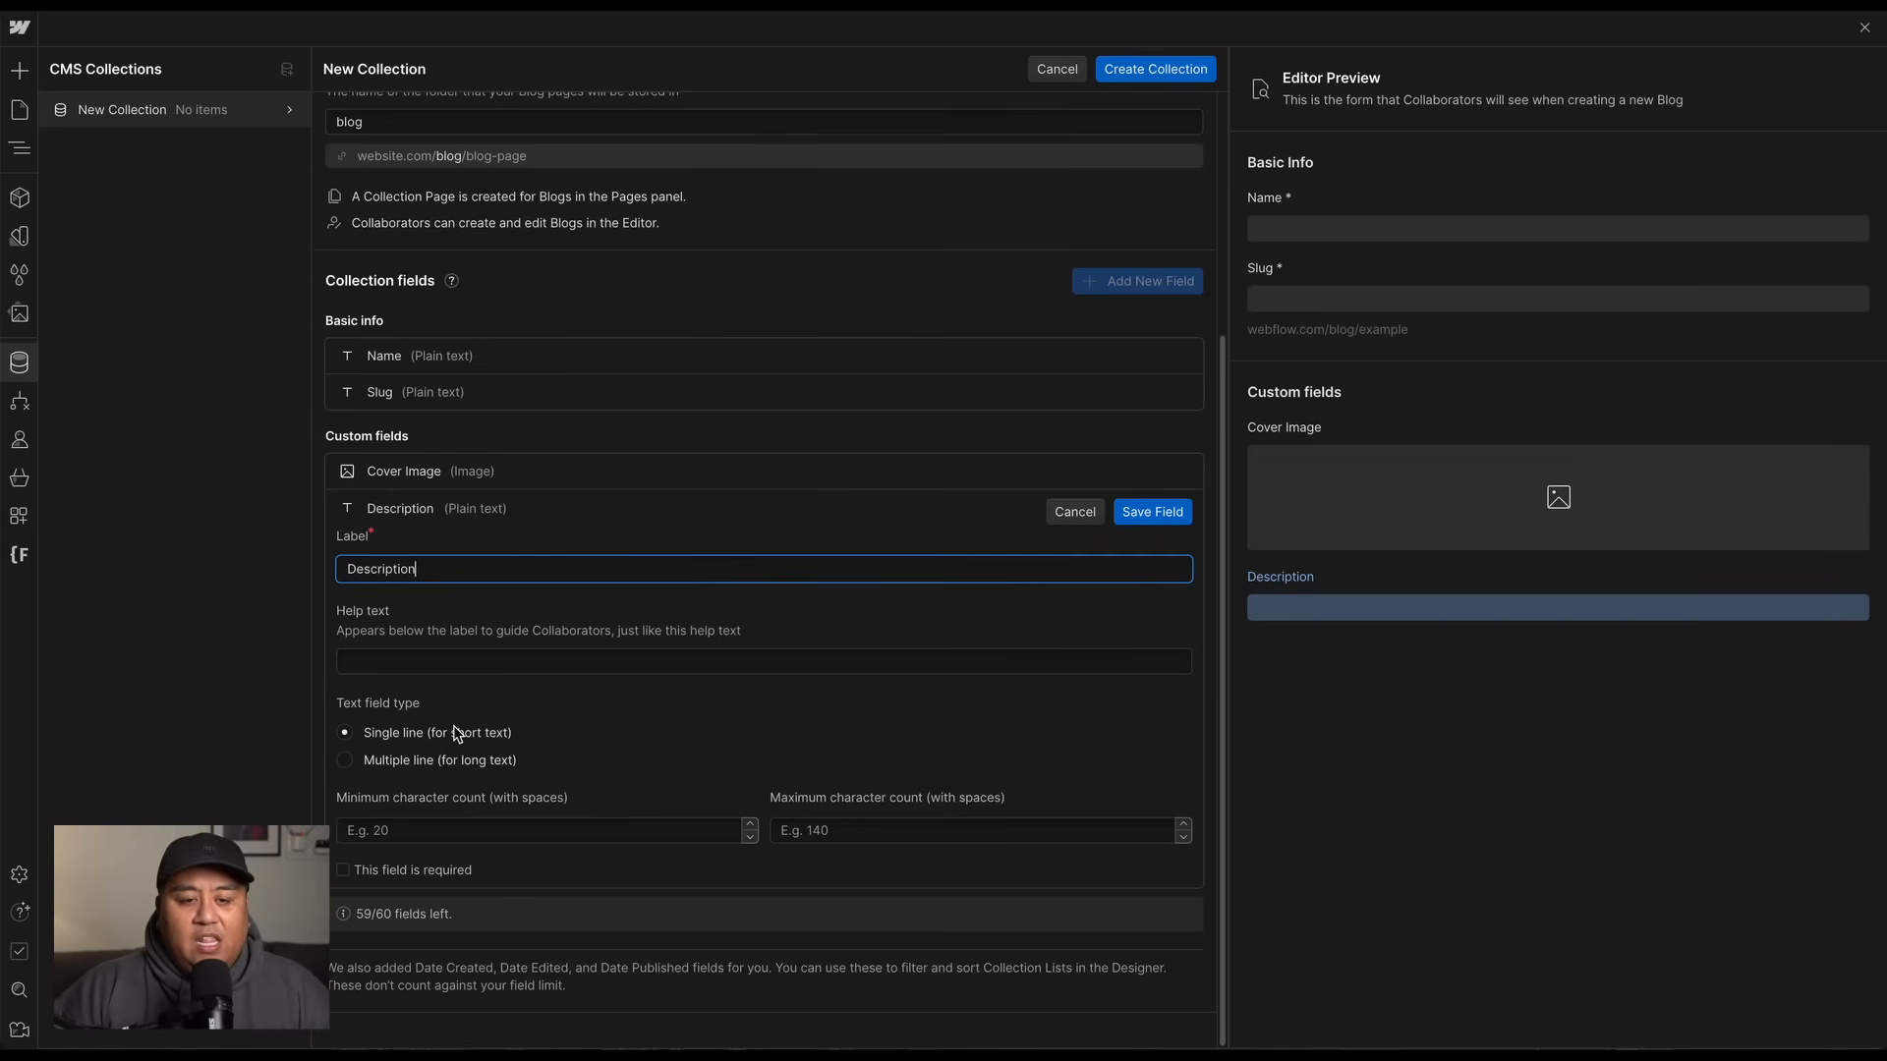
pyautogui.click(1151, 513)
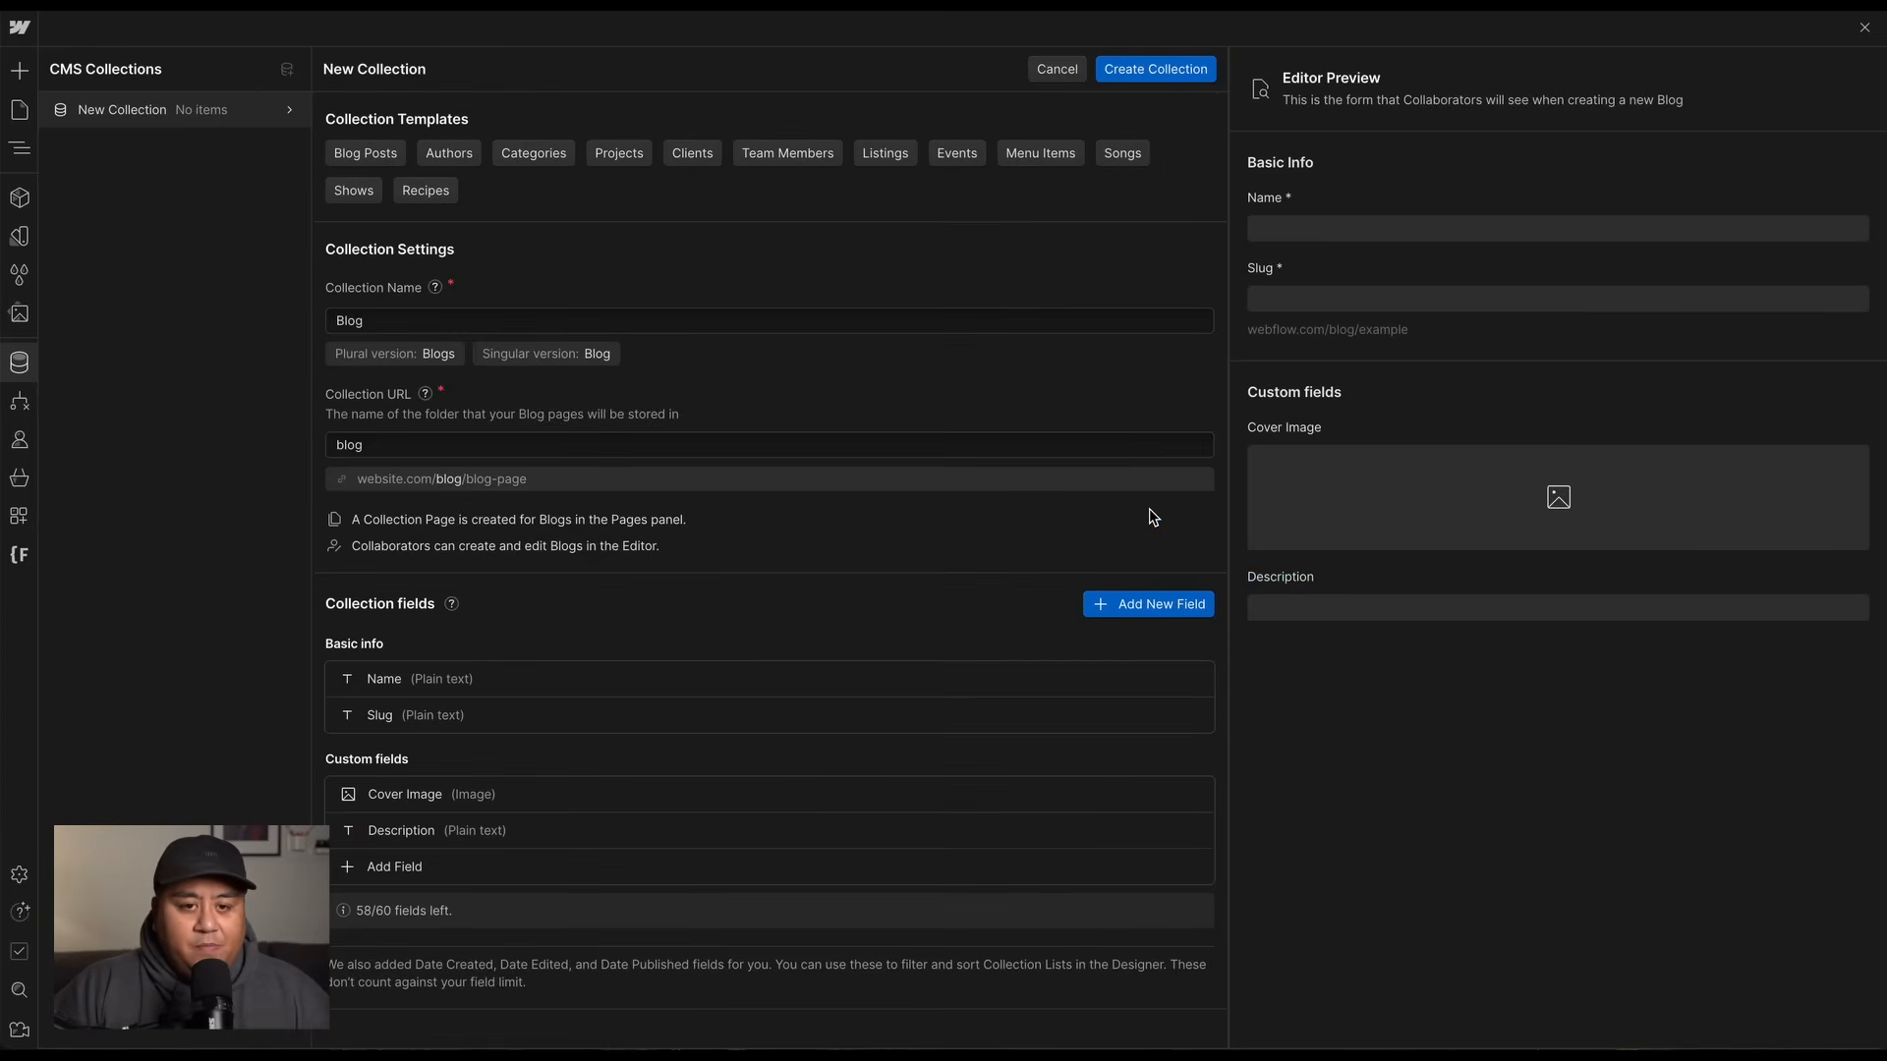
# Add a rich text custom field labelled Post Body to the Blog collection and save it.
pyautogui.click(409, 867)
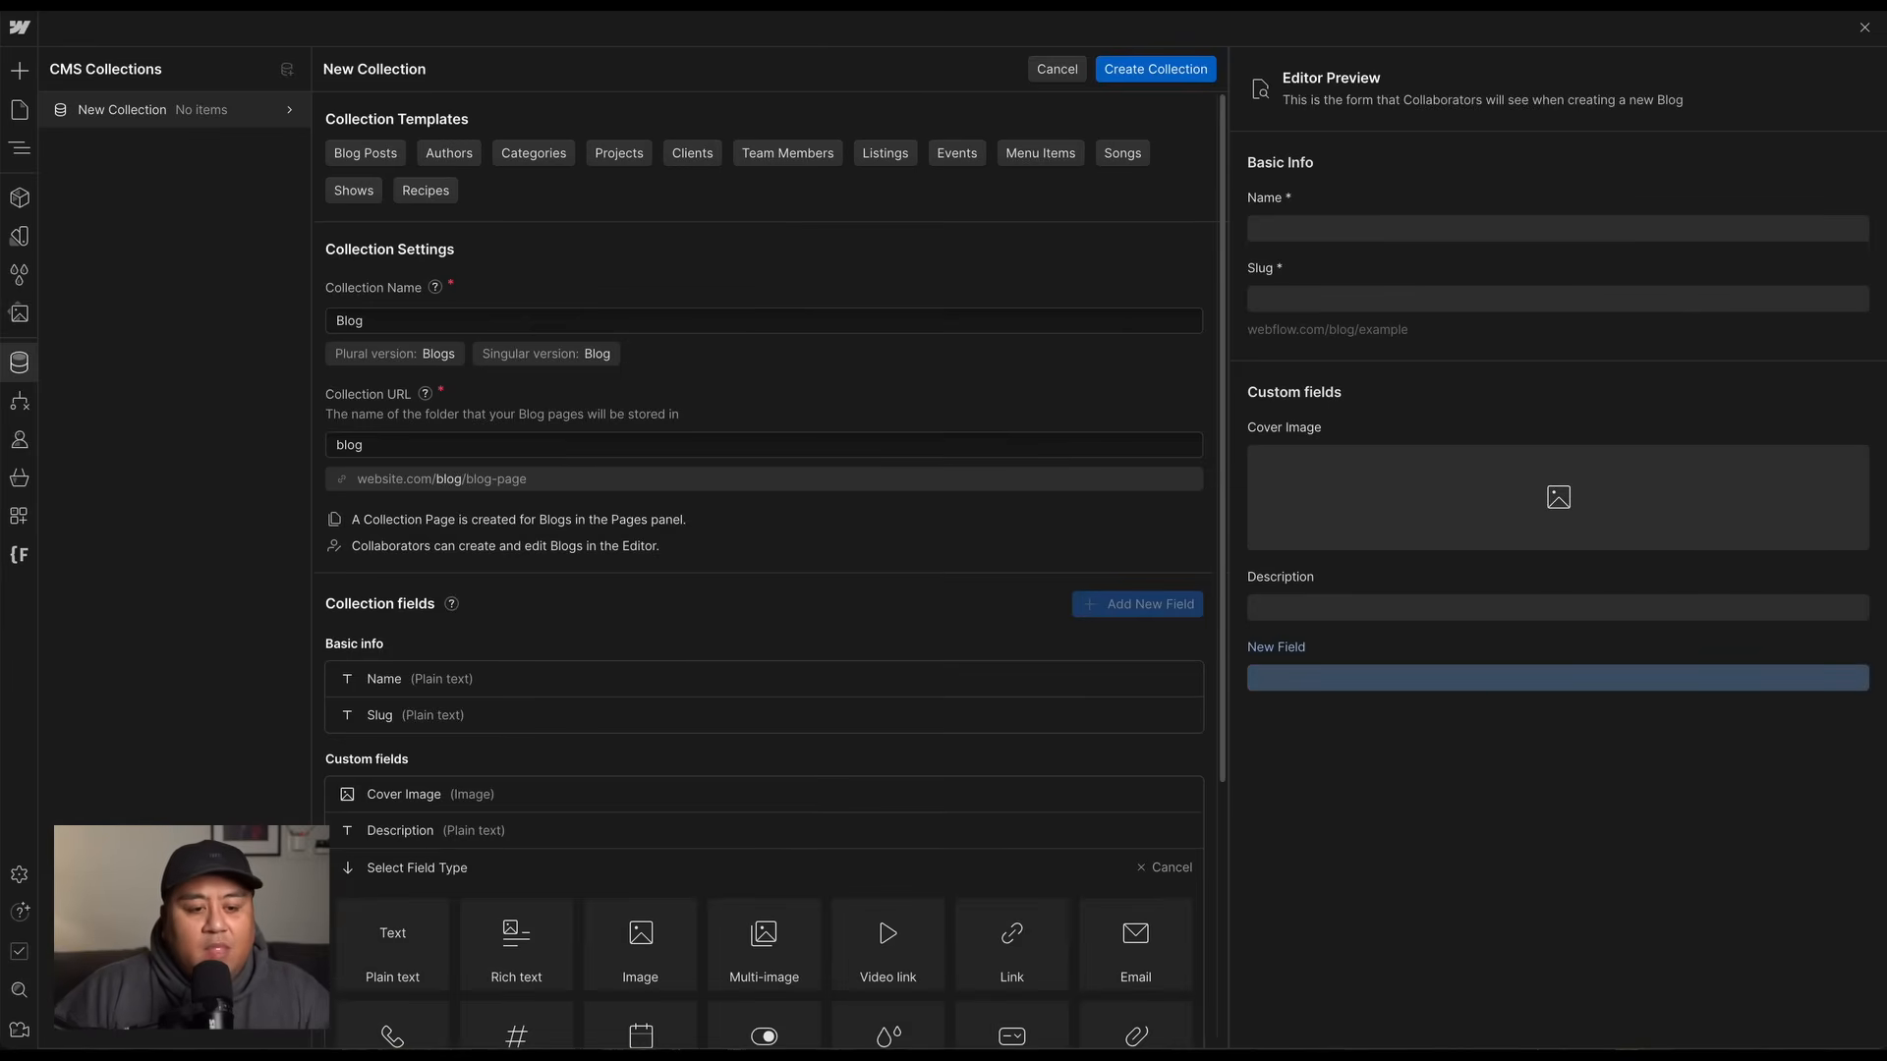
pyautogui.scroll(-3, 764, 570)
pyautogui.moveTo(521, 611)
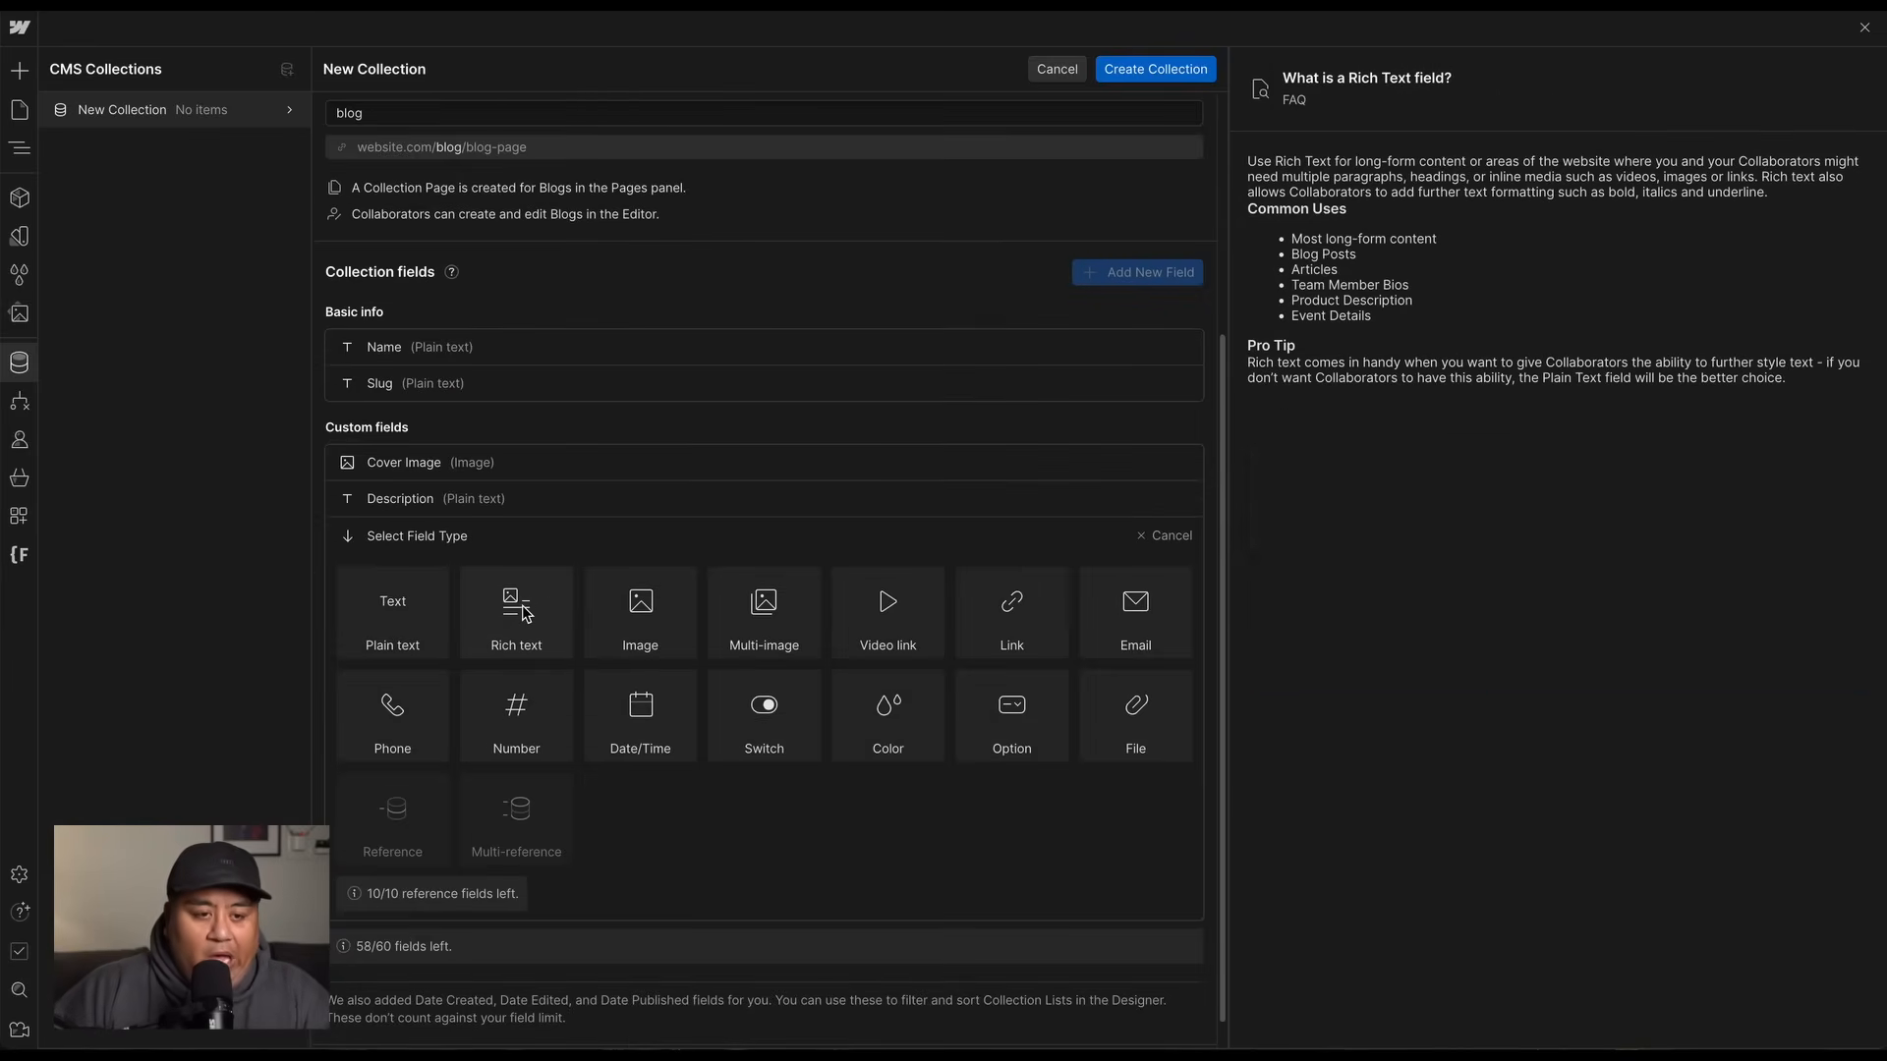
pyautogui.click(524, 612)
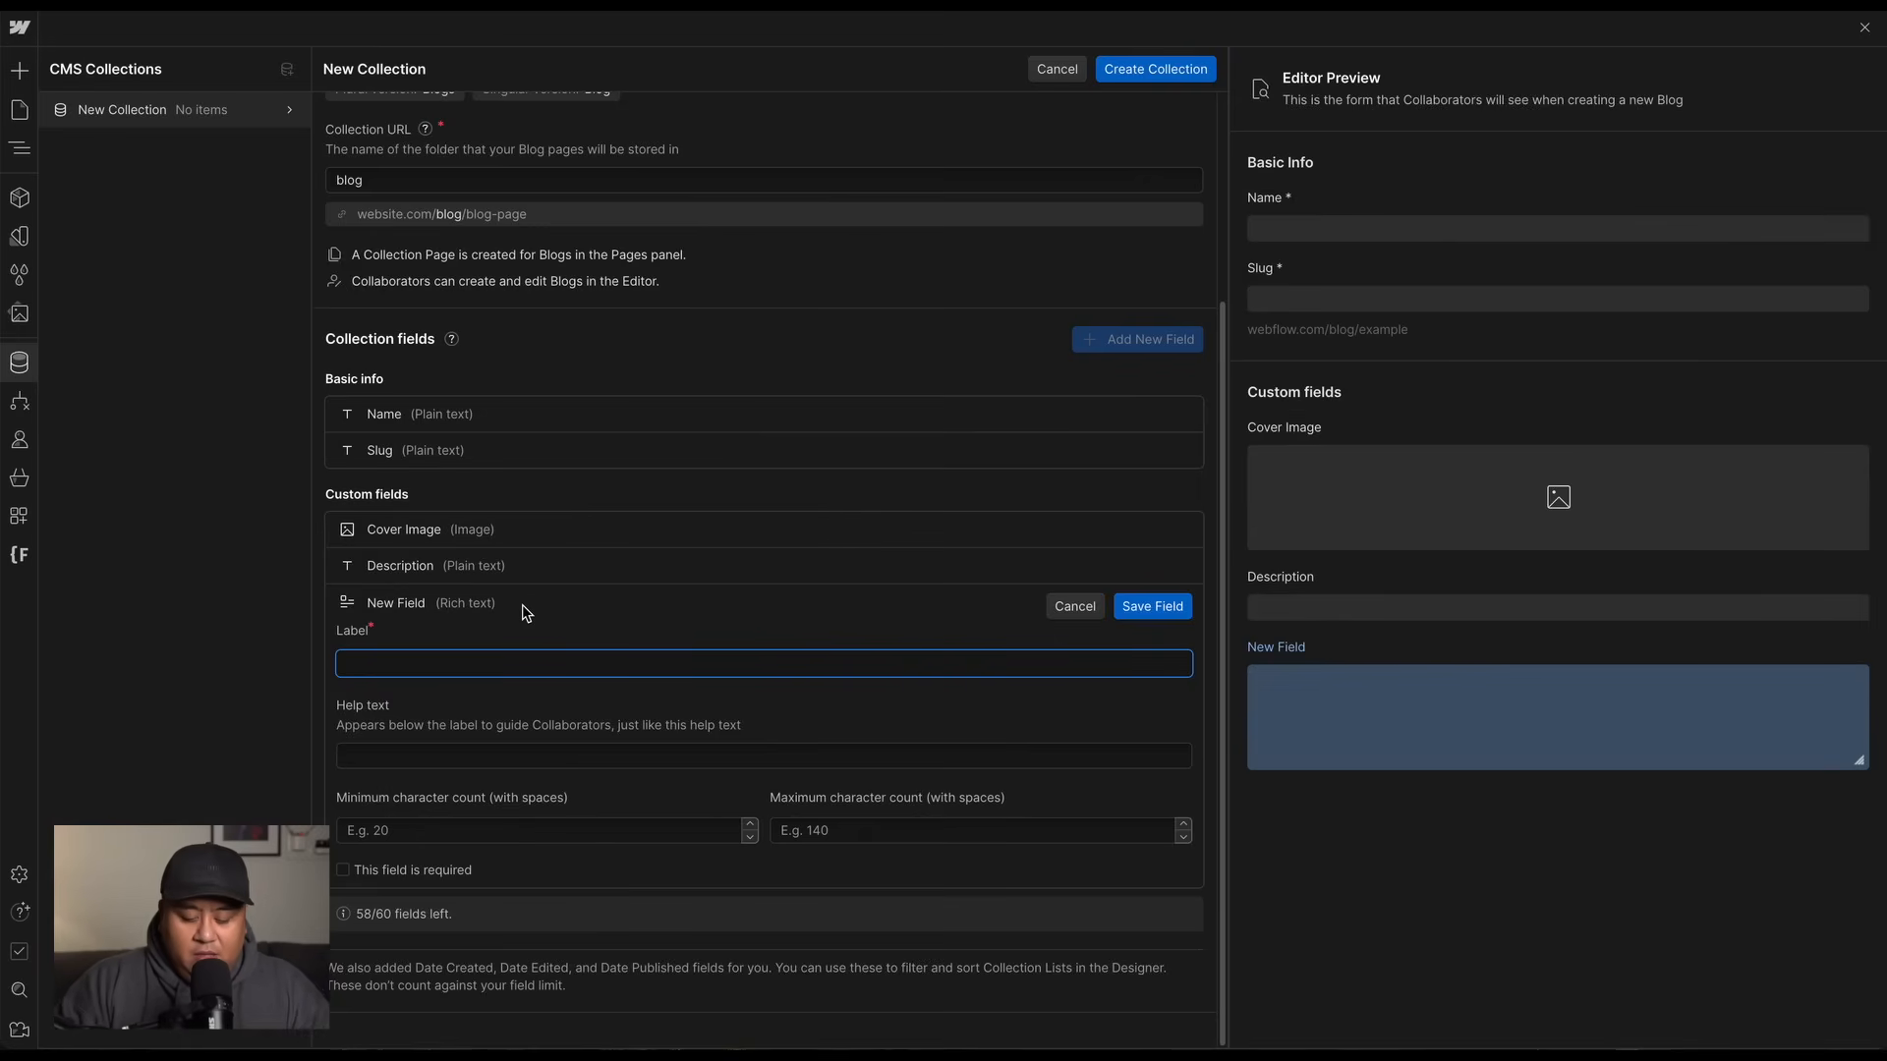
pyautogui.write('P{ost')
pyautogui.press('BackSpace')
pyautogui.press('BackSpace')
pyautogui.press('BackSpace')
pyautogui.press('BackSpace')
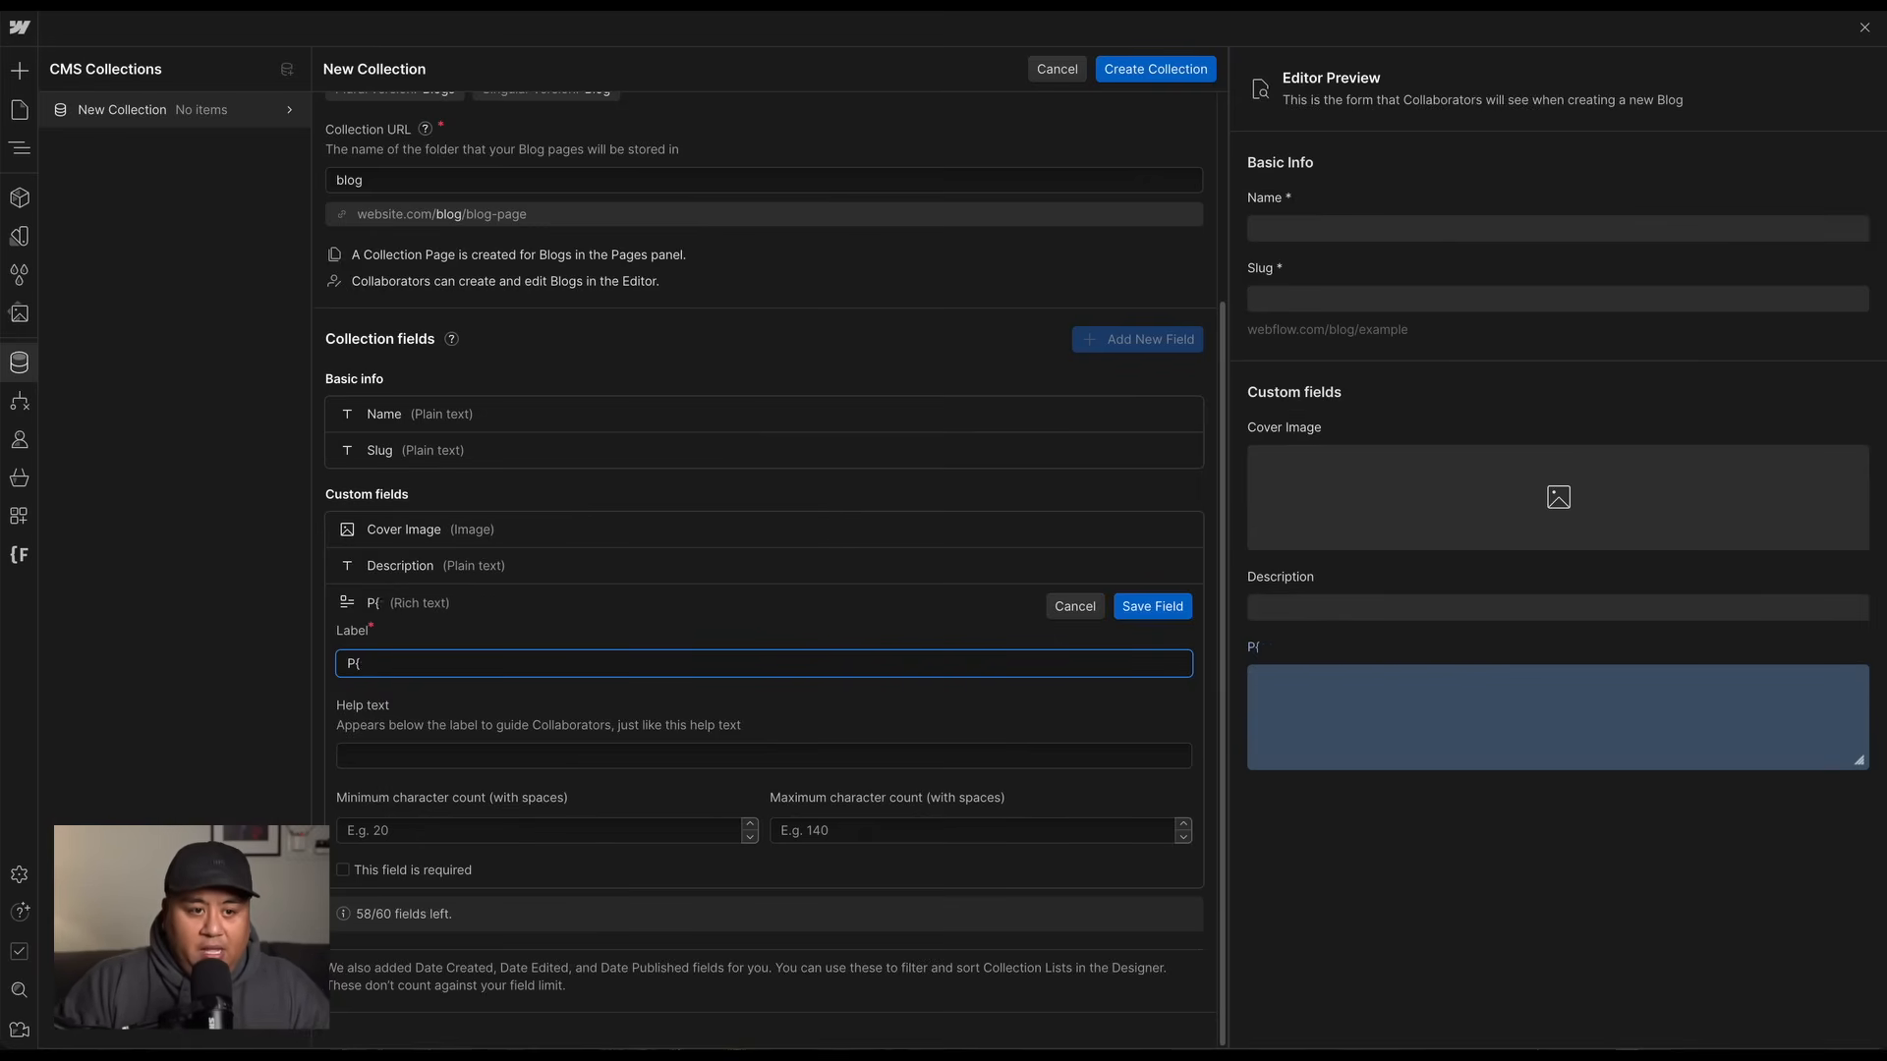
pyautogui.press('BackSpace')
pyautogui.write('ost Body')
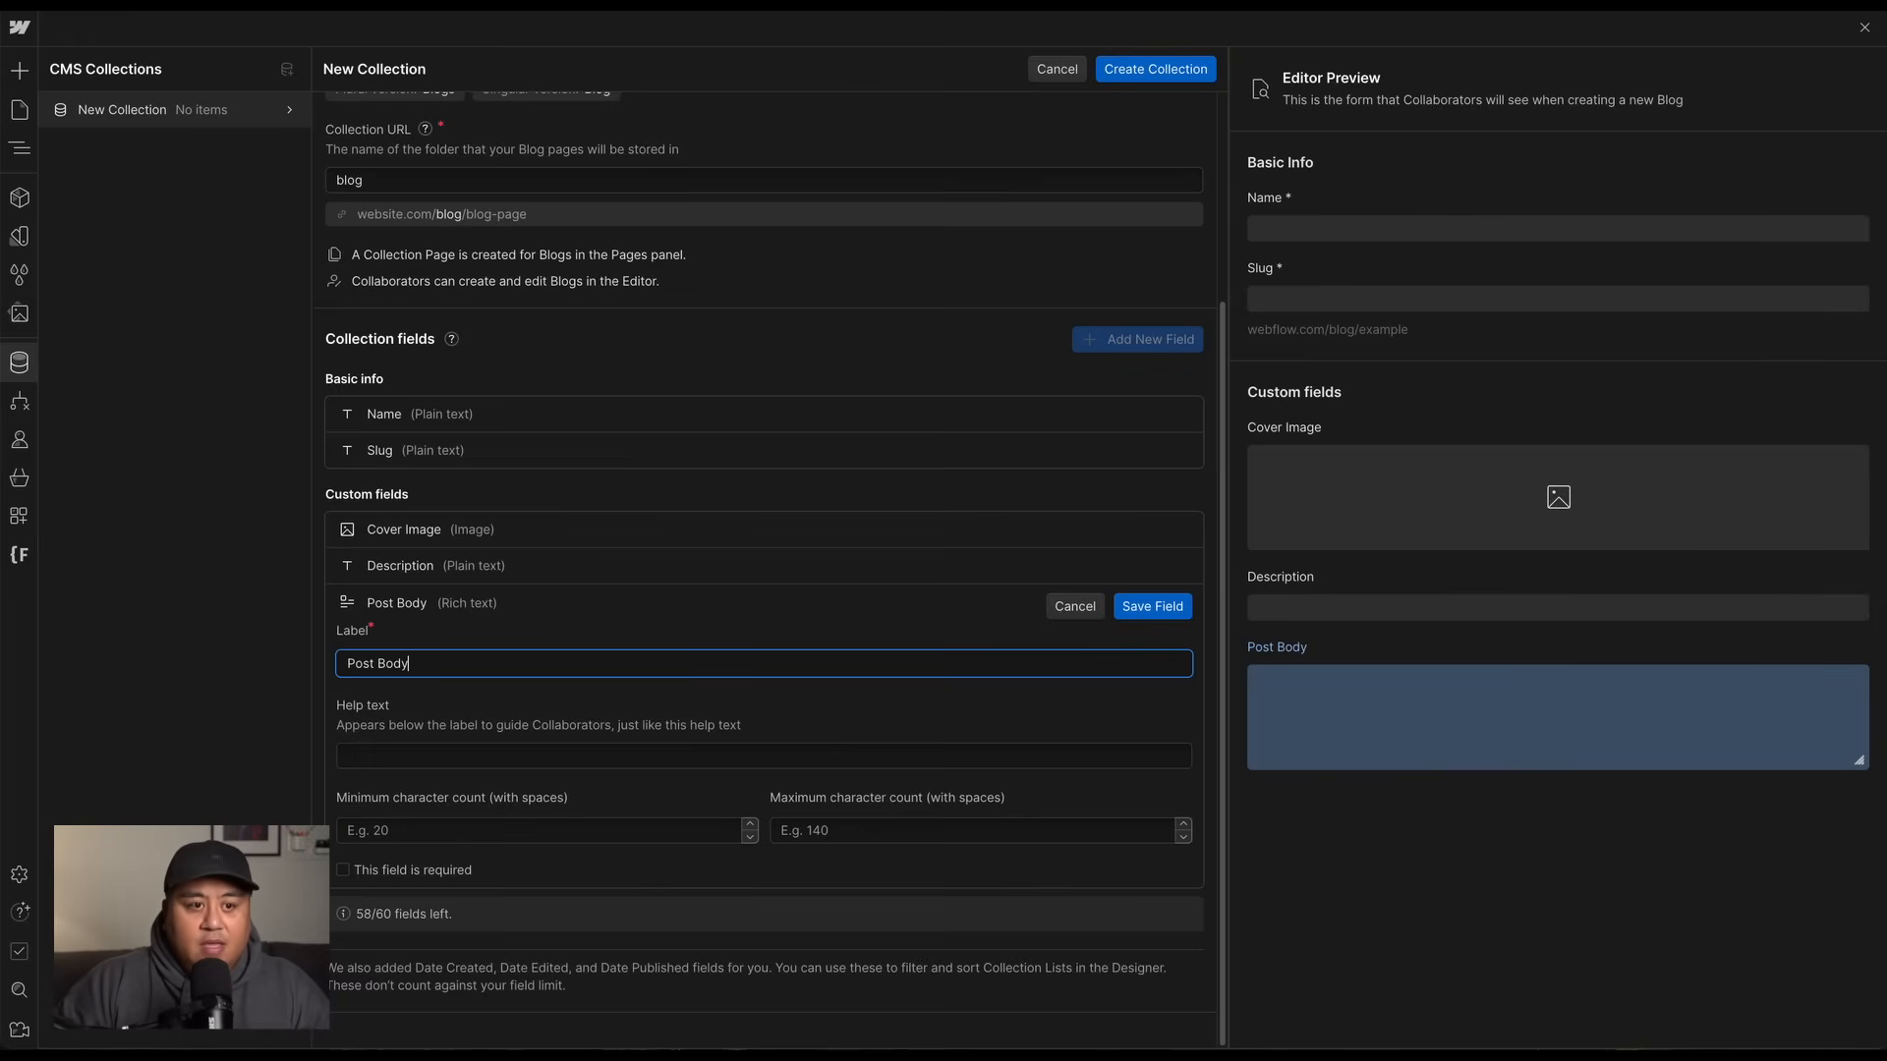
pyautogui.click(1138, 616)
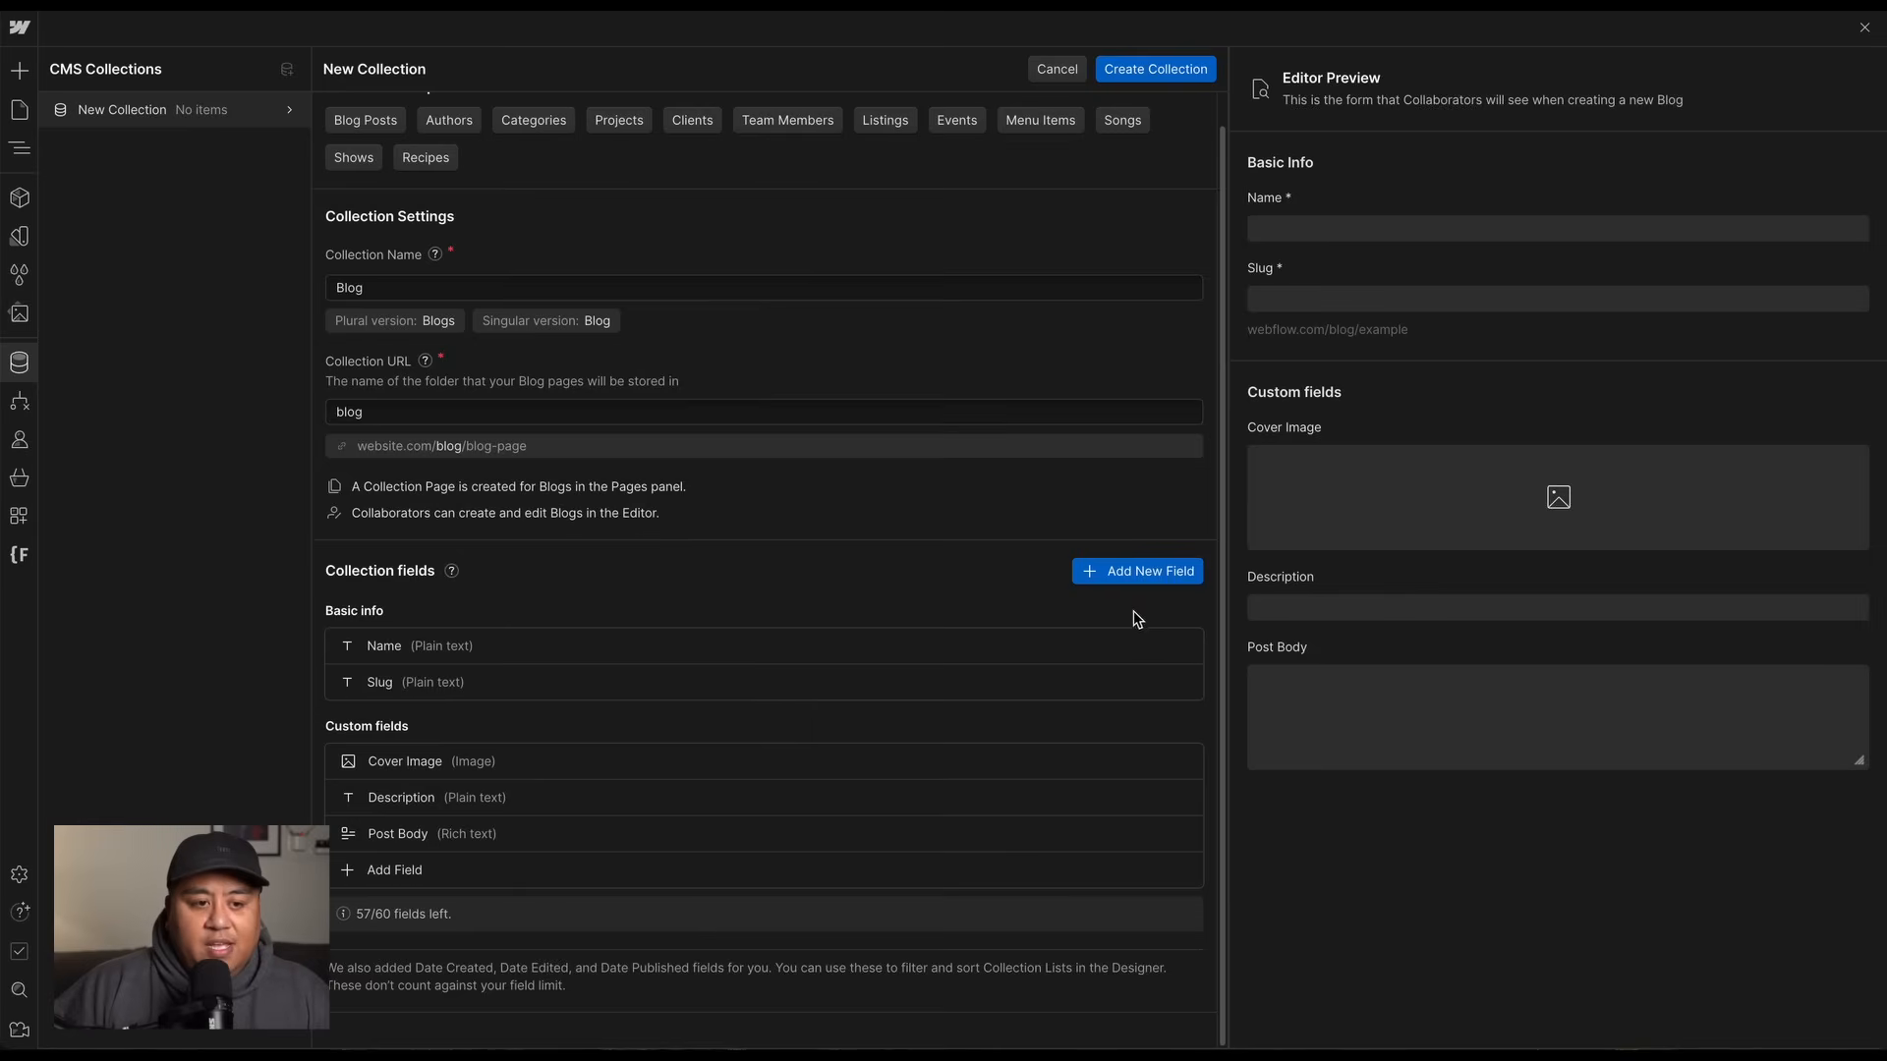
pyautogui.click(410, 875)
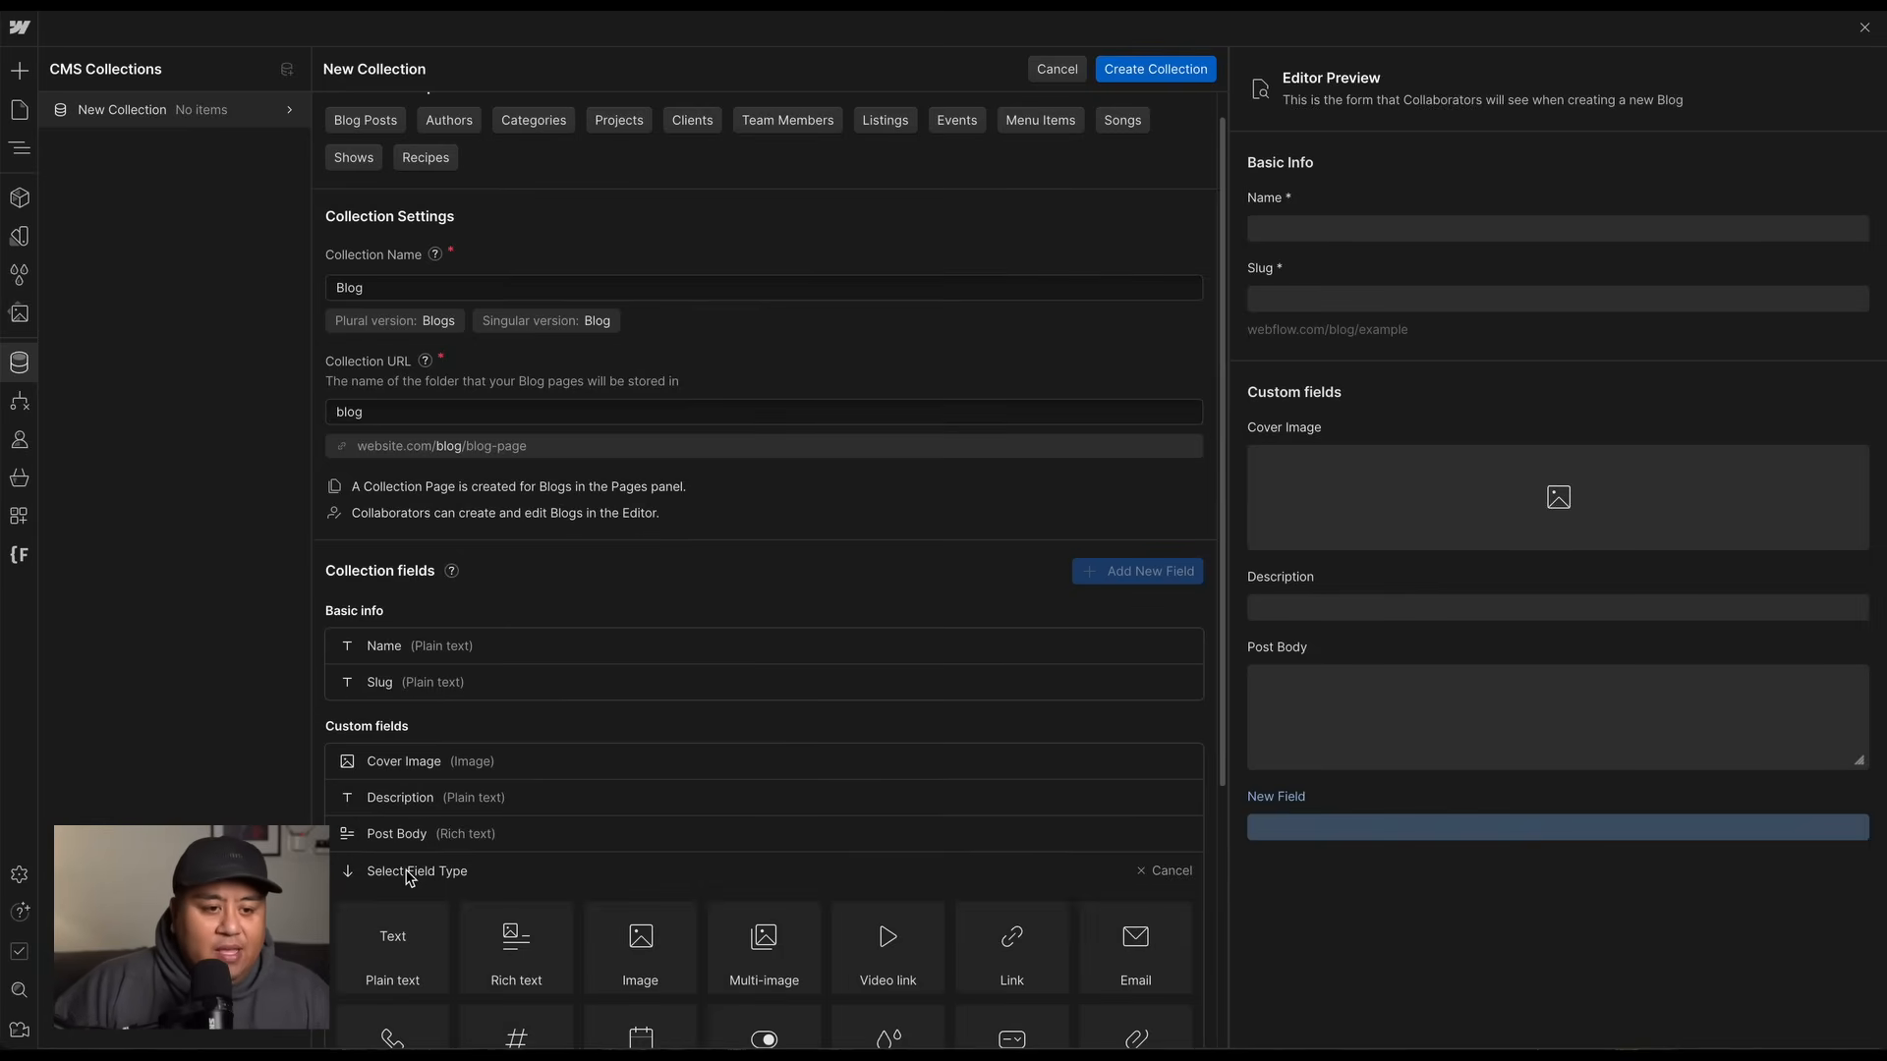
pyautogui.scroll(-4, 411, 875)
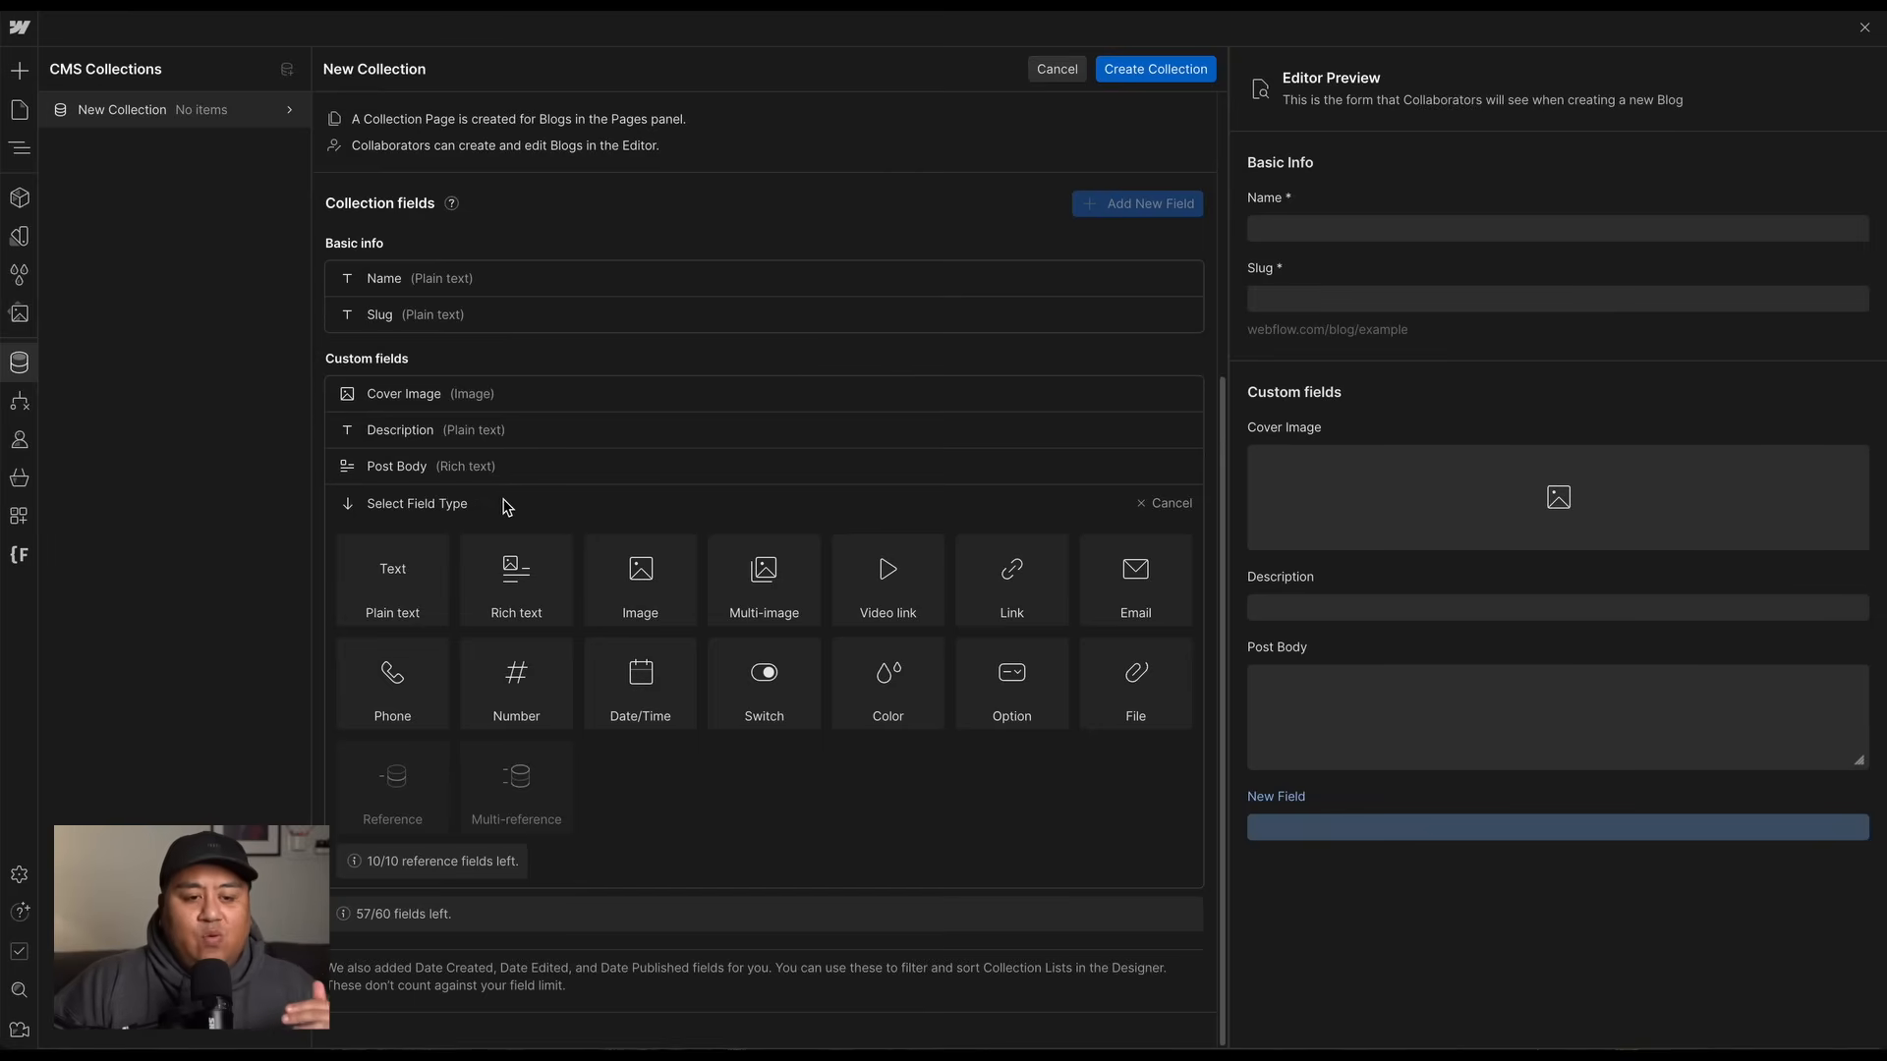
pyautogui.click(1166, 505)
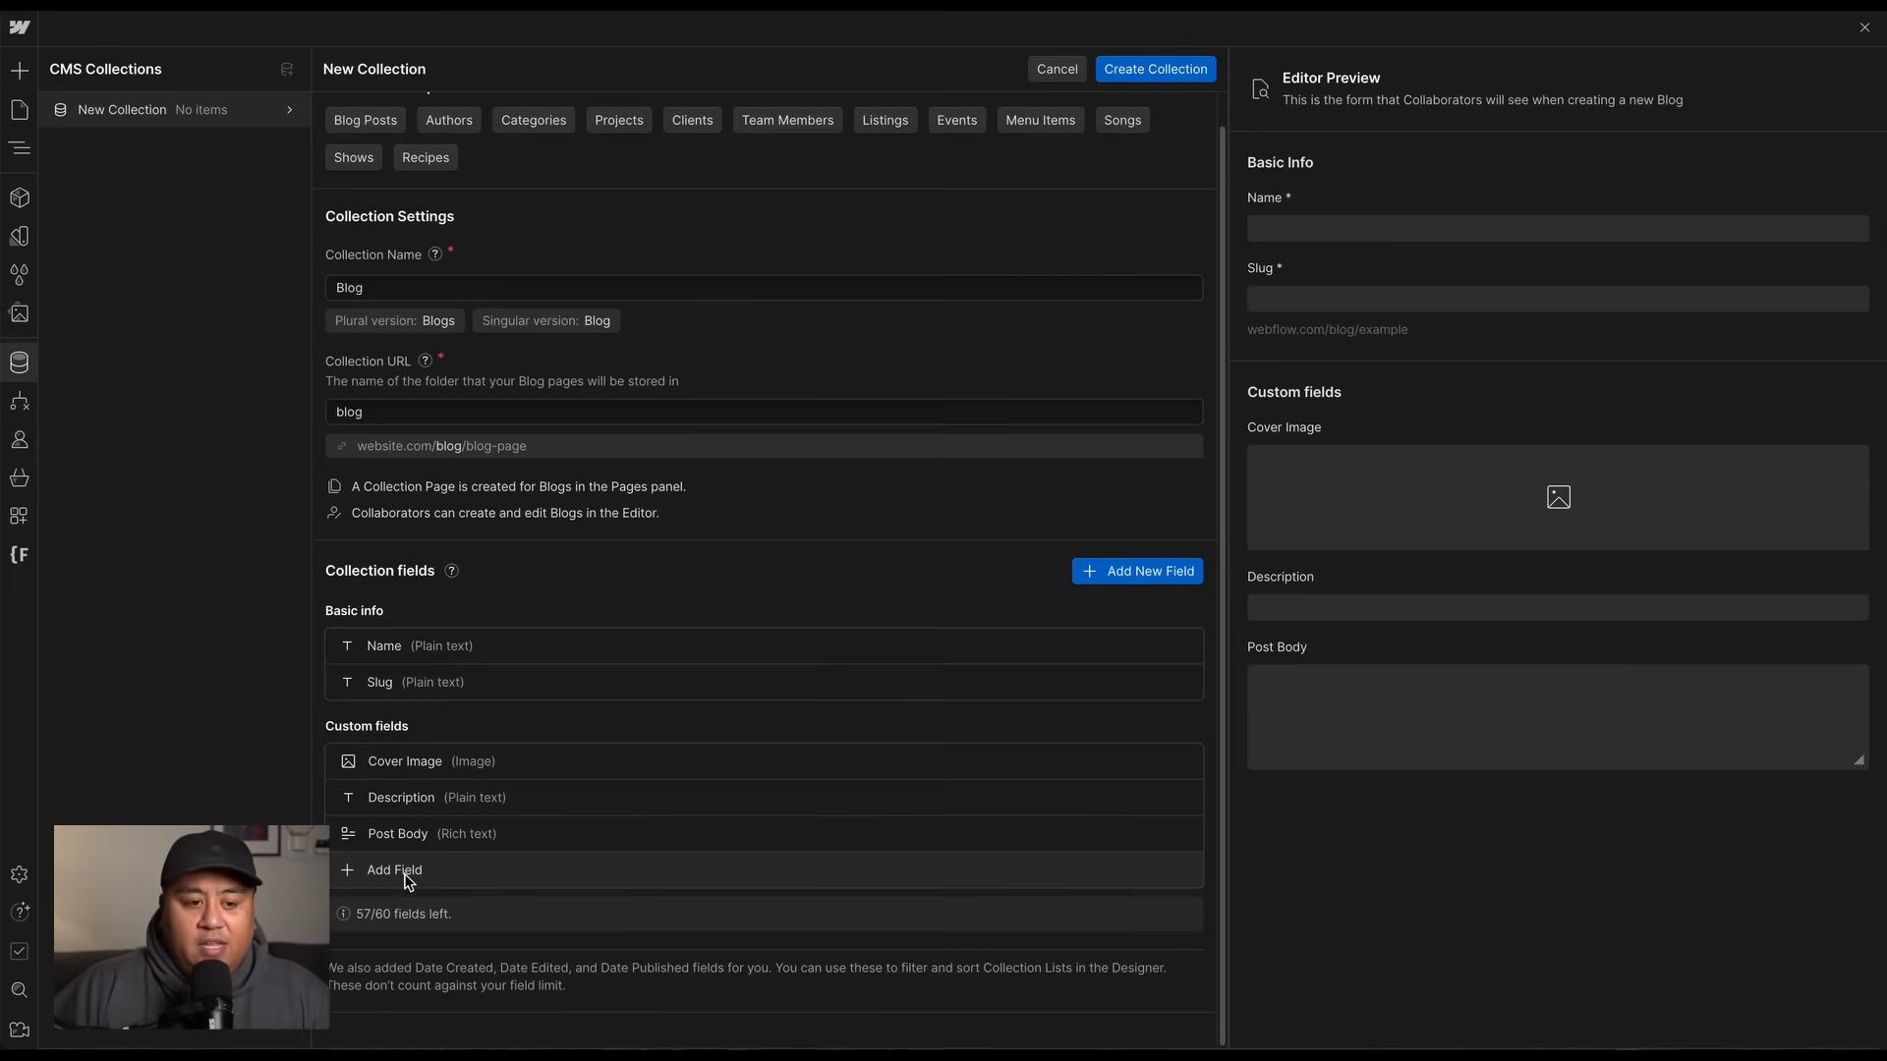
pyautogui.click(394, 870)
pyautogui.scroll(-3, 442, 786)
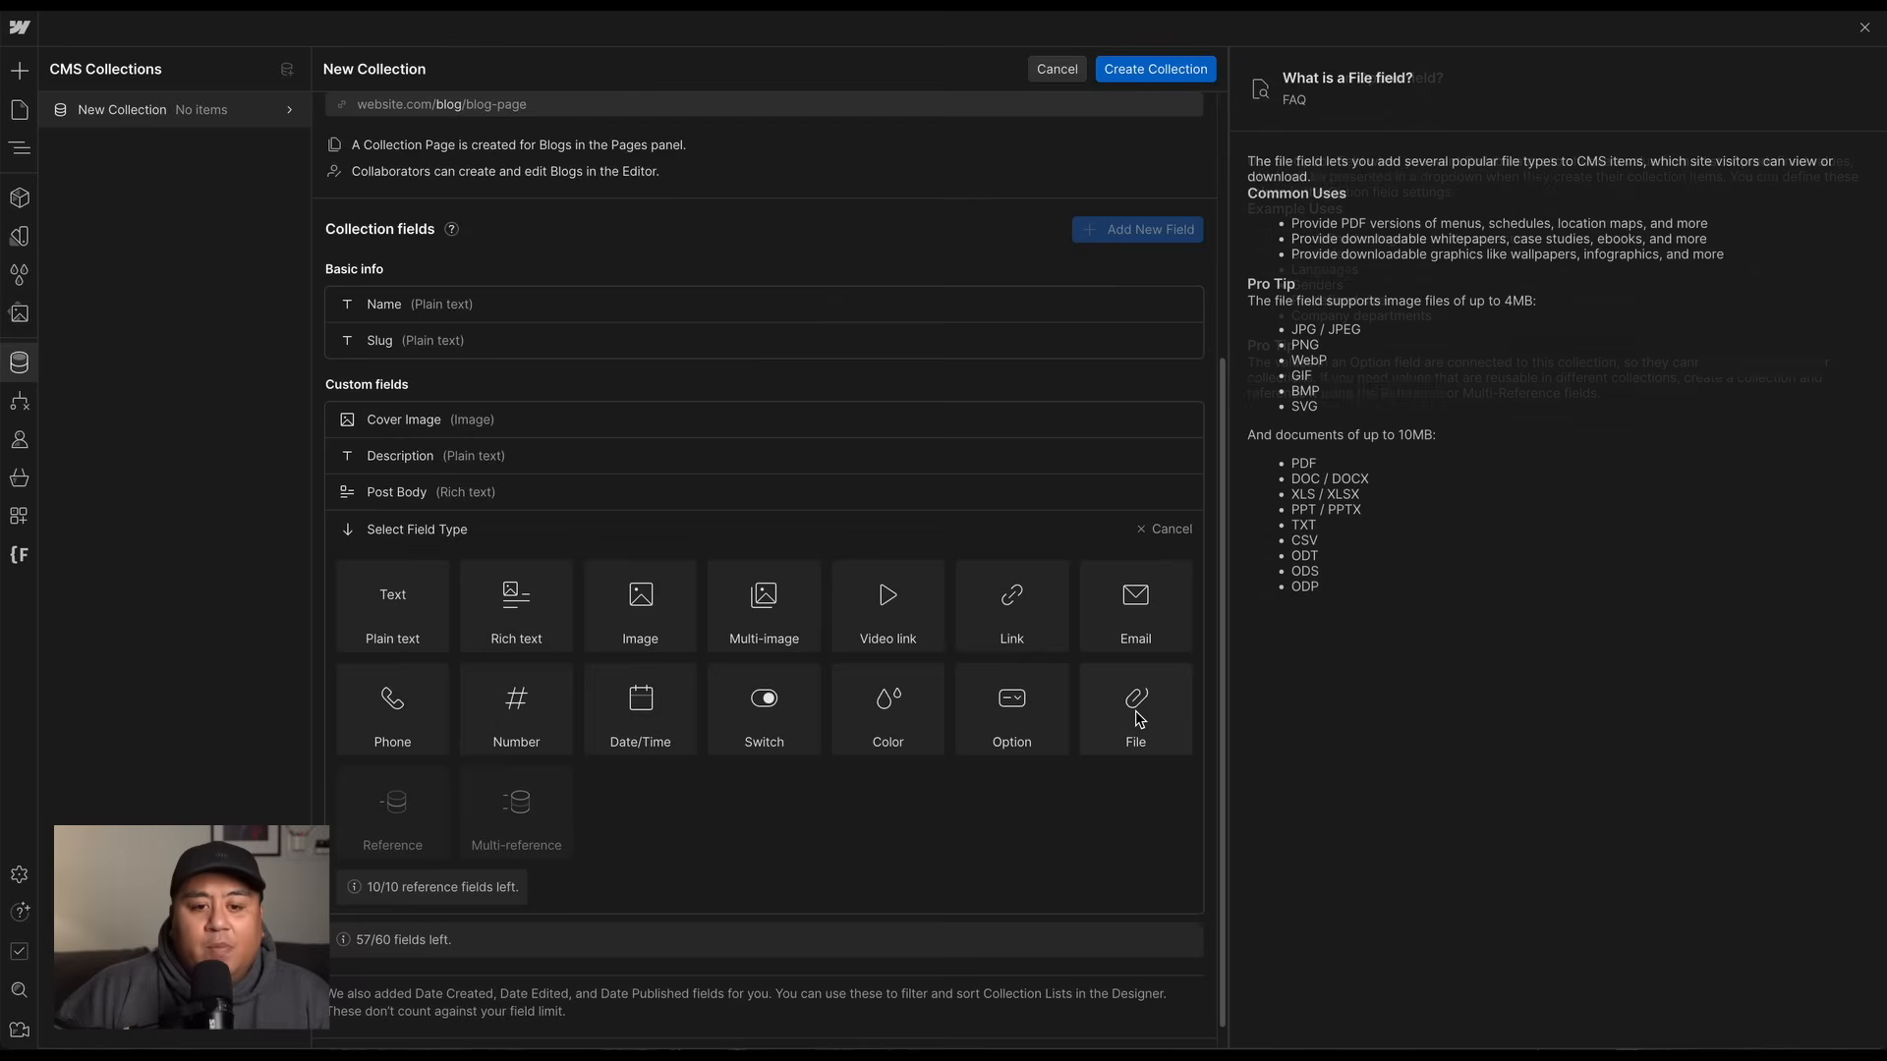
pyautogui.click(1159, 532)
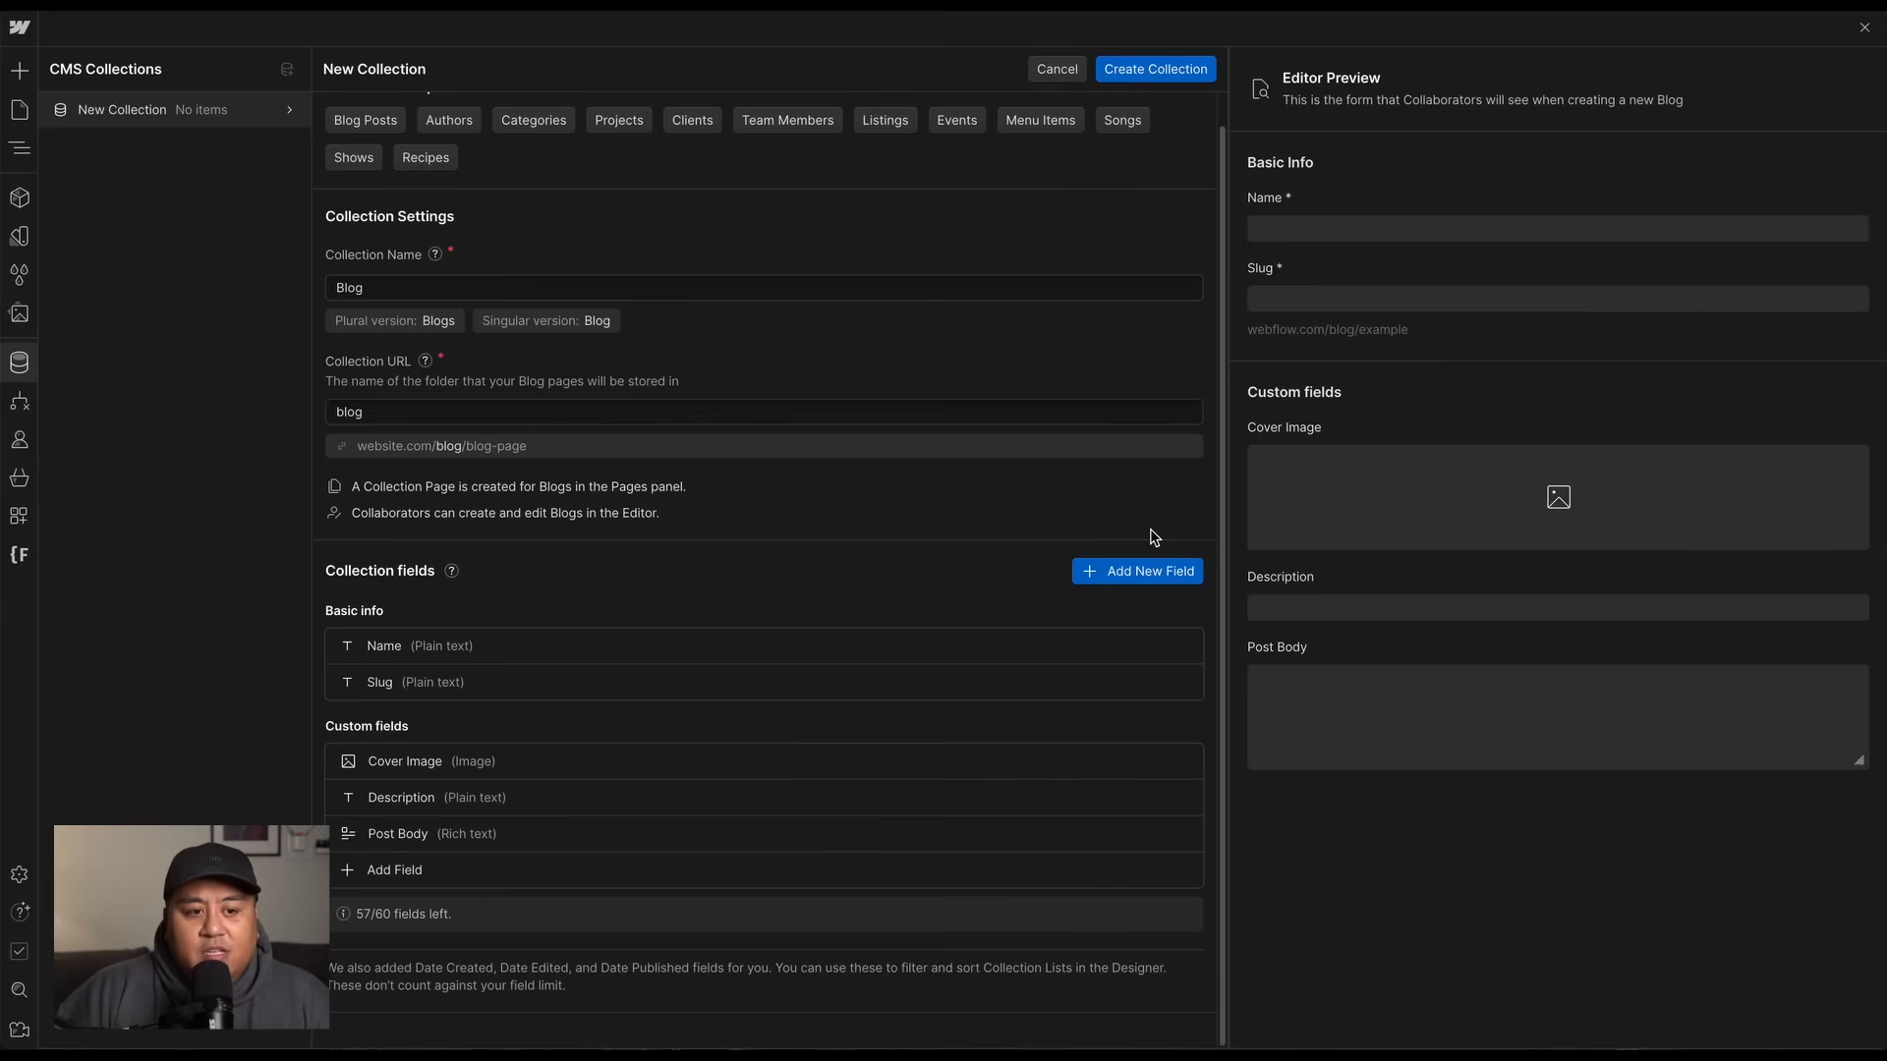
# Create the Blog collection and start a second new collection named Author.
pyautogui.click(1137, 72)
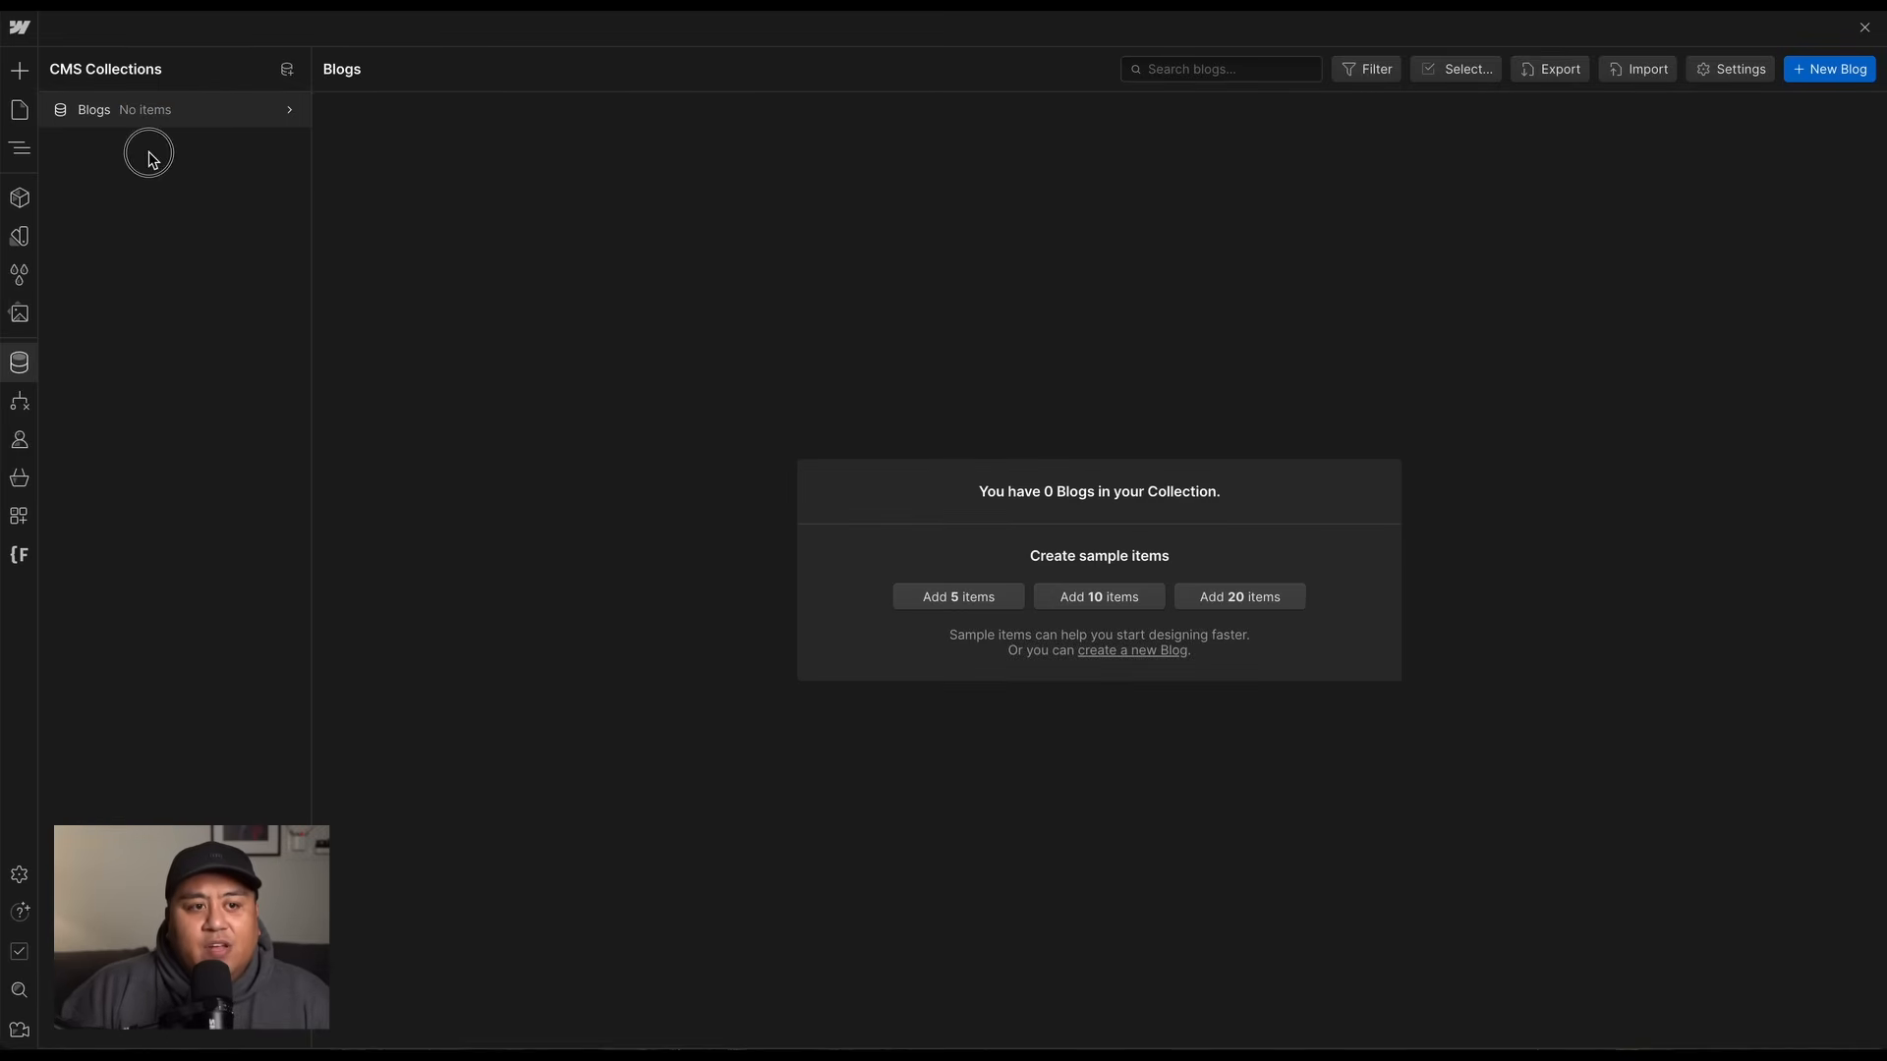
pyautogui.click(287, 71)
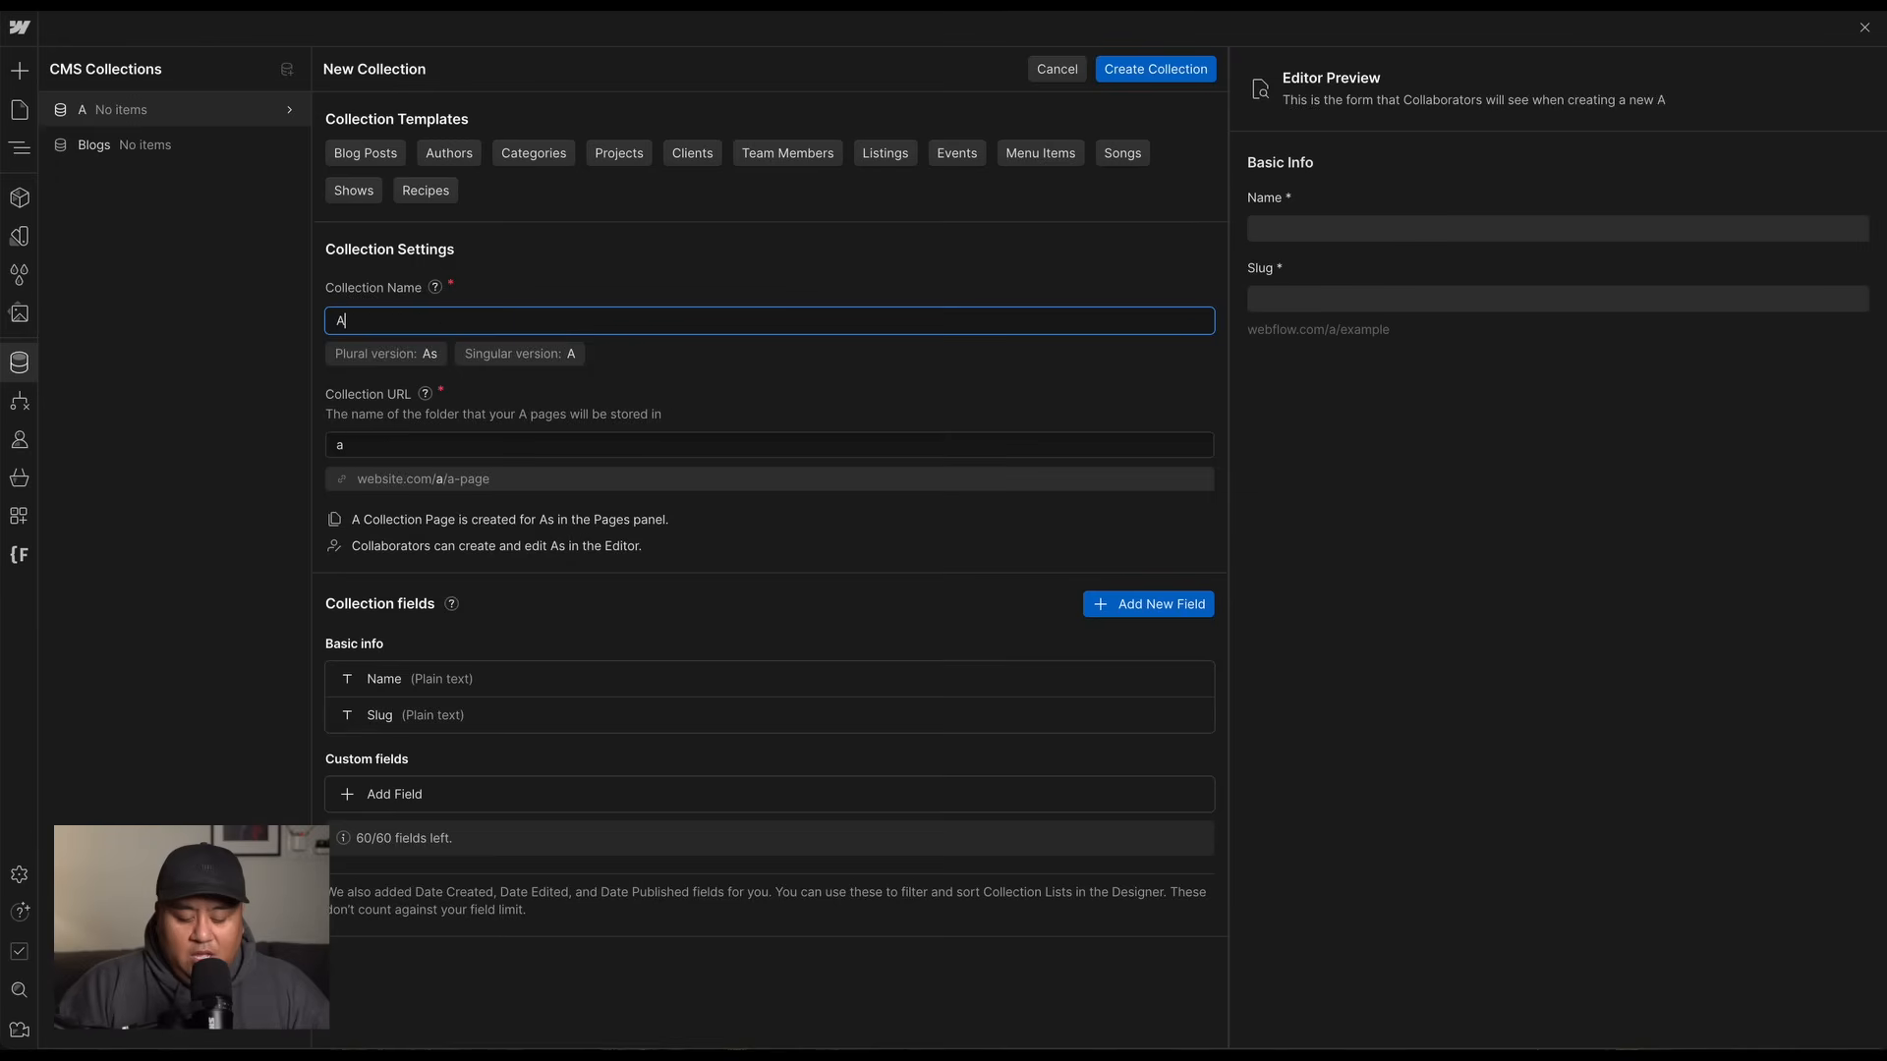
pyautogui.write('uthor')
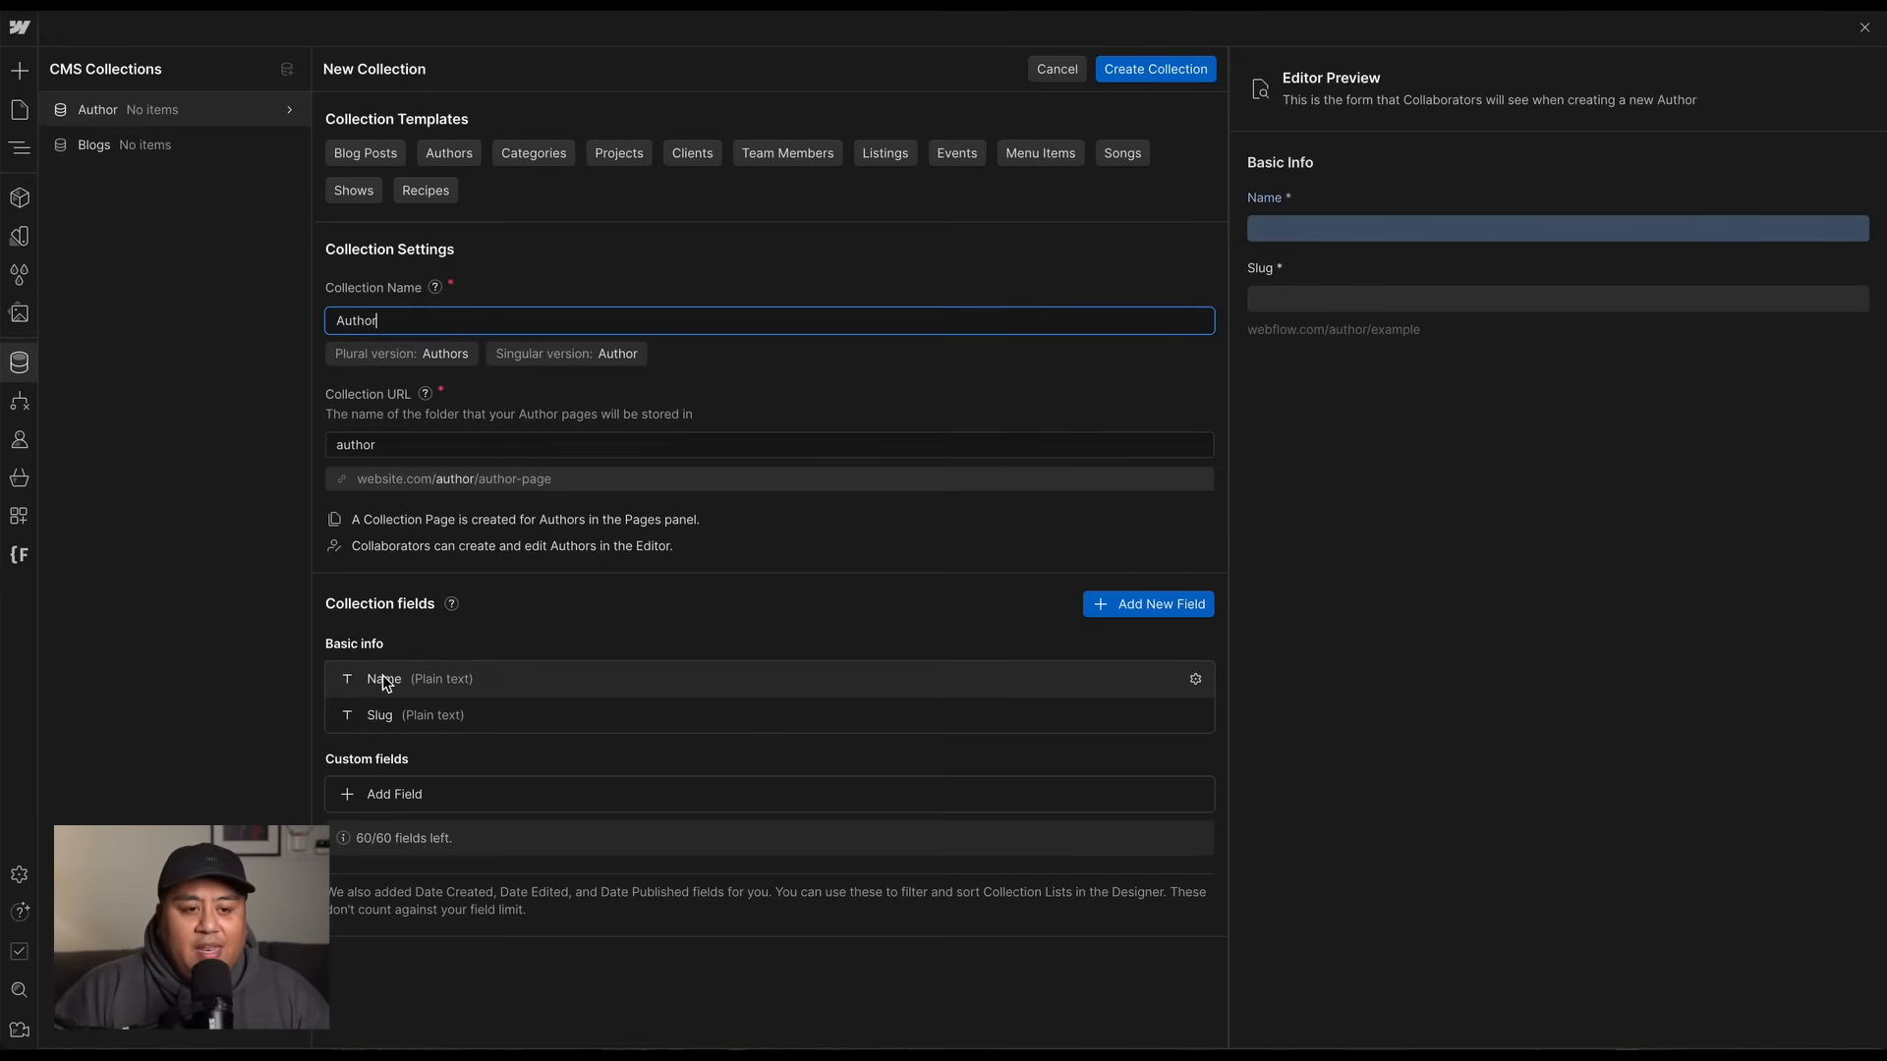
# Add an image custom field labelled Profile Picture to the Author collection and save it.
pyautogui.click(395, 796)
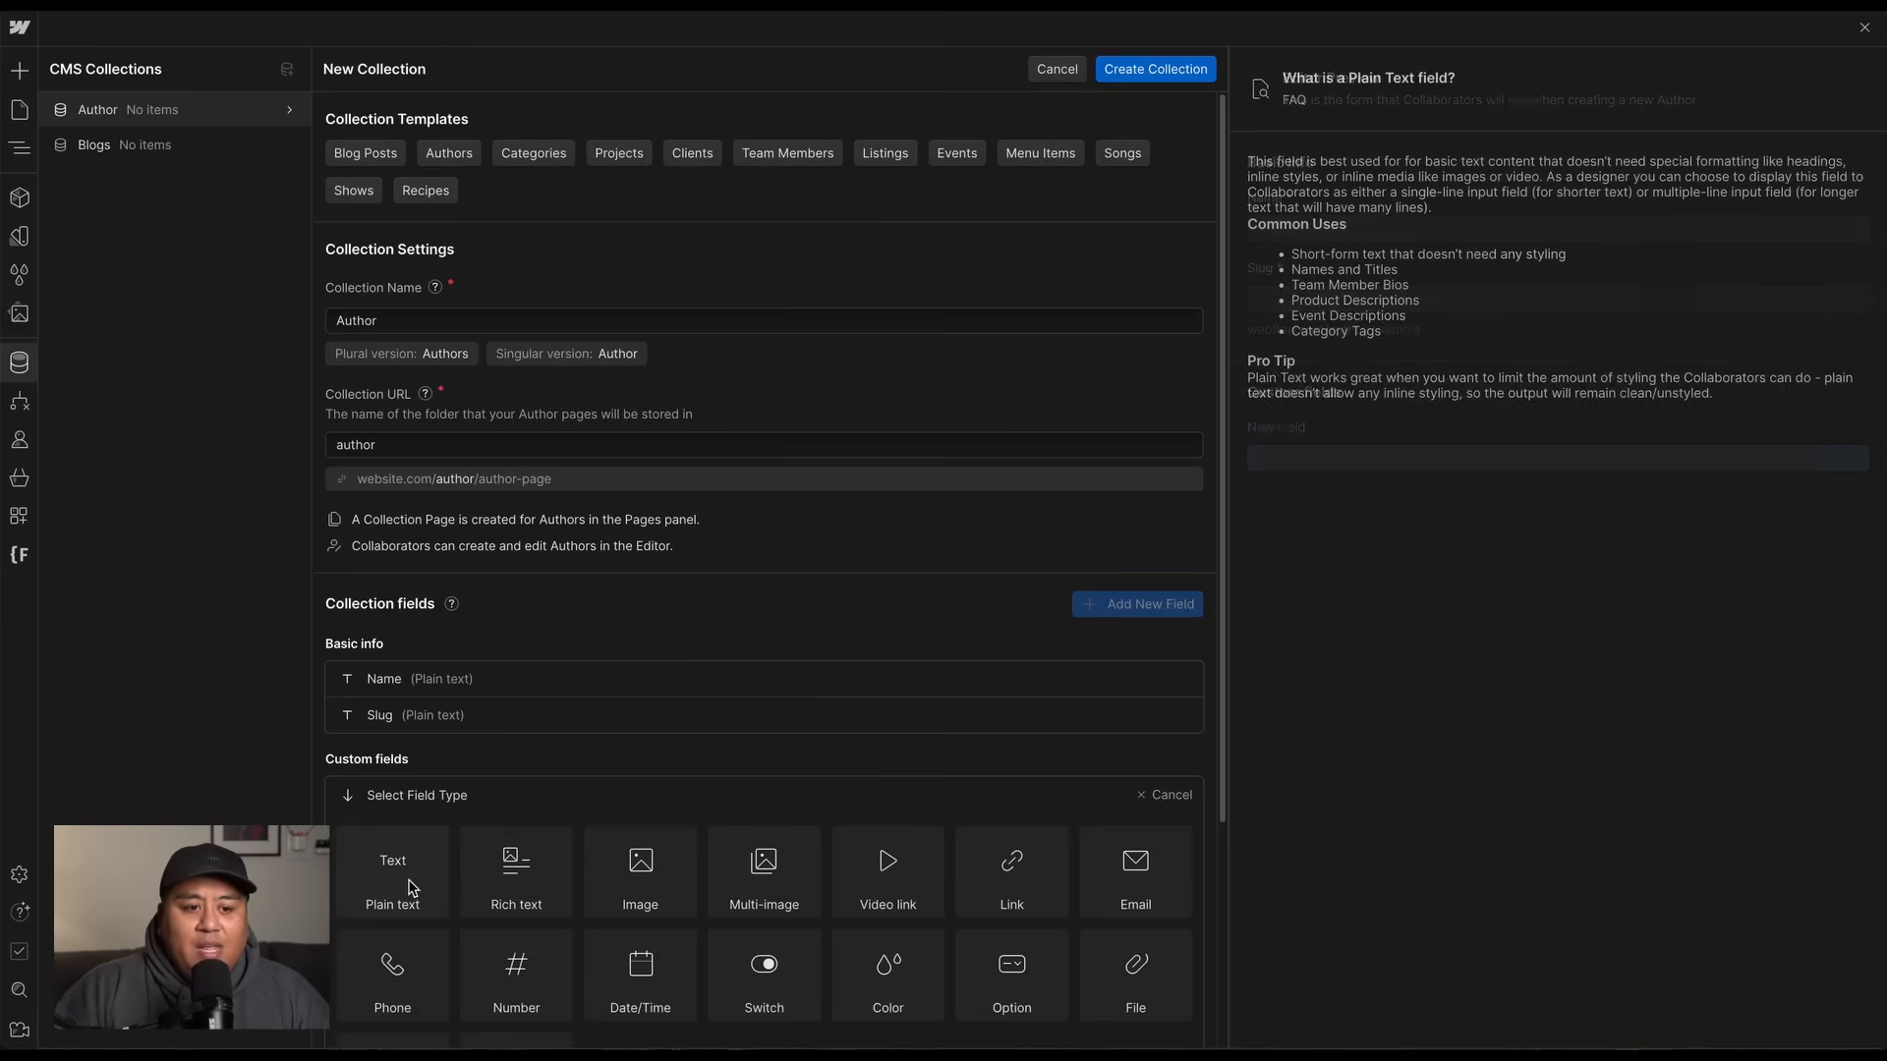
pyautogui.click(684, 875)
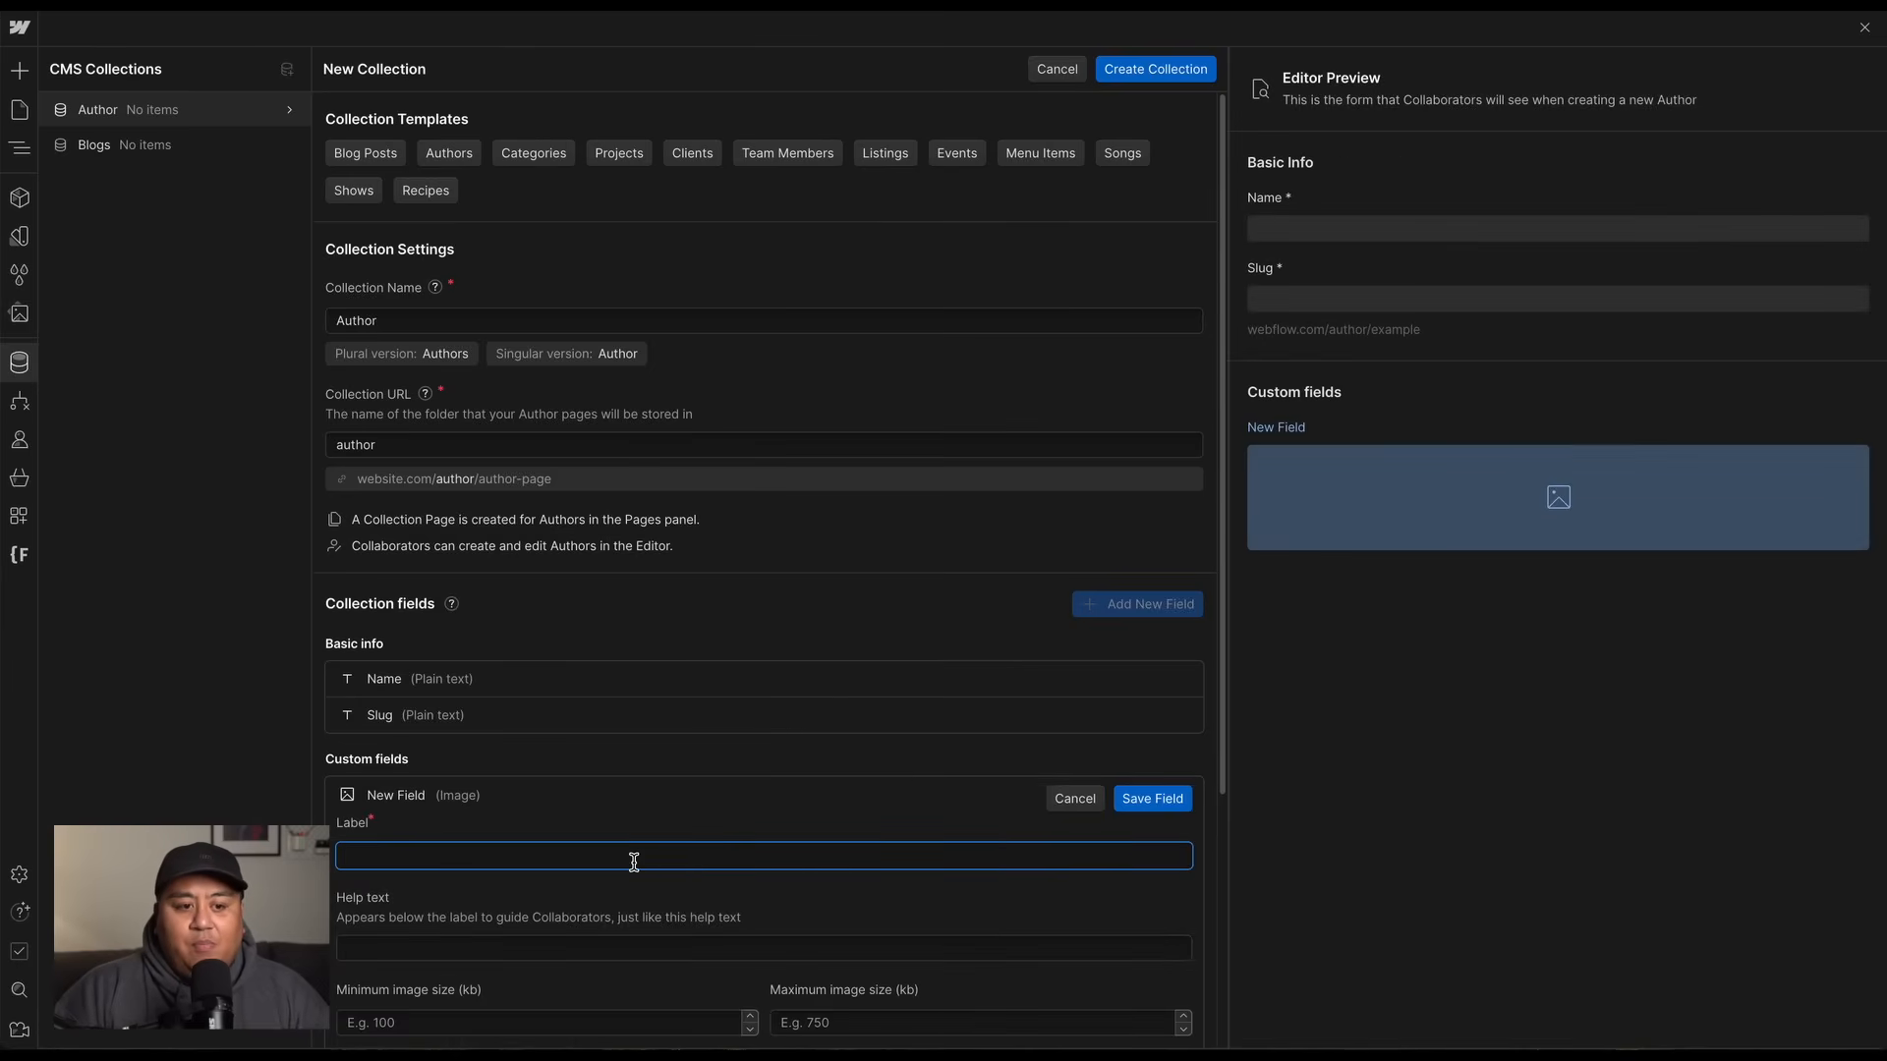
pyautogui.write('Profile Picture')
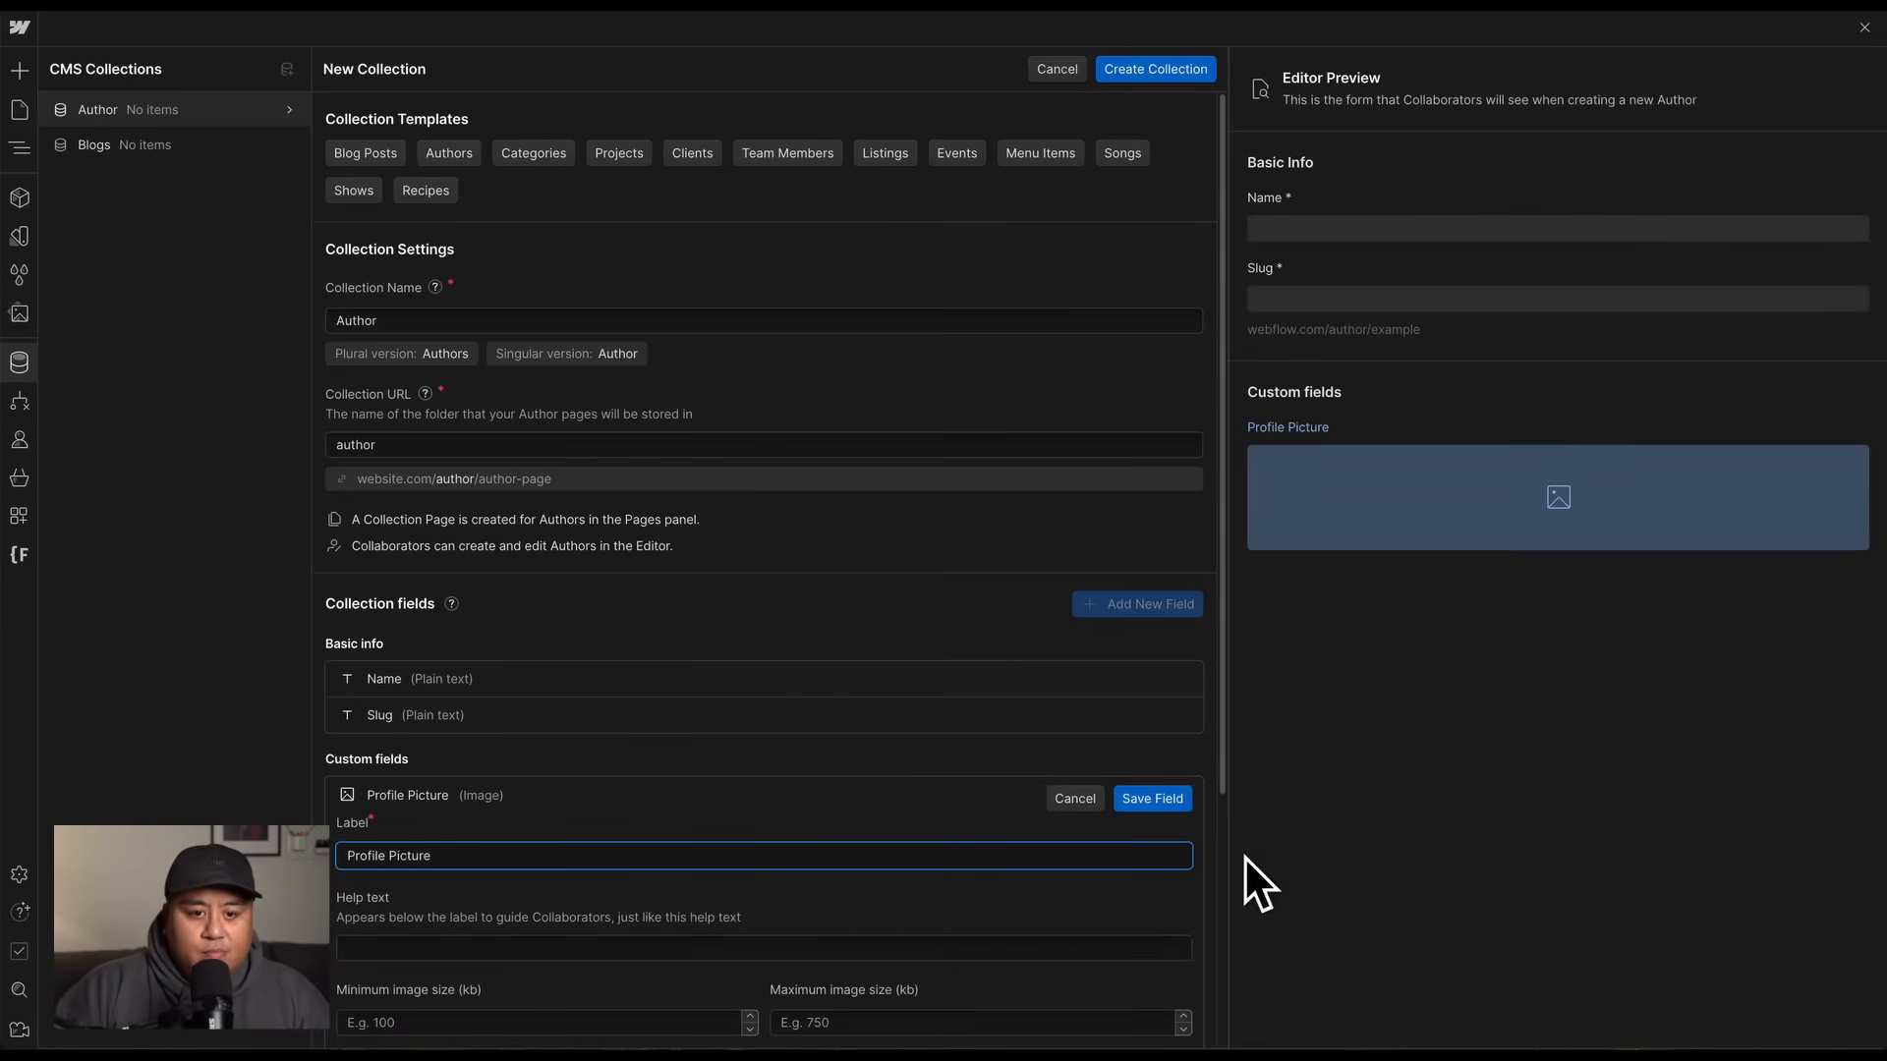
pyautogui.click(1150, 798)
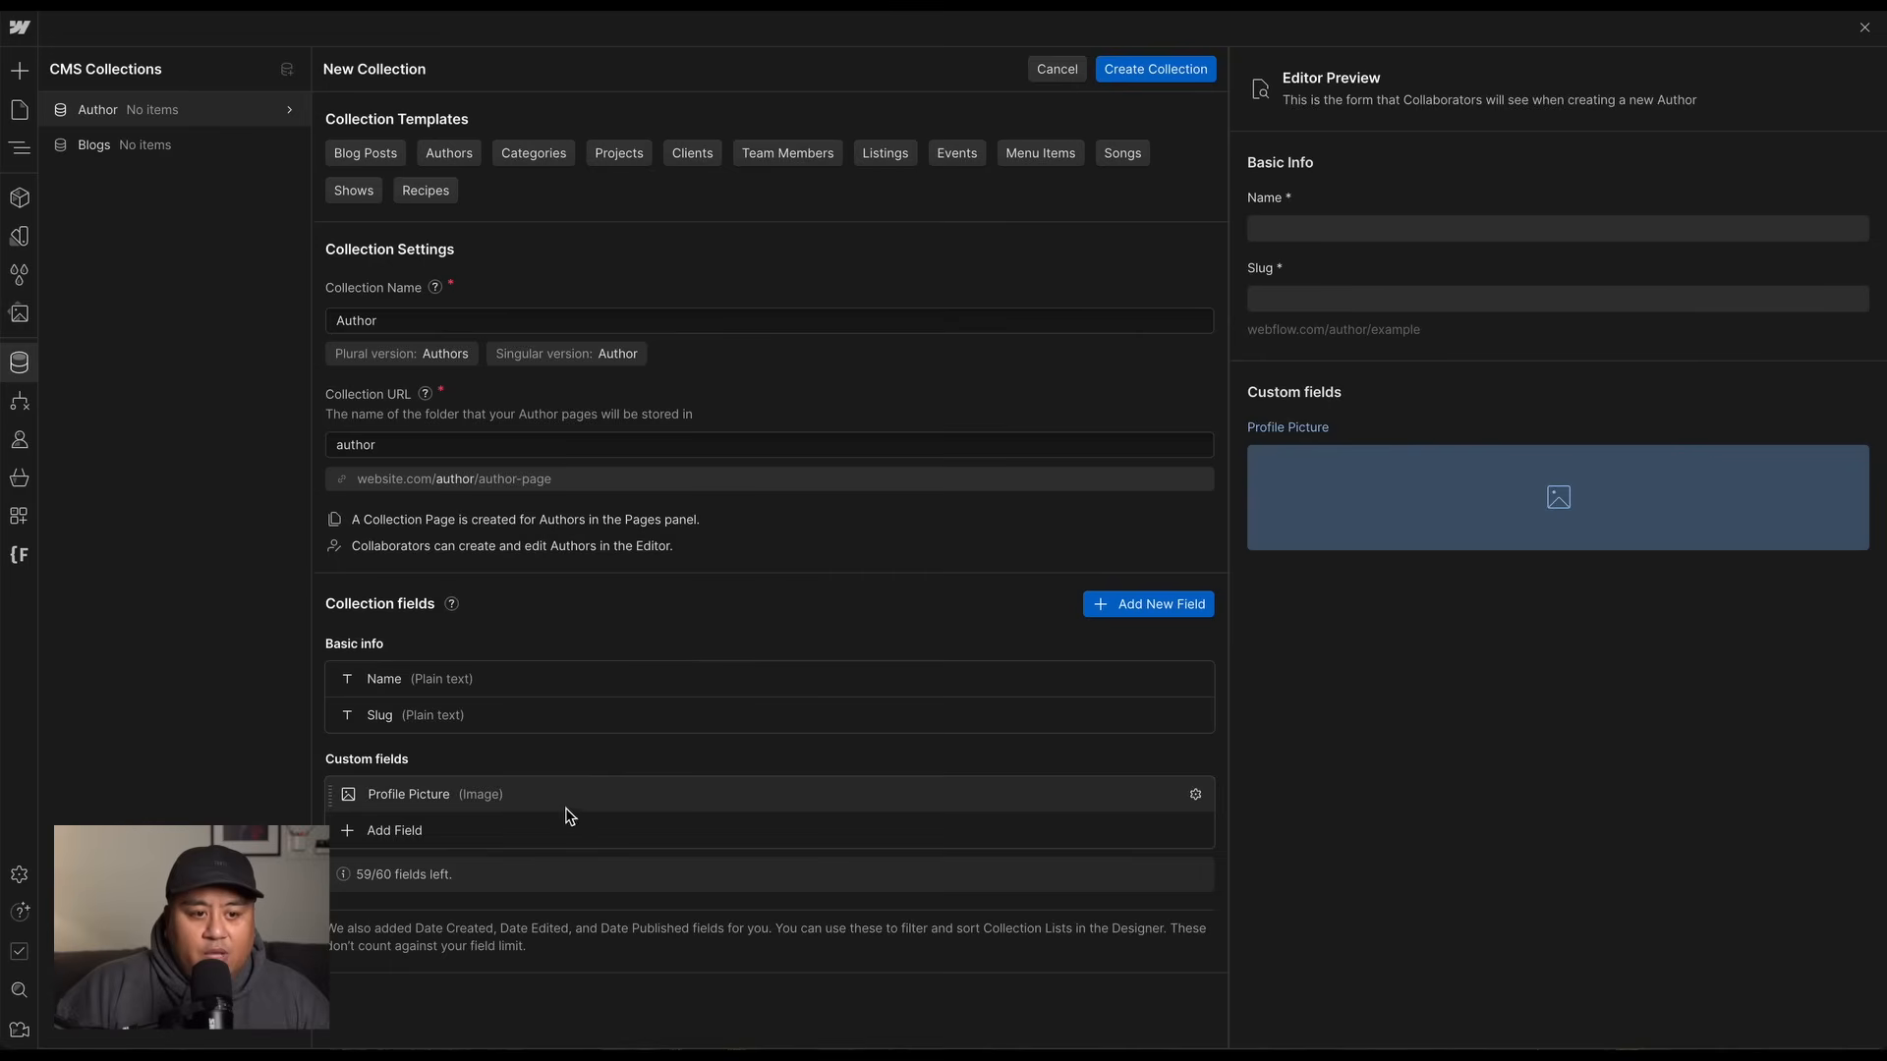
# Add a single-line plain text custom field labelled Description to the Author collection, save it and create the collection.
pyautogui.click(394, 832)
pyautogui.scroll(-3, 395, 834)
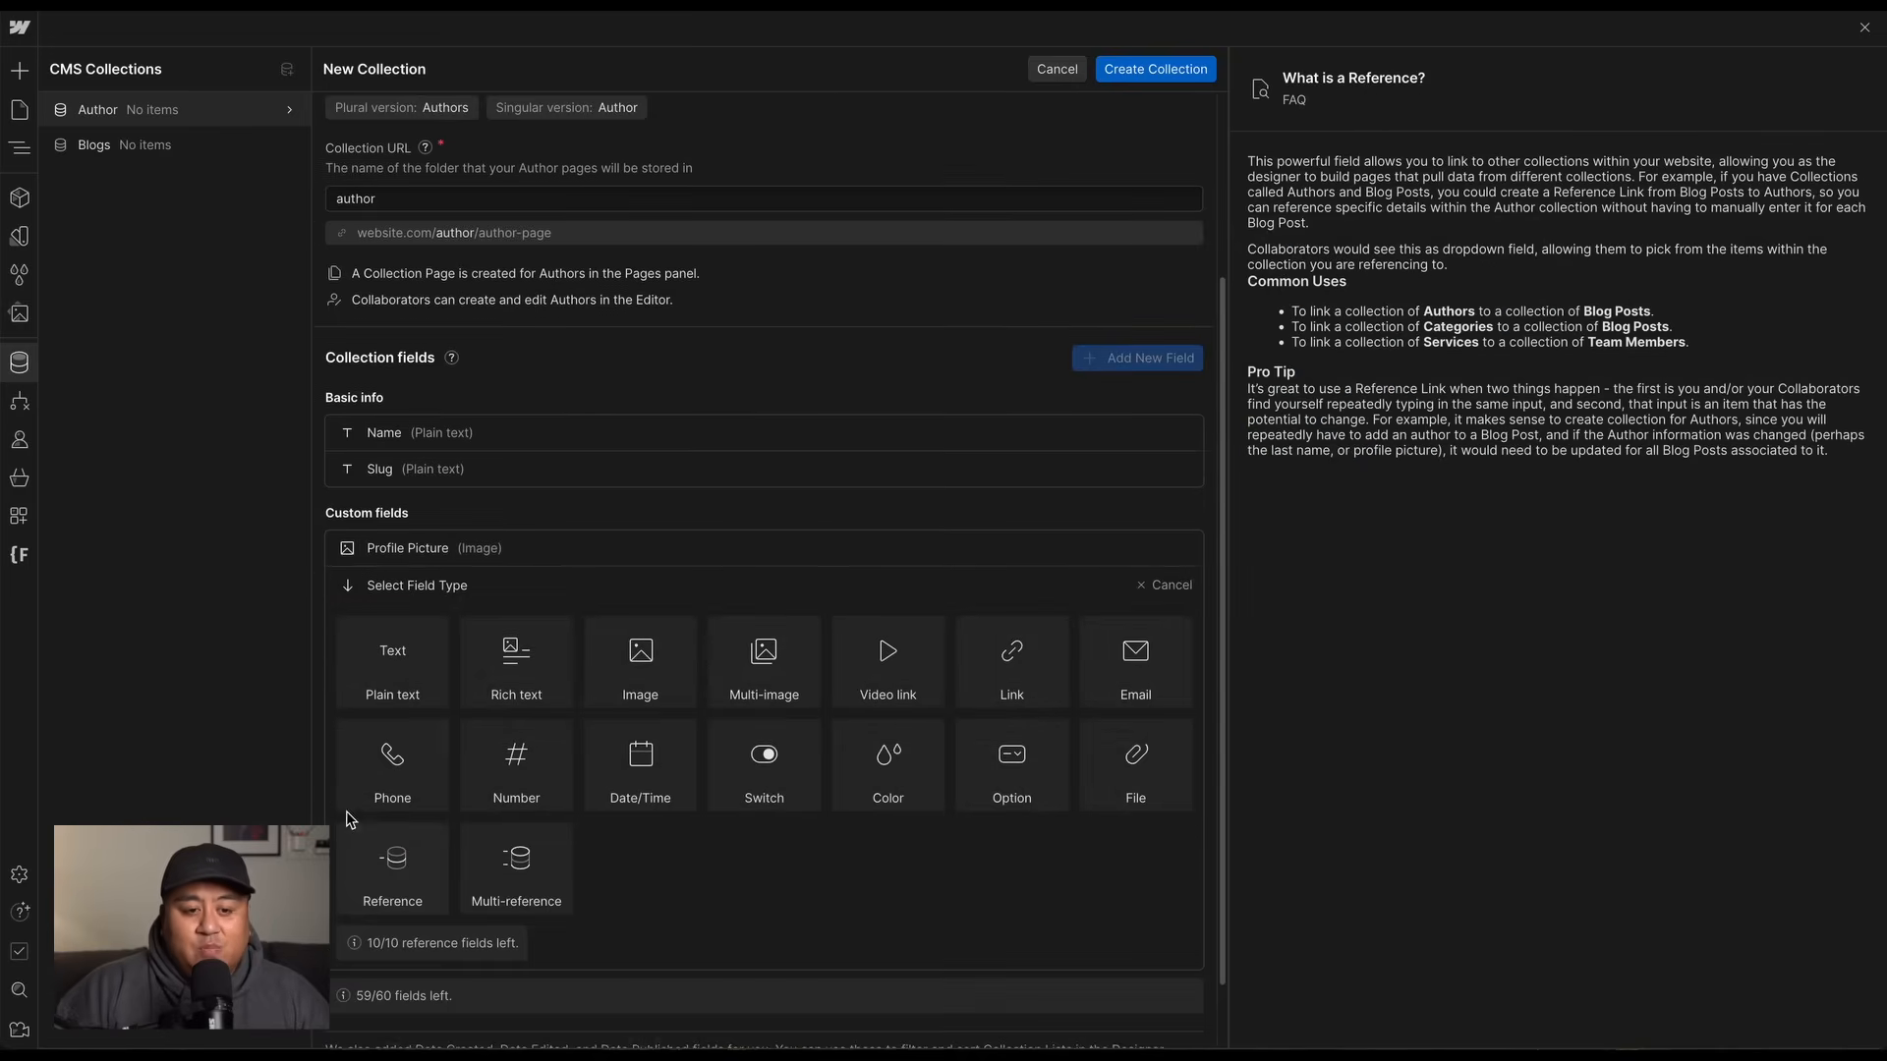
pyautogui.click(382, 676)
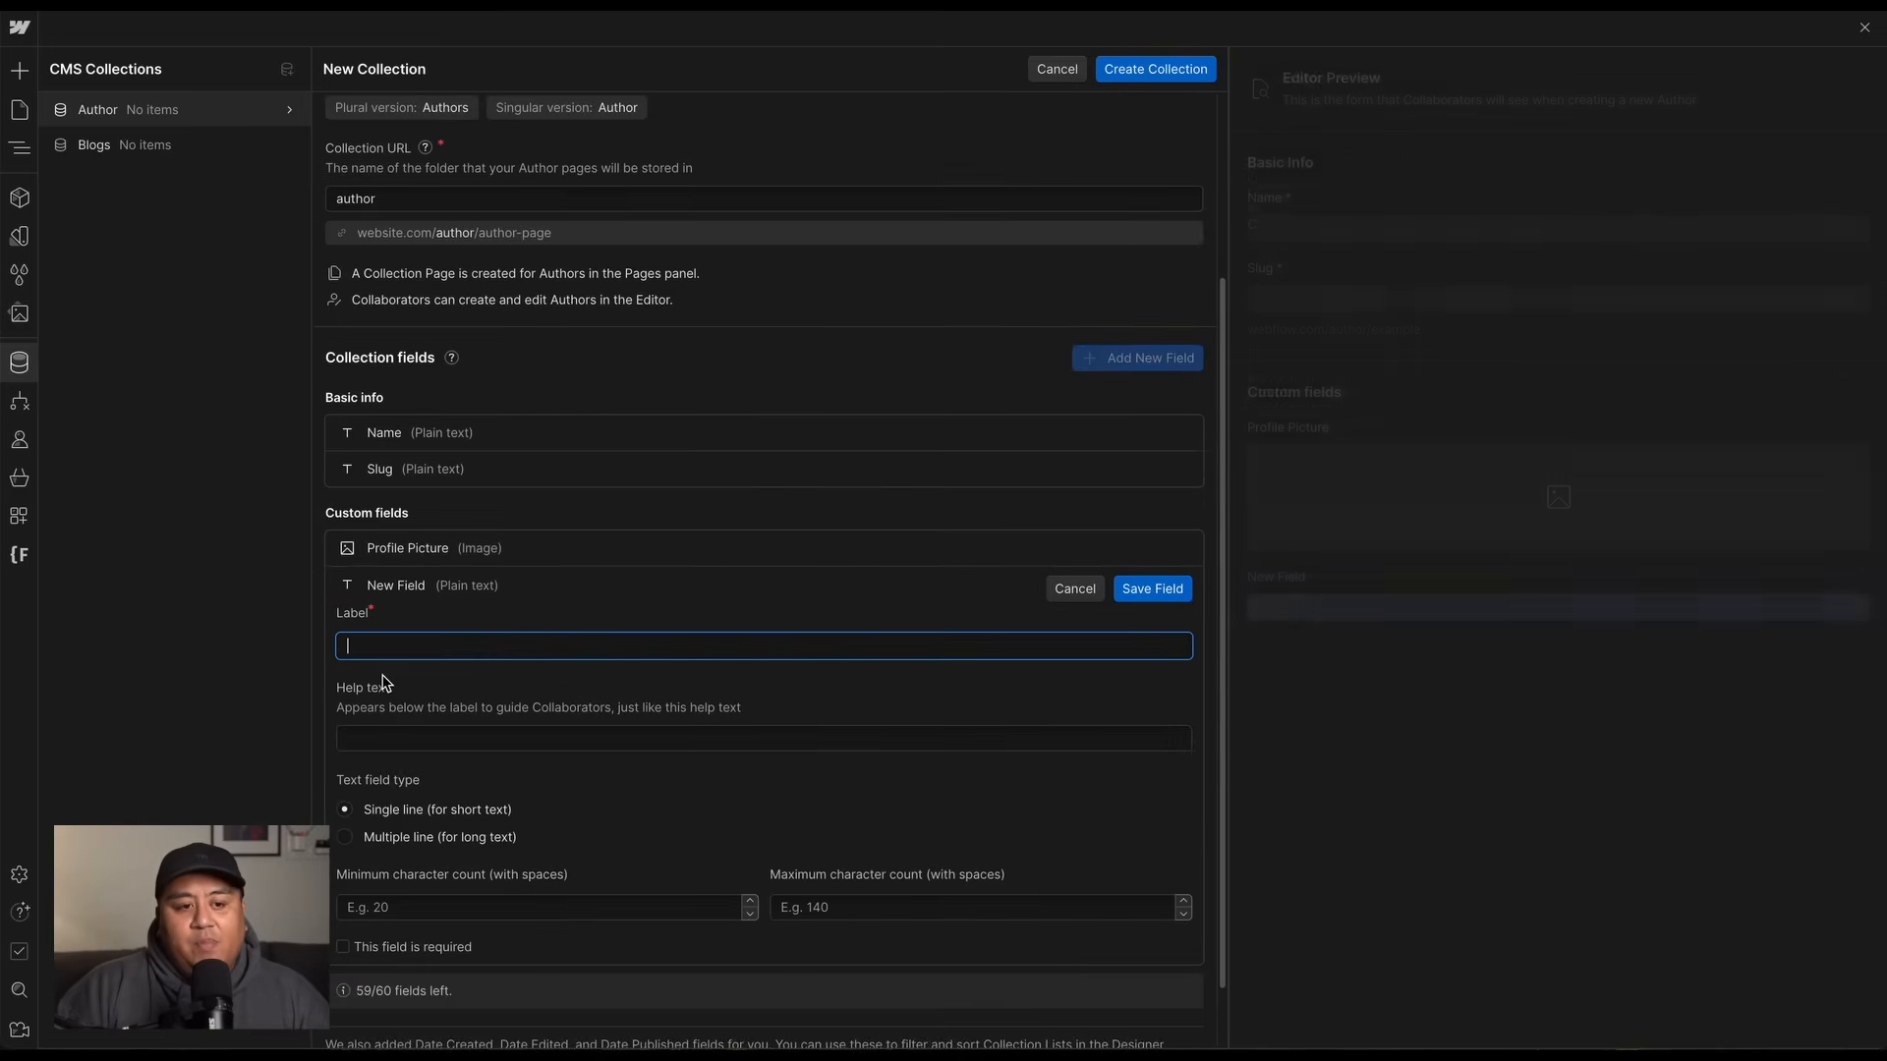
pyautogui.write('Description')
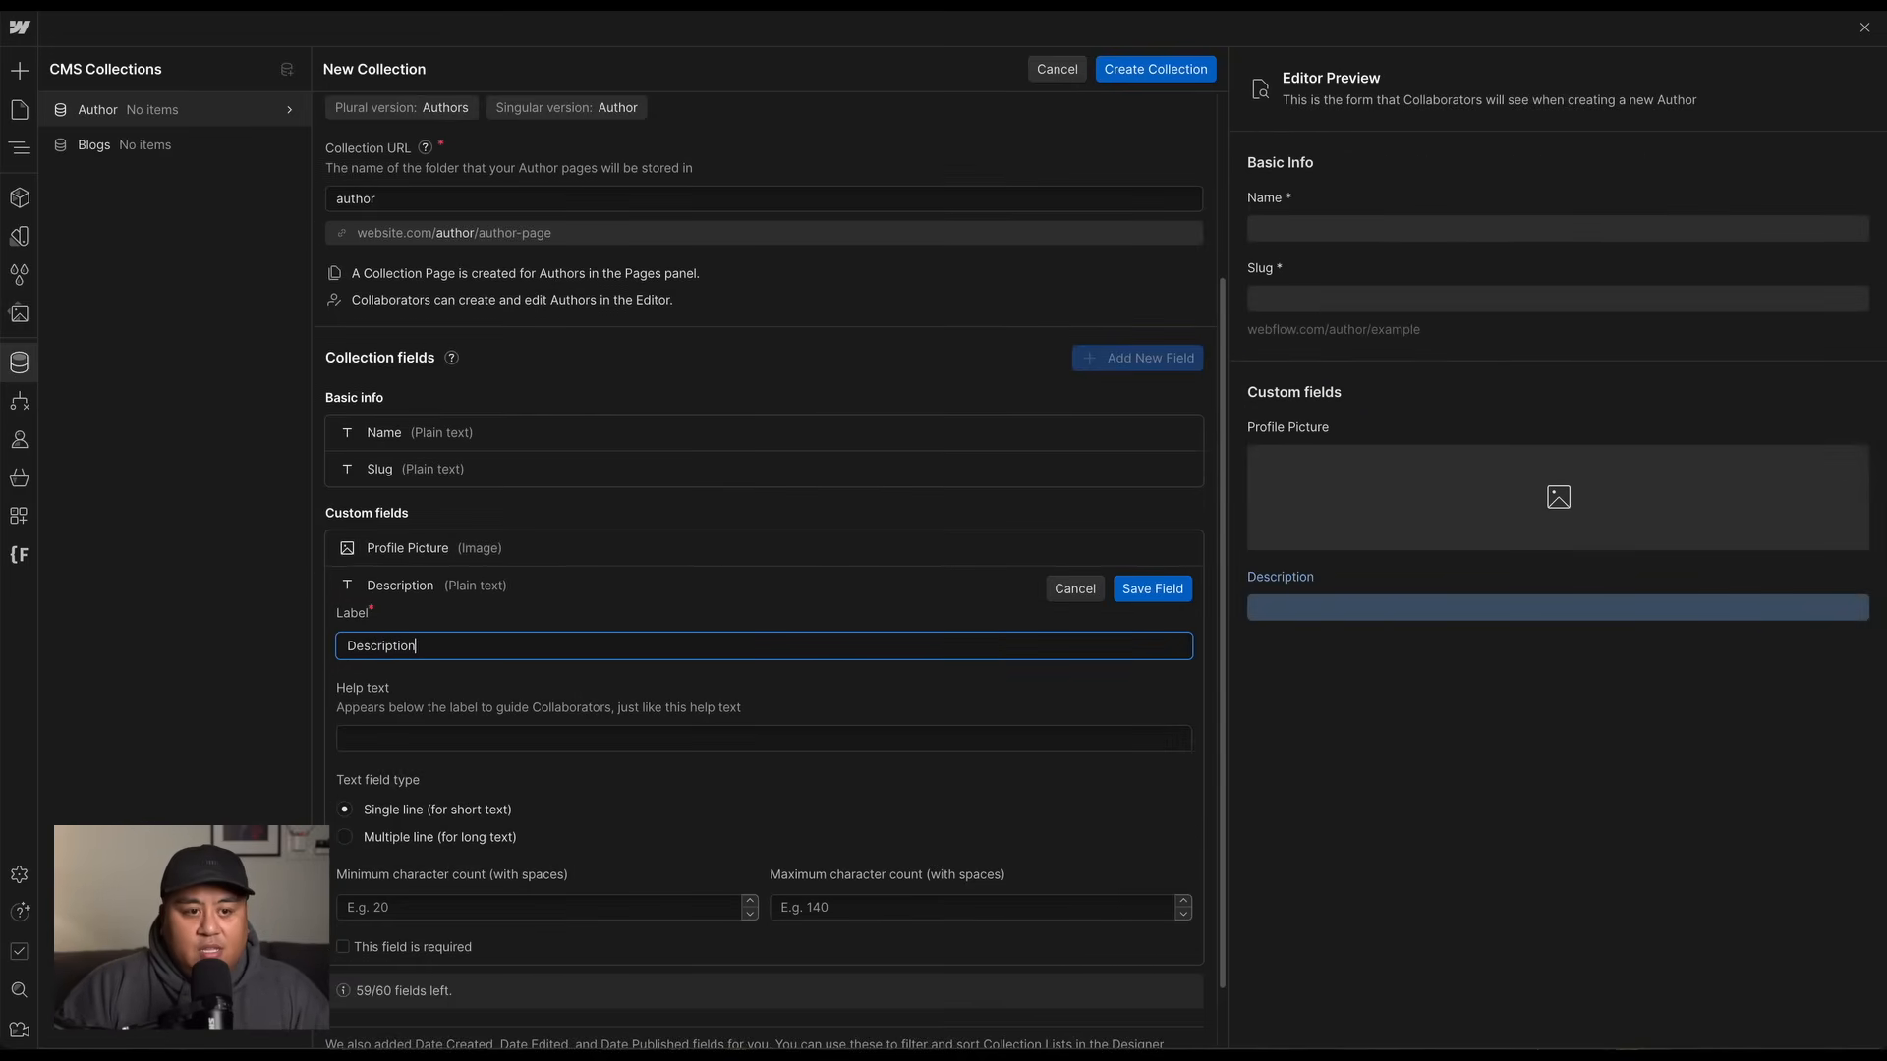
pyautogui.press('Return')
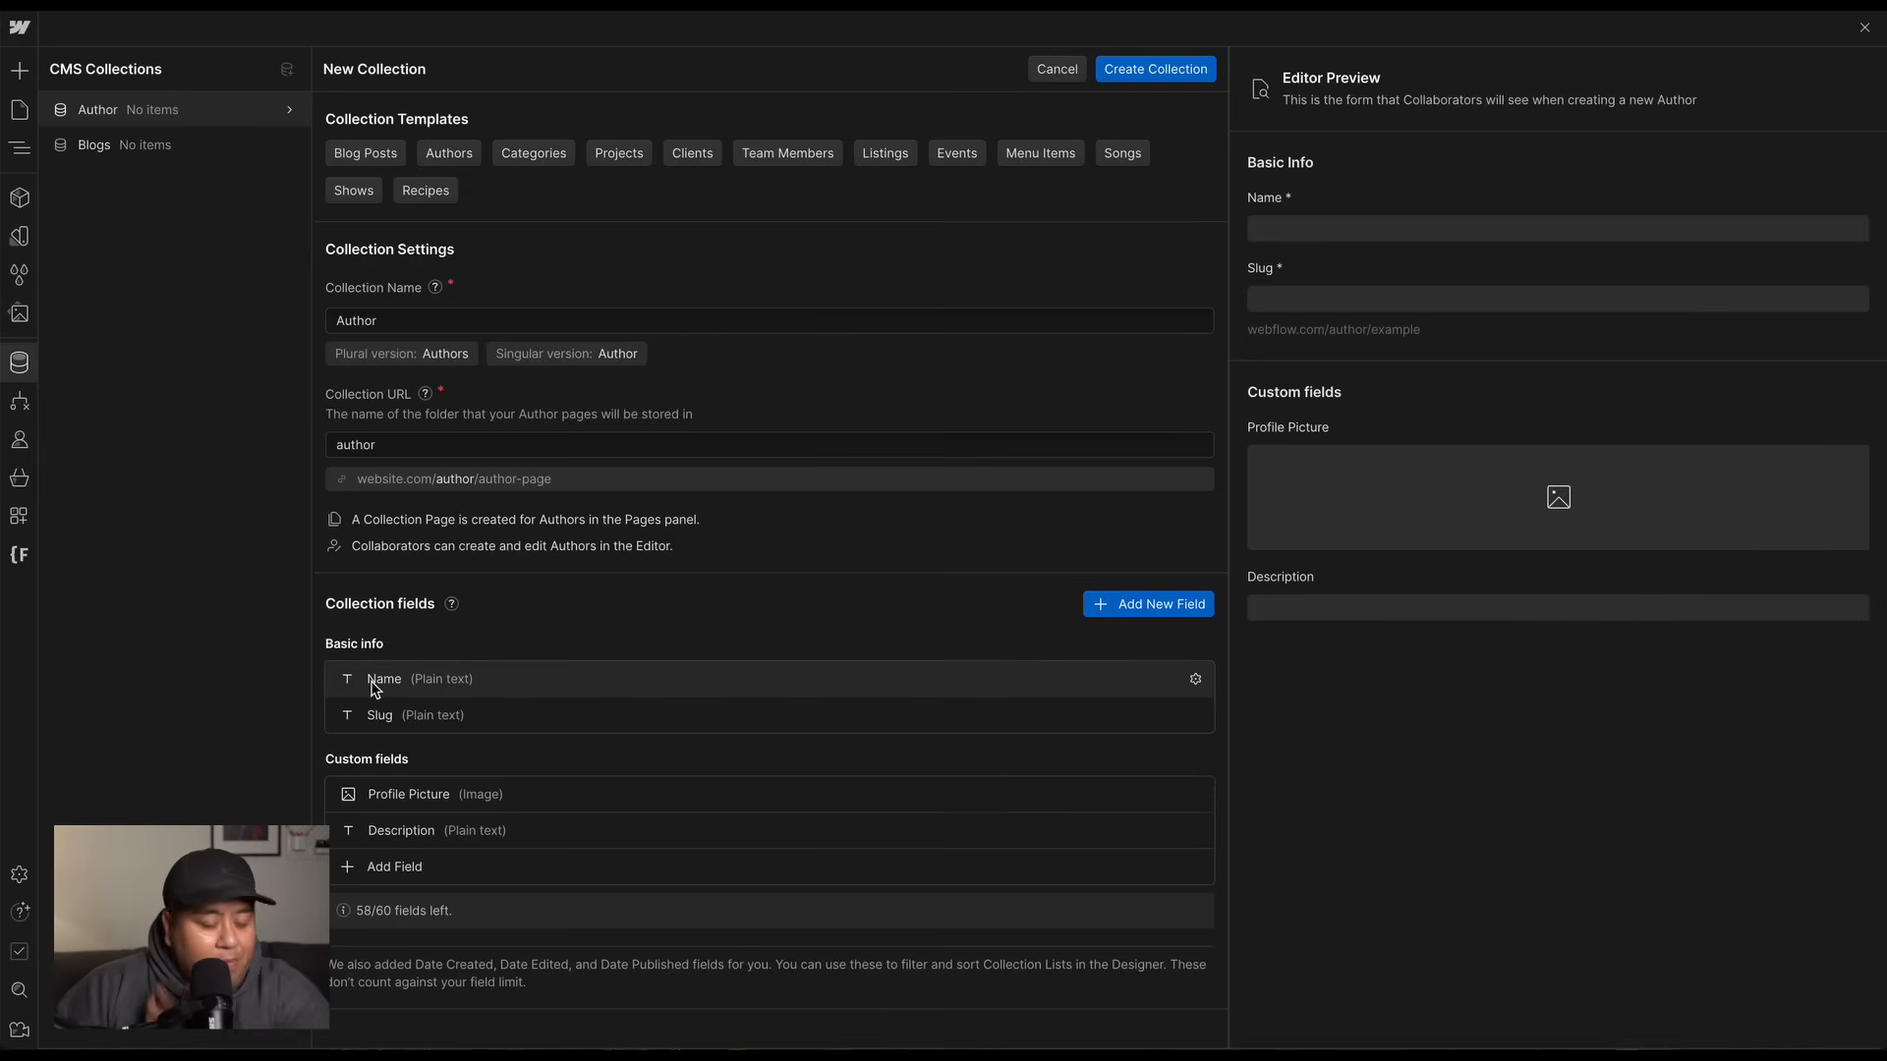
pyautogui.click(1128, 70)
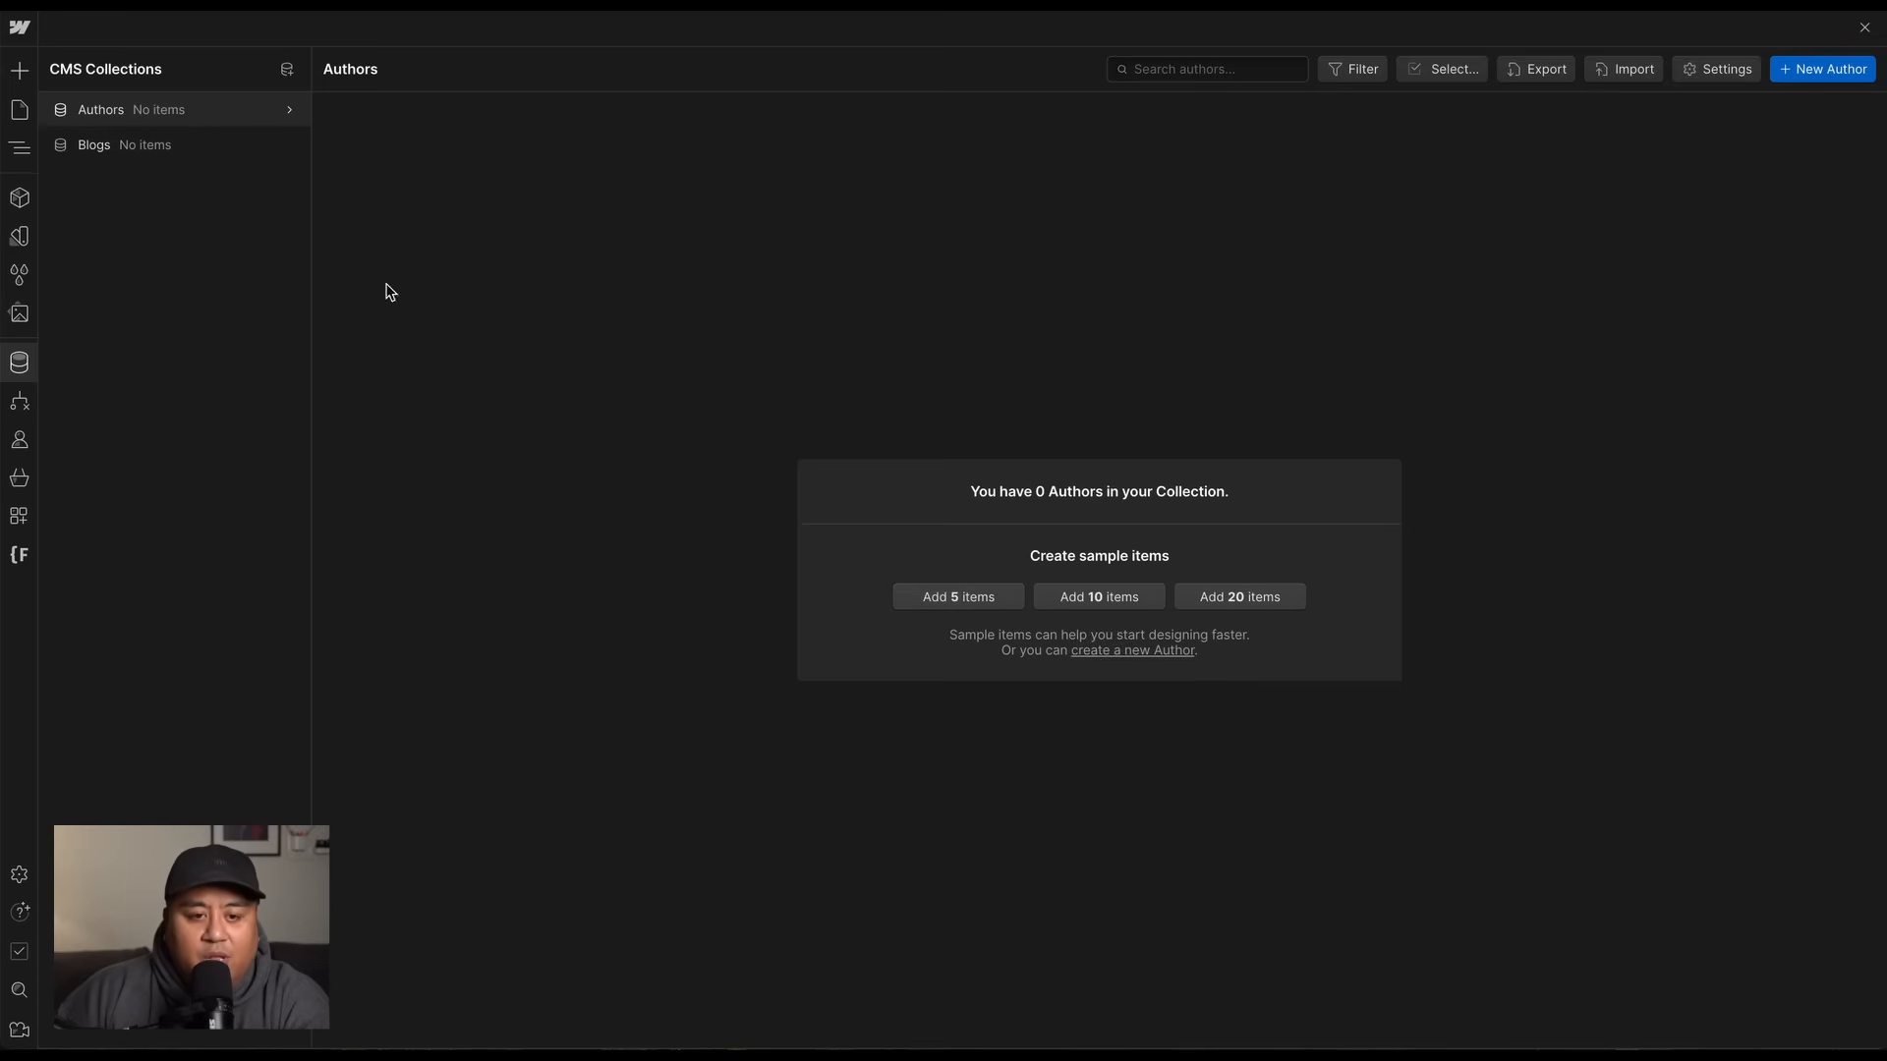
# Generate 5 sample items in the Authors collection and 10 sample items in the Blogs collection.
pyautogui.click(934, 598)
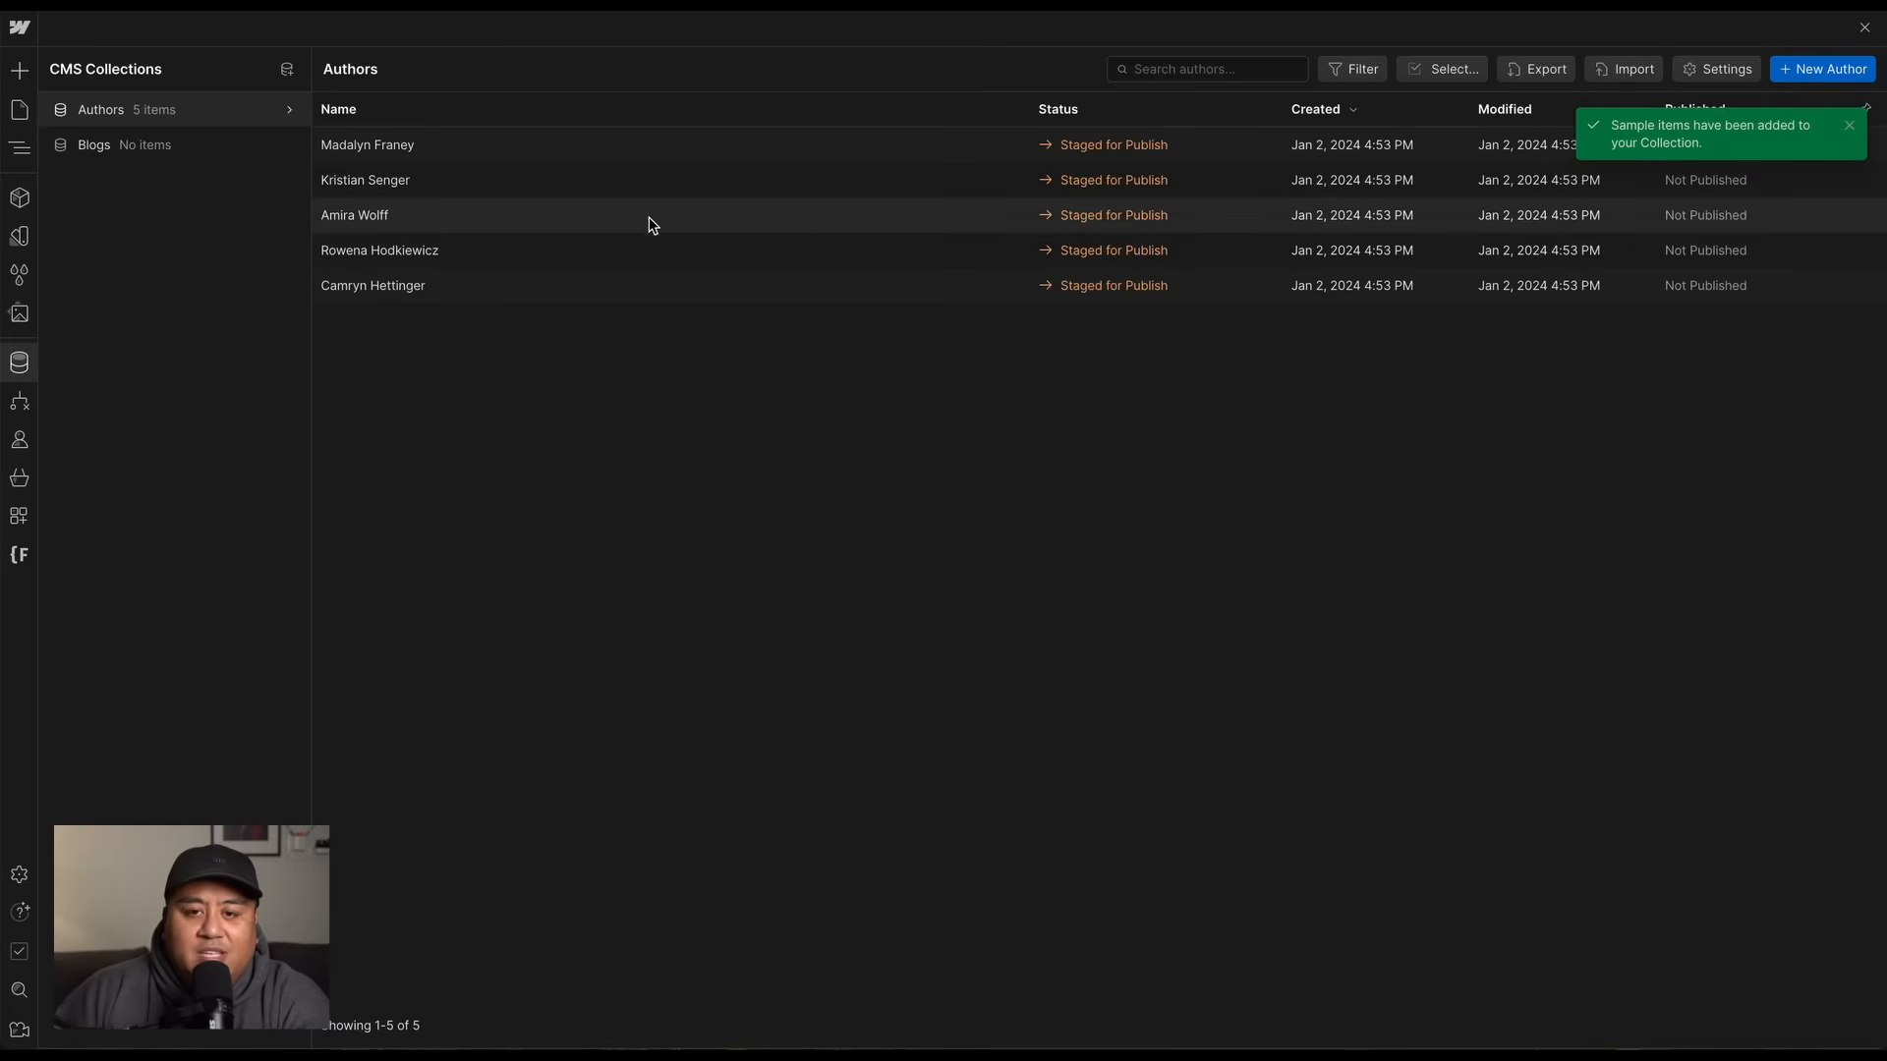
pyautogui.click(224, 152)
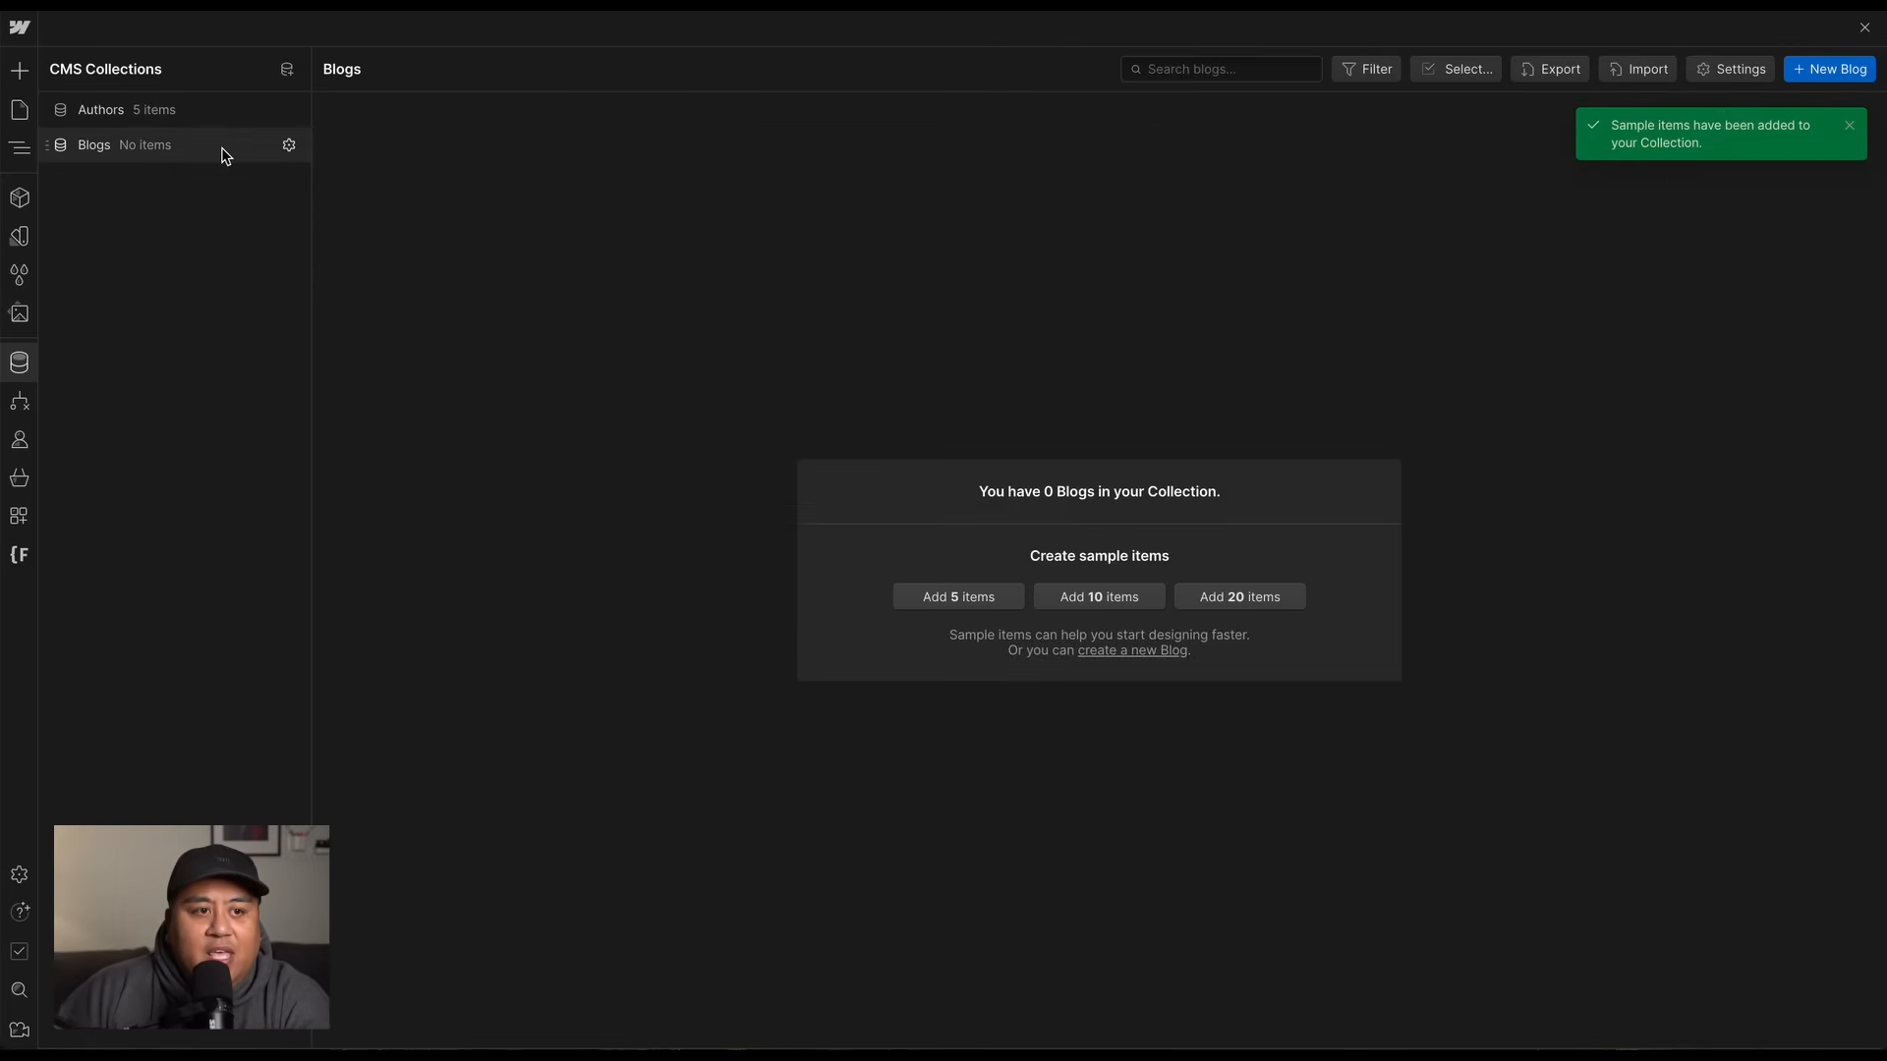
pyautogui.click(1122, 602)
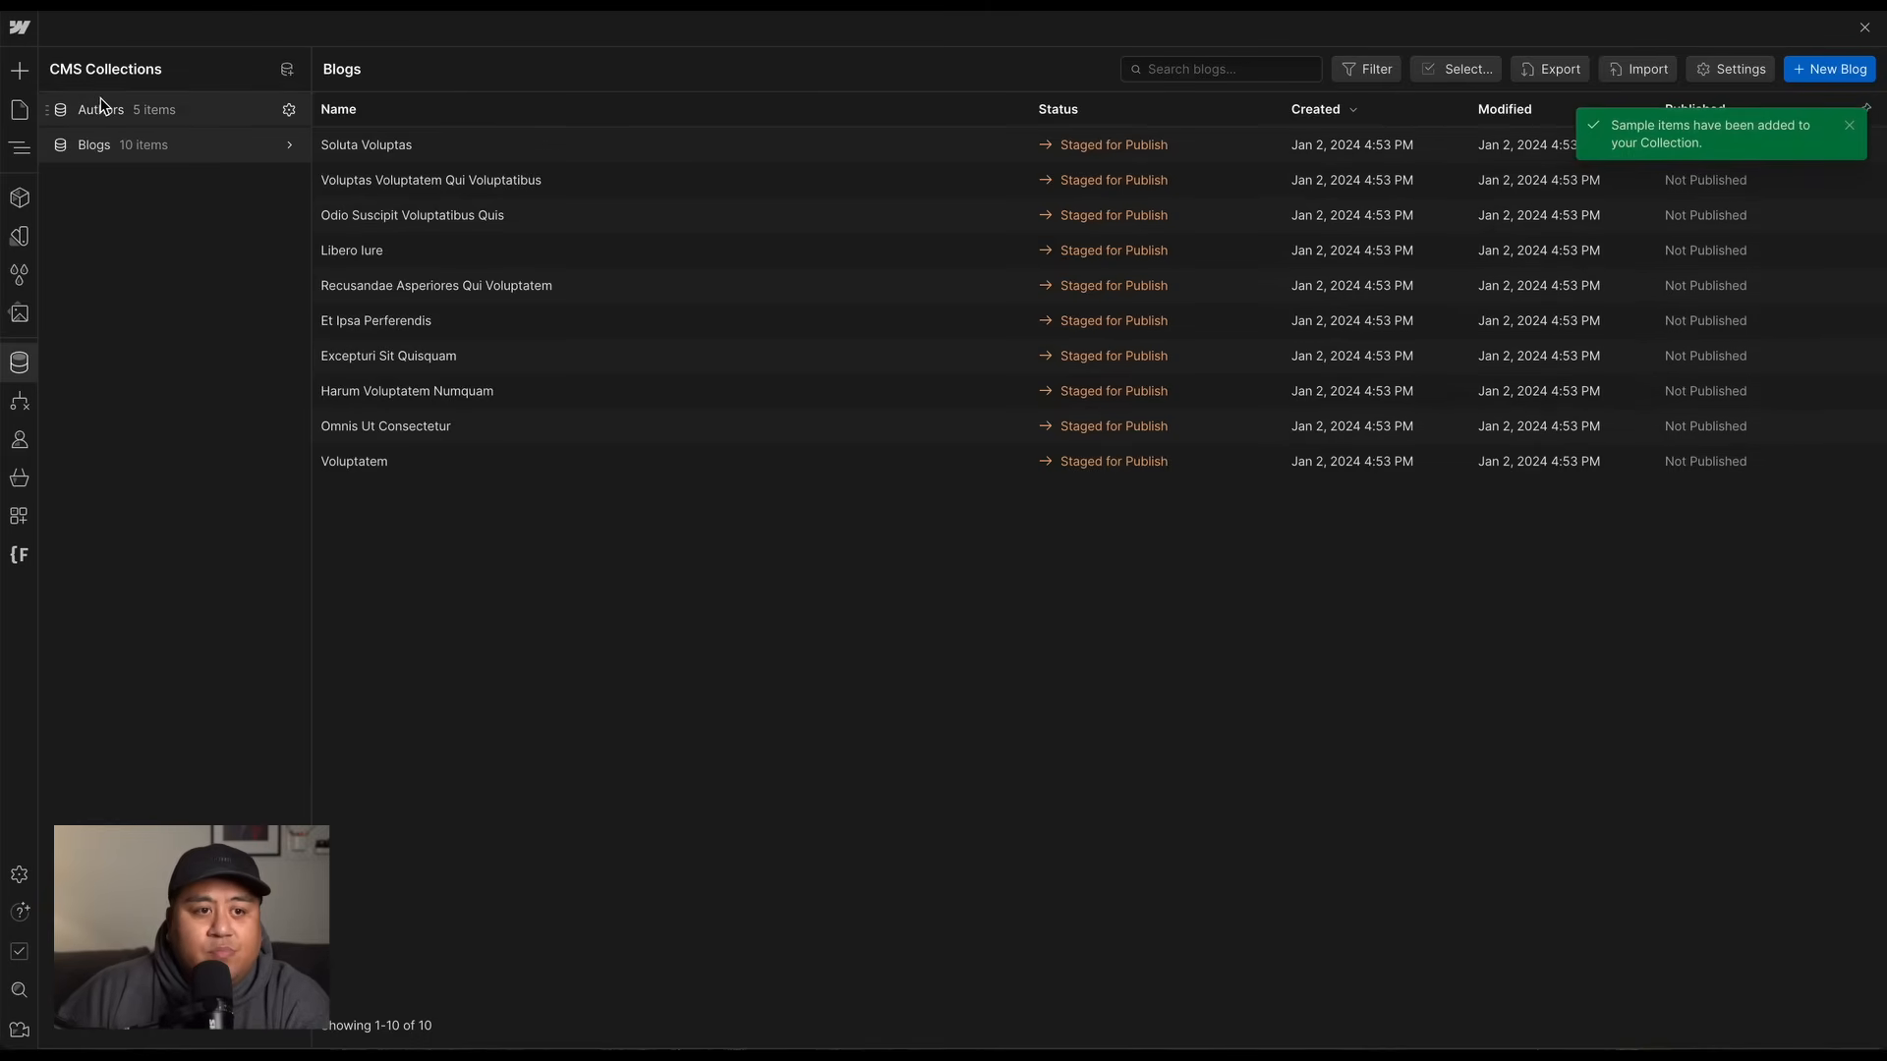
# Open the Blogs Template page from the CMS collection pages for editing.
pyautogui.click(147, 144)
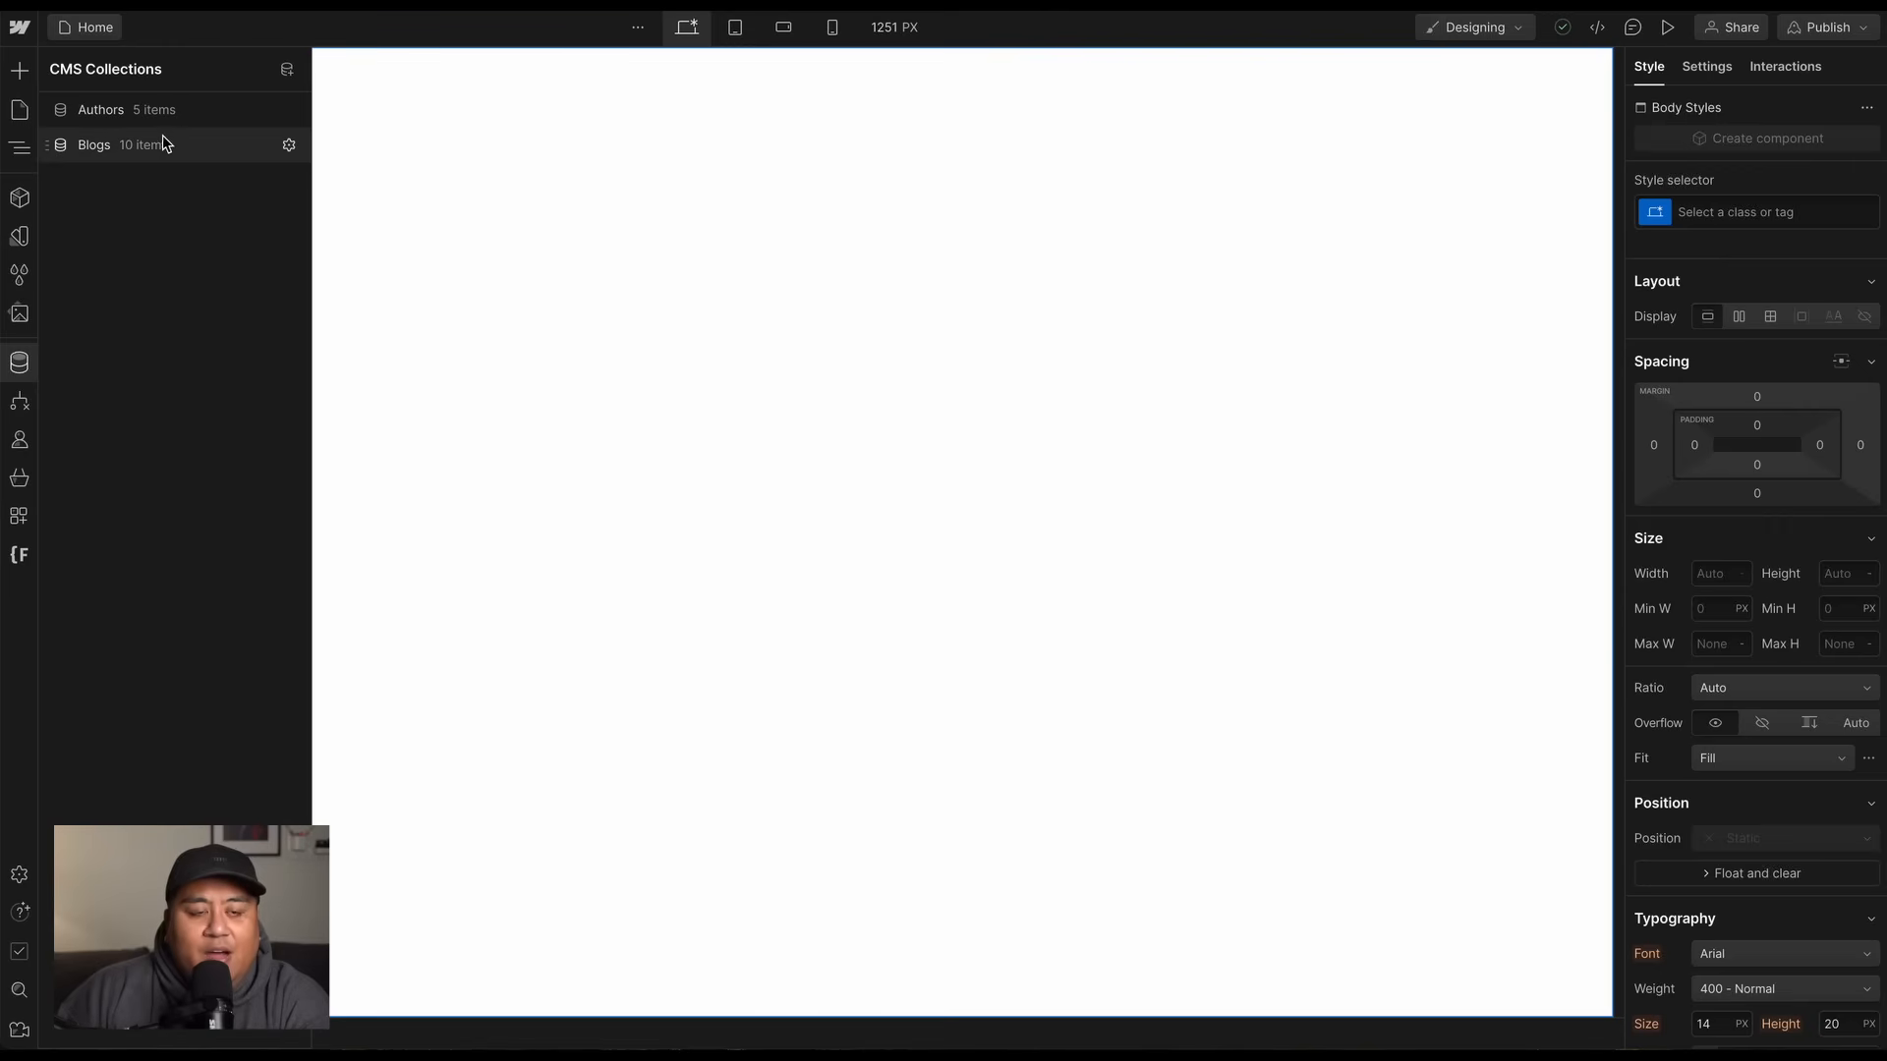
pyautogui.click(162, 135)
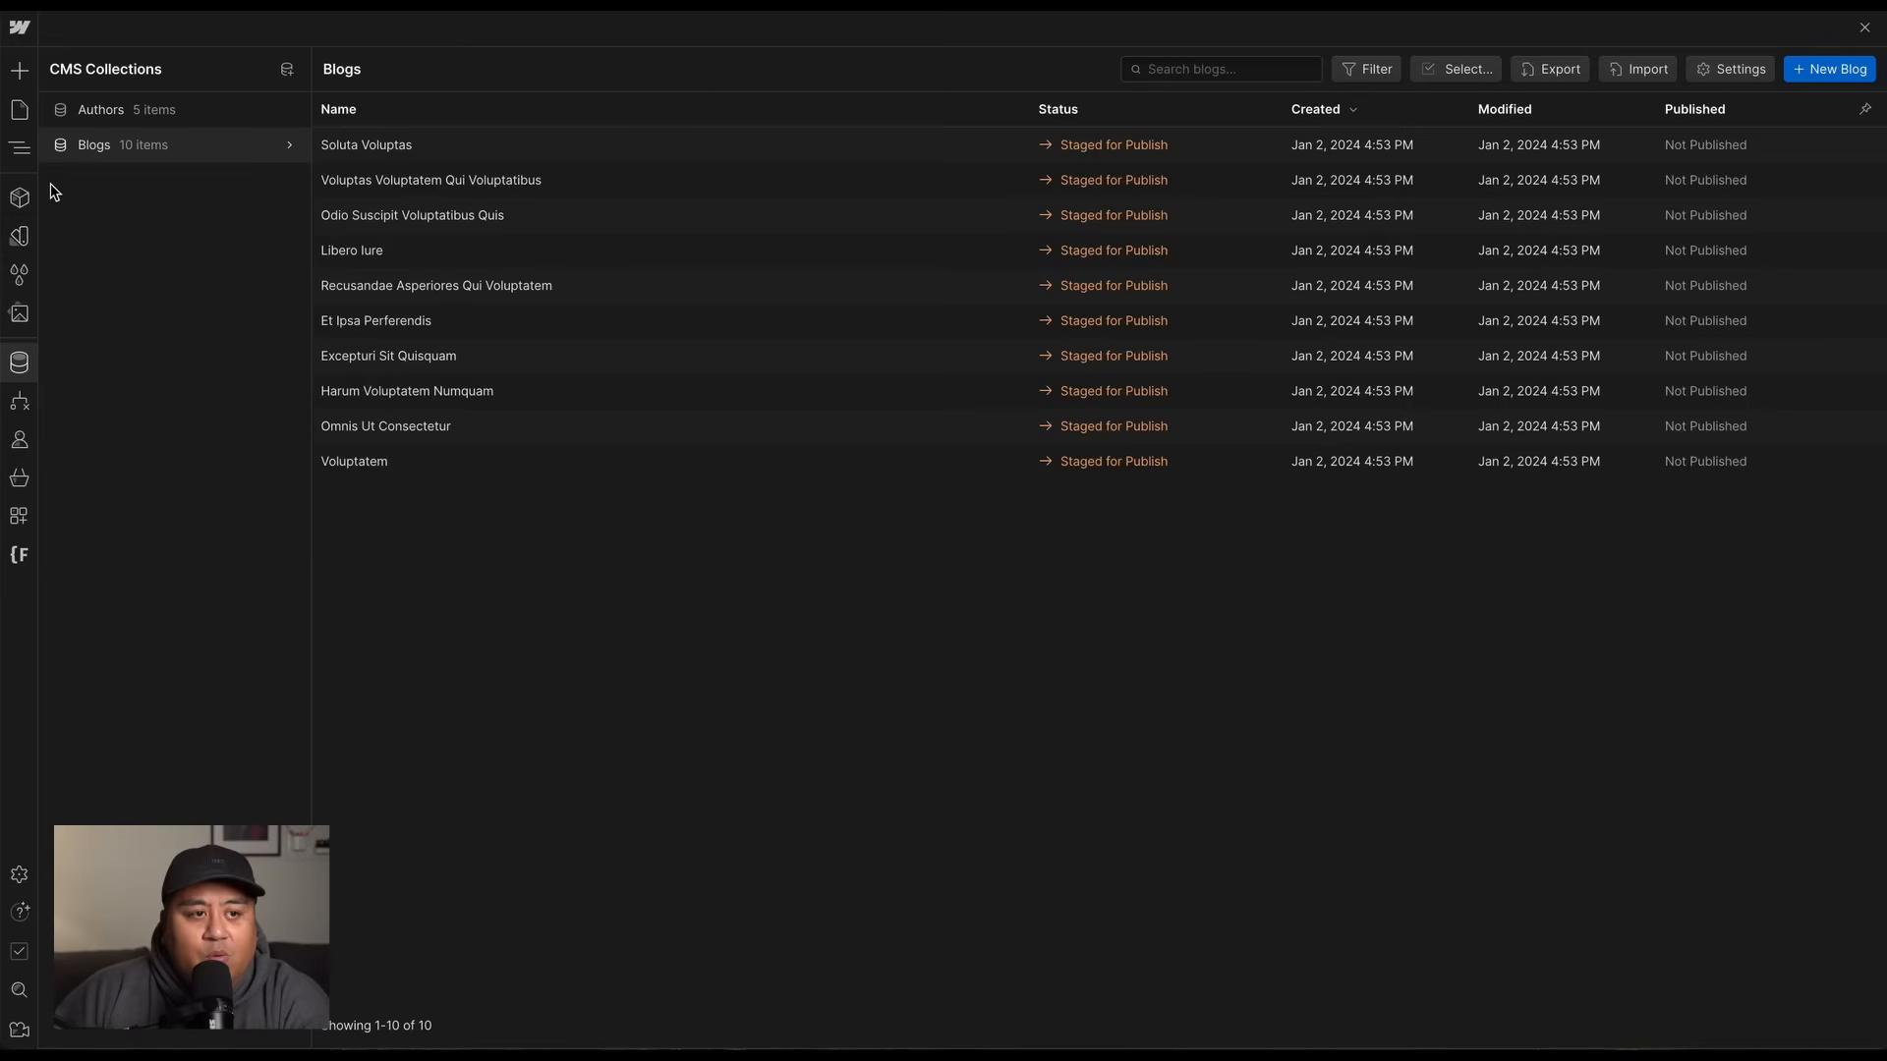
pyautogui.click(20, 110)
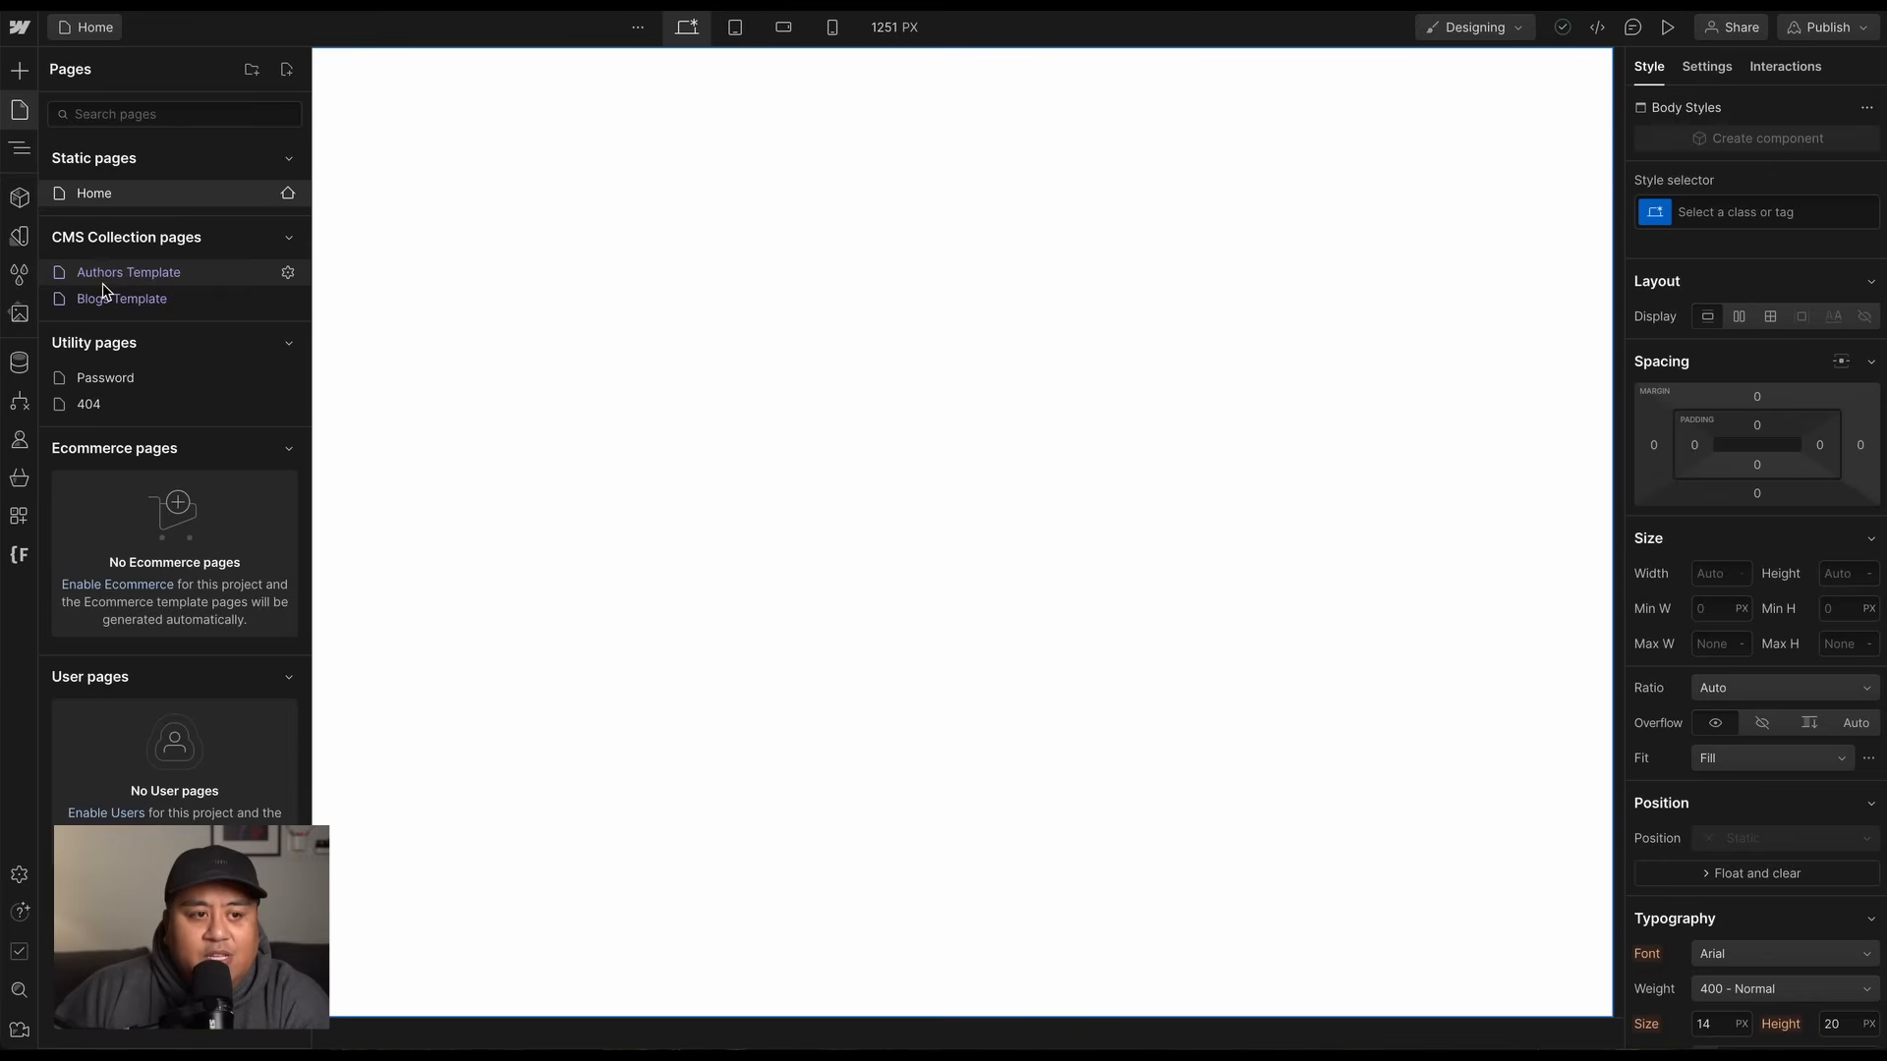
pyautogui.click(21, 367)
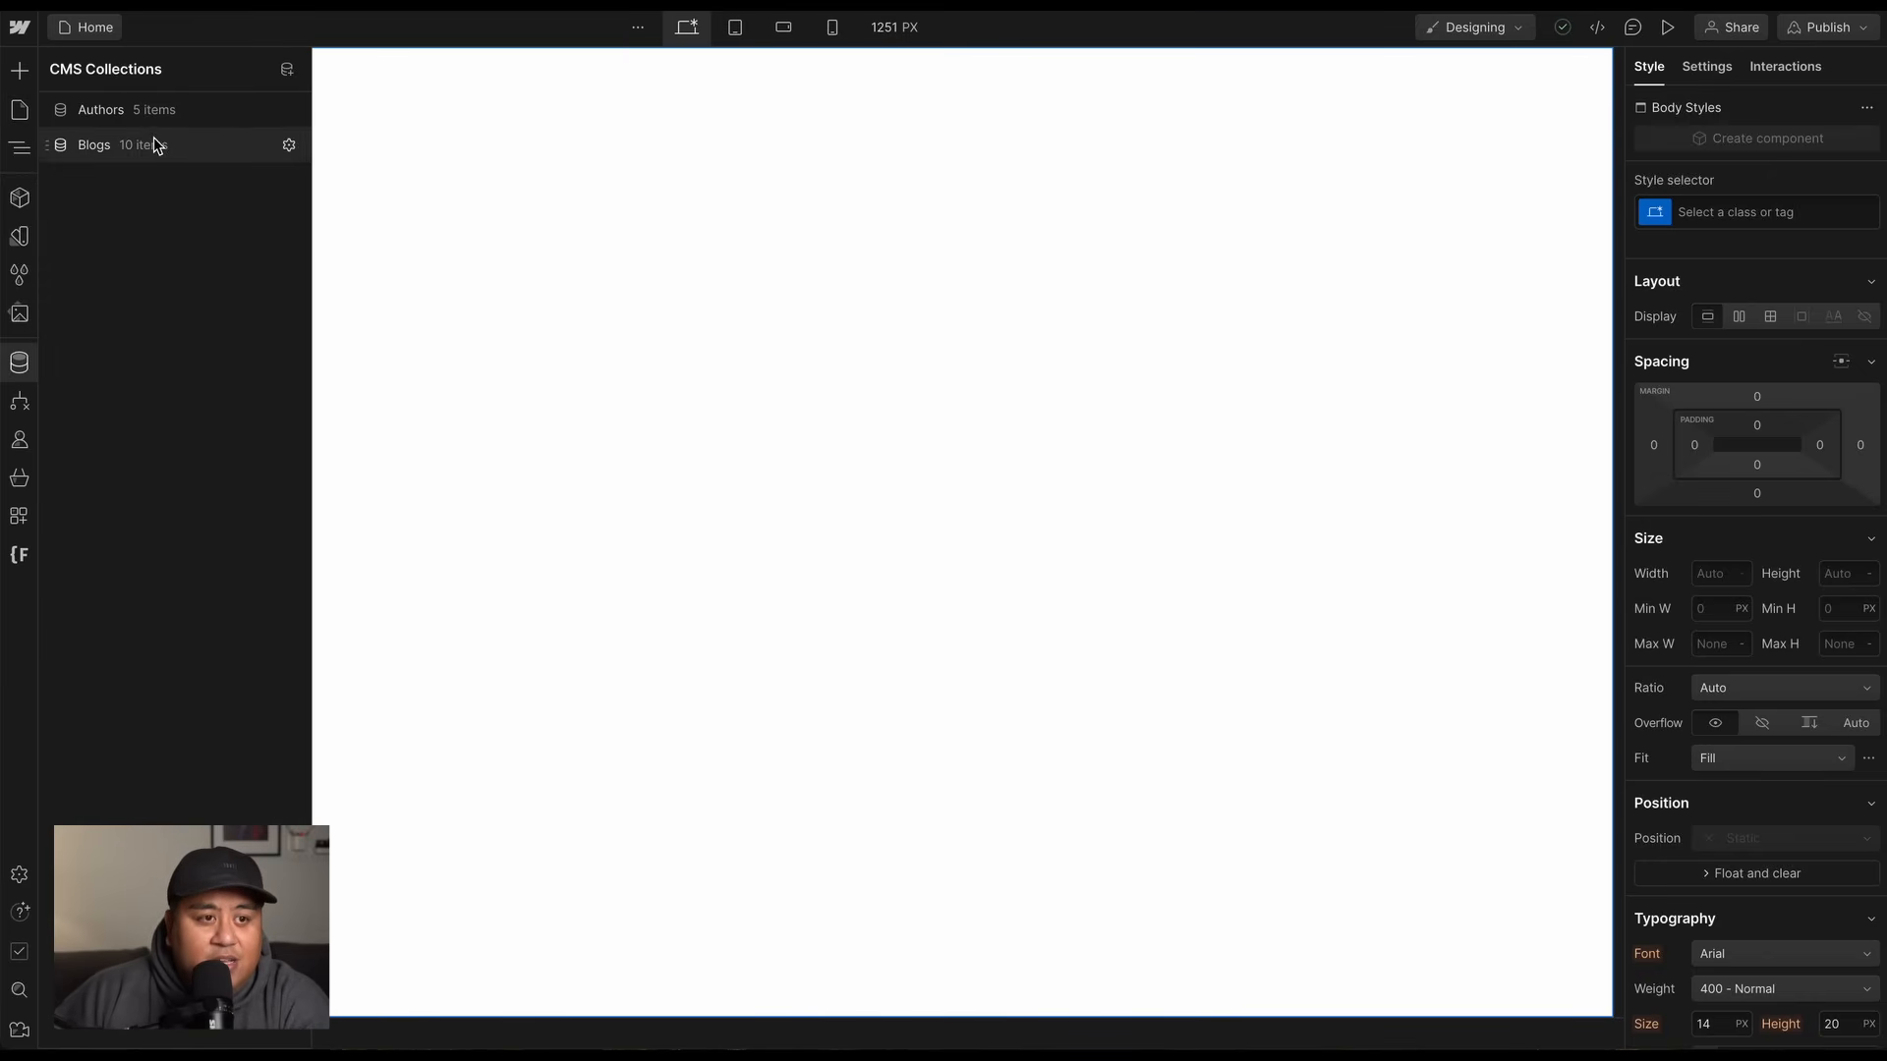
pyautogui.click(19, 114)
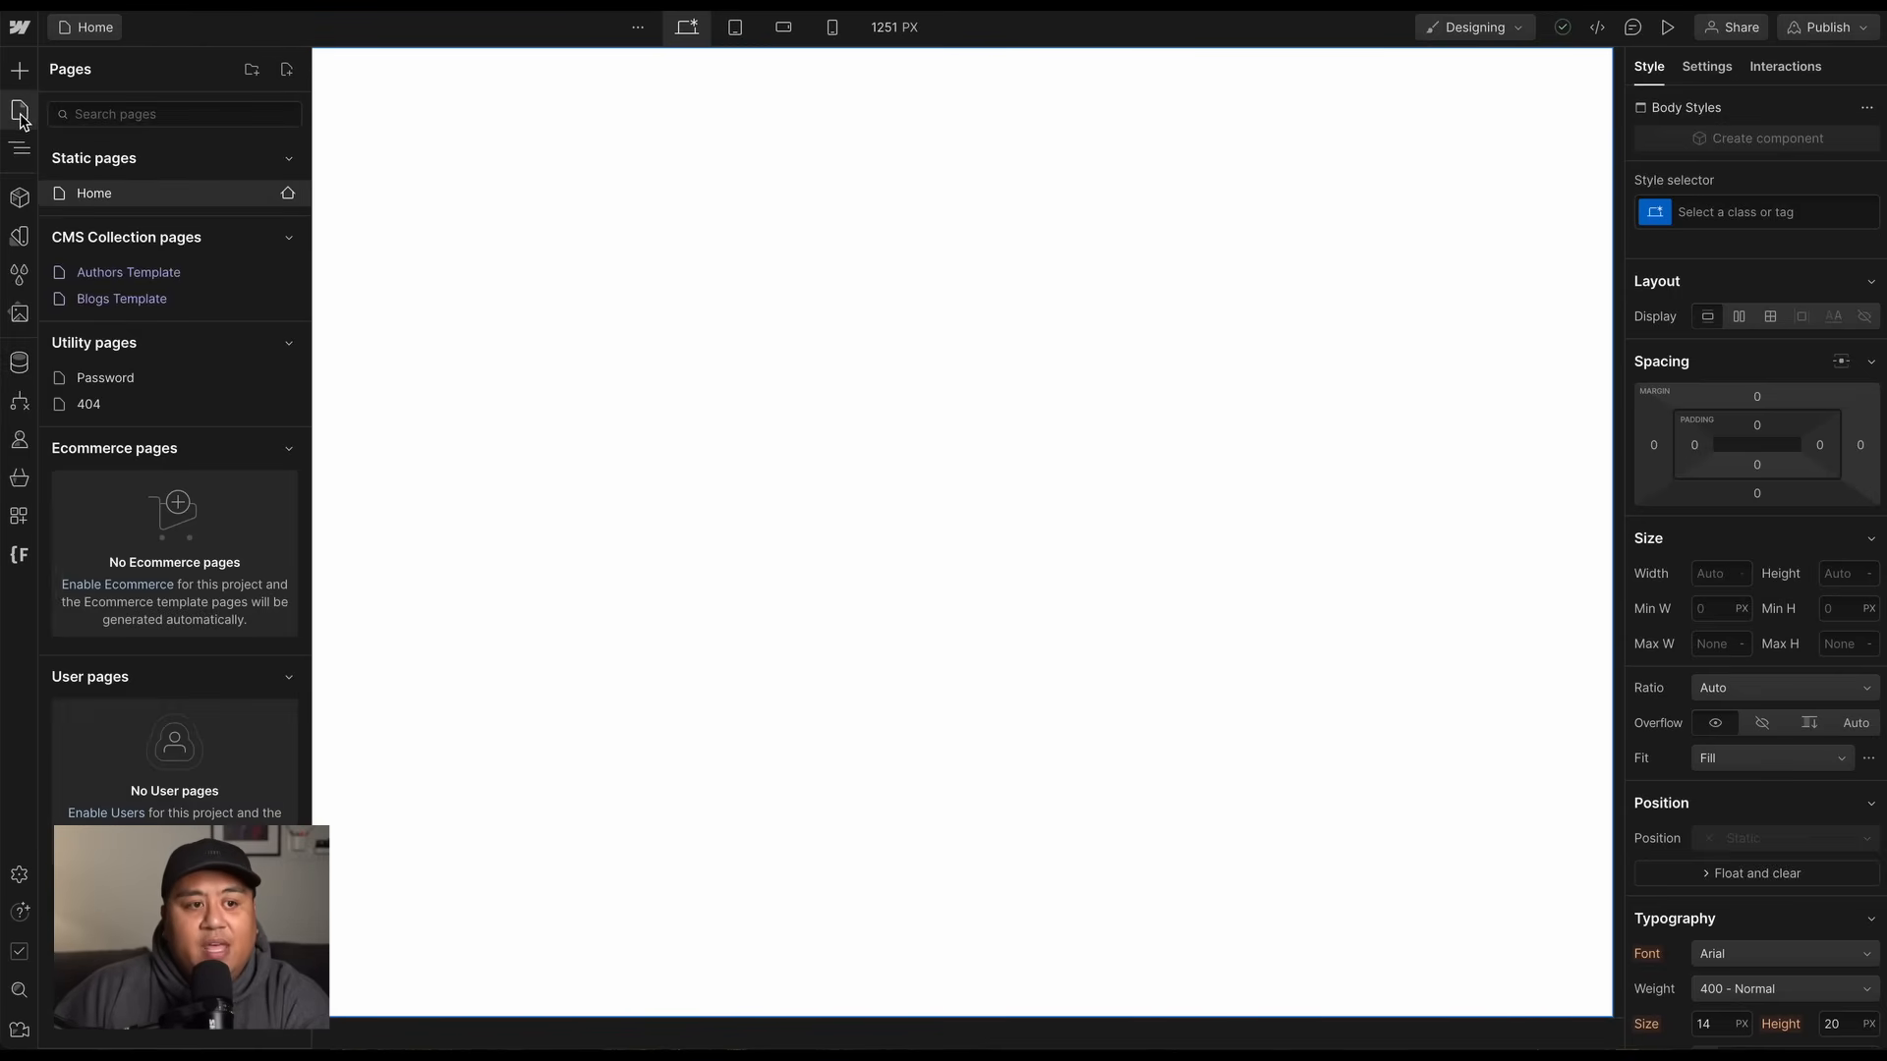
pyautogui.click(108, 300)
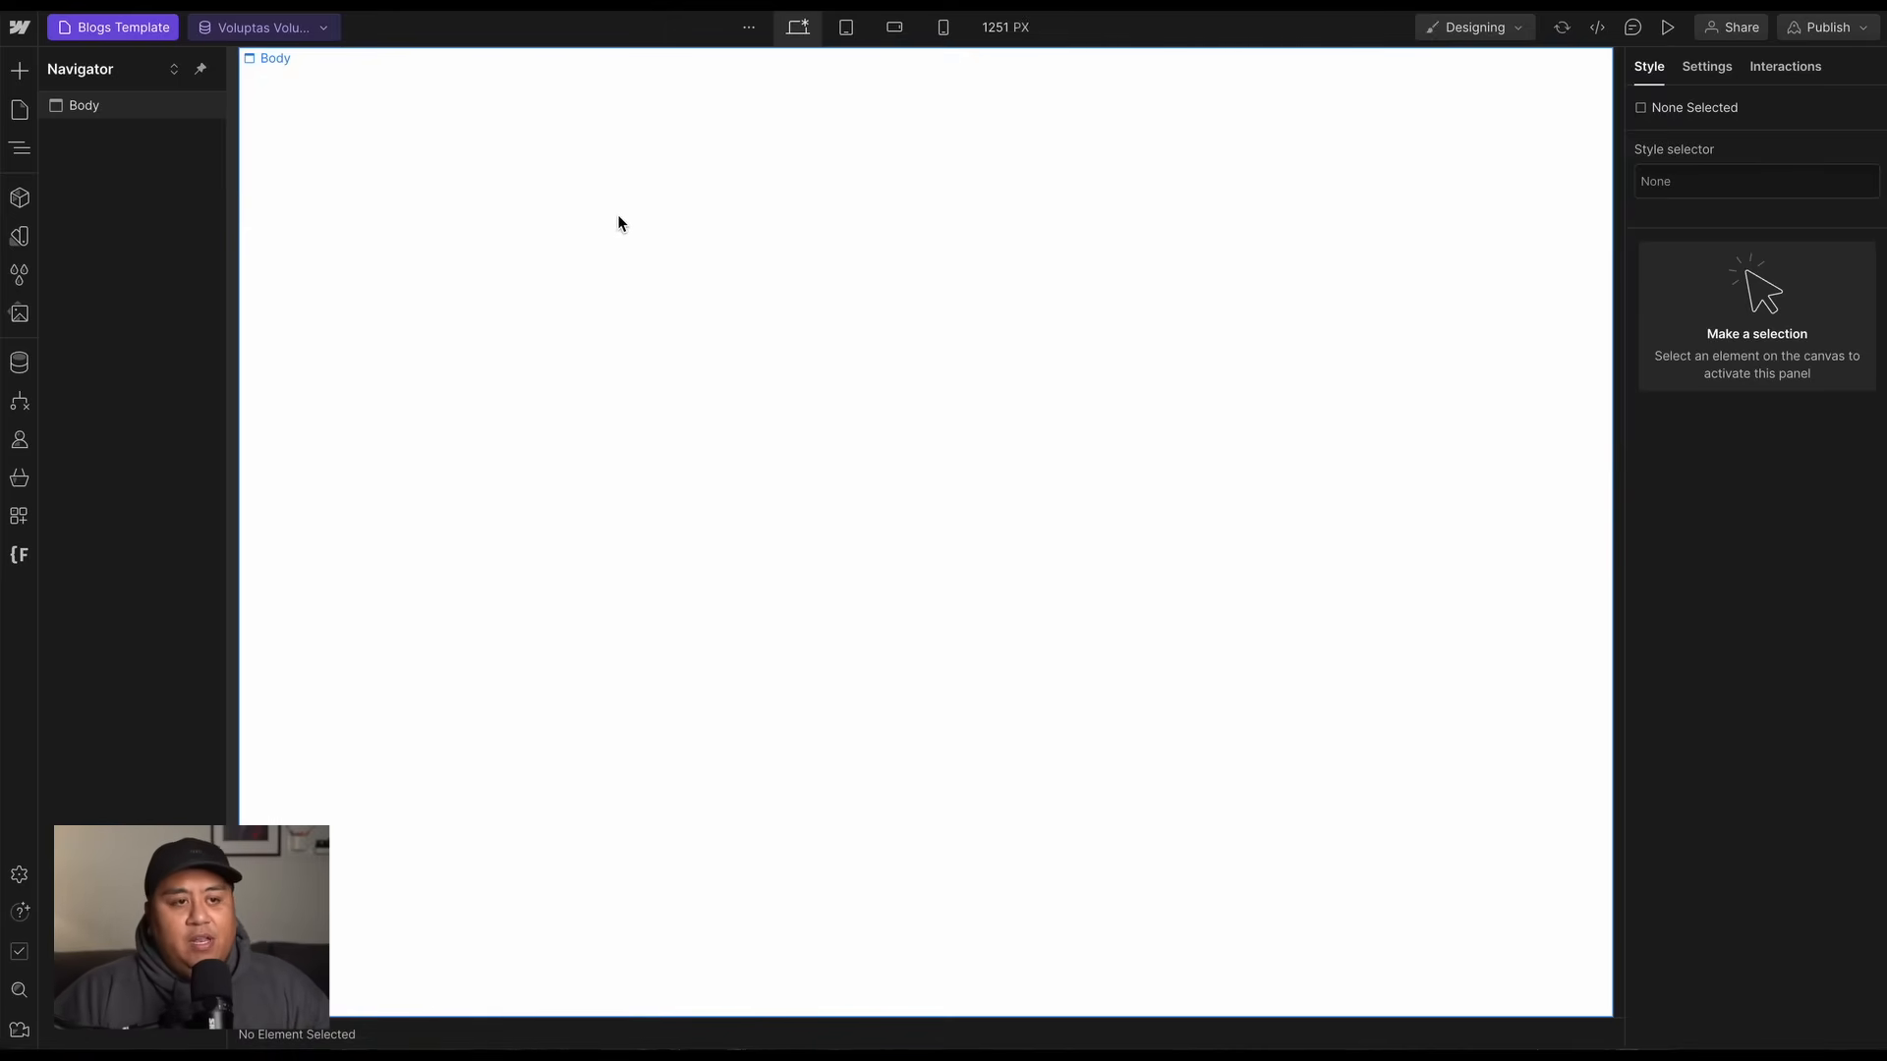
# Add the Navbar 1 layout from Relume Library Lite to the empty Blogs Template page.
pyautogui.click(20, 70)
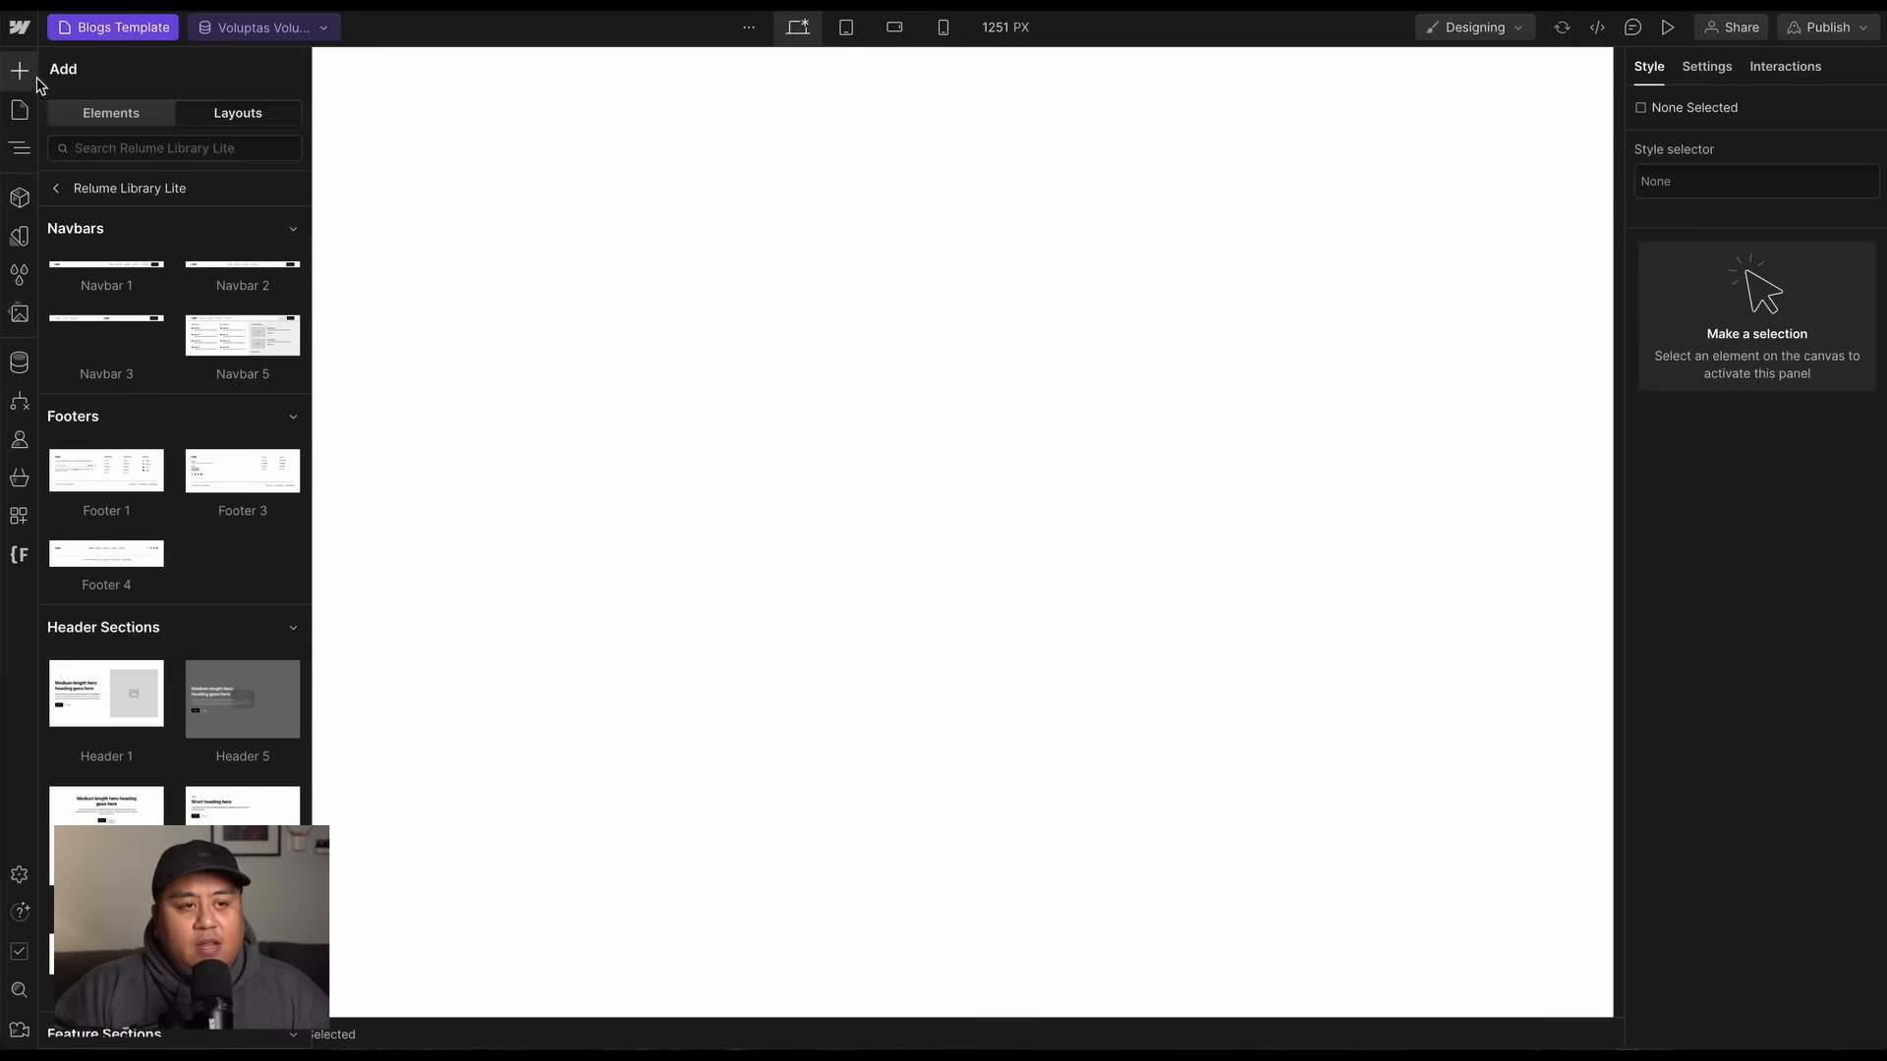
pyautogui.click(65, 188)
pyautogui.click(113, 505)
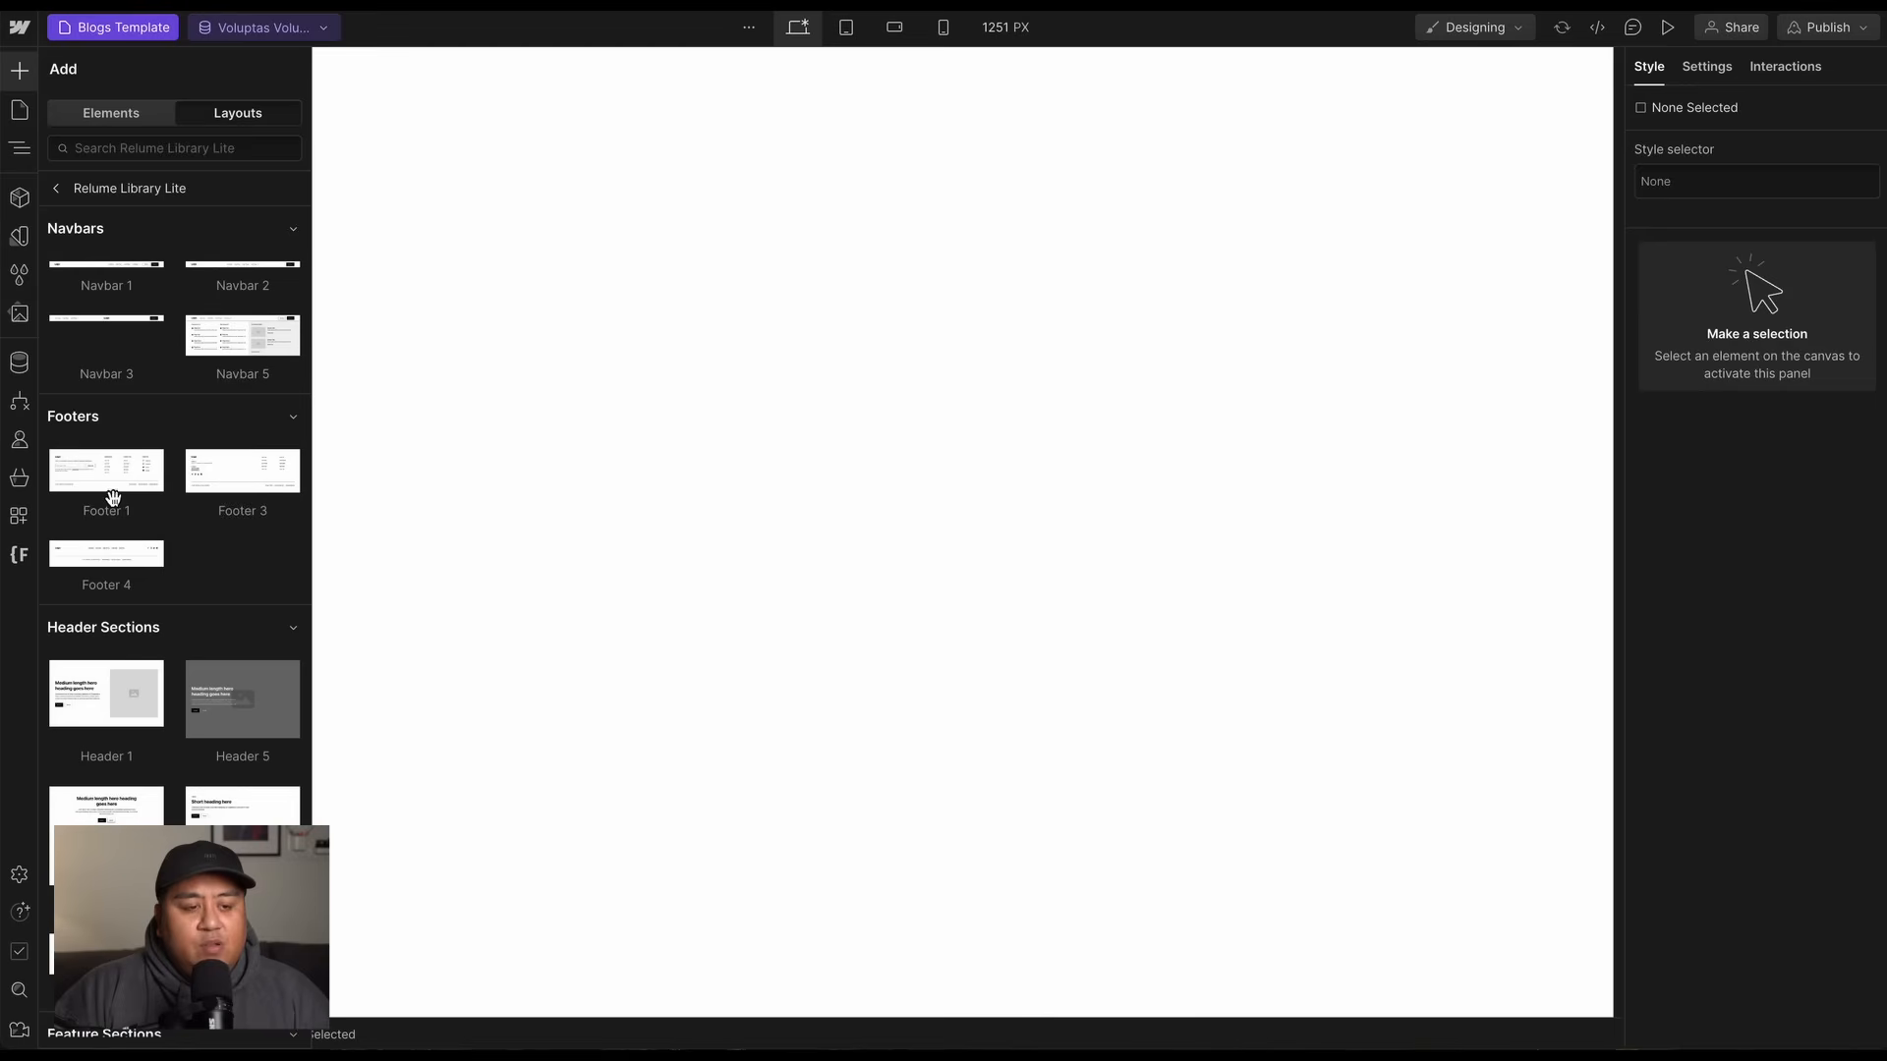
pyautogui.click(129, 276)
pyautogui.click(880, 220)
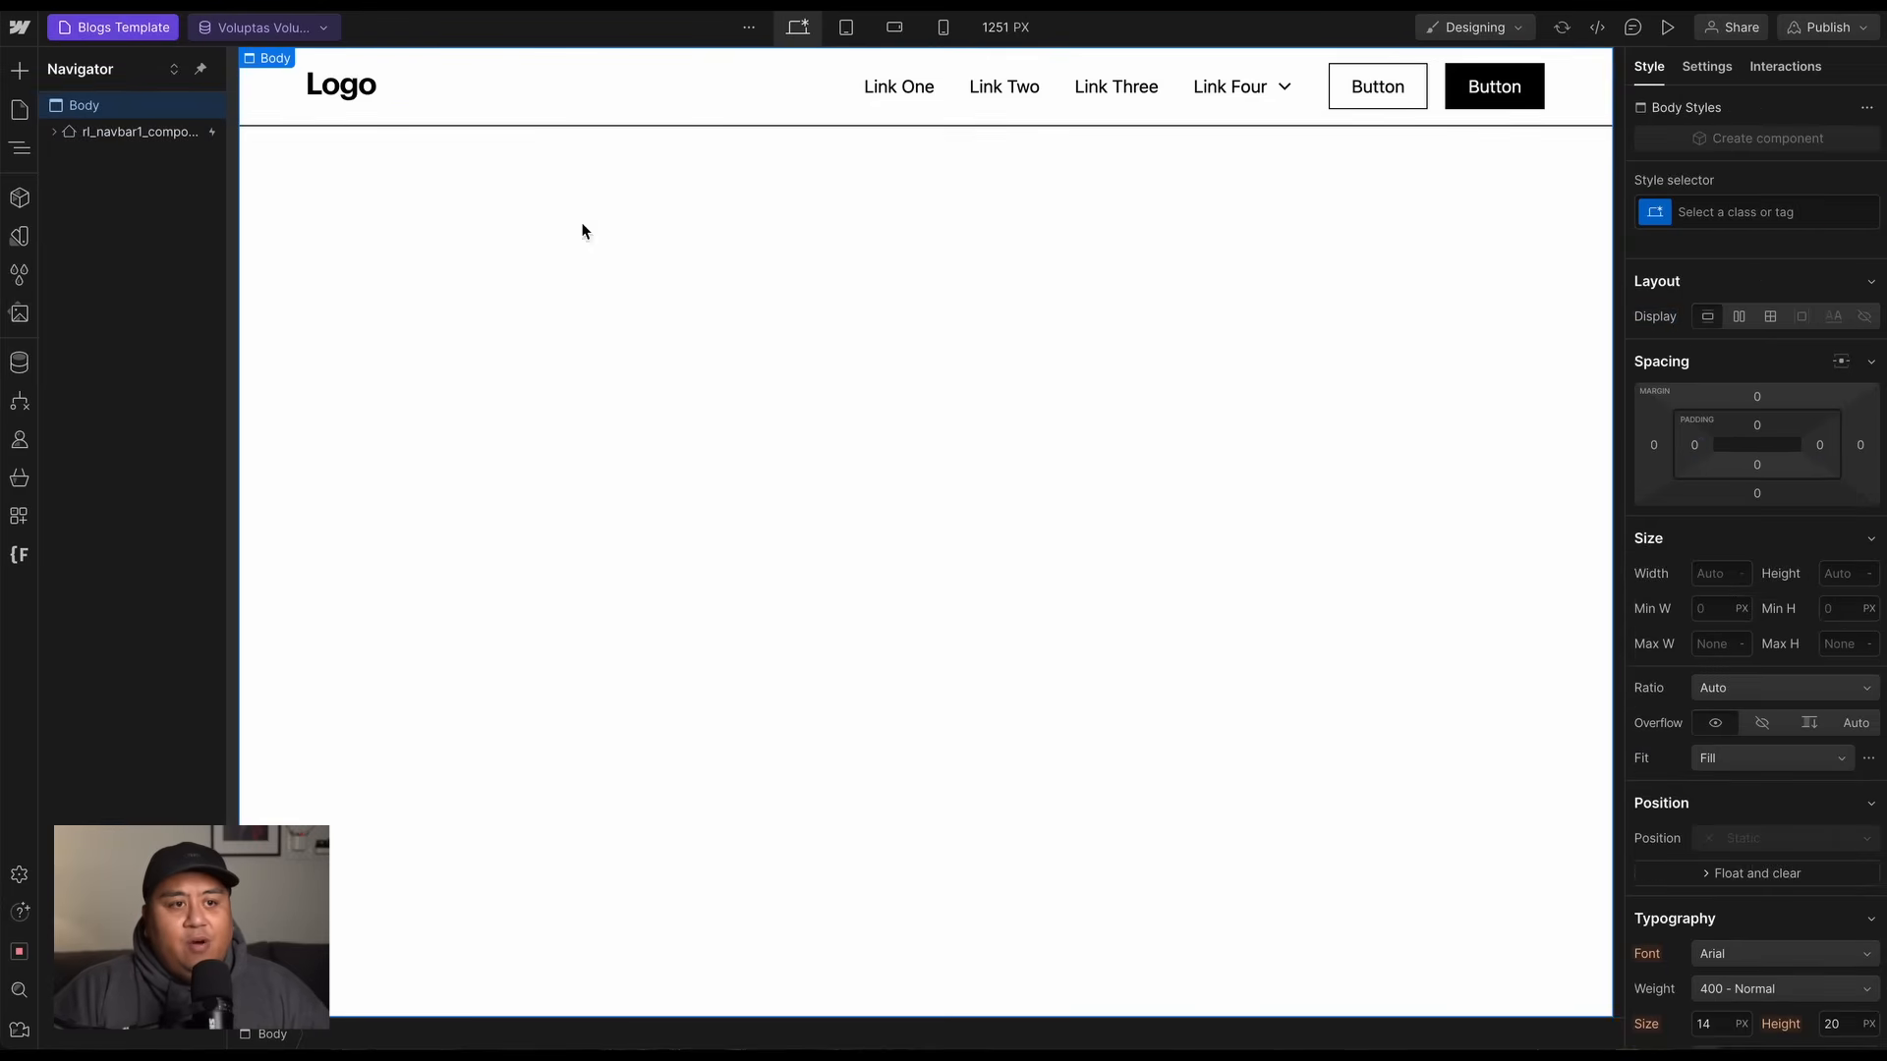
# Find the footer layouts in Relume Library Lite and add Footer 1 below the navbar.
pyautogui.click(25, 78)
pyautogui.click(153, 148)
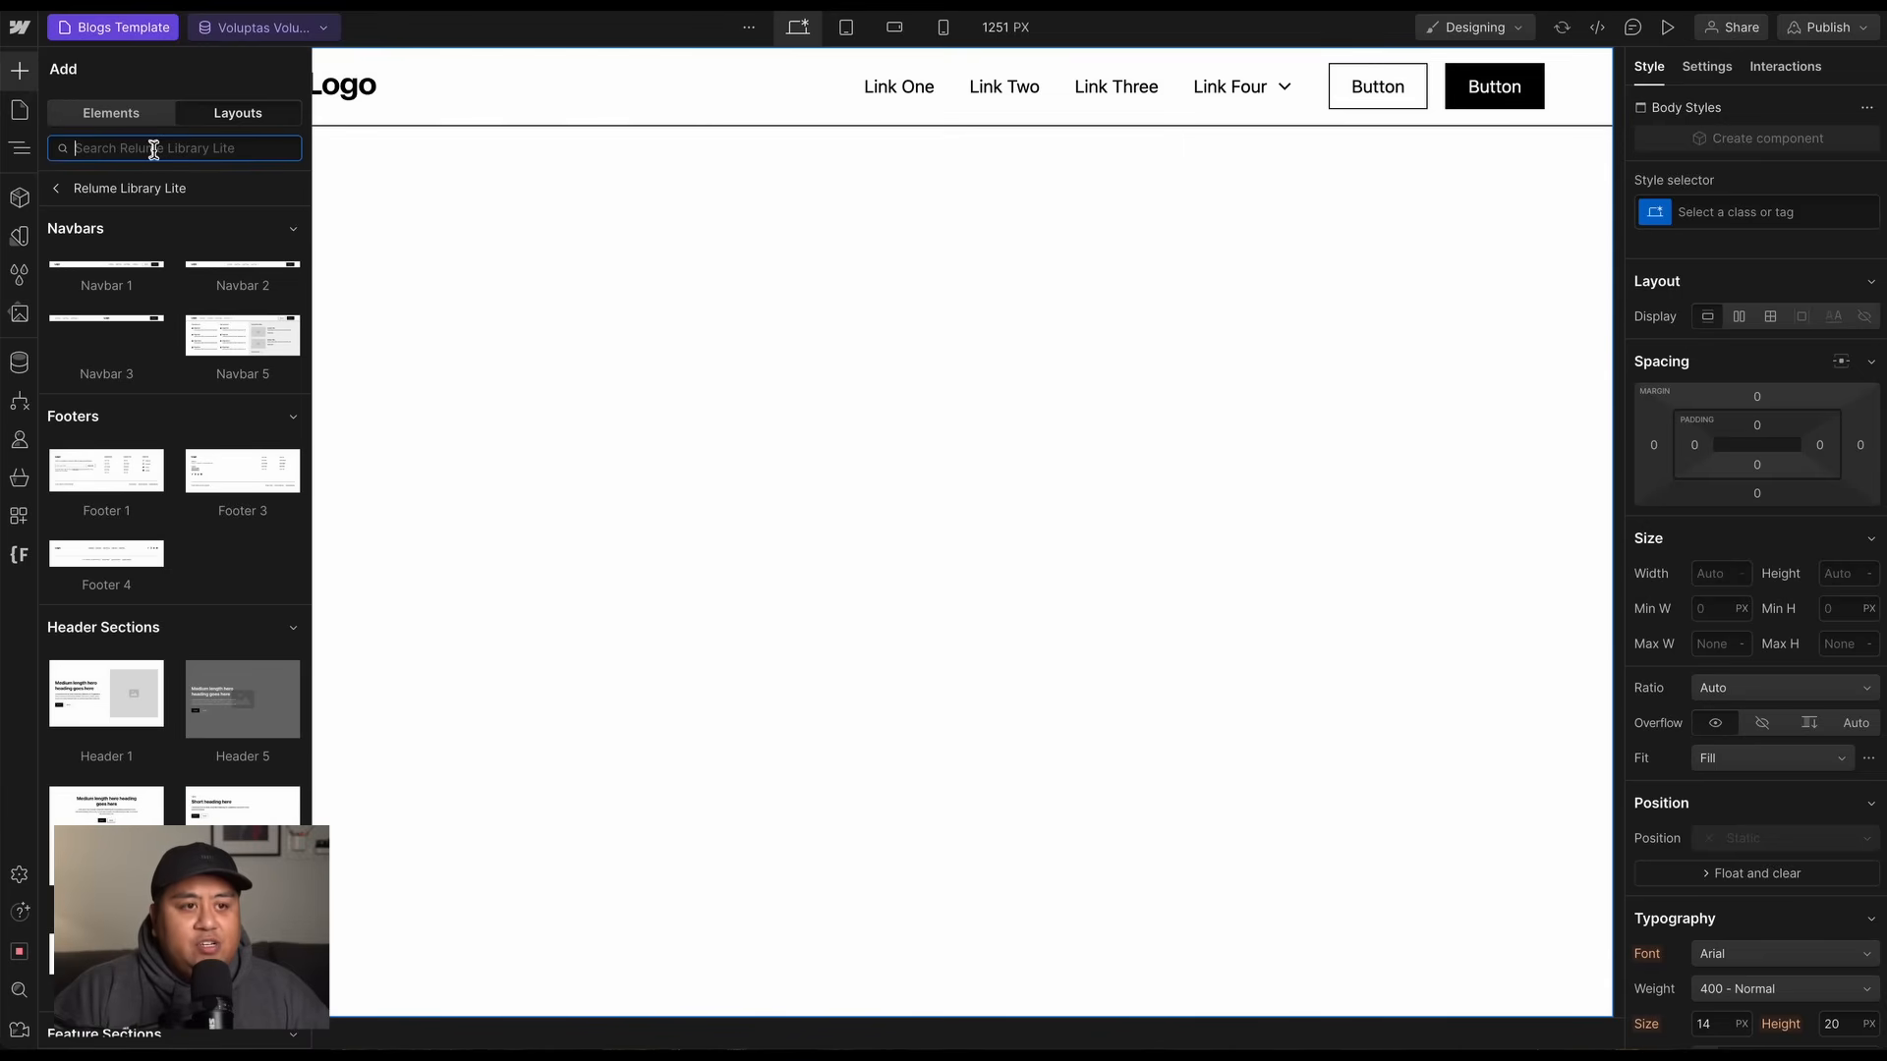
pyautogui.write('footer')
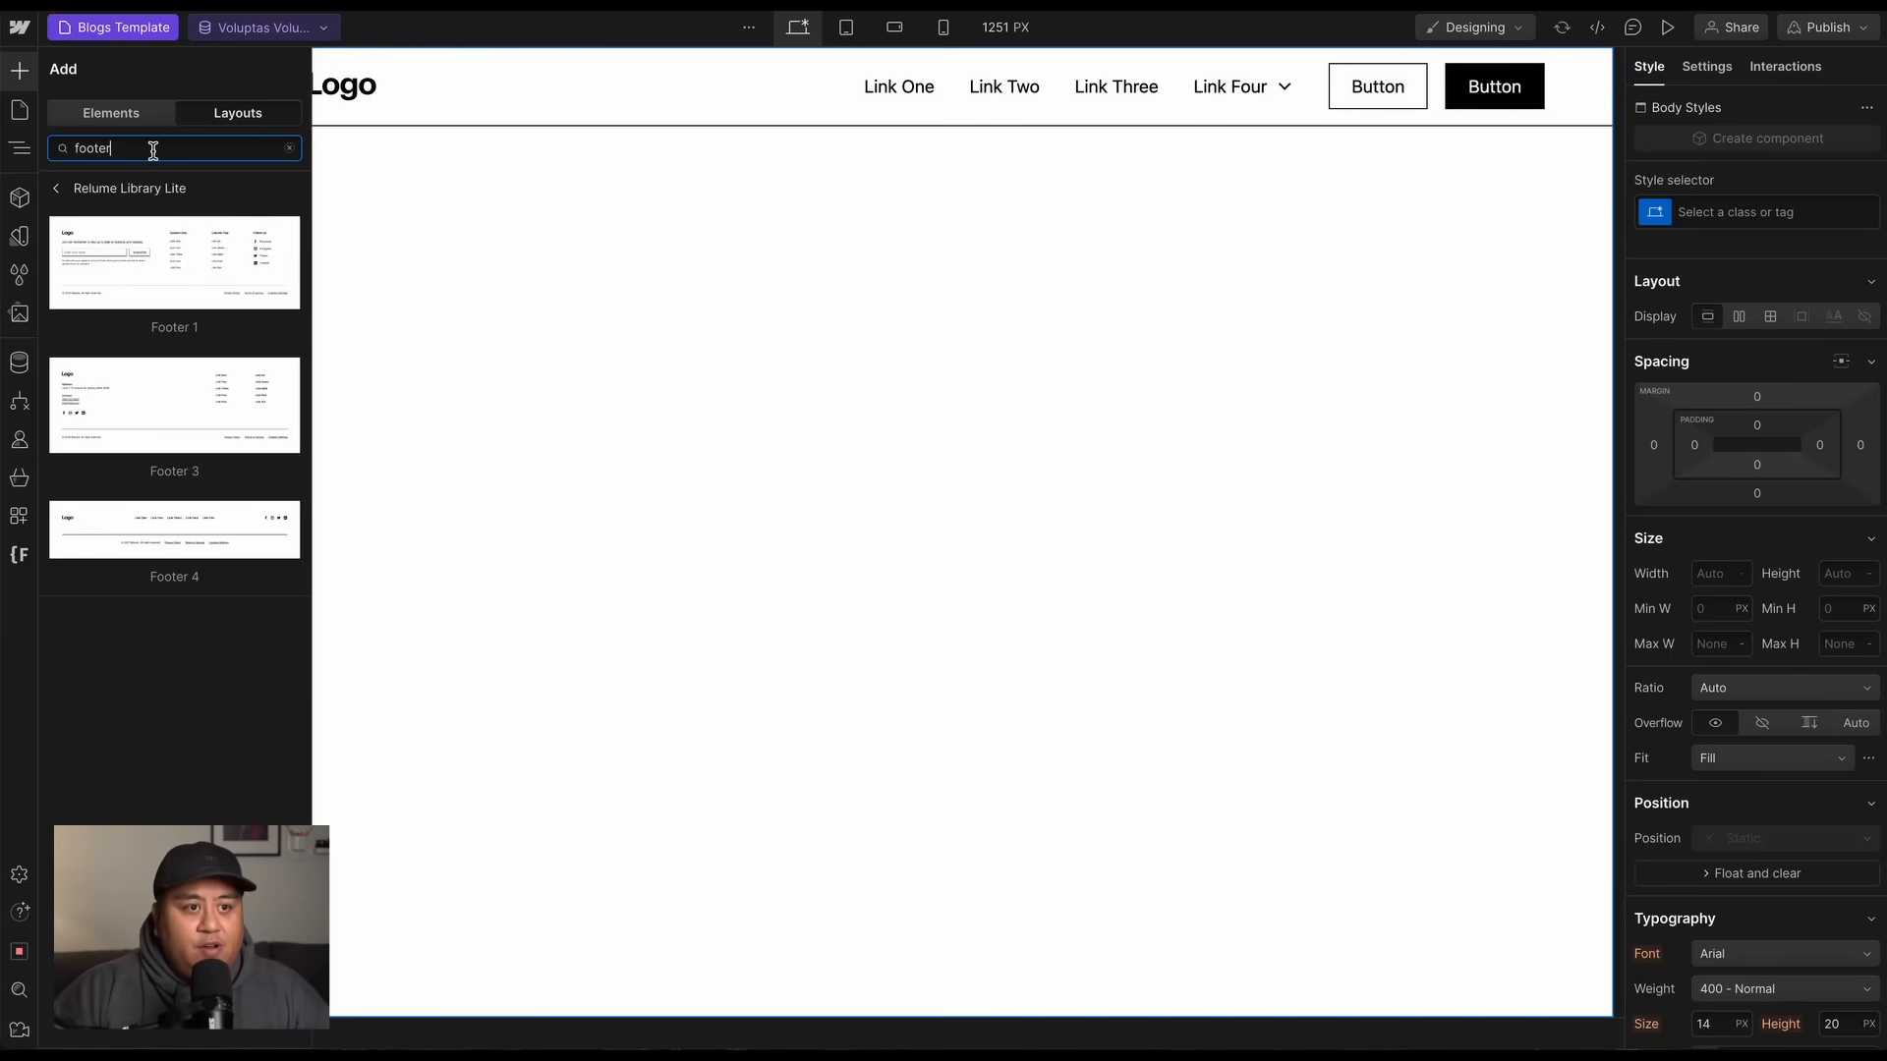
pyautogui.click(175, 263)
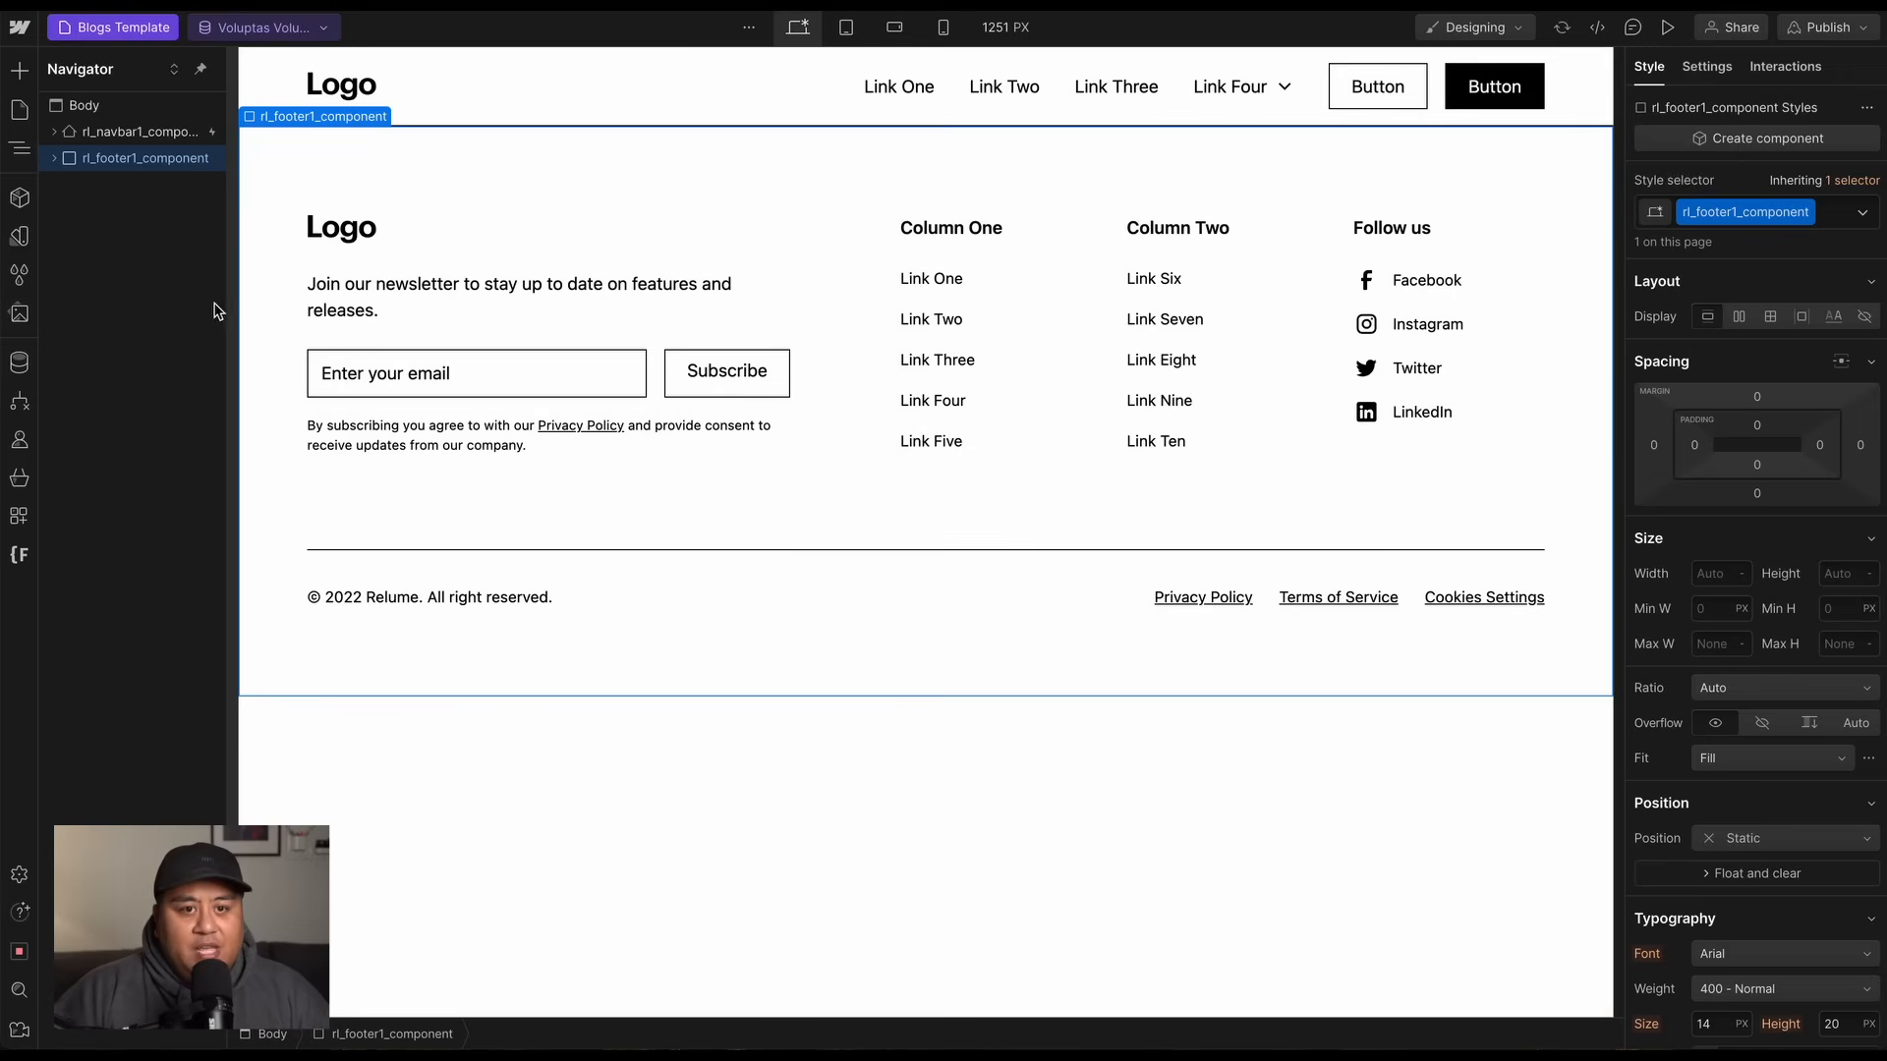
# Add a Section element to the page body and place it between the navbar and the footer.
pyautogui.click(108, 106)
pyautogui.hotkey('ctrl', 'k')
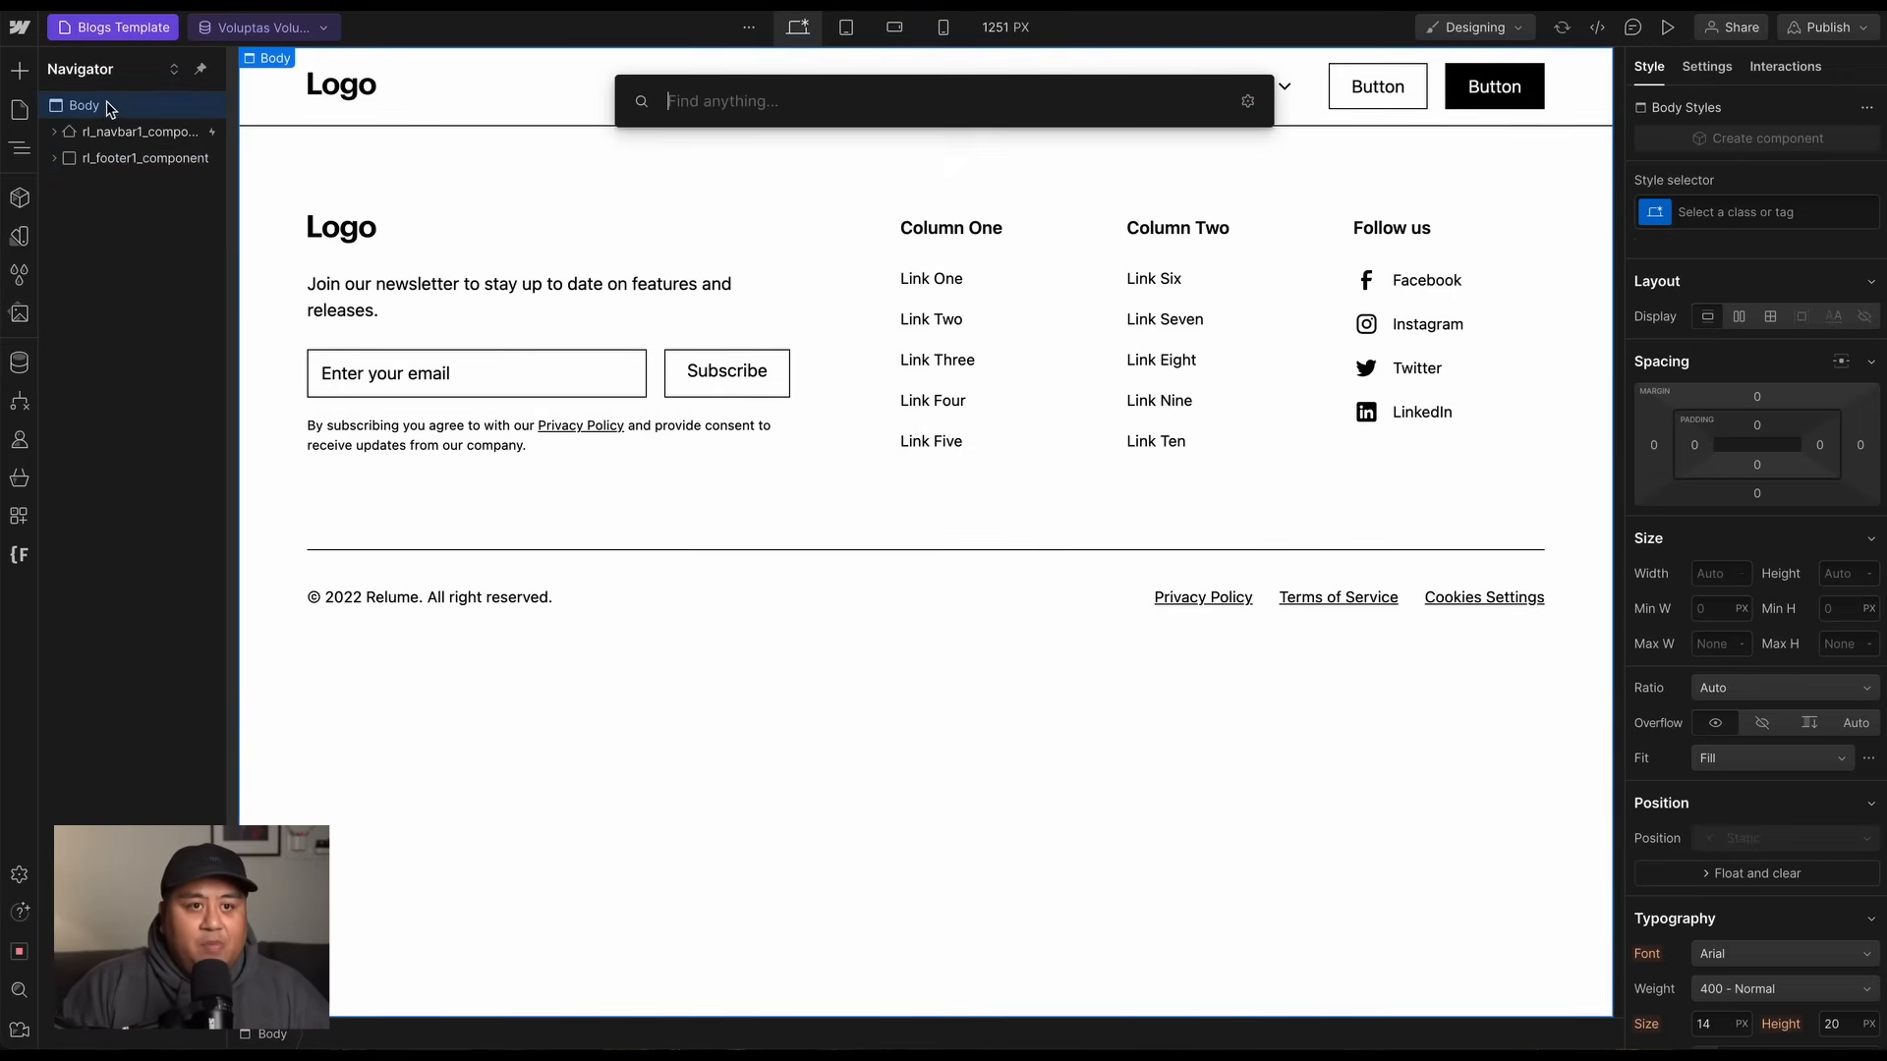
pyautogui.write('sect')
pyautogui.press('Return')
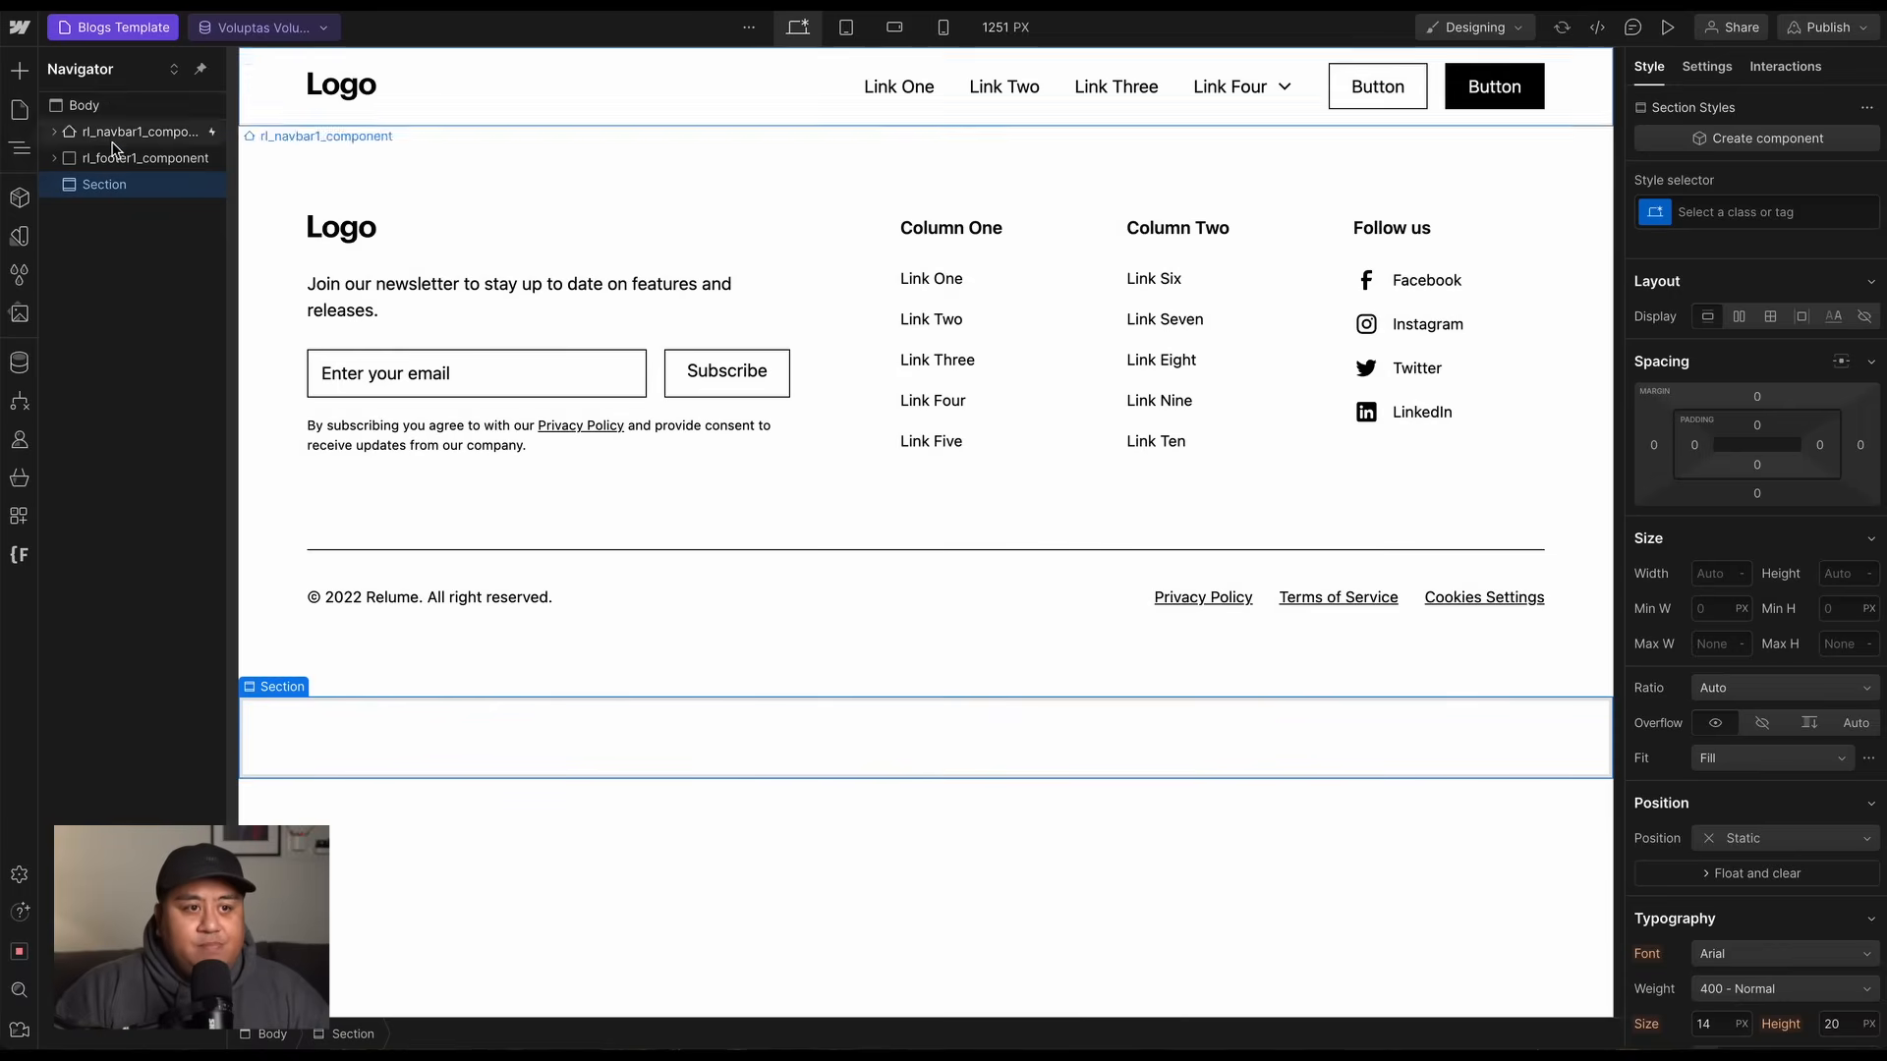
pyautogui.moveTo(111, 184); pyautogui.dragTo(118, 155)
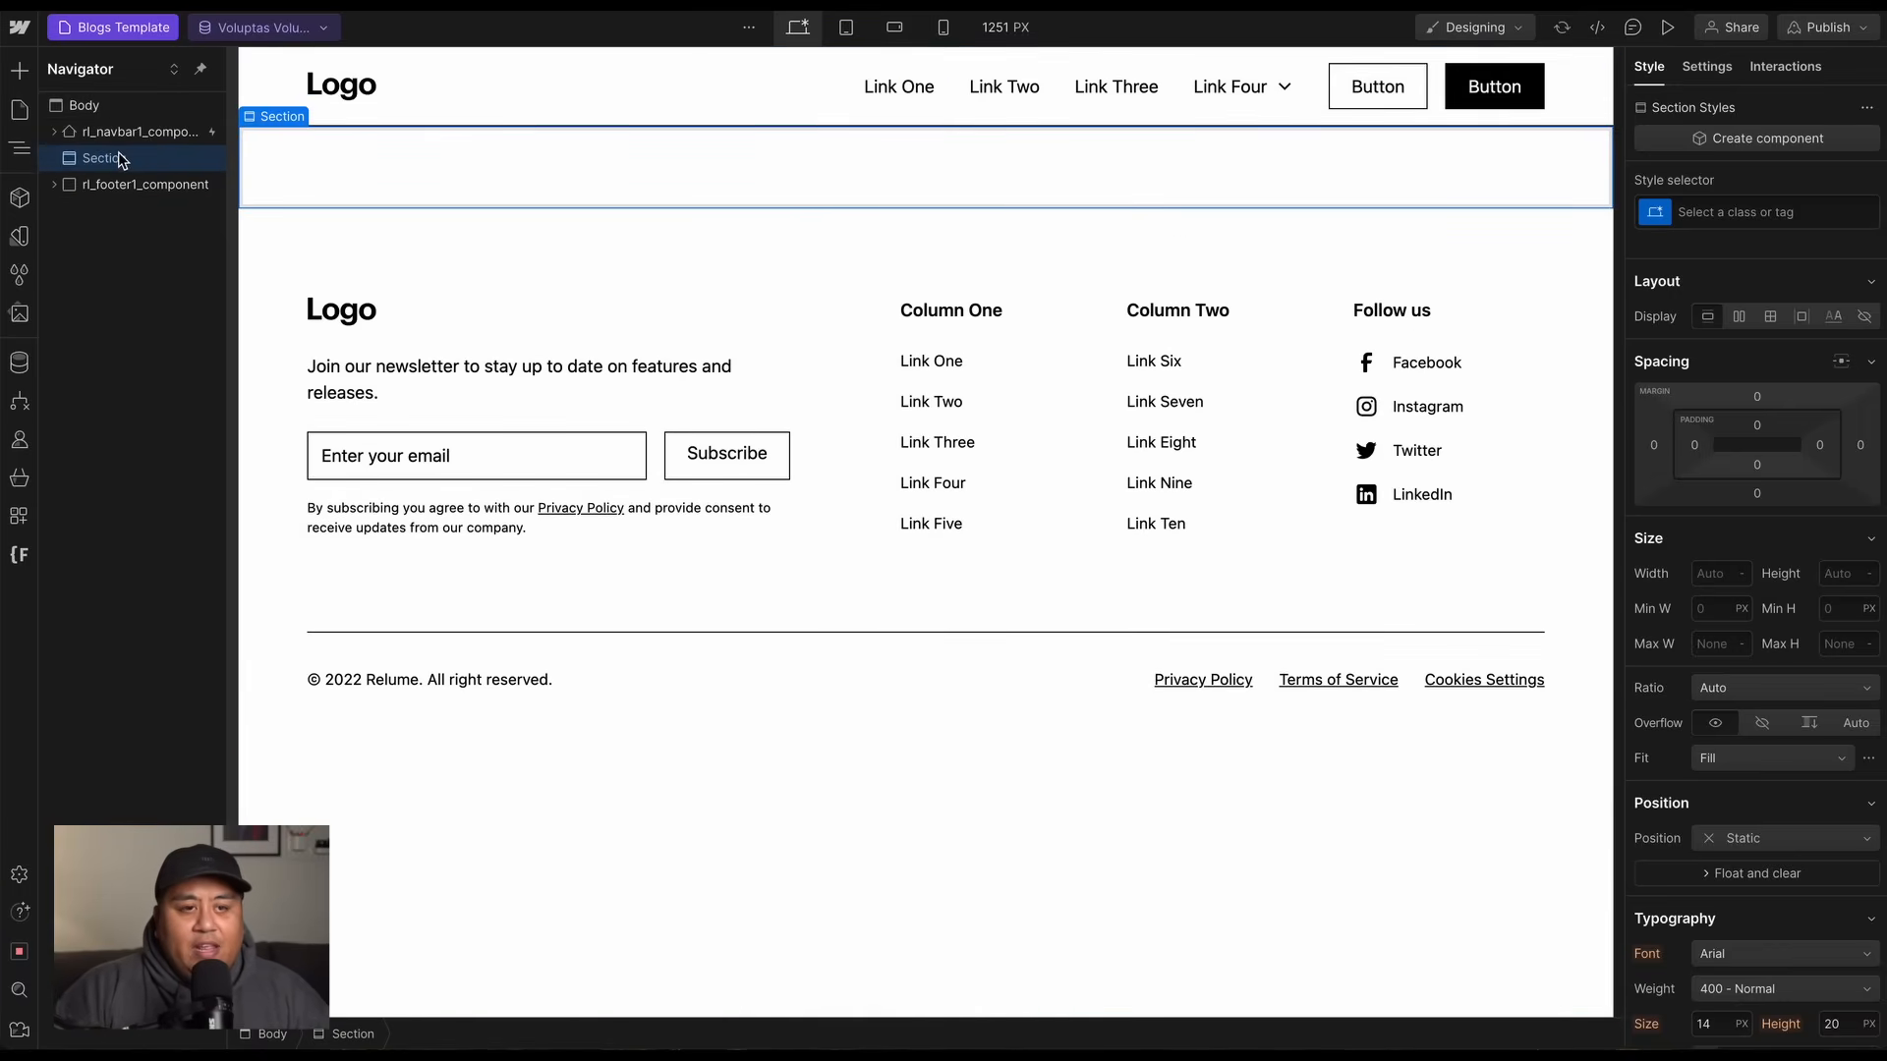
# Give the new section the class section and set its top and bottom padding to 60 px.
pyautogui.hotkey('ctrl', 'Return')
pyautogui.write('section')
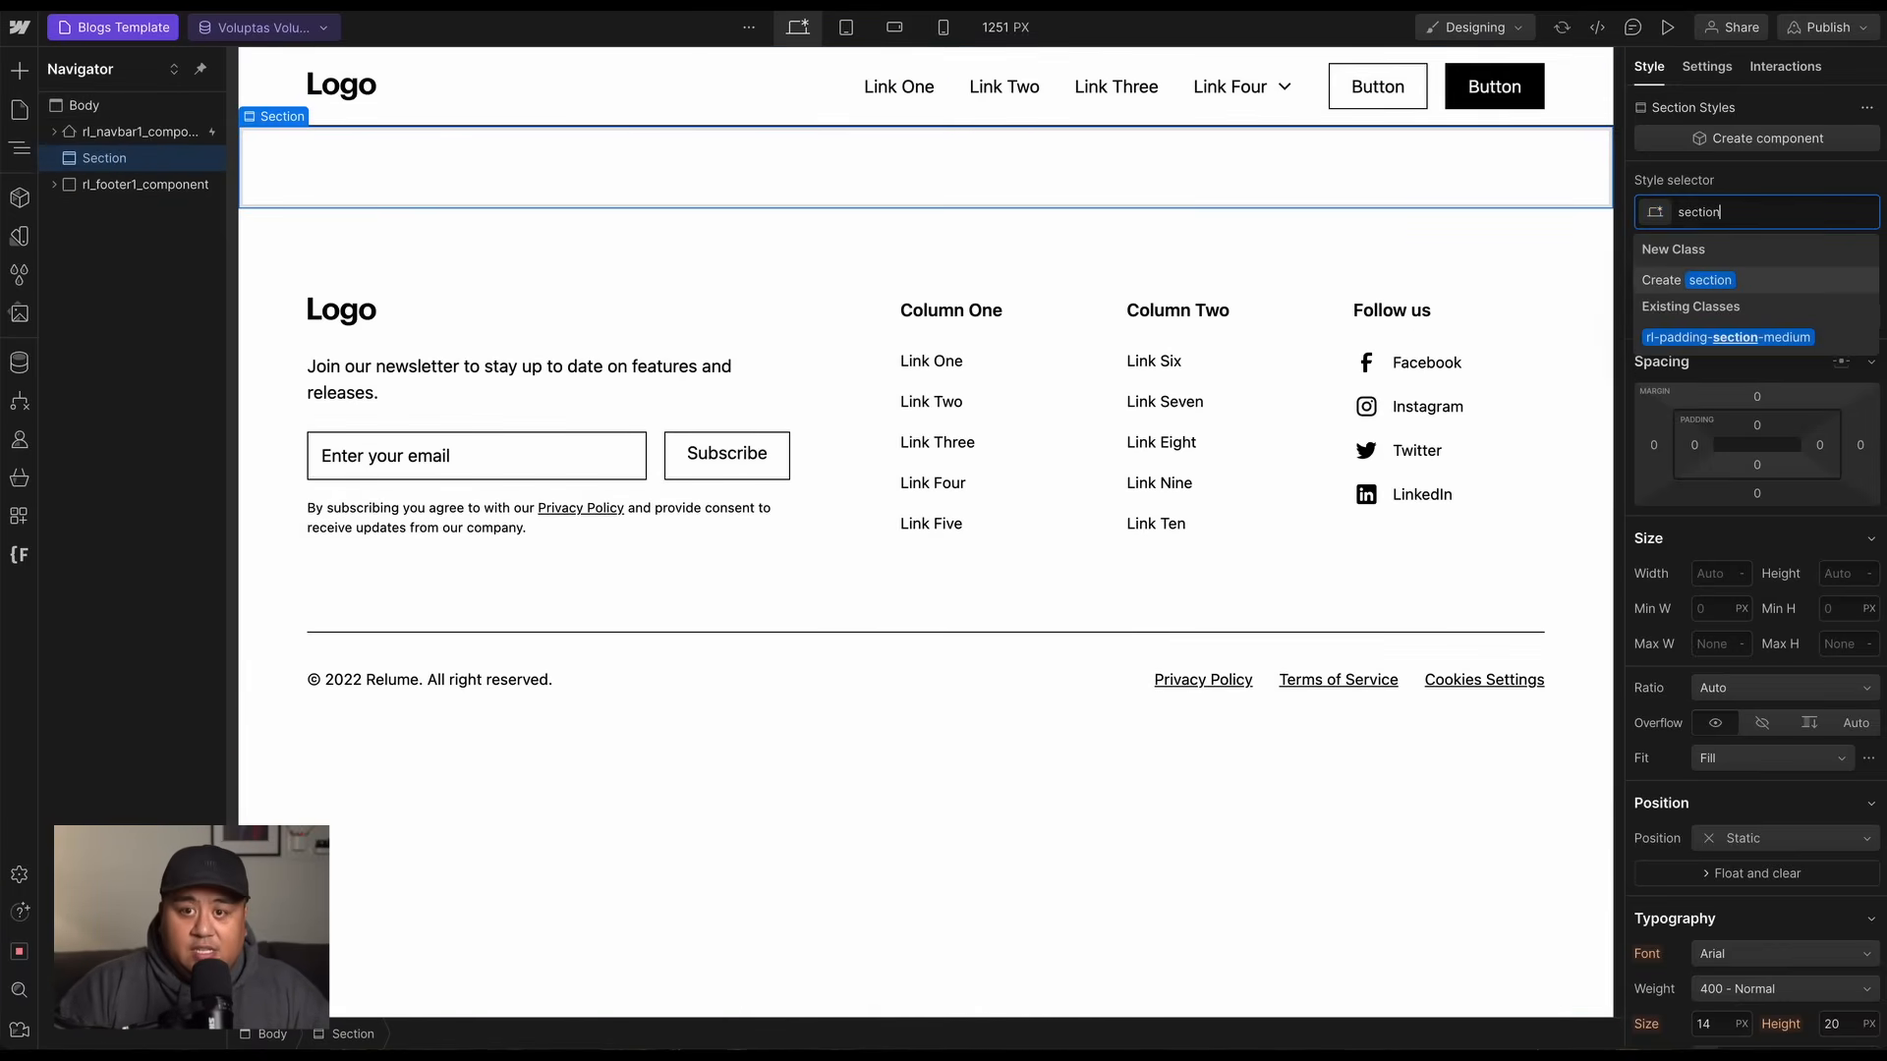
pyautogui.press('Return')
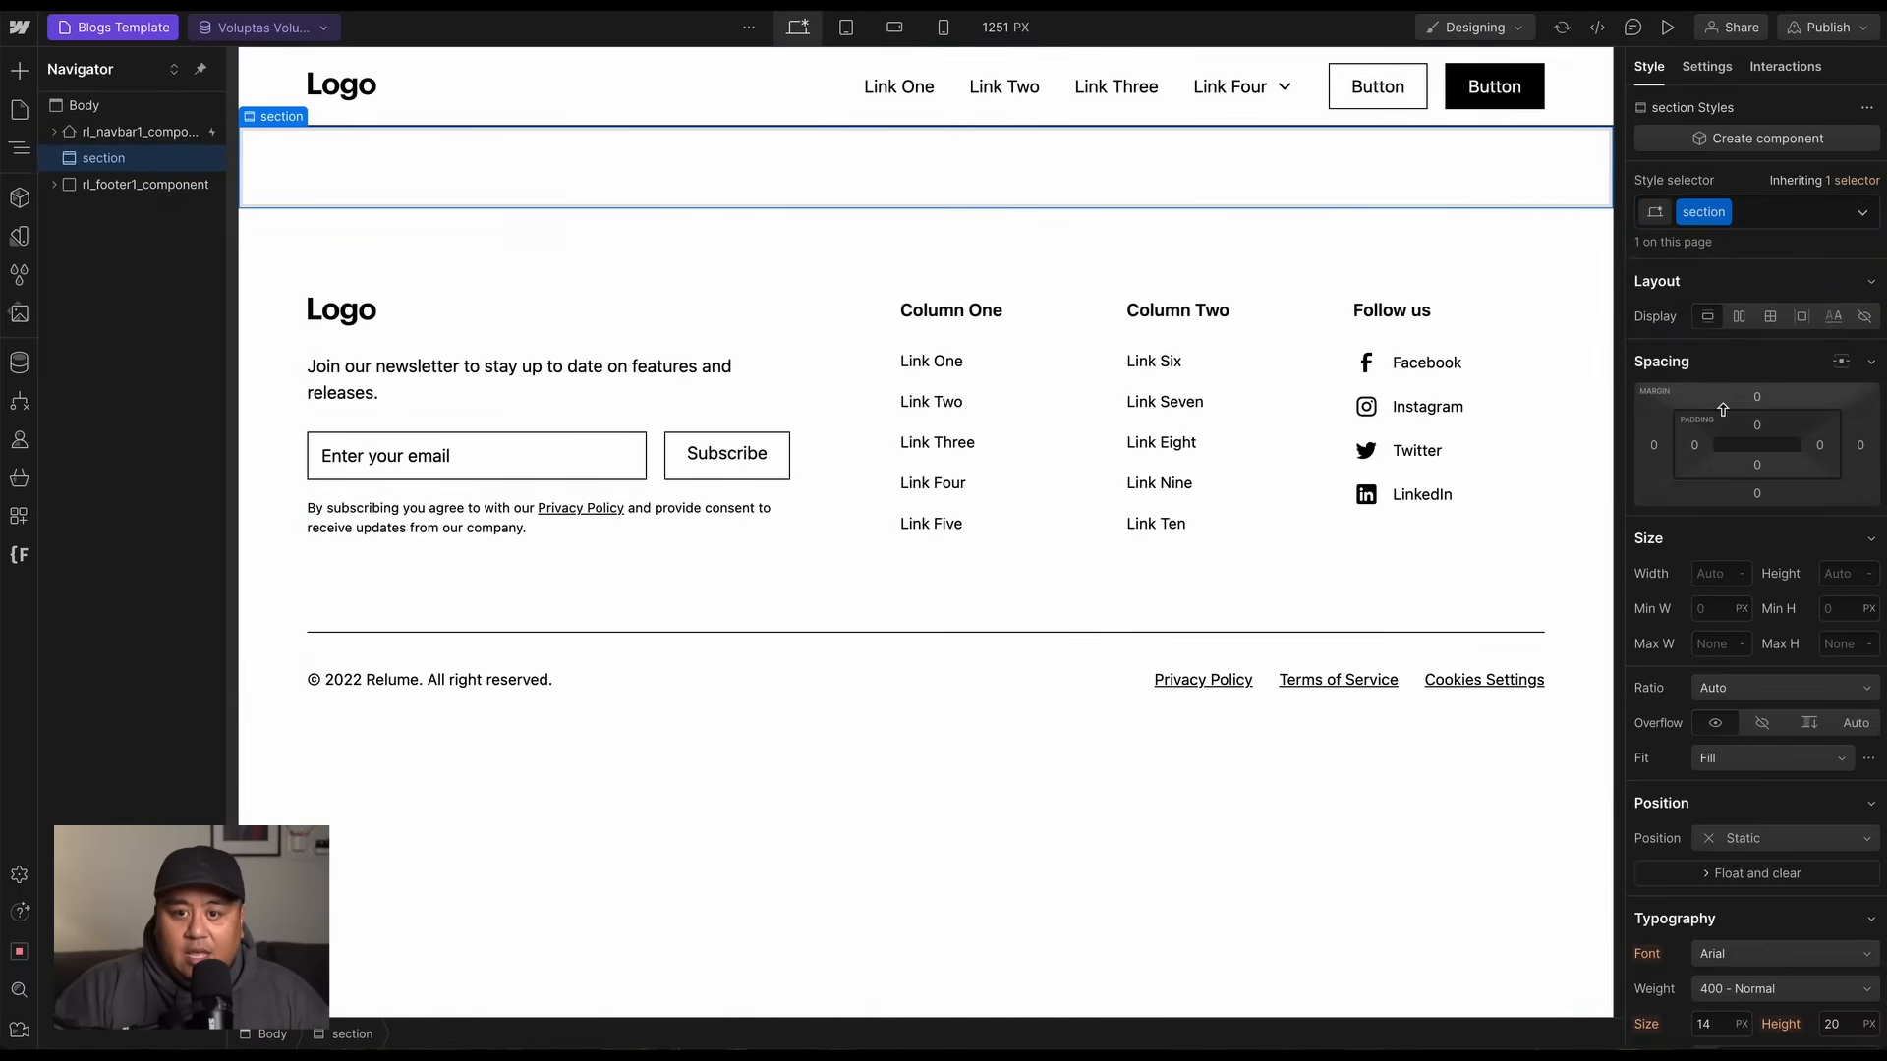
pyautogui.moveTo(1760, 430); pyautogui.dragTo(1762, 491)
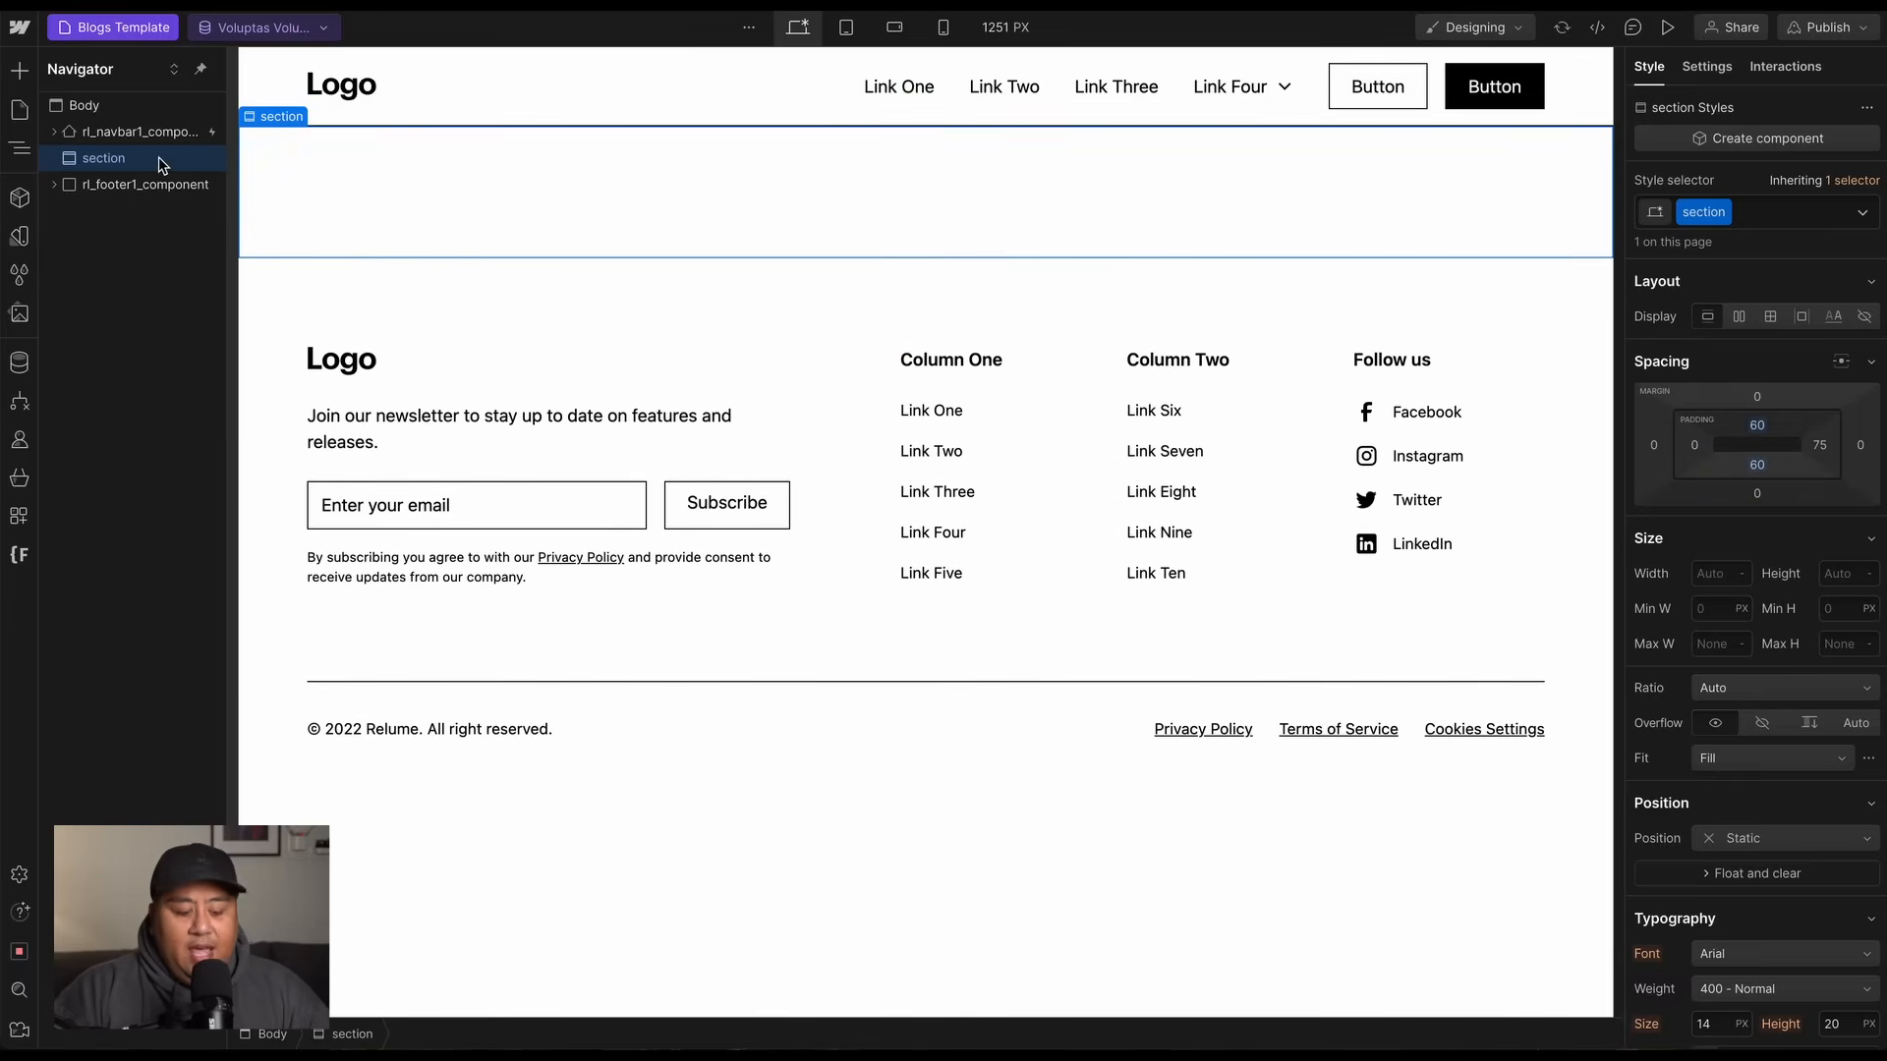
# Insert a Container element inside the section.
pyautogui.hotkey('ctrl', 'k')
pyautogui.write('co')
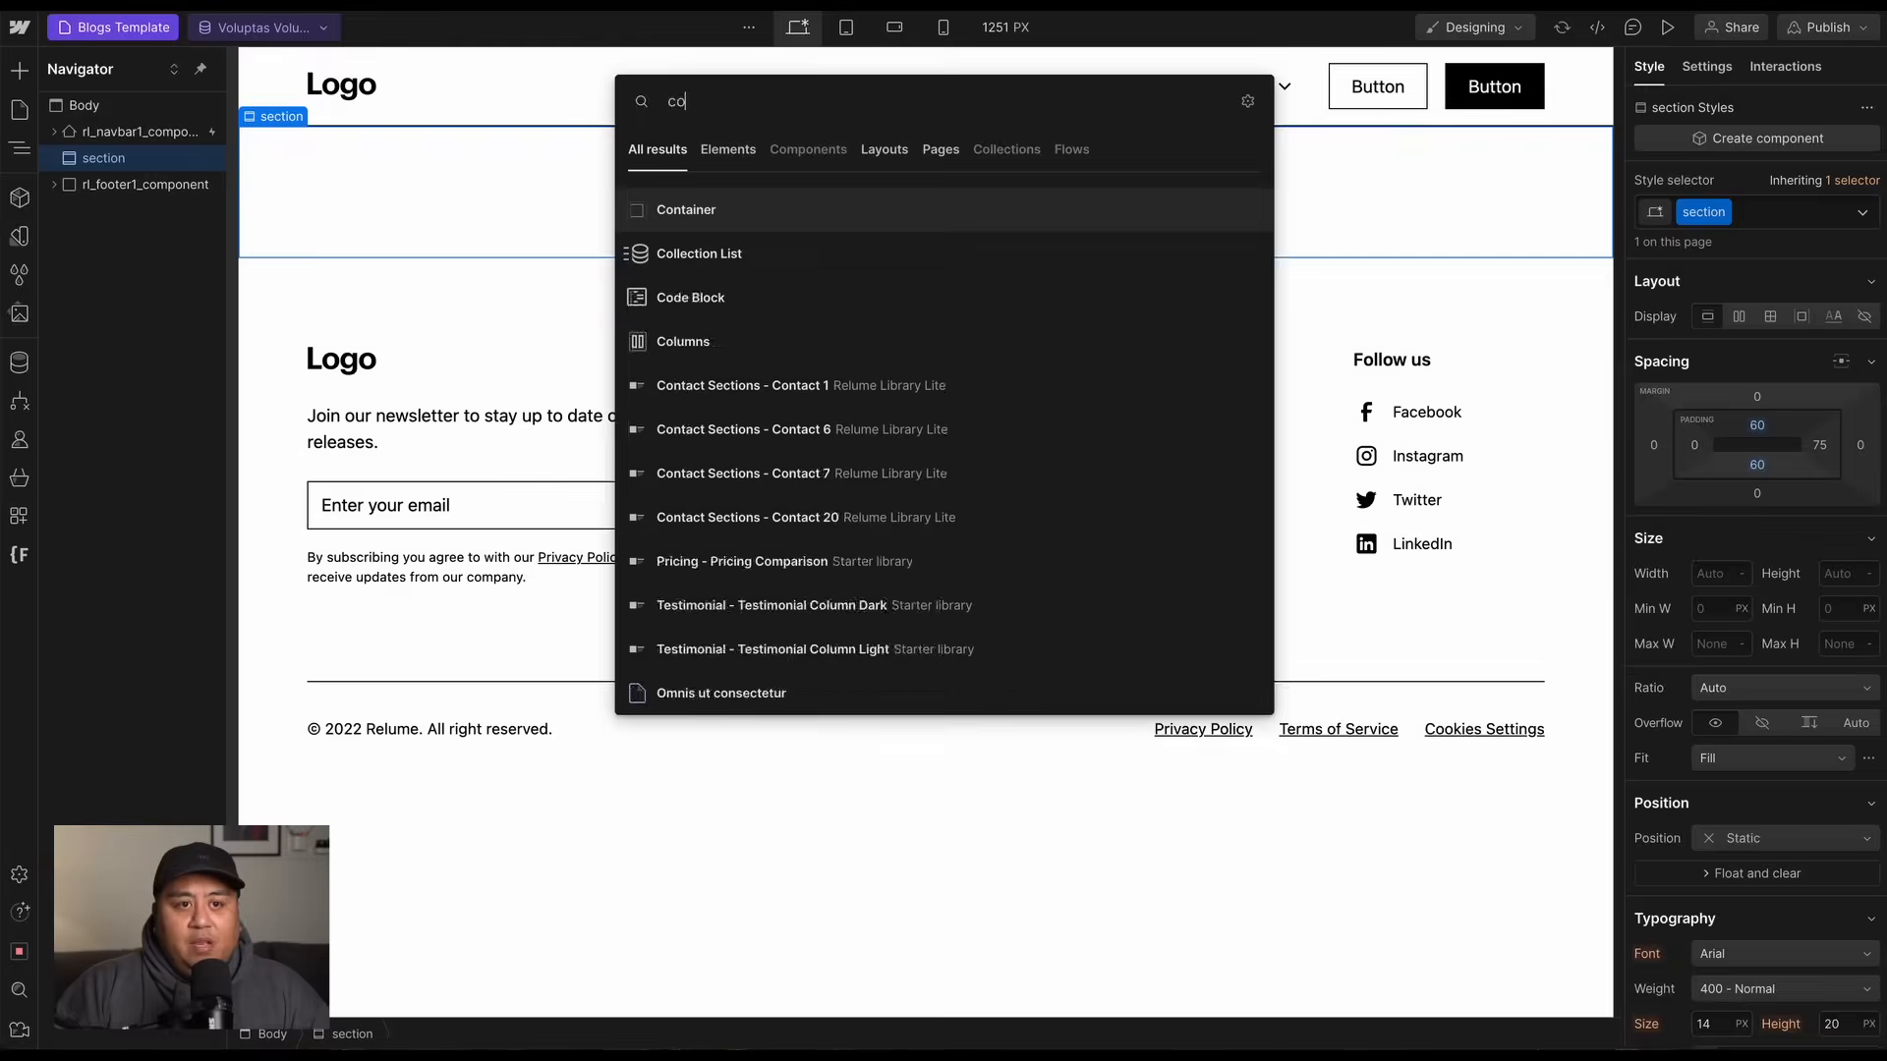
pyautogui.write('ntin')
pyautogui.press('BackSpace')
pyautogui.press('BackSpace')
pyautogui.press('BackSpace')
pyautogui.write('a')
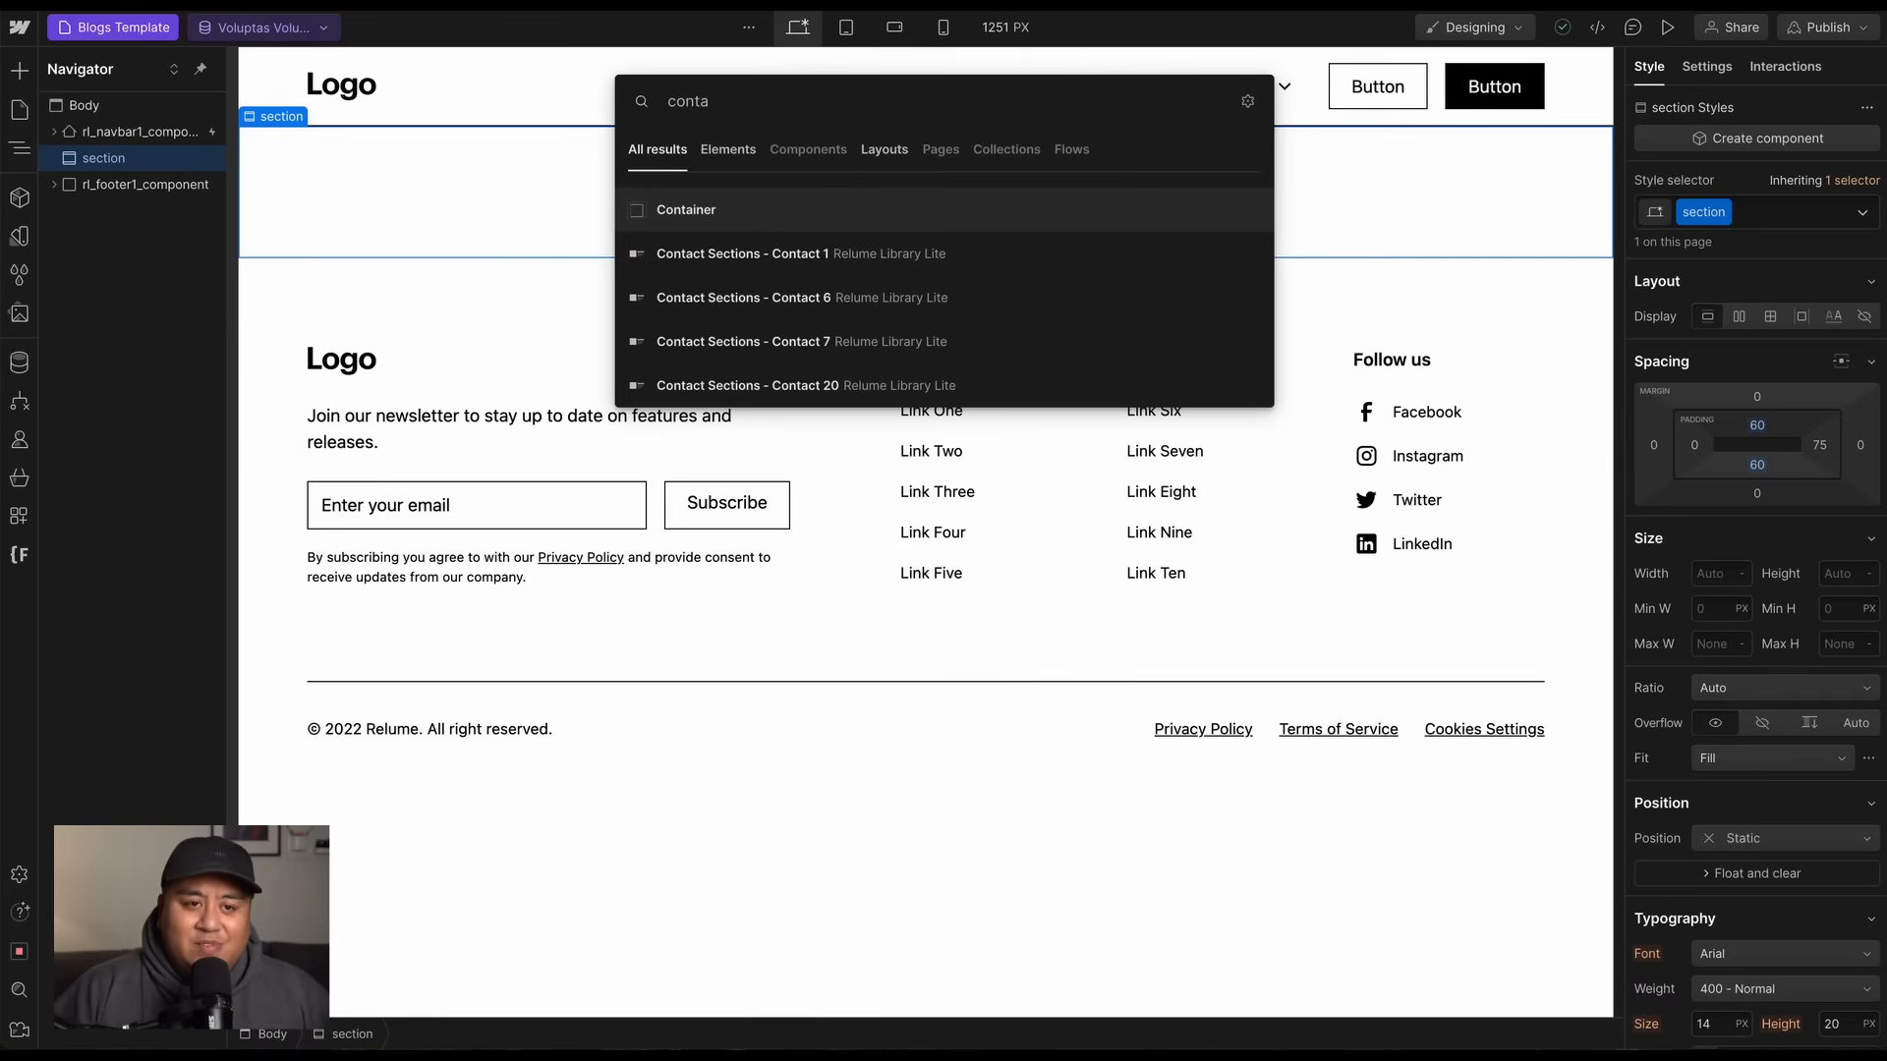
pyautogui.press('Return')
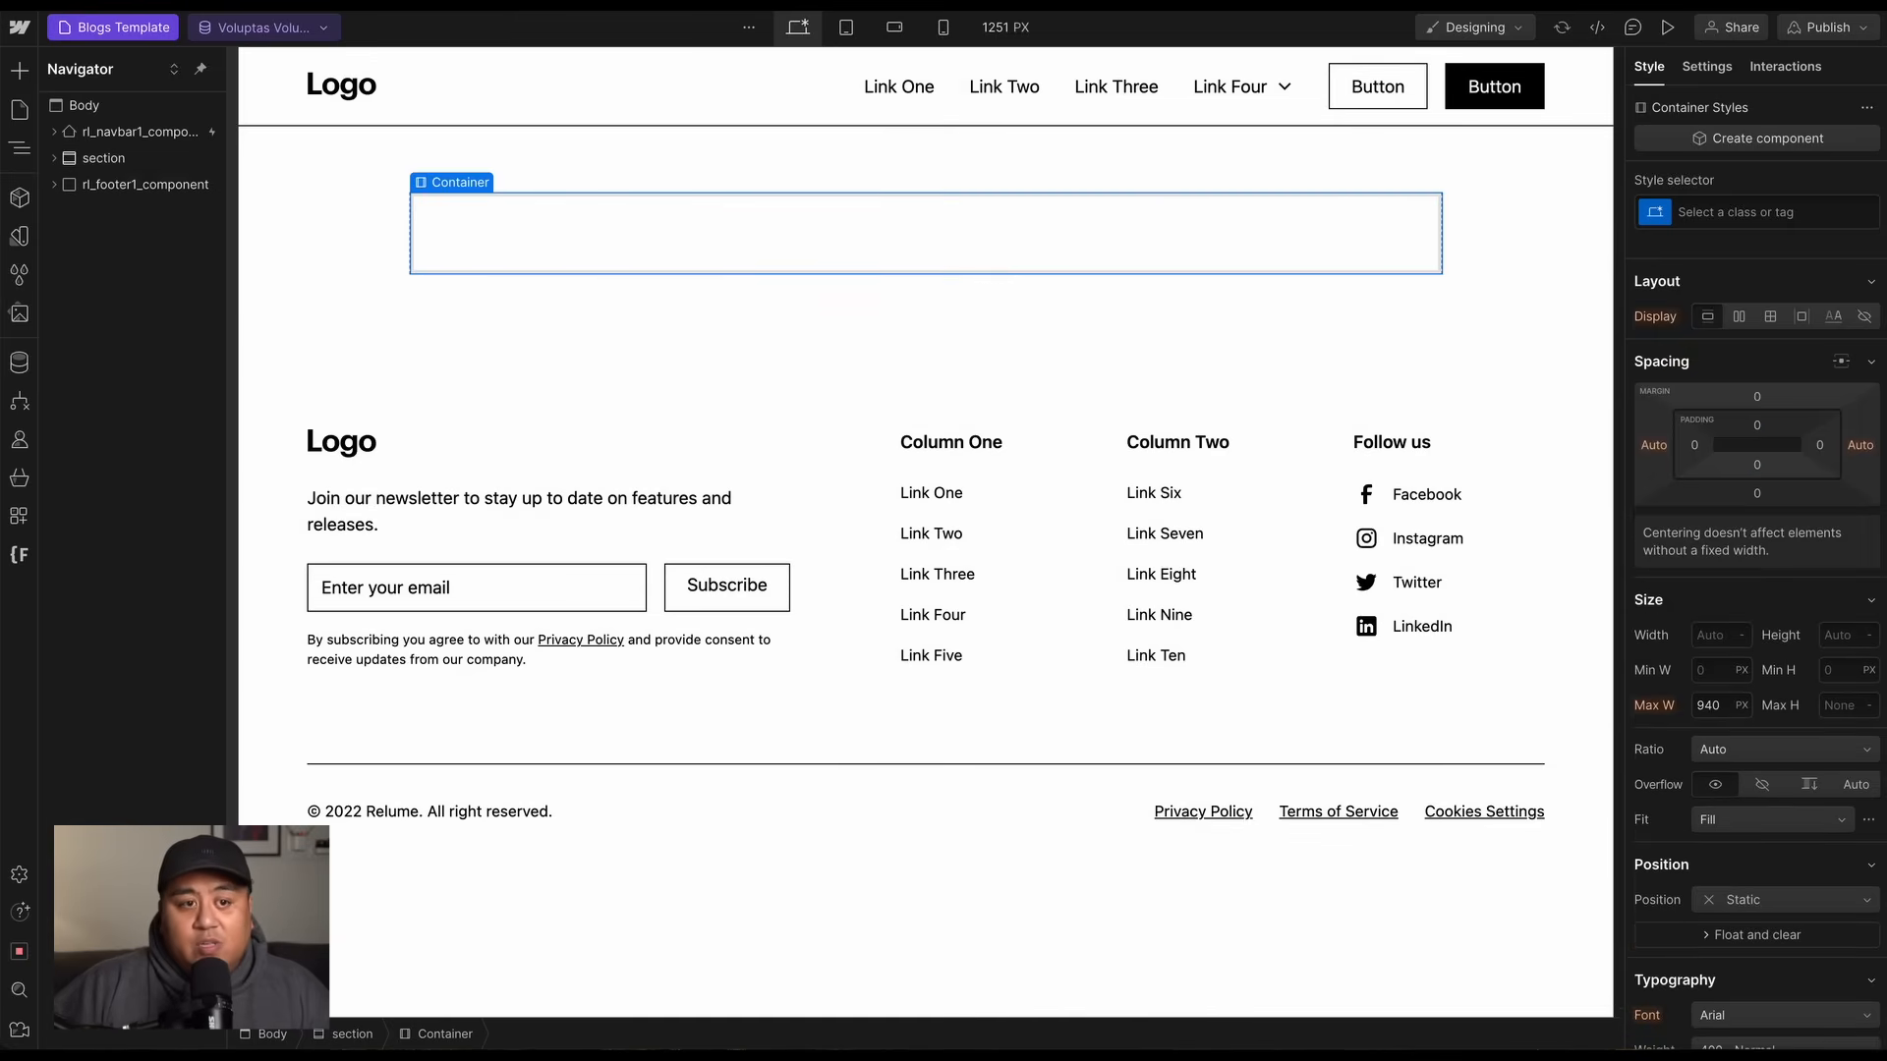
pyautogui.click(23, 70)
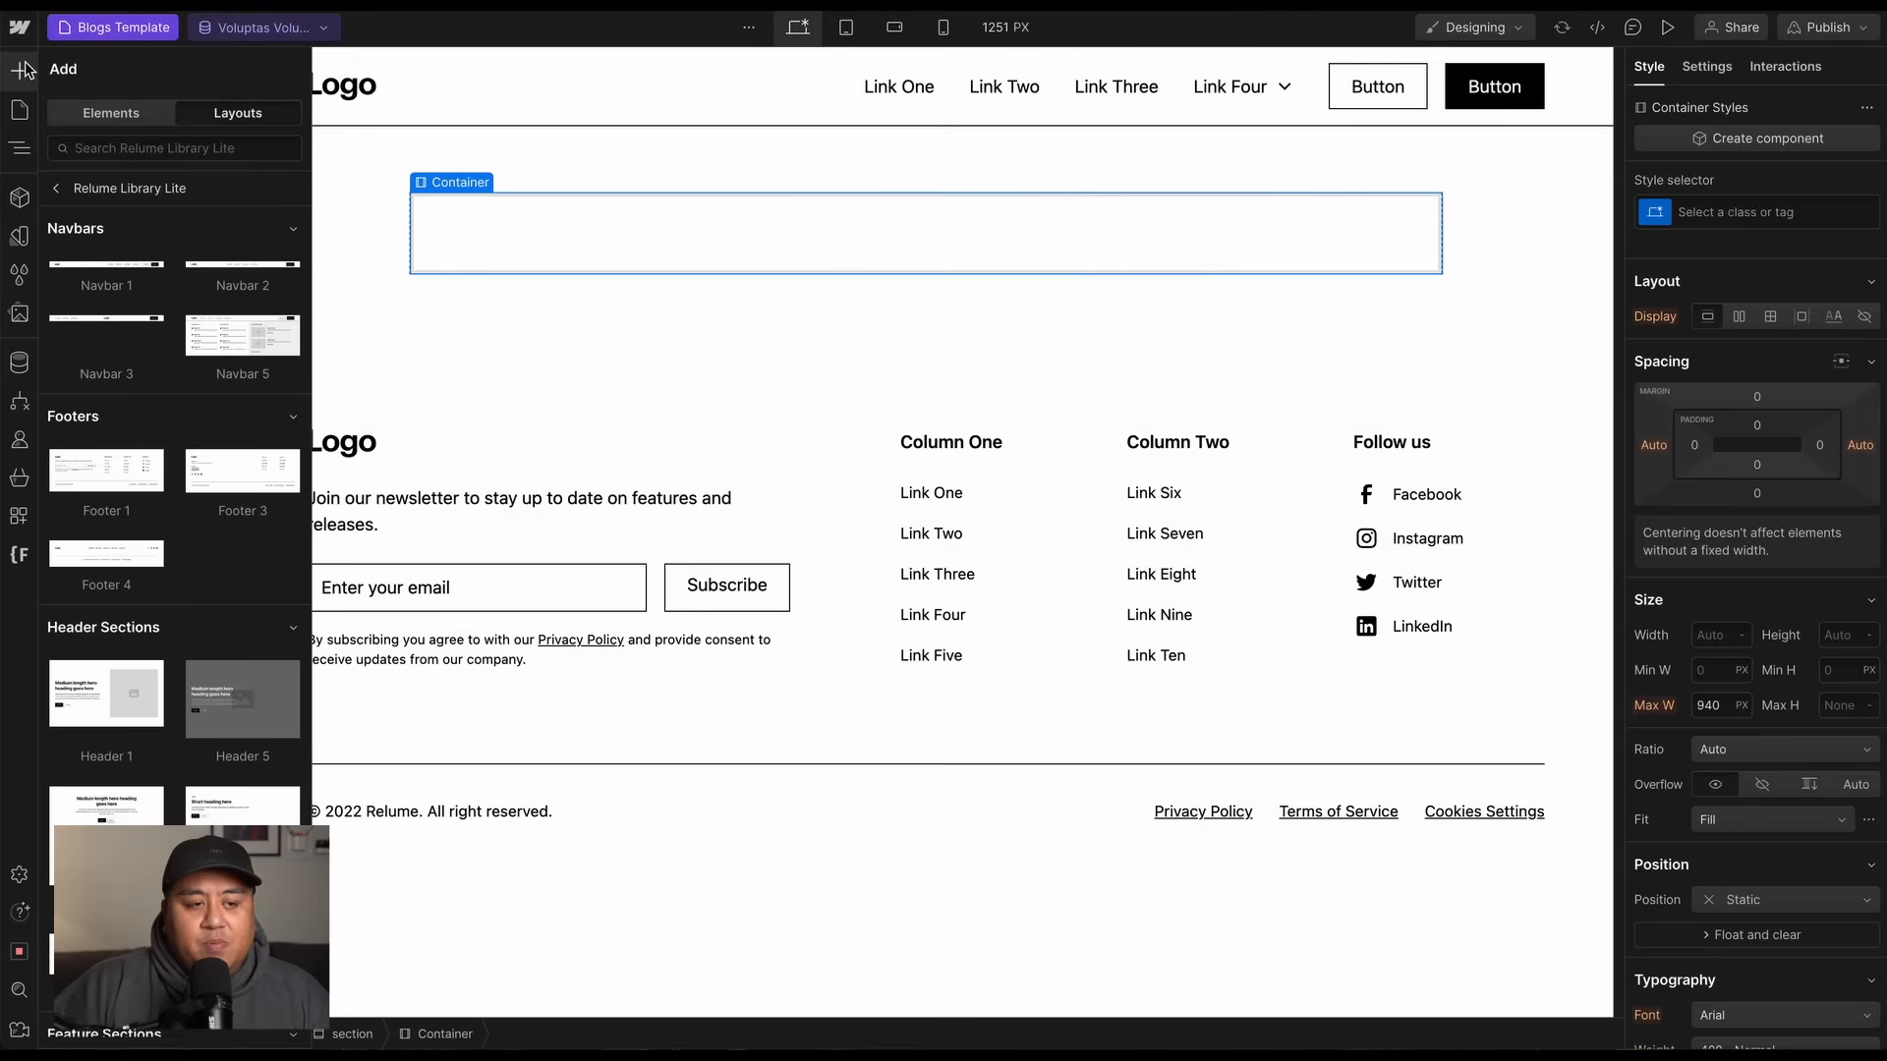
pyautogui.scroll(-3, 177, 443)
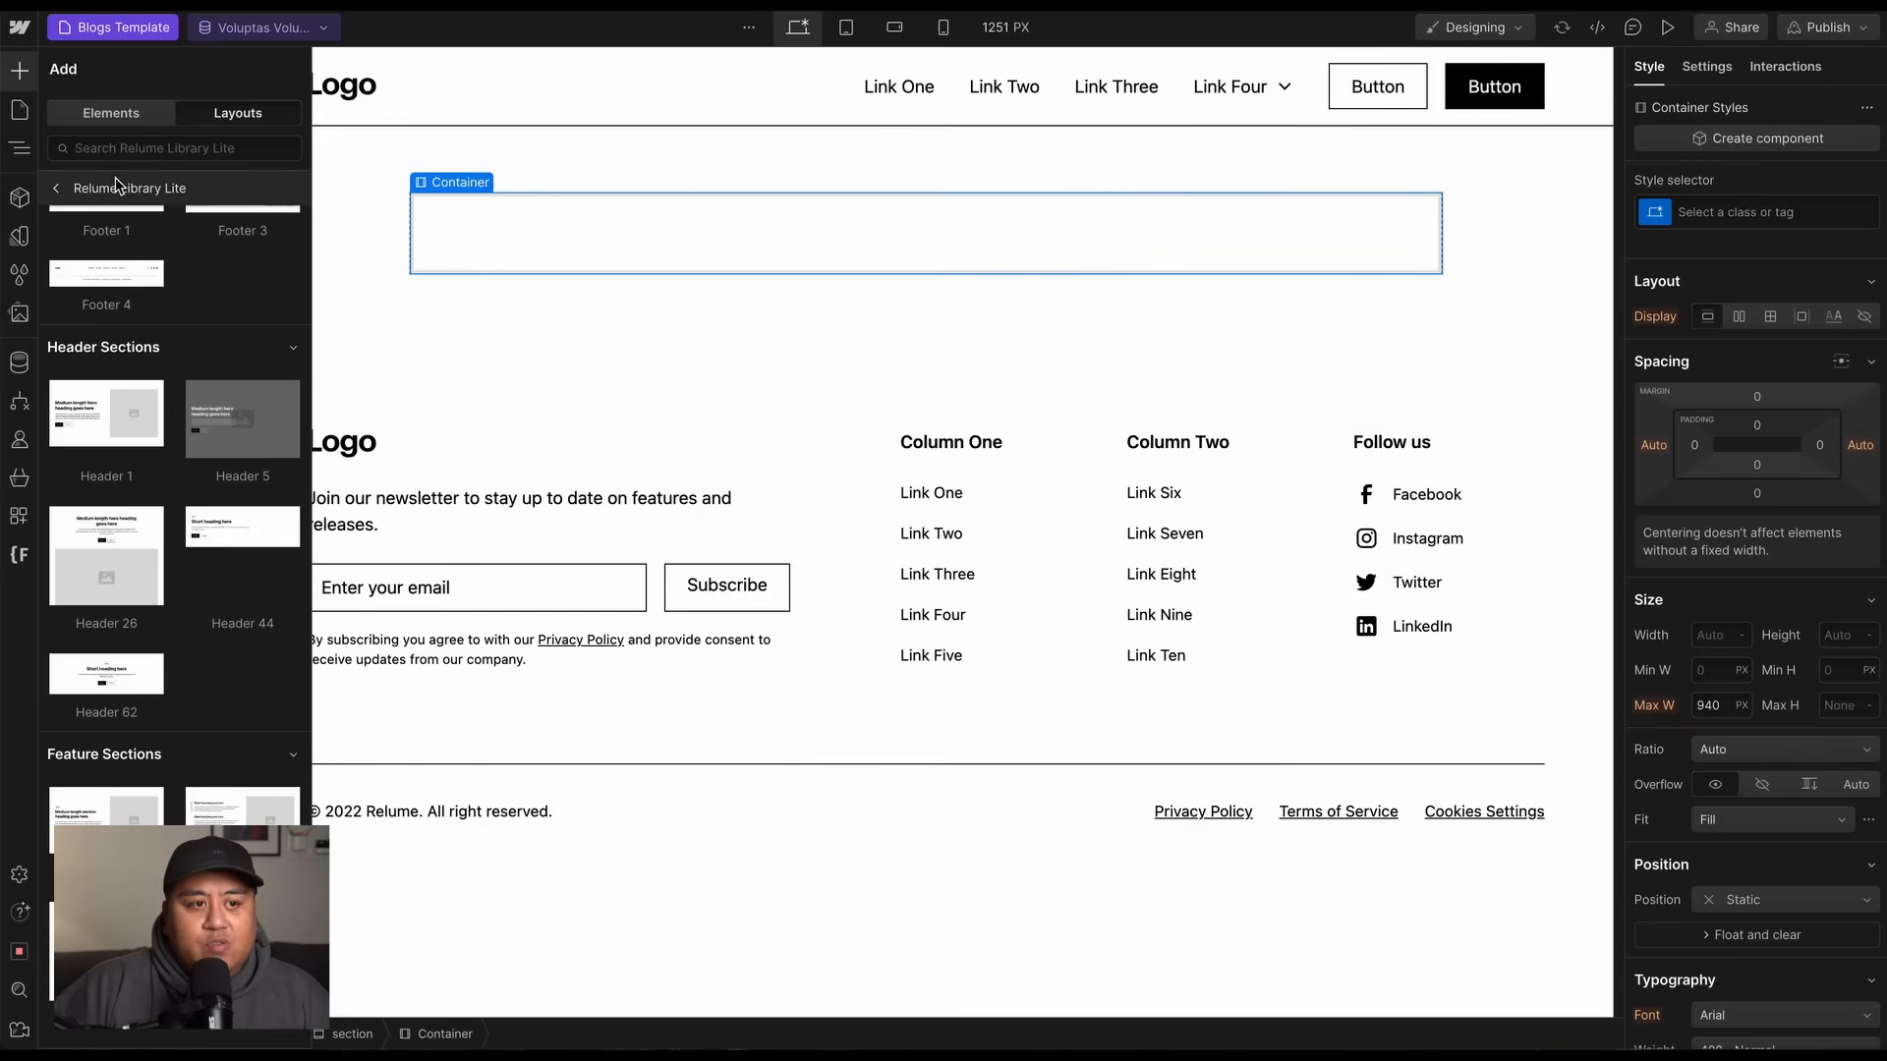
pyautogui.click(113, 188)
pyautogui.click(119, 118)
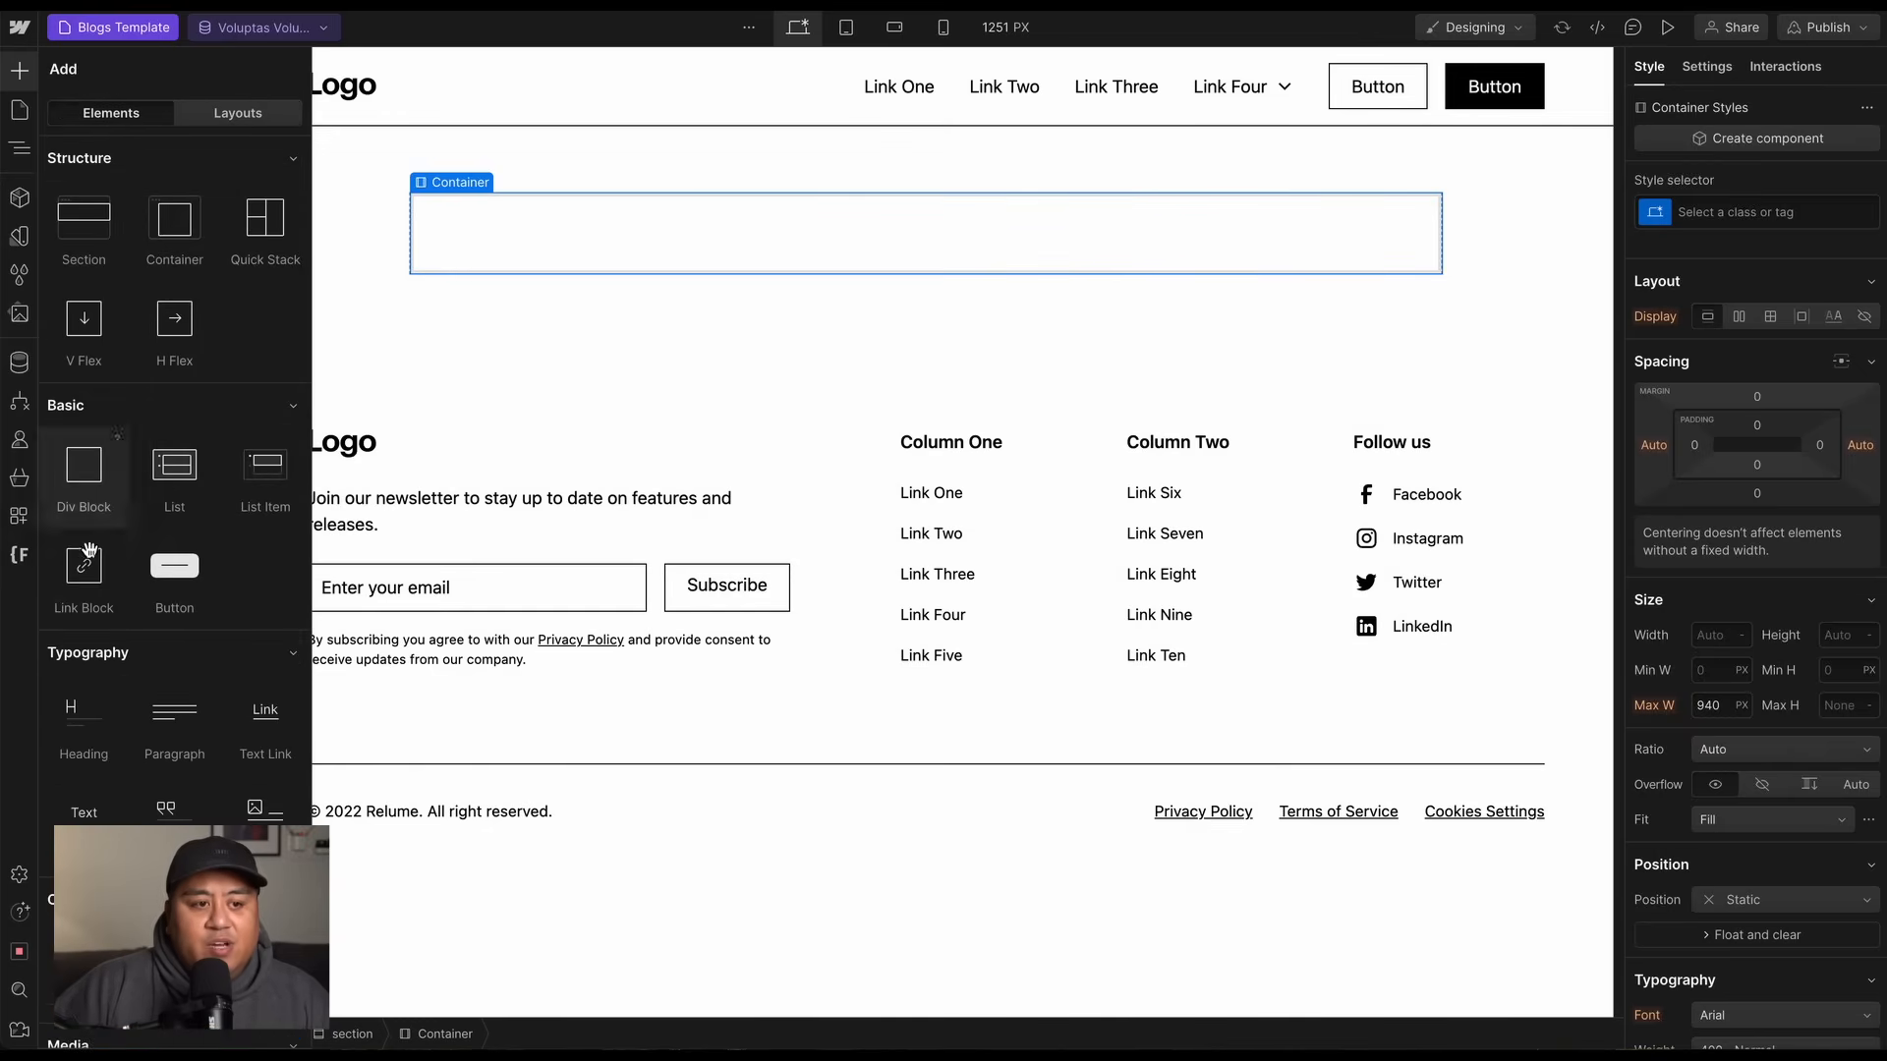
# Give the container element the class container and set its maximum width to 1200 px.
pyautogui.press('z')
pyautogui.press('super+Return')
pyautogui.write('container')
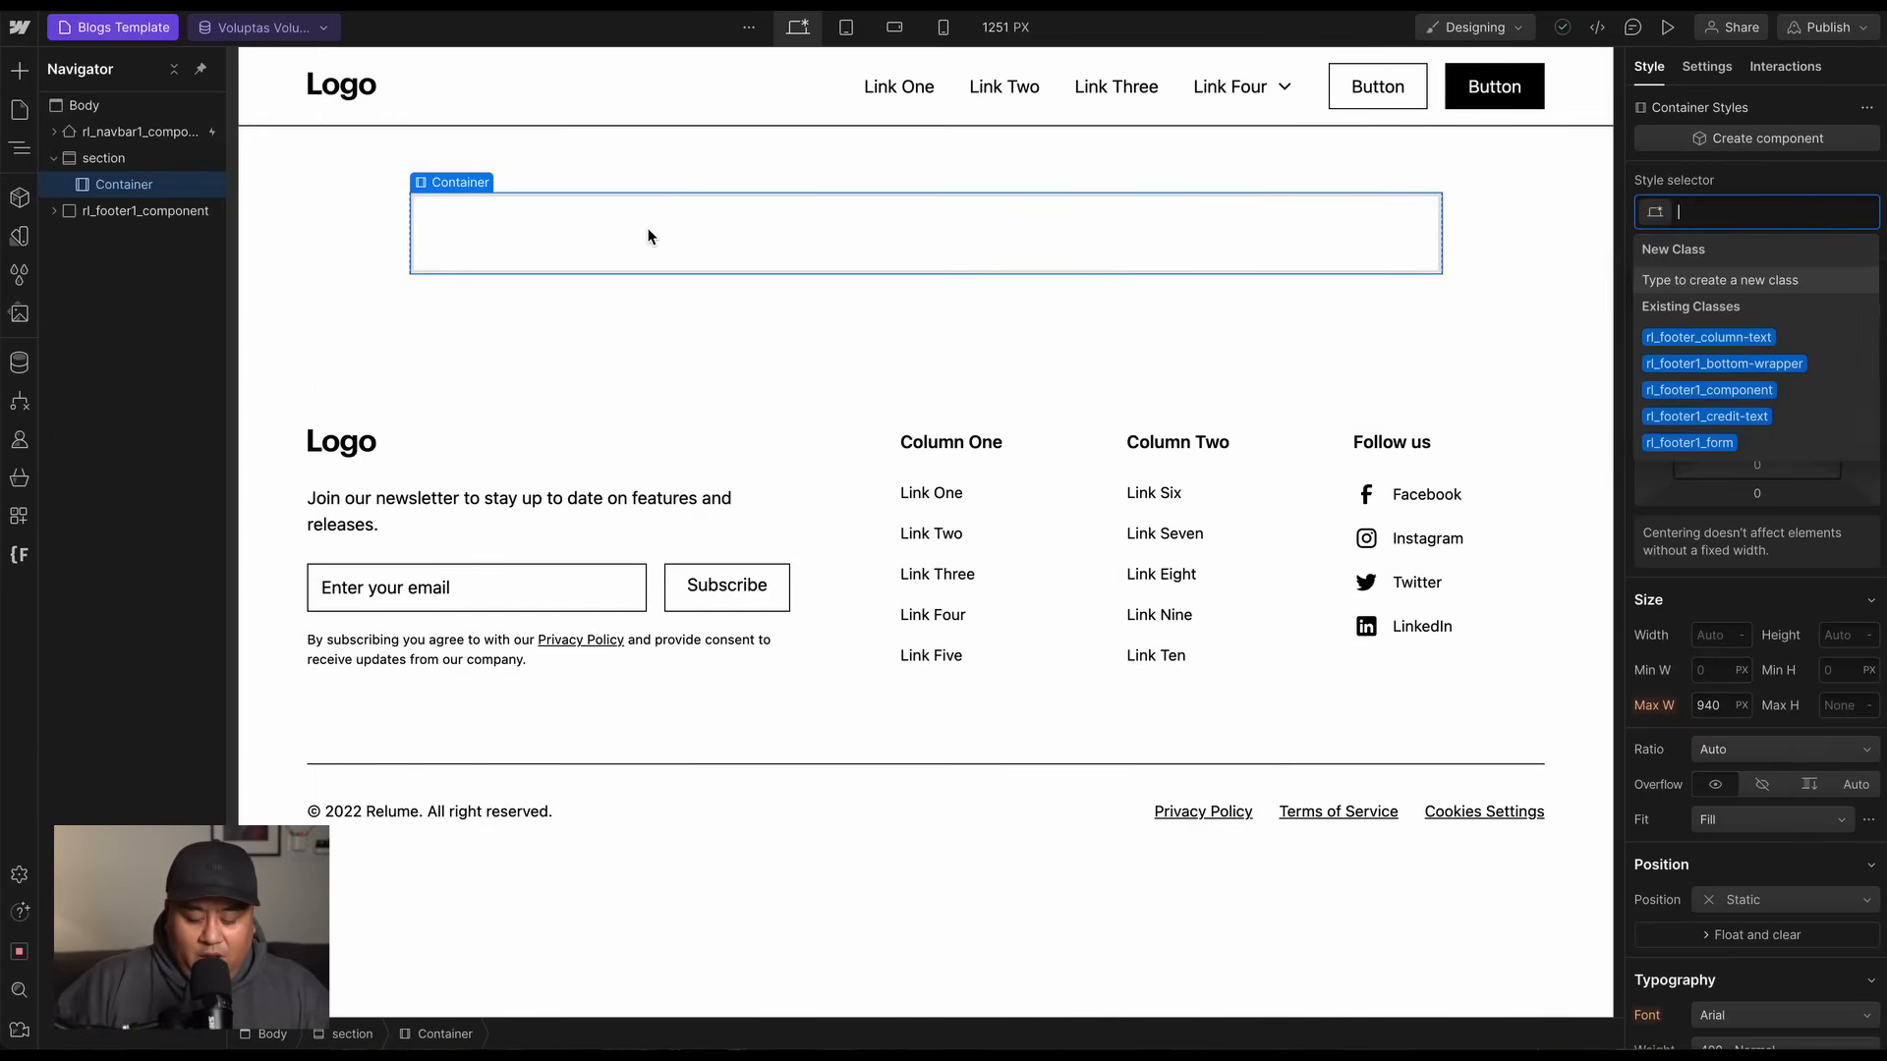
pyautogui.press('Return')
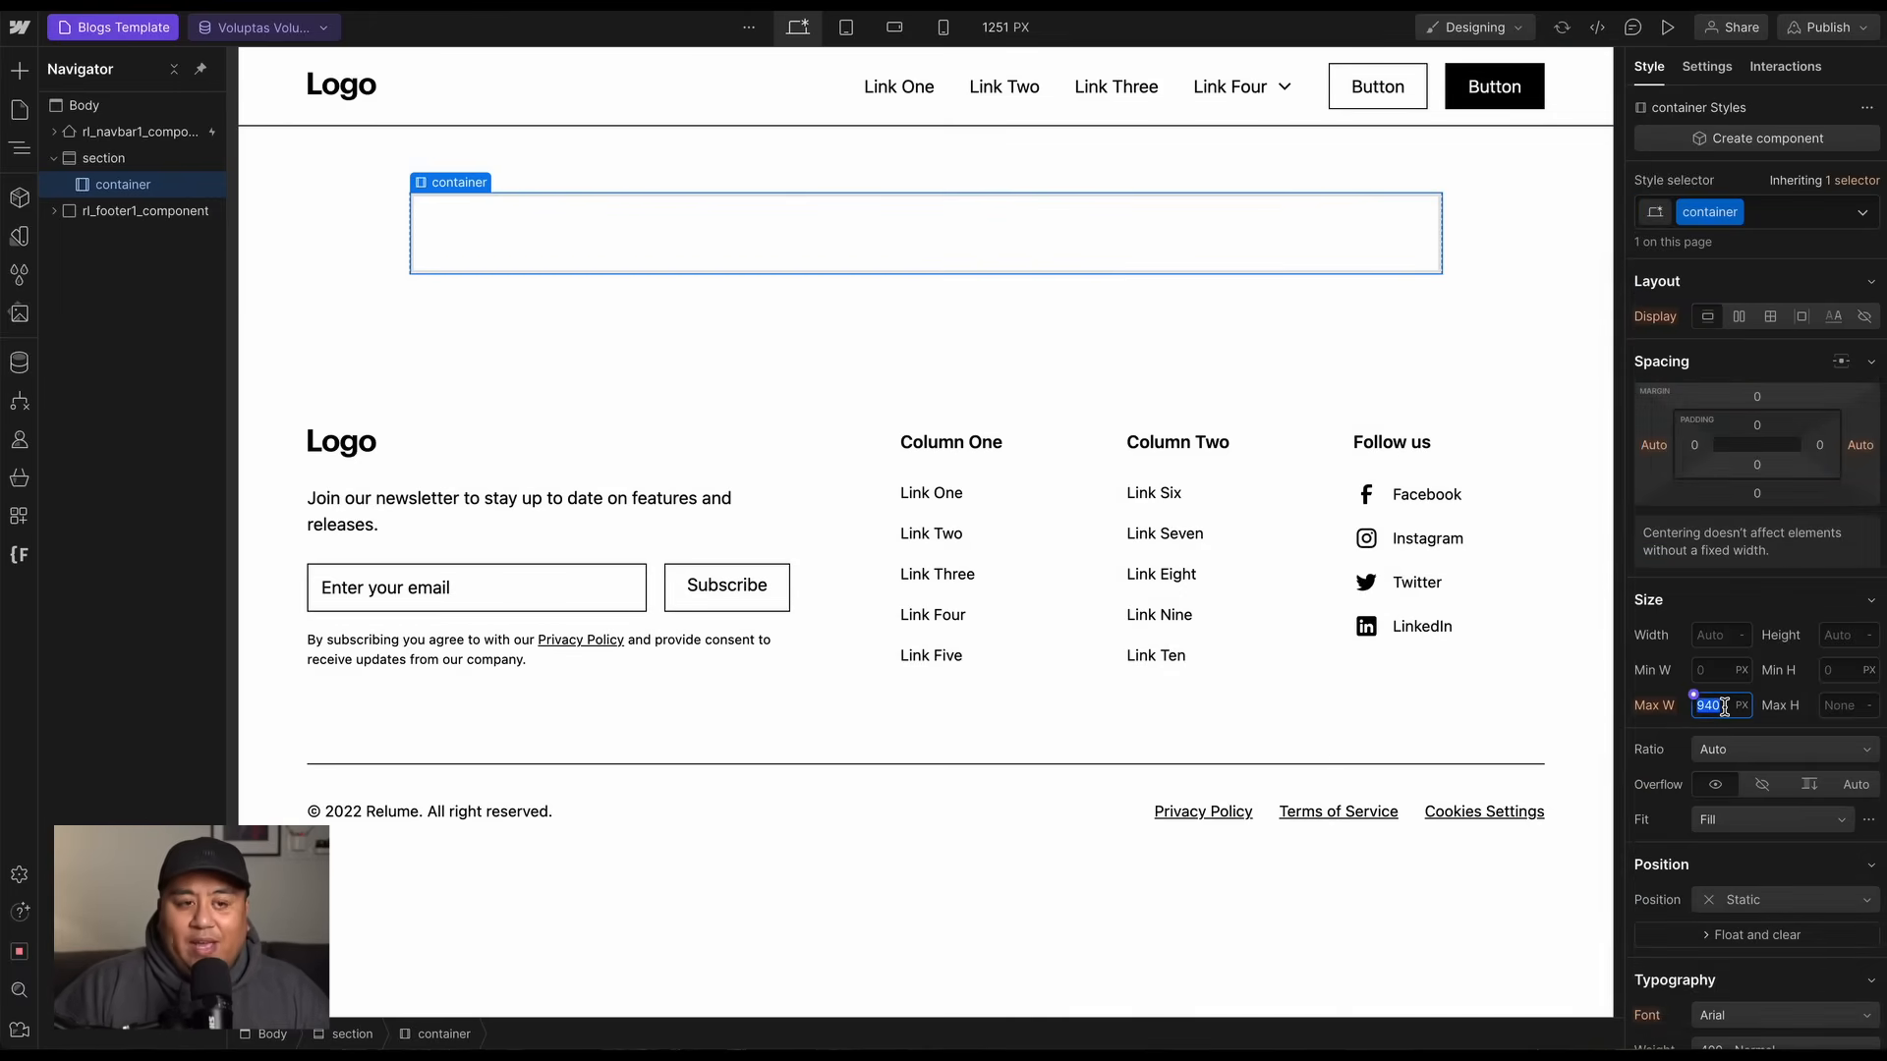
pyautogui.press('Return')
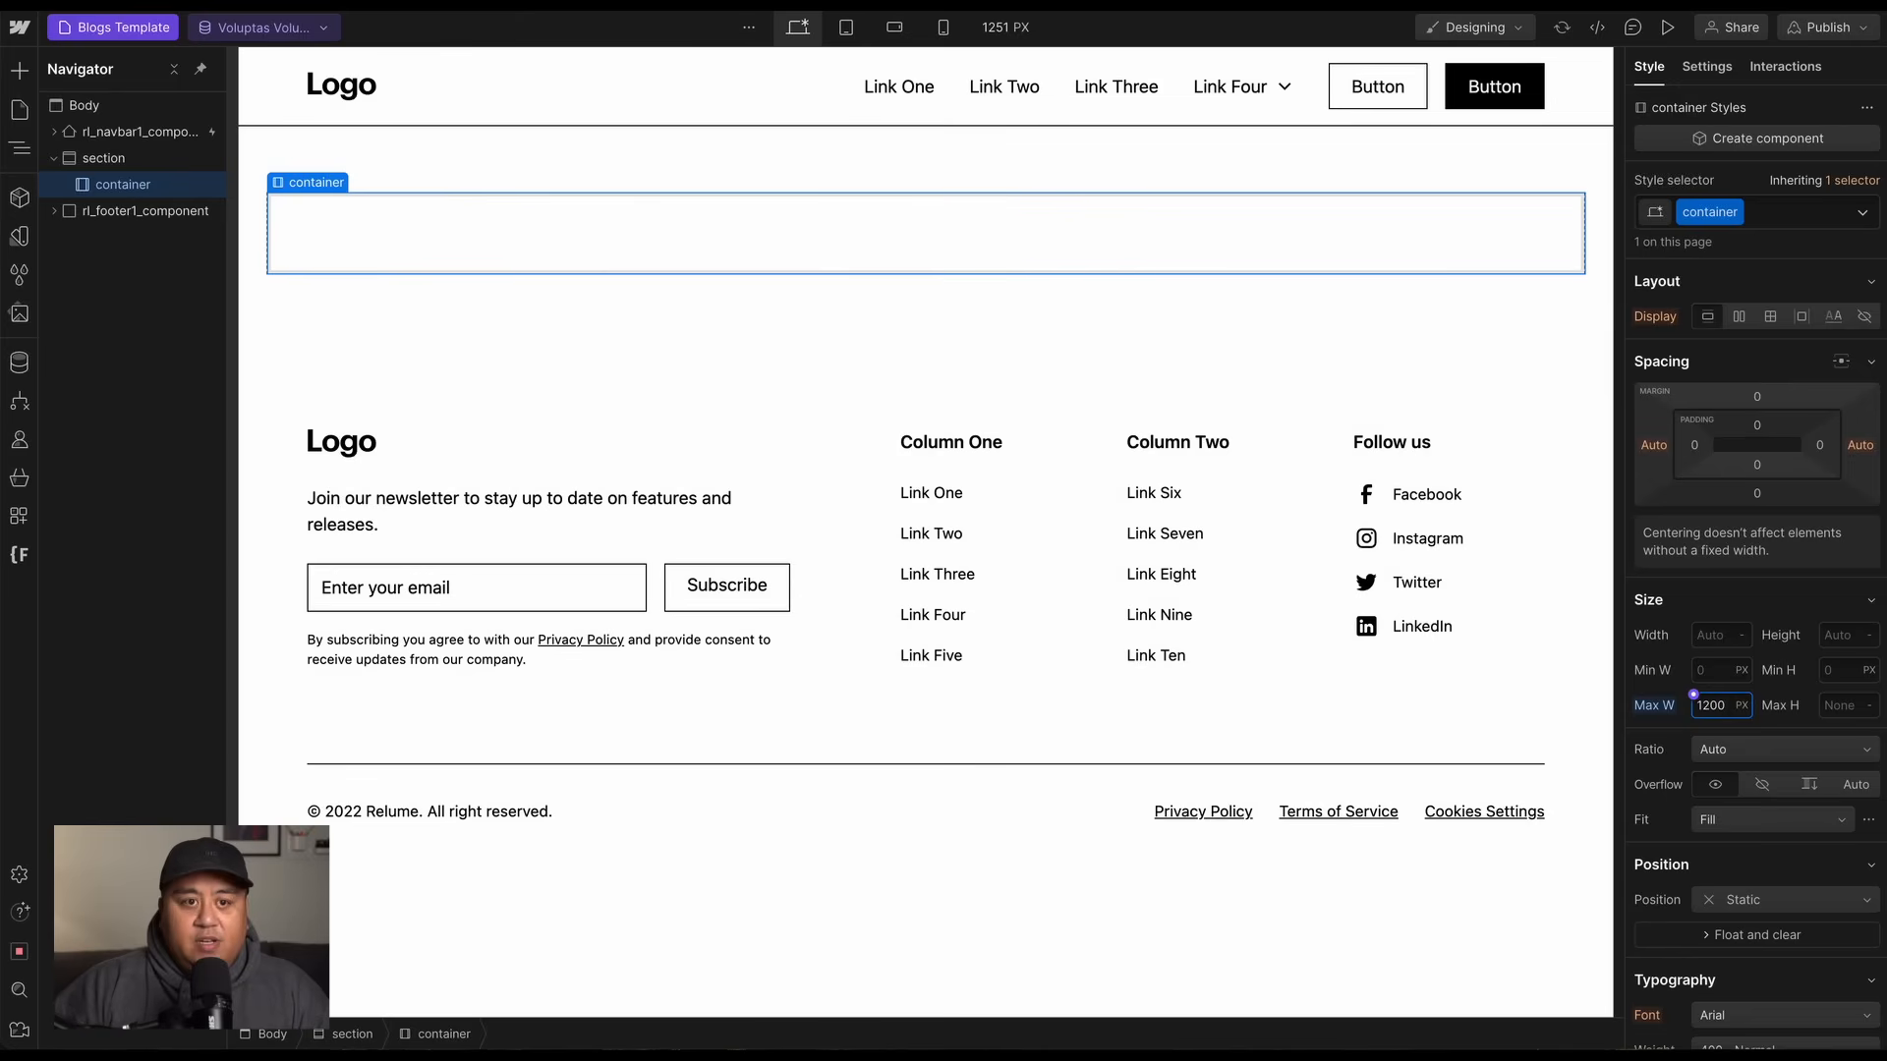
# Insert a Div Block inside the container.
pyautogui.click(338, 282)
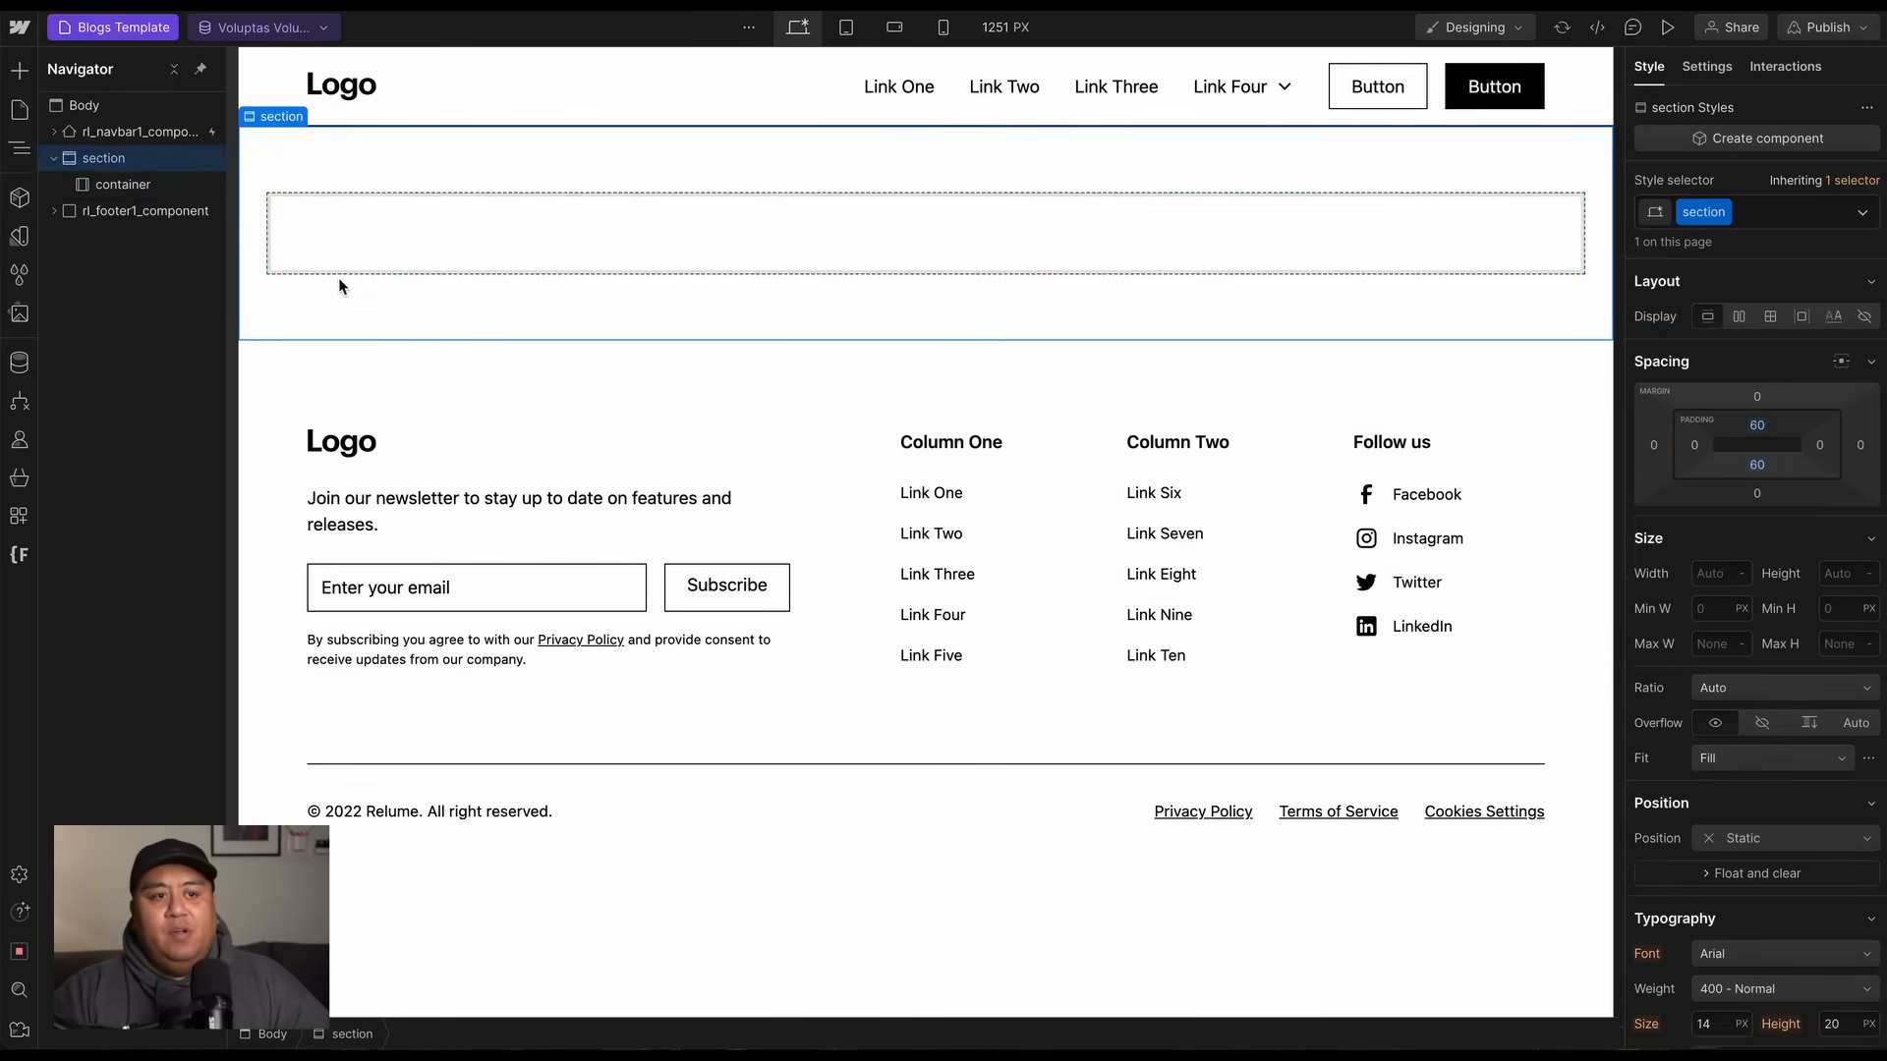
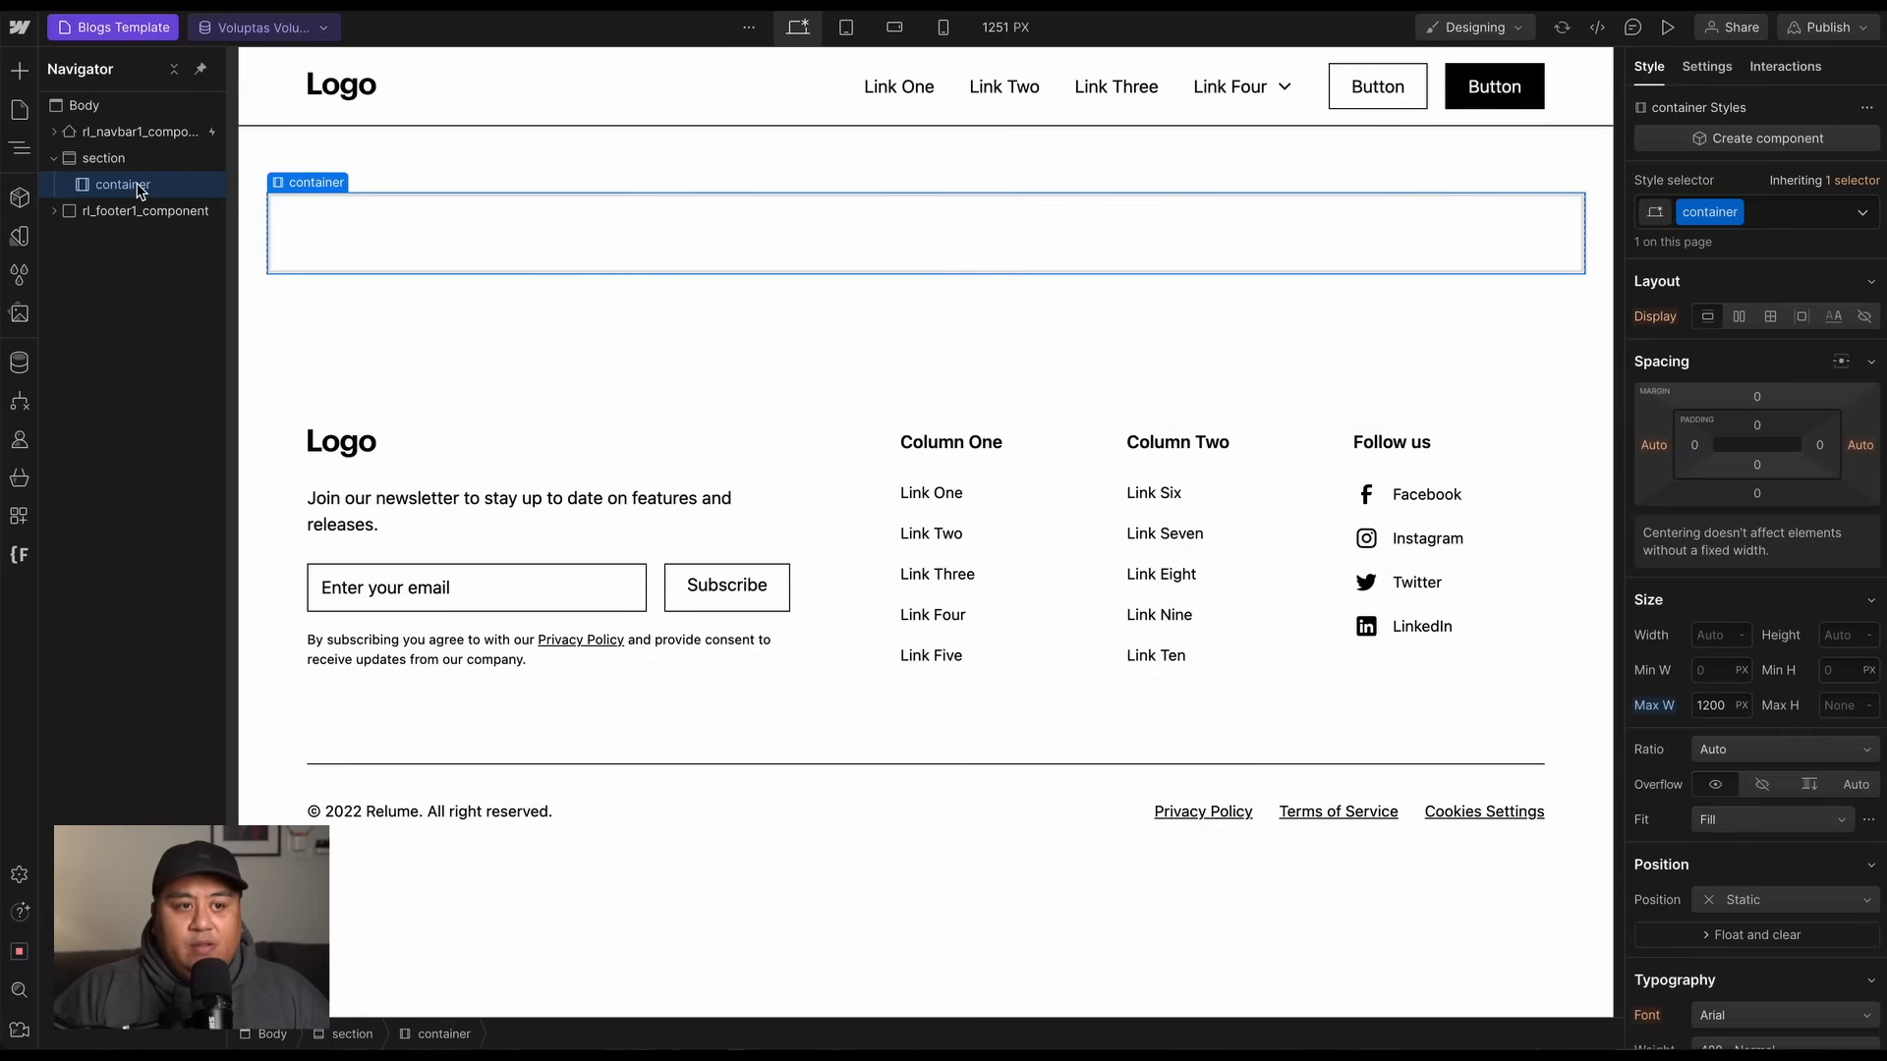
pyautogui.press('super+k')
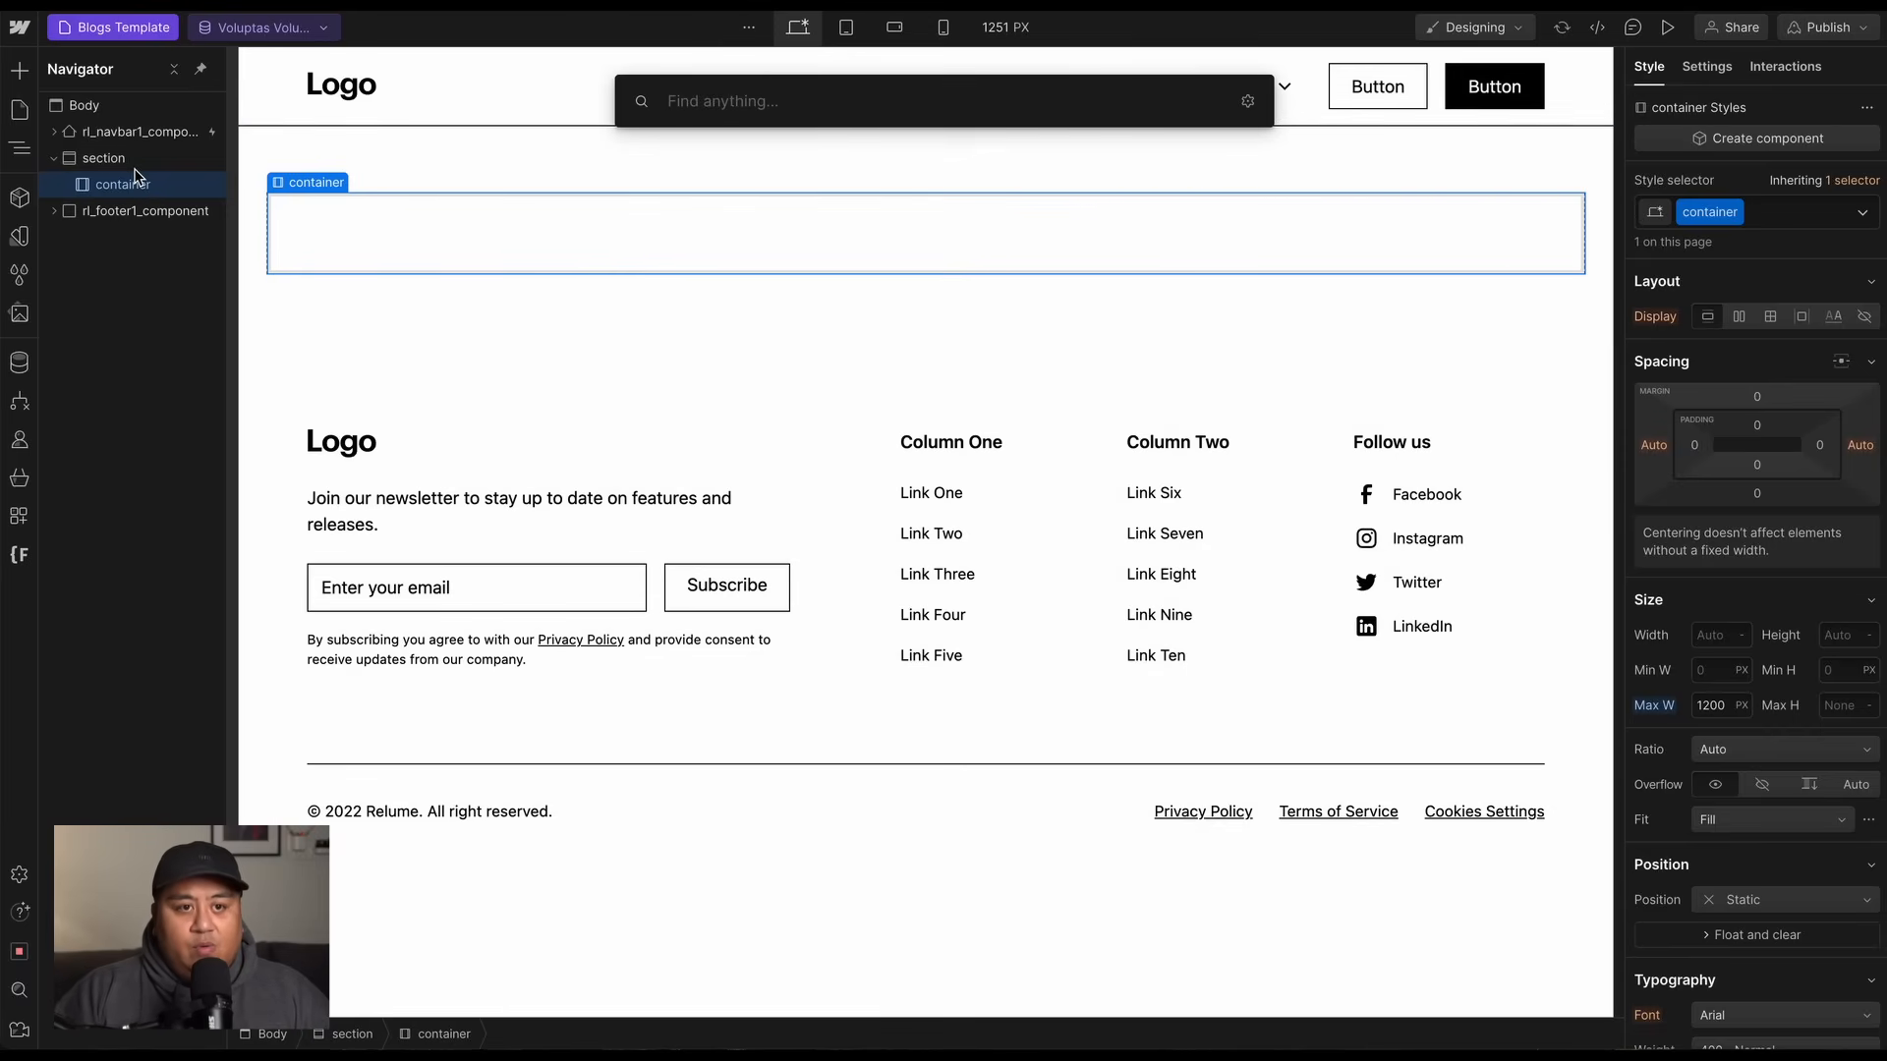
pyautogui.write('div')
pyautogui.press('Return')
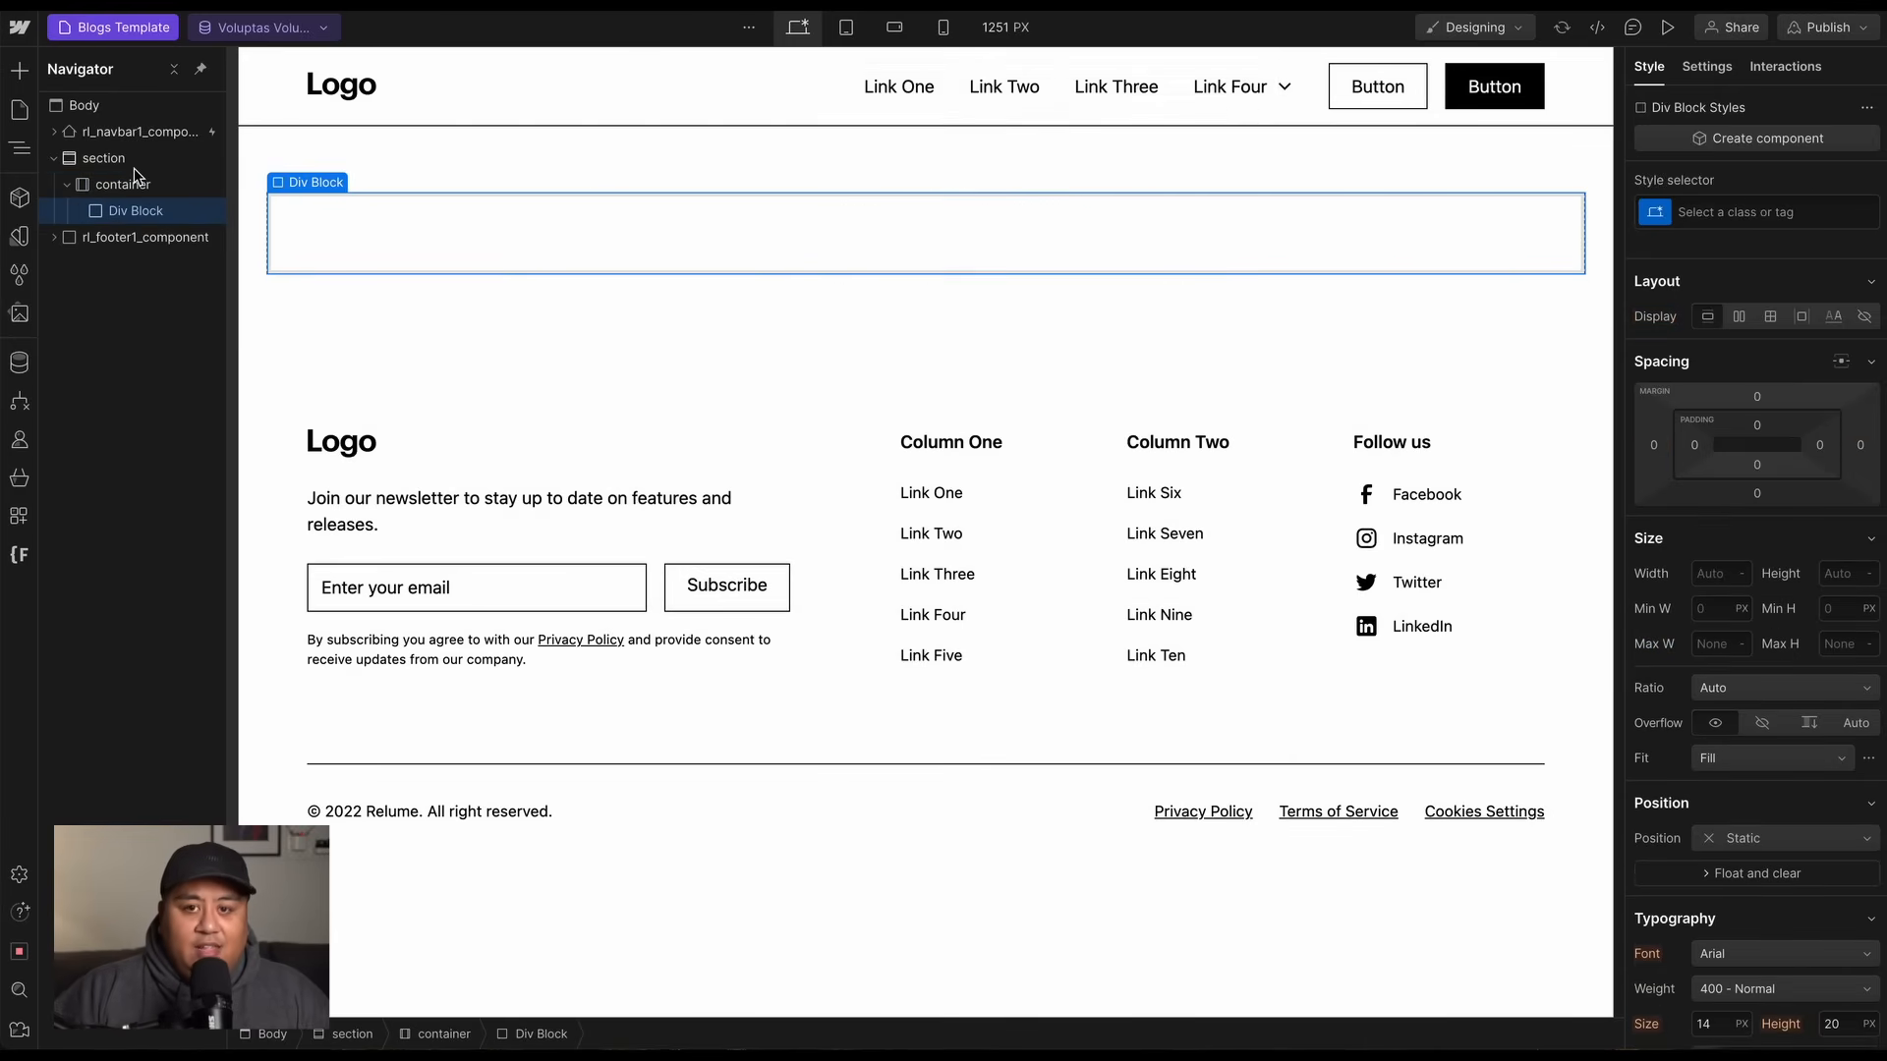
# Give the new div block the class blog-header.
pyautogui.press('super+Return')
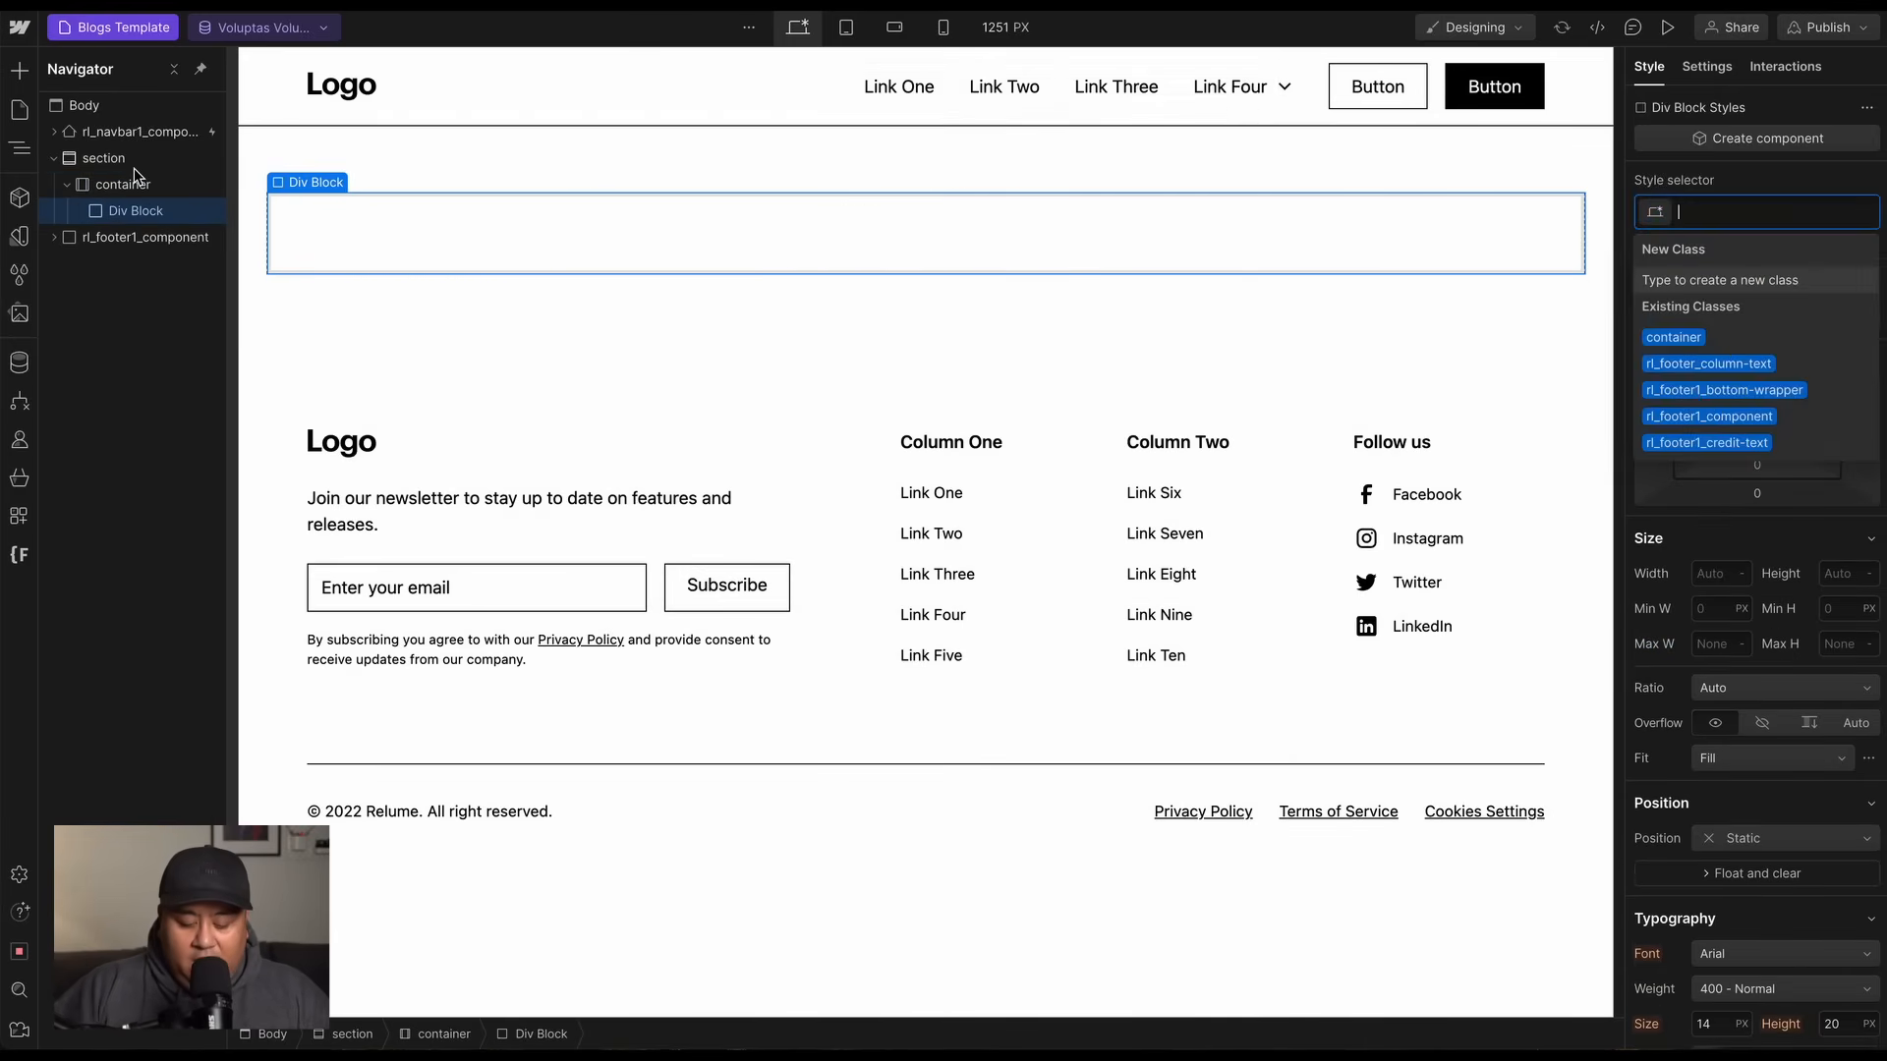
pyautogui.write('flex-')
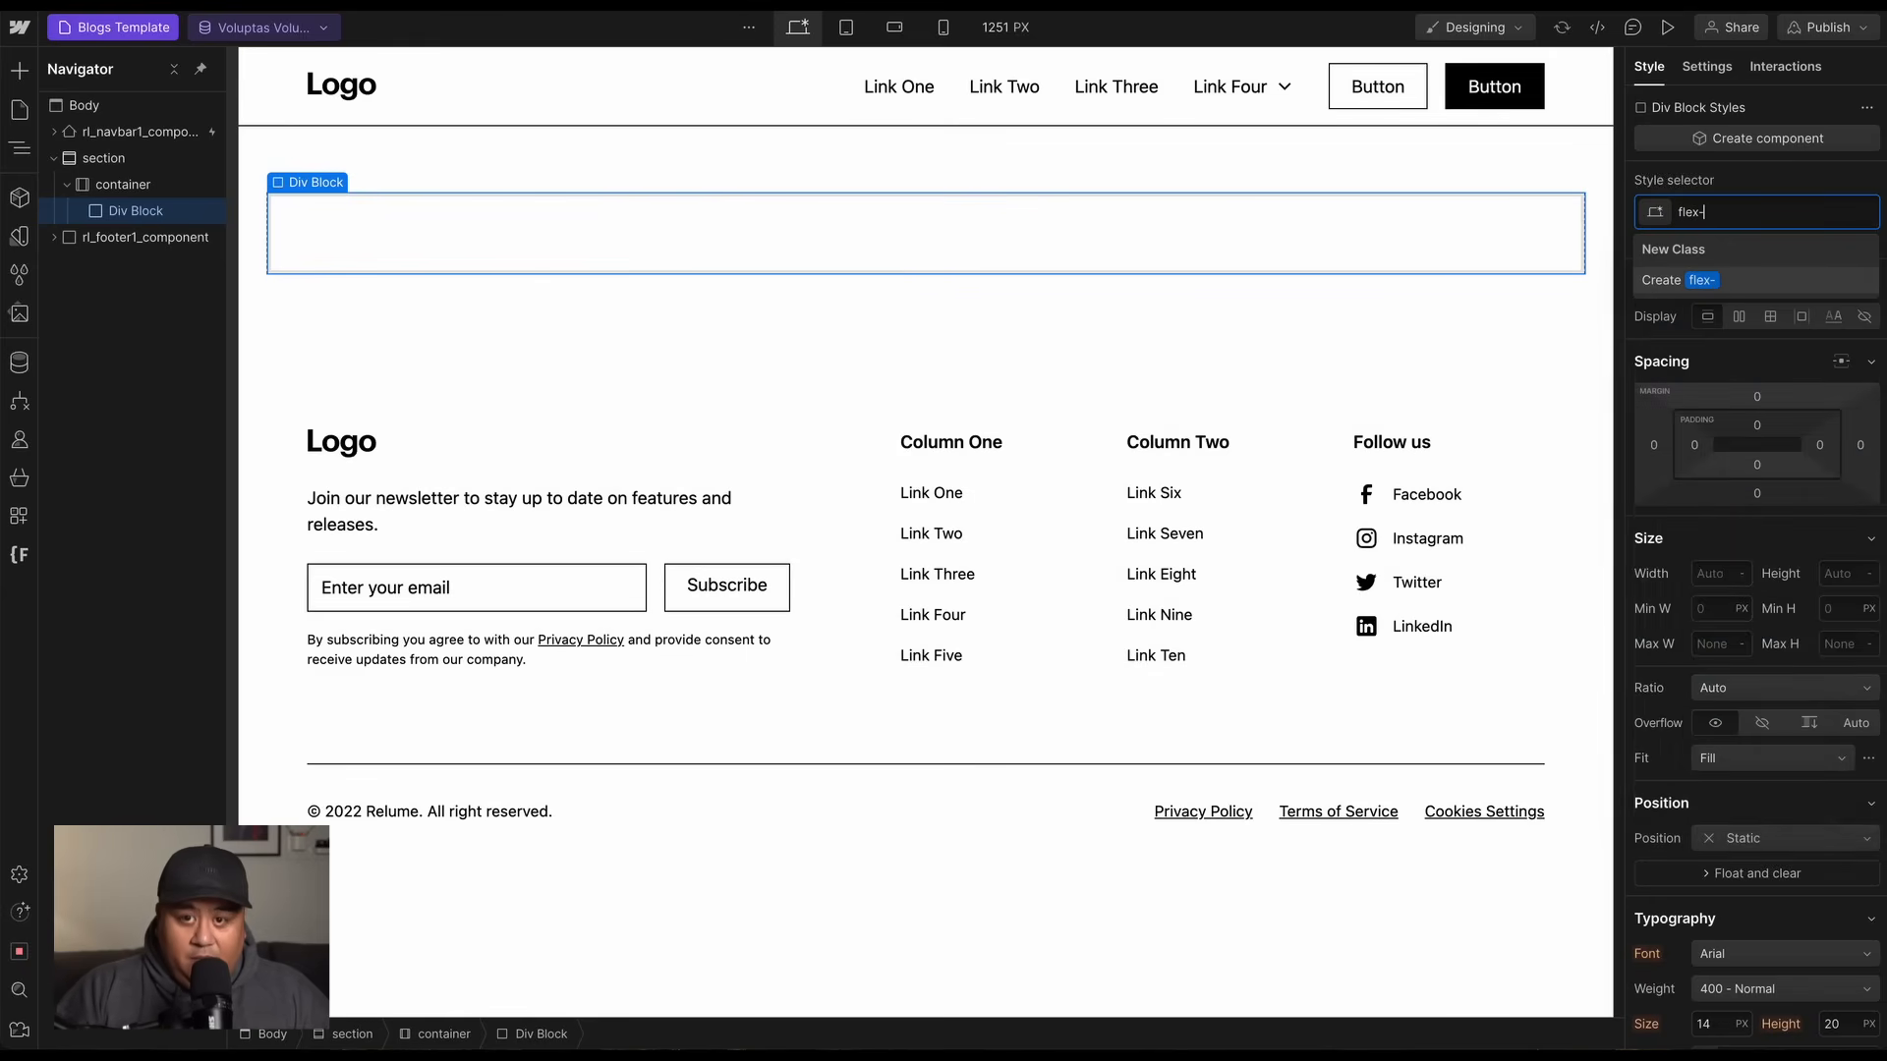
pyautogui.press('BackSpace')
pyautogui.press('BackSpace')
pyautogui.press('BackSpace')
pyautogui.press('BackSpace')
pyautogui.press('BackSpace')
pyautogui.write('bl')
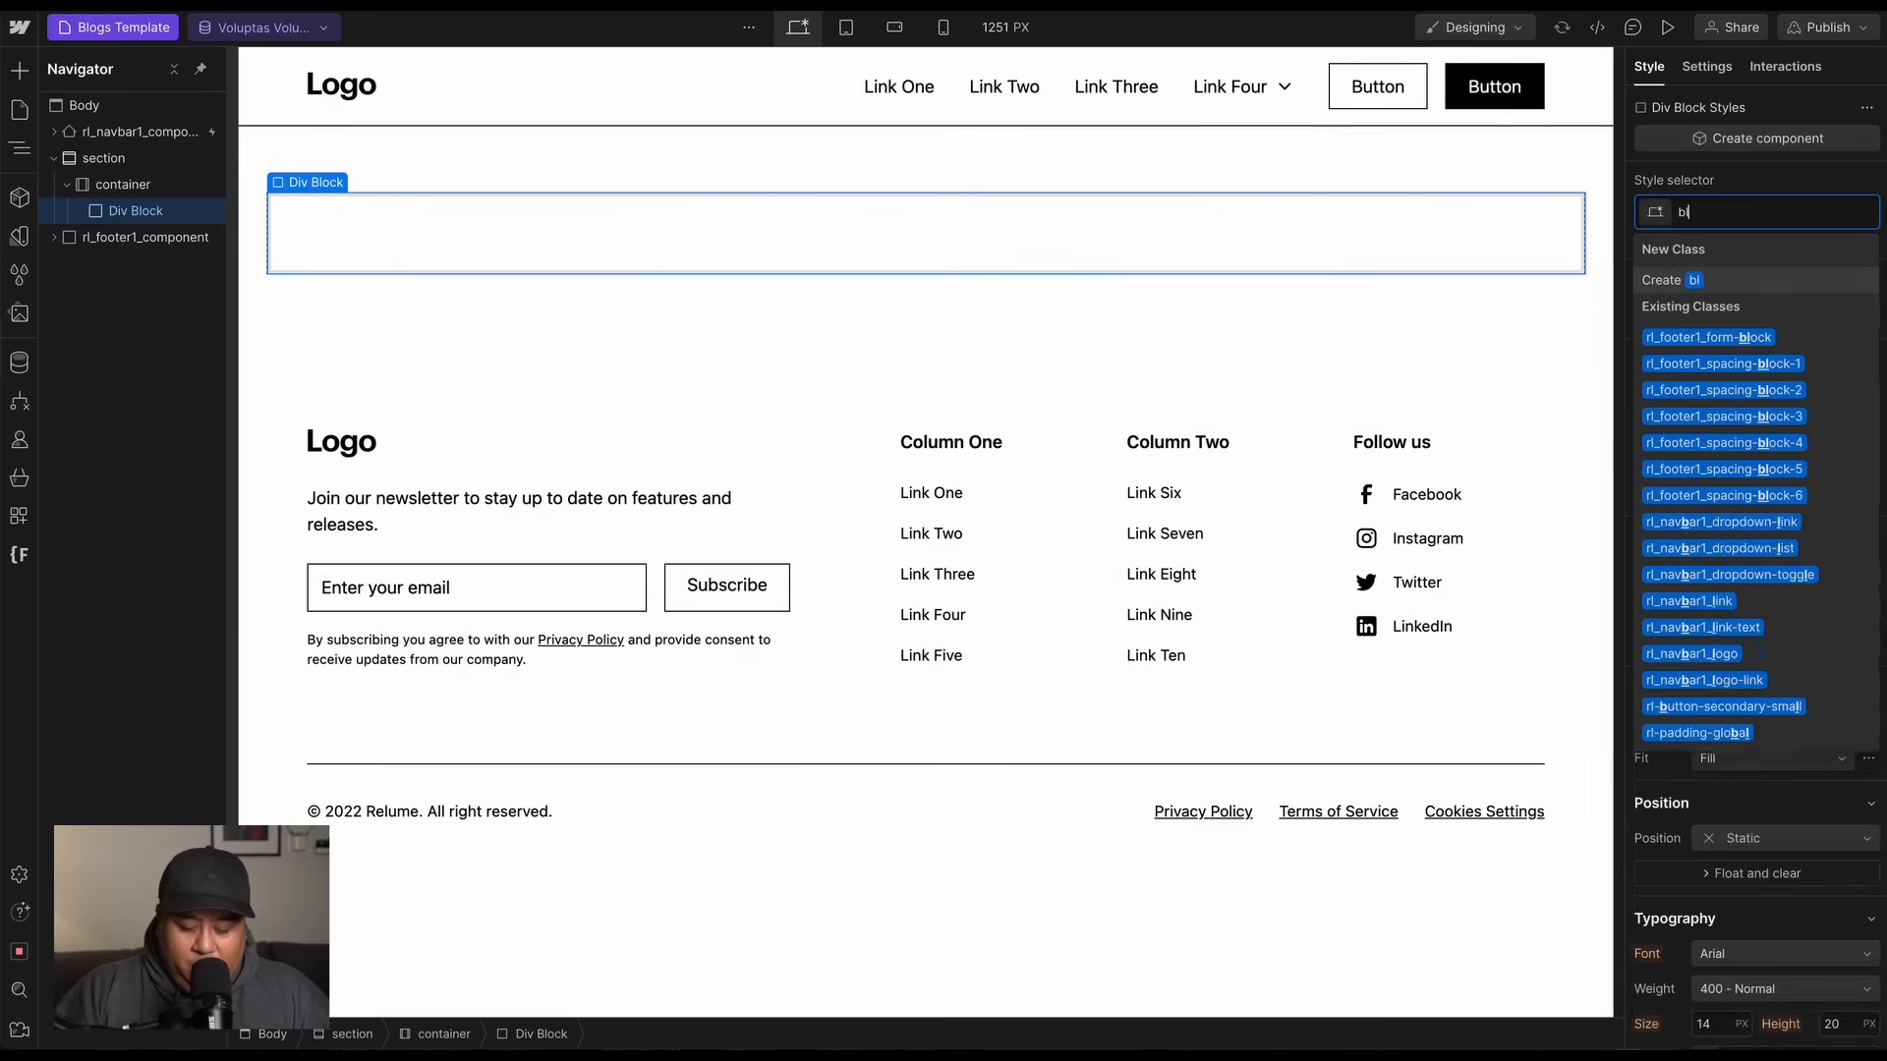
pyautogui.write('og-header')
pyautogui.press('Return')
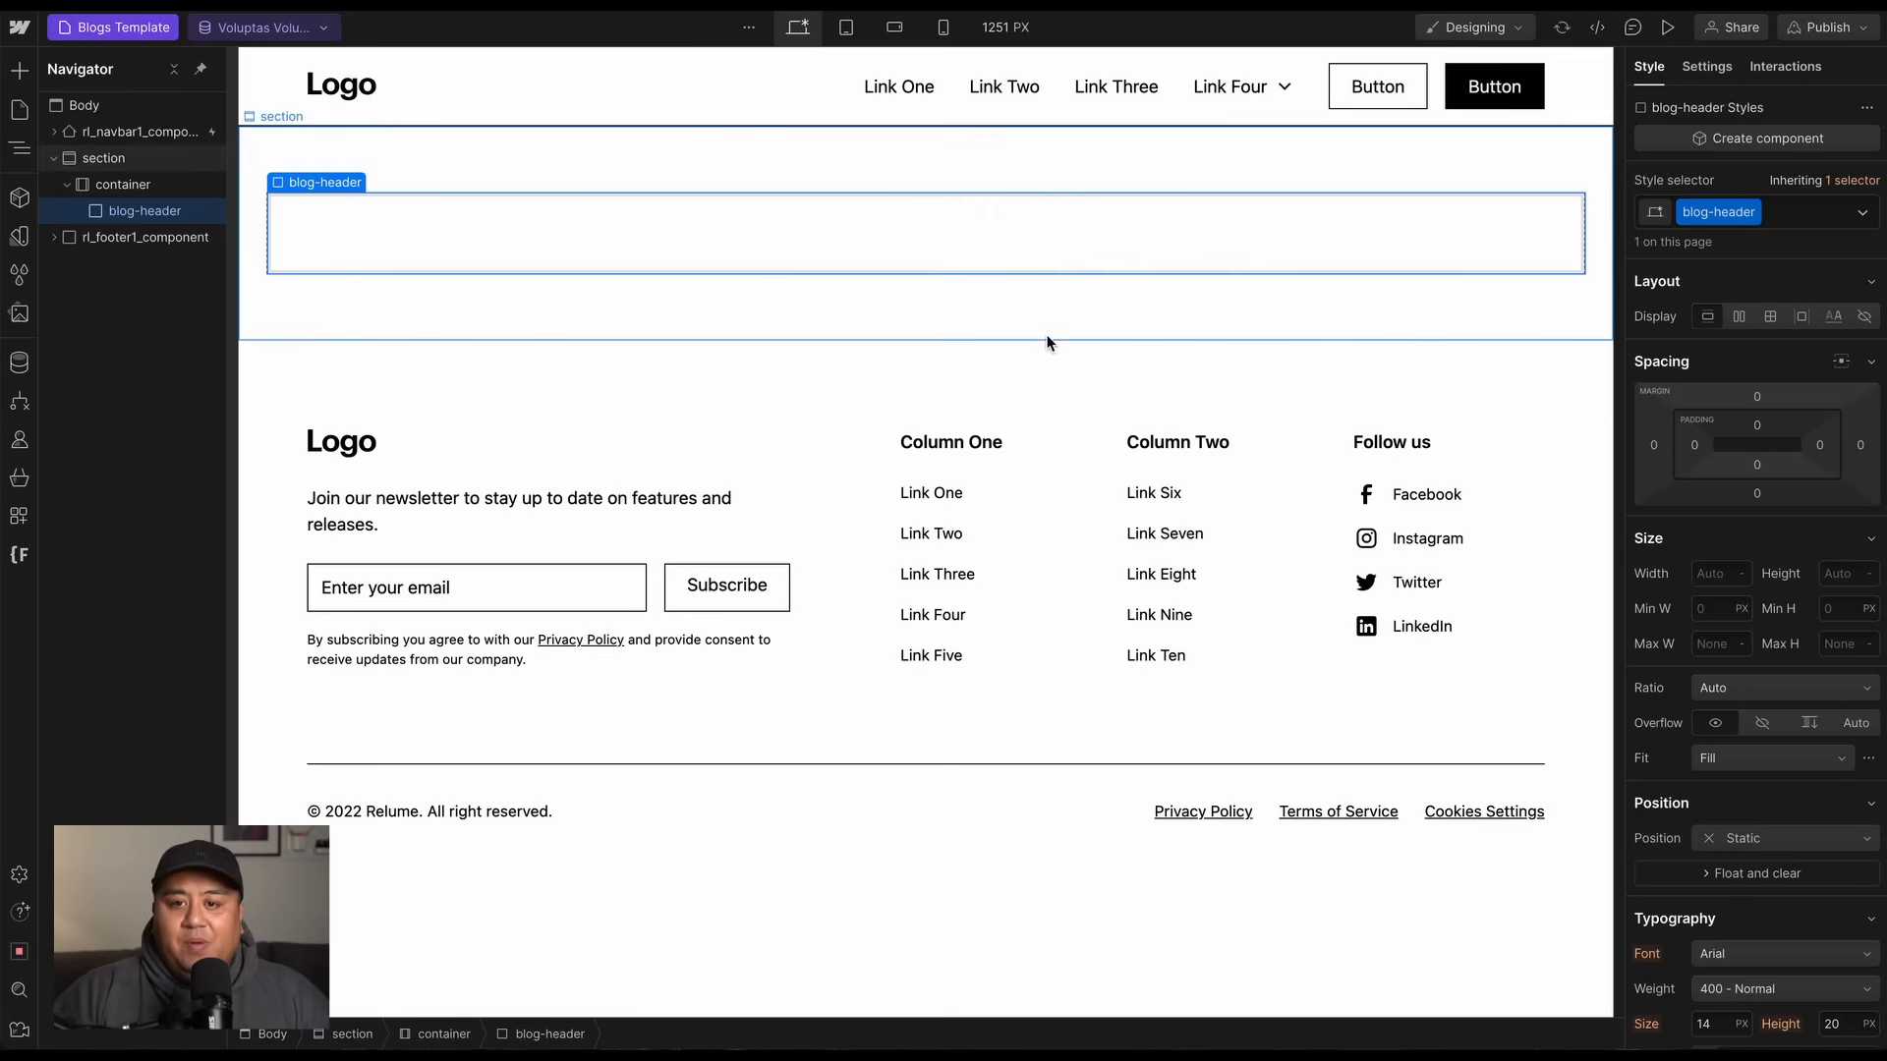
# Lay out blog-header as a horizontal flexbox with start alignment, space-between justification and a 36 px gap.
pyautogui.click(1740, 317)
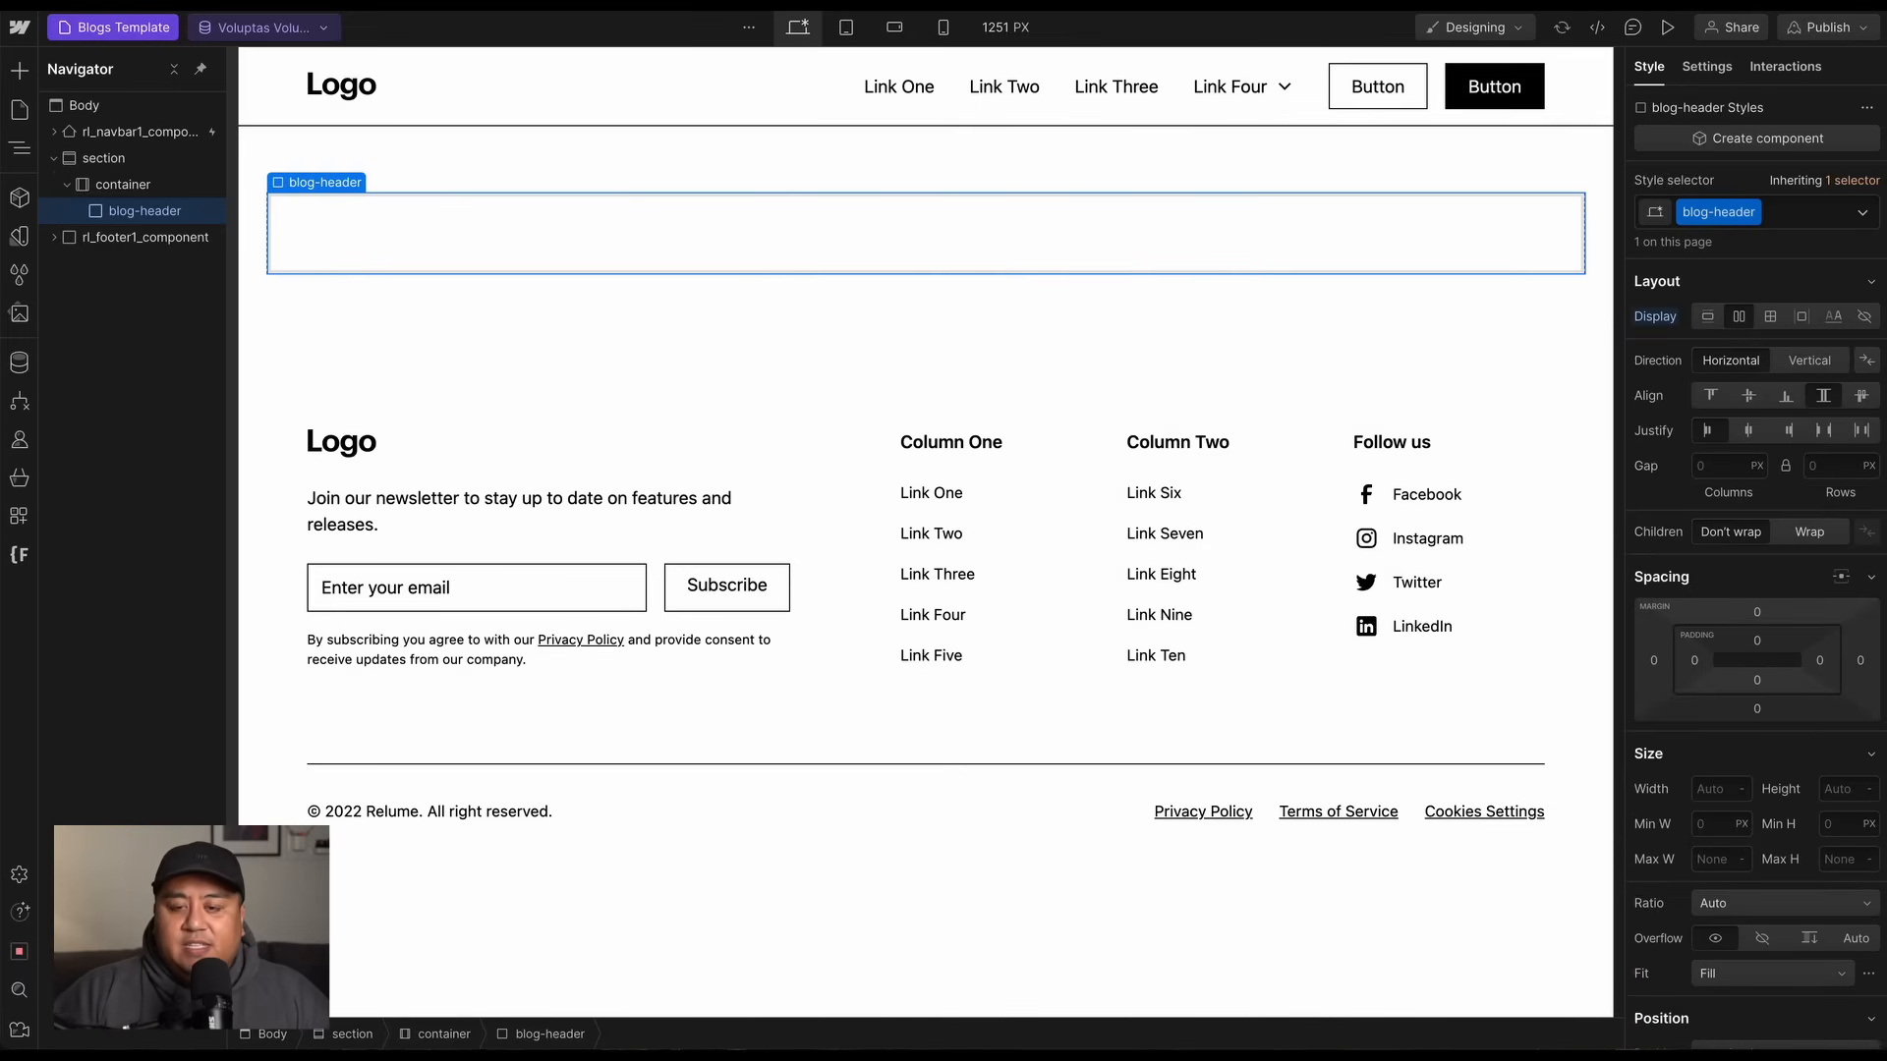
pyautogui.click(1711, 396)
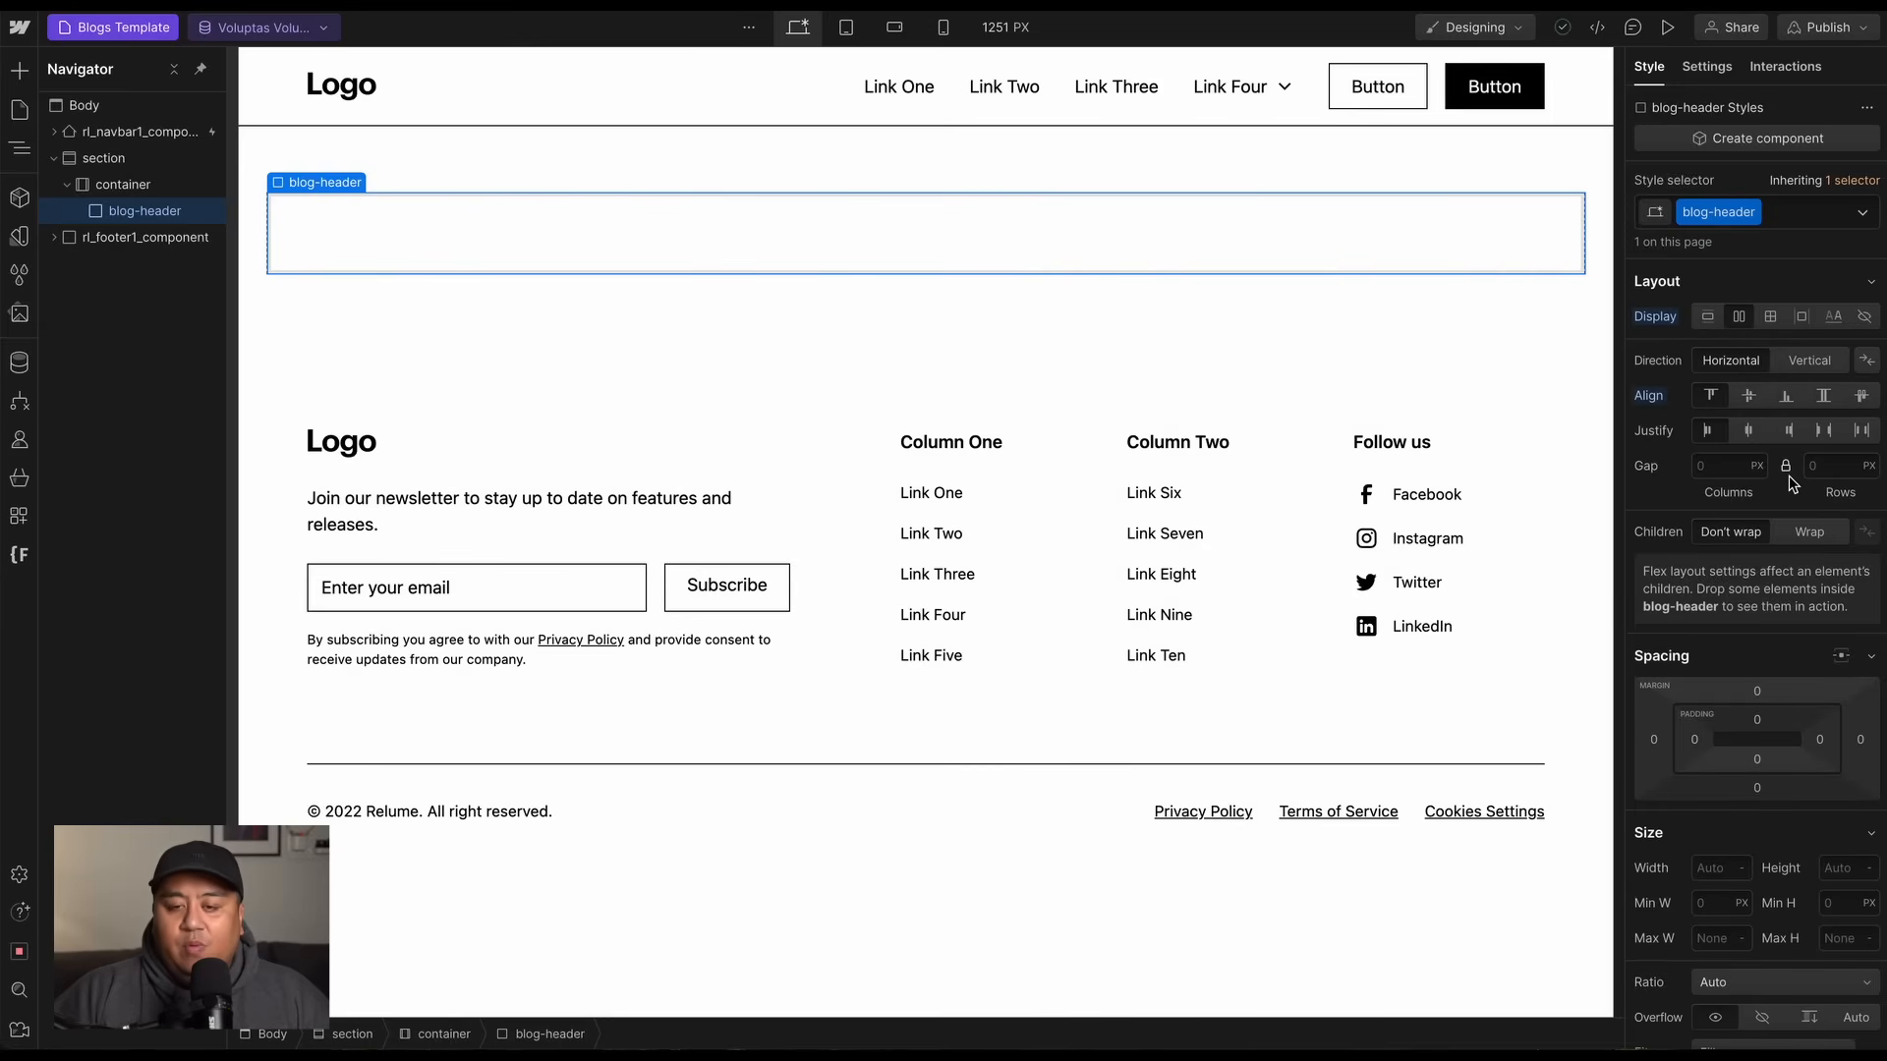
pyautogui.click(1720, 465)
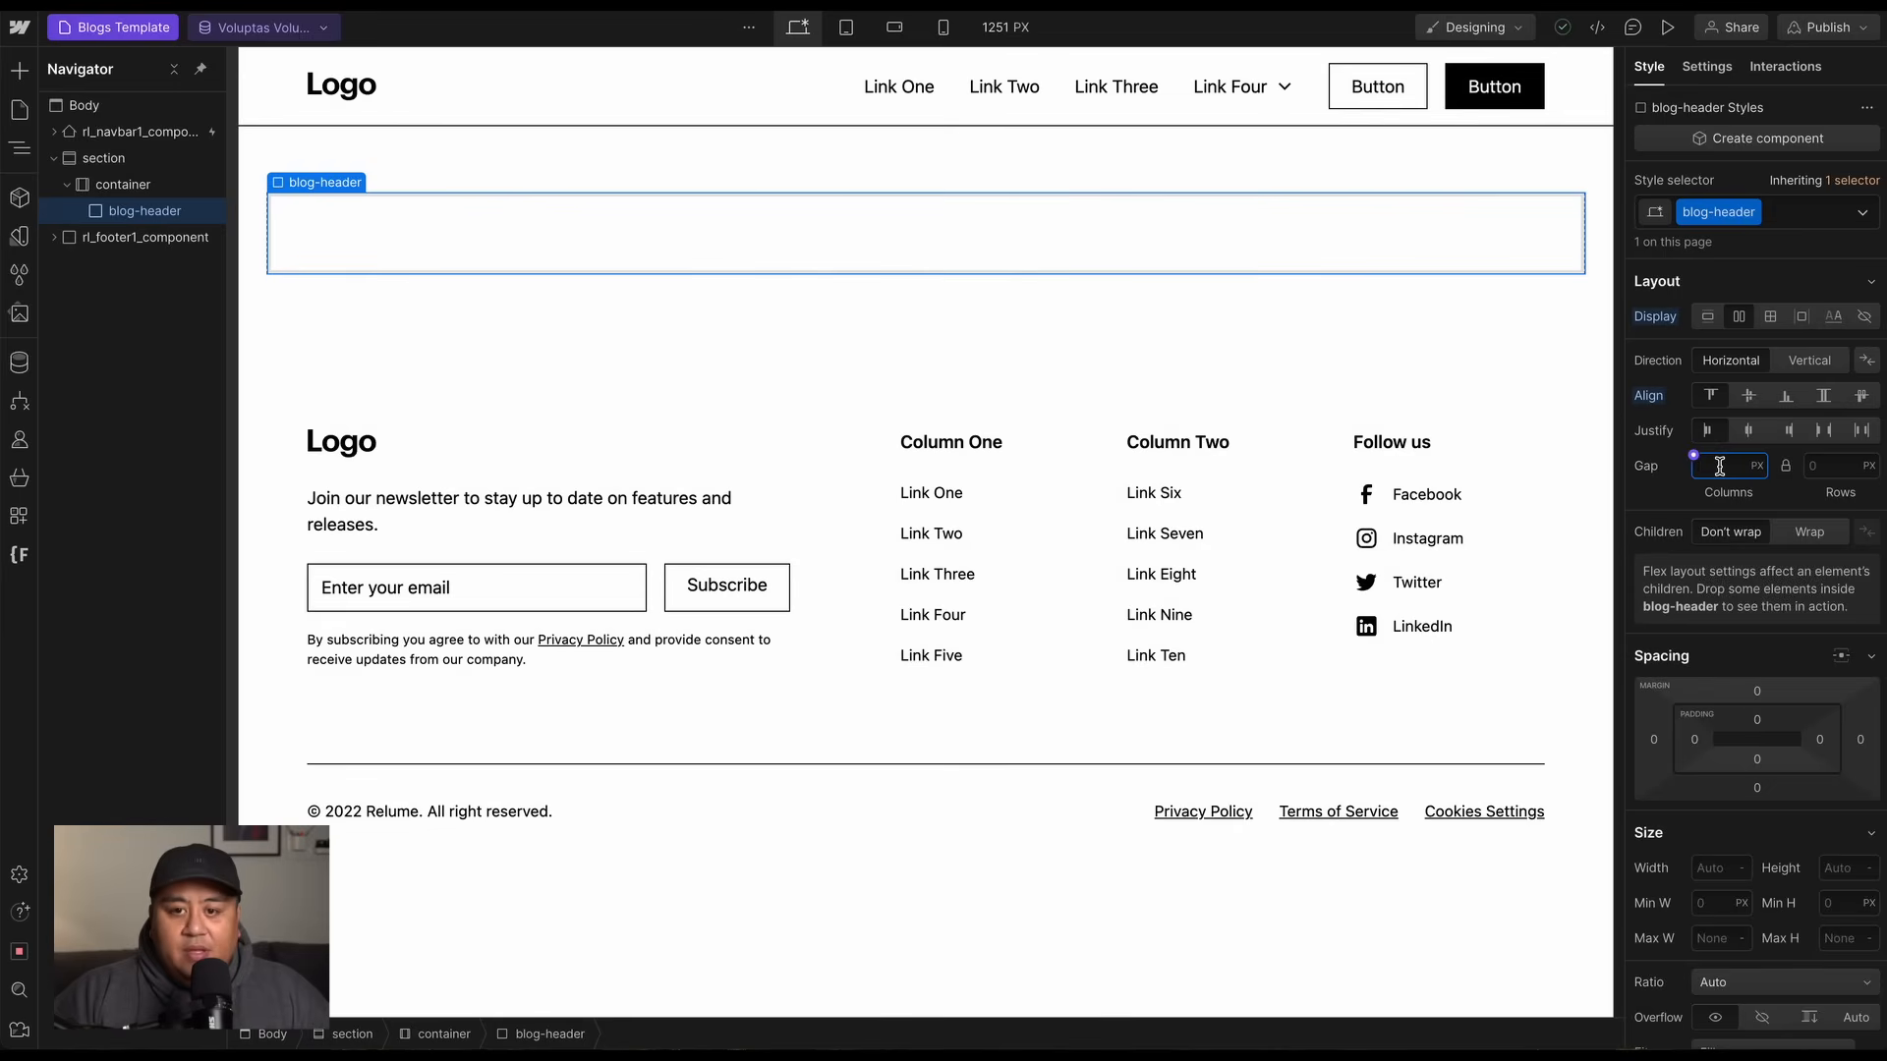
pyautogui.click(1824, 432)
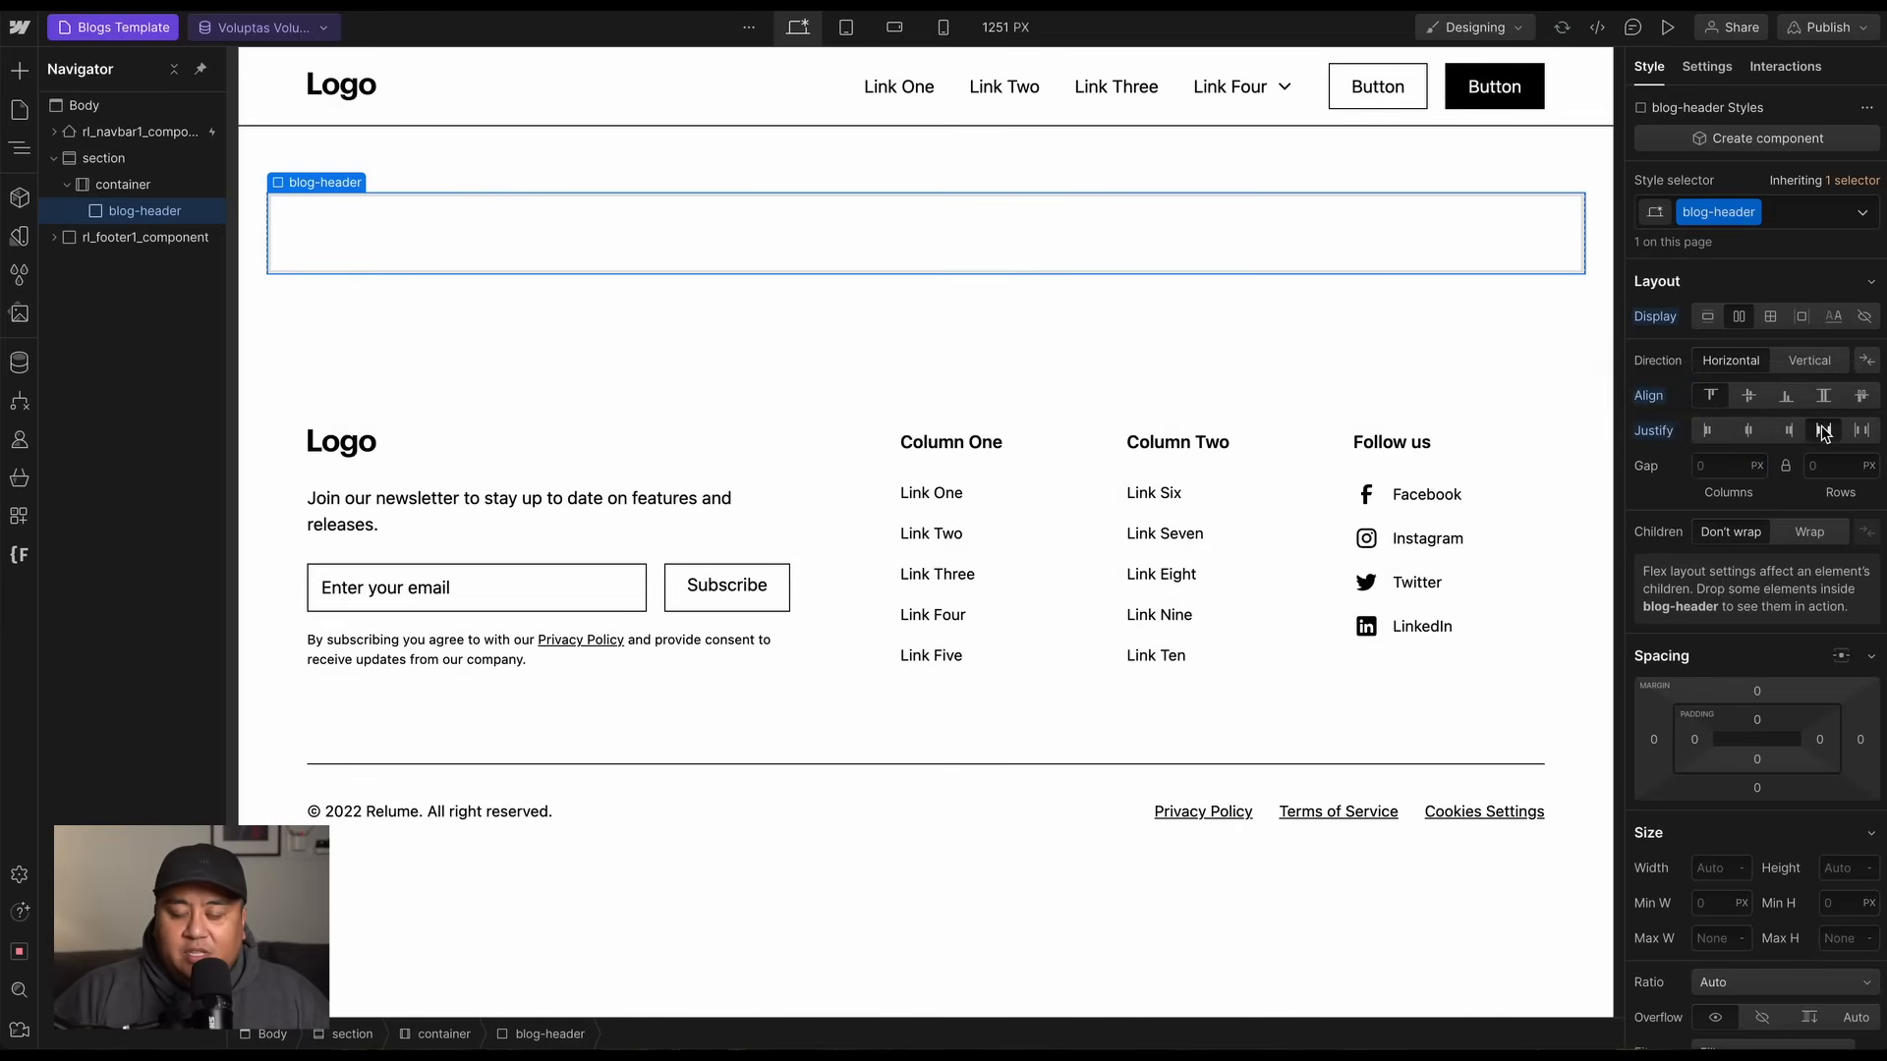
pyautogui.click(1717, 470)
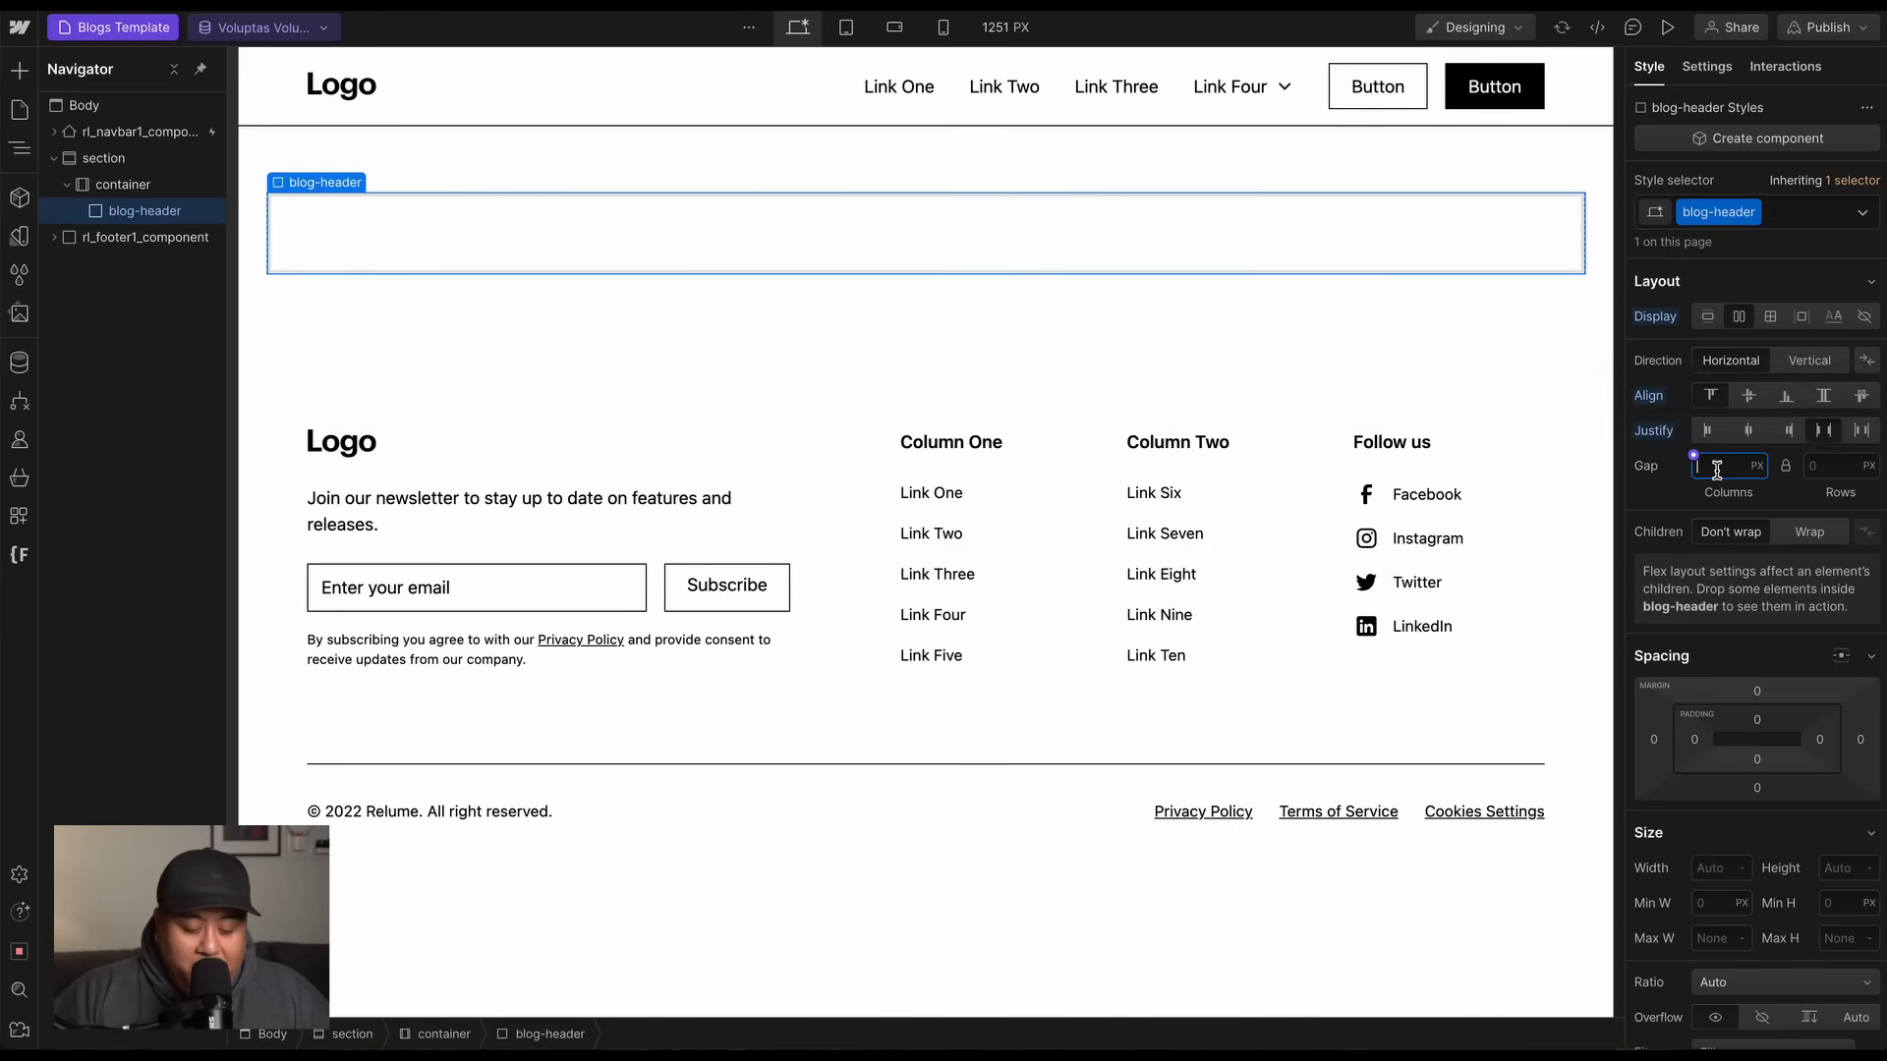
pyautogui.write('36')
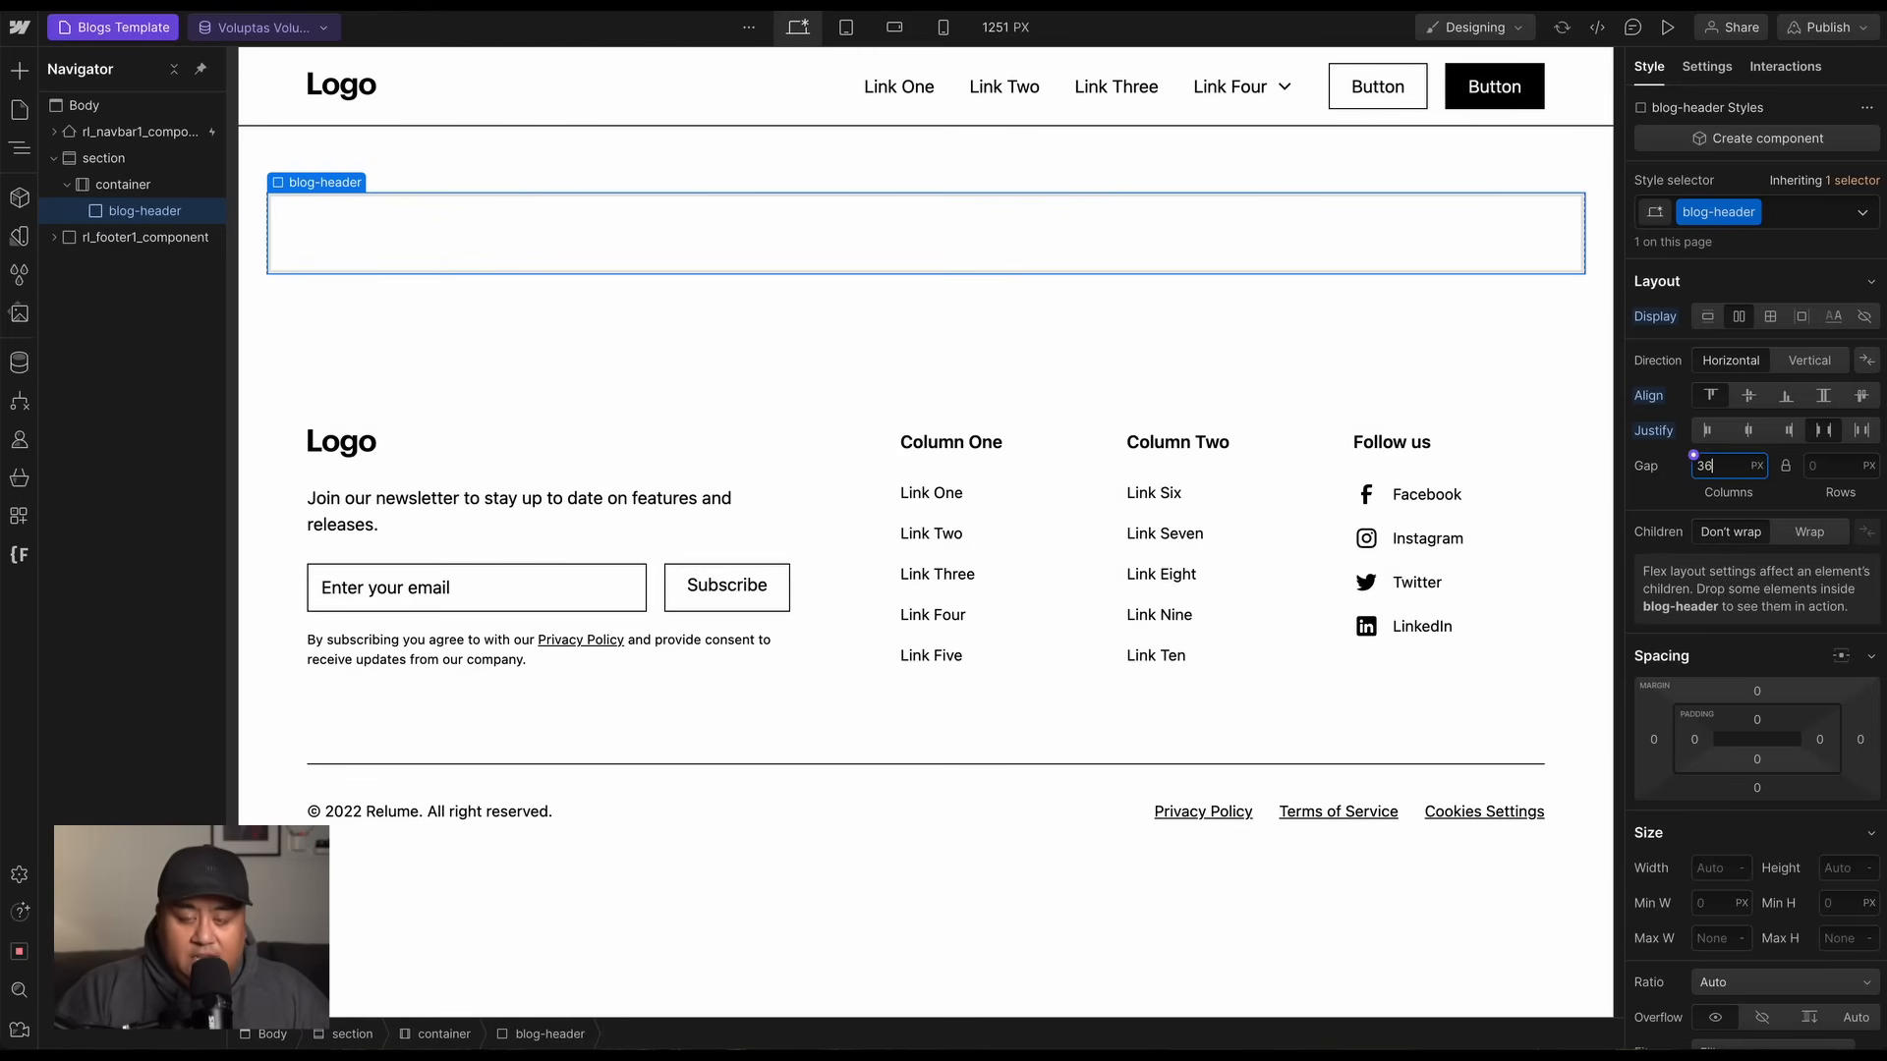
pyautogui.press('Return')
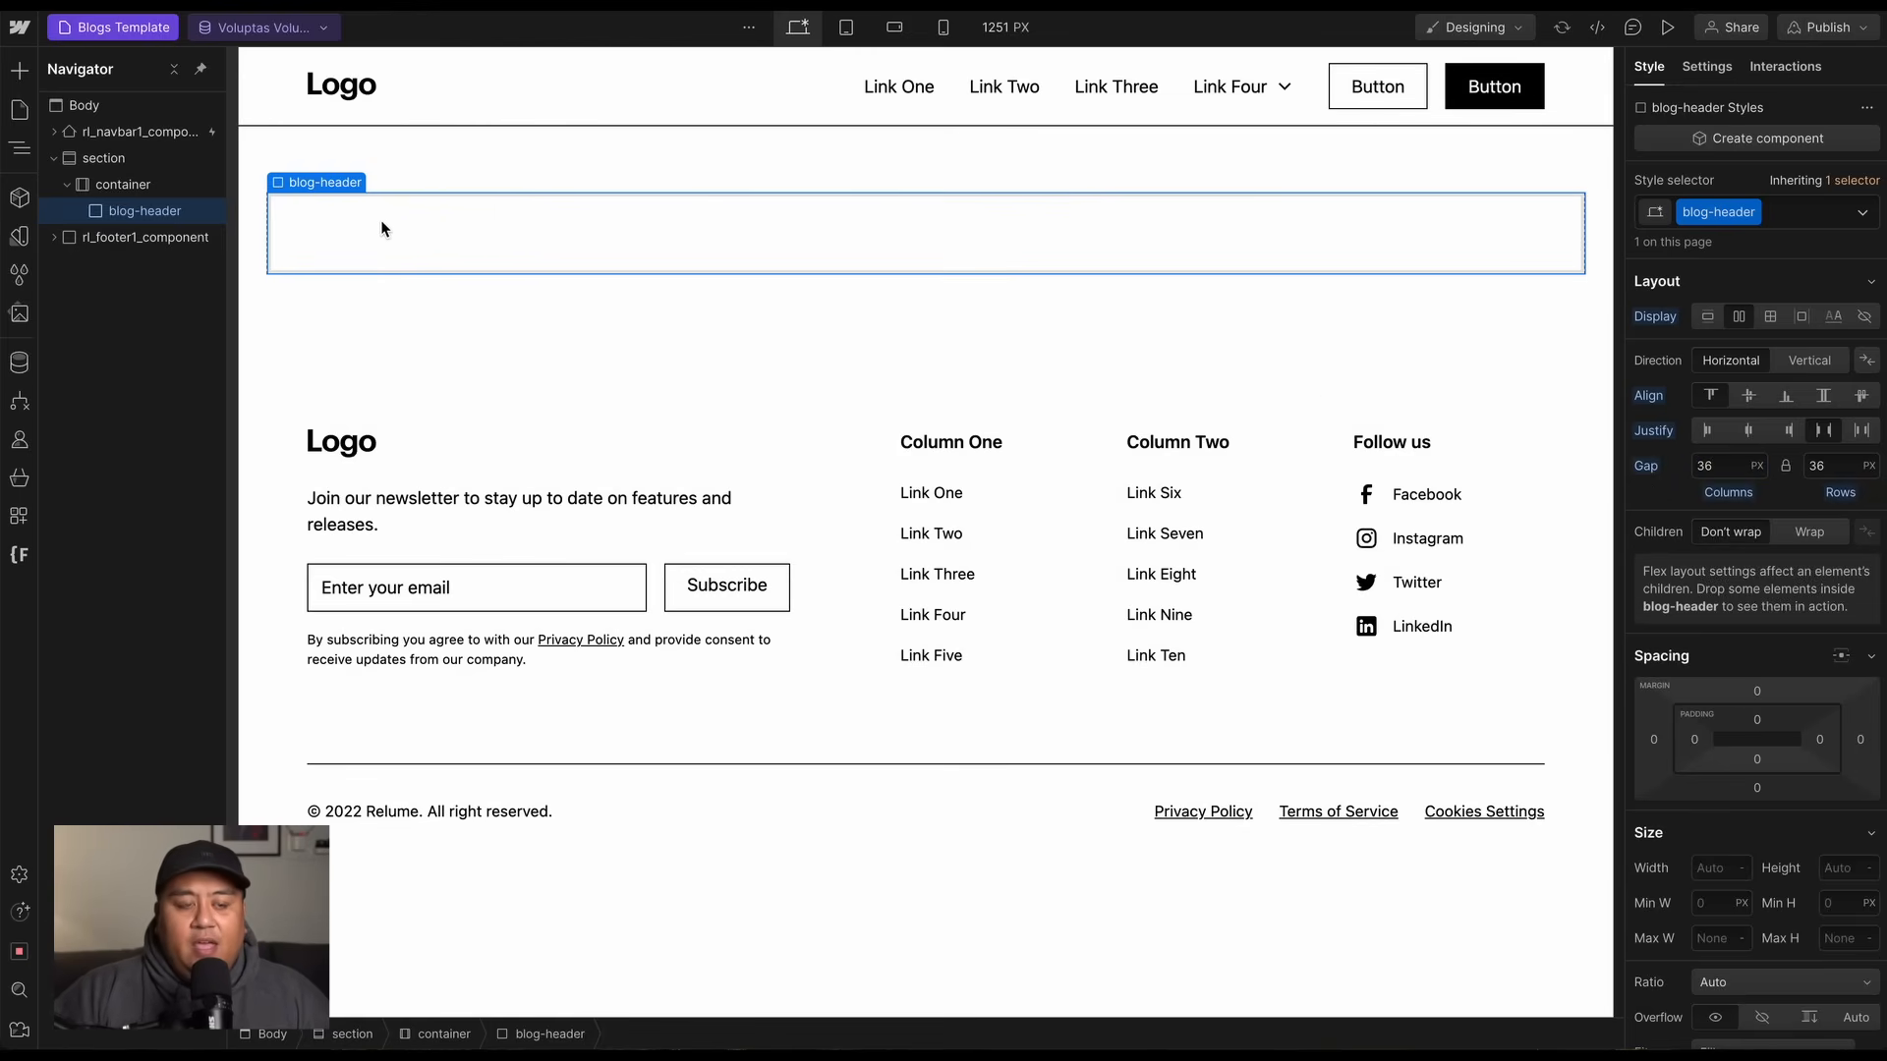
# Insert an H1 Heading element inside blog-header.
pyautogui.hotkey('ctrl', 'k')
pyautogui.write('he')
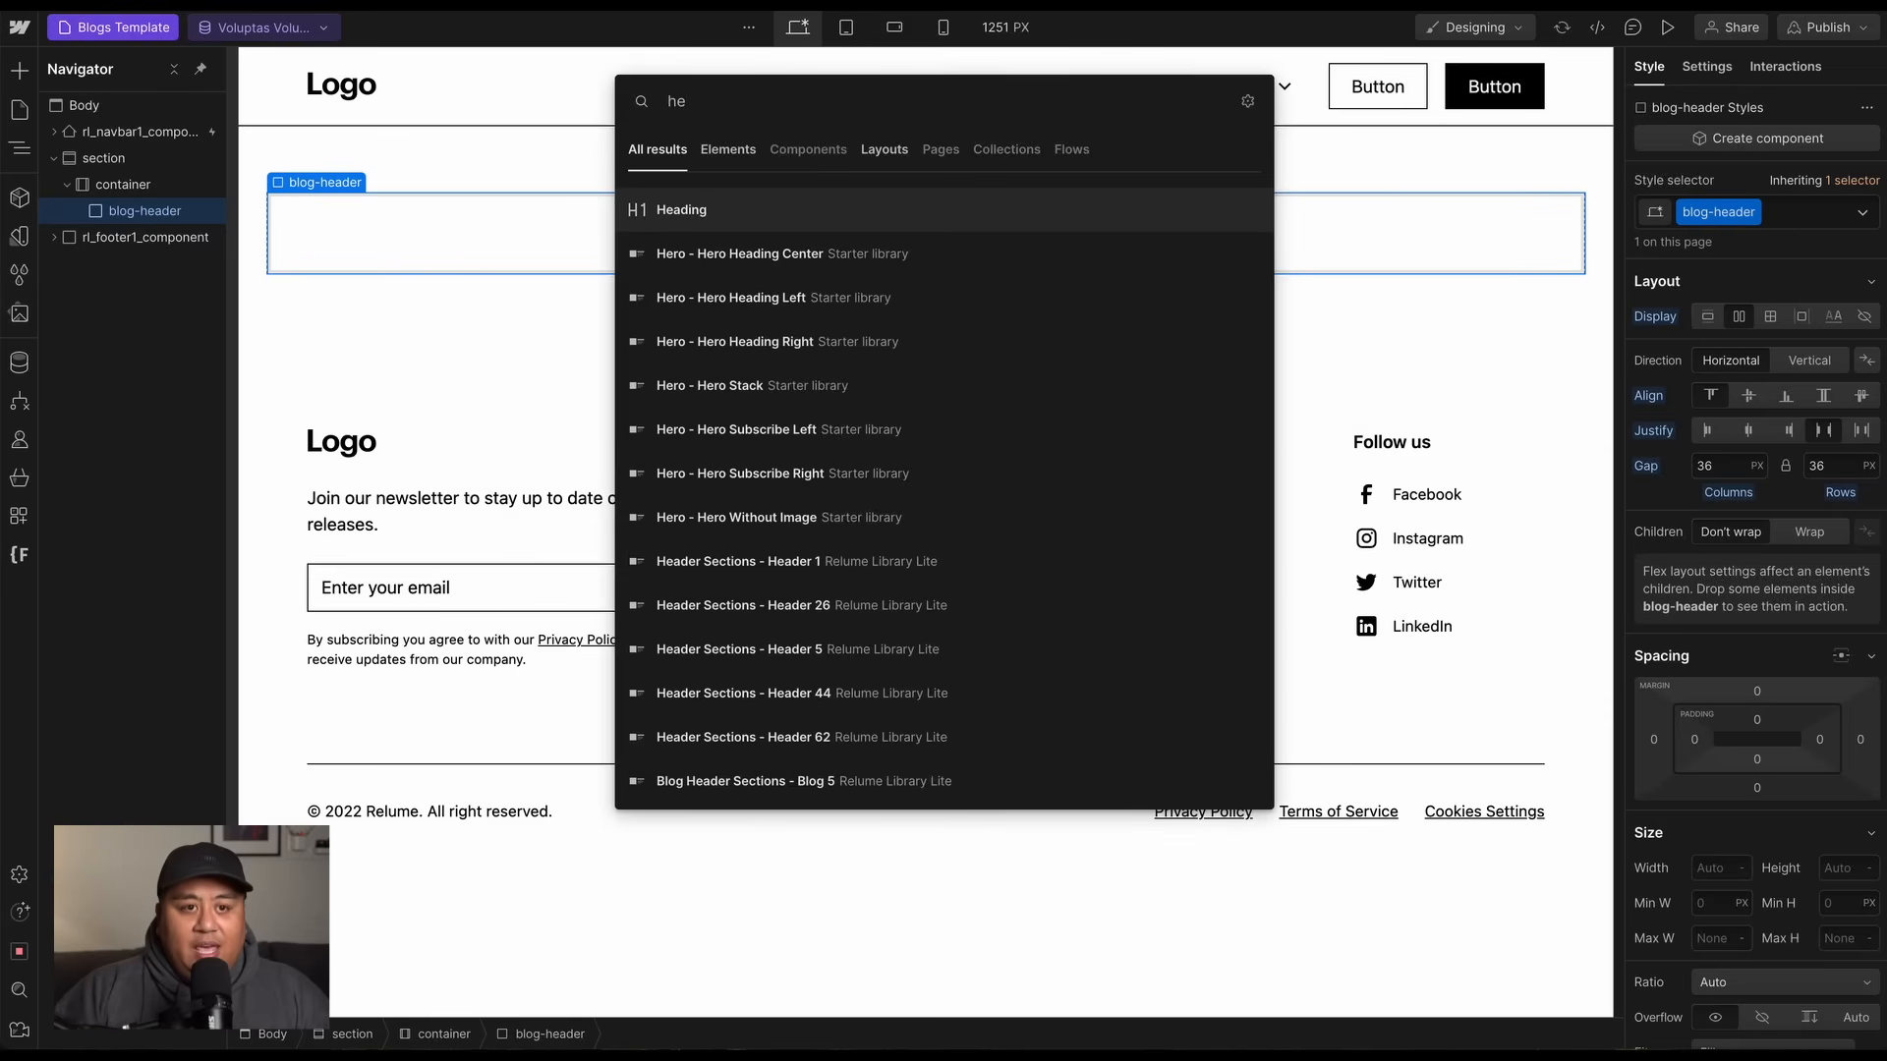
pyautogui.press('Return')
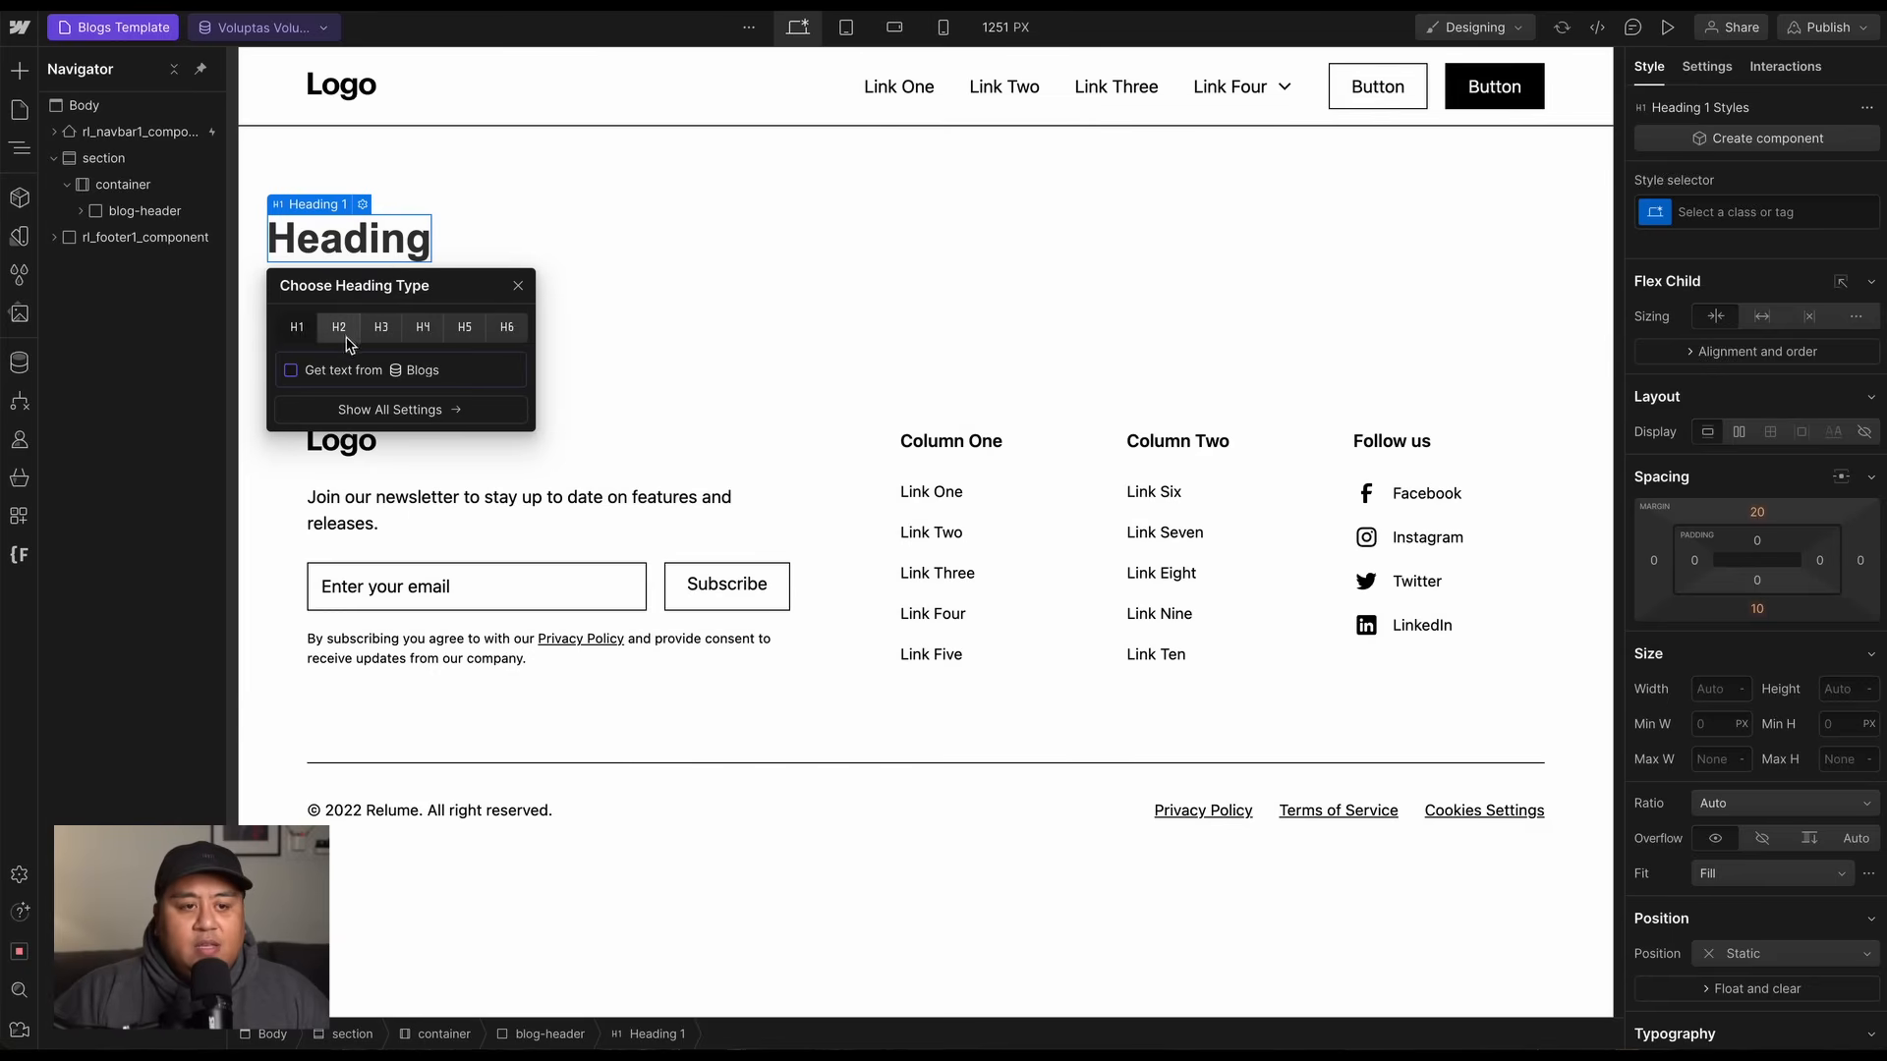
pyautogui.hotkey('ctrl', 'k')
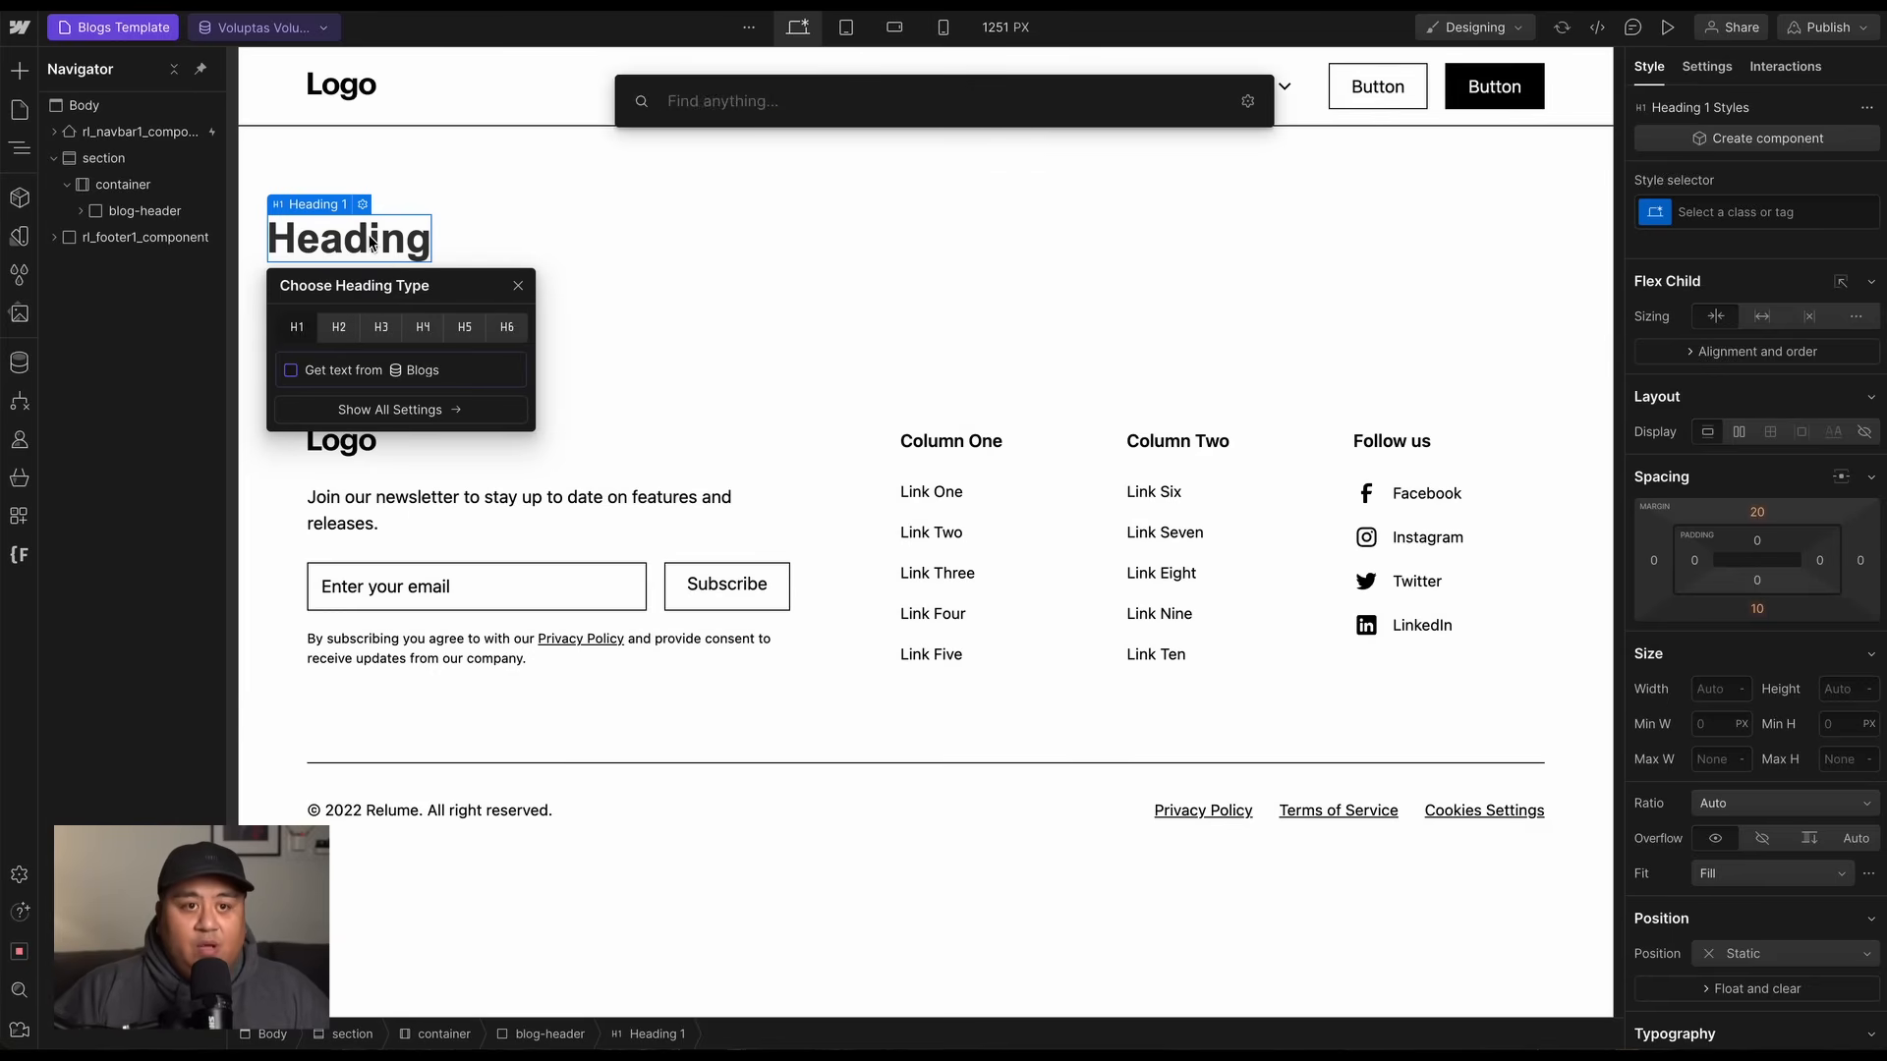
pyautogui.write('par')
pyautogui.press('Return')
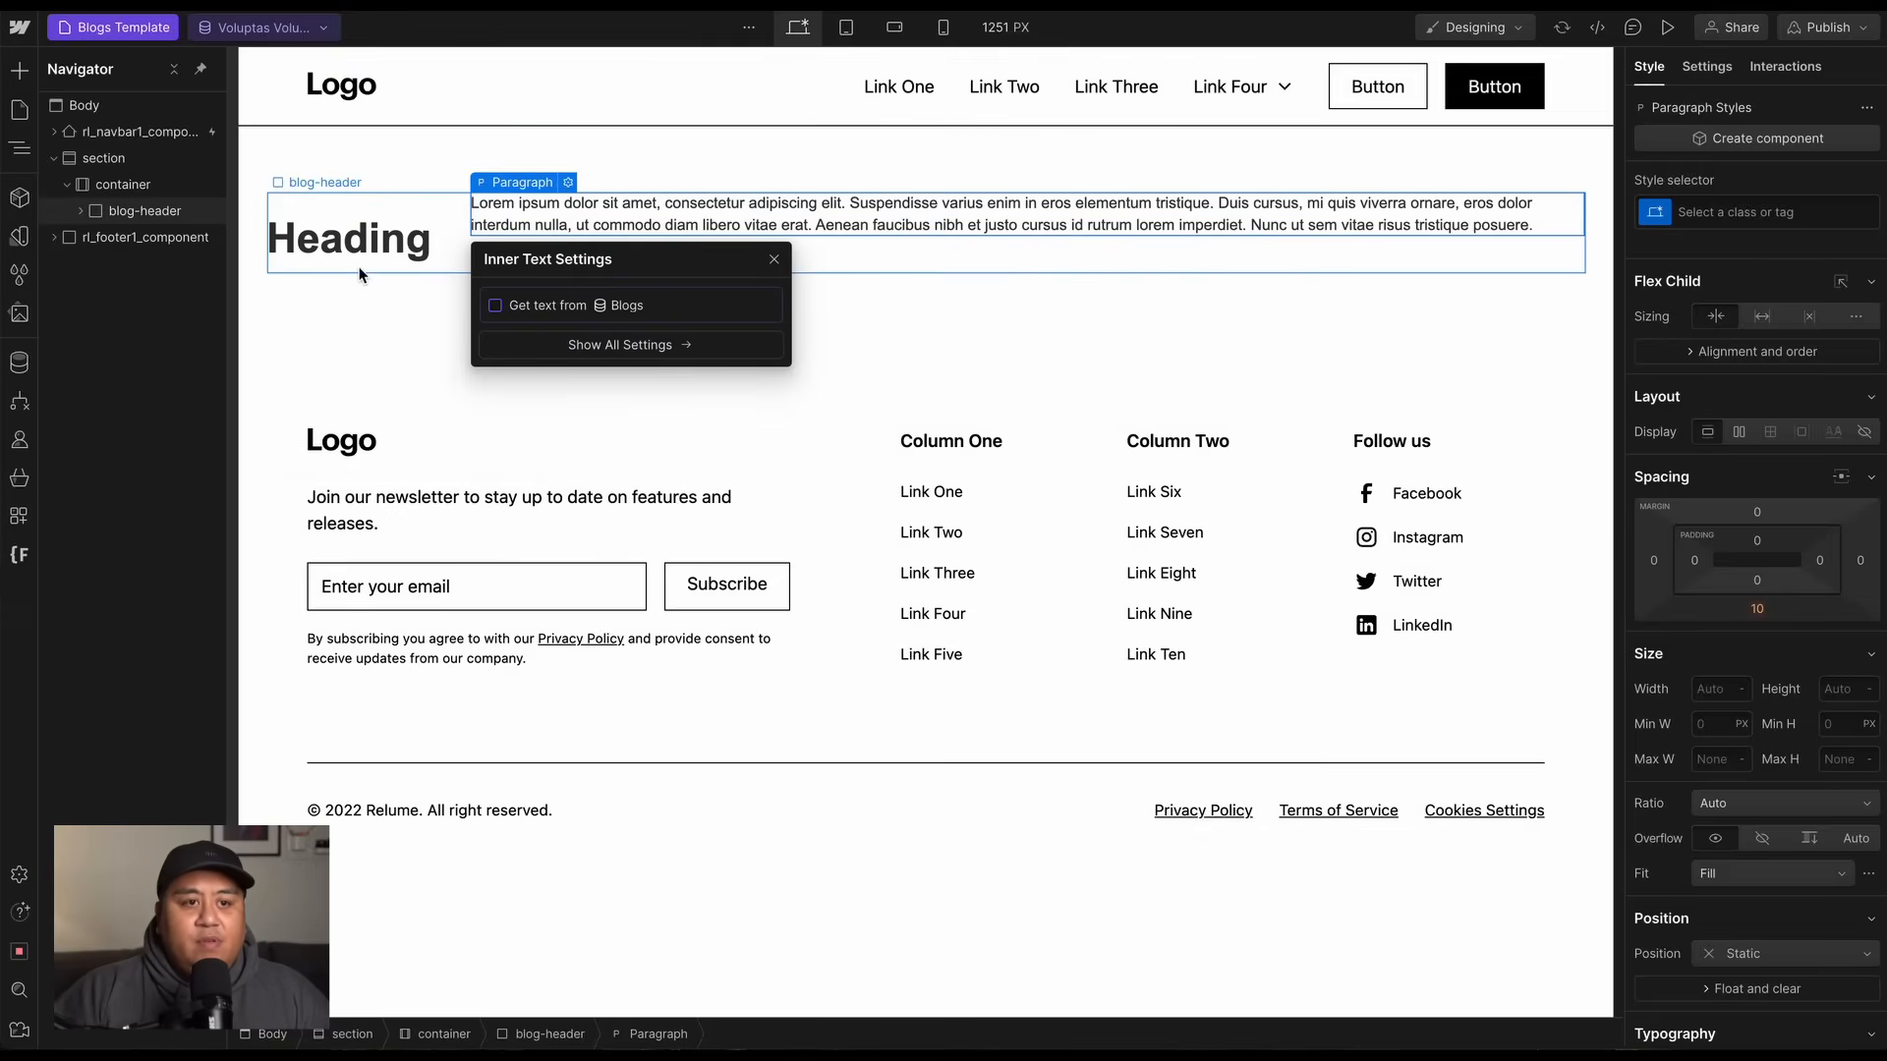
pyautogui.click(84, 212)
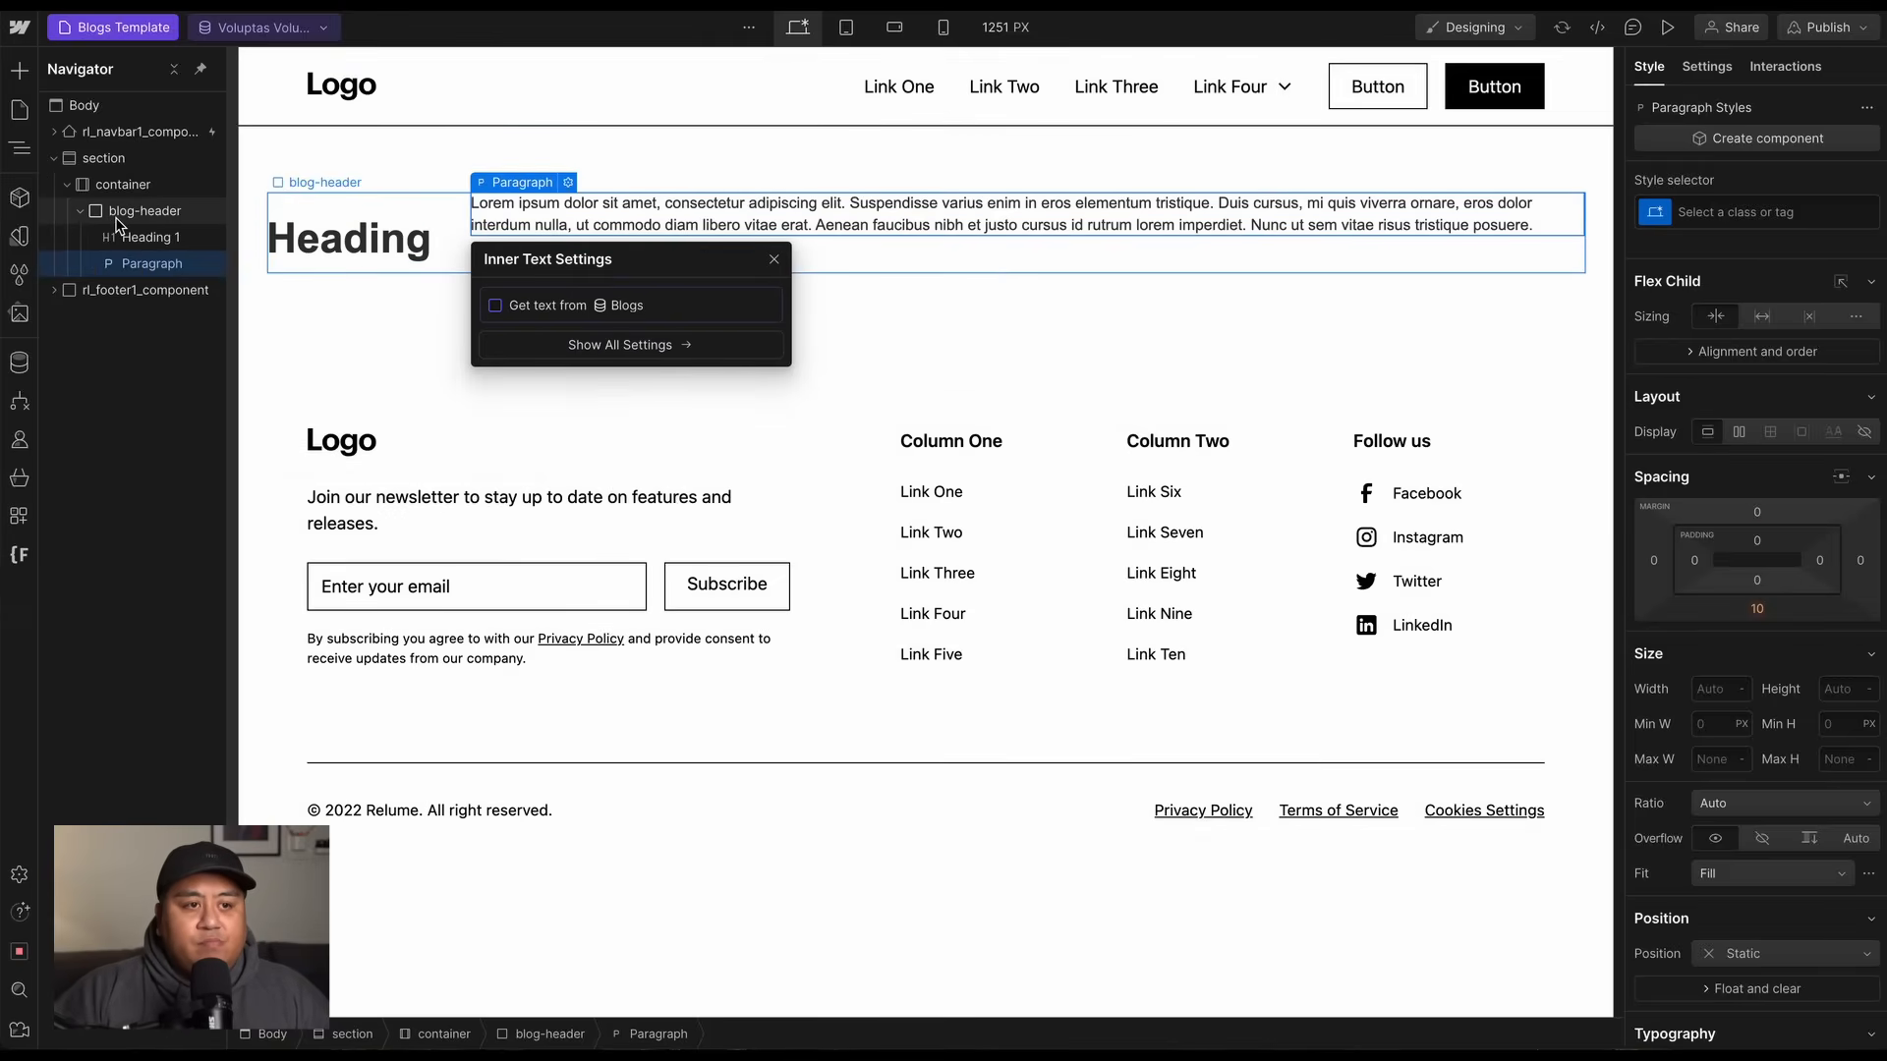
pyautogui.press('Delete')
# Insert a Div Block inside blog-header and place it above the heading.
pyautogui.click(125, 215)
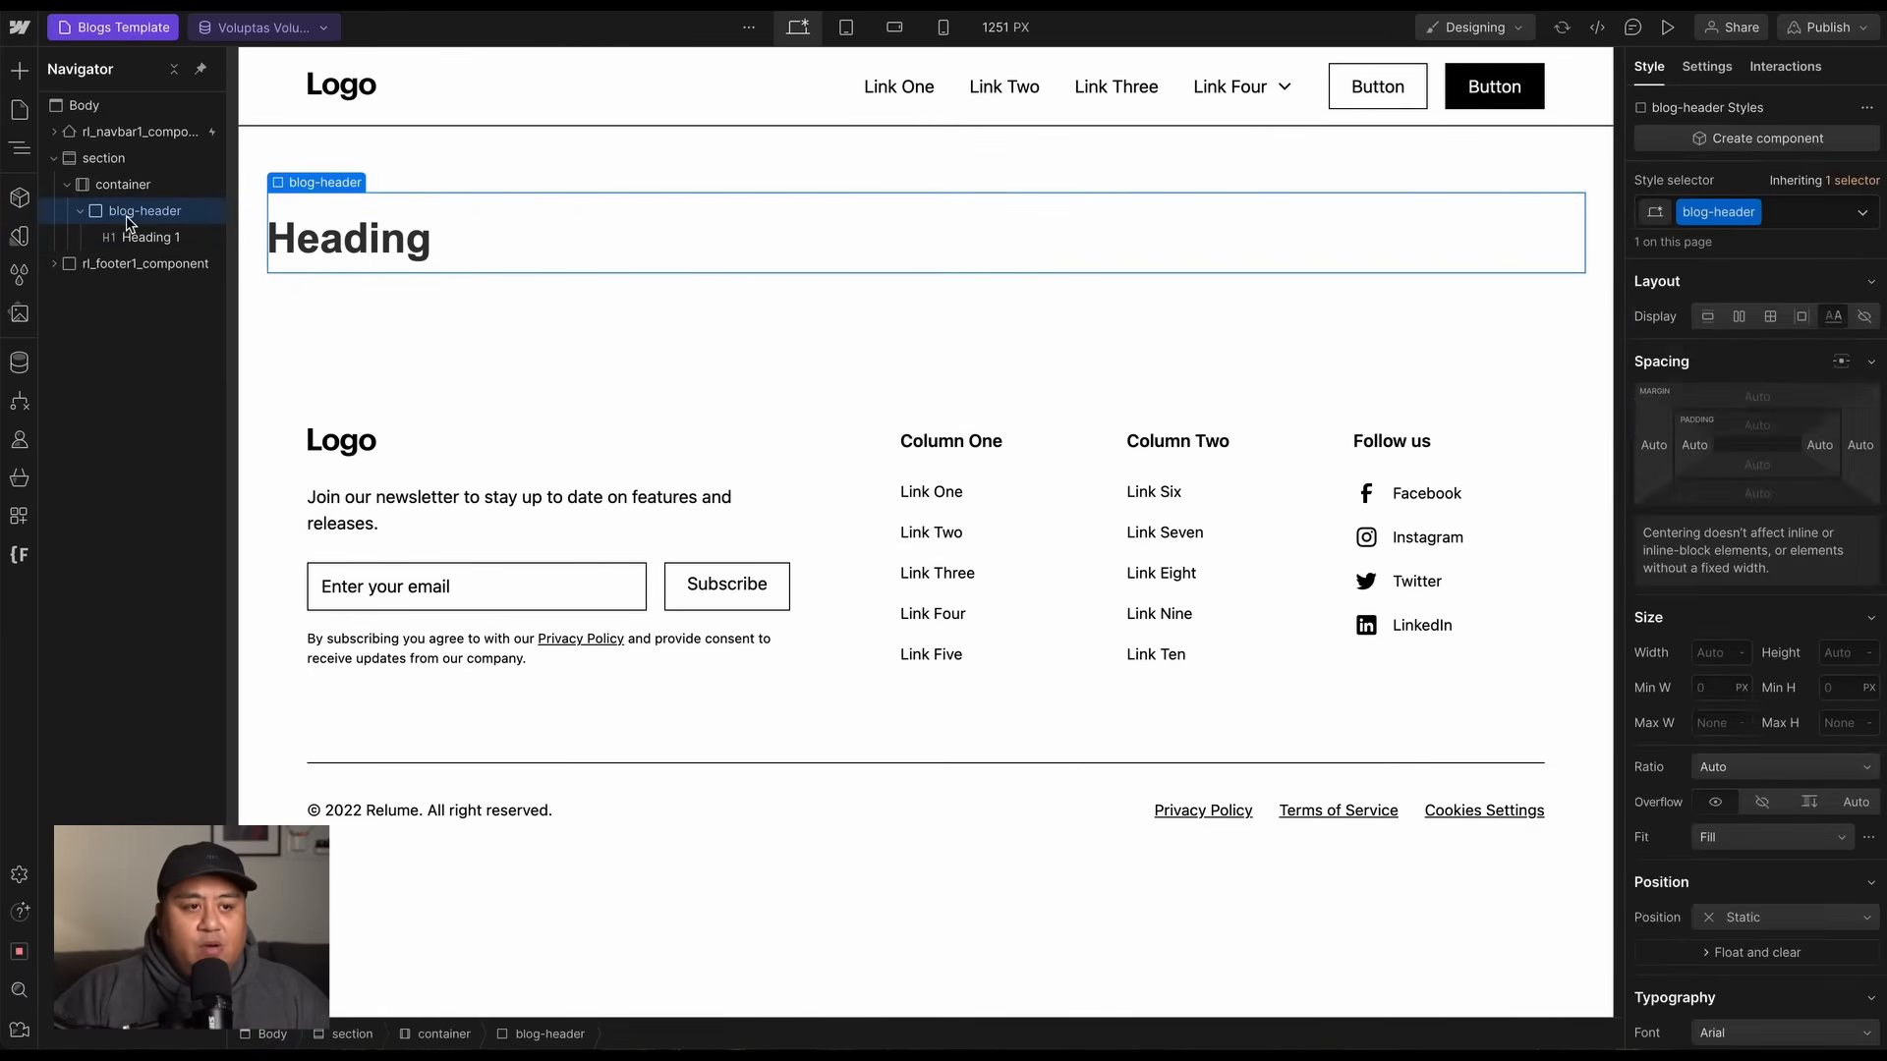
pyautogui.hotkey('ctrl', 'e')
pyautogui.write('div')
pyautogui.press('Return')
pyautogui.moveTo(139, 263); pyautogui.dragTo(141, 234)
# Give the div block above the heading the class wrapper and move the heading inside it.
pyautogui.hotkey('ctrl', 'Return')
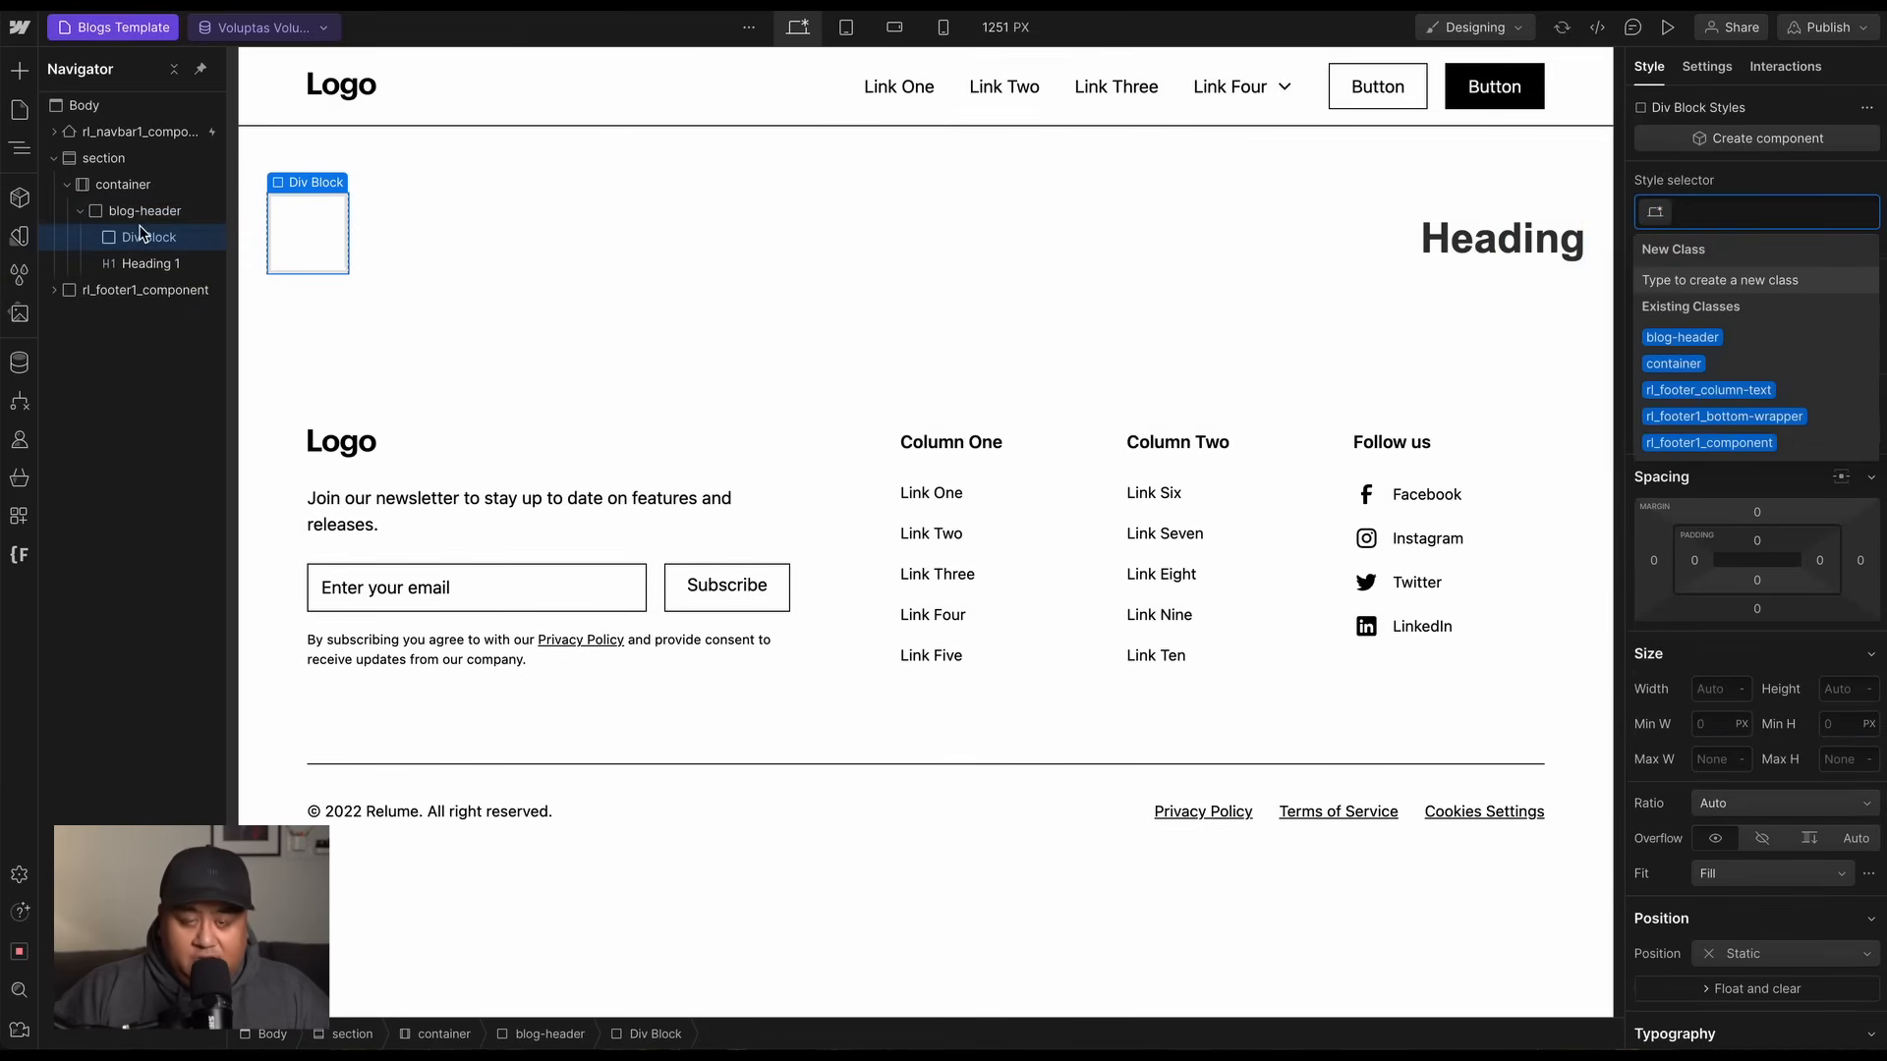
pyautogui.write('wrapper')
pyautogui.press('Return')
pyautogui.moveTo(139, 263); pyautogui.dragTo(140, 245)
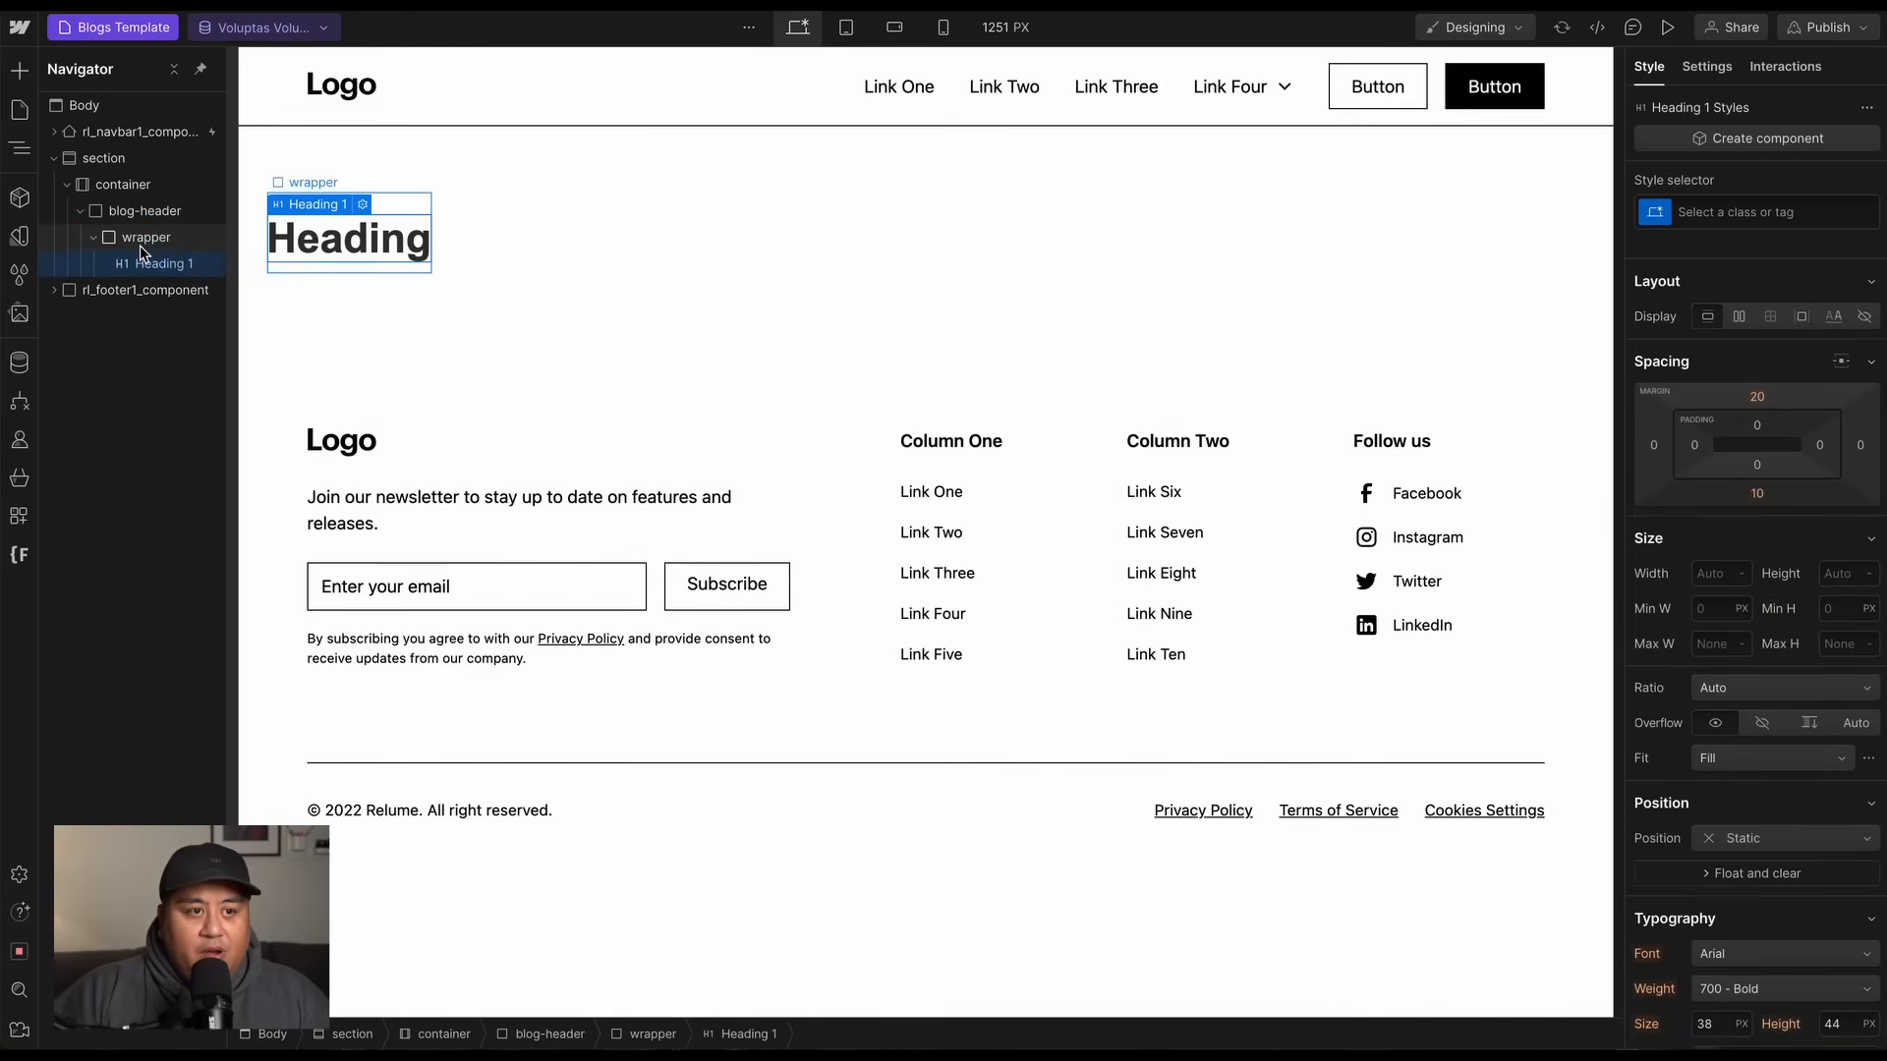
# Insert a Paragraph element inside the wrapper, below the heading.
pyautogui.click(142, 247)
pyautogui.hotkey('ctrl', 'k')
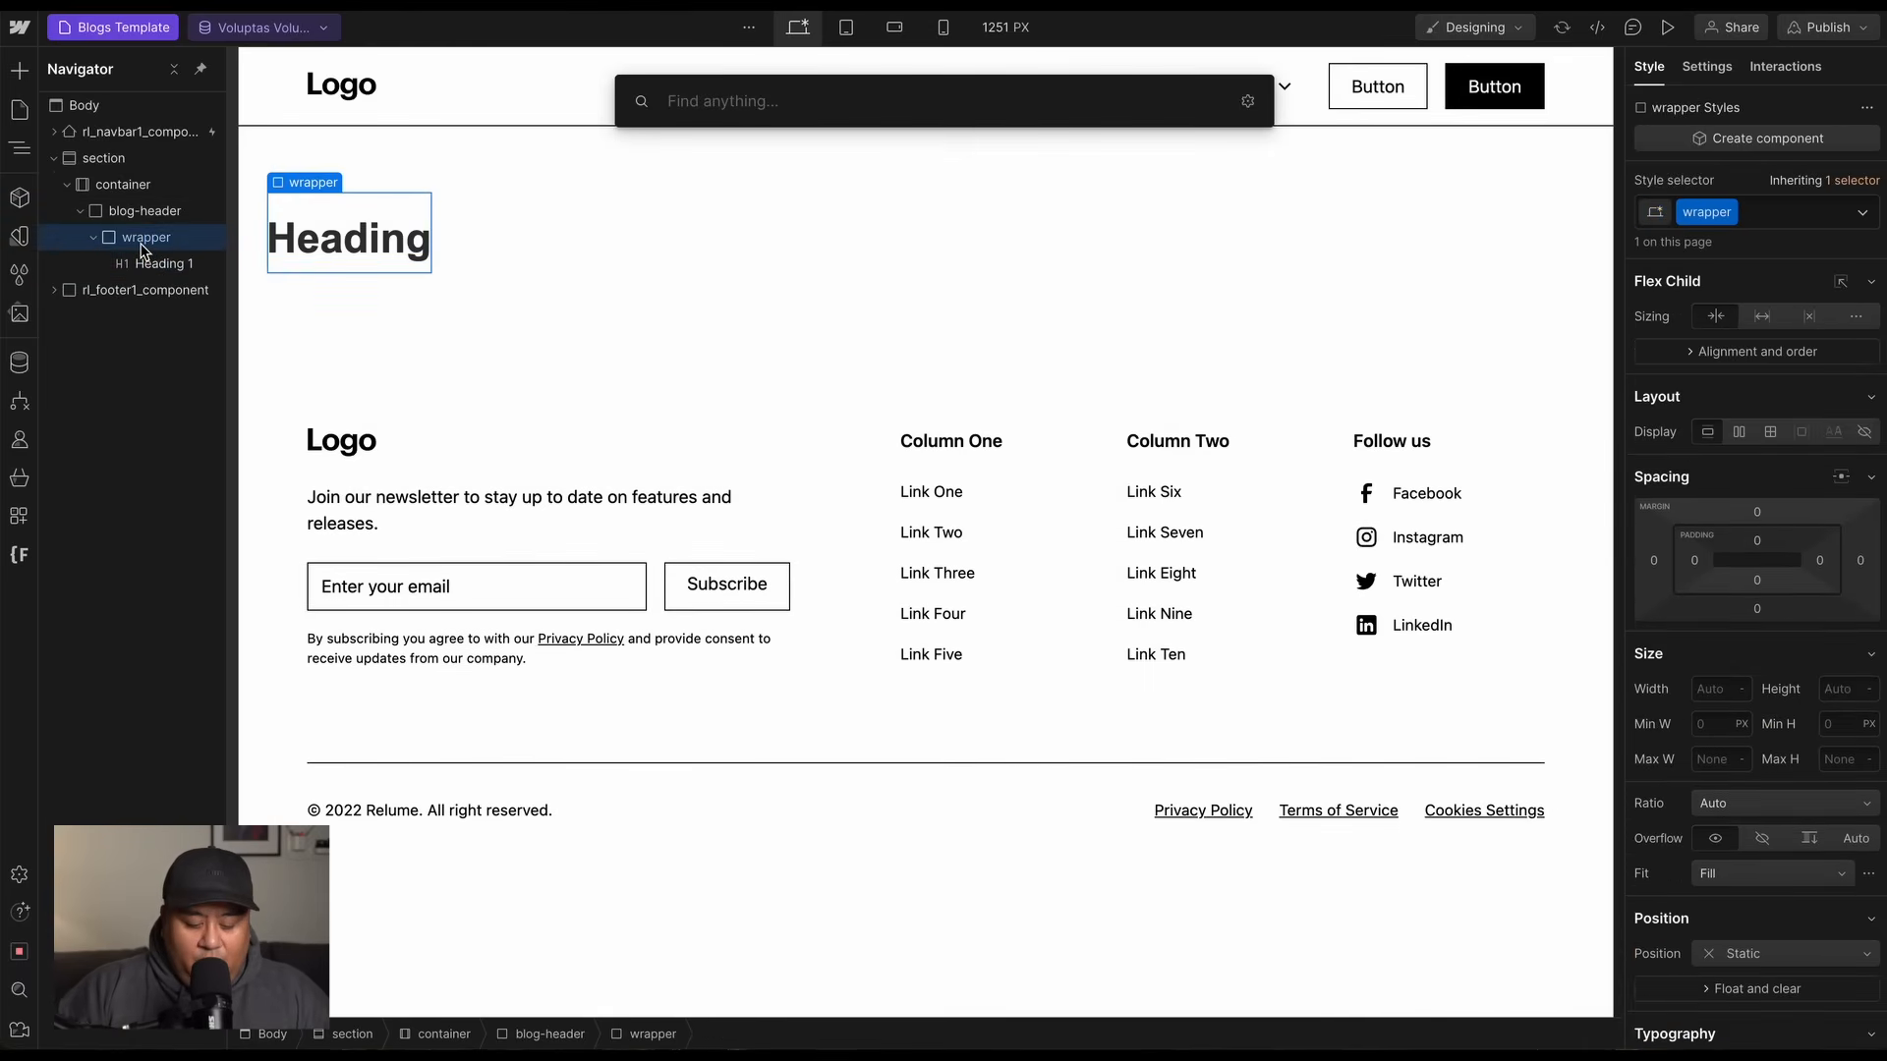
pyautogui.write('par')
pyautogui.press('Return')
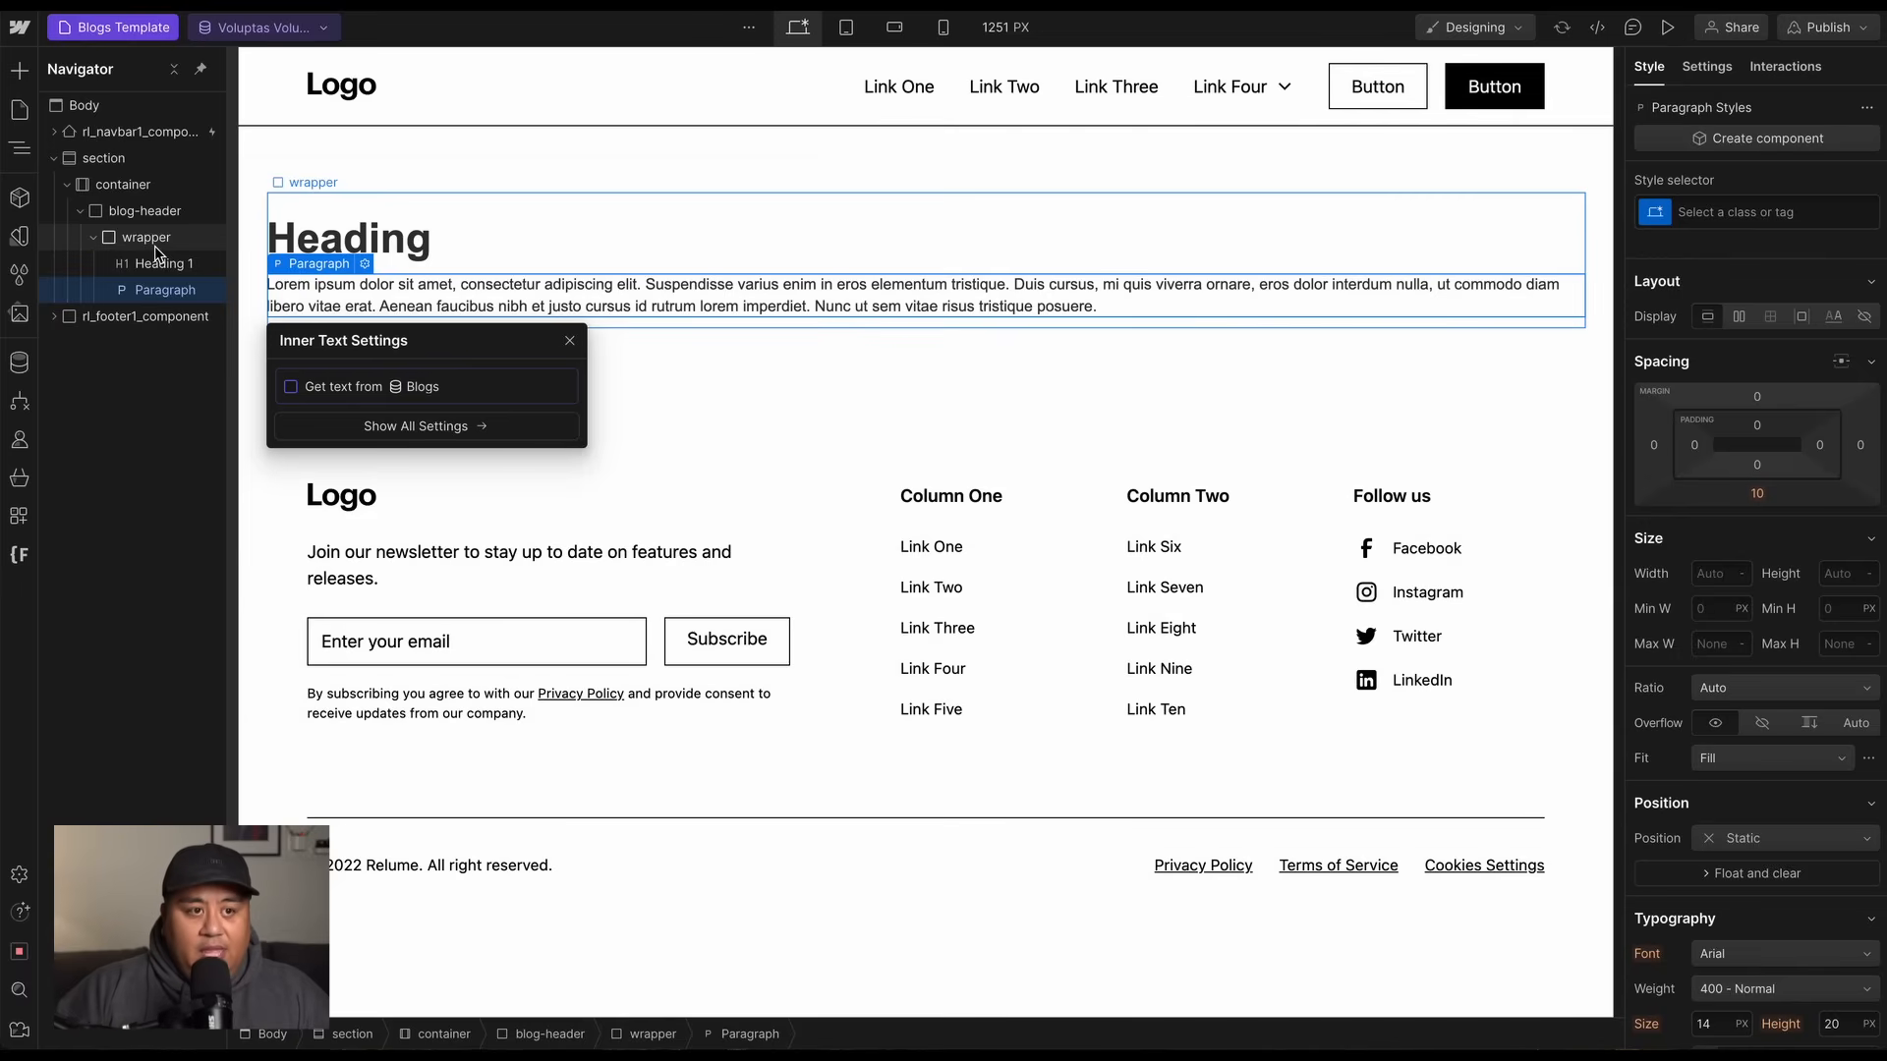
# Insert a Div Block inside the wrapper, below the paragraph, and give it the class author-wrapper.
pyautogui.click(156, 246)
pyautogui.hotkey('ctrl', 'k')
pyautogui.write('div')
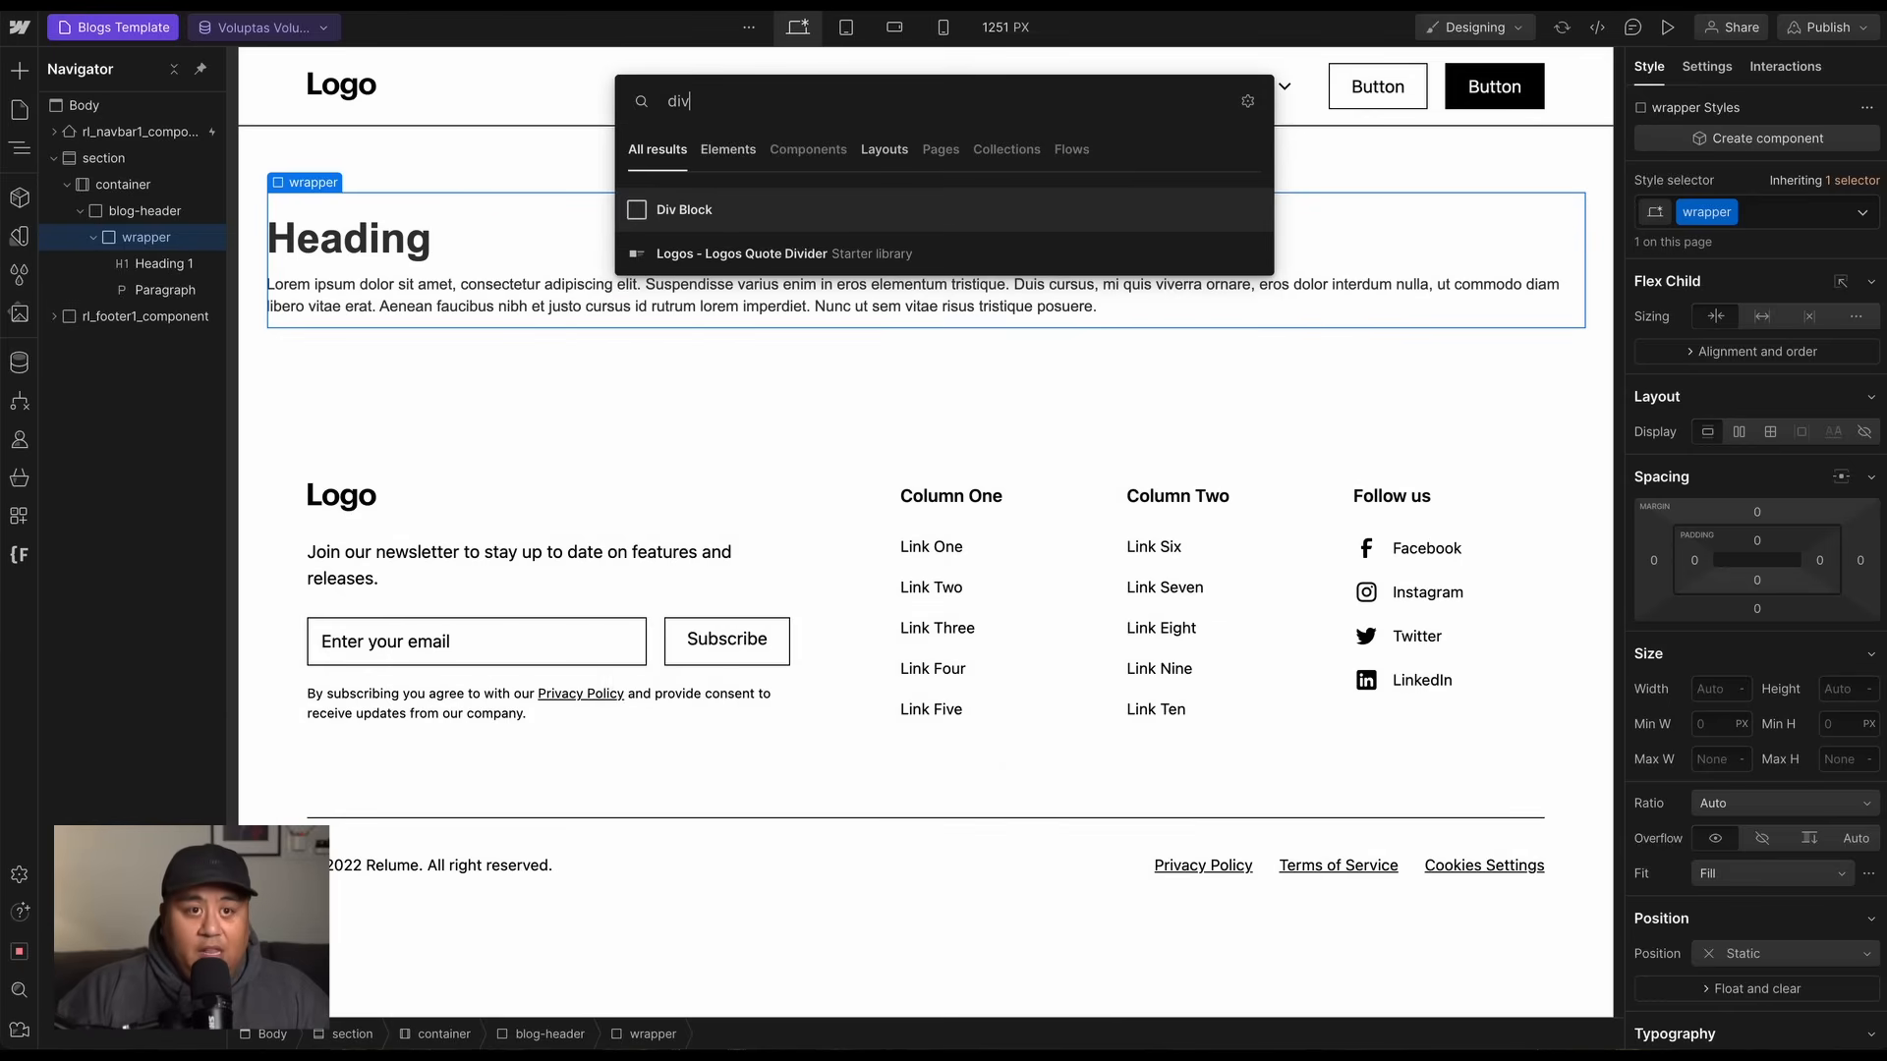
pyautogui.press('Return')
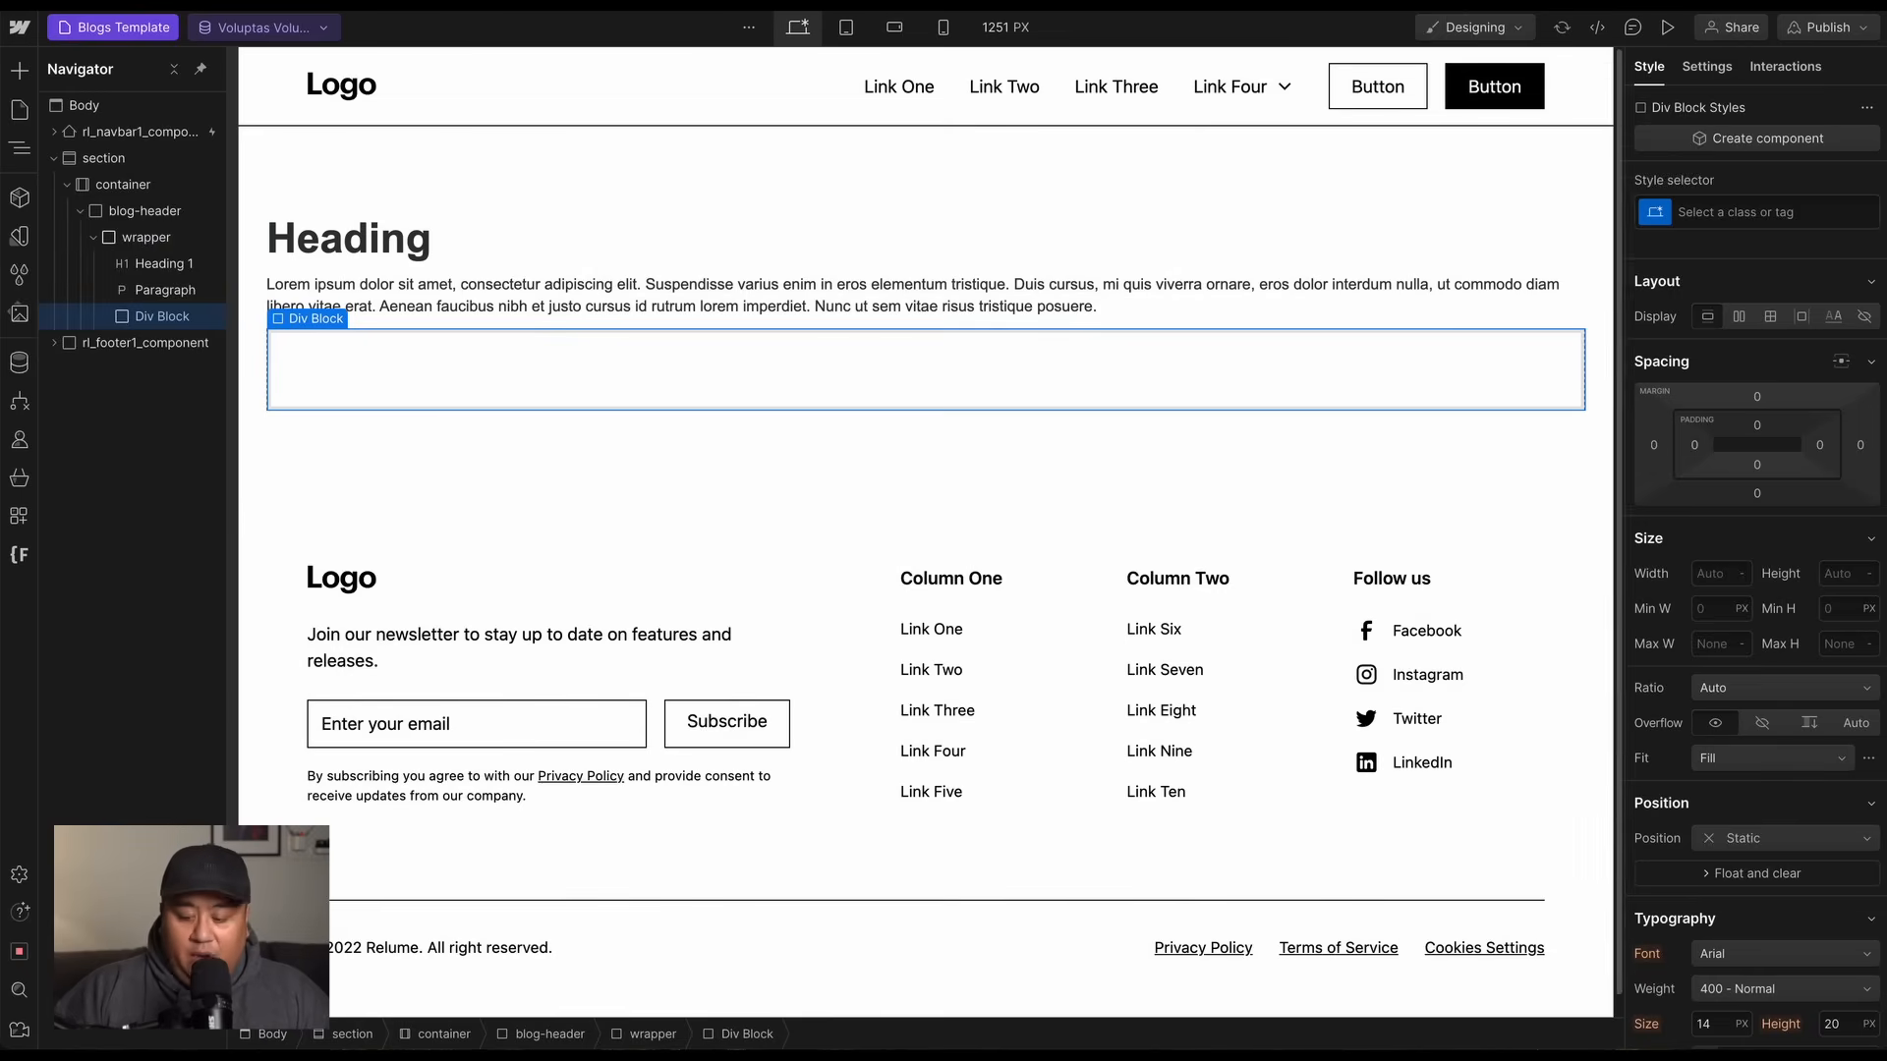
pyautogui.hotkey('ctrl', 'Return')
pyautogui.write('auther')
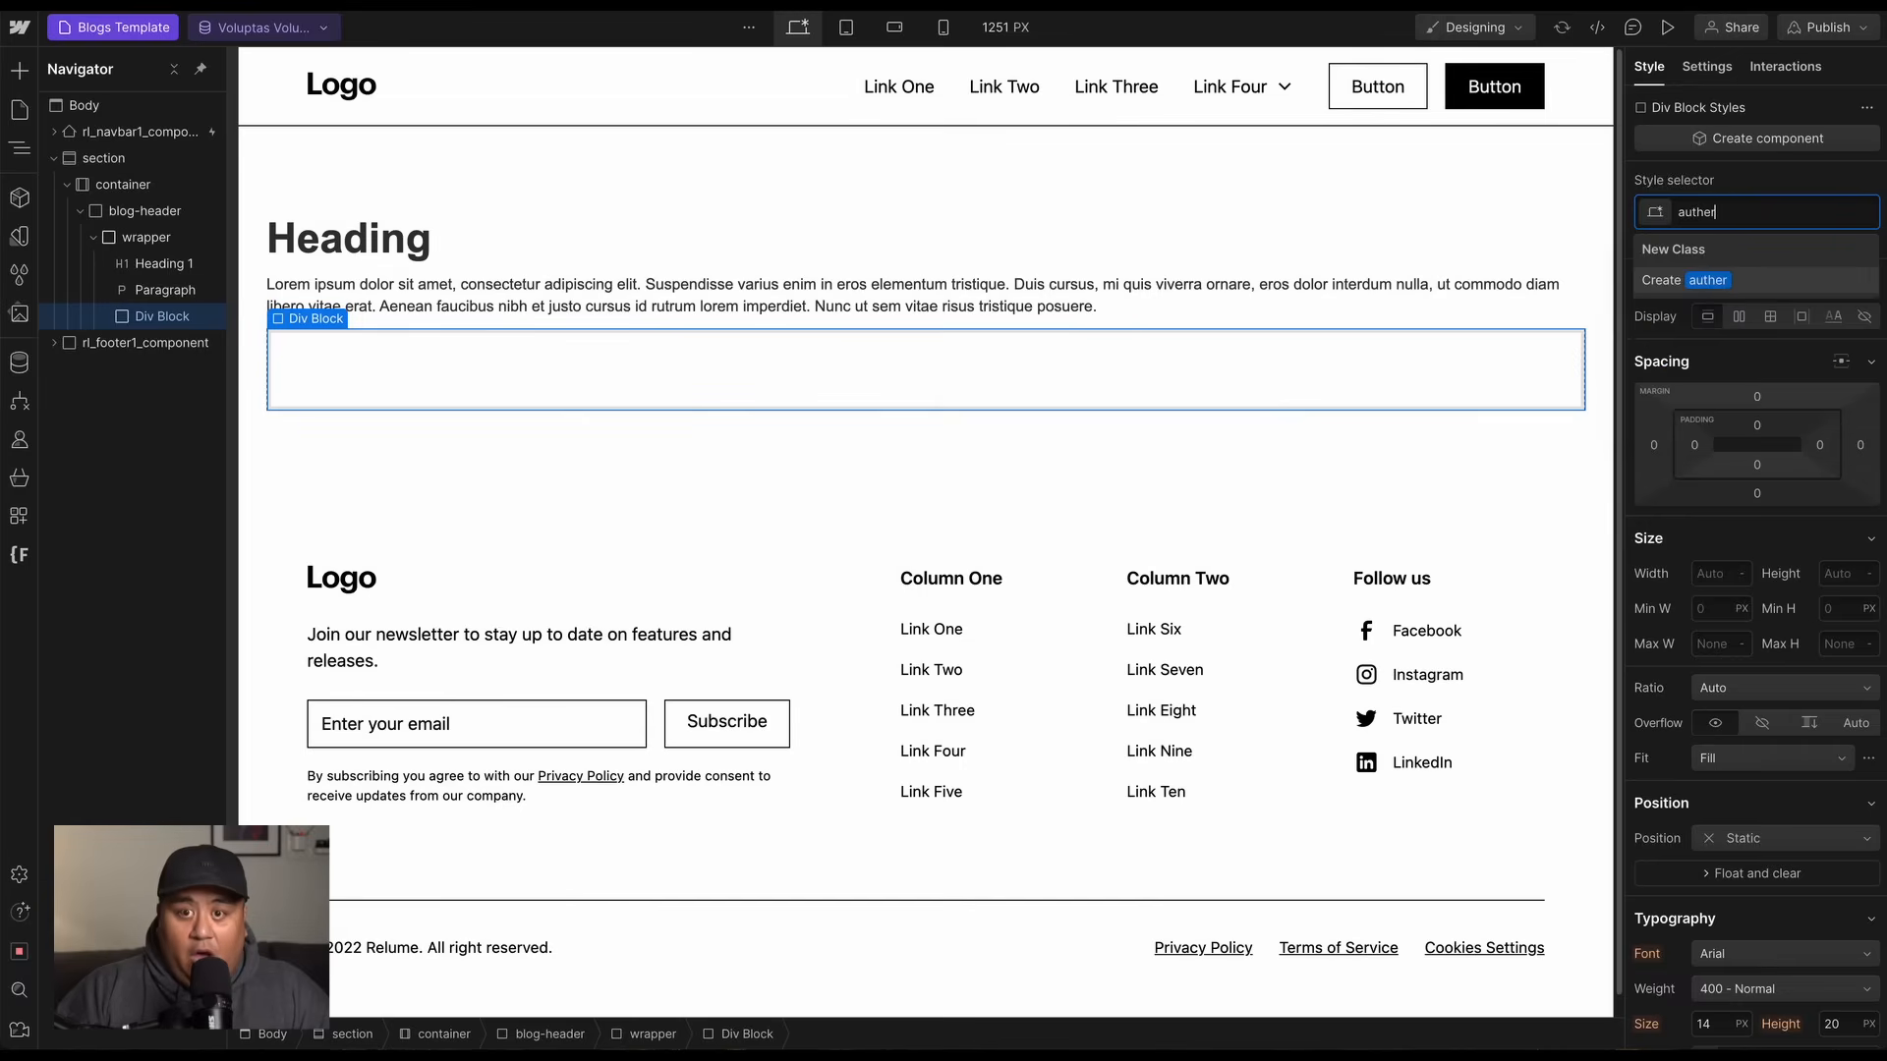
pyautogui.write('or-wrapper')
pyautogui.press('Return')
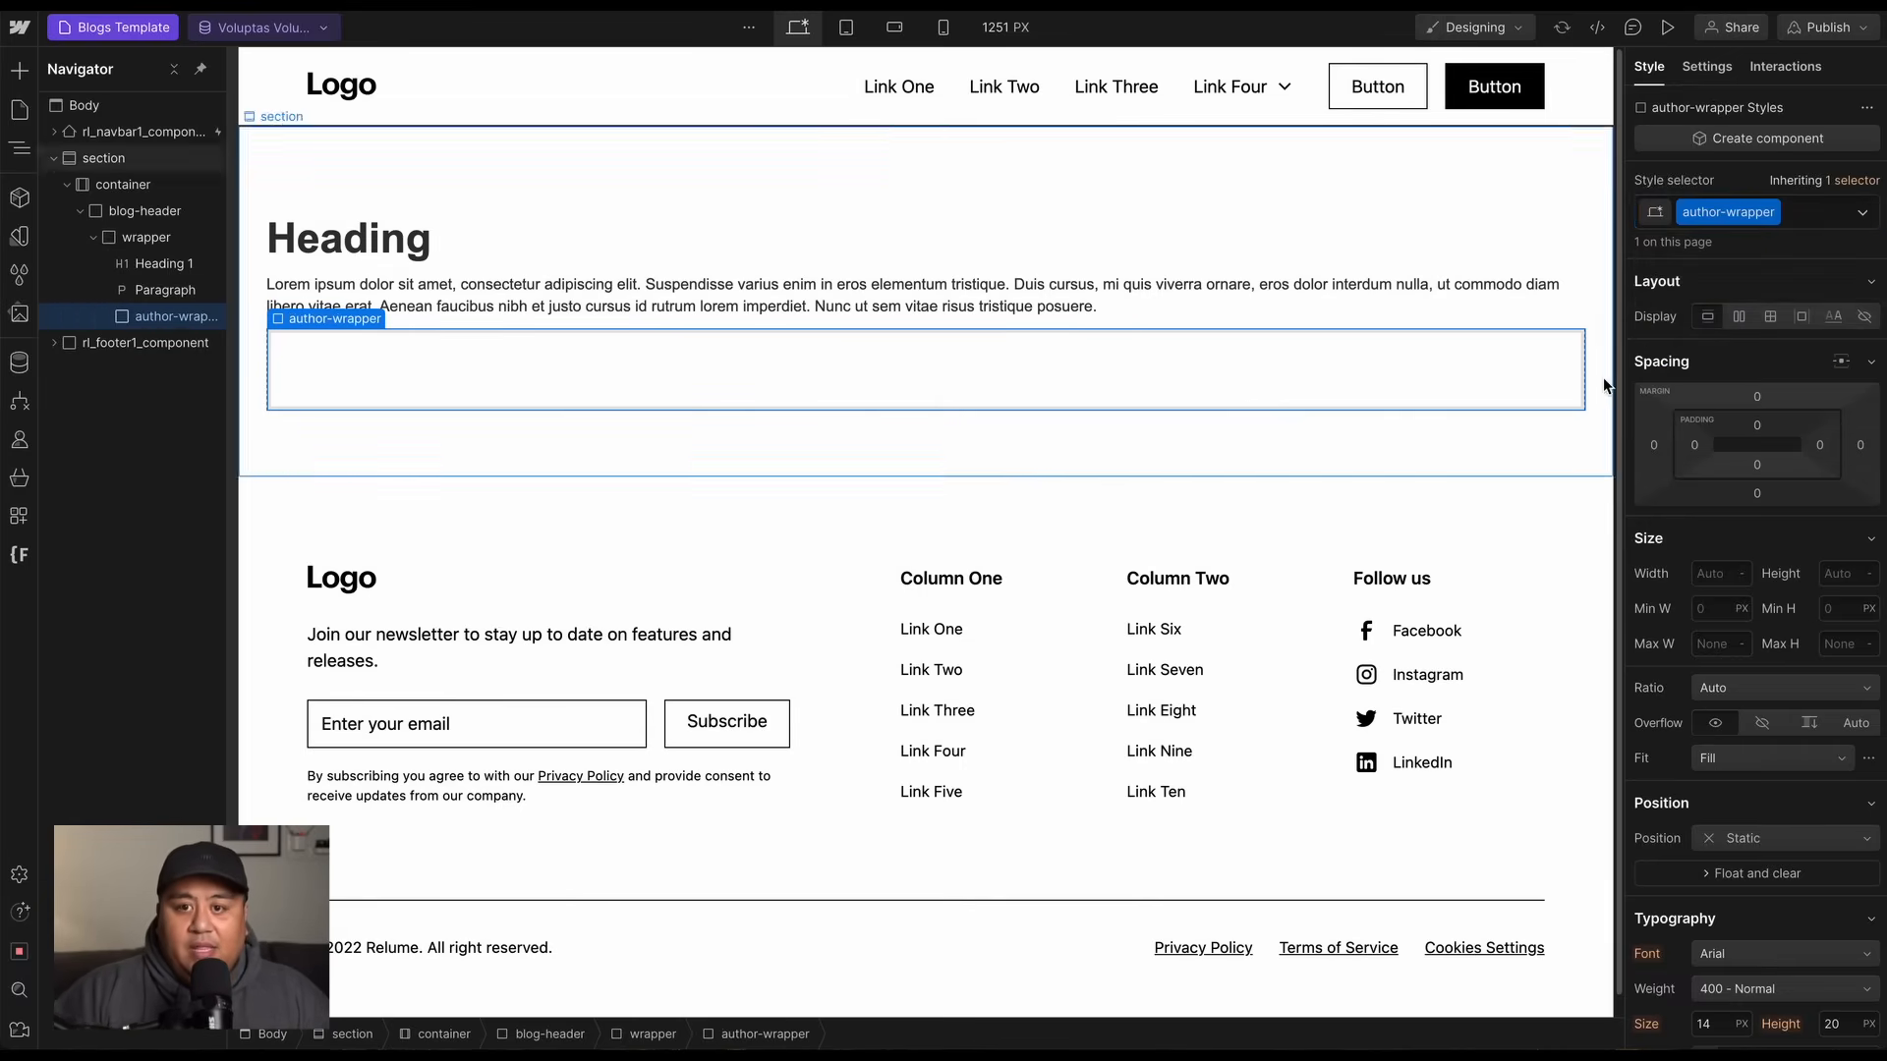
# Lay out author-wrapper as a horizontal flexbox with center alignment and an 18 px gap.
pyautogui.click(1738, 317)
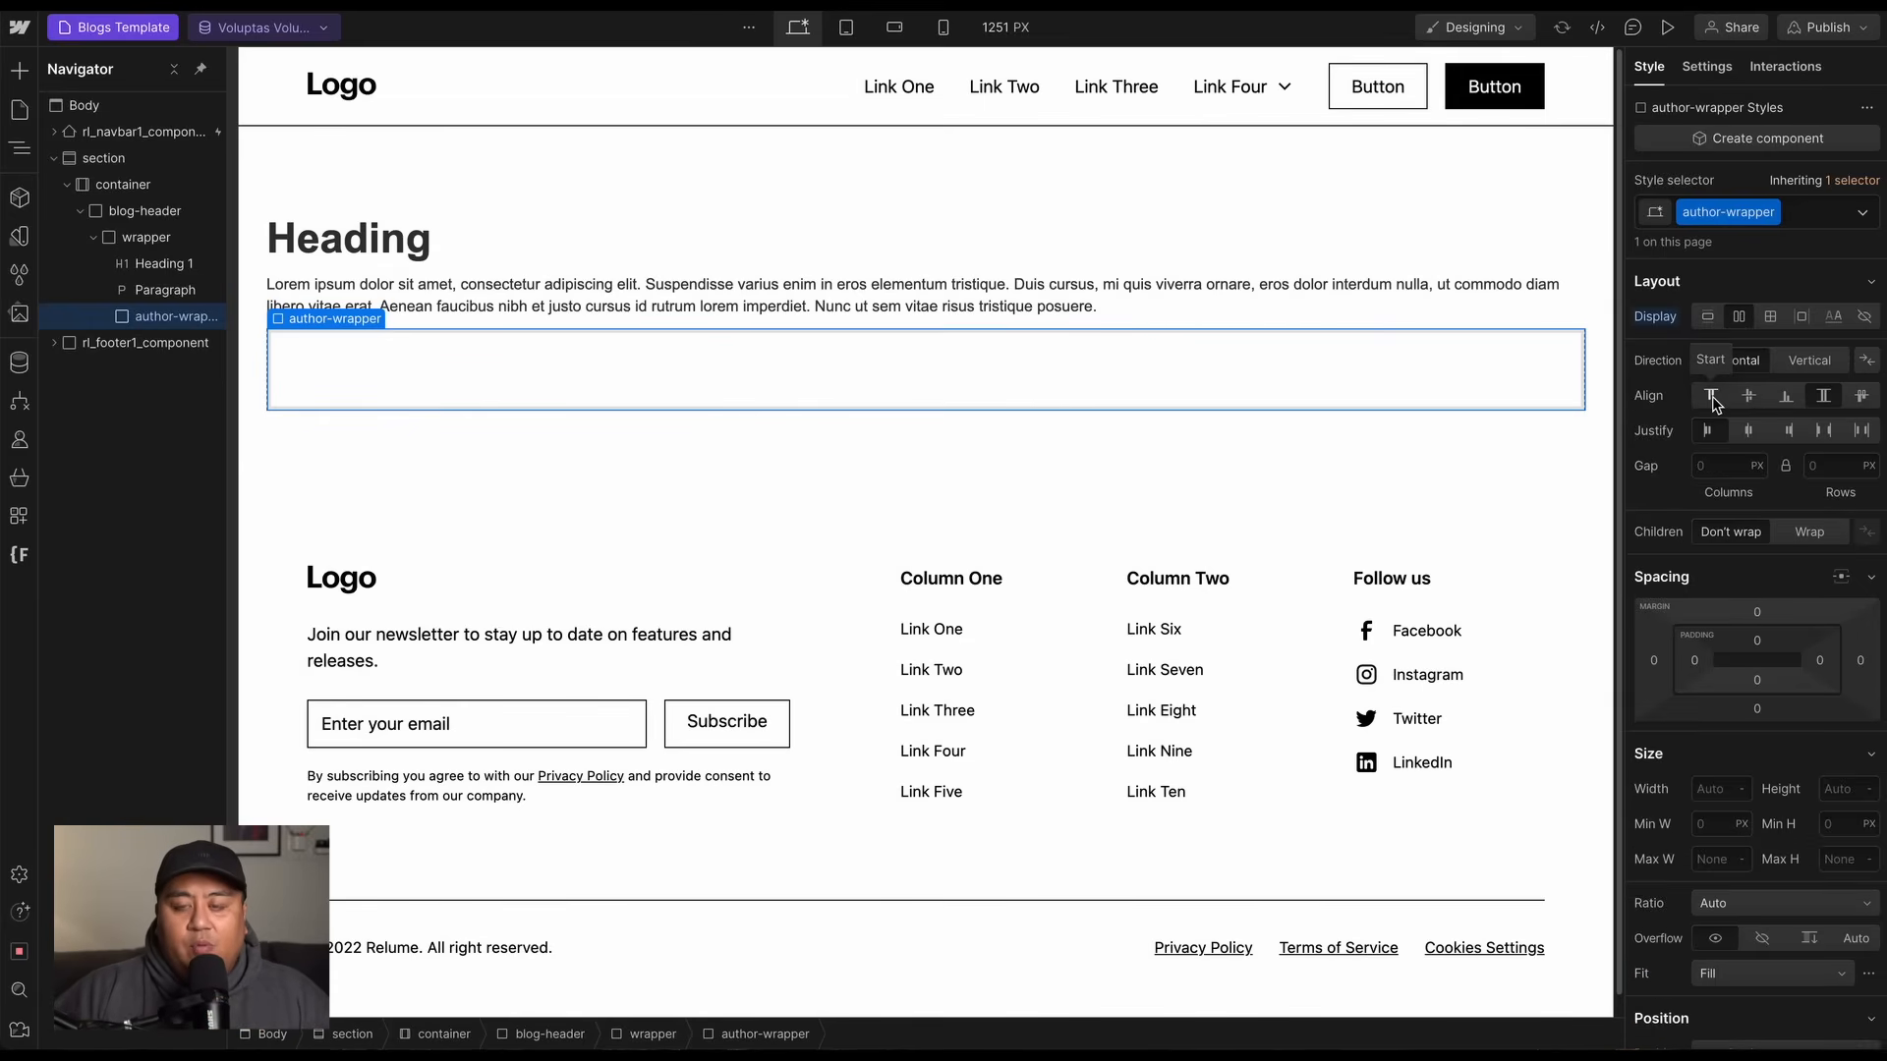
pyautogui.click(1749, 397)
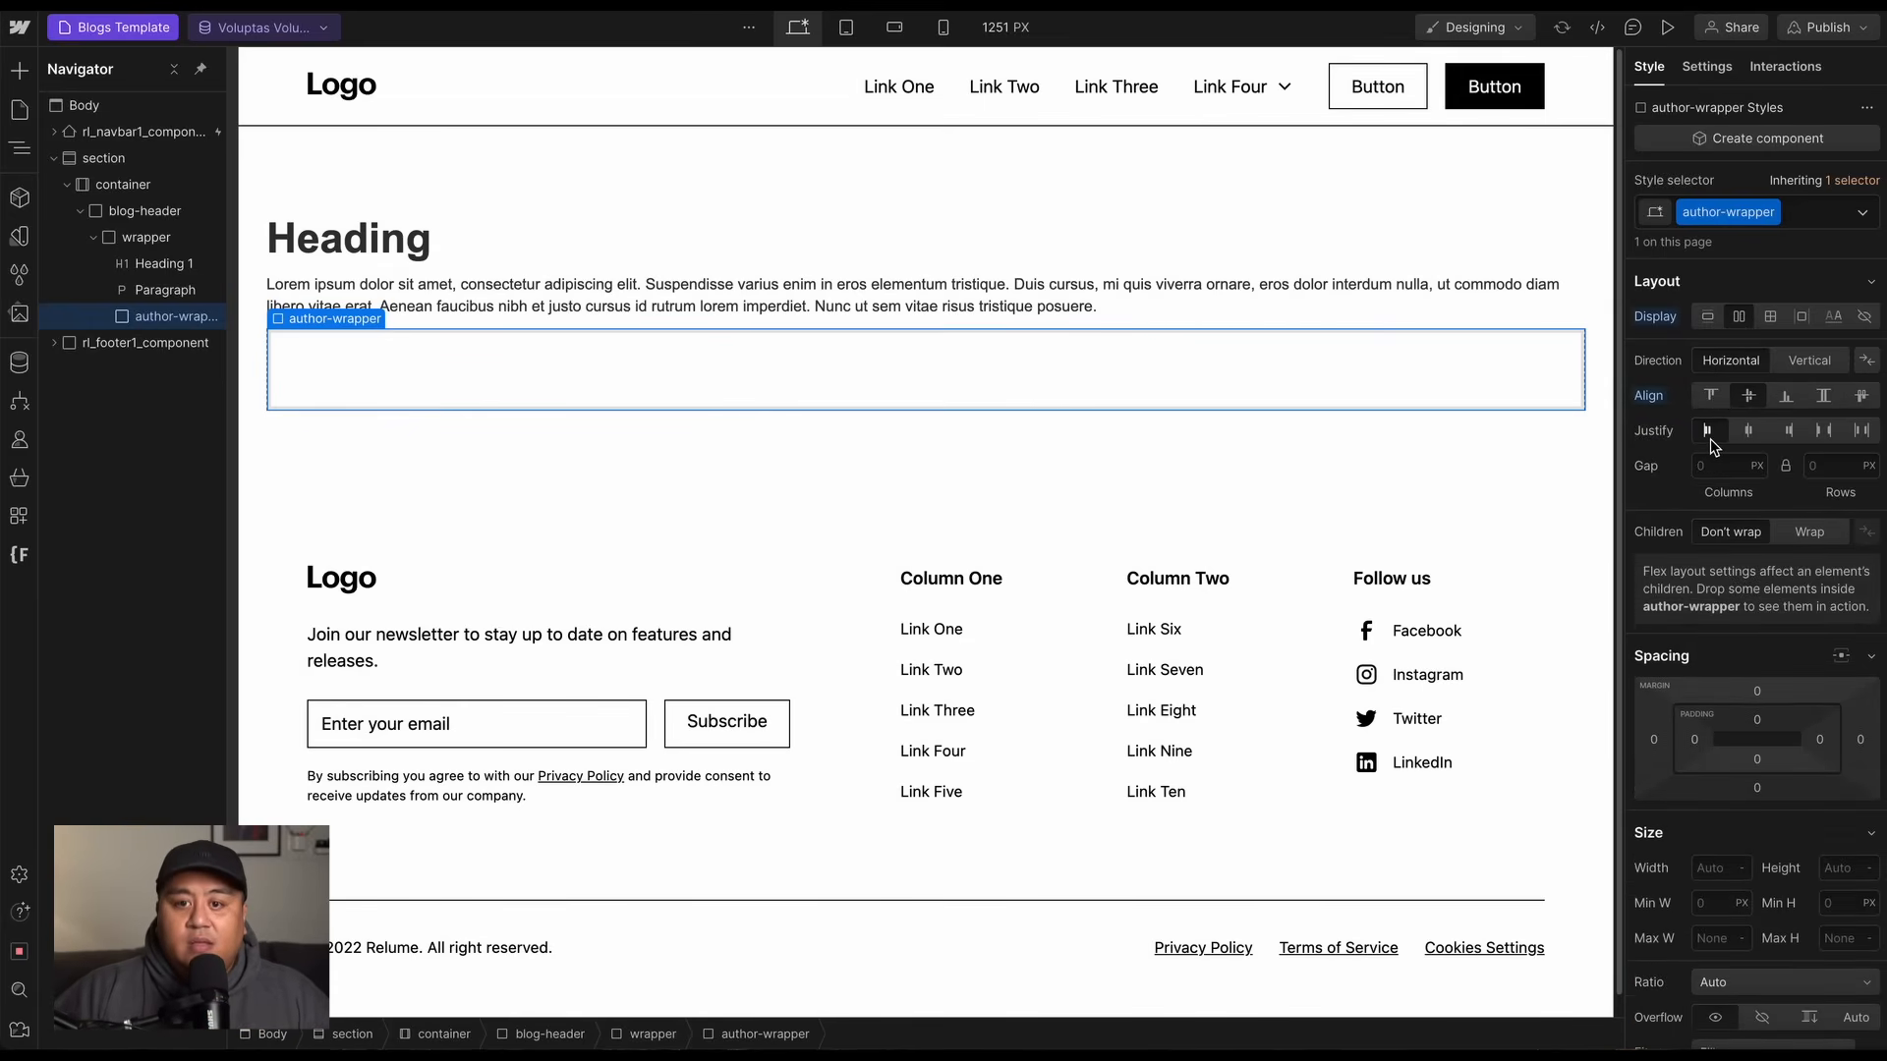
pyautogui.click(1710, 471)
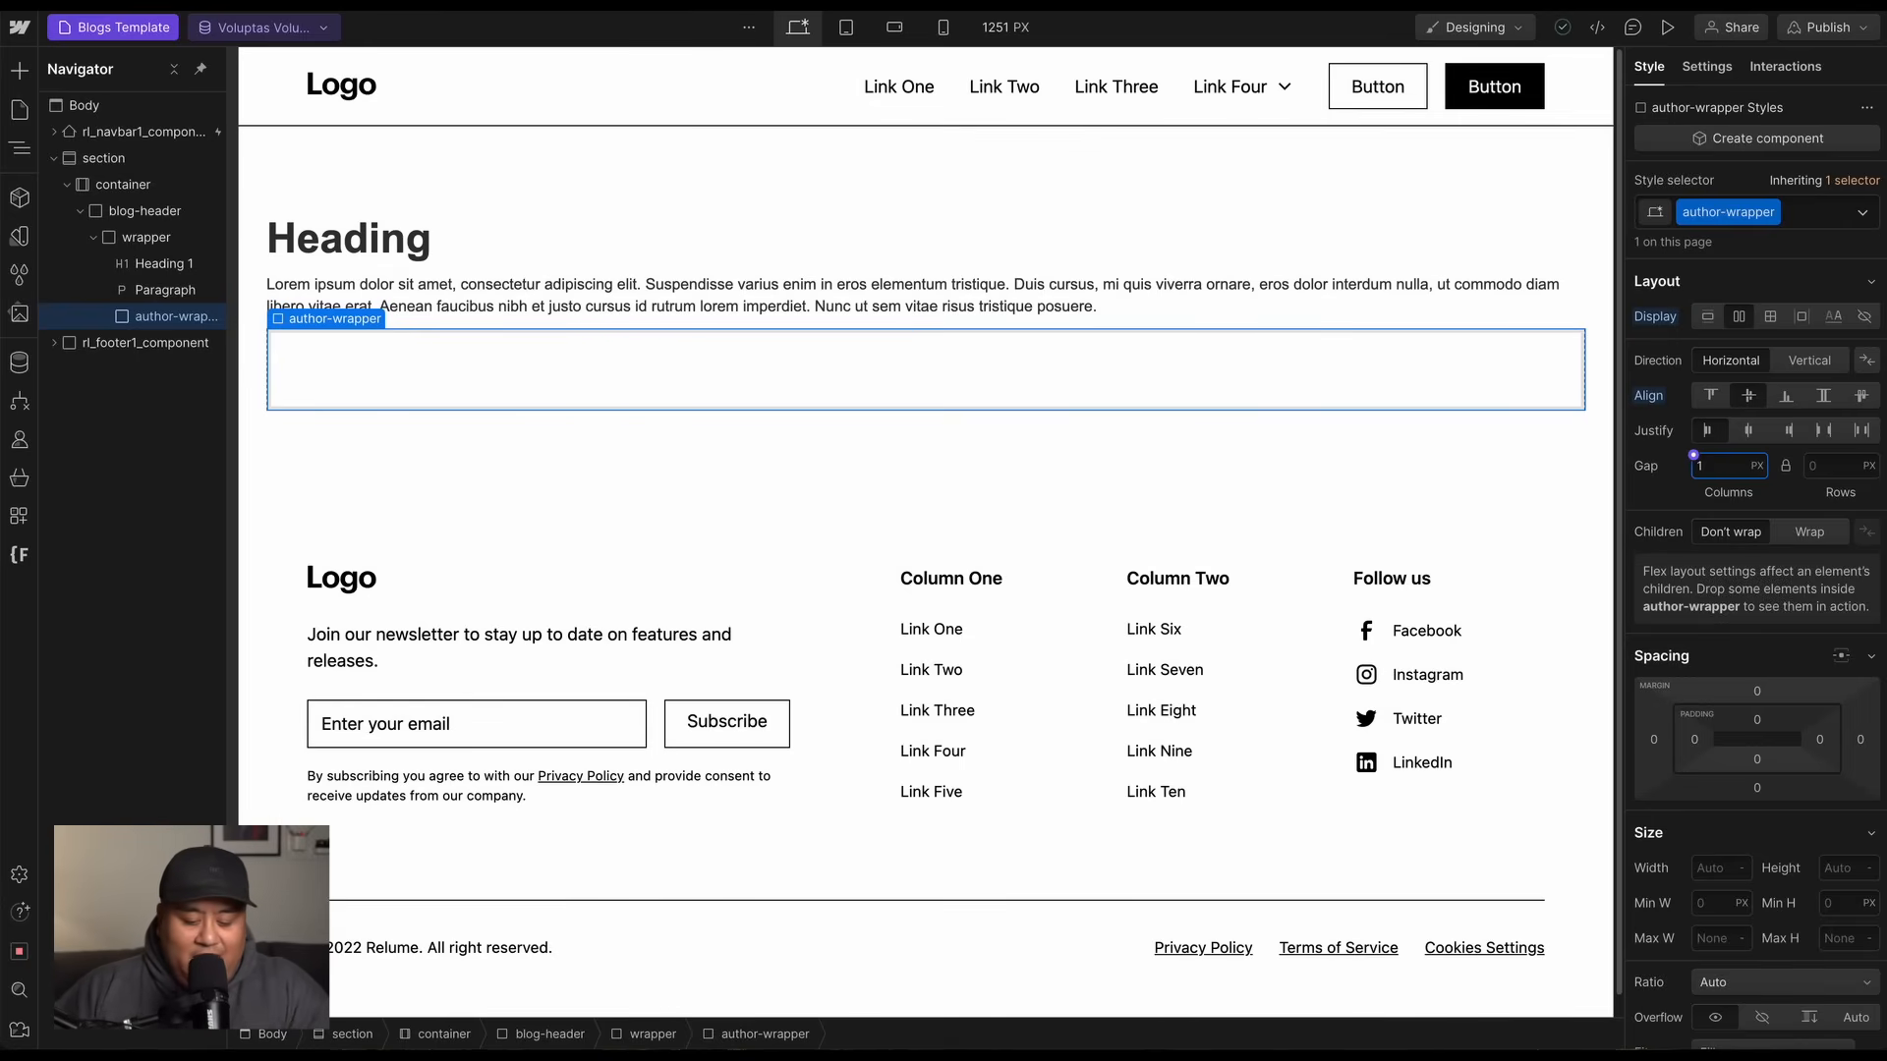
pyautogui.write('18')
pyautogui.press('Return')
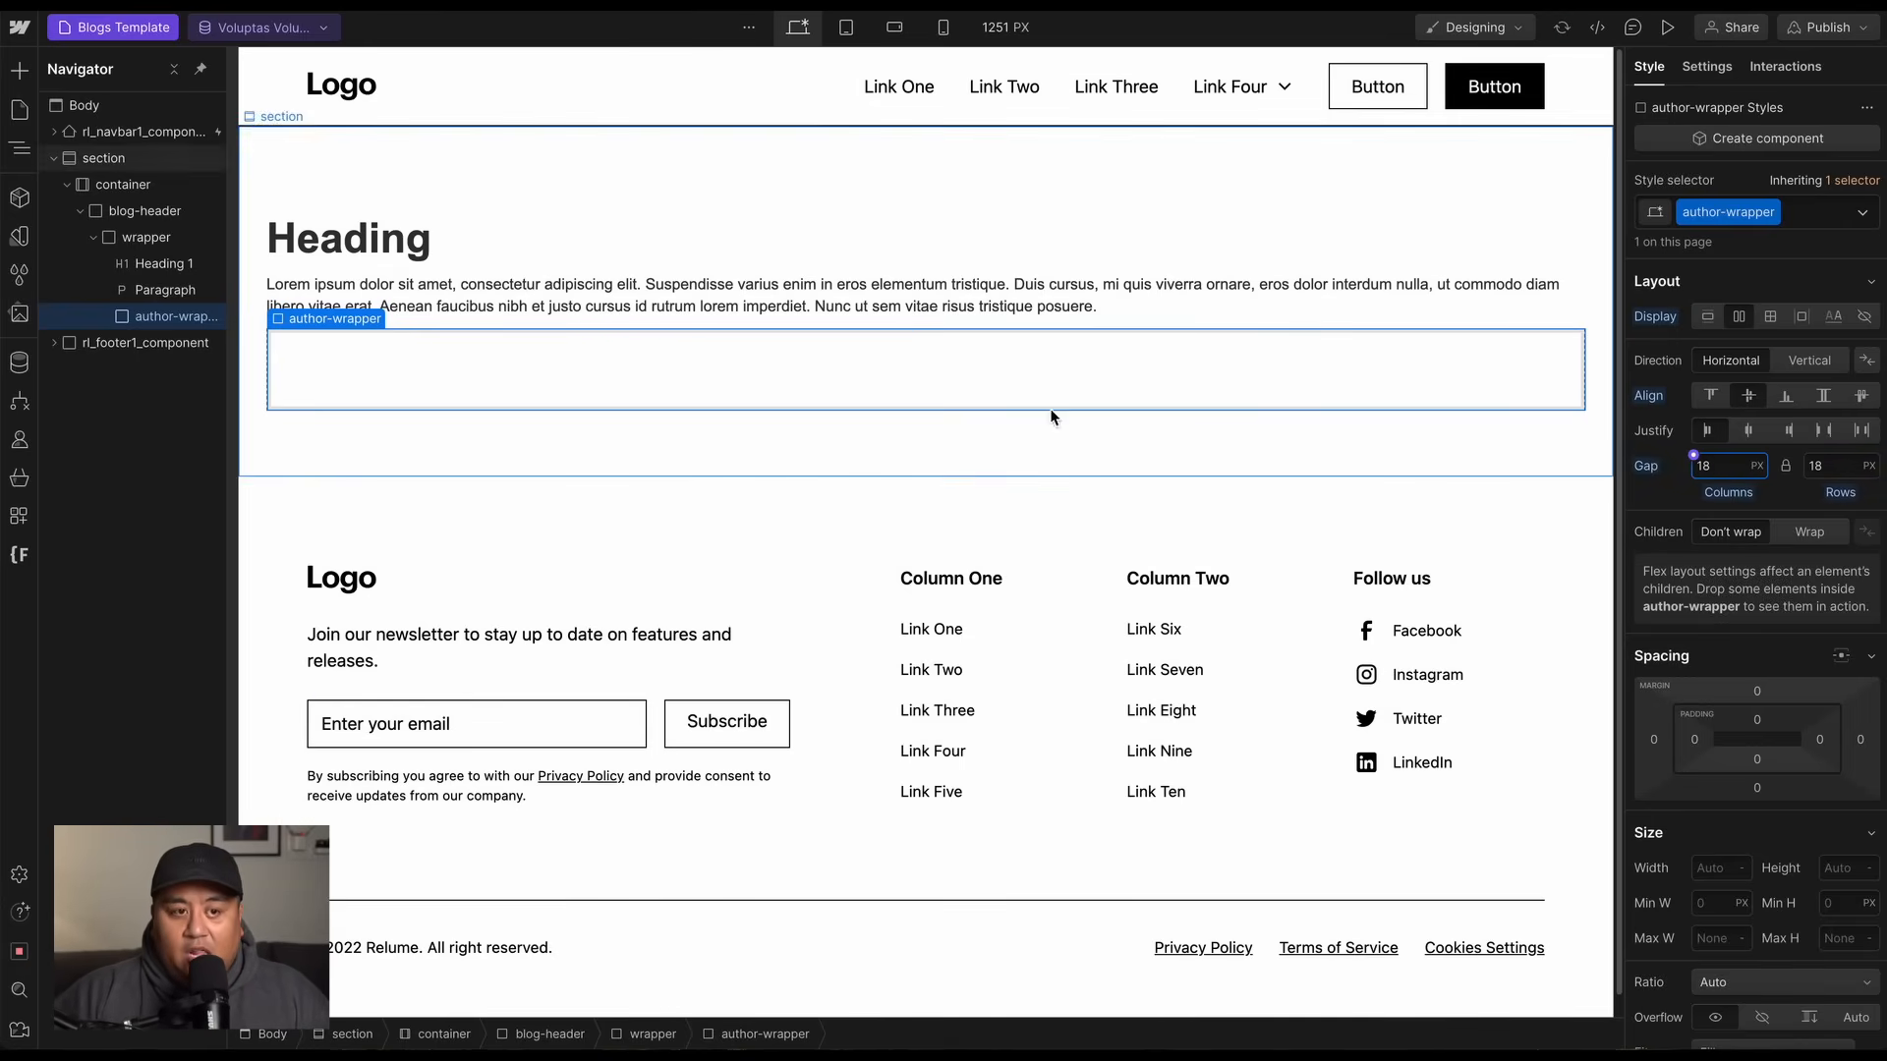
# Set the bottom margin of the All Paragraphs tag to 16 px using the paragraph below the heading.
pyautogui.click(370, 301)
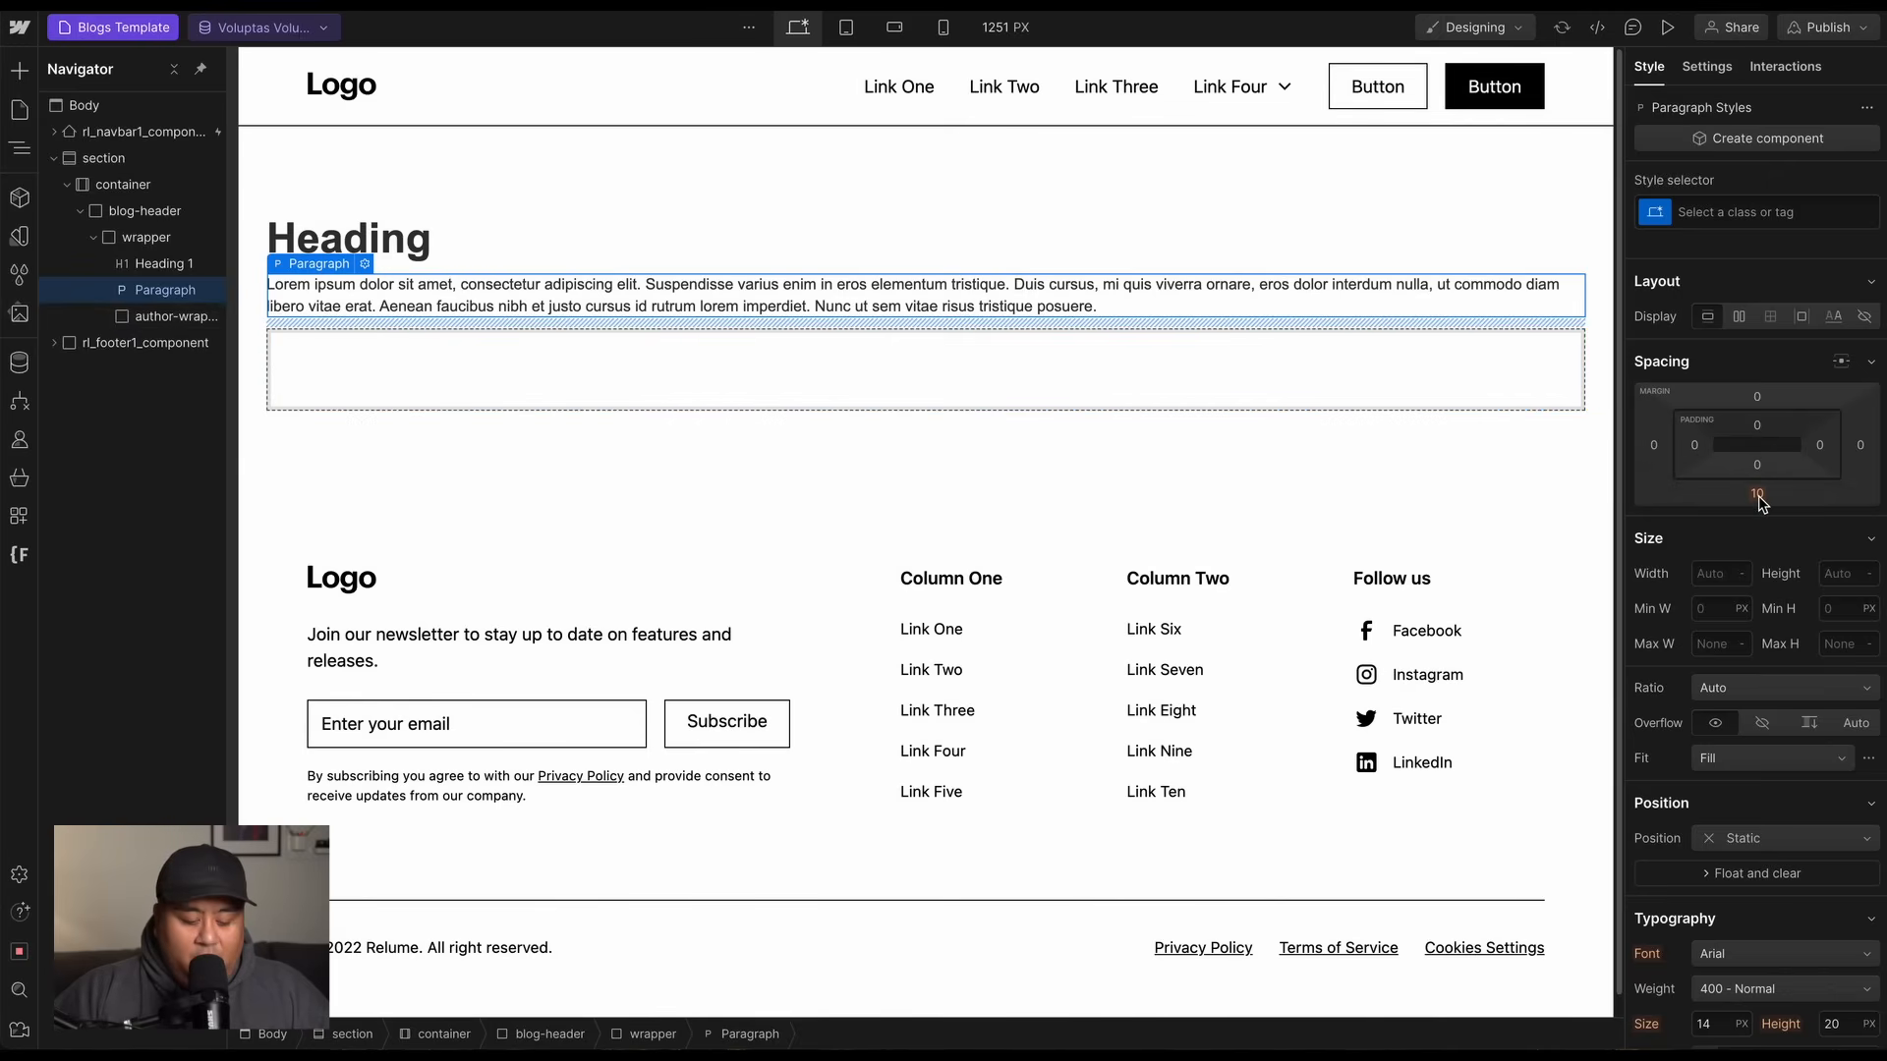
pyautogui.click(1746, 213)
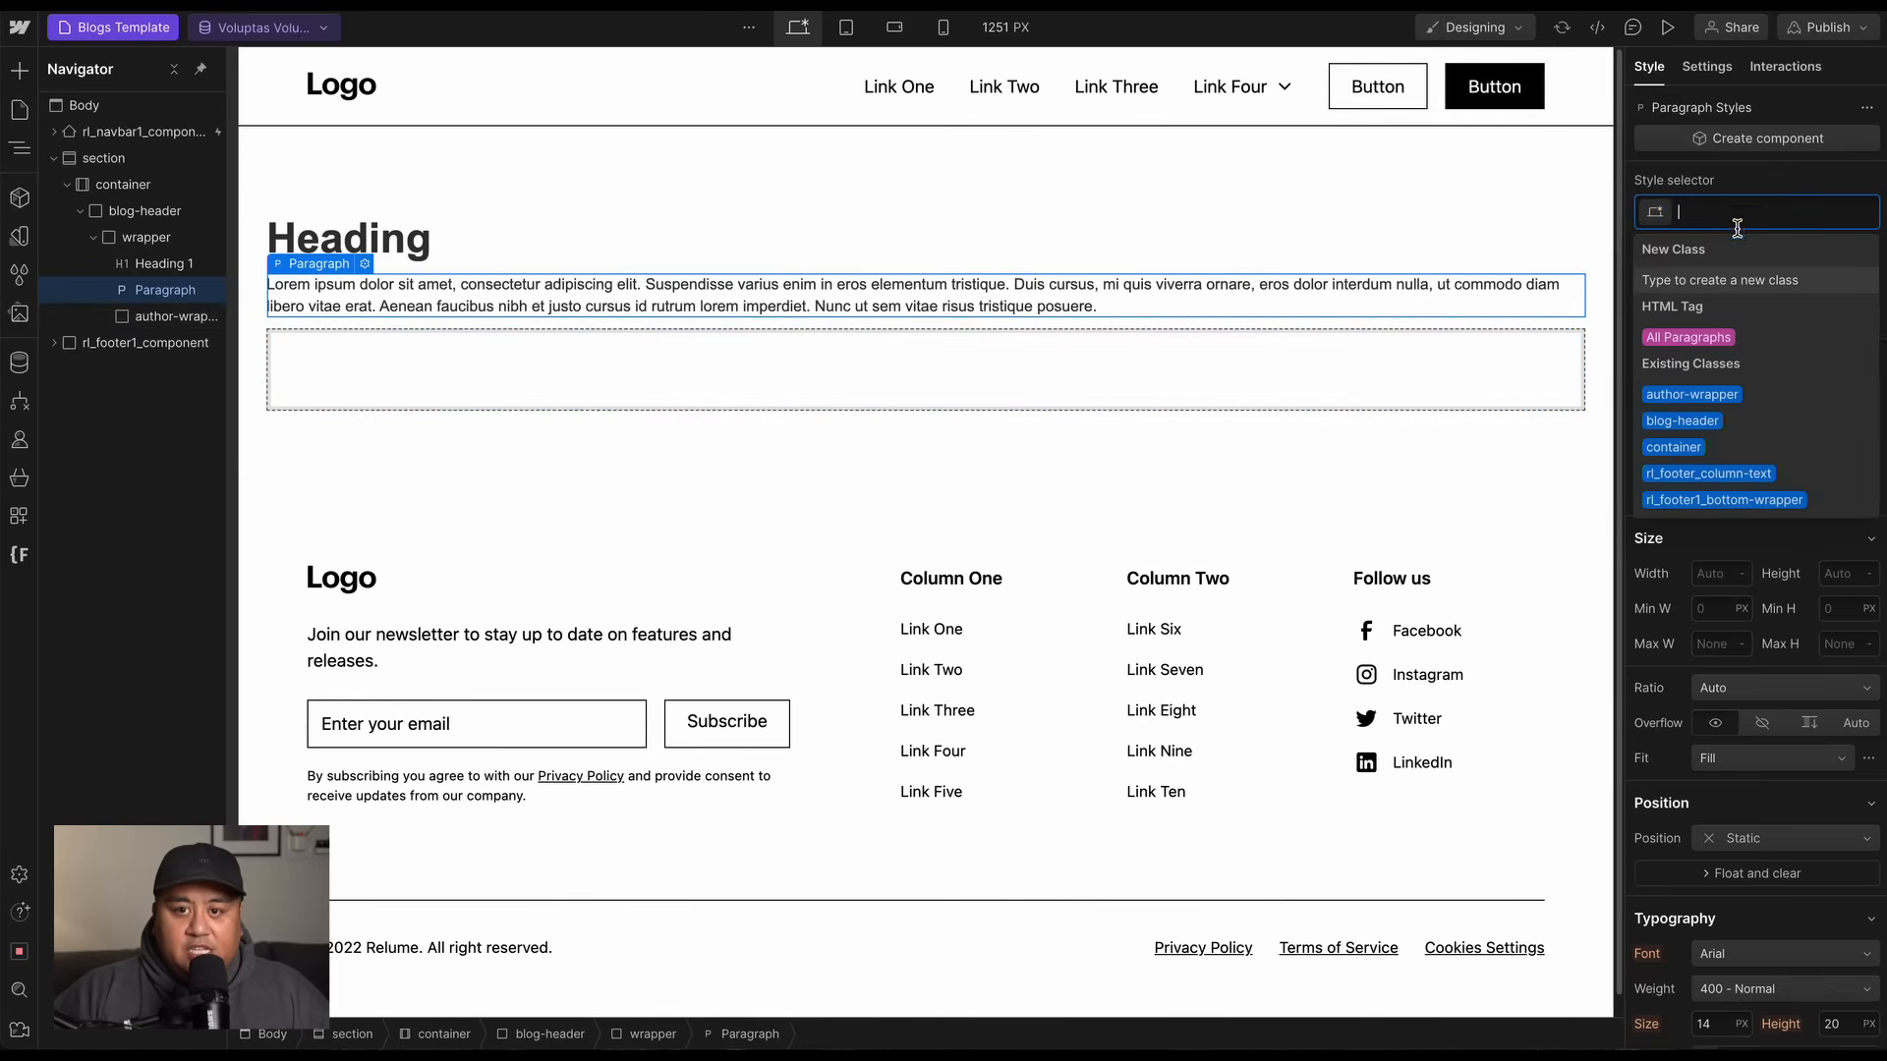
pyautogui.click(1727, 339)
pyautogui.click(1758, 493)
pyautogui.write('1')
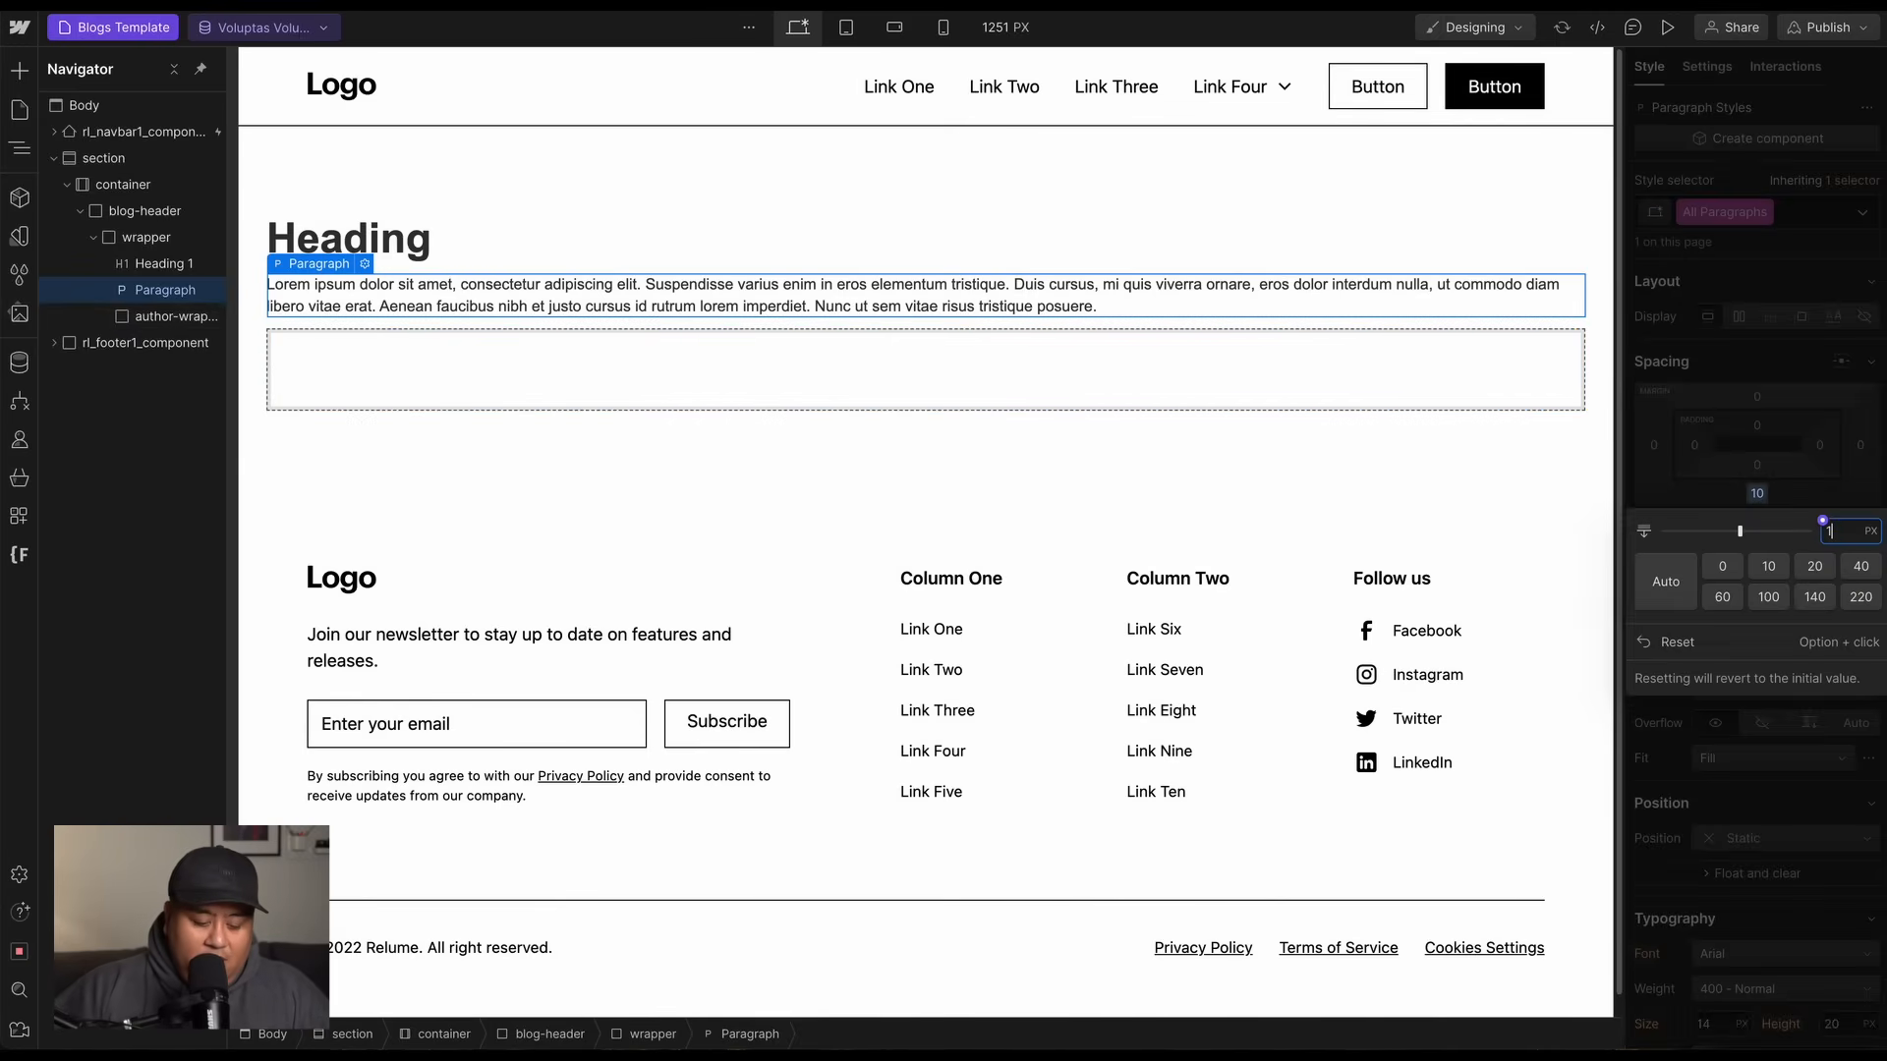
pyautogui.write('6')
pyautogui.press('Return')
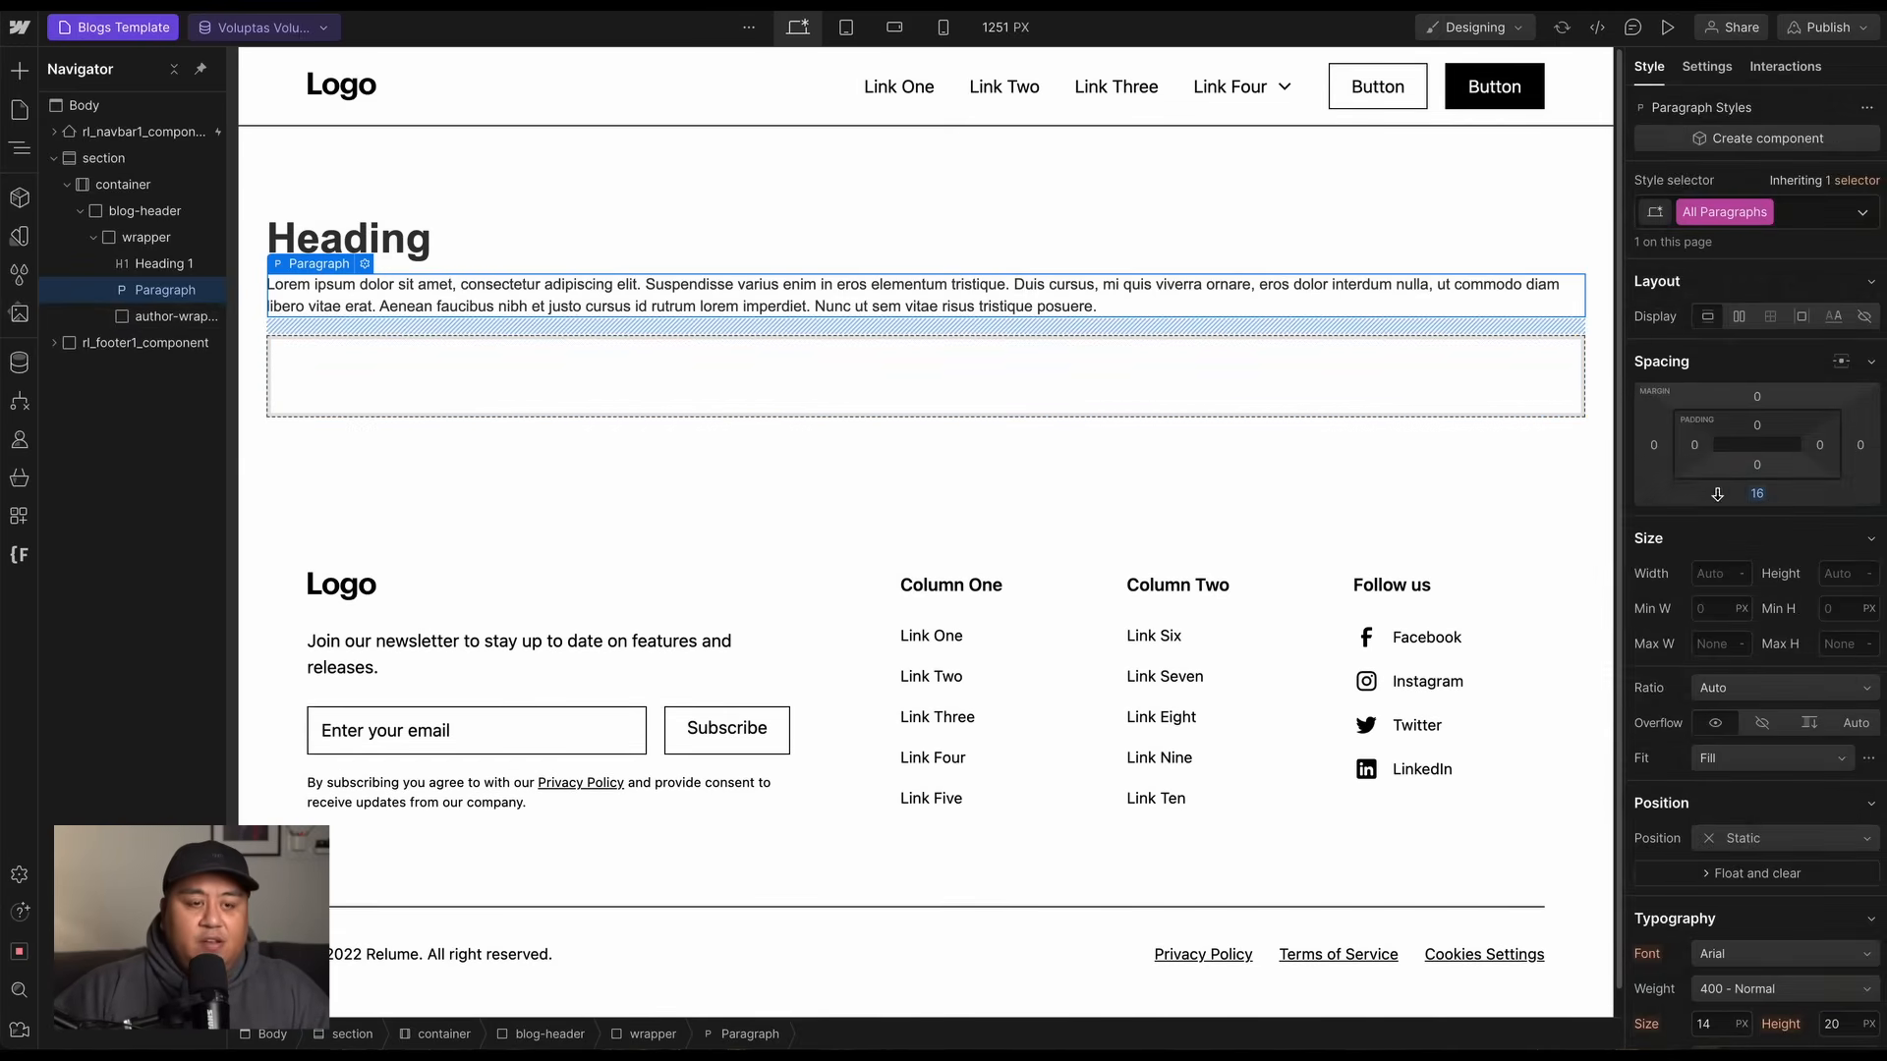
# Insert an Image element inside author-wrapper and expand author-wrapper in the element tree.
pyautogui.click(637, 371)
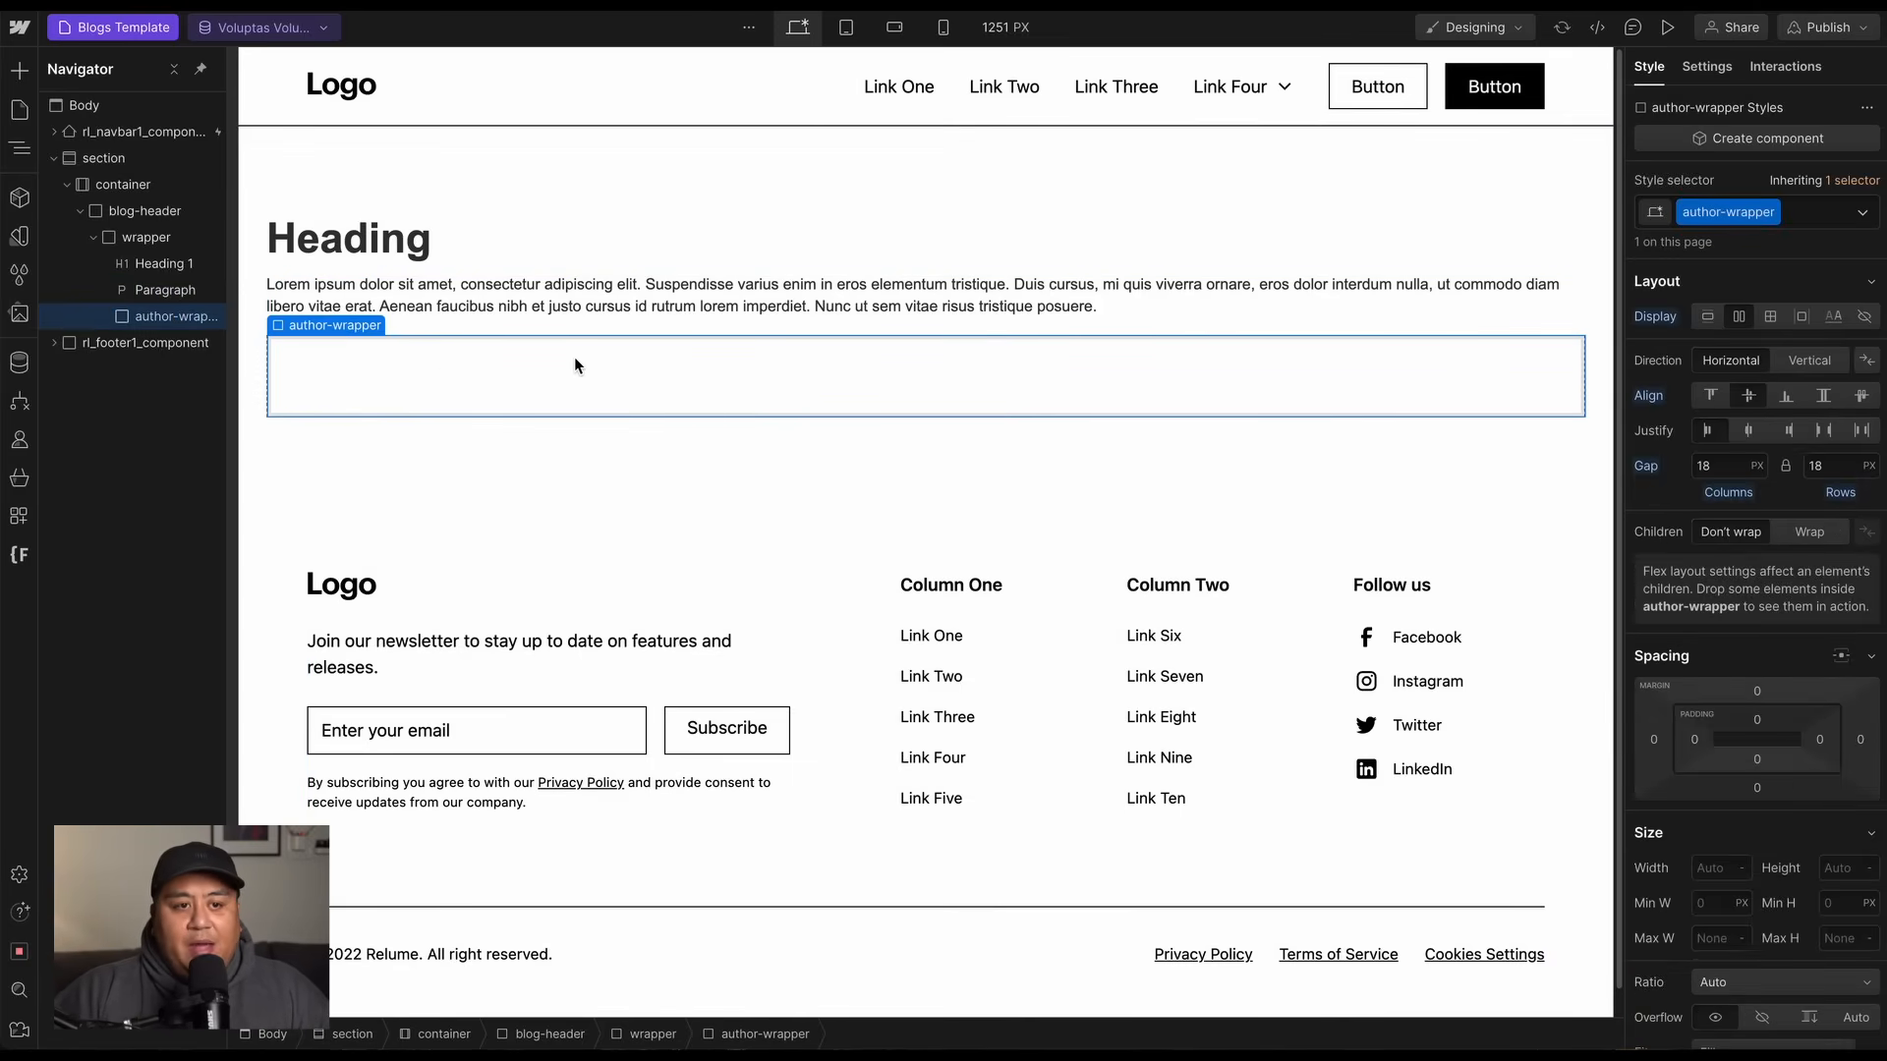
pyautogui.hotkey('ctrl', 'k')
pyautogui.write('im')
pyautogui.press('Return')
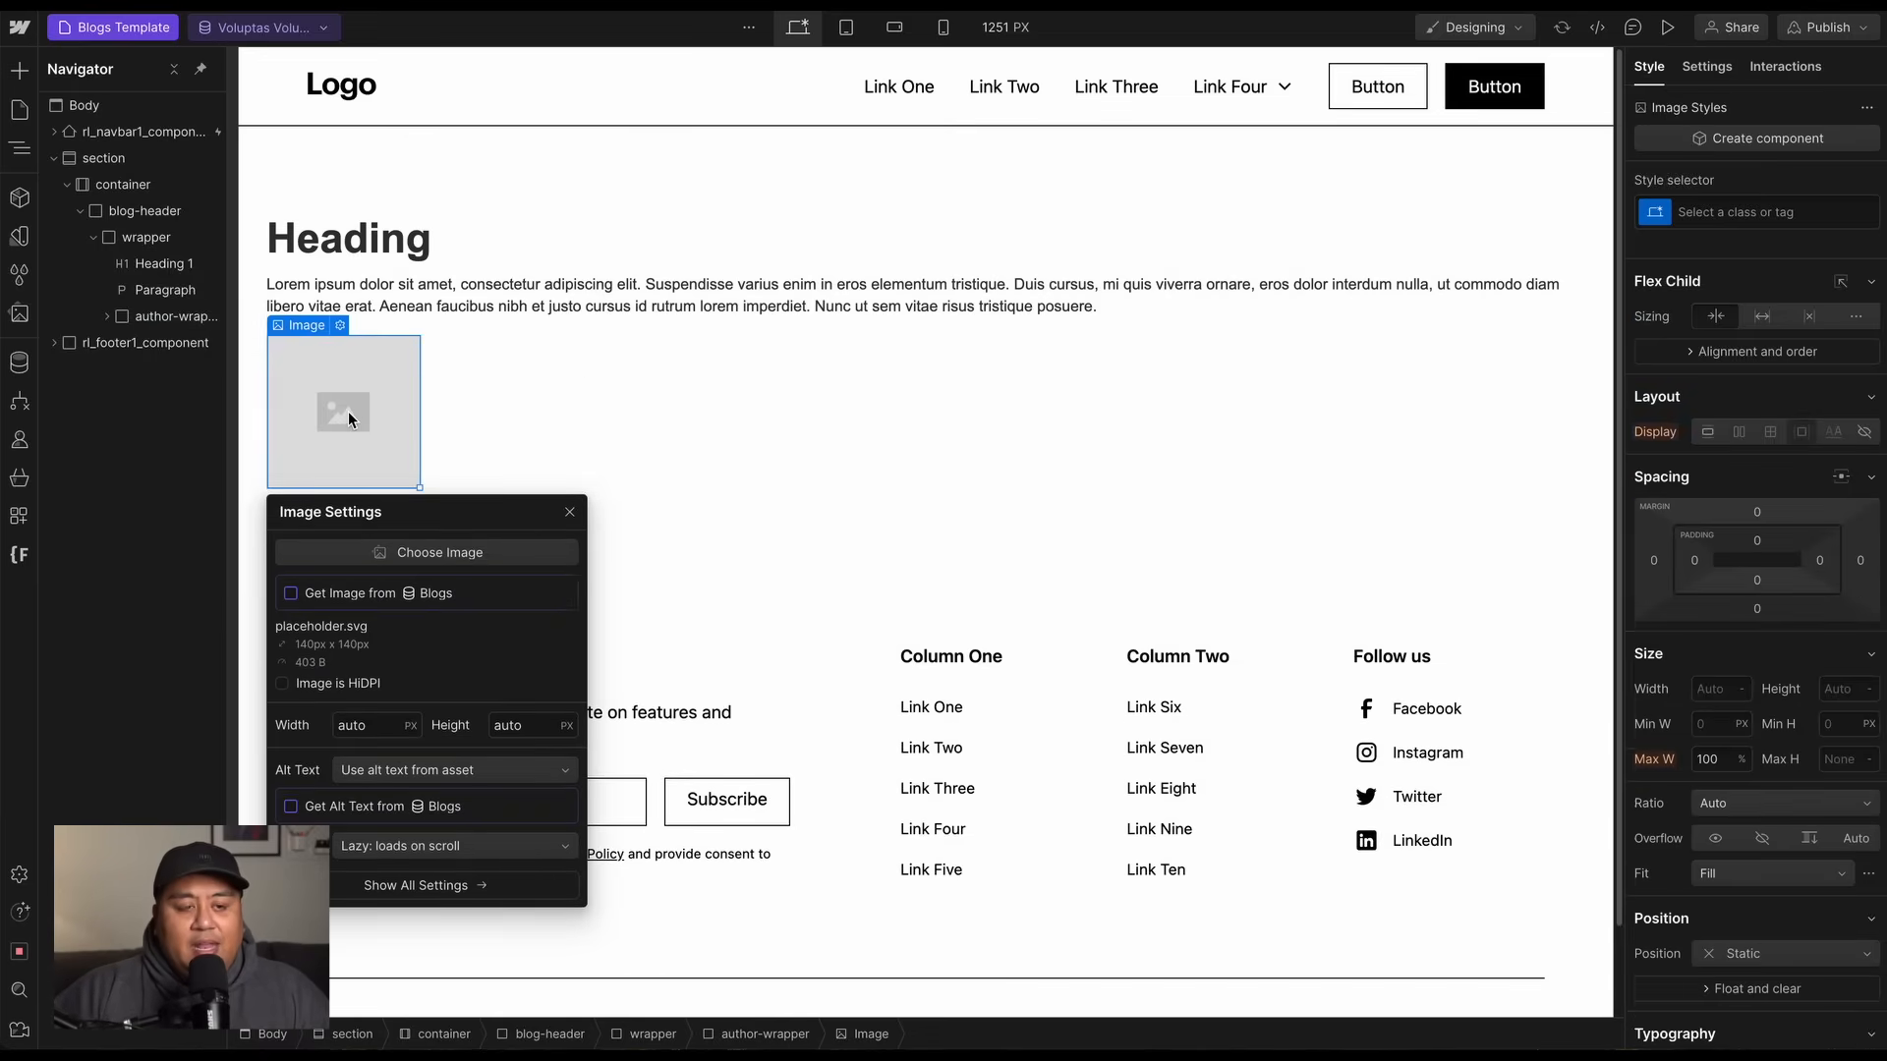
pyautogui.click(106, 317)
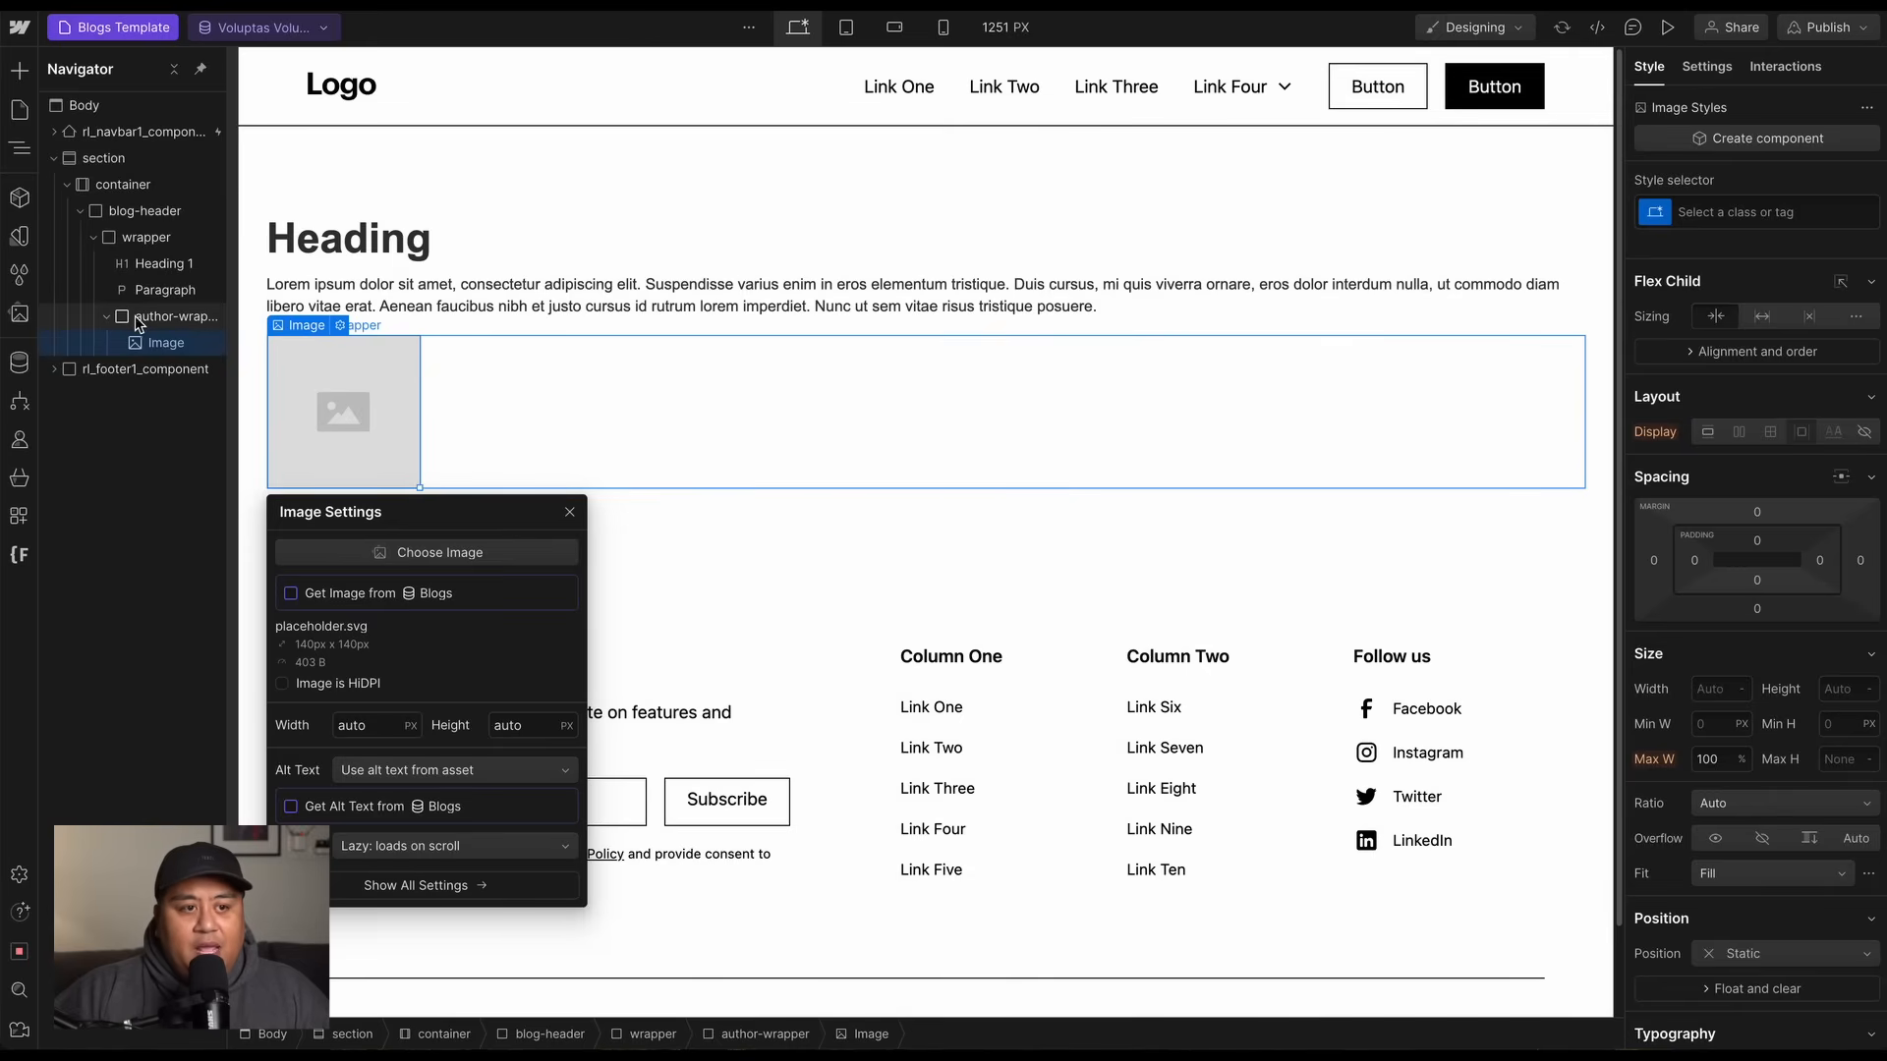
# Insert a Heading 4 element inside author-wrapper, after the image.
pyautogui.click(139, 319)
pyautogui.hotkey('ctrl', 'e')
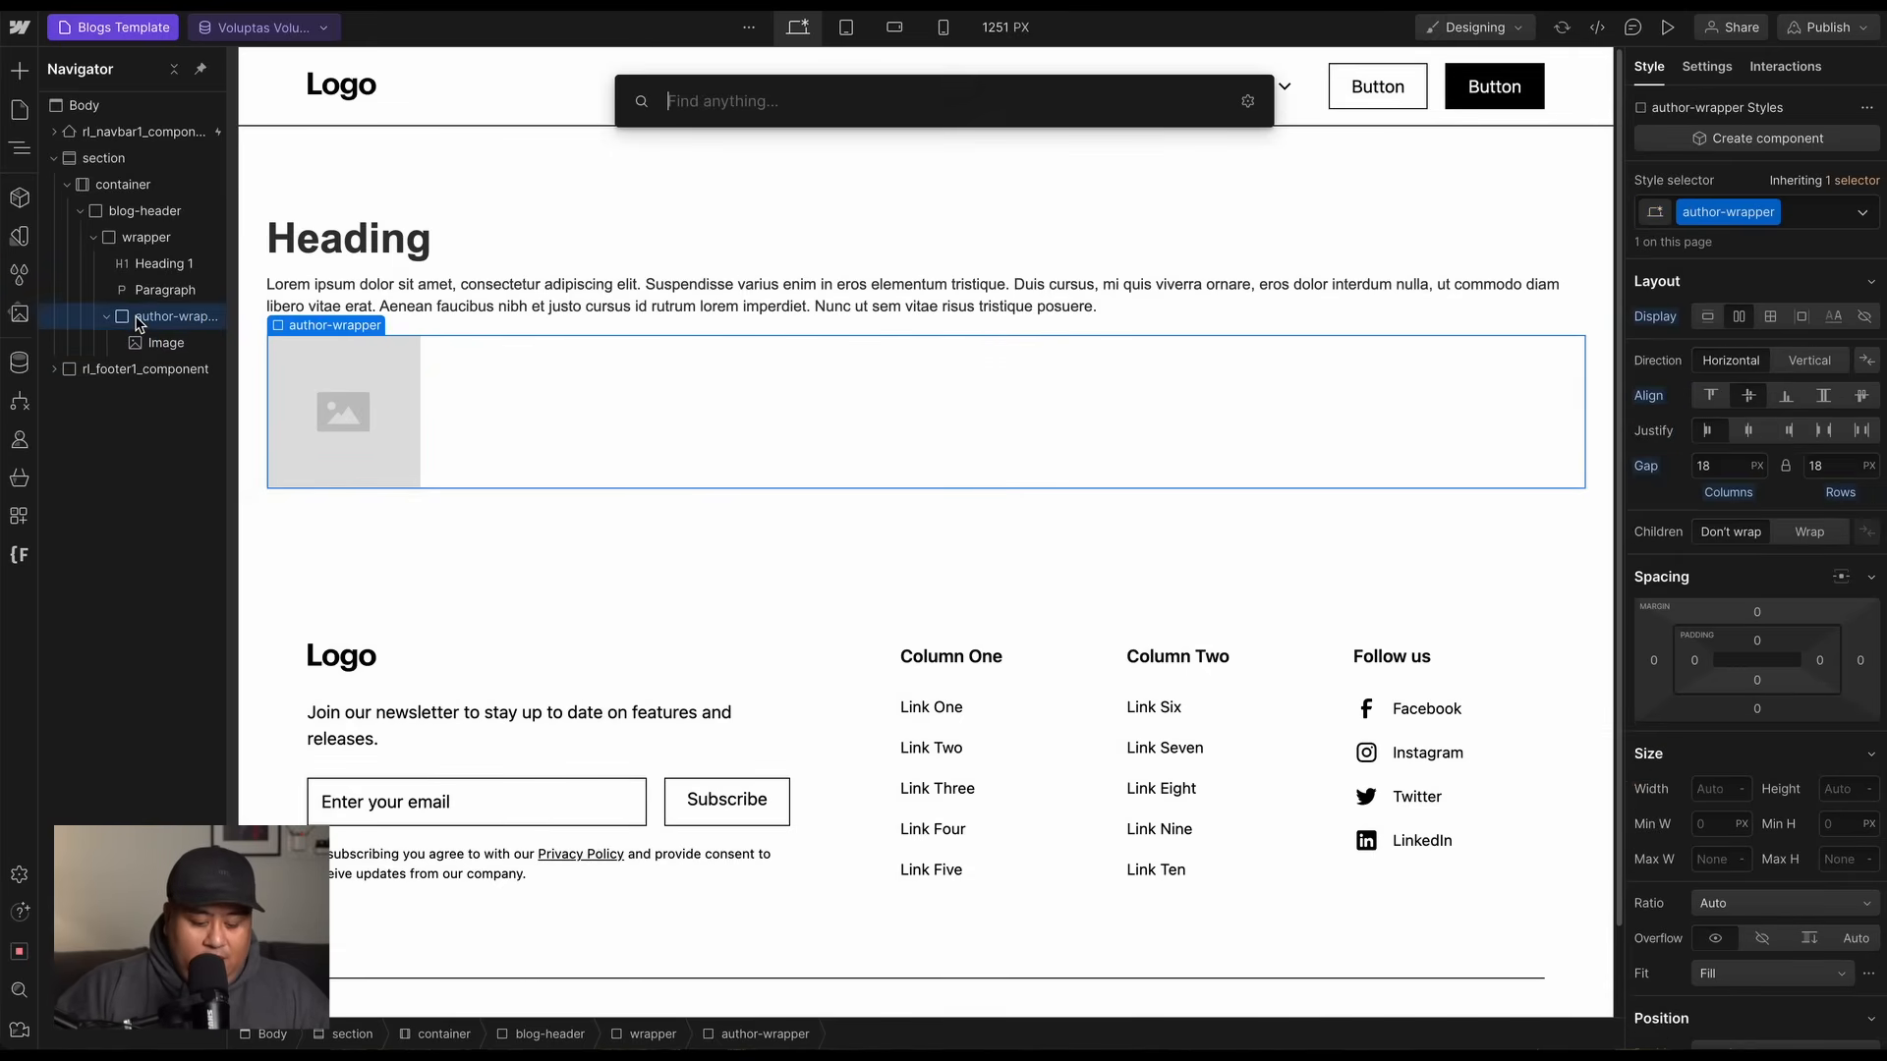
pyautogui.write('name')
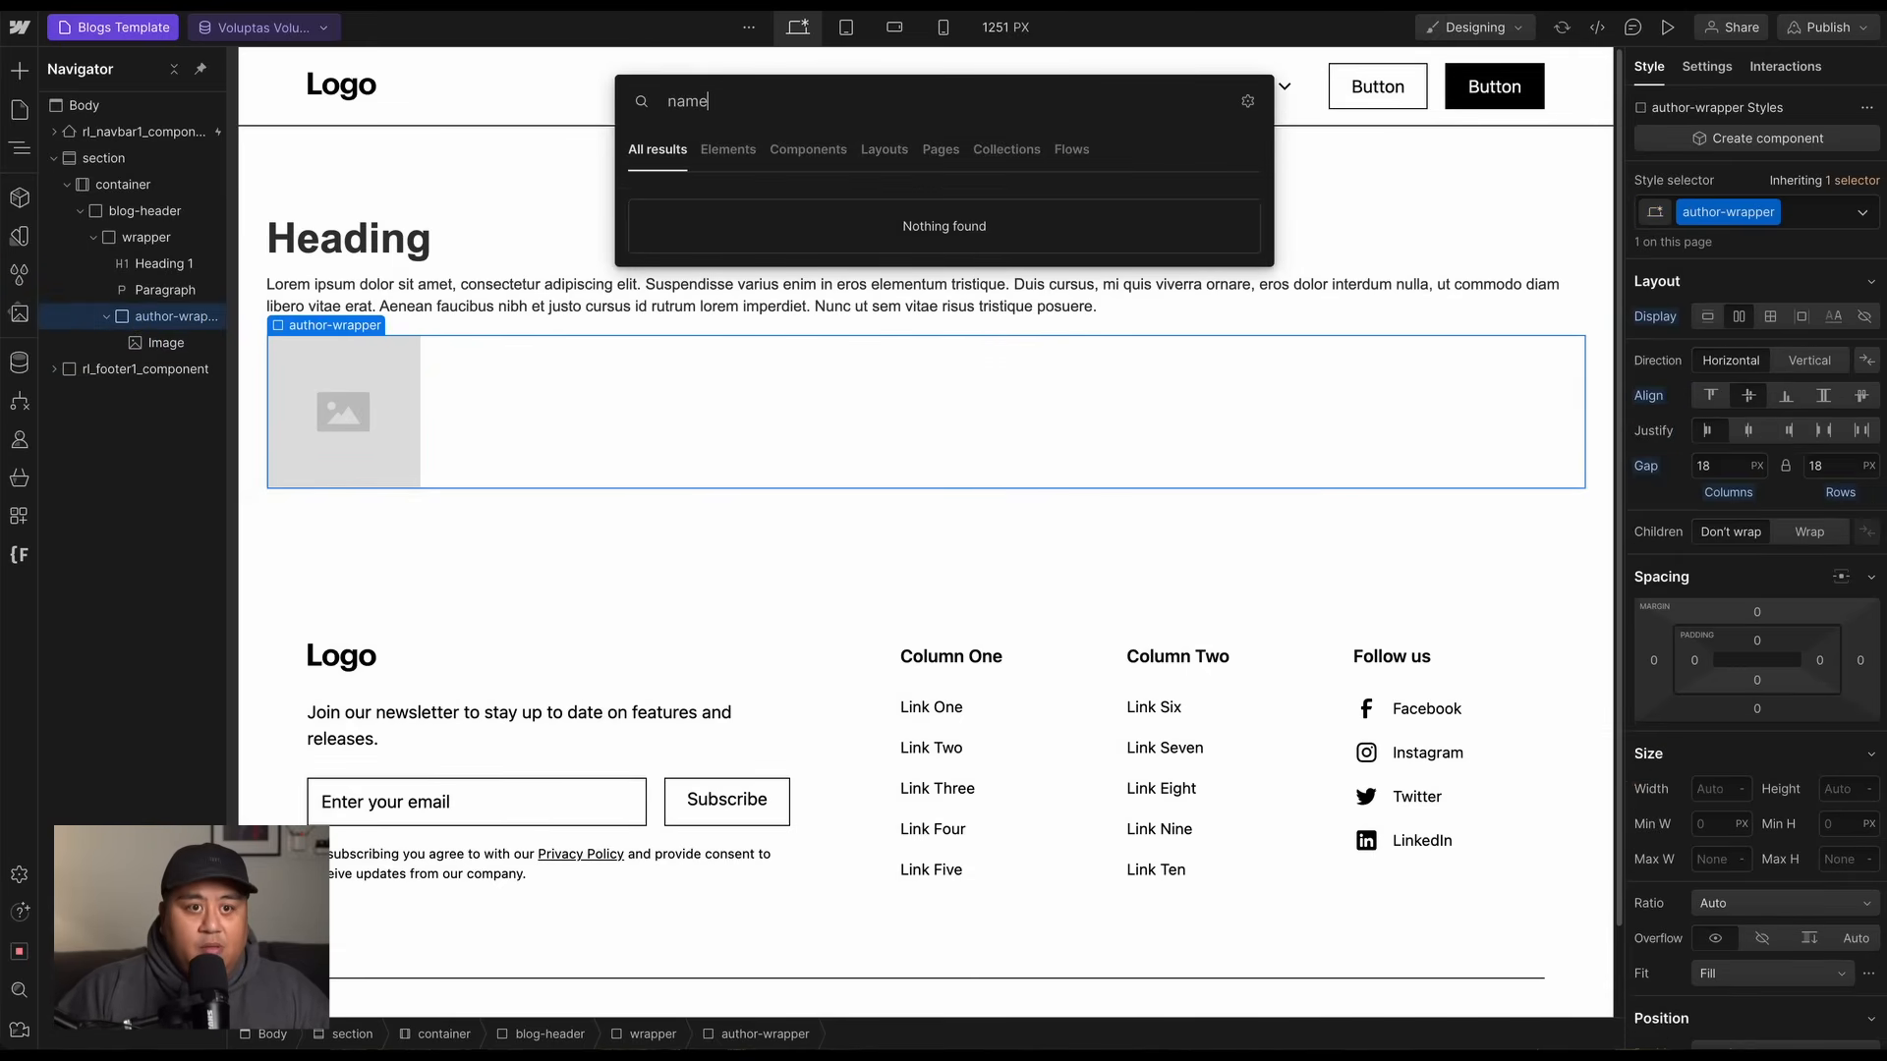
pyautogui.press('BackSpace')
pyautogui.press('BackSpace')
pyautogui.press('BackSpace')
pyautogui.press('BackSpace')
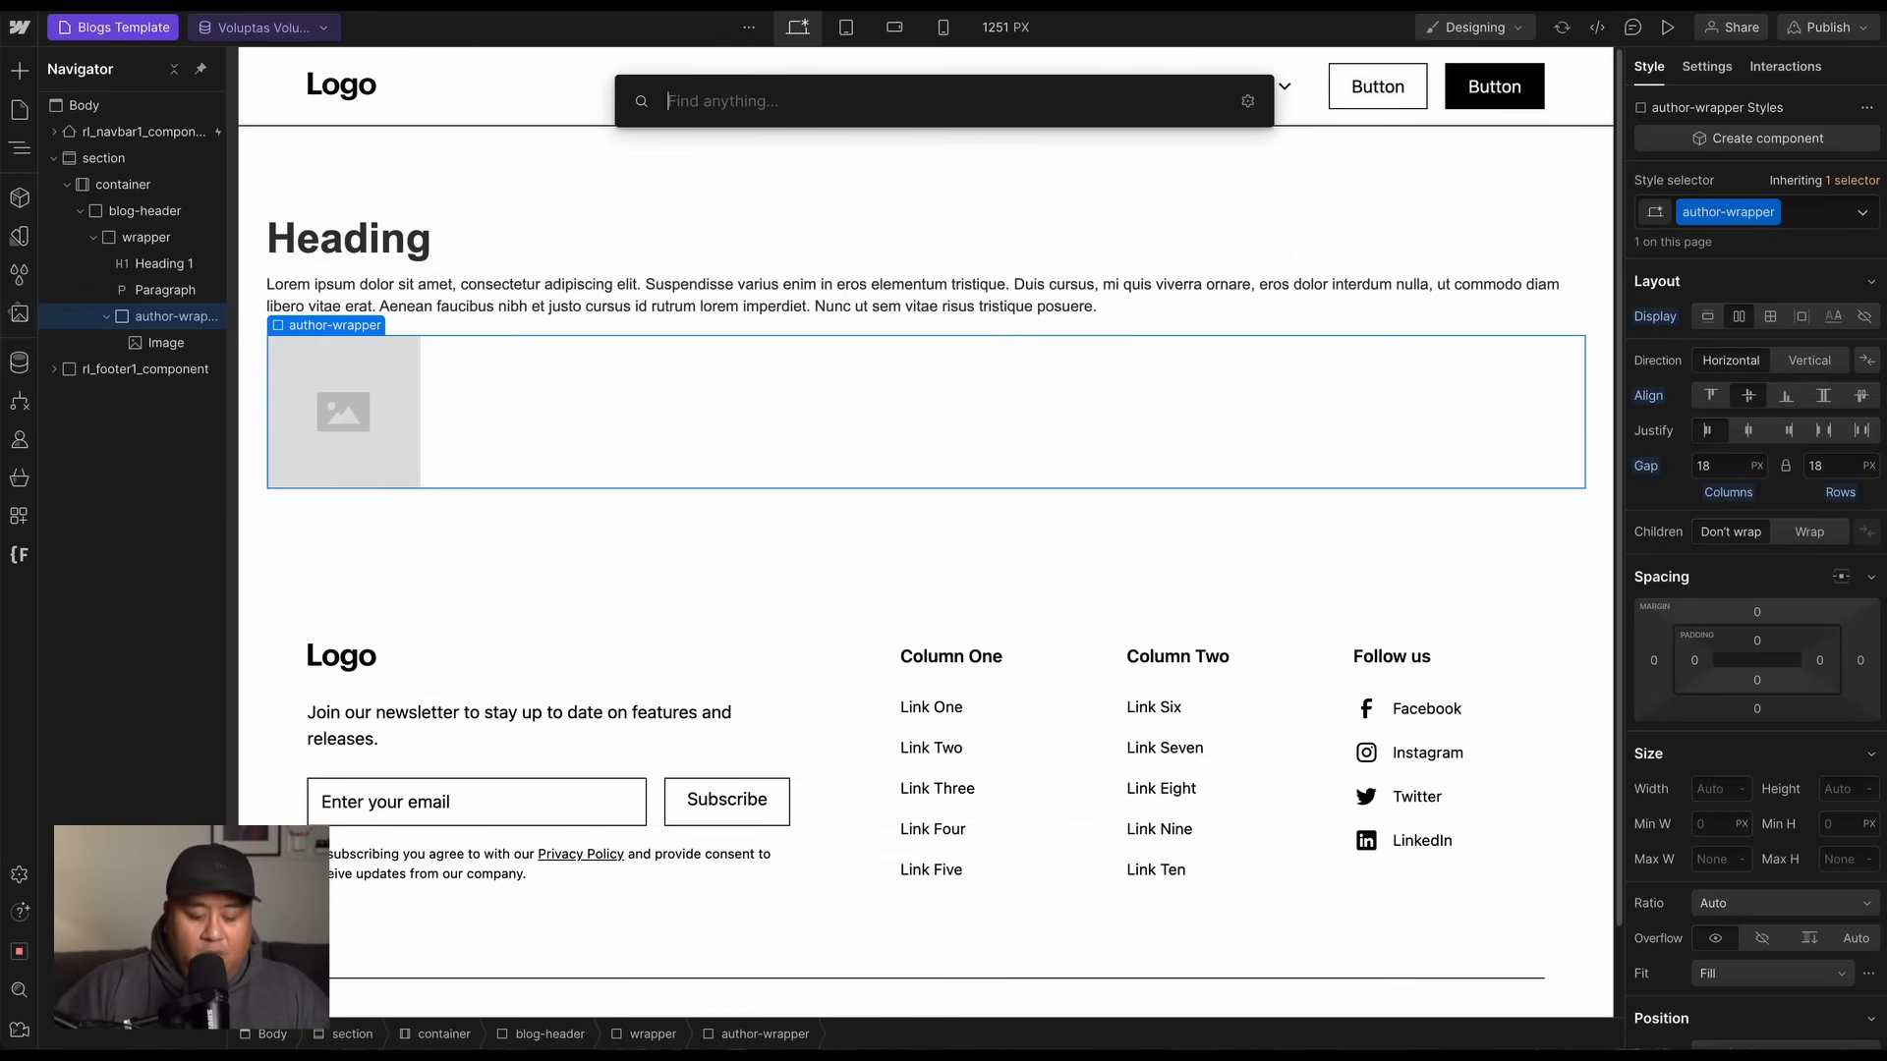
pyautogui.write('head')
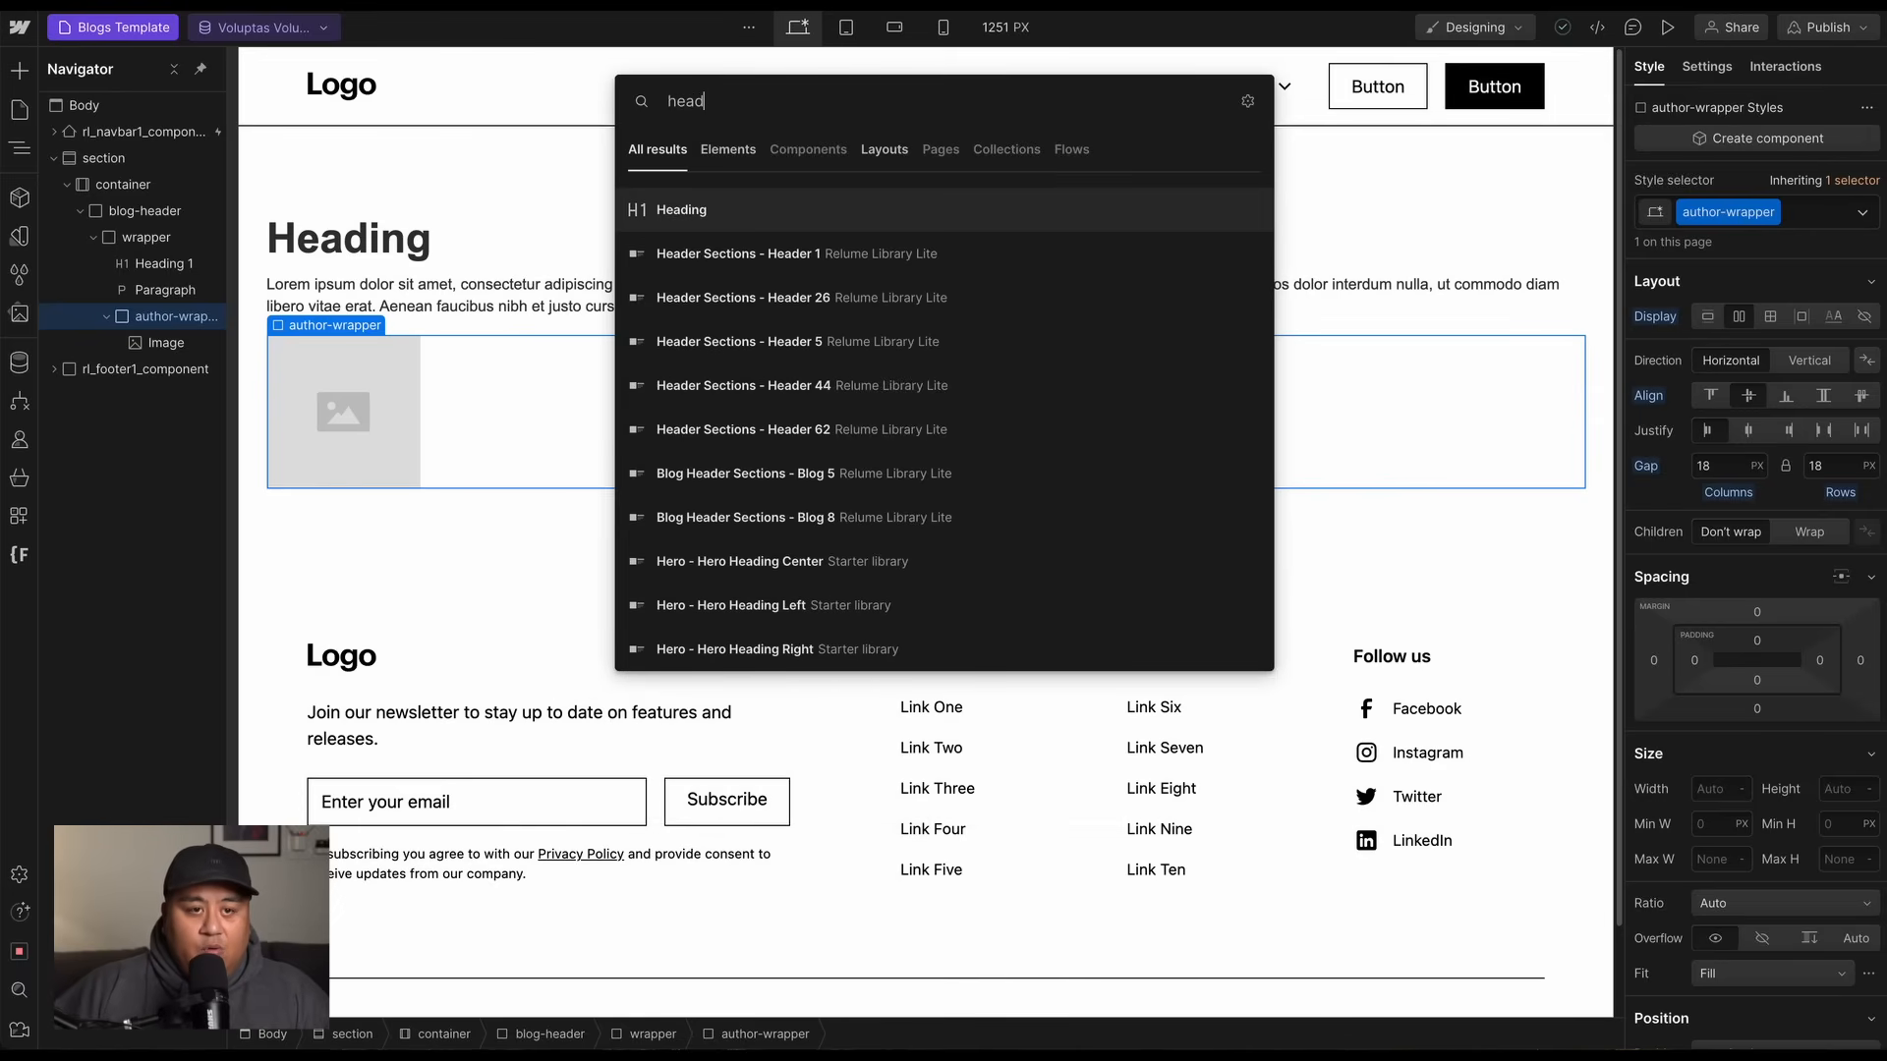
pyautogui.press('BackSpace')
pyautogui.press('BackSpace')
pyautogui.press('BackSpace')
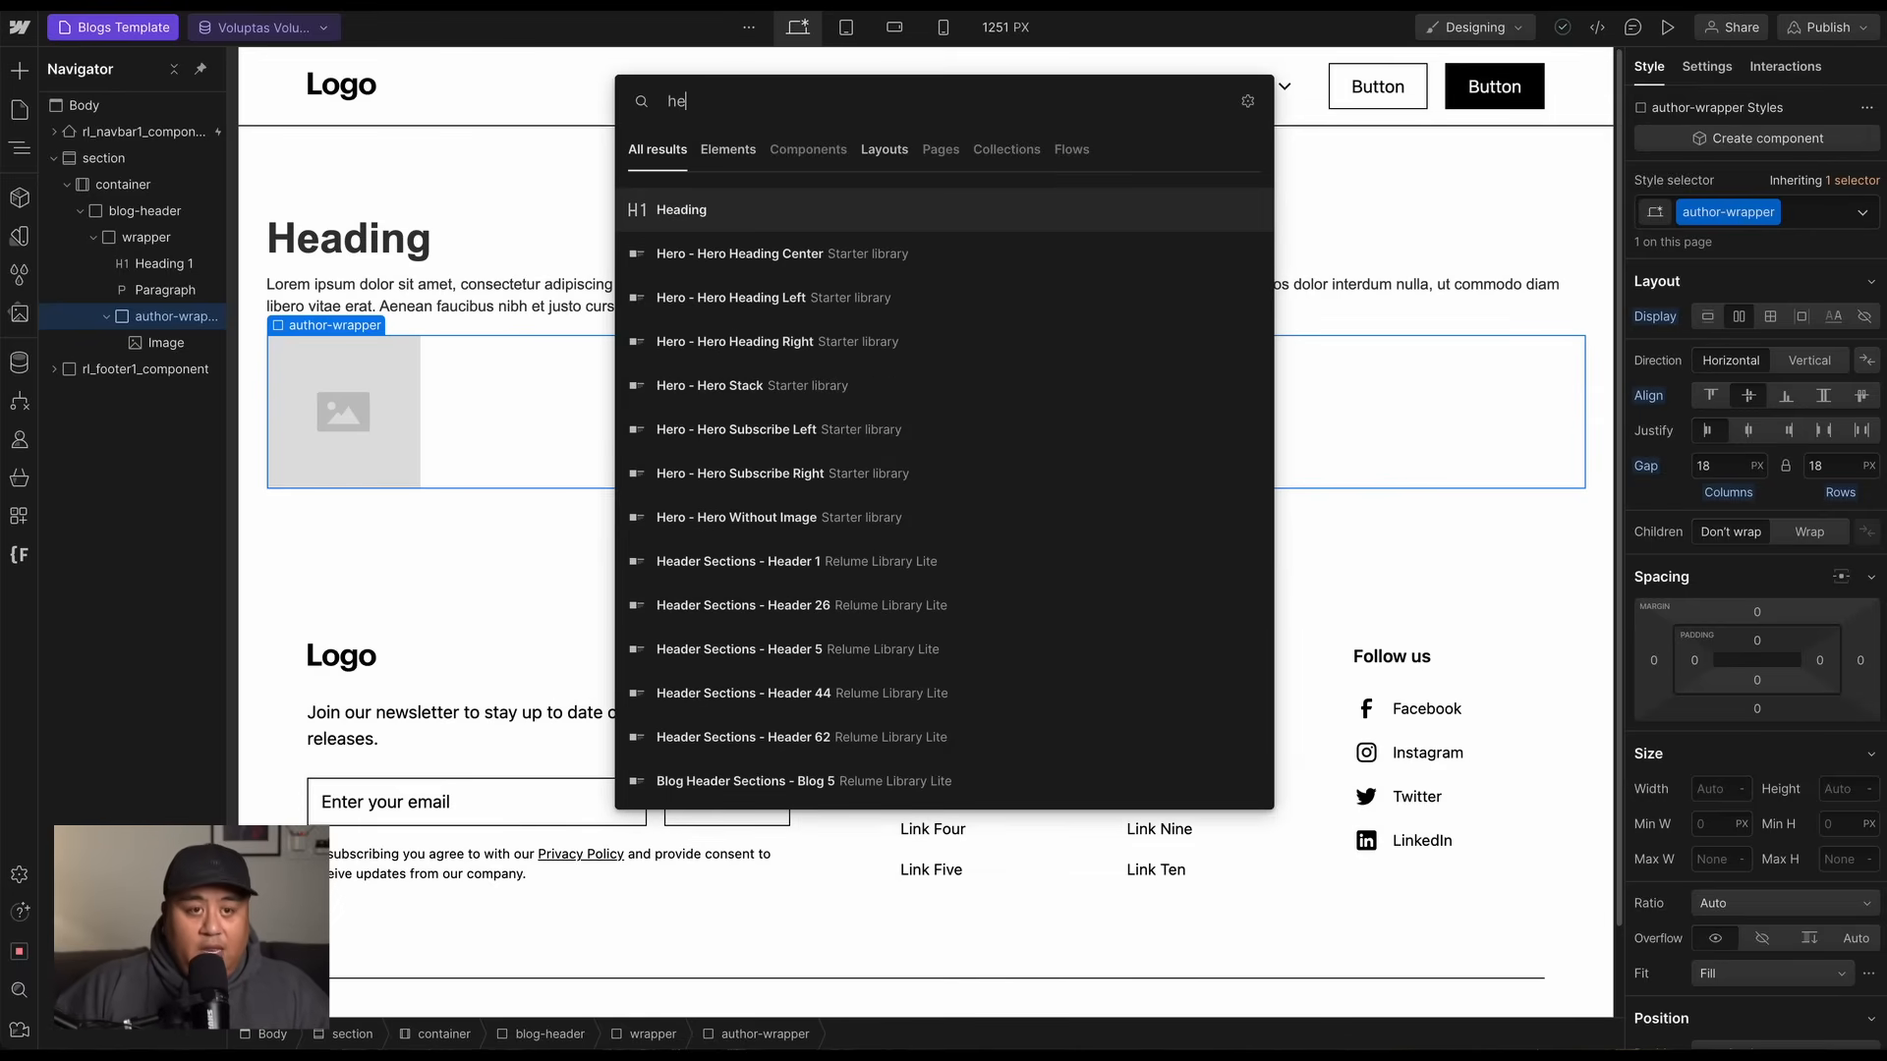
pyautogui.write('4')
pyautogui.press('Return')
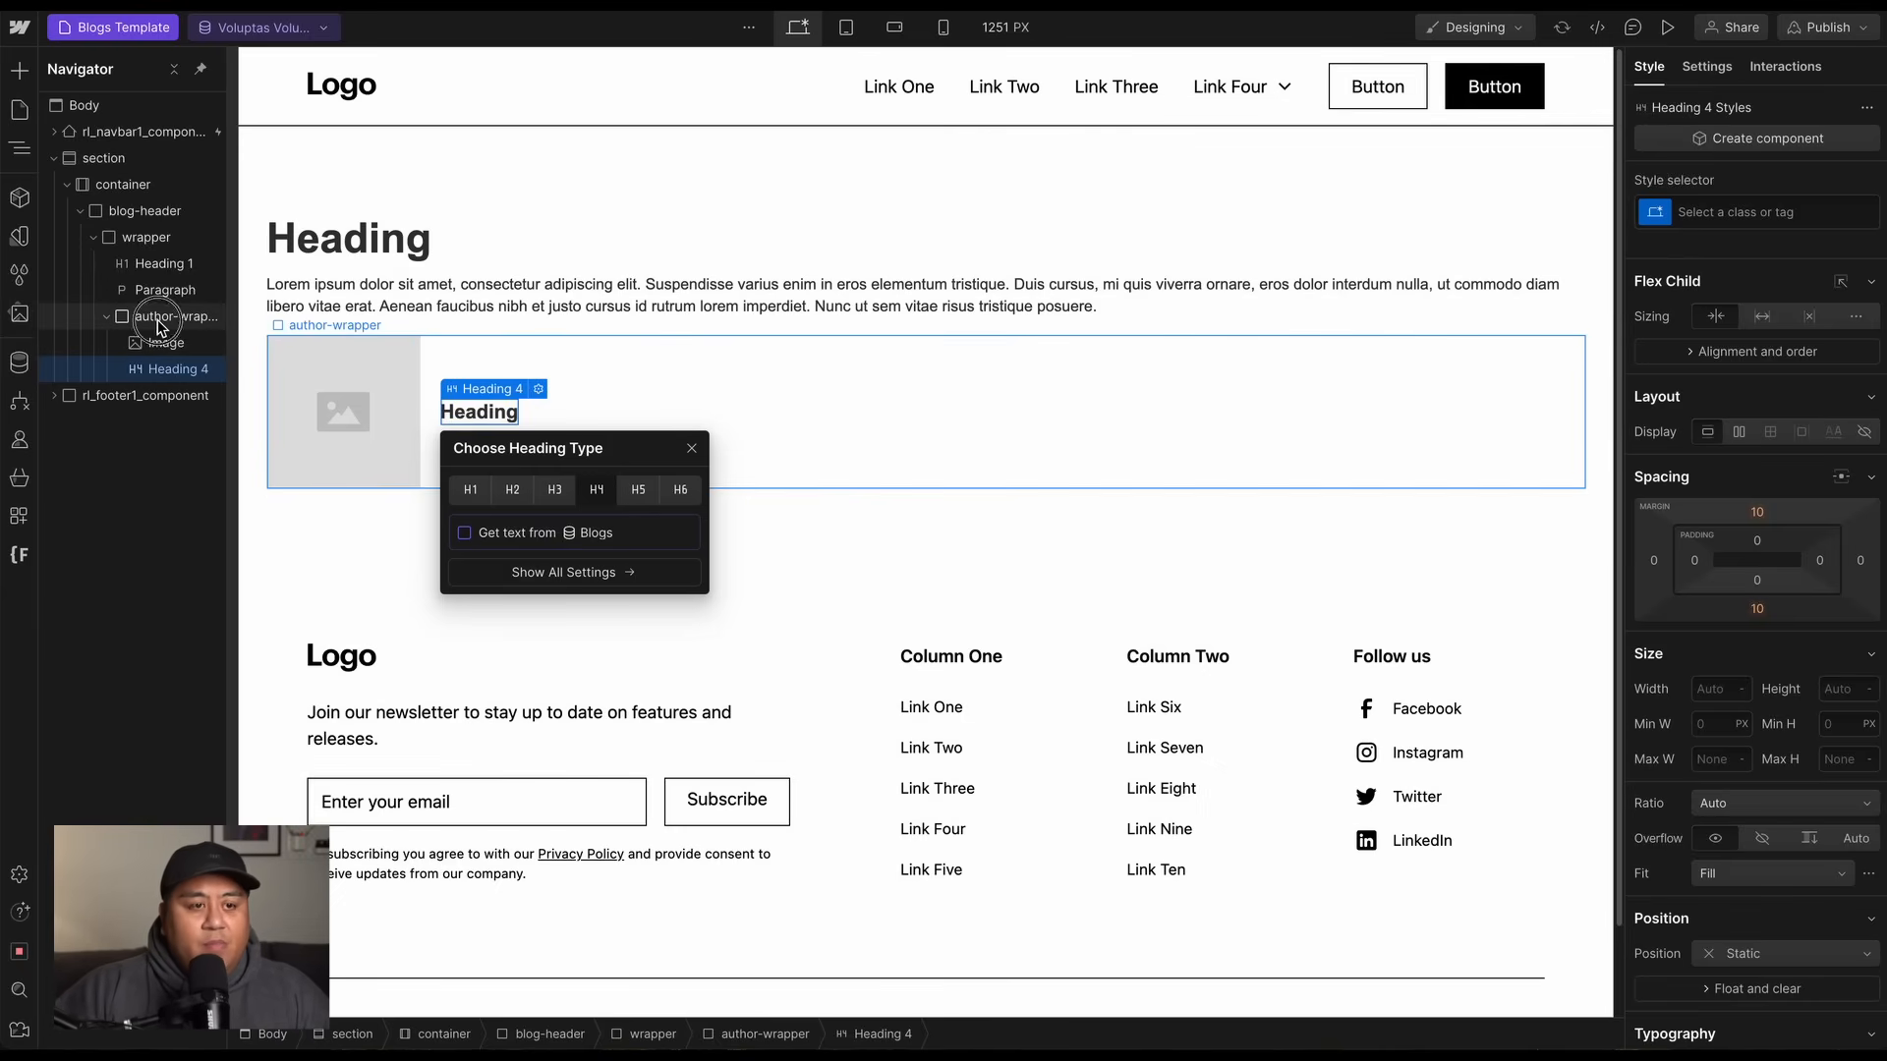
# Insert a Div Block with the class wrapper inside author-wrapper and move the Heading 4 into it.
pyautogui.click(165, 316)
pyautogui.hotkey('ctrl', 'e')
pyautogui.write('div')
pyautogui.press('Return')
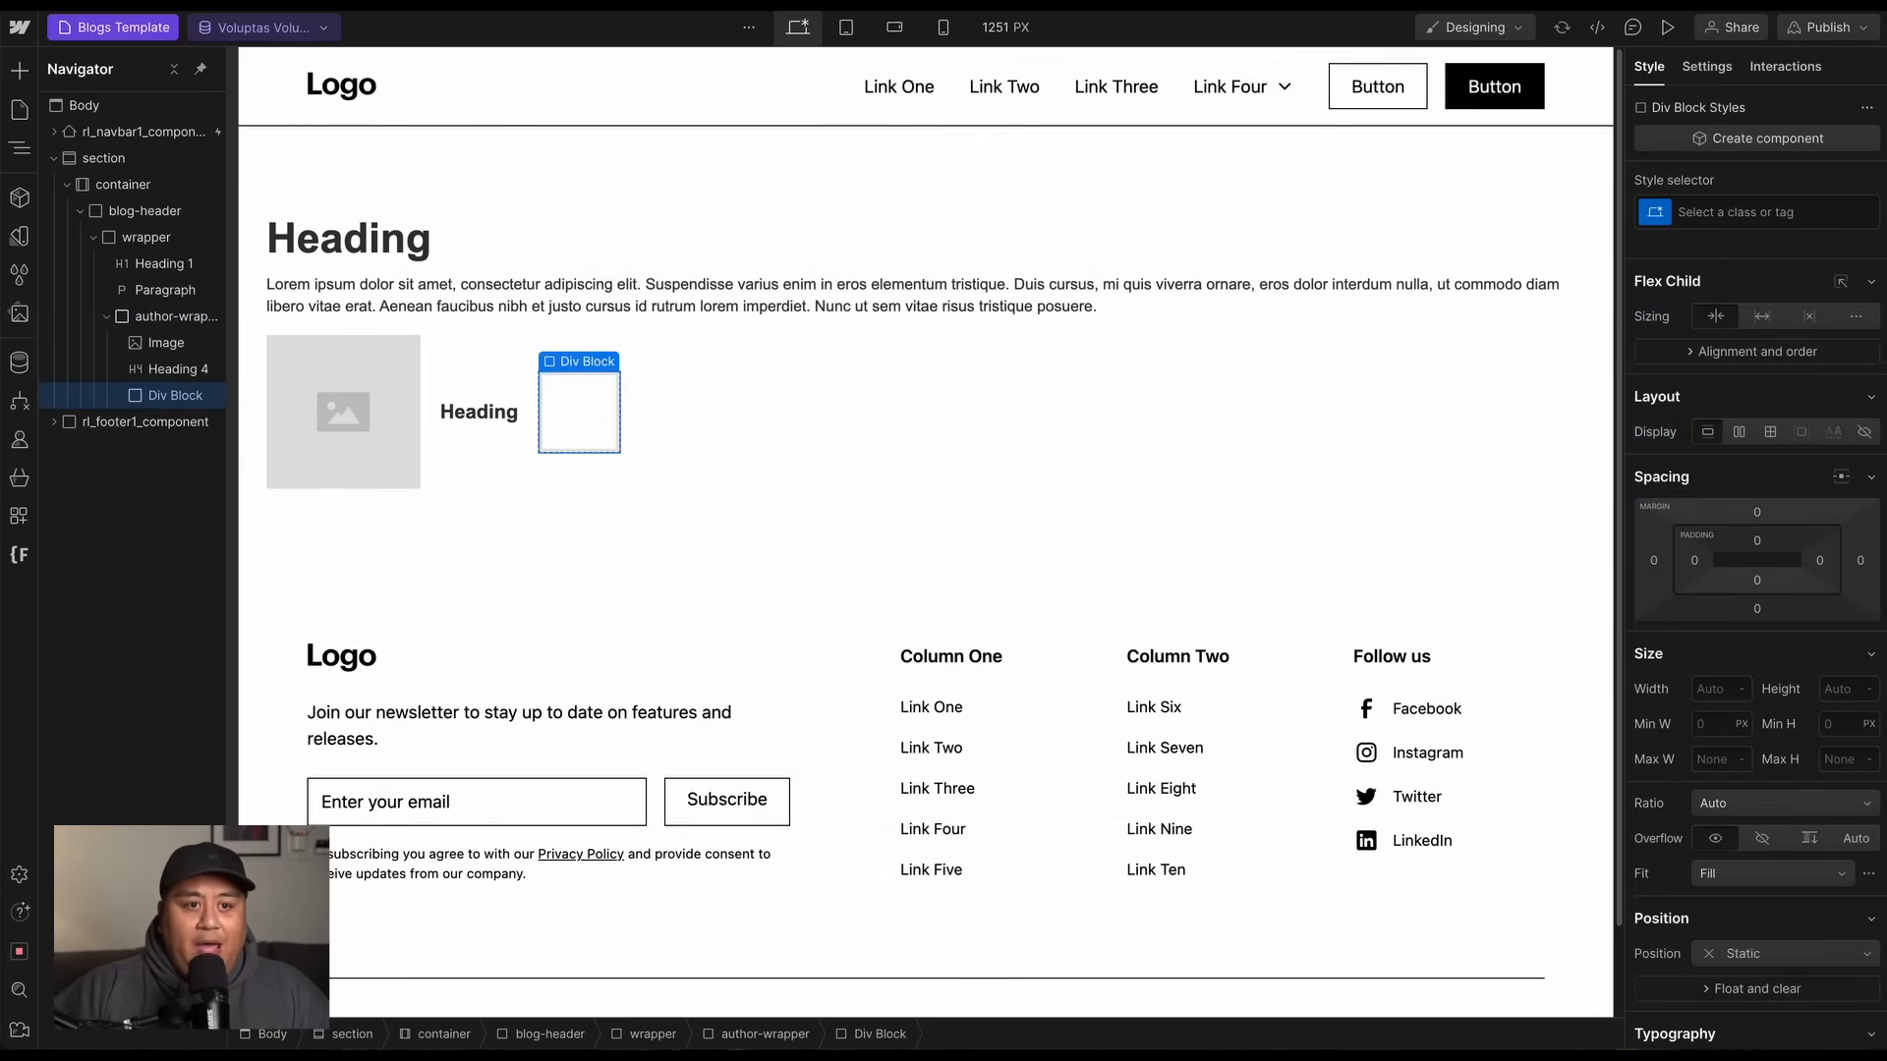
pyautogui.hotkey('ctrl', 'Return')
pyautogui.write('wrapper')
pyautogui.press('Return')
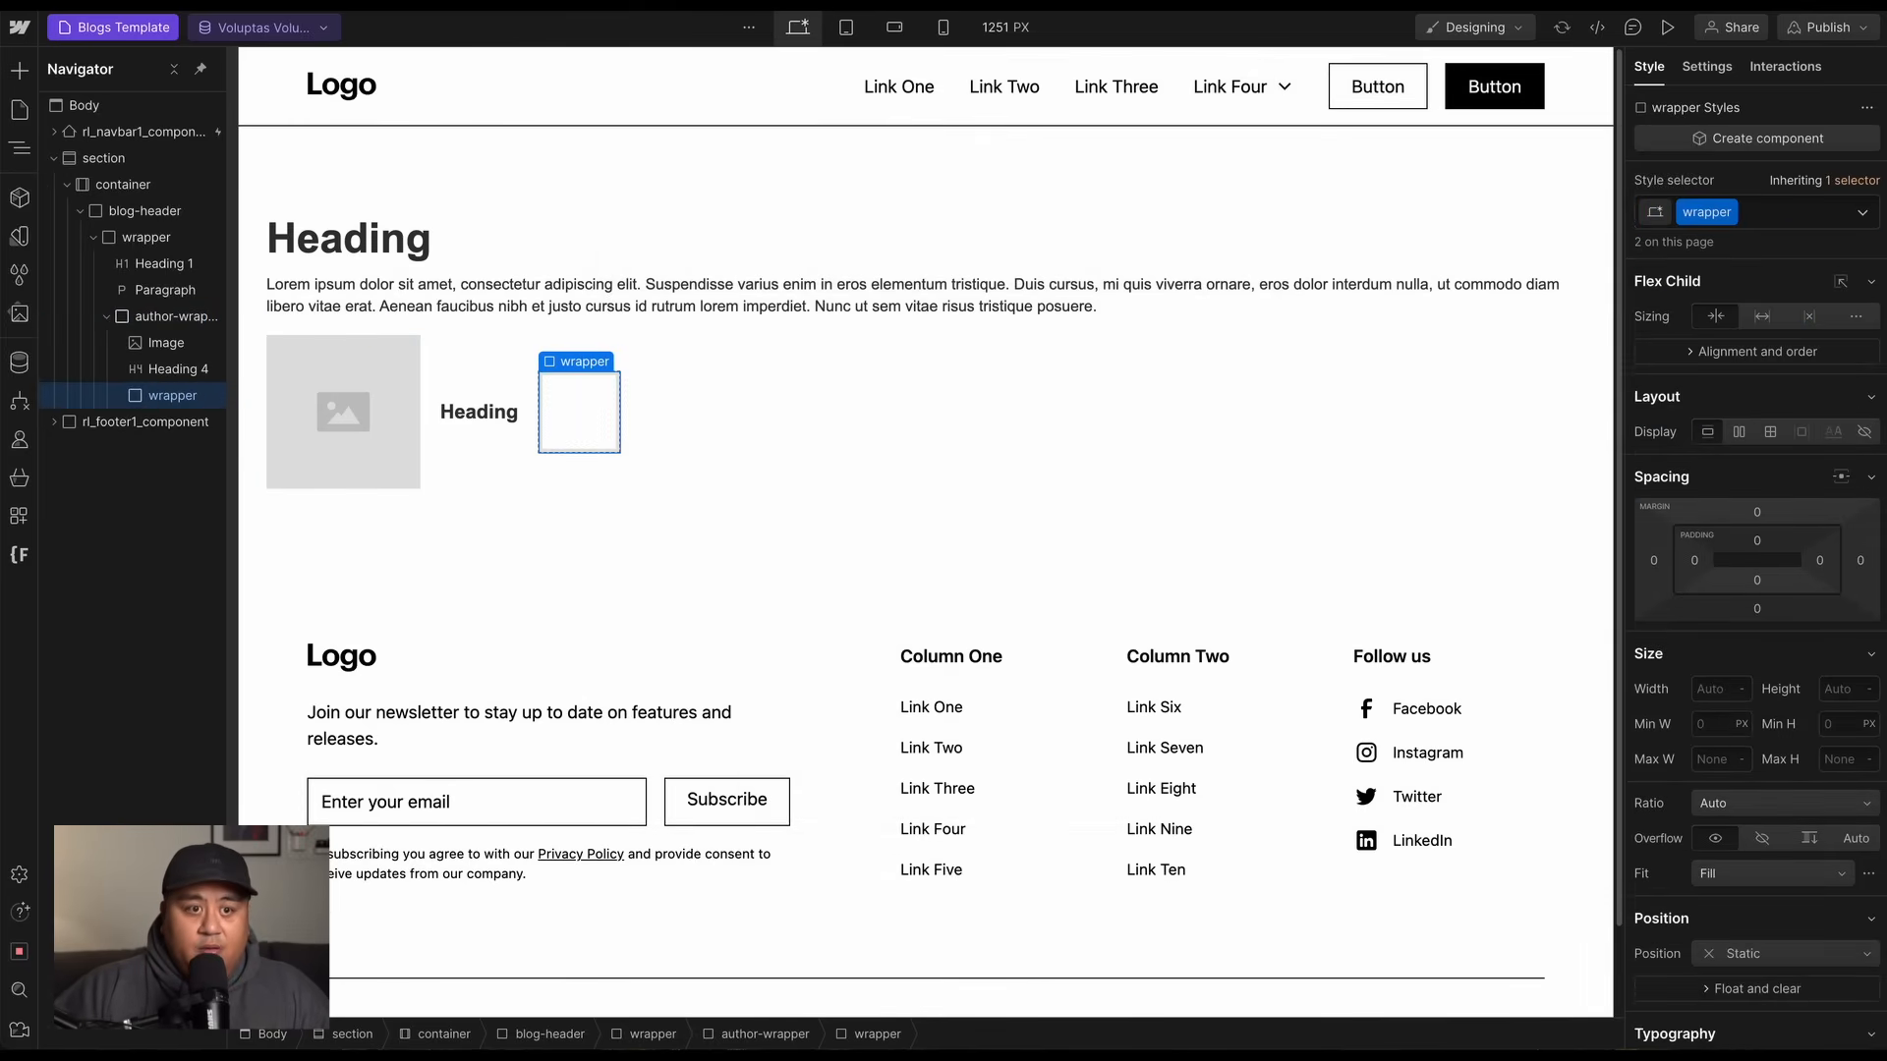
pyautogui.moveTo(157, 395)
pyautogui.mouseDown()
pyautogui.moveTo(159, 362)
pyautogui.moveTo(171, 378)
pyautogui.mouseUp()
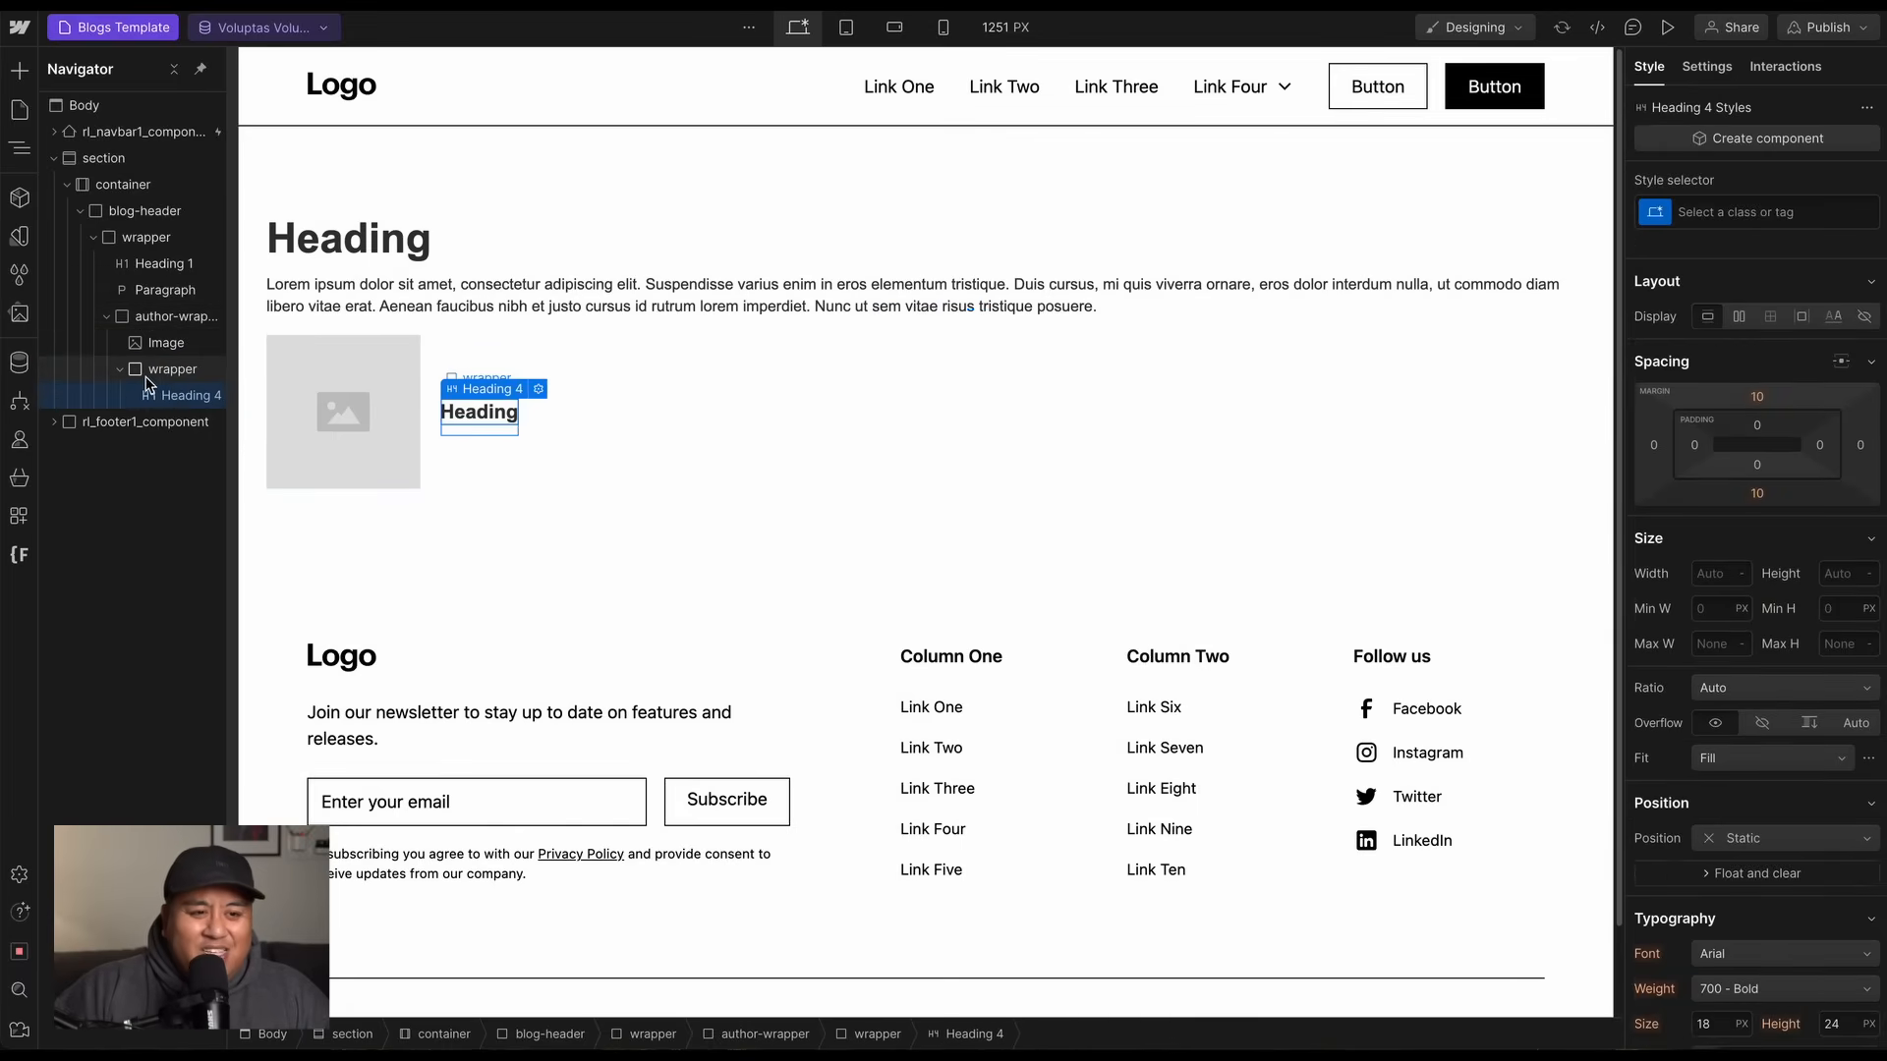
# Insert a Paragraph element below the Heading 4 in the wrapper beside the image.
pyautogui.click(154, 372)
pyautogui.hotkey('ctrl', 'e')
pyautogui.write('par')
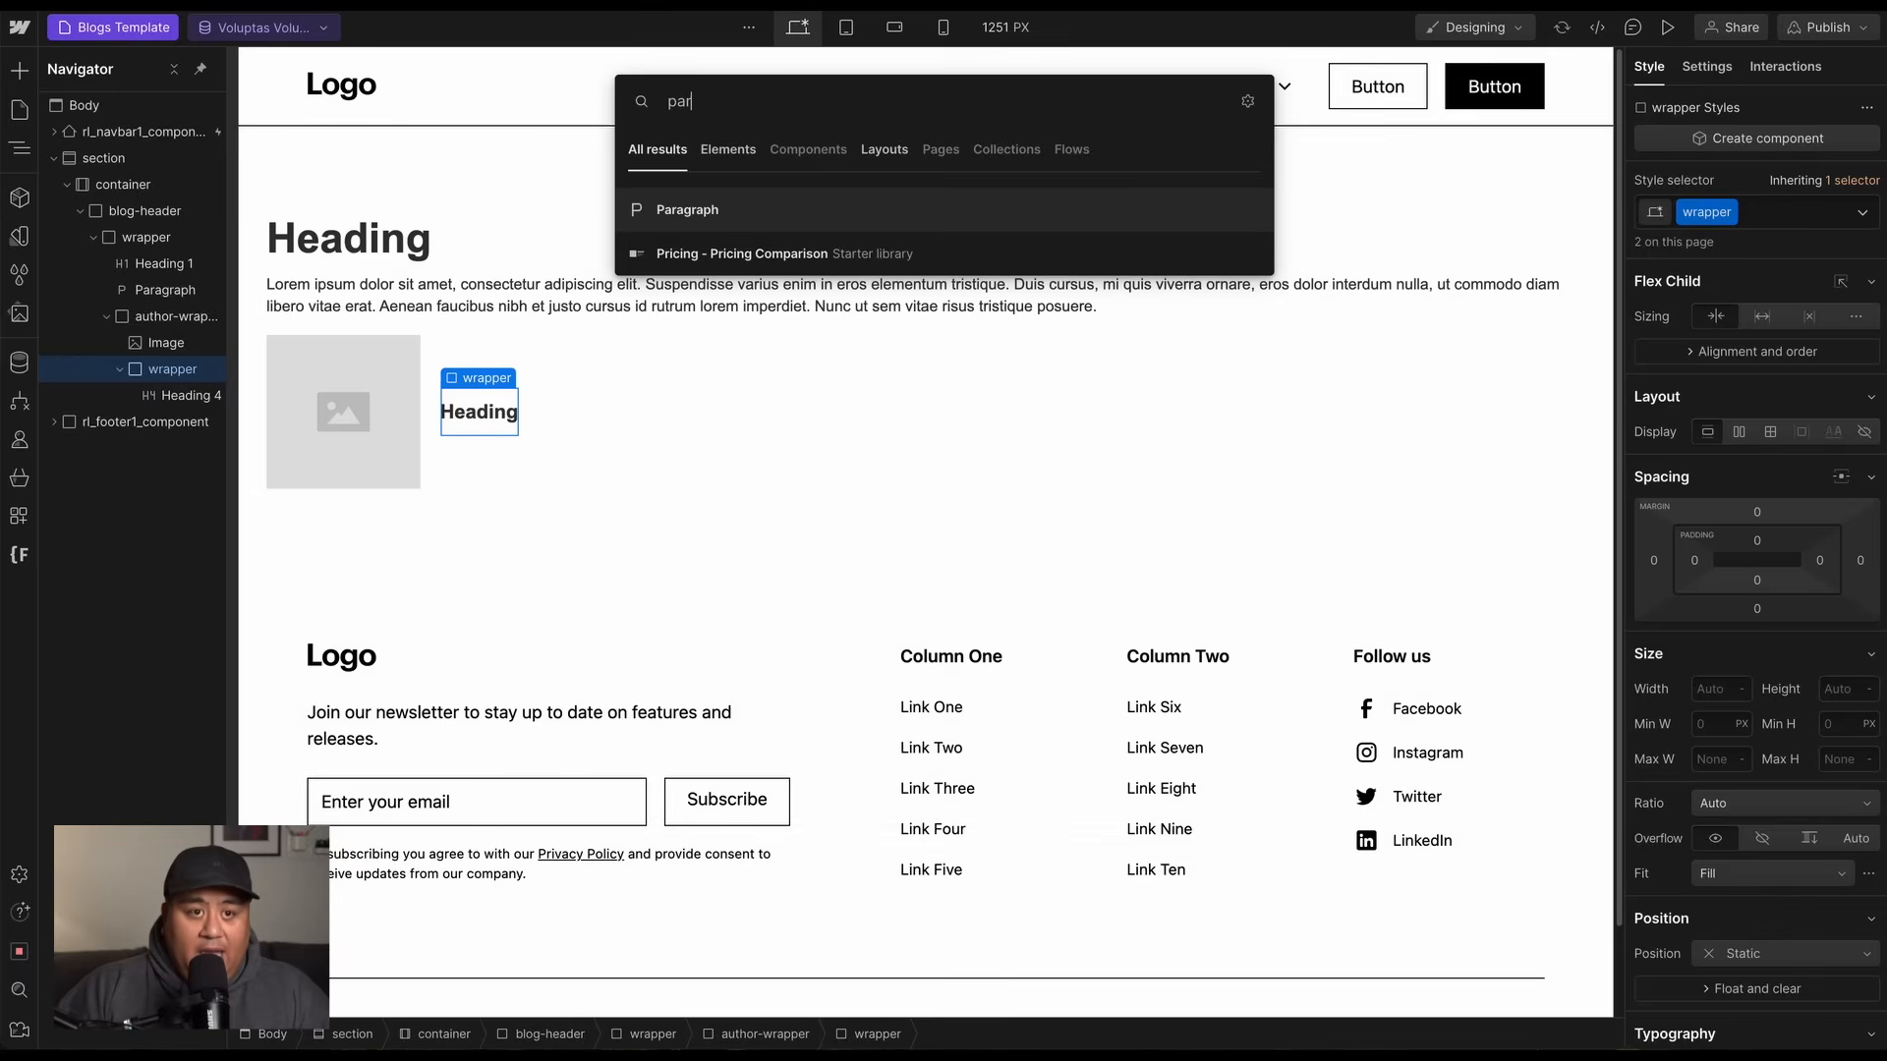
pyautogui.press('Return')
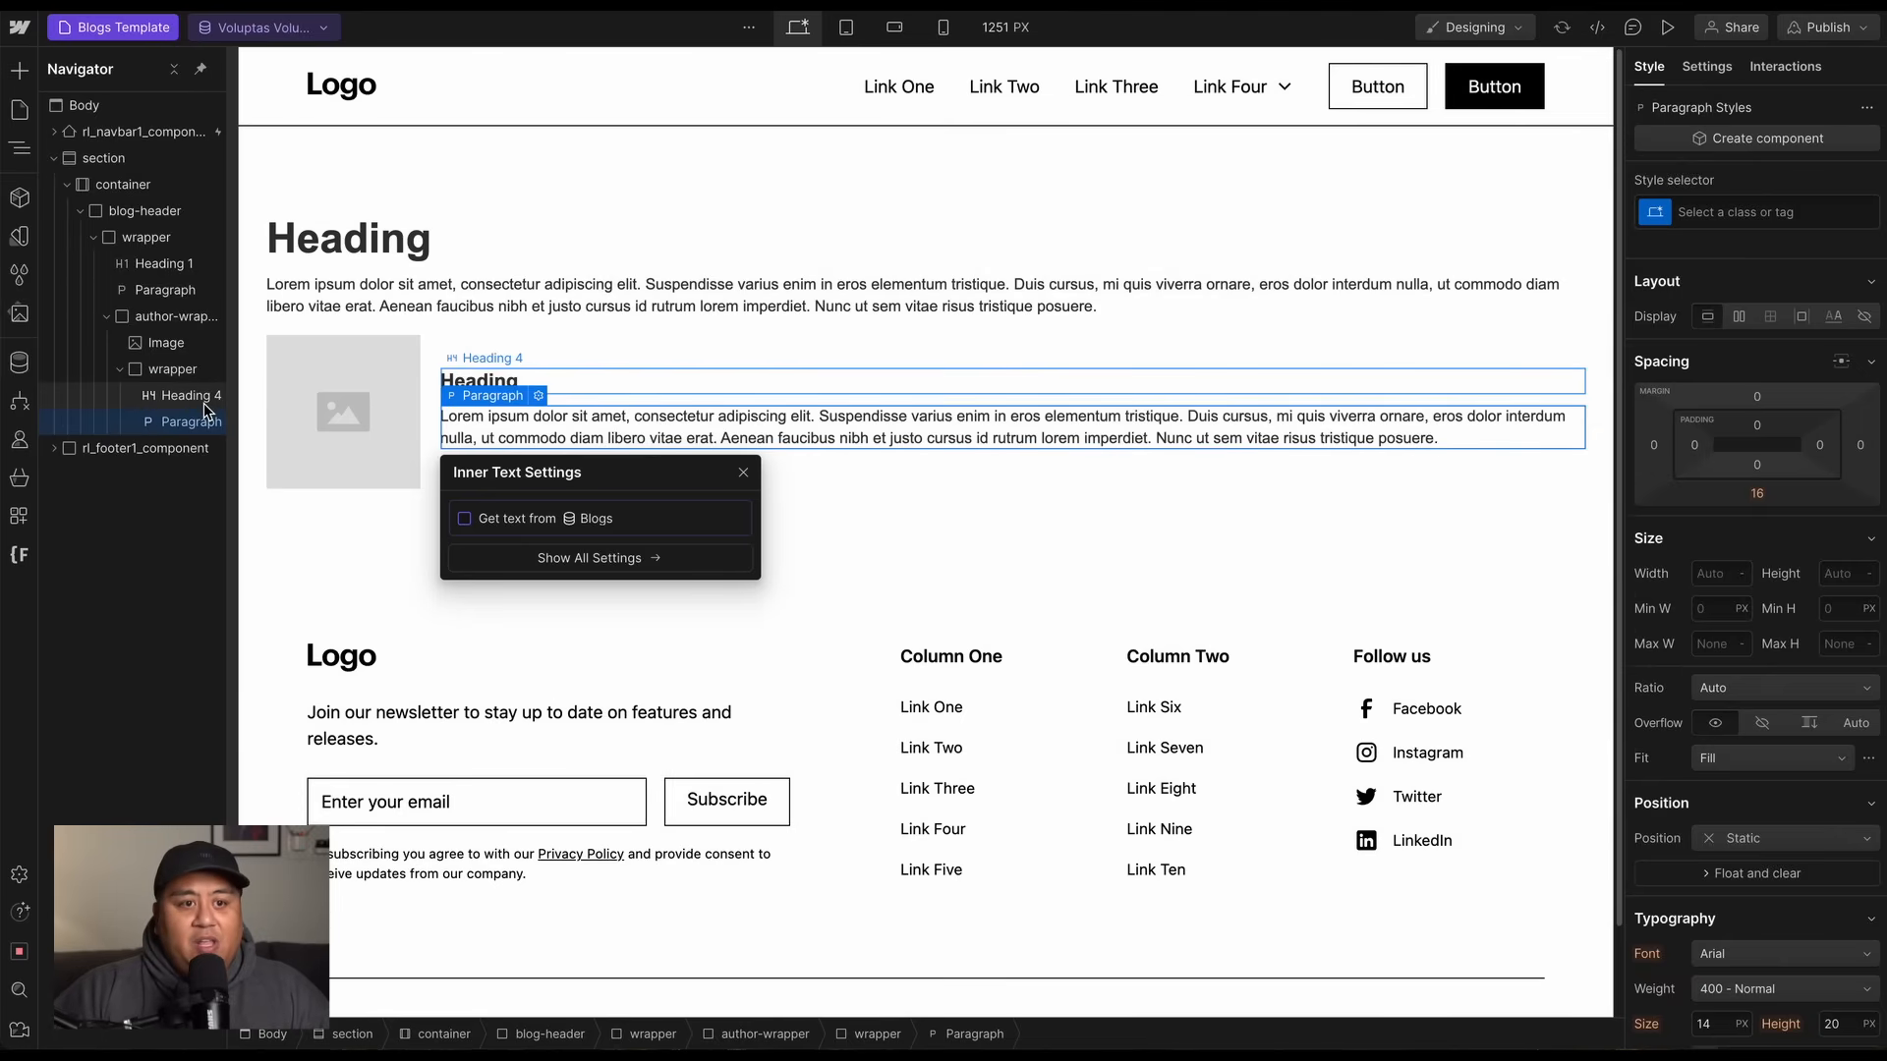
# Give author-wrapper 18 px padding on all sides and a solid 1 px border in #b6b6b6.
pyautogui.click(161, 322)
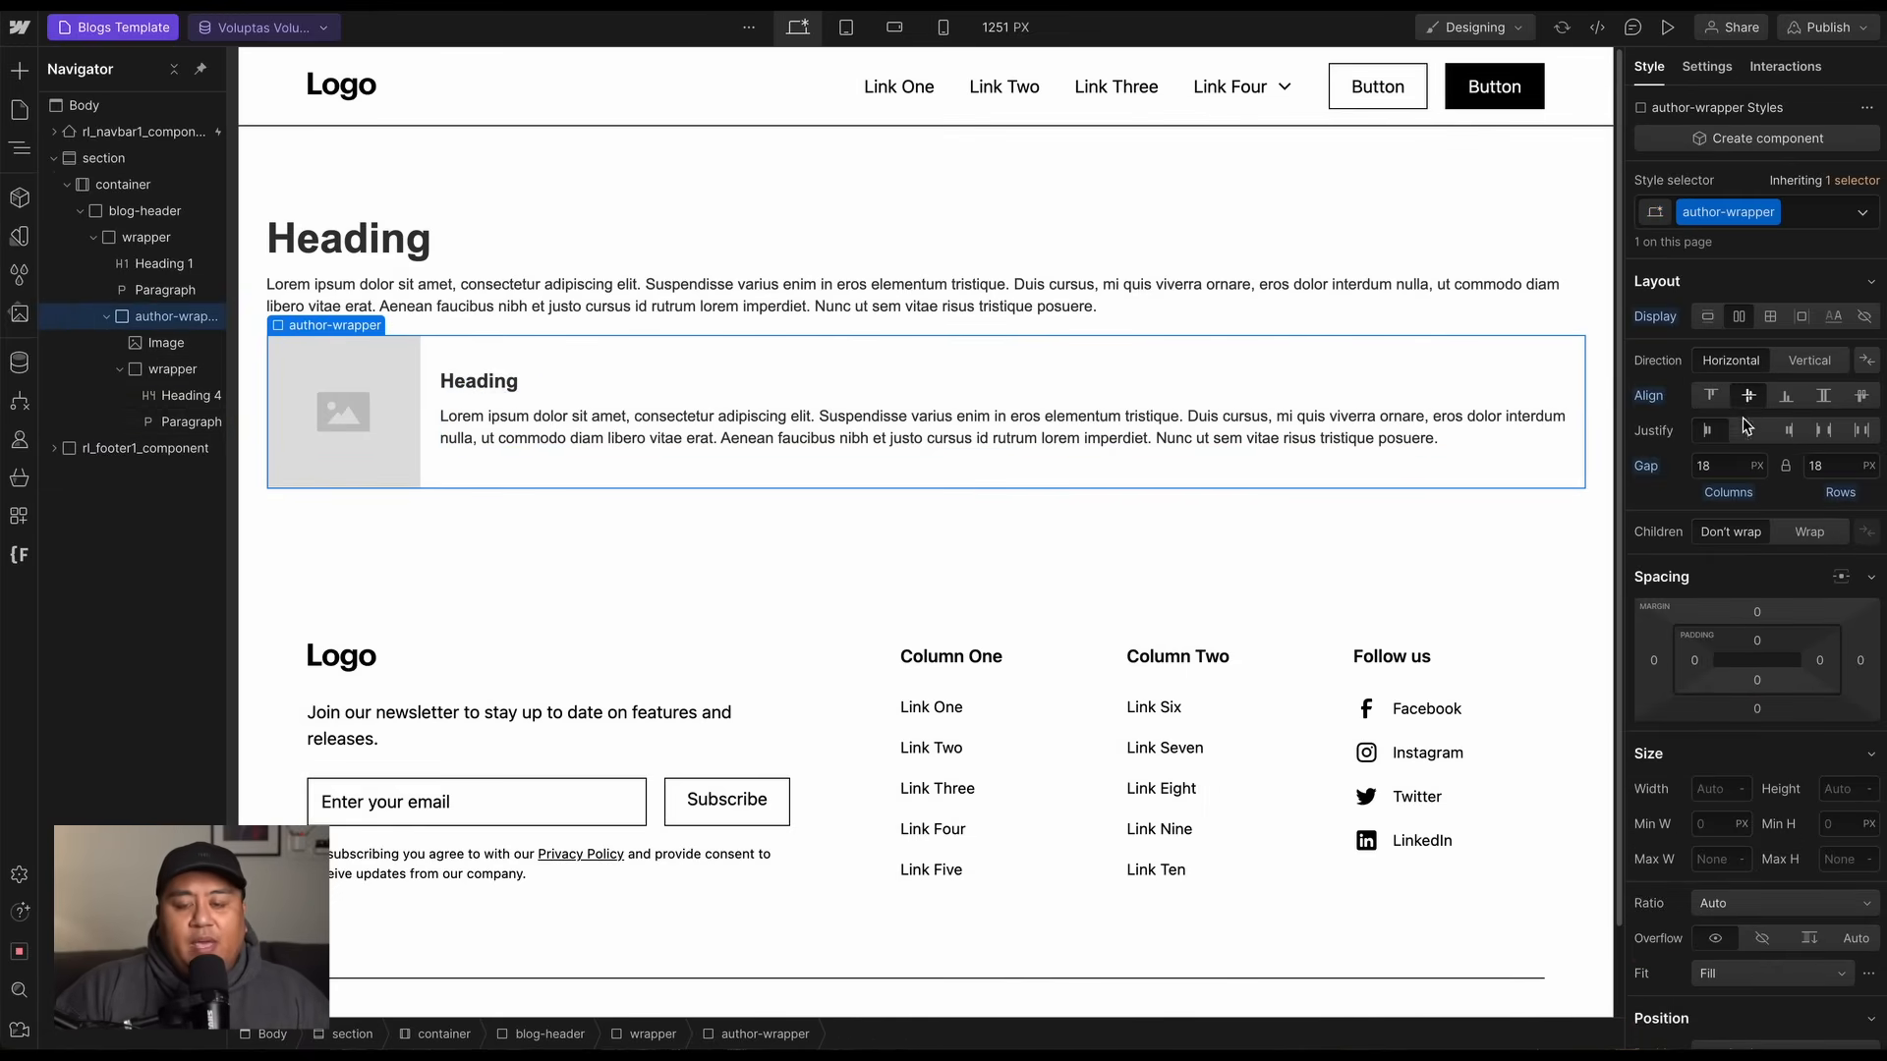
pyautogui.moveTo(1781, 653); pyautogui.dragTo(1781, 654)
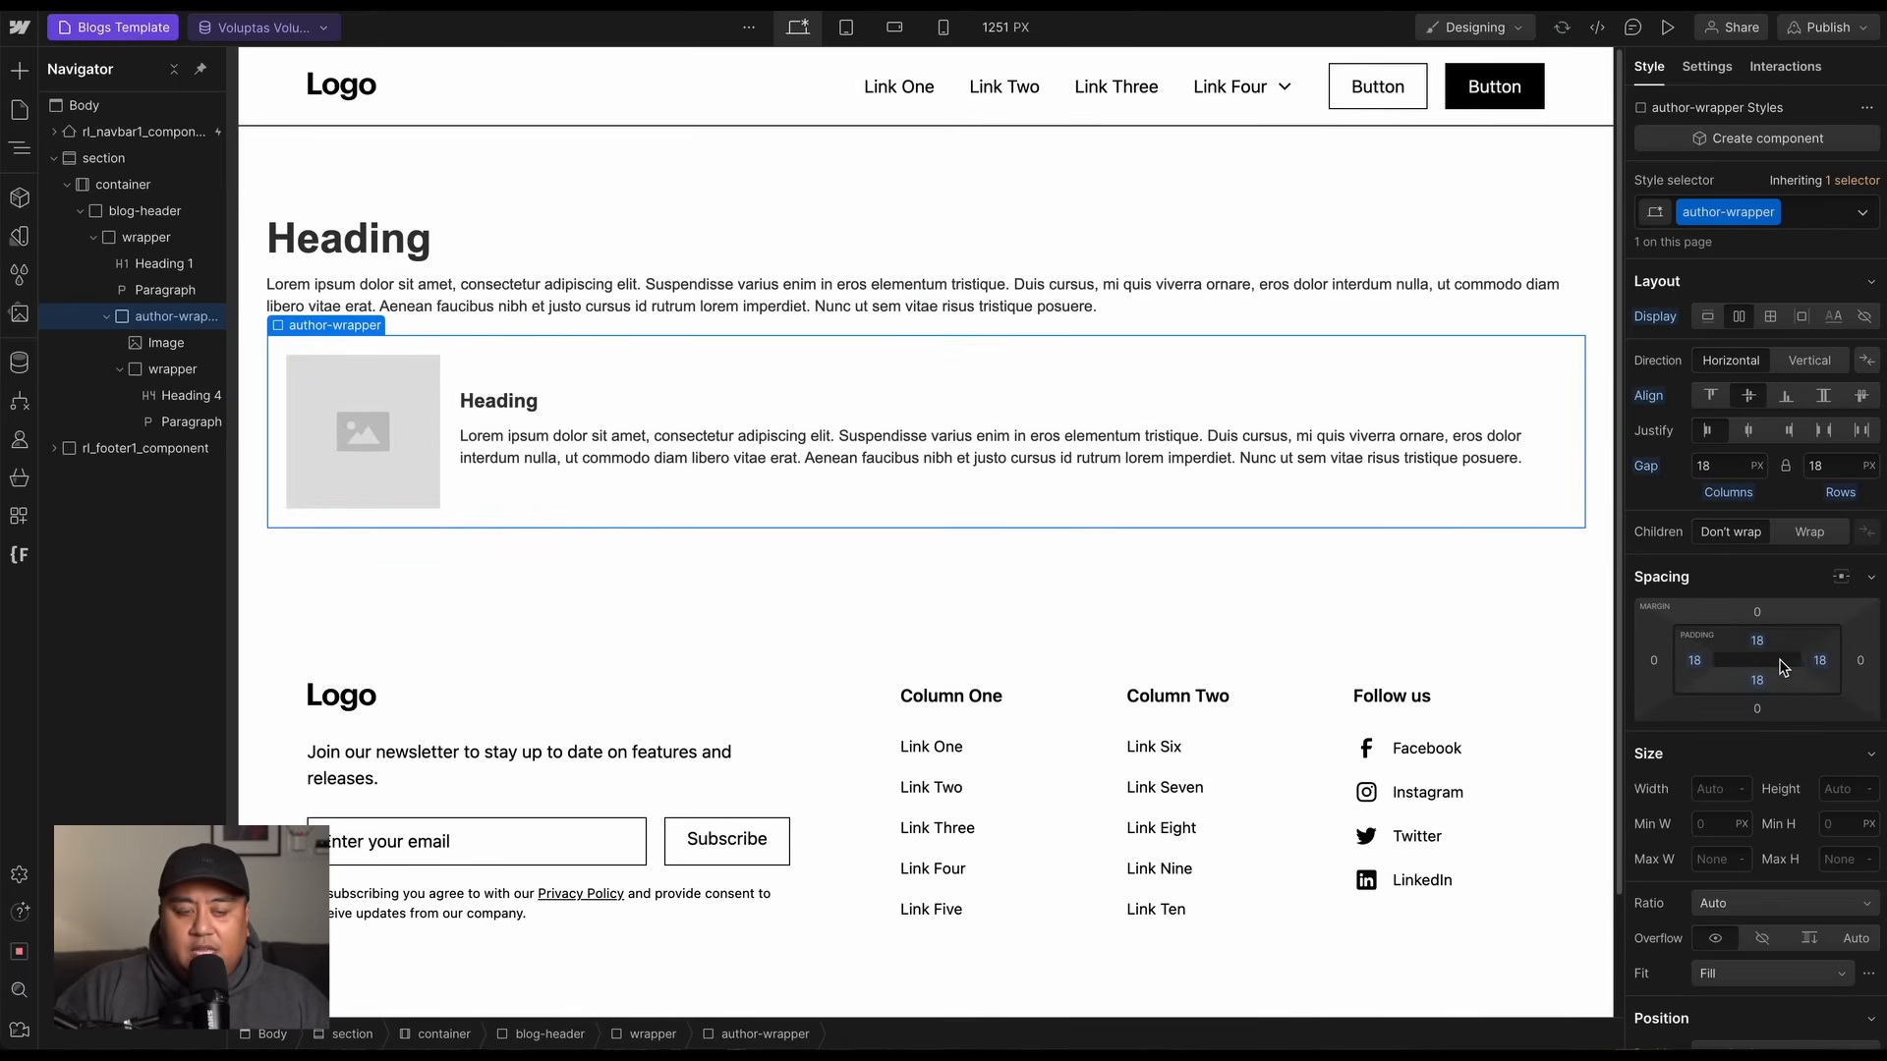
pyautogui.scroll(-10, 1783, 668)
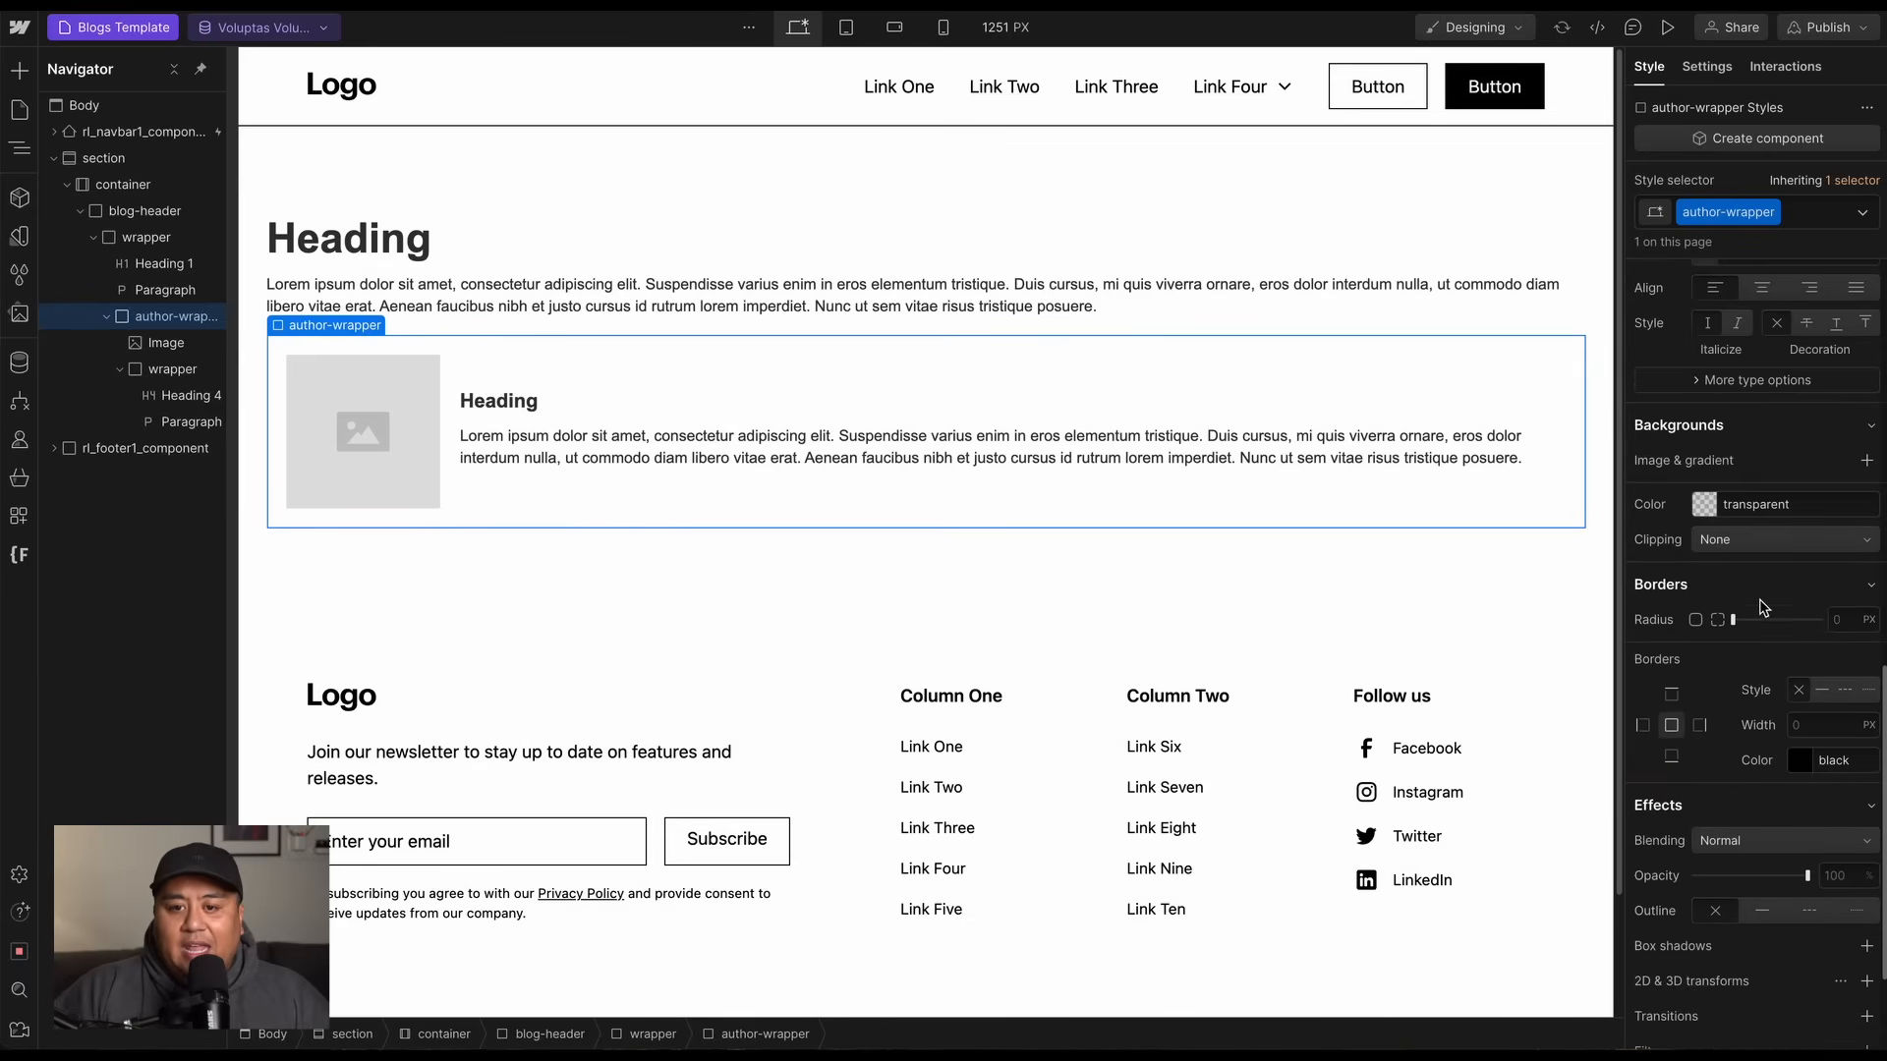
pyautogui.click(1763, 910)
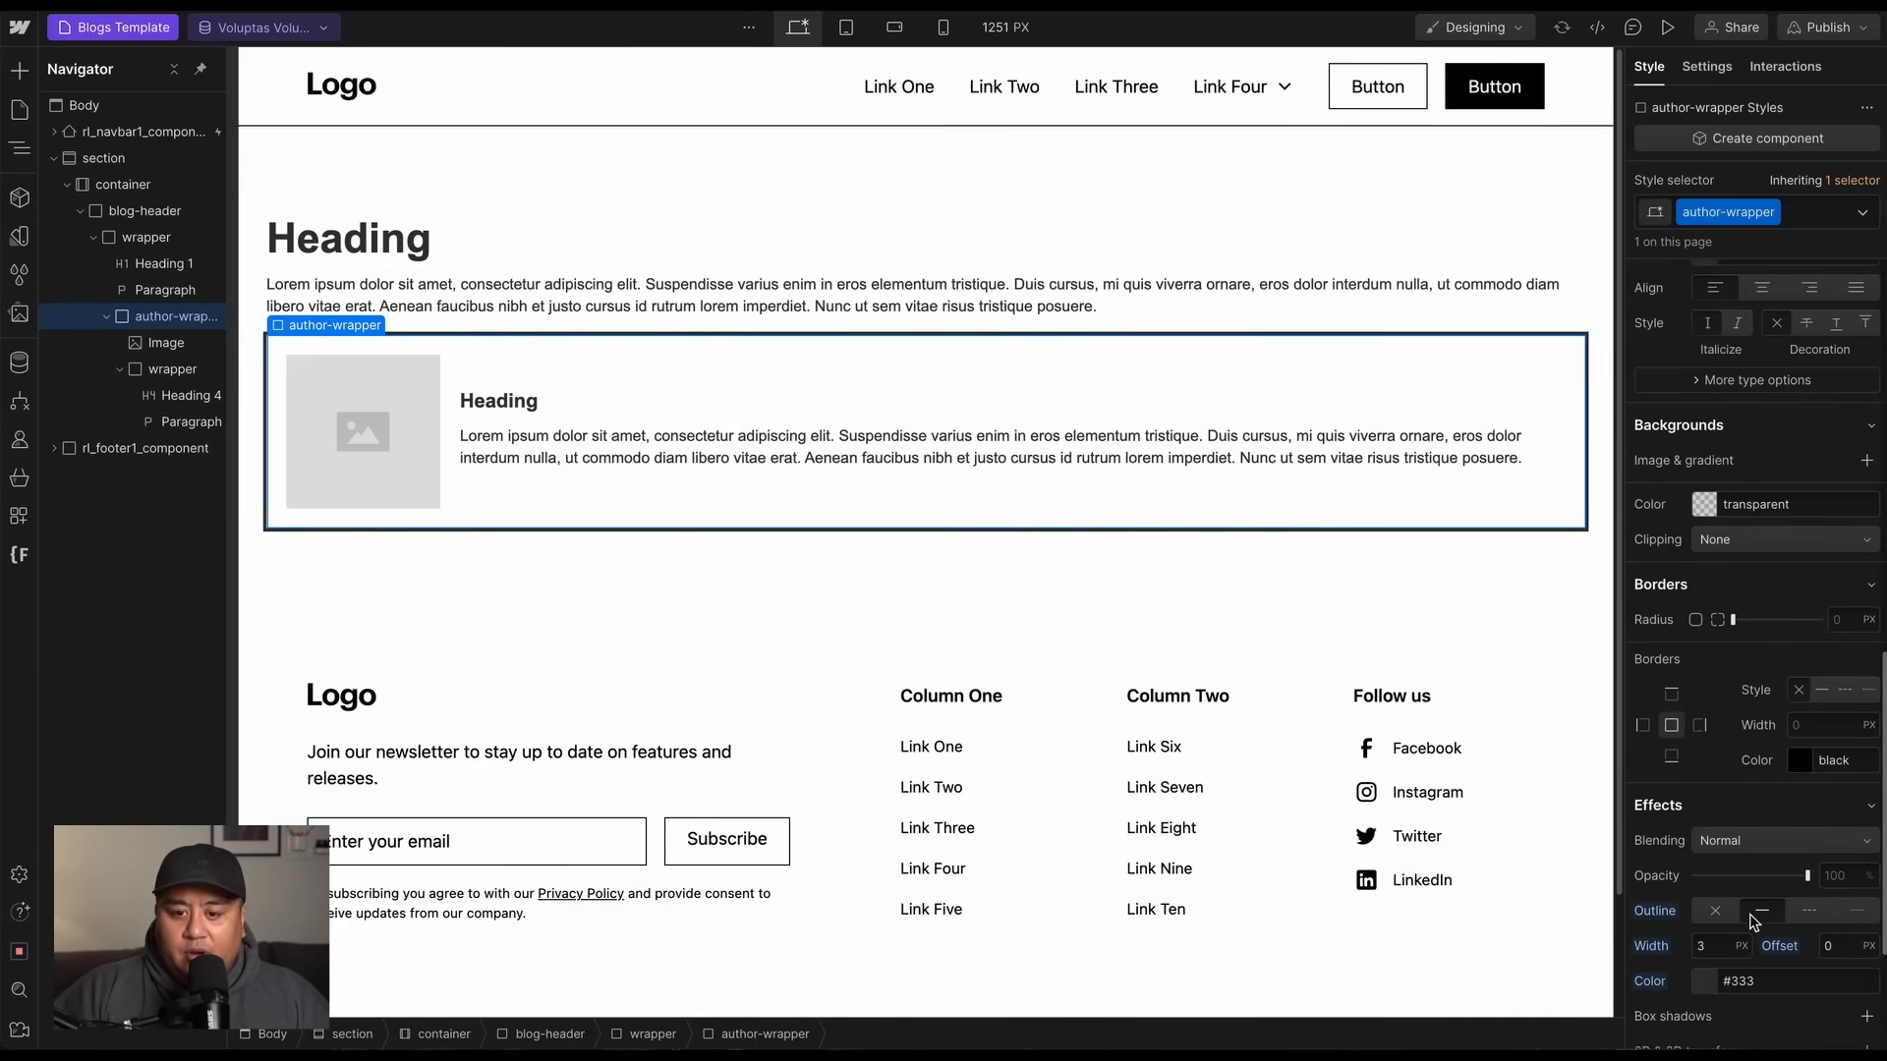
pyautogui.click(1715, 879)
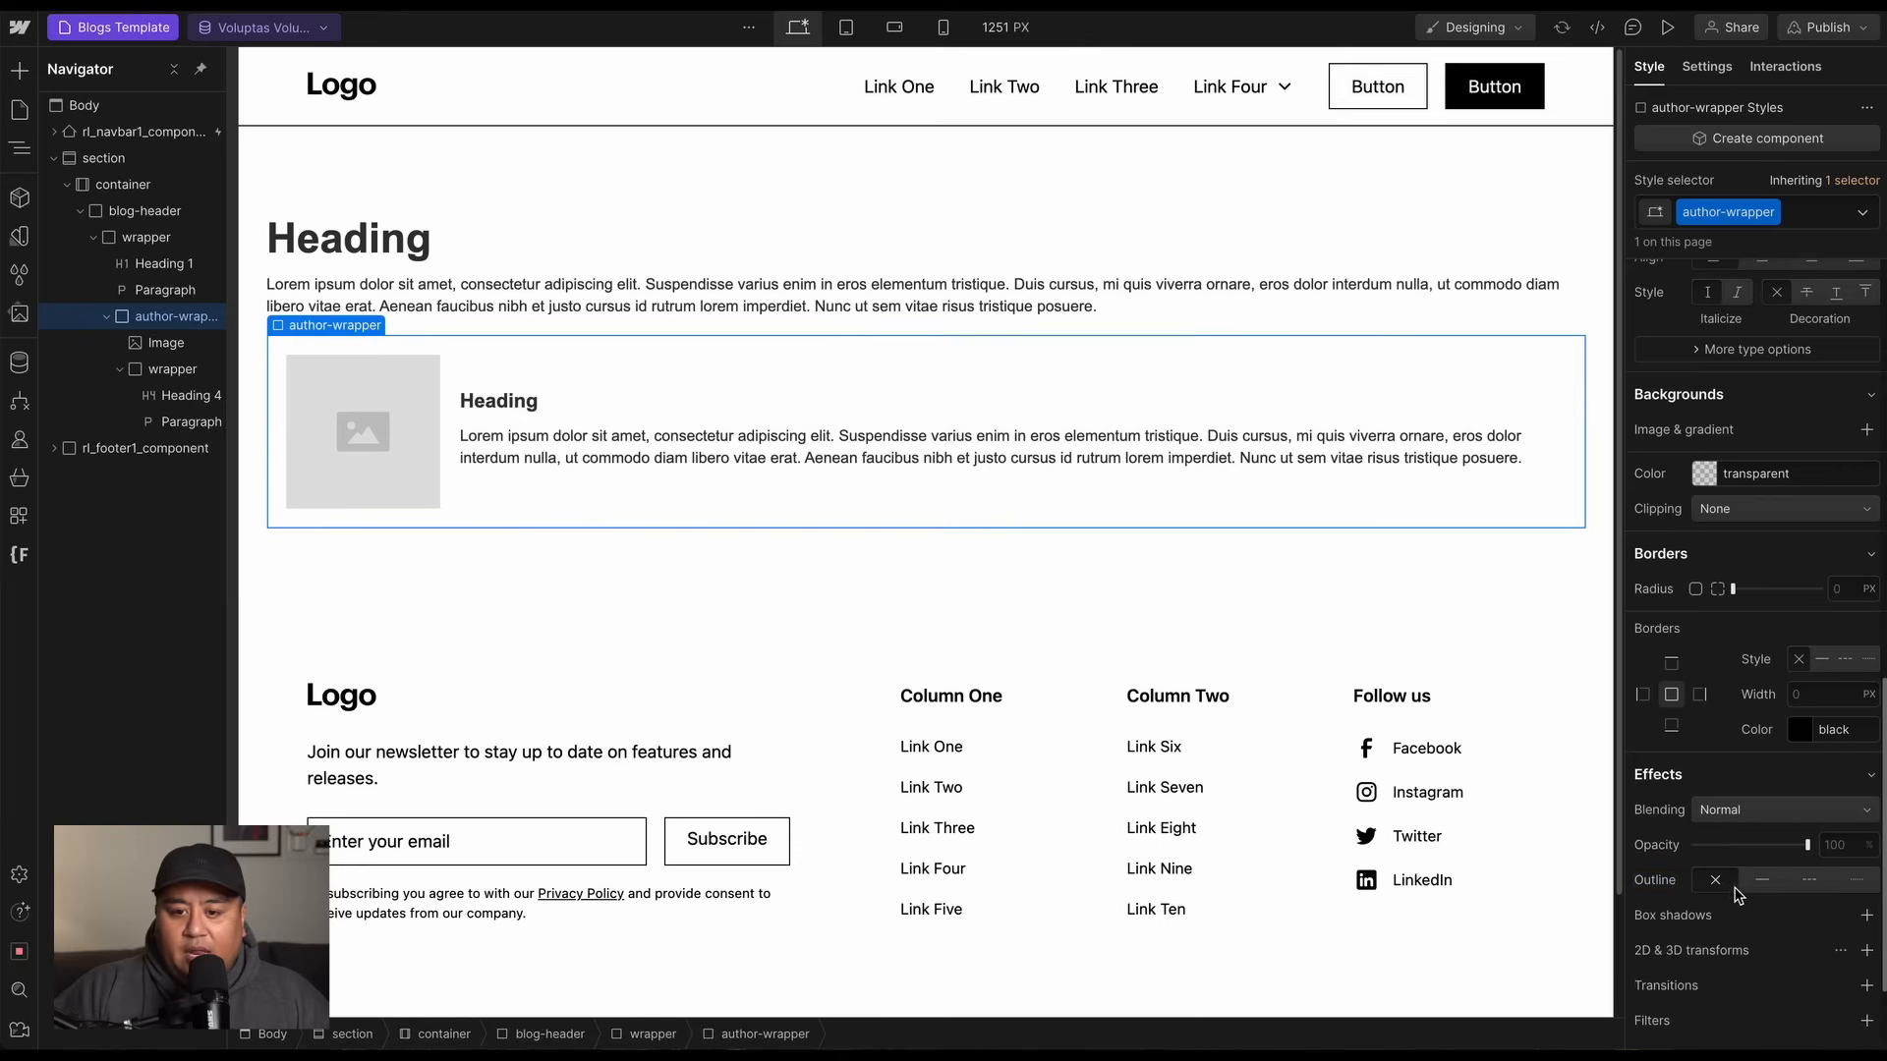
pyautogui.click(1823, 659)
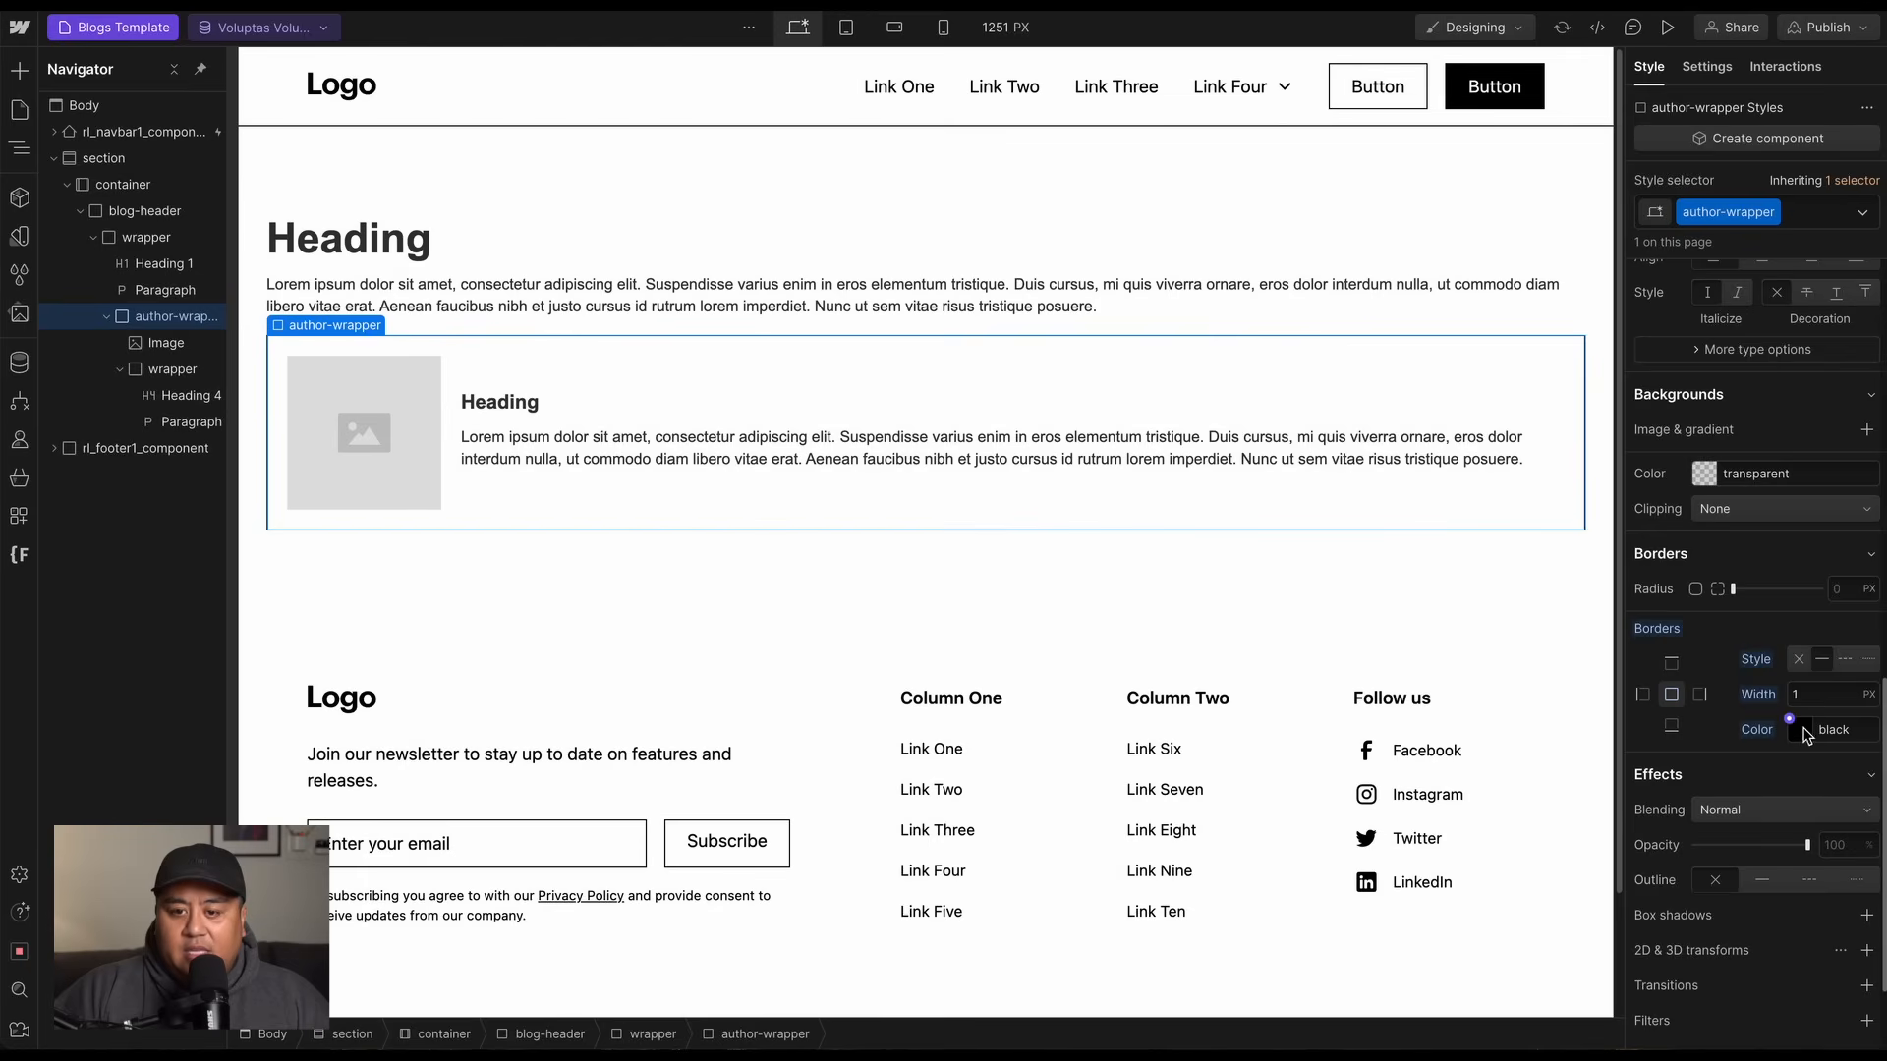
pyautogui.click(1804, 739)
pyautogui.moveTo(1695, 860); pyautogui.dragTo(1581, 804)
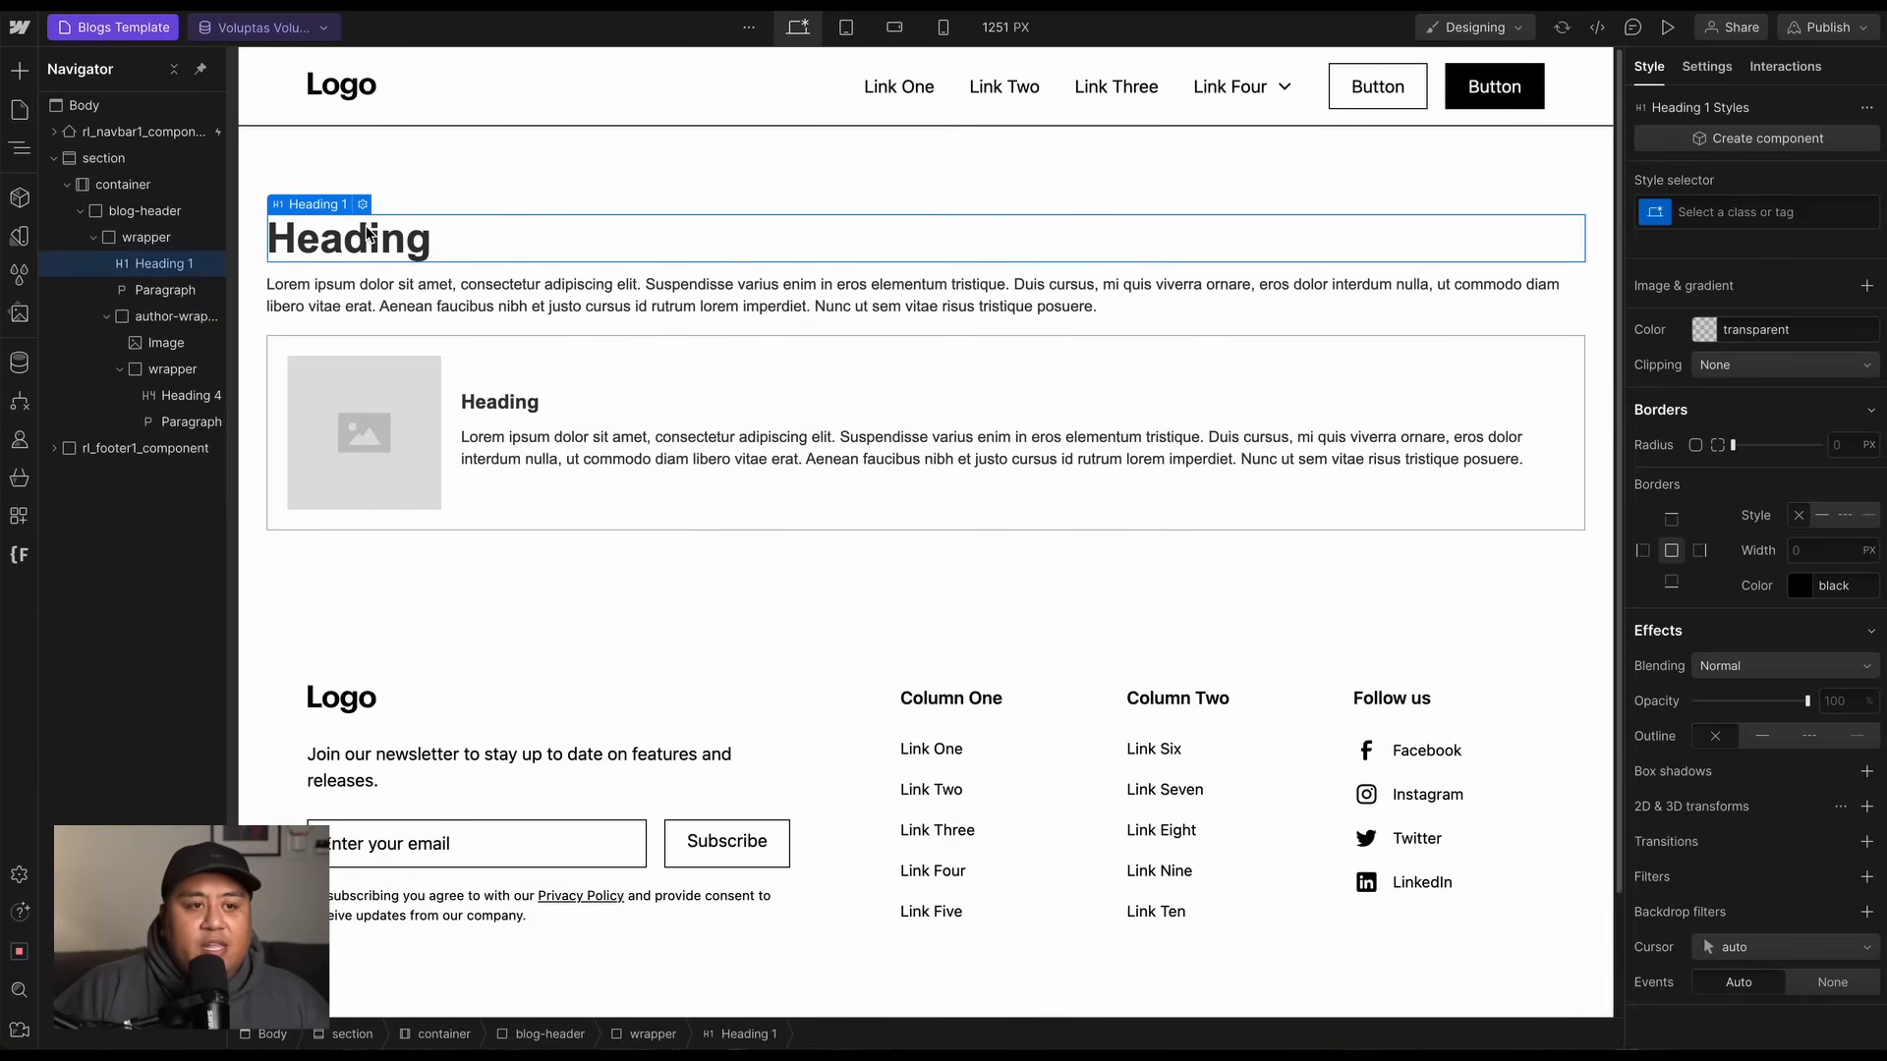
# Bind the Heading 1 text to the Name field of the Blogs collection.
pyautogui.click(363, 204)
pyautogui.click(291, 371)
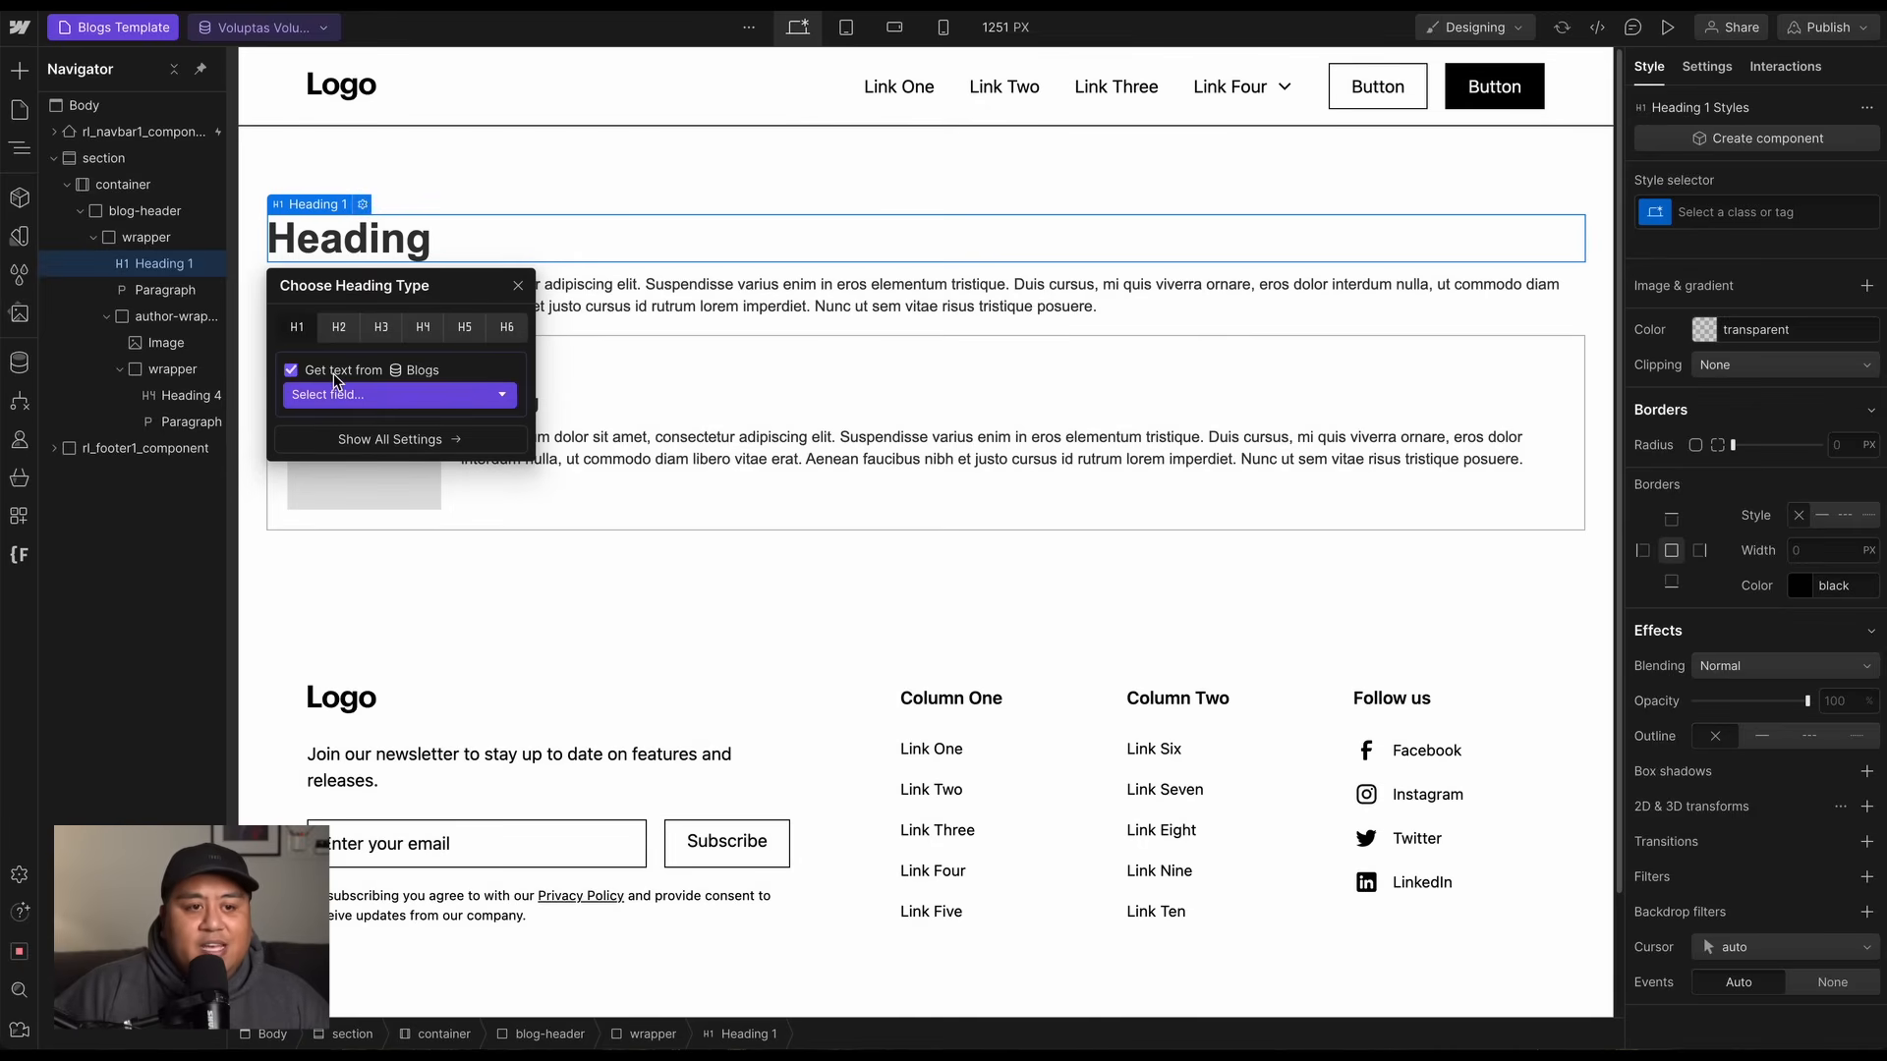
pyautogui.click(339, 395)
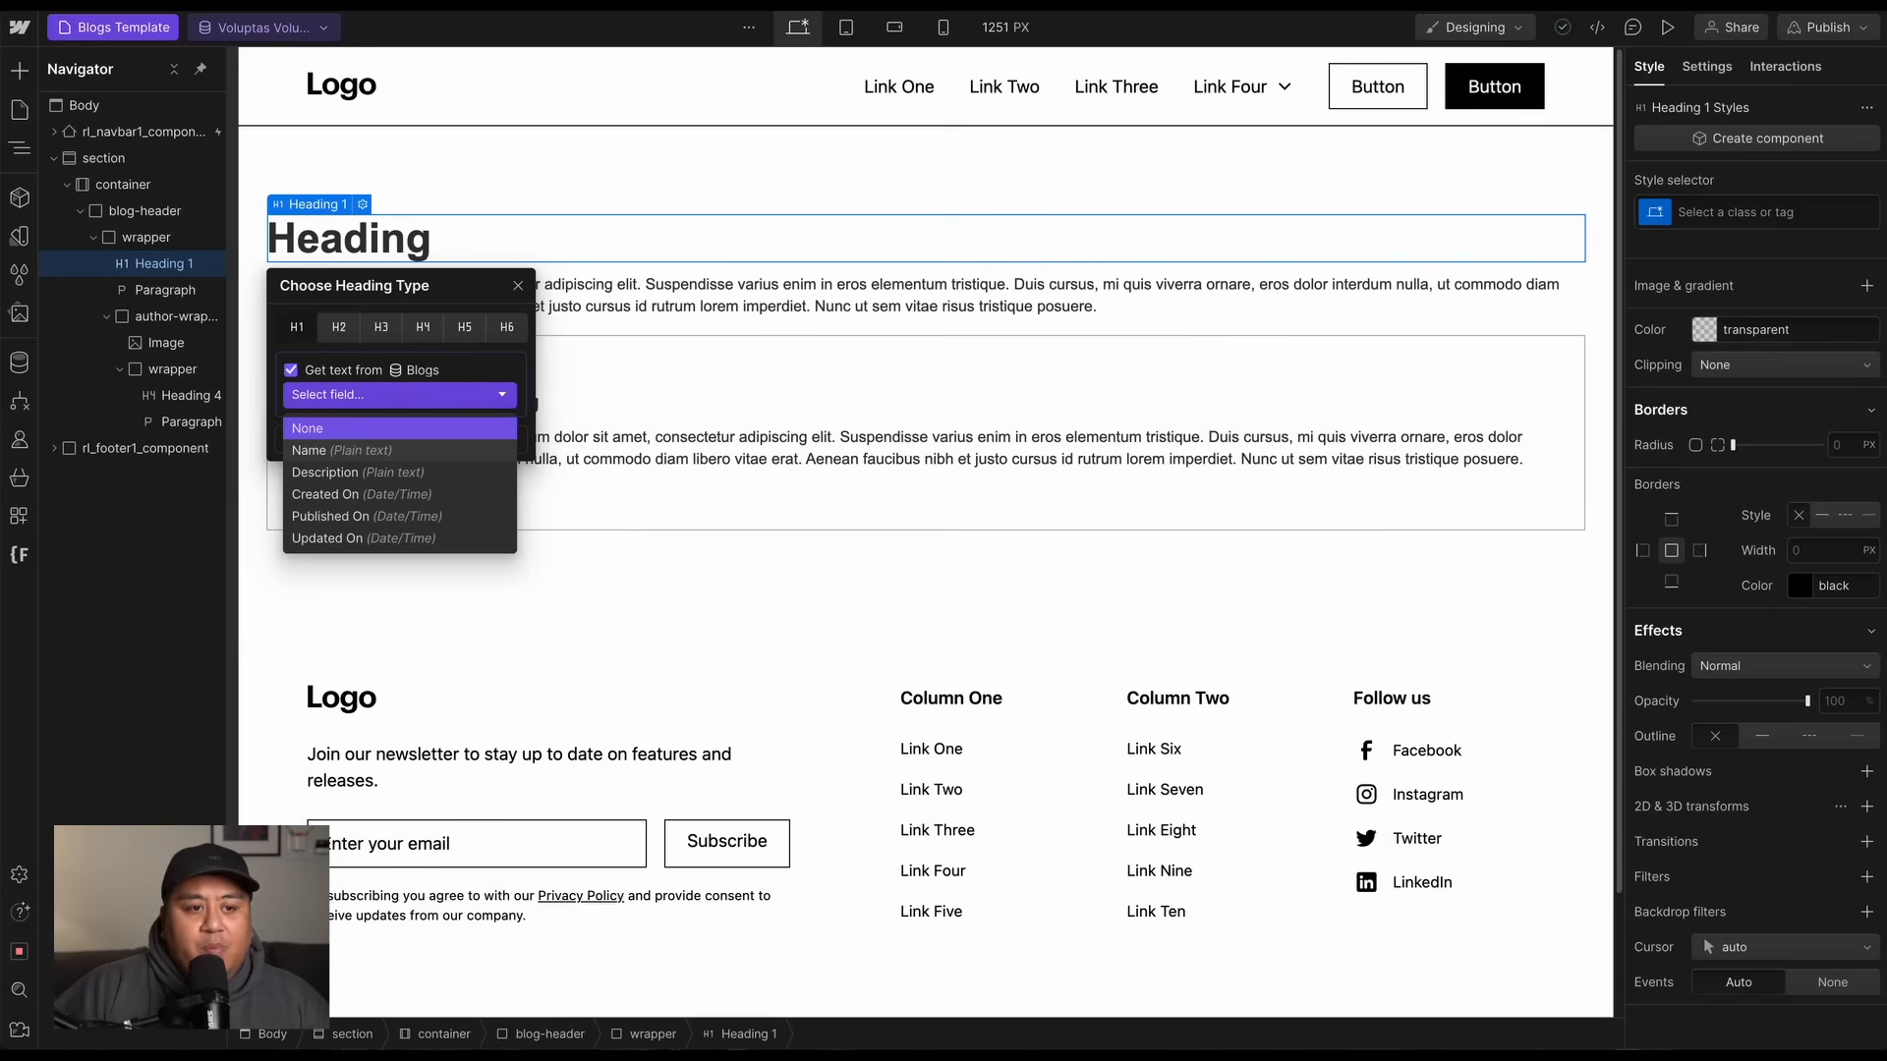
pyautogui.click(334, 396)
pyautogui.click(332, 397)
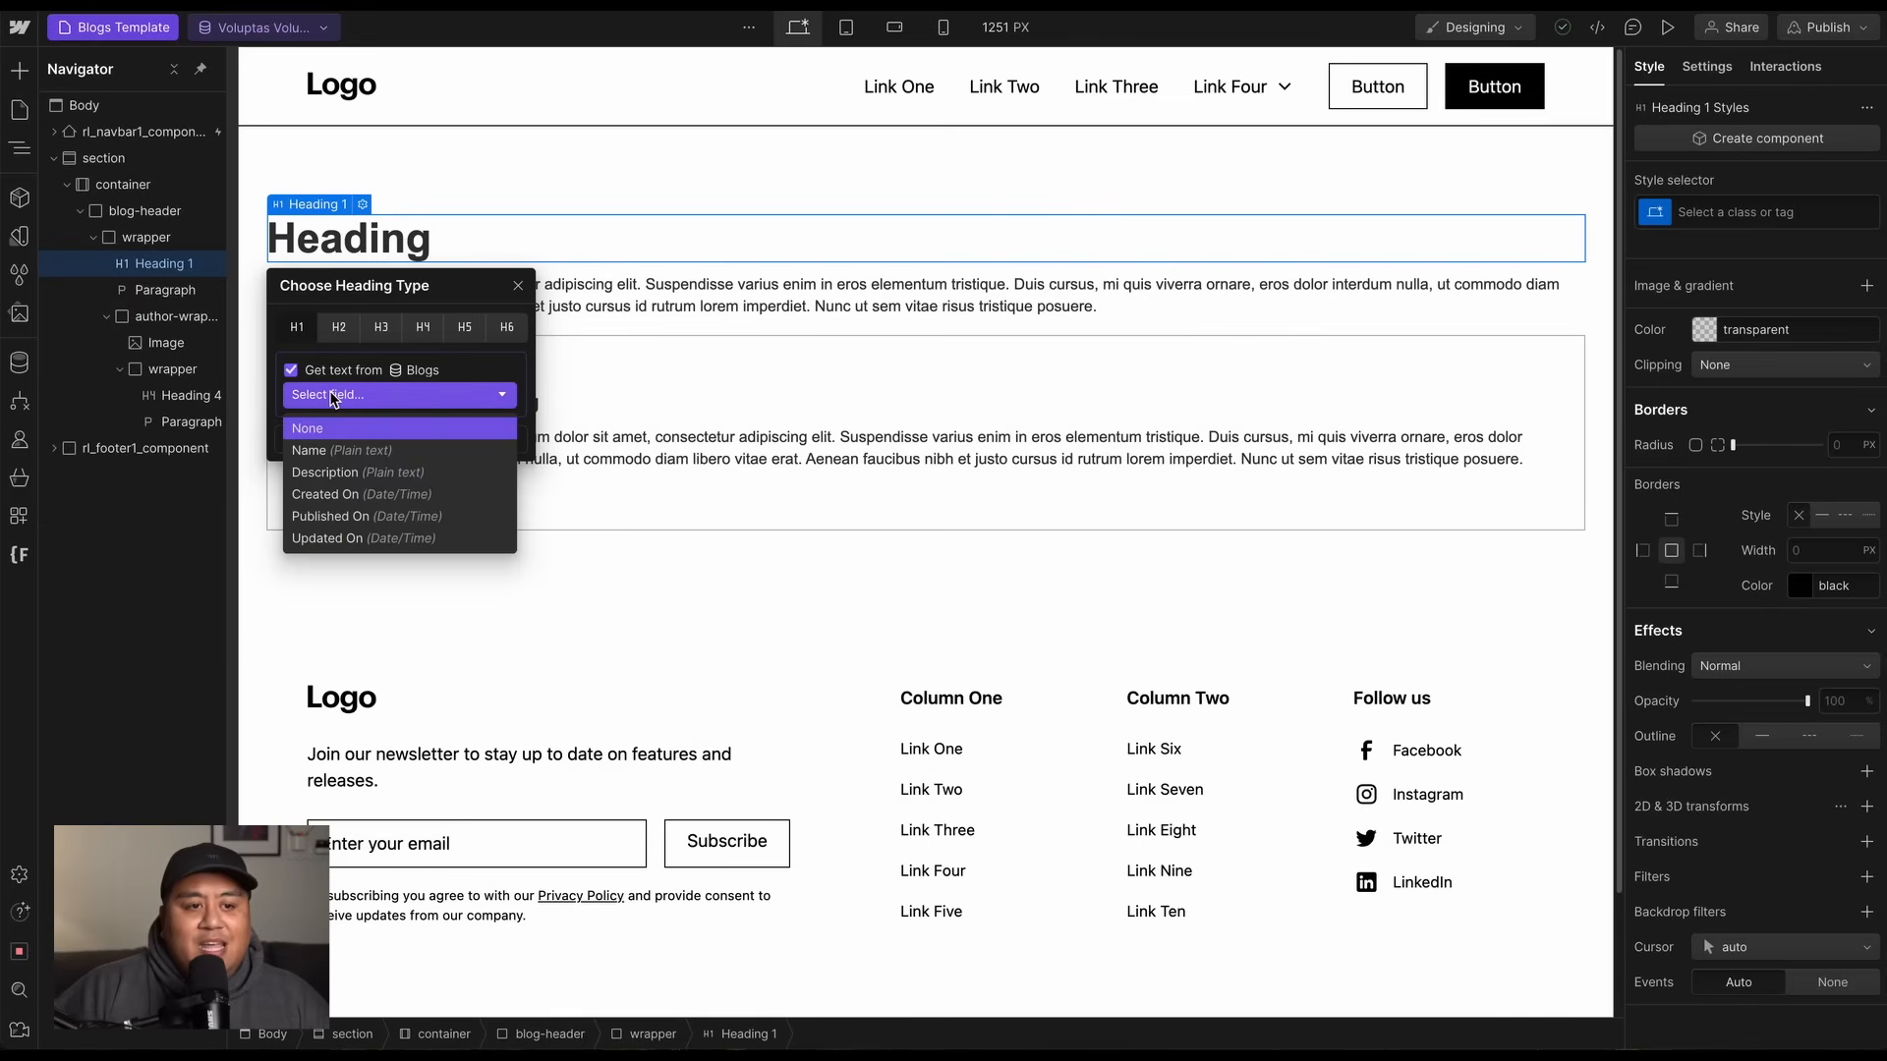
pyautogui.click(357, 452)
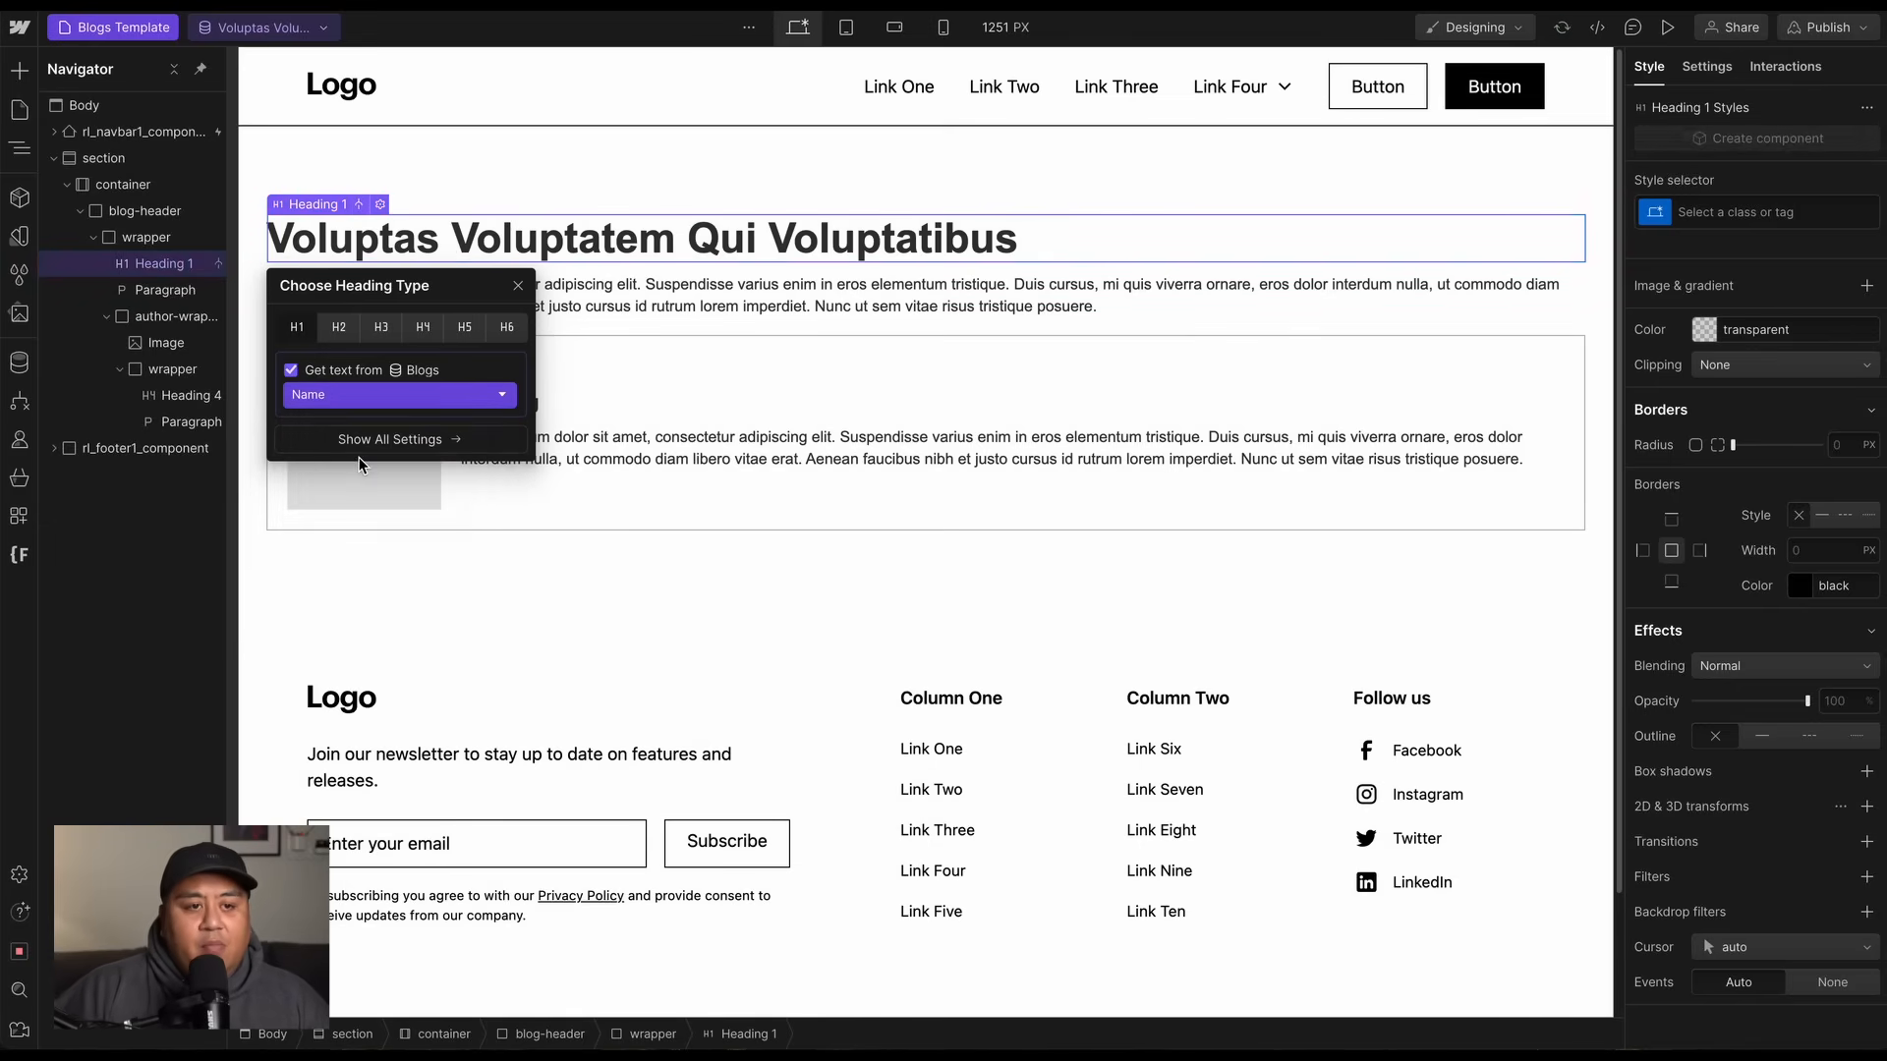
# Bind the paragraph below the Heading 1 to the Description field of the Blogs collection.
pyautogui.click(601, 306)
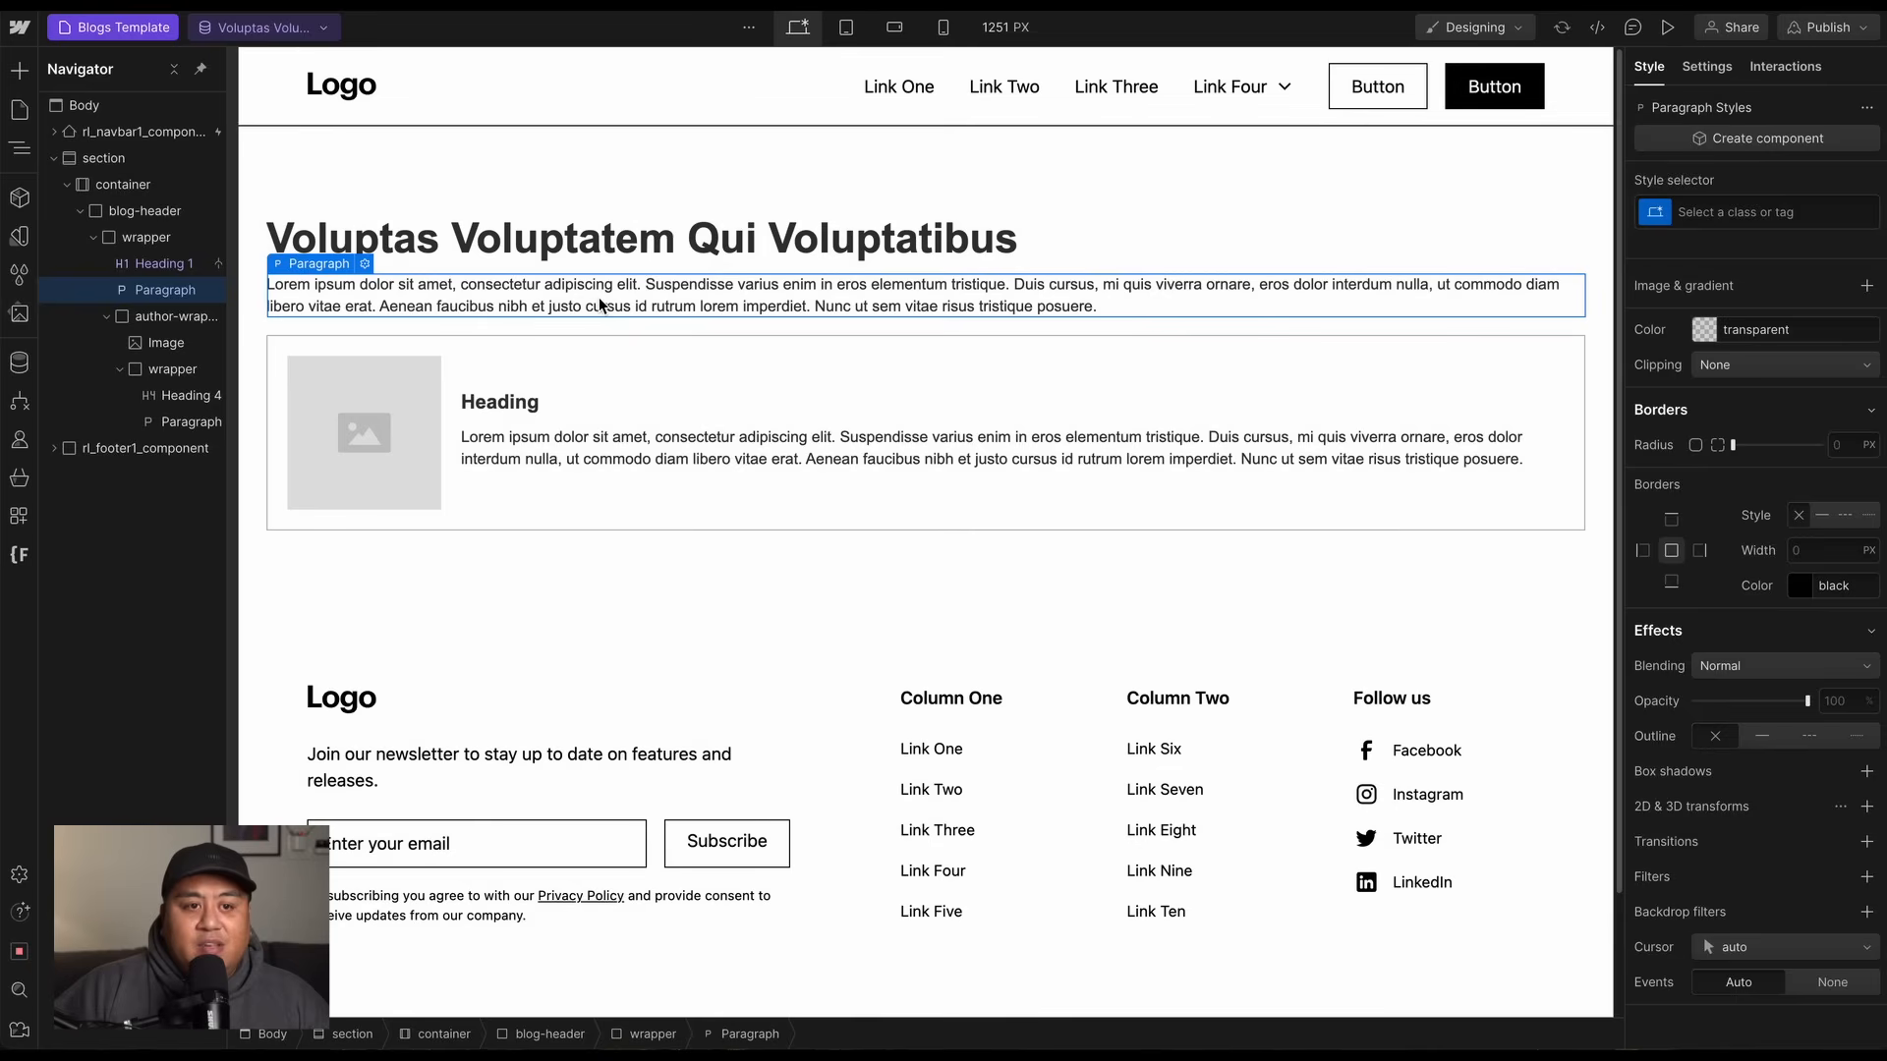
pyautogui.click(365, 264)
pyautogui.click(352, 388)
pyautogui.click(354, 411)
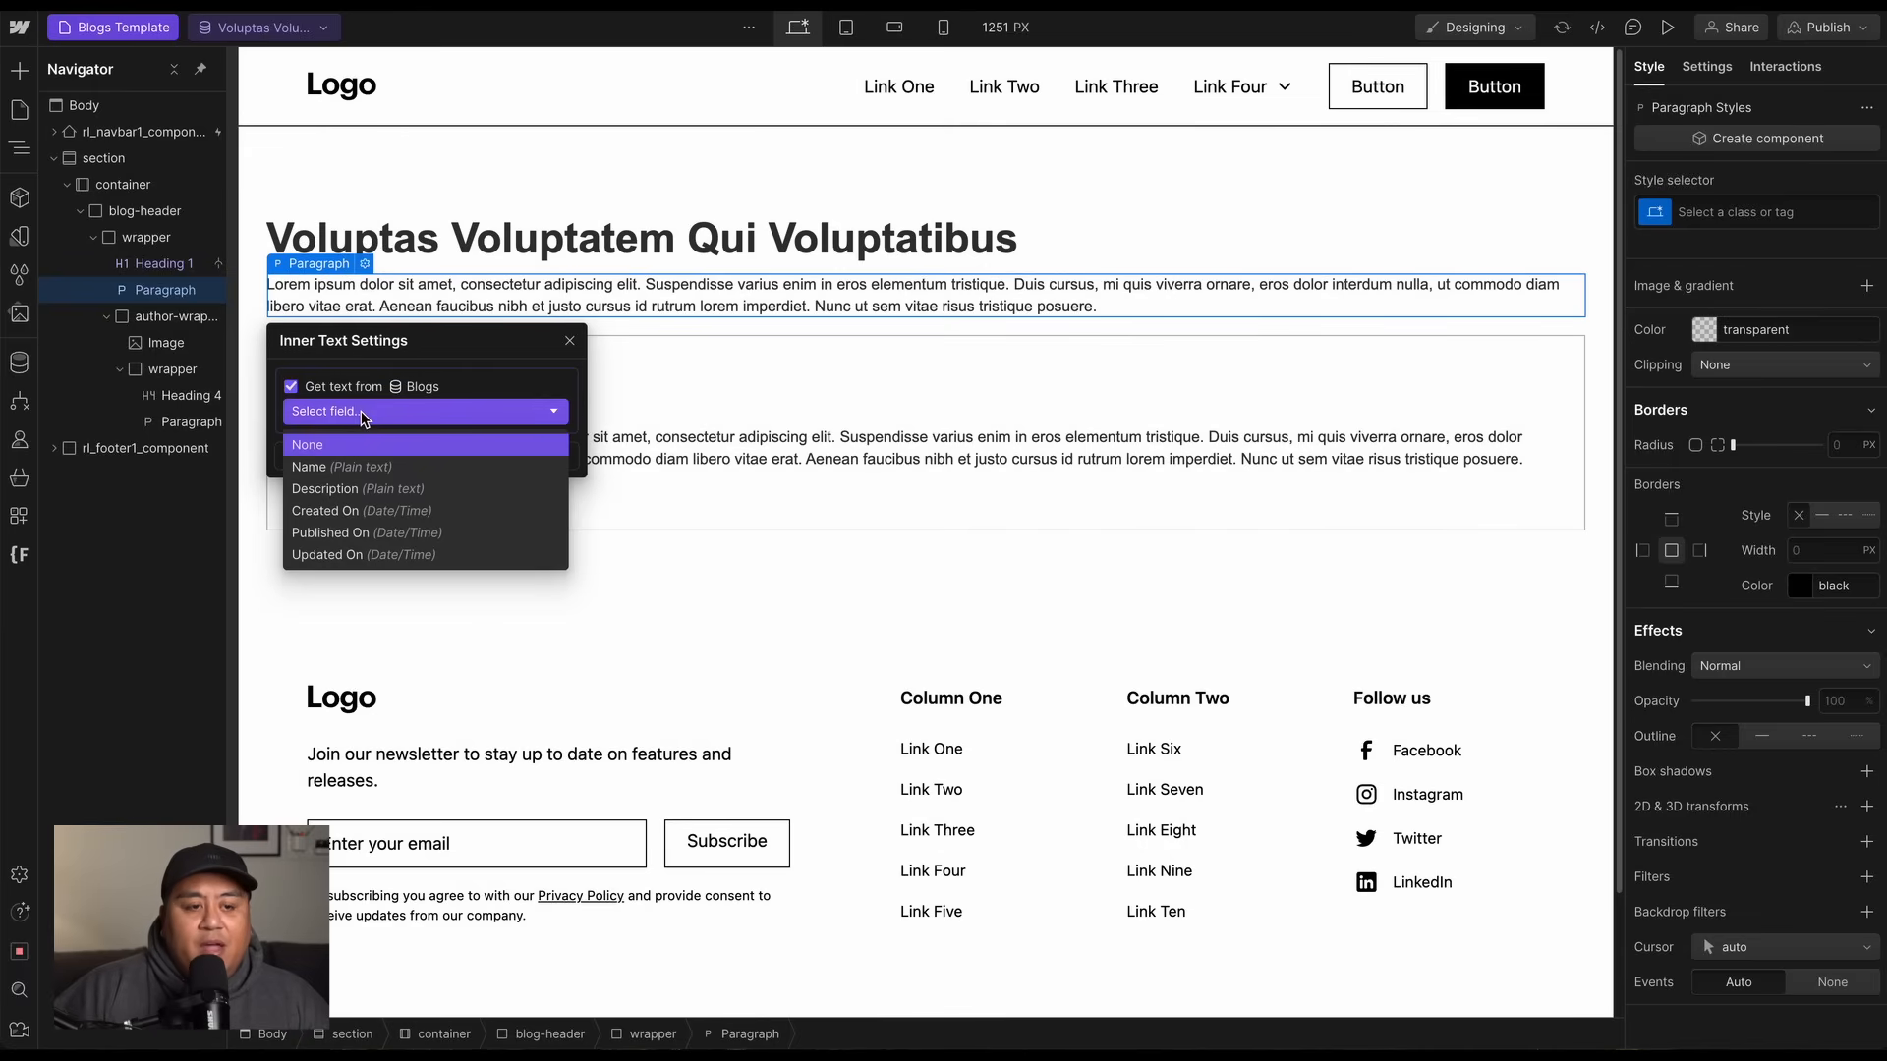
pyautogui.click(355, 468)
pyautogui.click(696, 350)
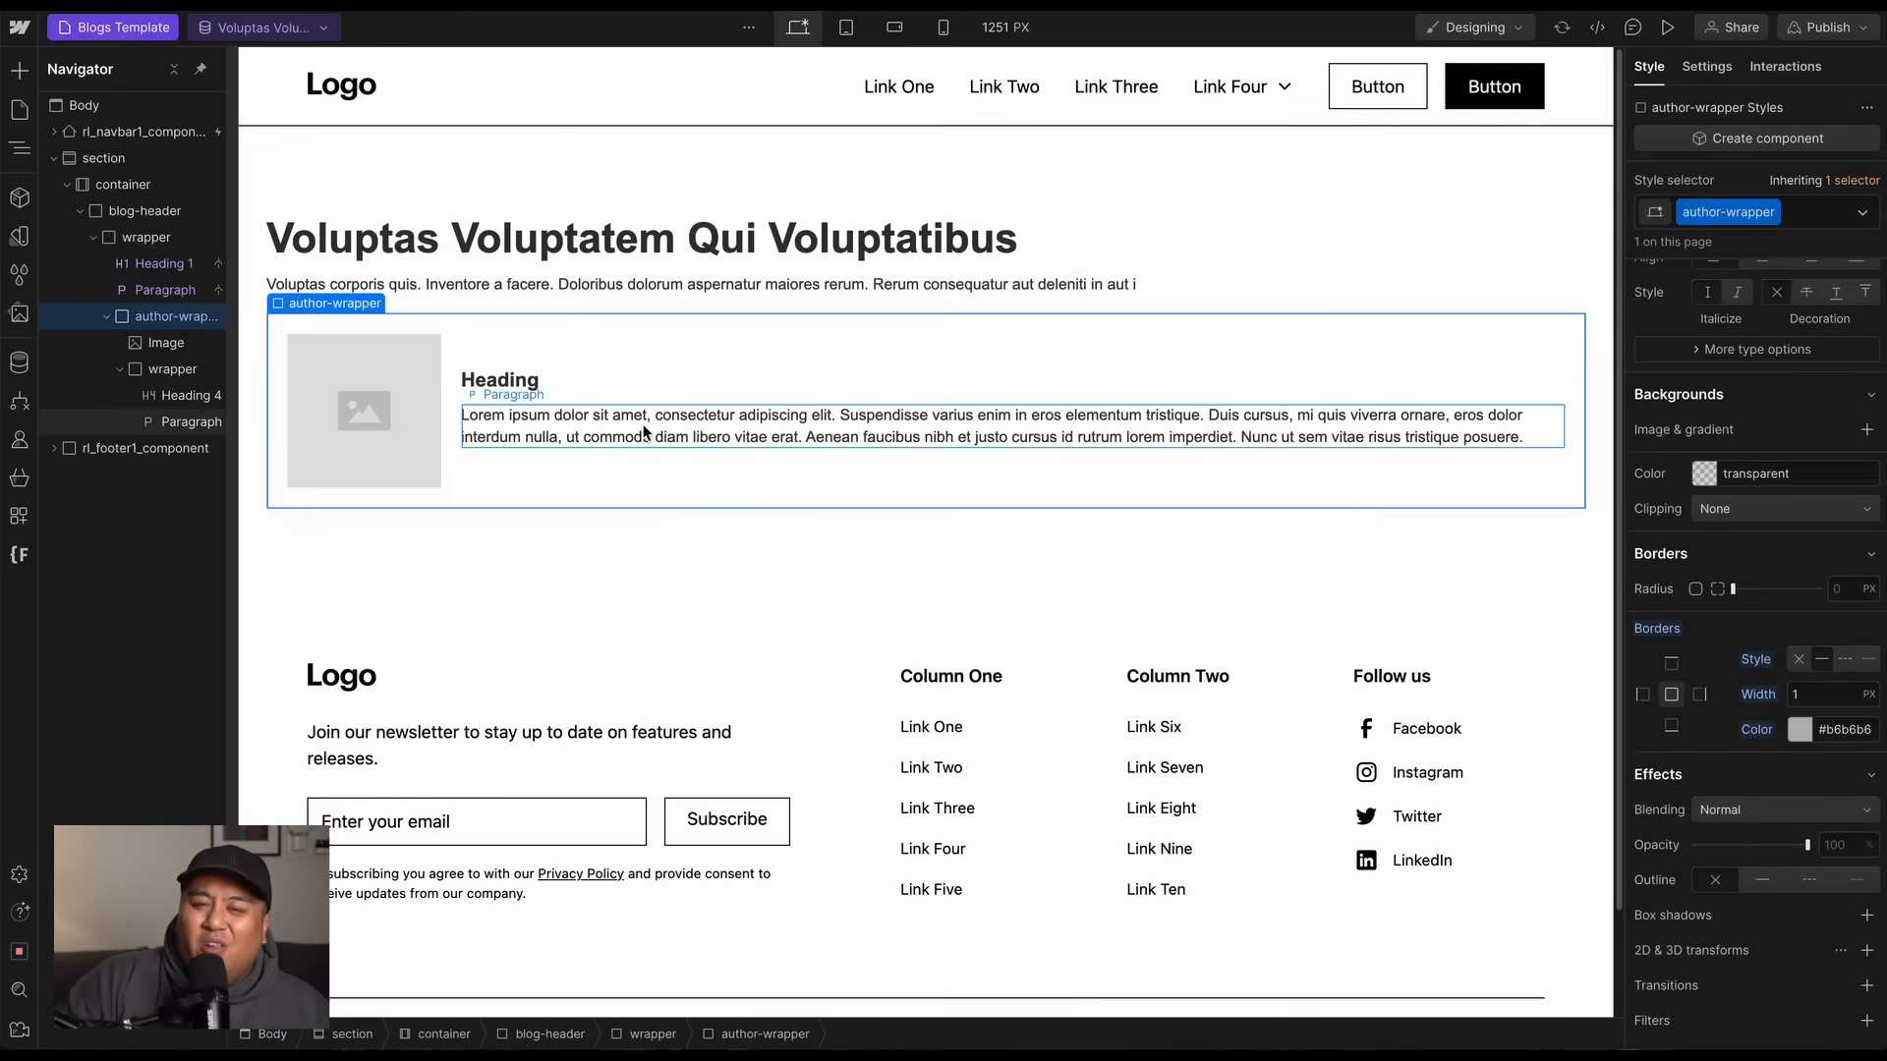
# Try to bind the image in author-wrapper to a field of the Blogs collection.
pyautogui.click(361, 450)
pyautogui.click(362, 326)
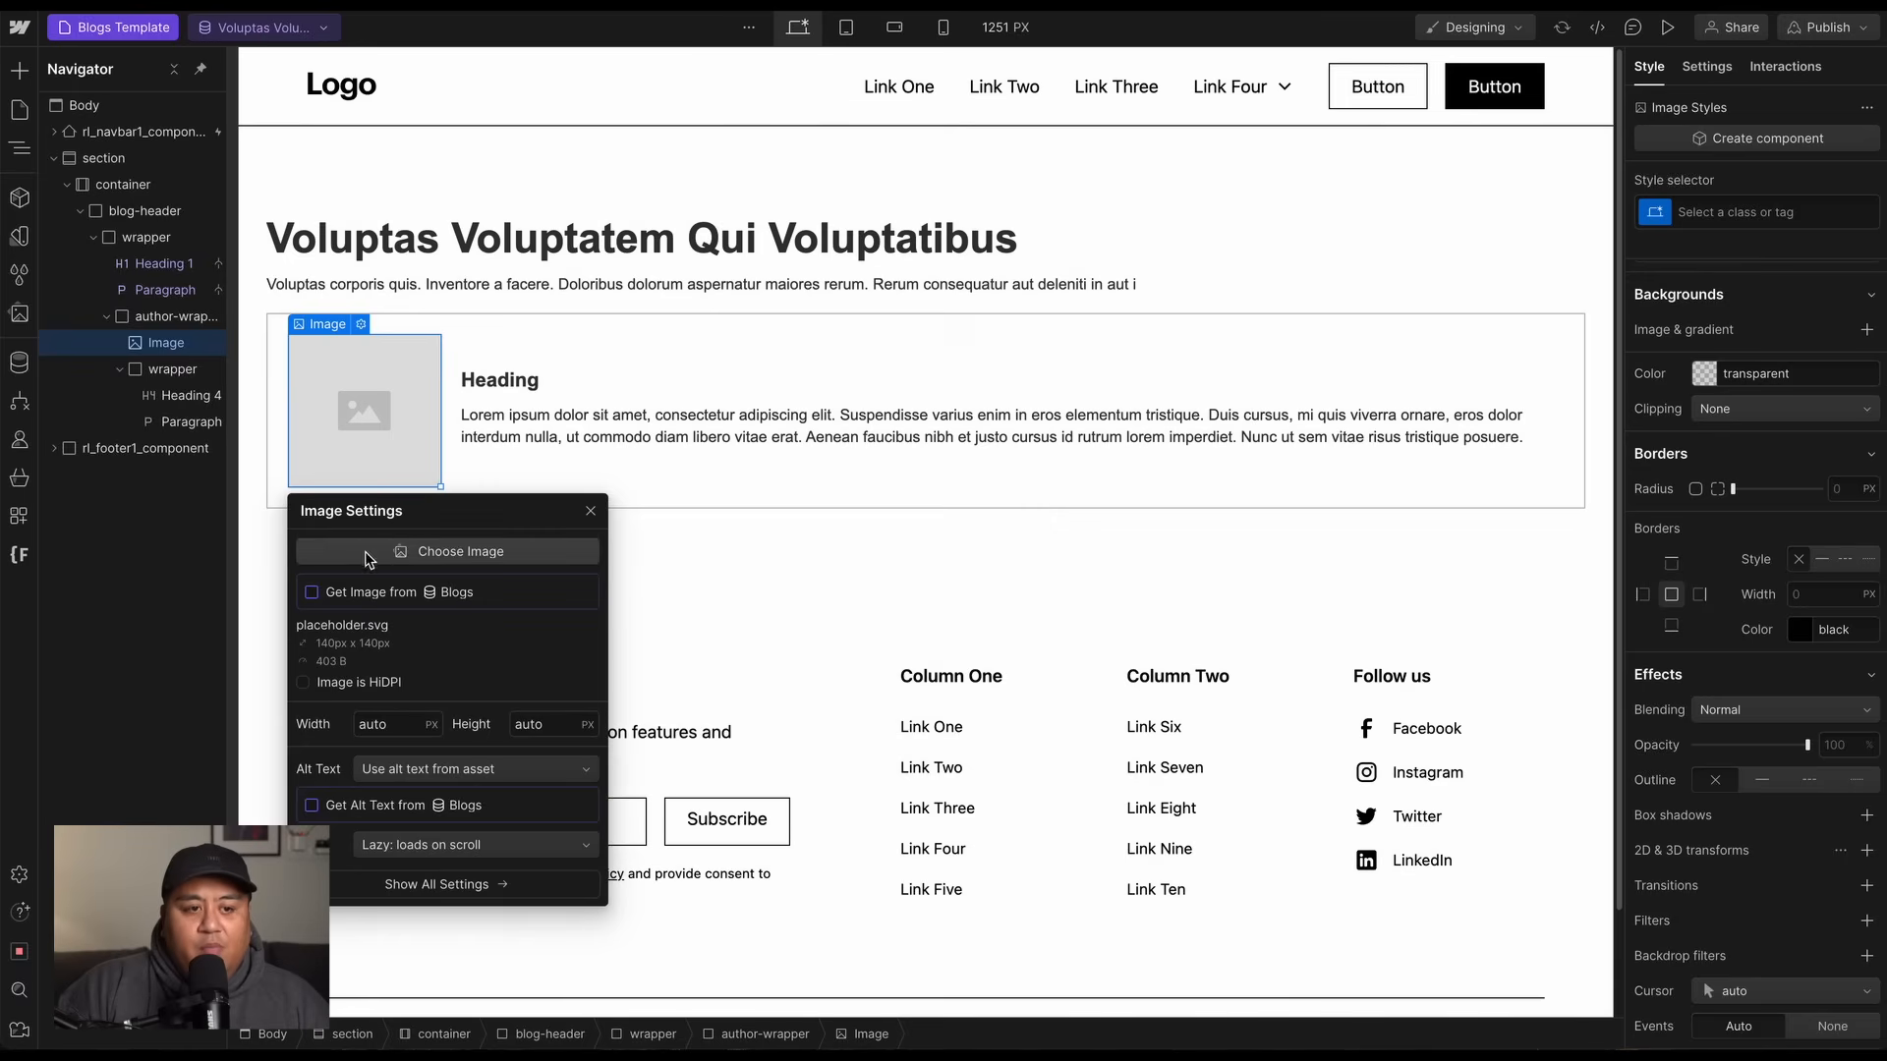
pyautogui.click(362, 592)
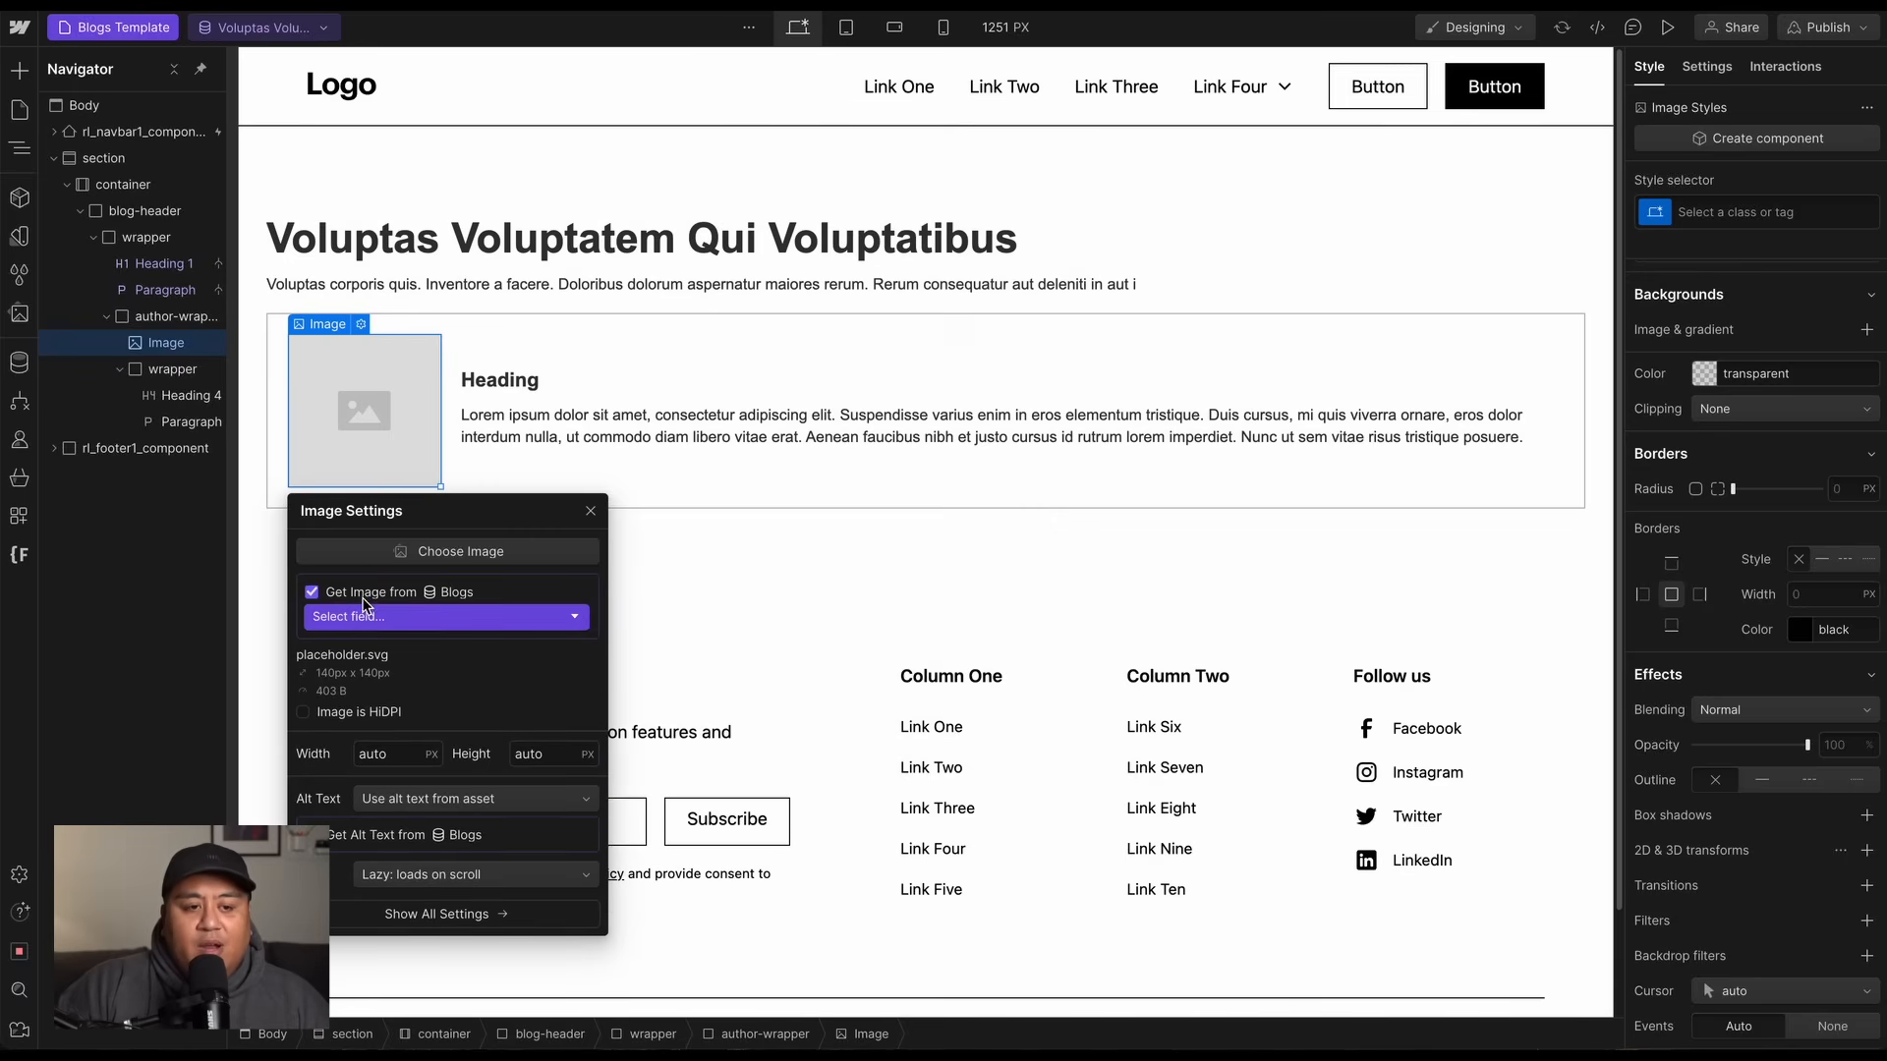
pyautogui.click(312, 592)
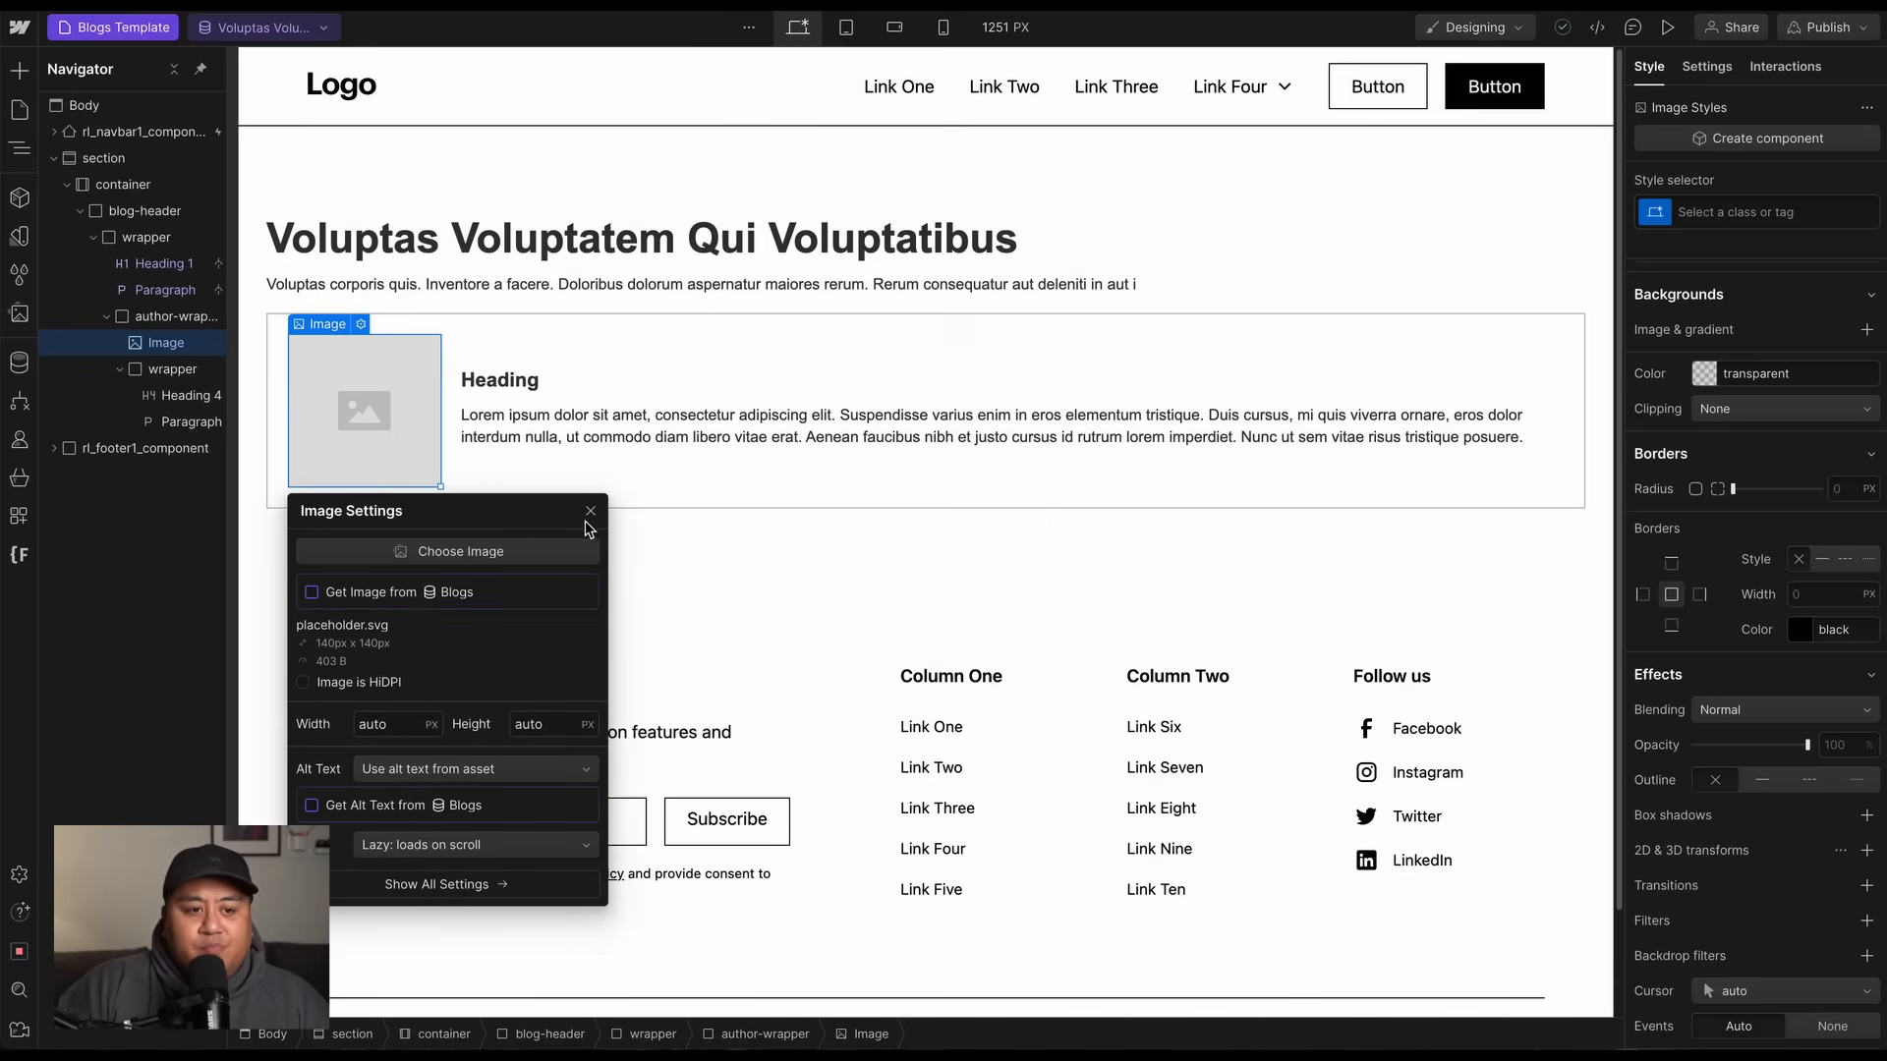
# Close the image settings and open the settings of the Blogs CMS collection.
pyautogui.click(590, 511)
pyautogui.click(411, 584)
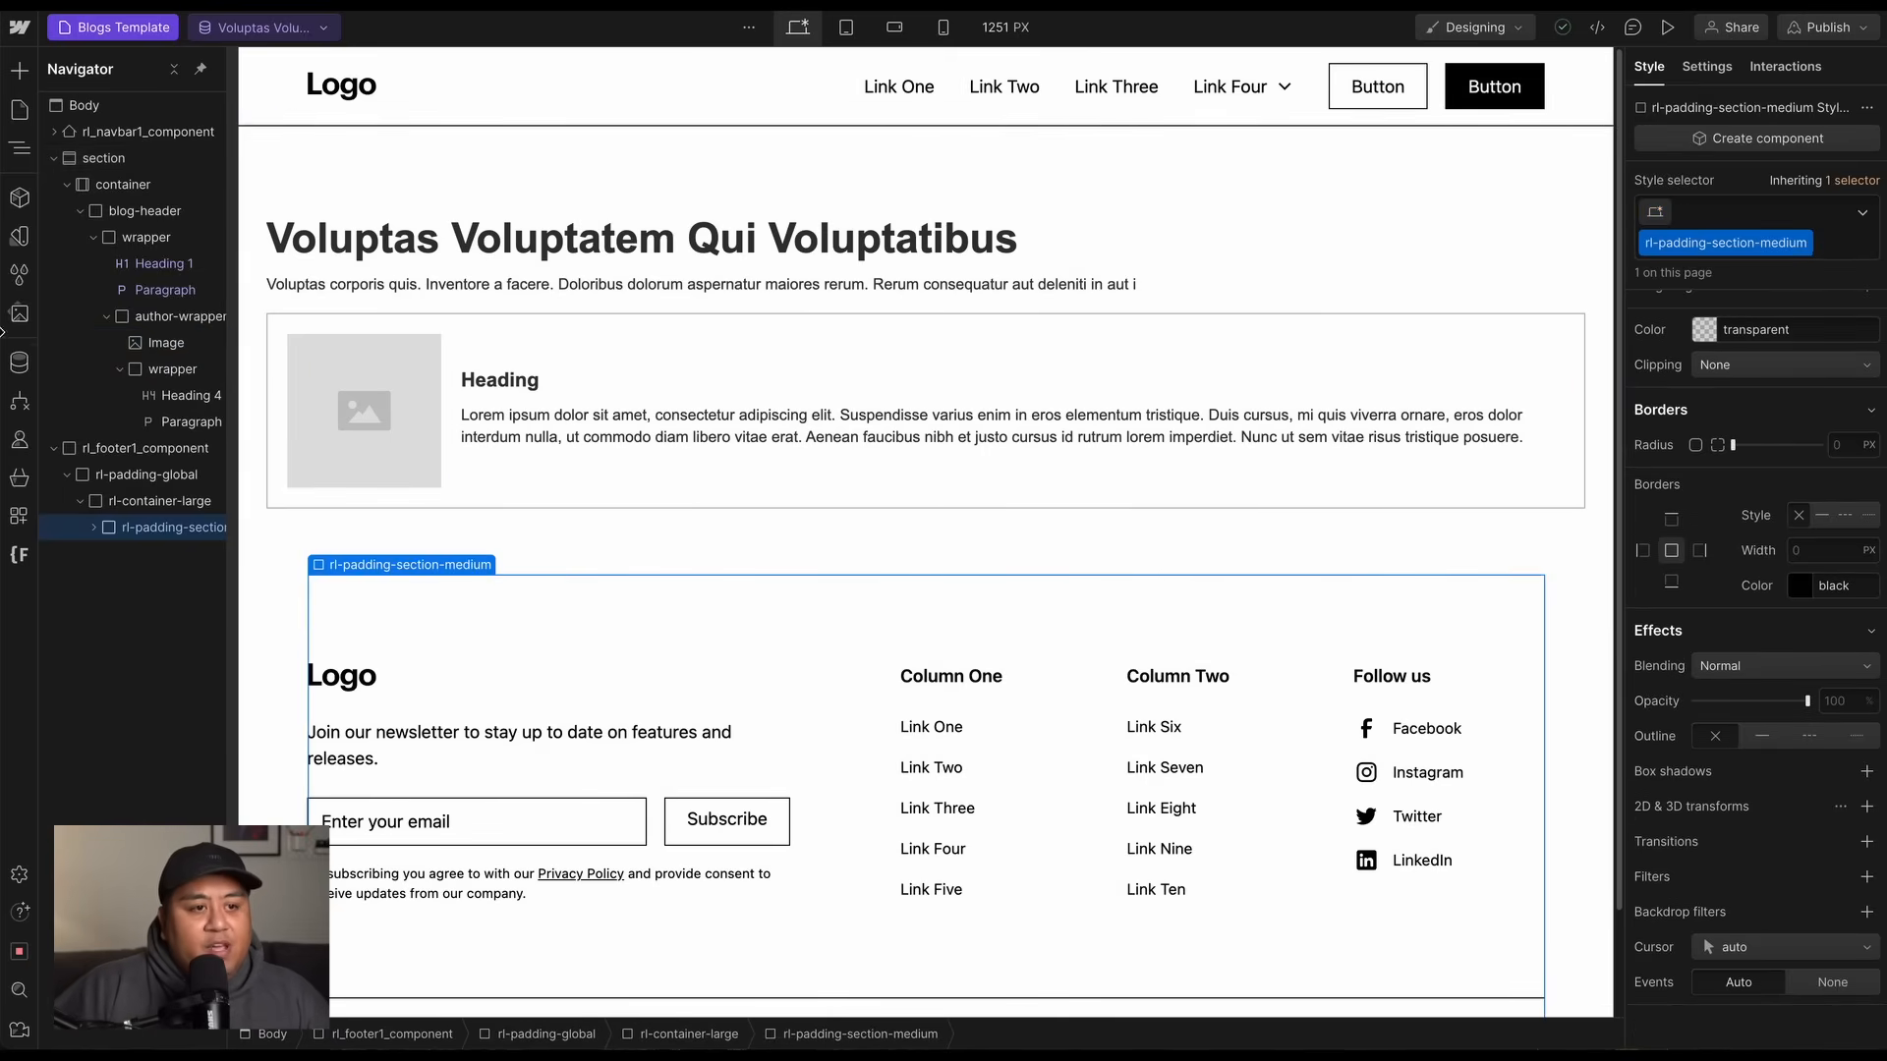
pyautogui.click(19, 362)
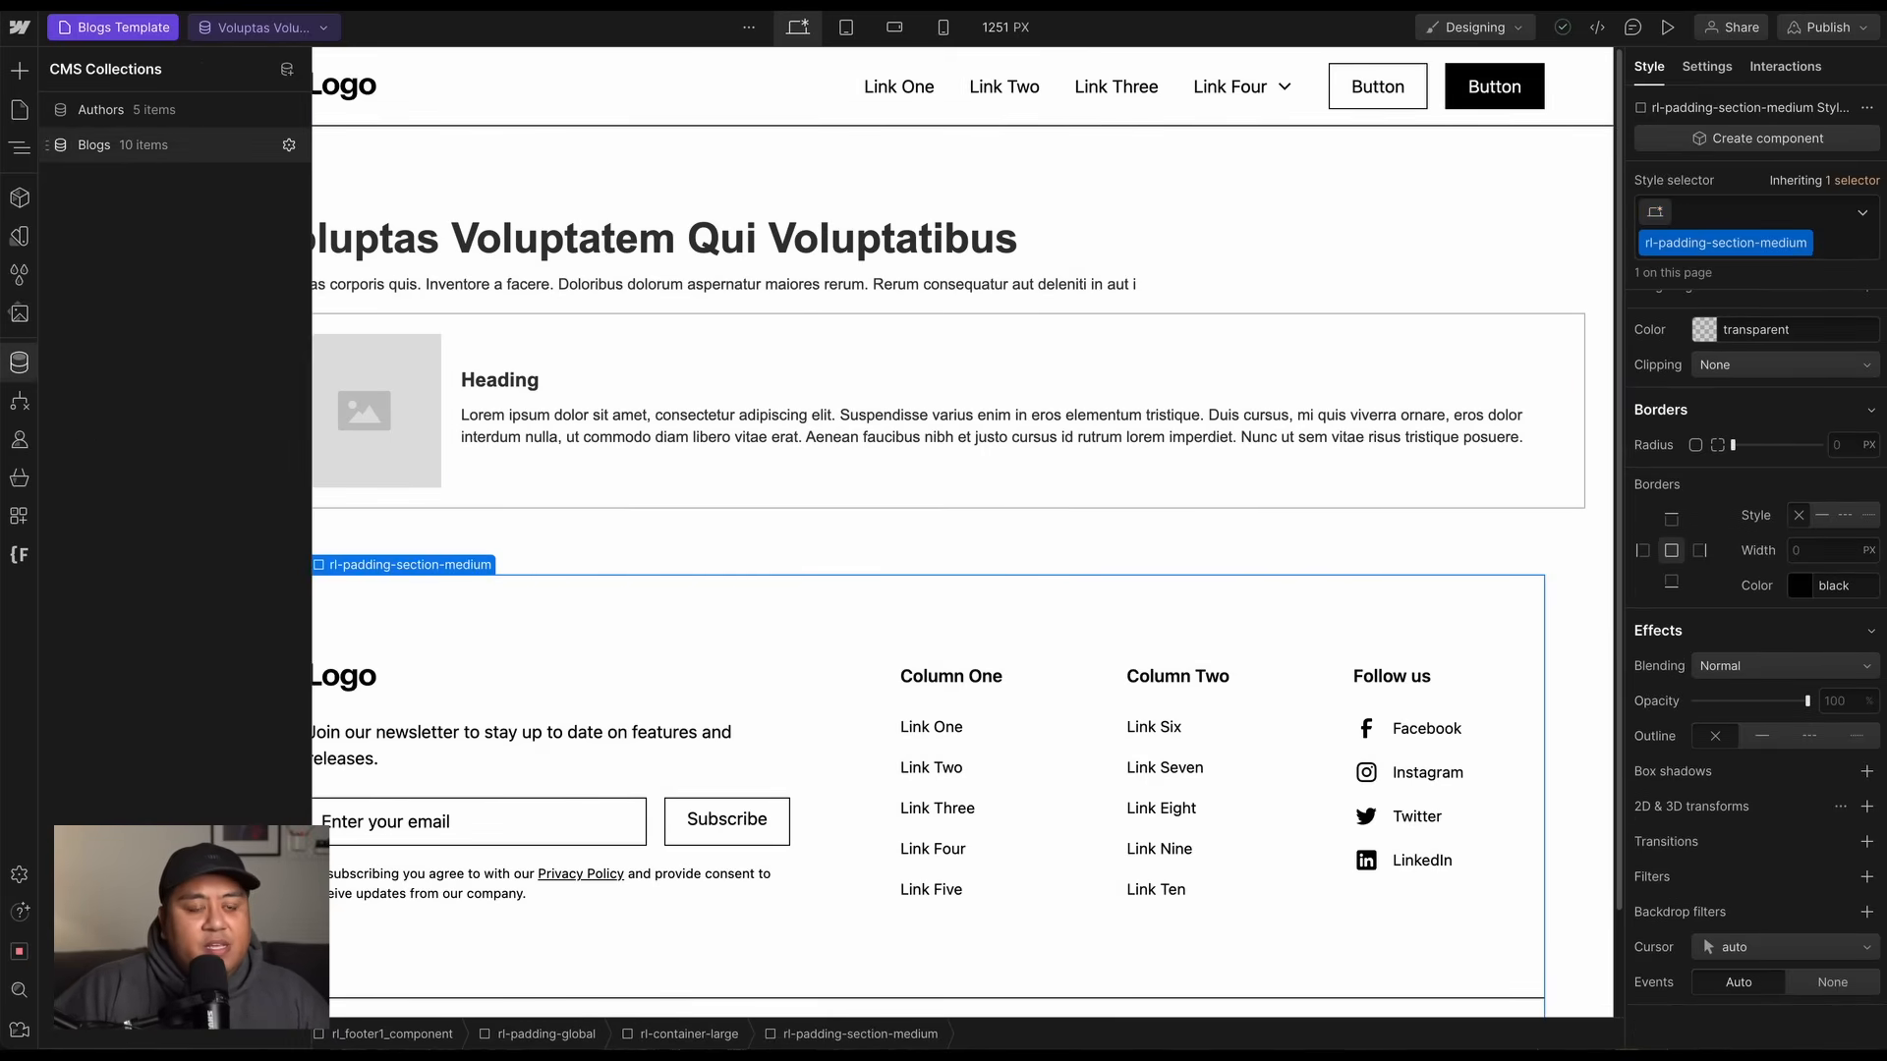
pyautogui.click(136, 147)
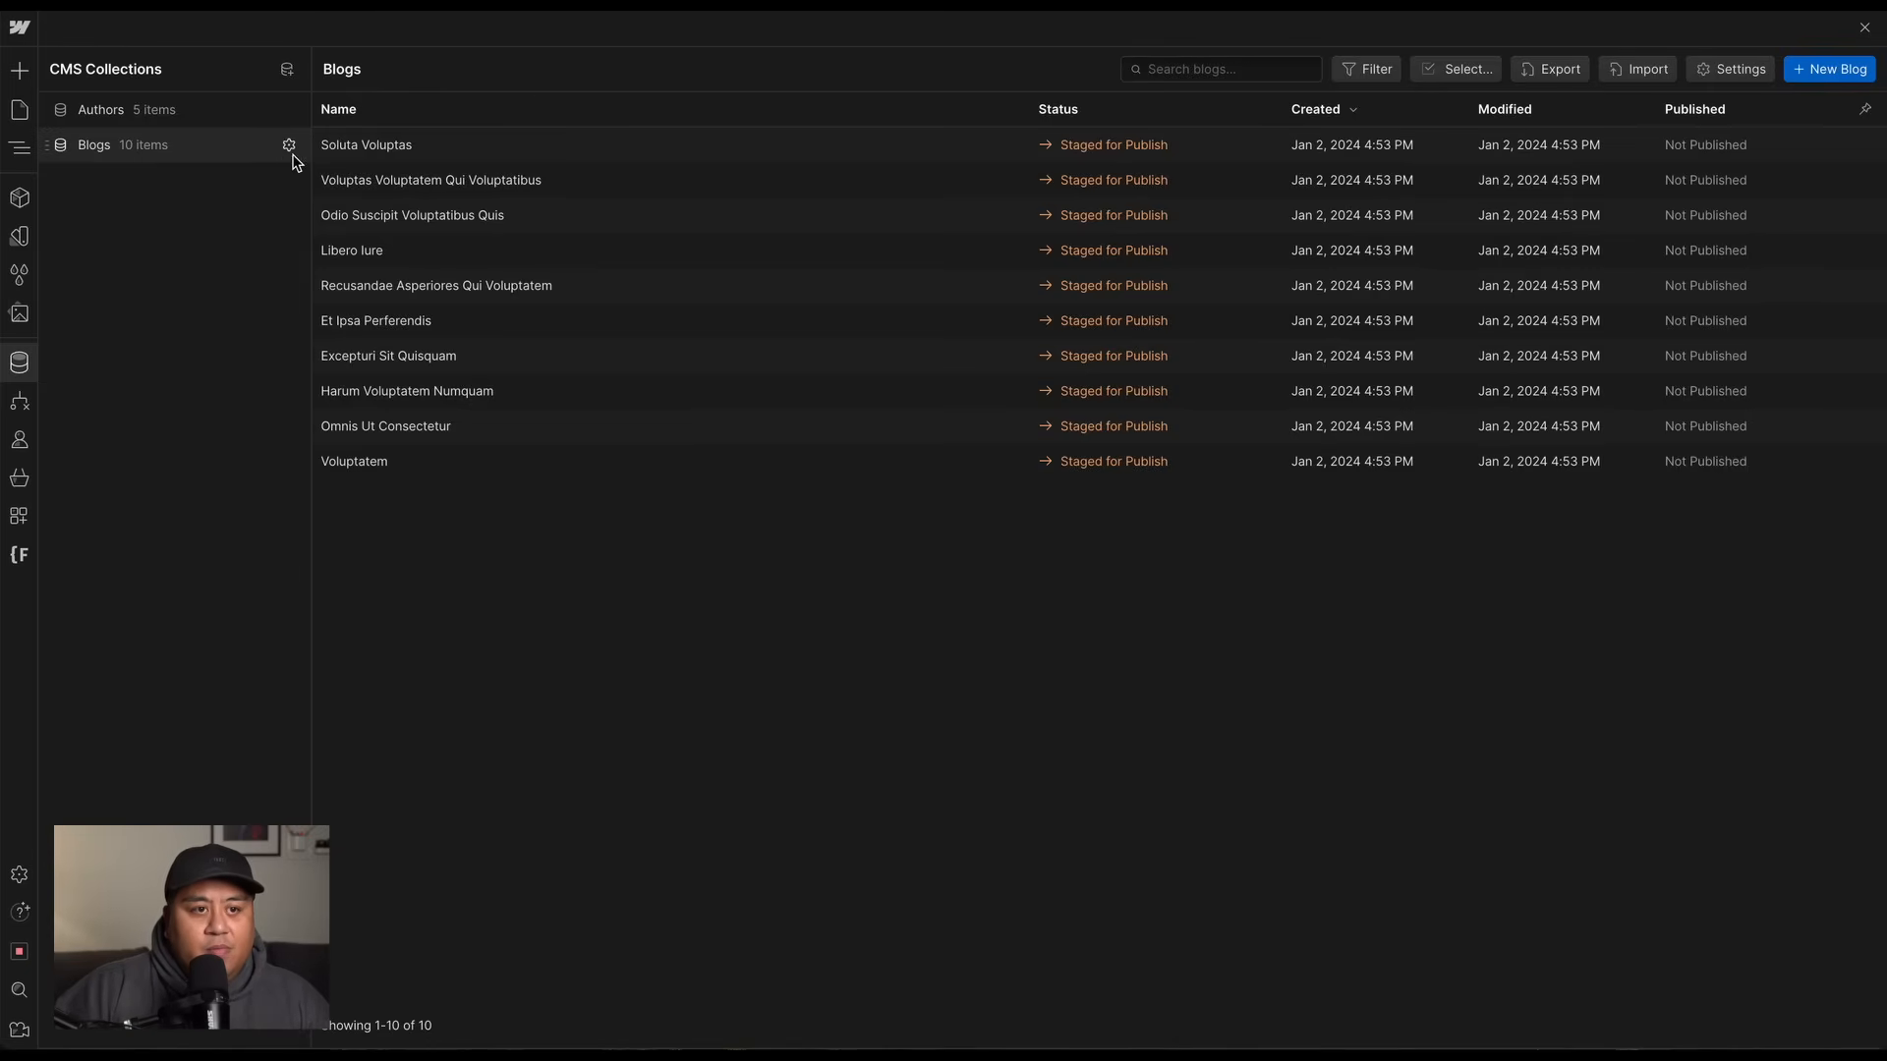
pyautogui.click(291, 151)
# Add a Reference field labelled Author that links to the Authors collection, and save the Blogs collection.
pyautogui.click(392, 792)
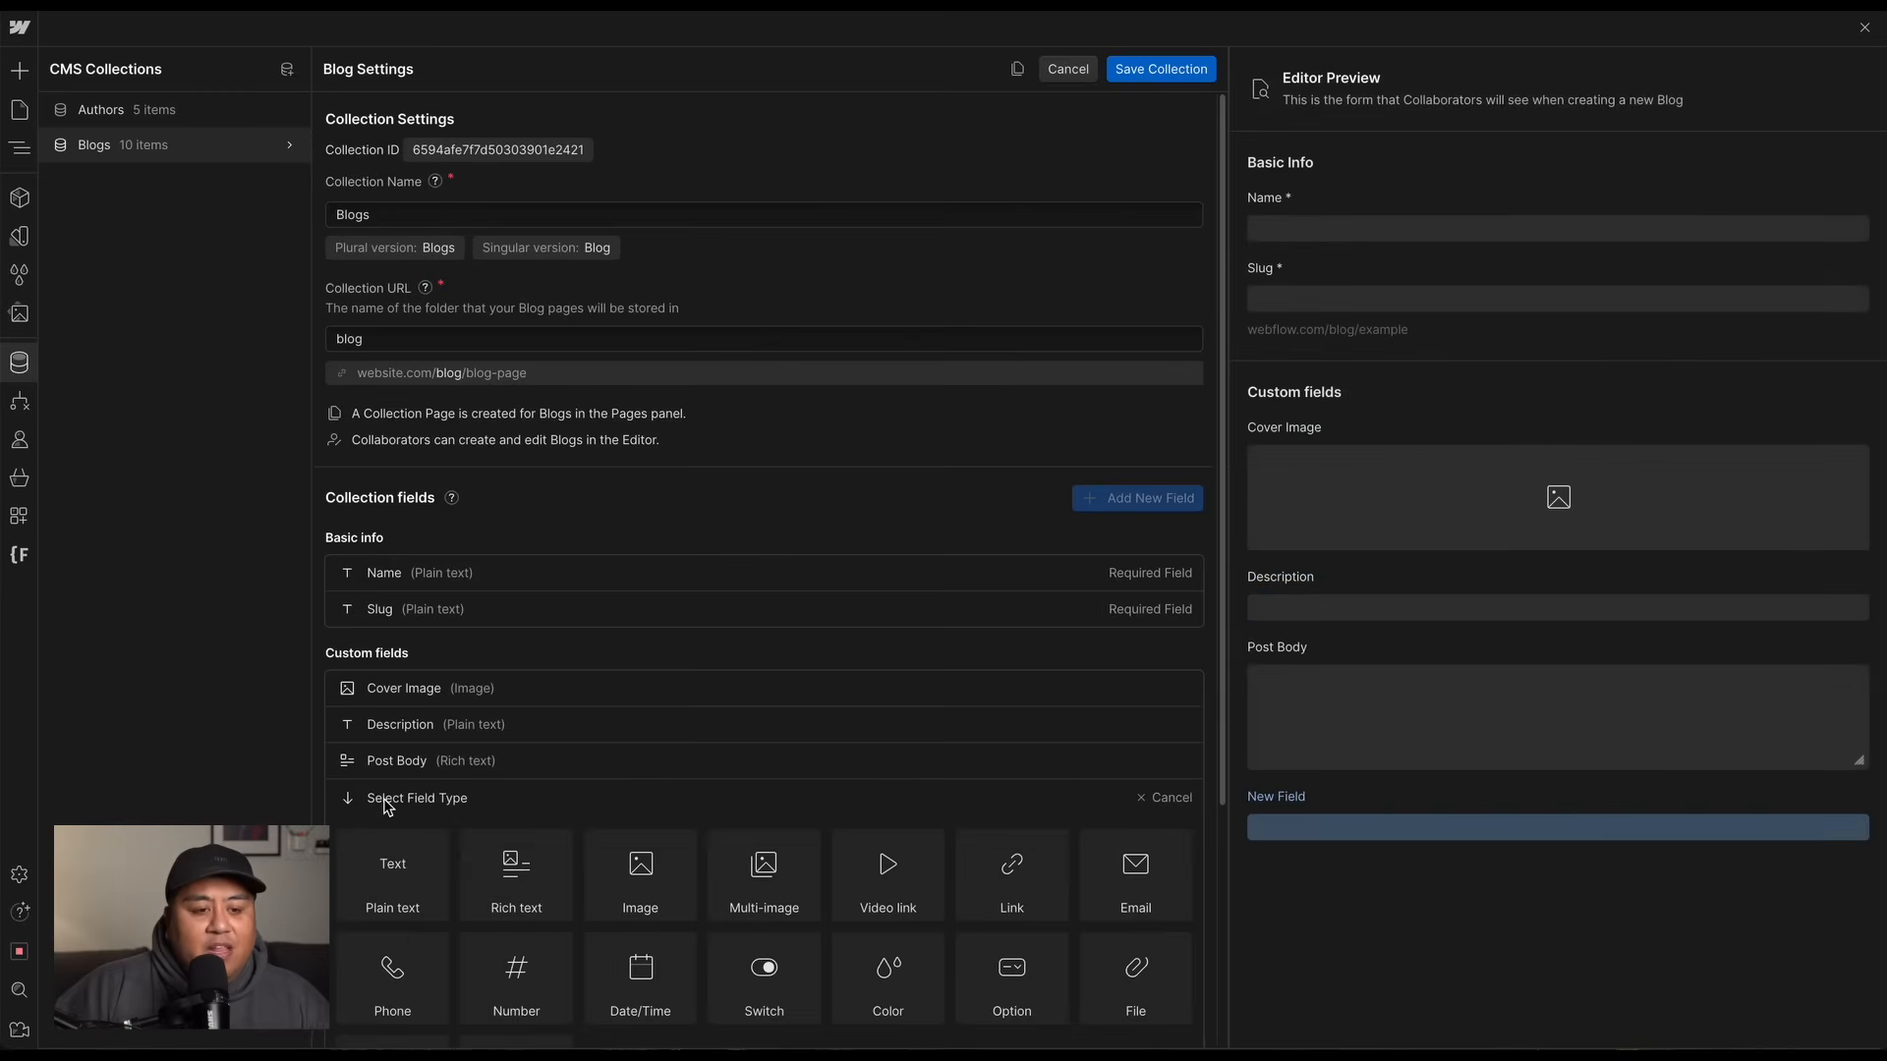
pyautogui.scroll(-1, 388, 845)
pyautogui.click(392, 992)
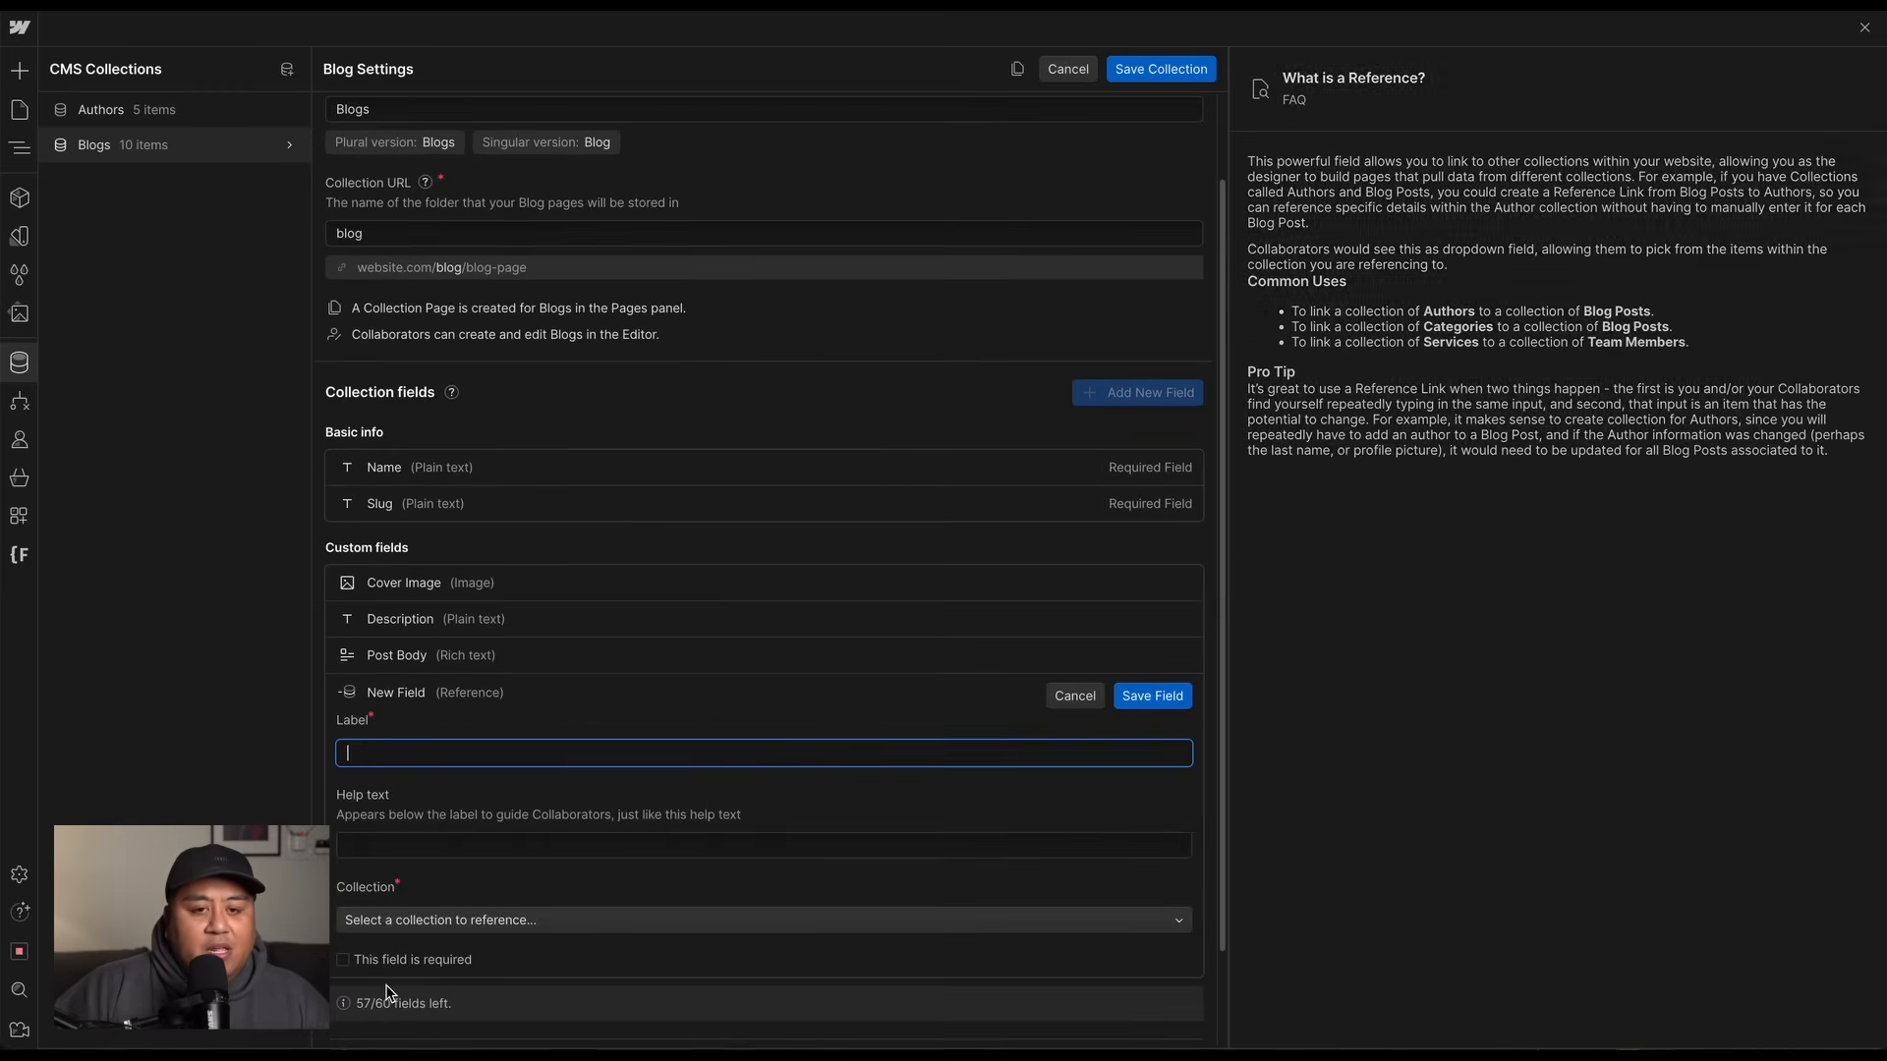
pyautogui.scroll(-1, 379, 964)
pyautogui.write('uthor')
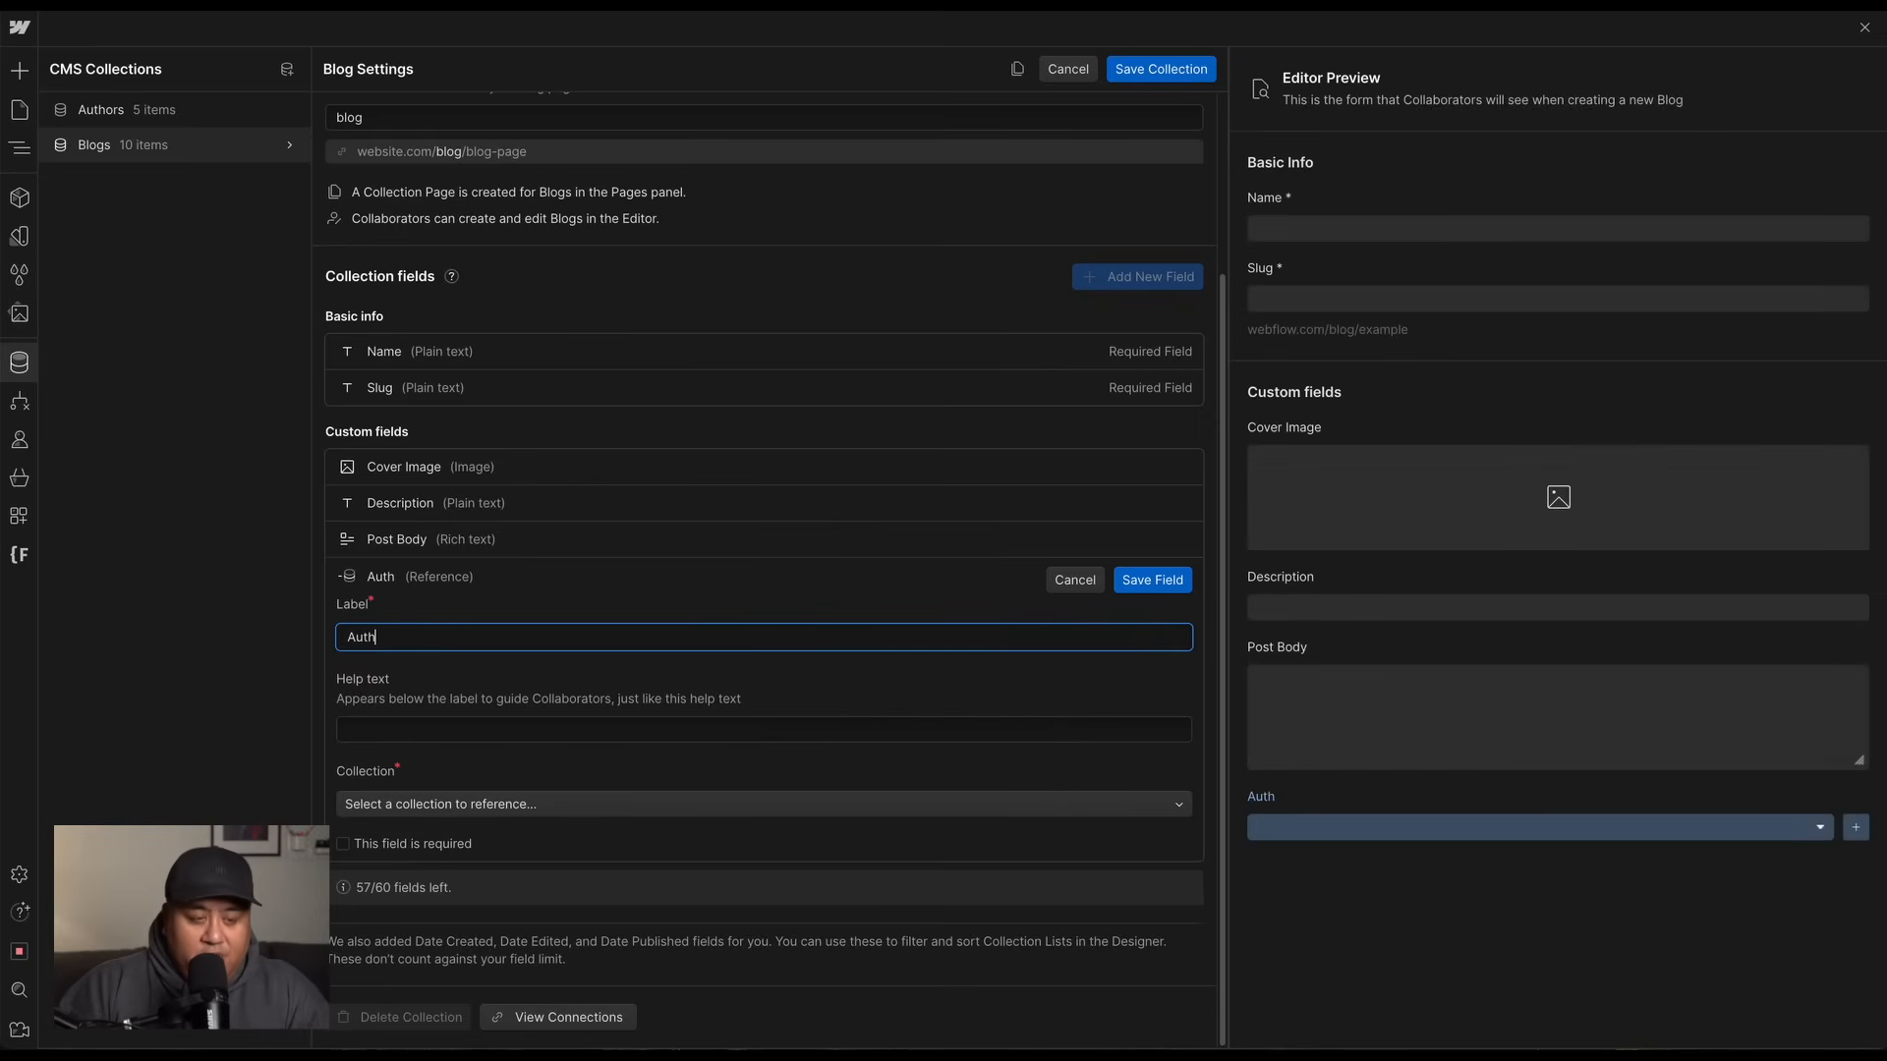
pyautogui.click(446, 804)
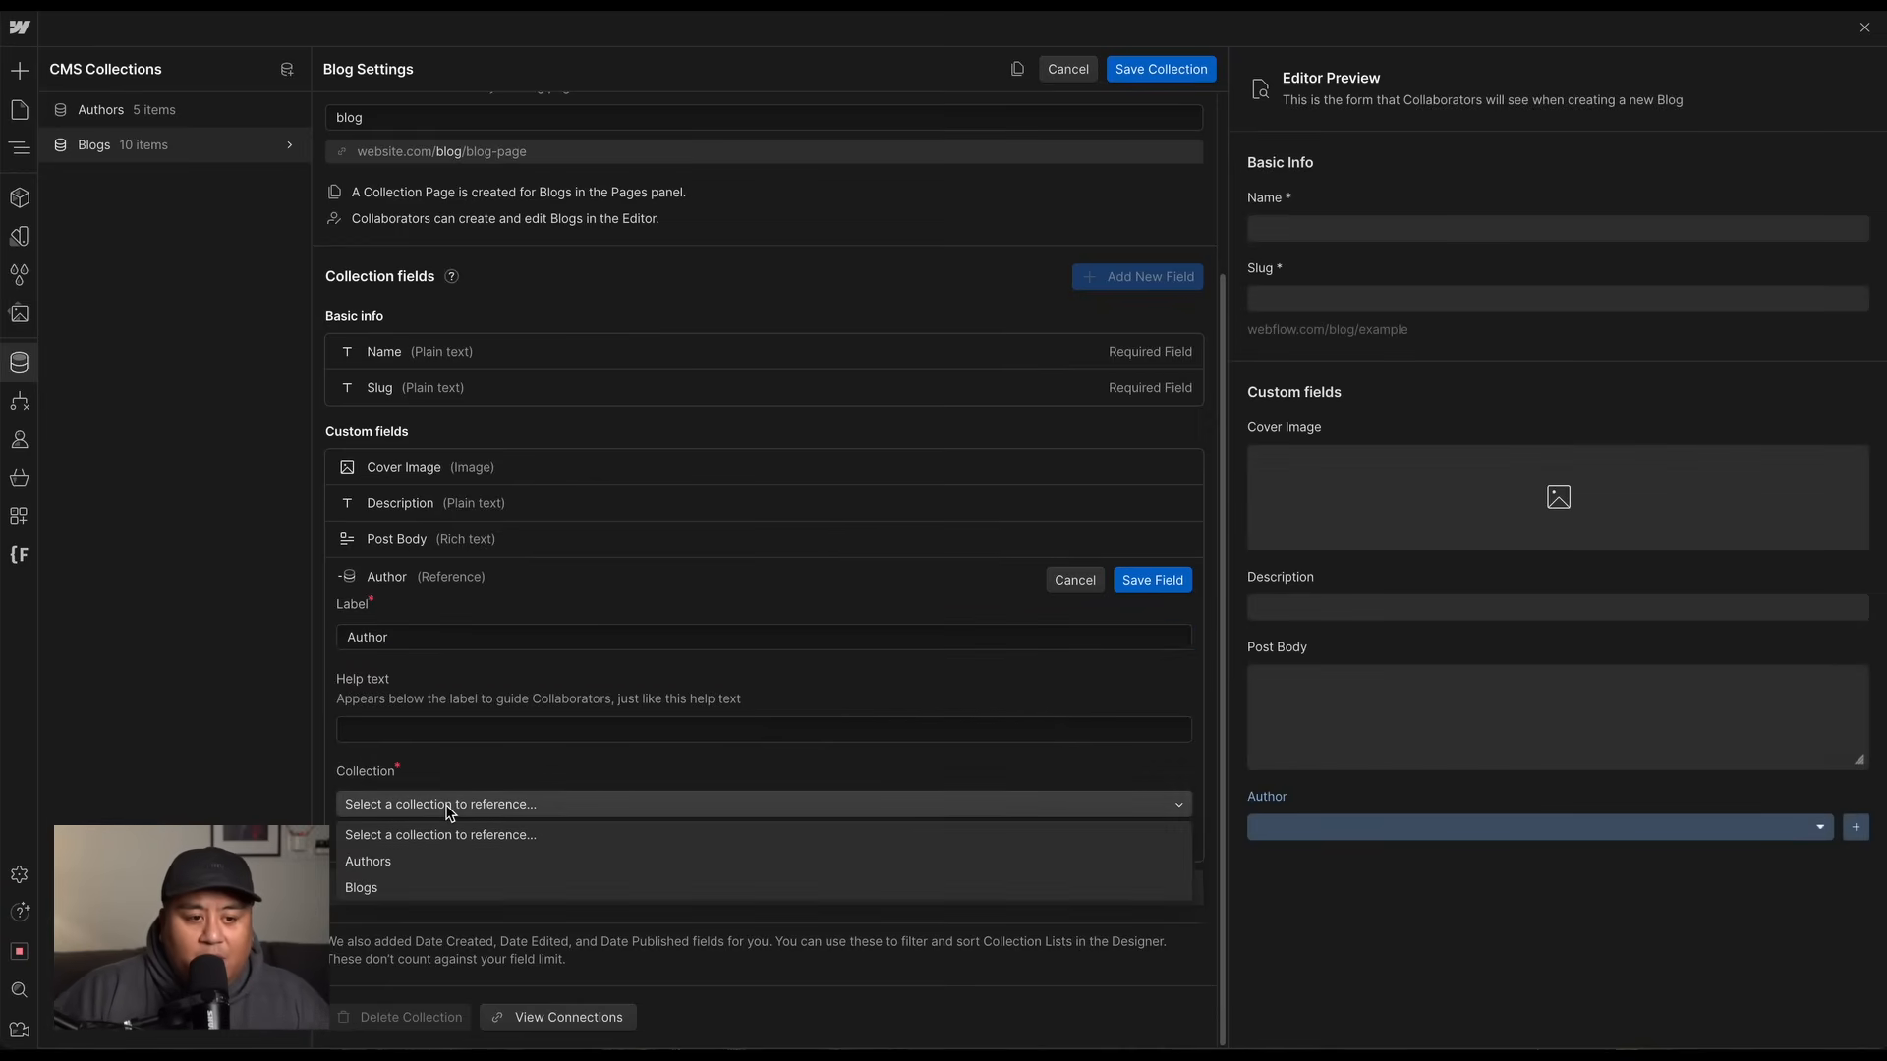
pyautogui.click(412, 869)
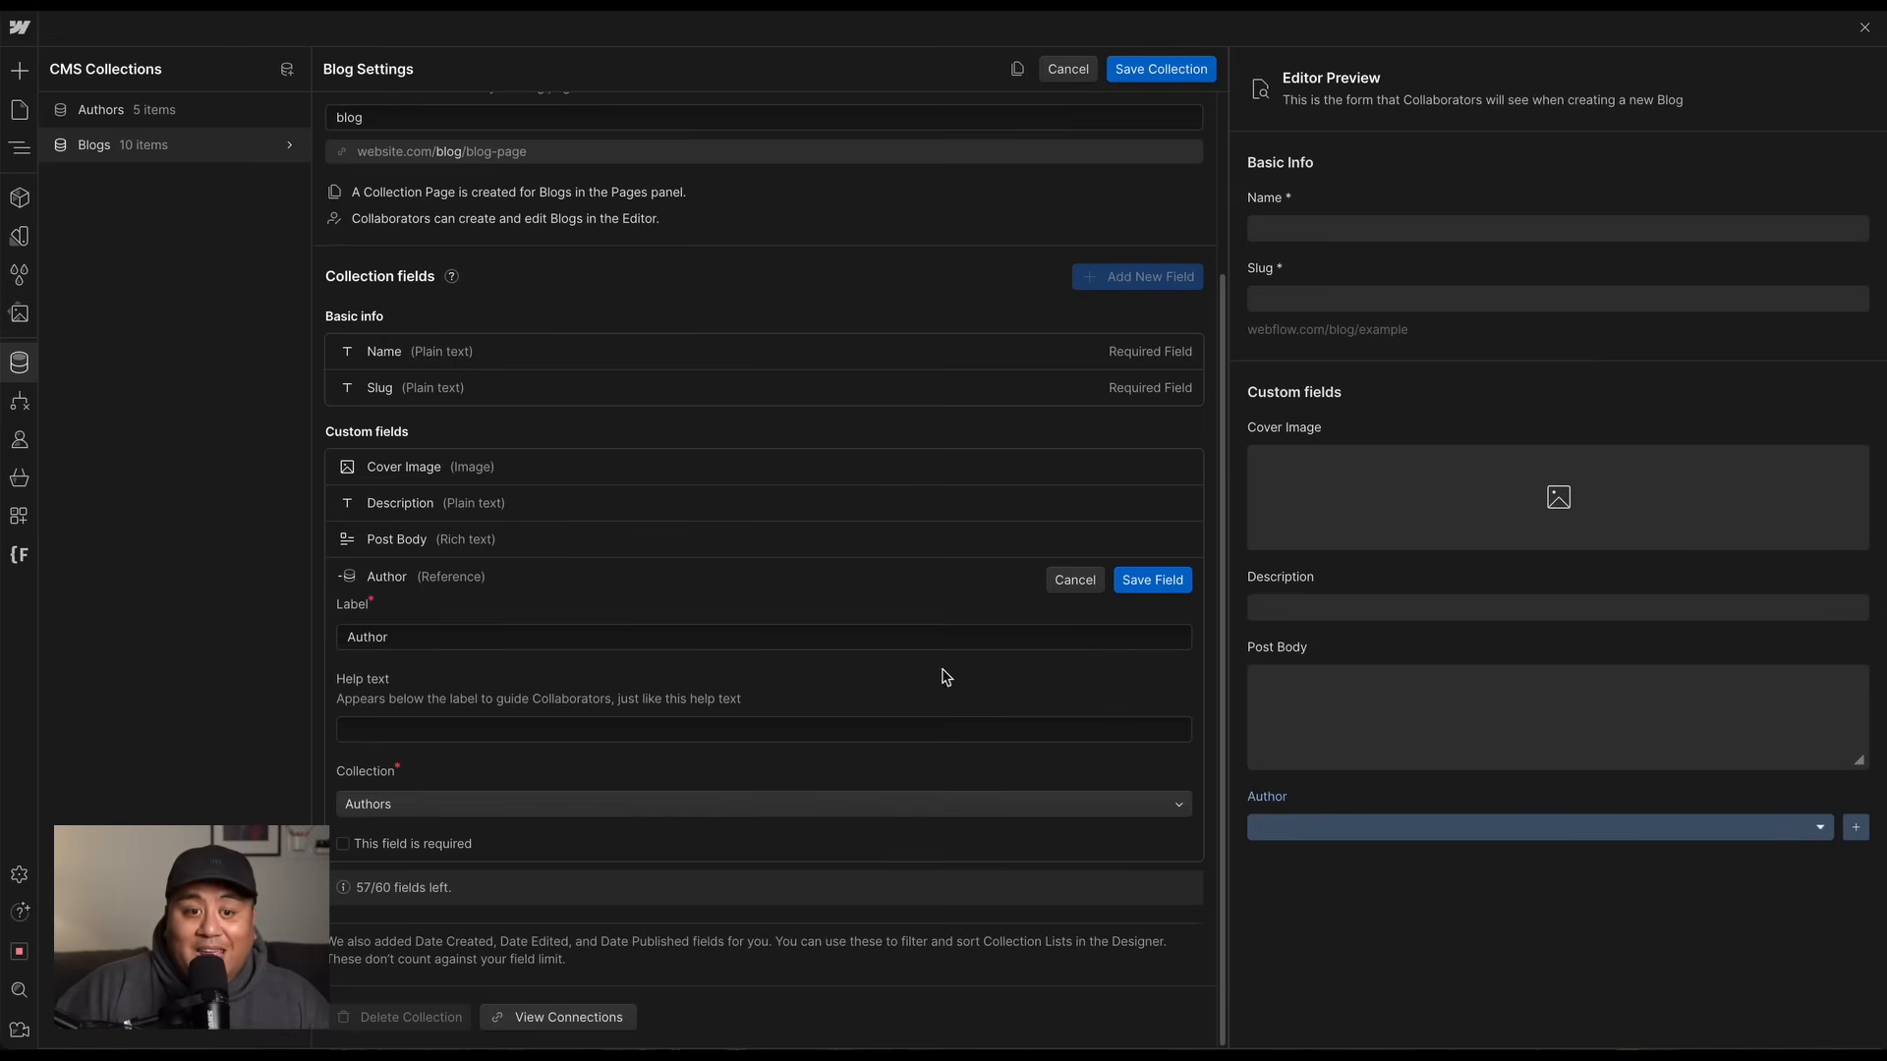
pyautogui.click(1140, 581)
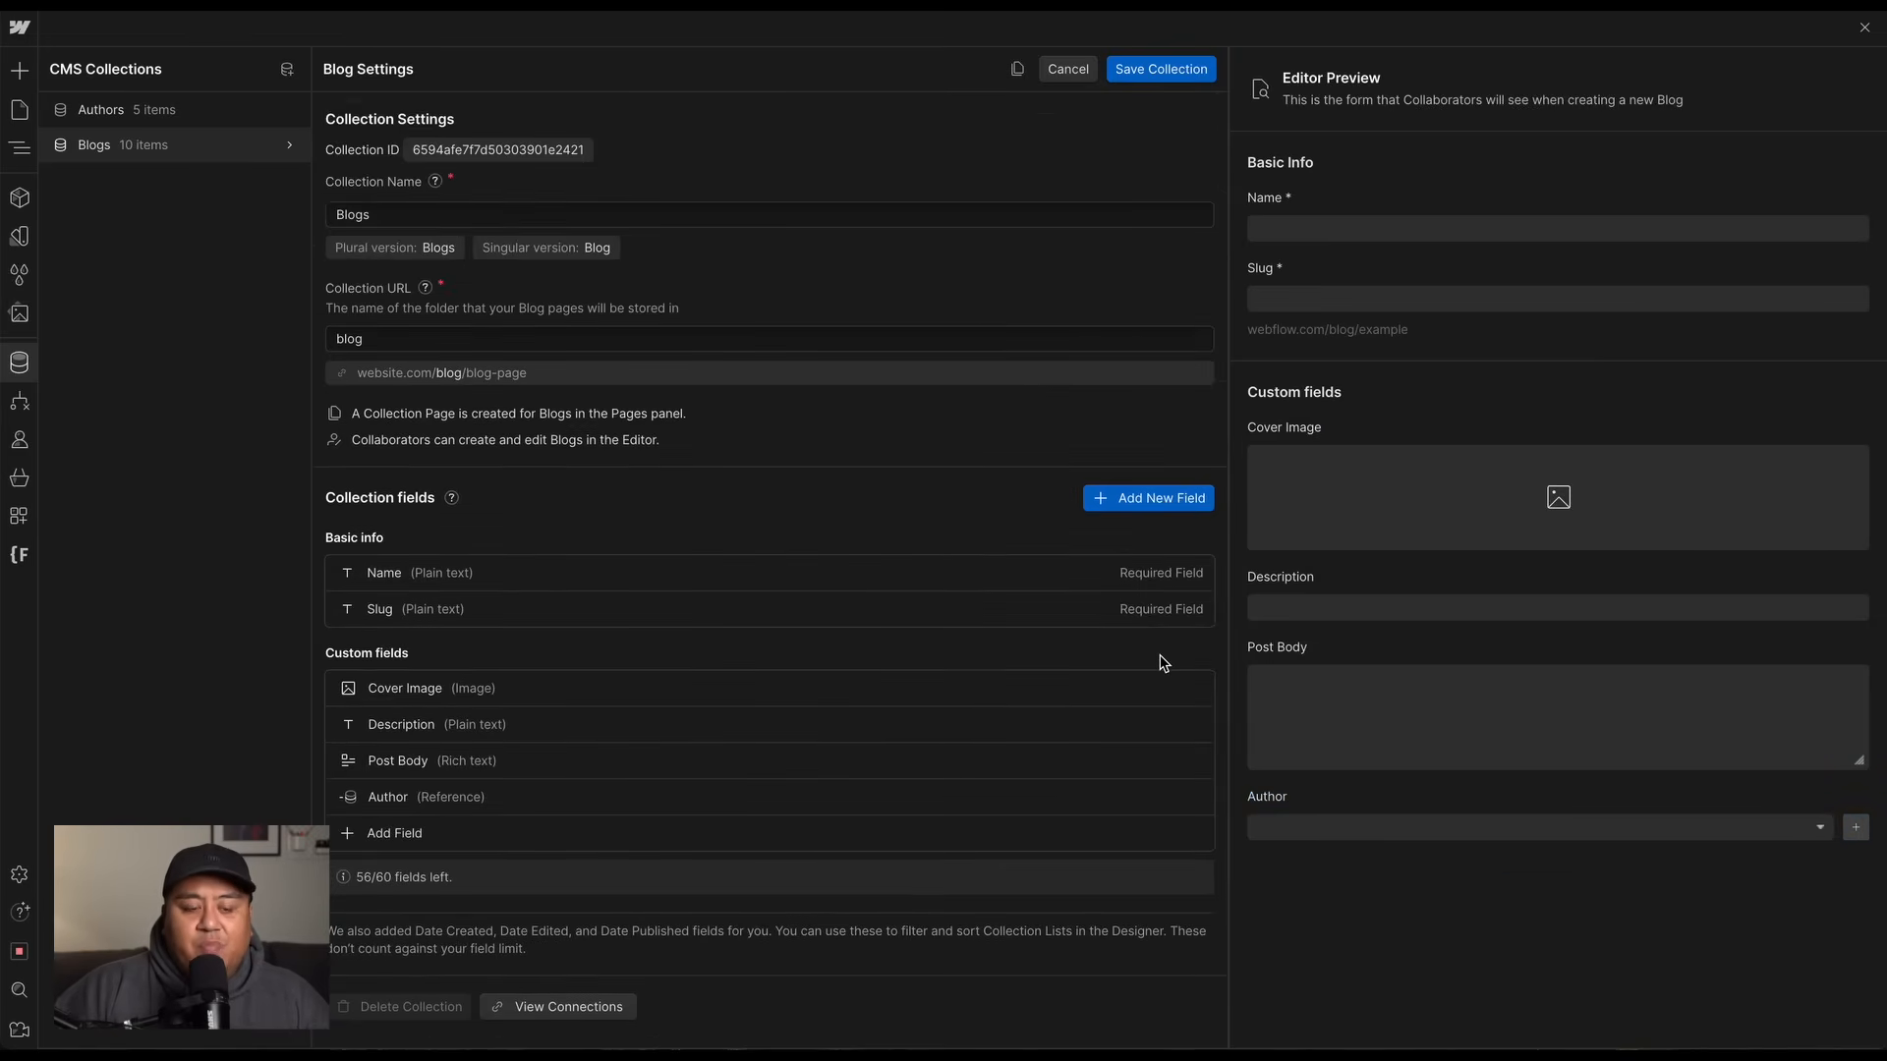
pyautogui.click(510, 799)
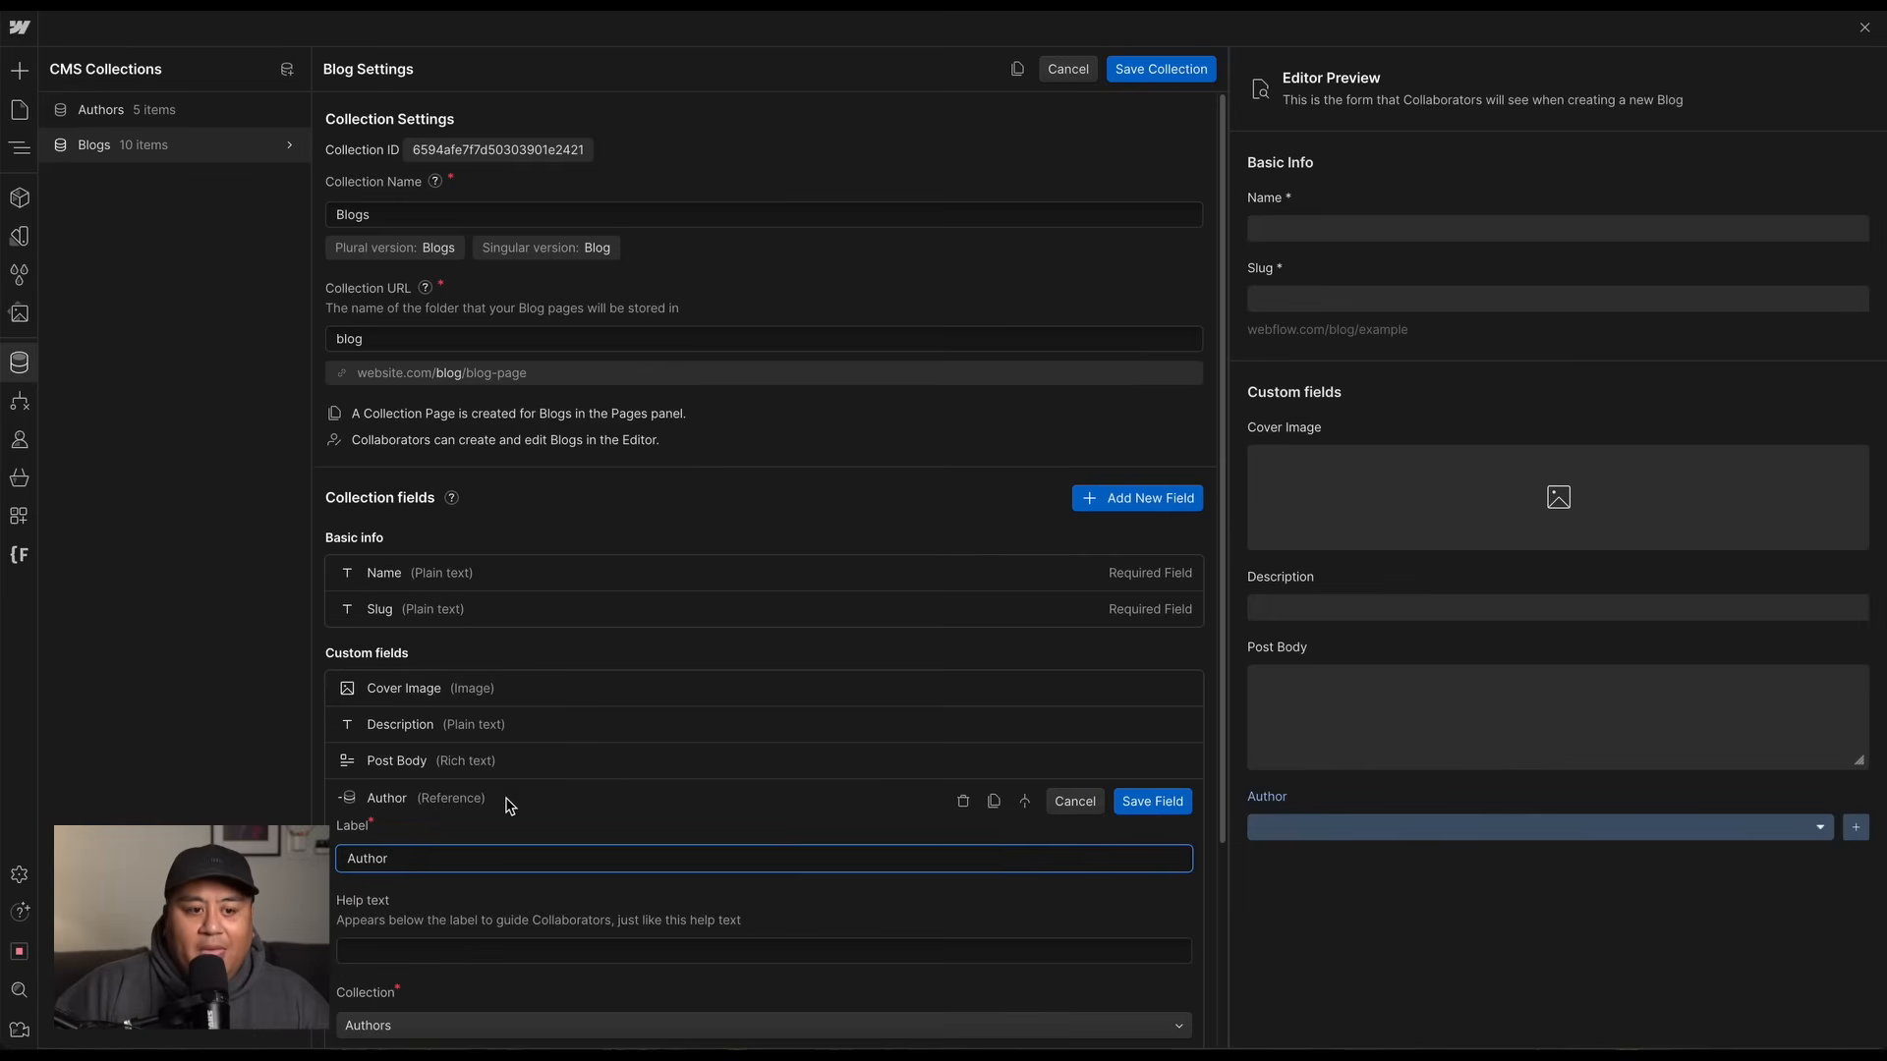
pyautogui.click(1140, 800)
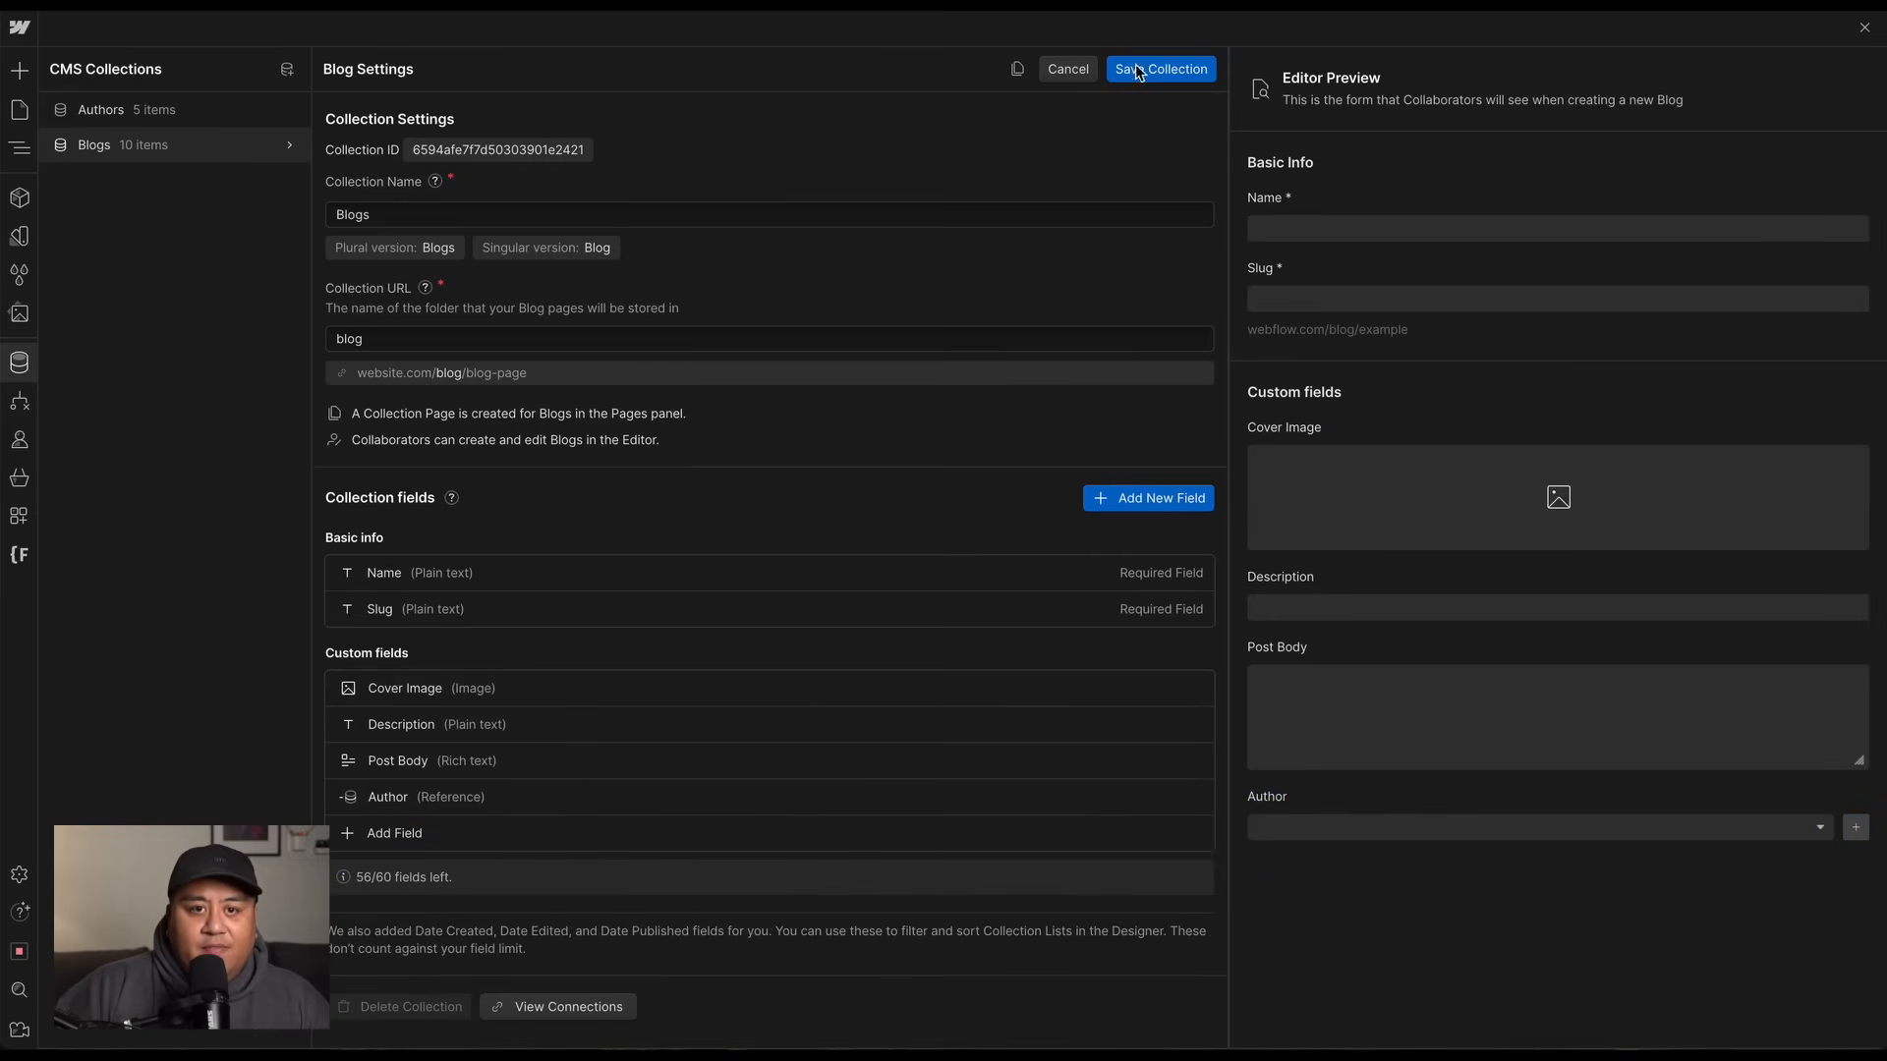
pyautogui.click(1161, 68)
# Assign the first listed author to the Soluta Voluptas blog post and save it.
pyautogui.click(404, 148)
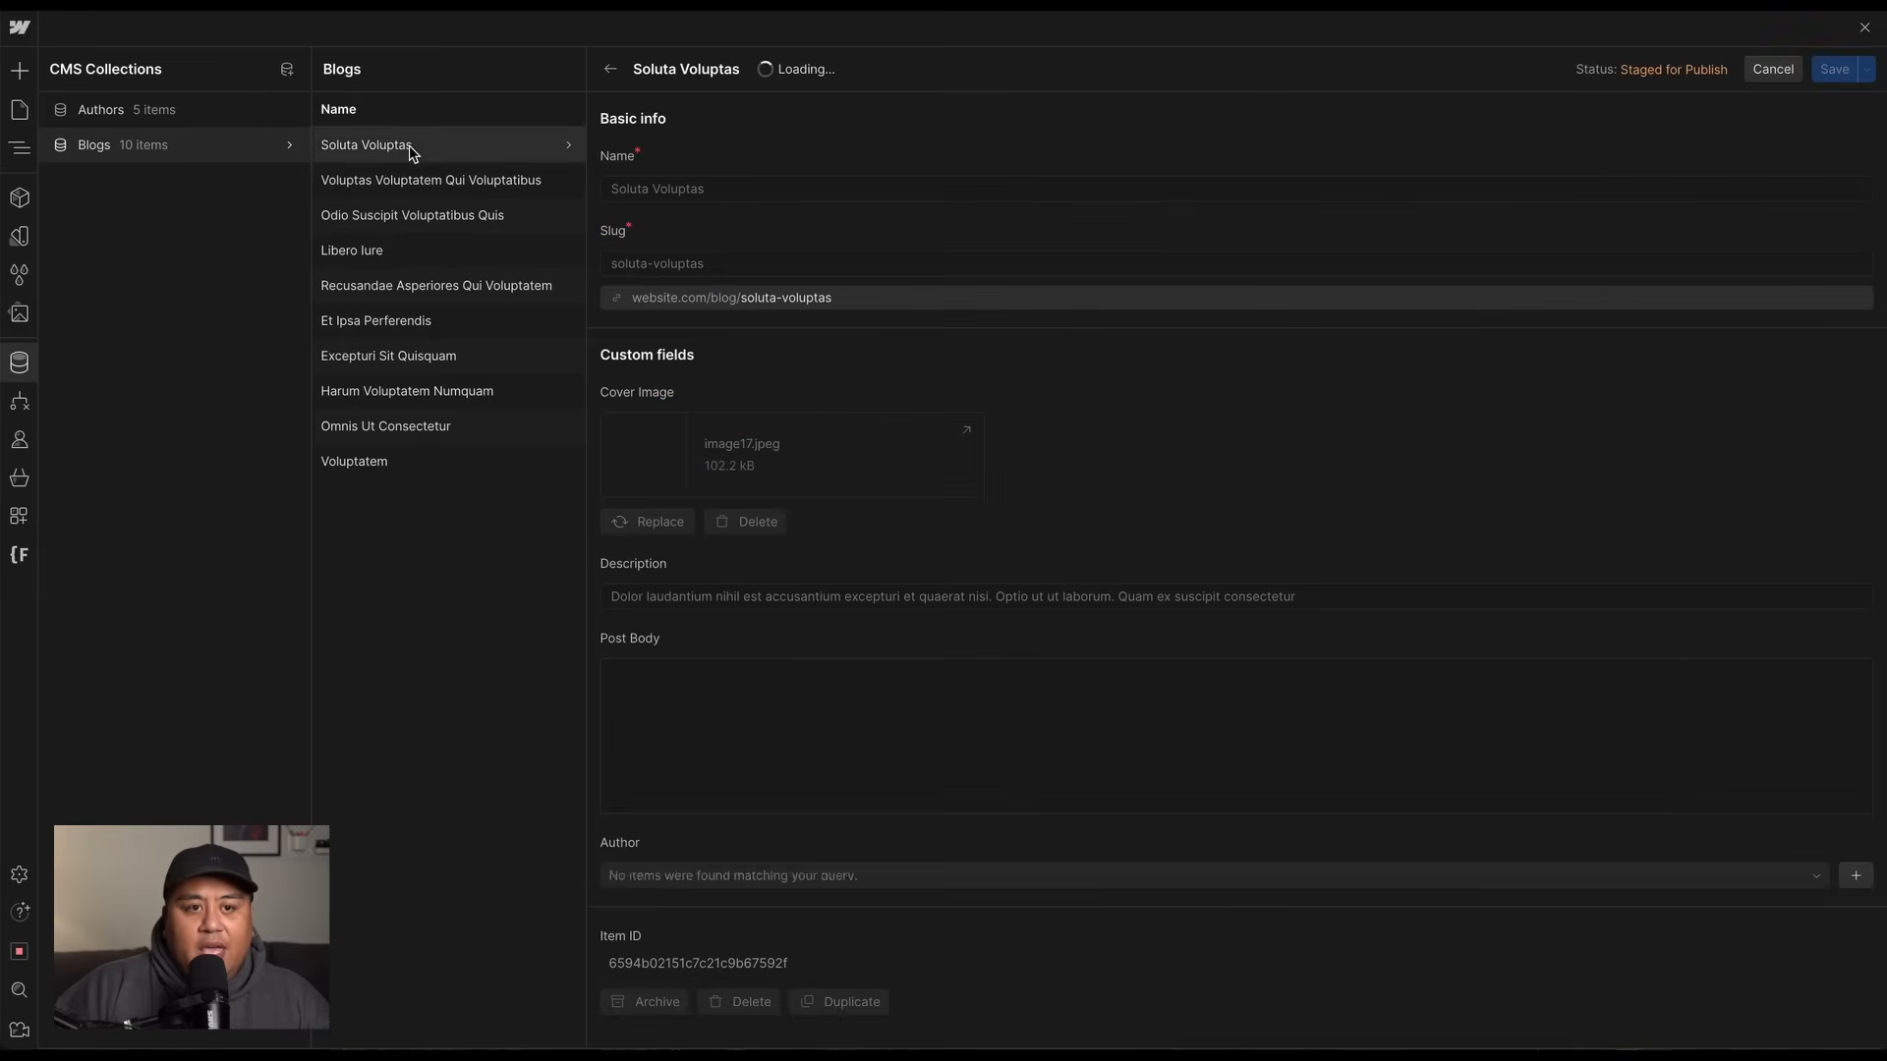
pyautogui.click(668, 893)
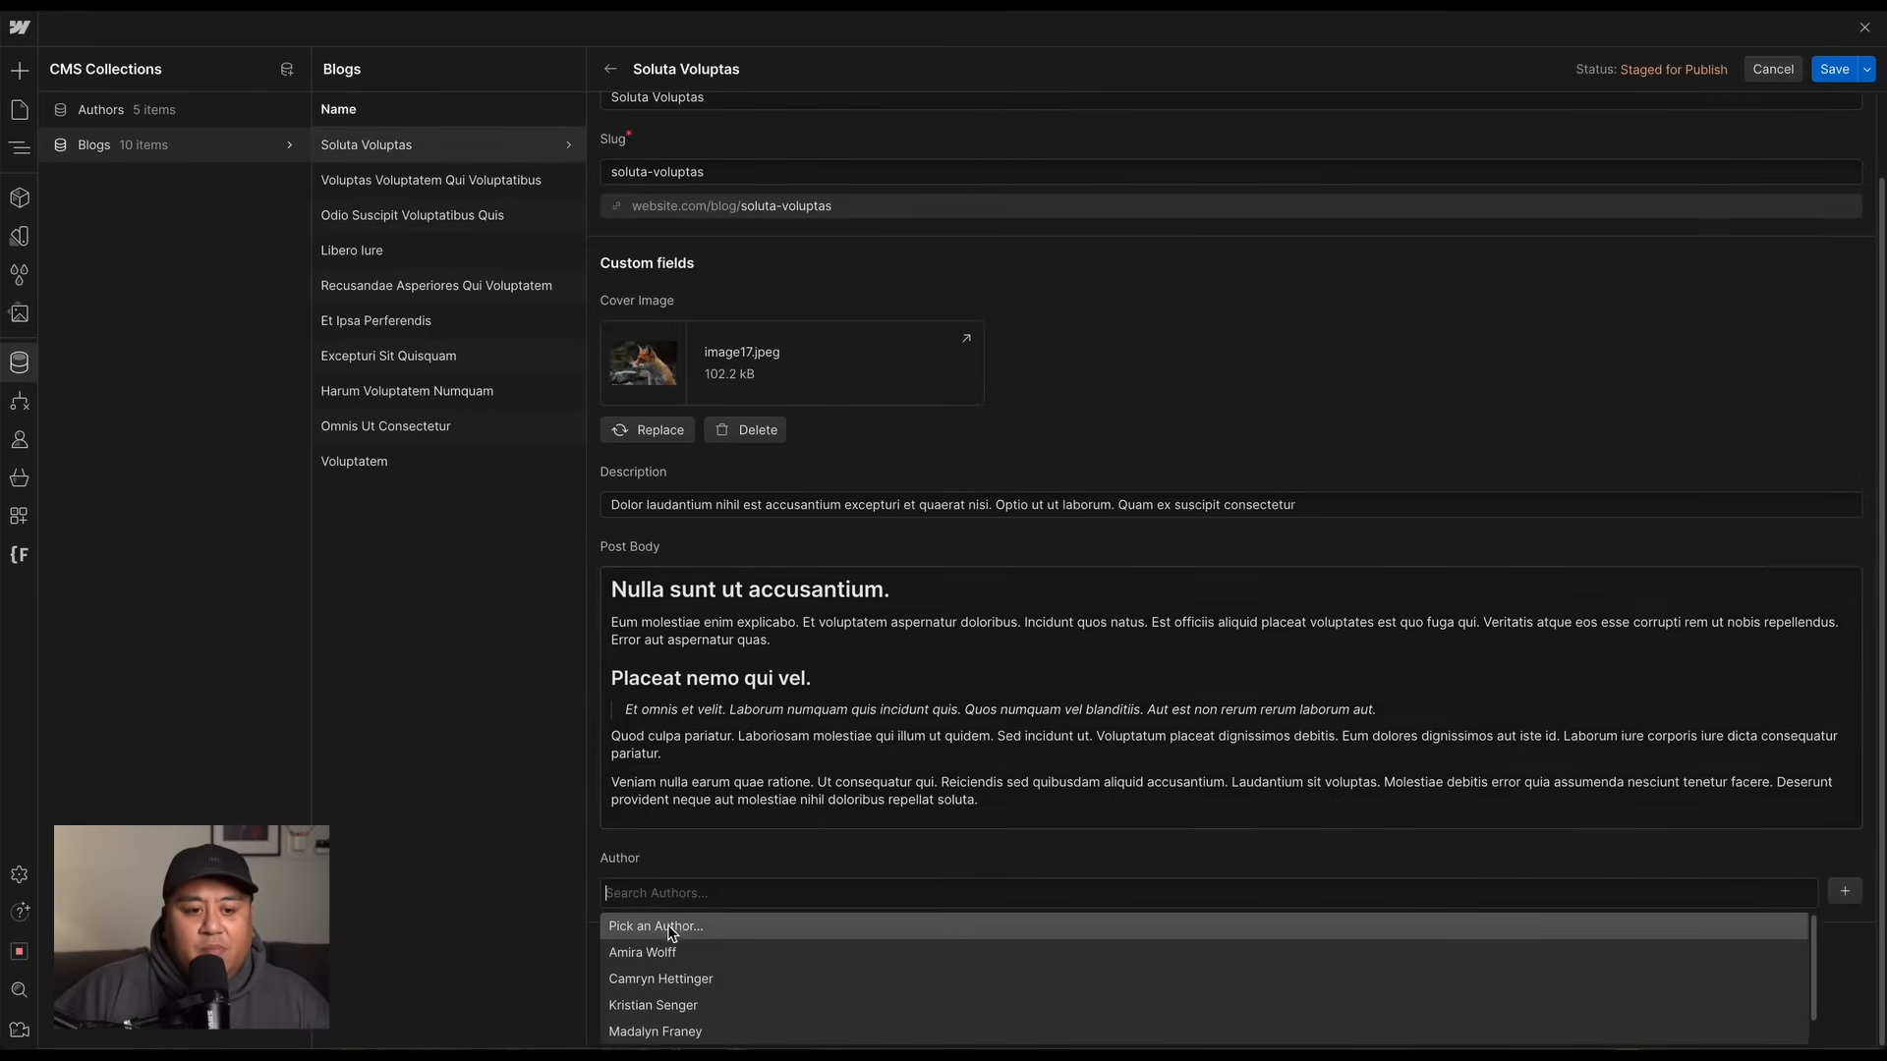
pyautogui.click(666, 951)
pyautogui.click(1832, 68)
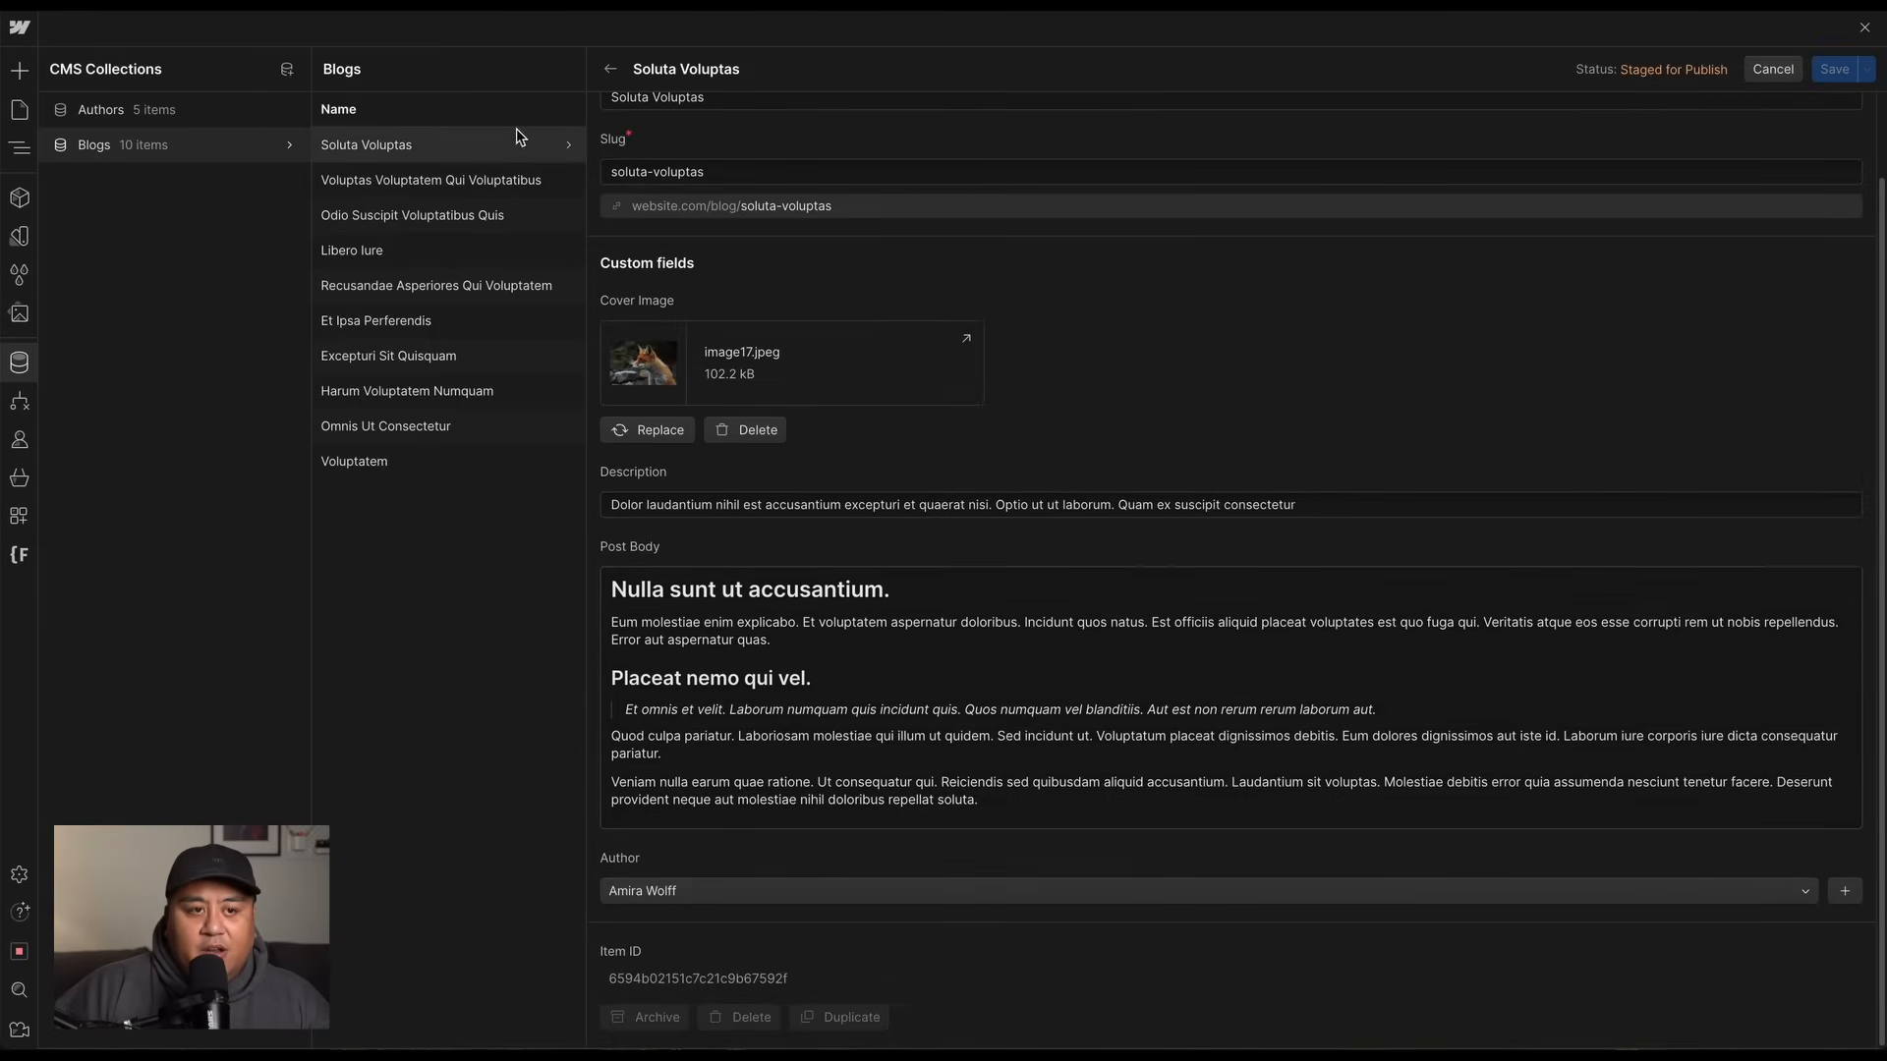
# Assign the second listed author to the Voluptas Voluptatem Qui Voluptatibus blog post and save it.
pyautogui.click(511, 180)
pyautogui.scroll(-5, 869, 813)
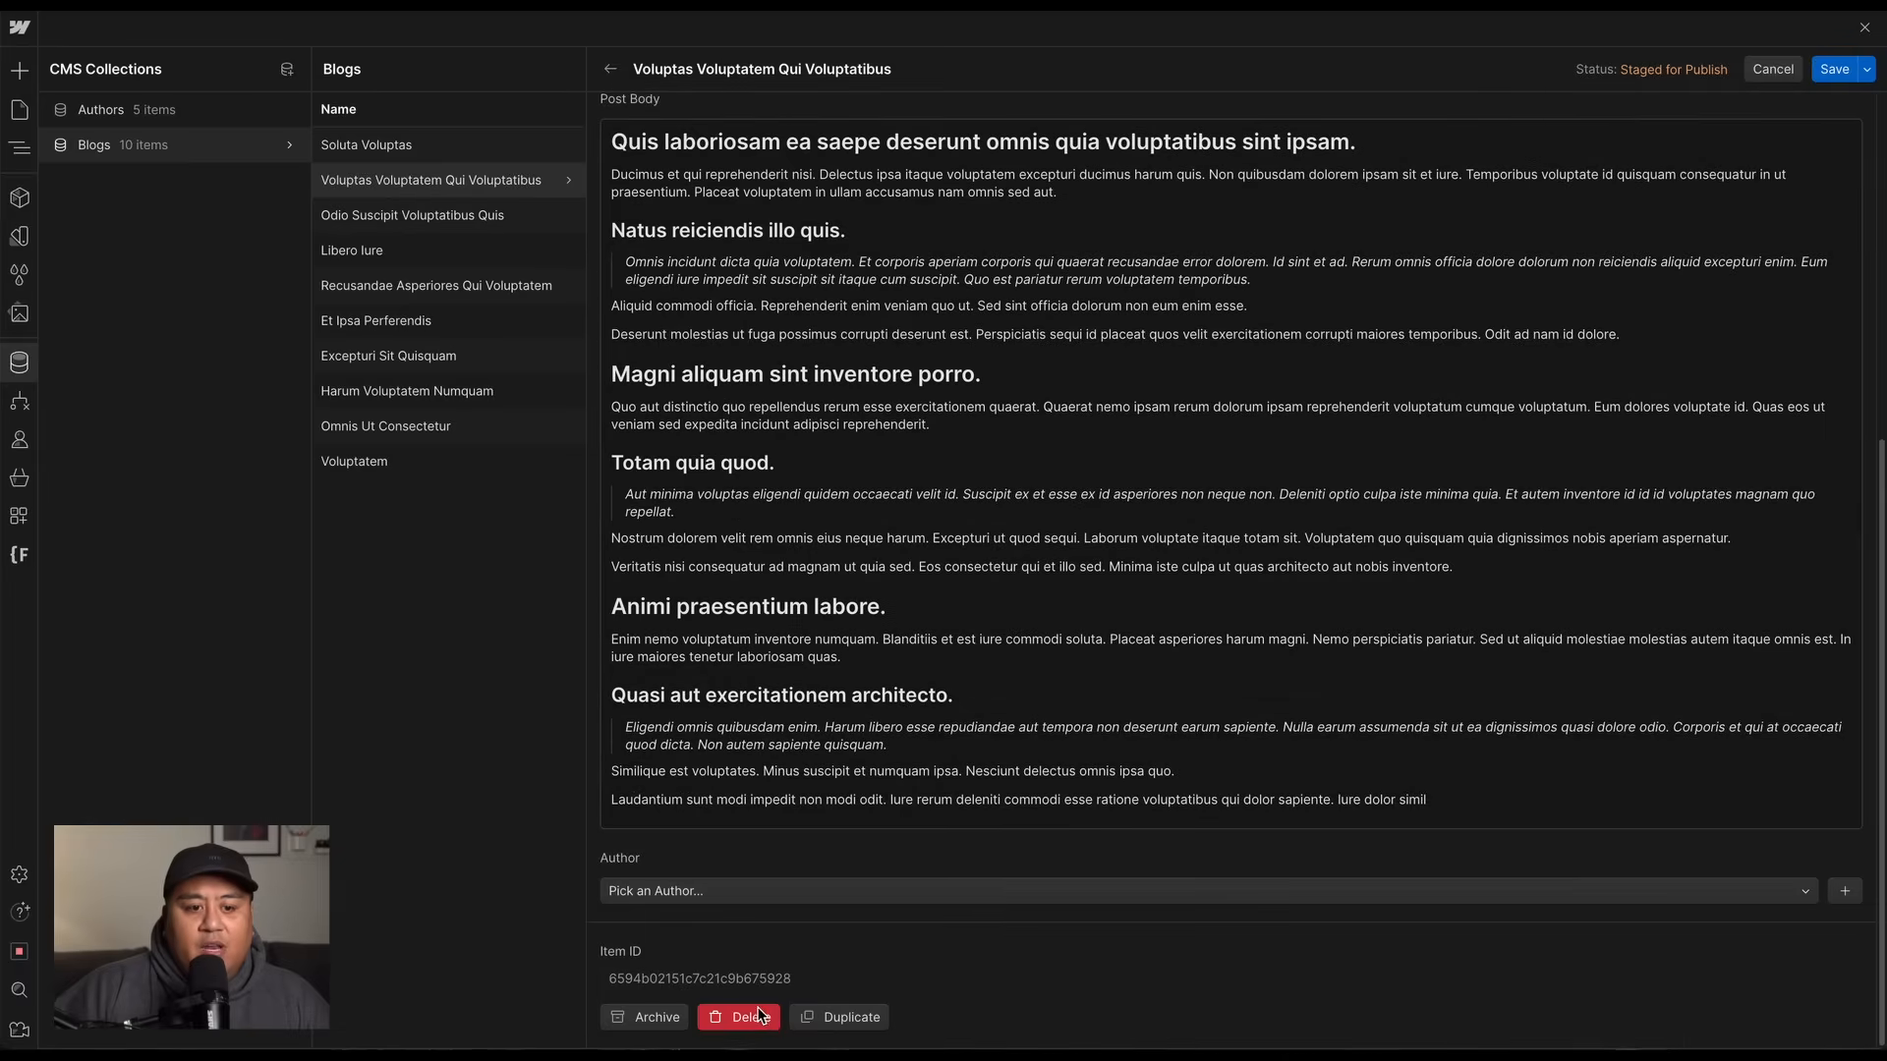
pyautogui.click(716, 892)
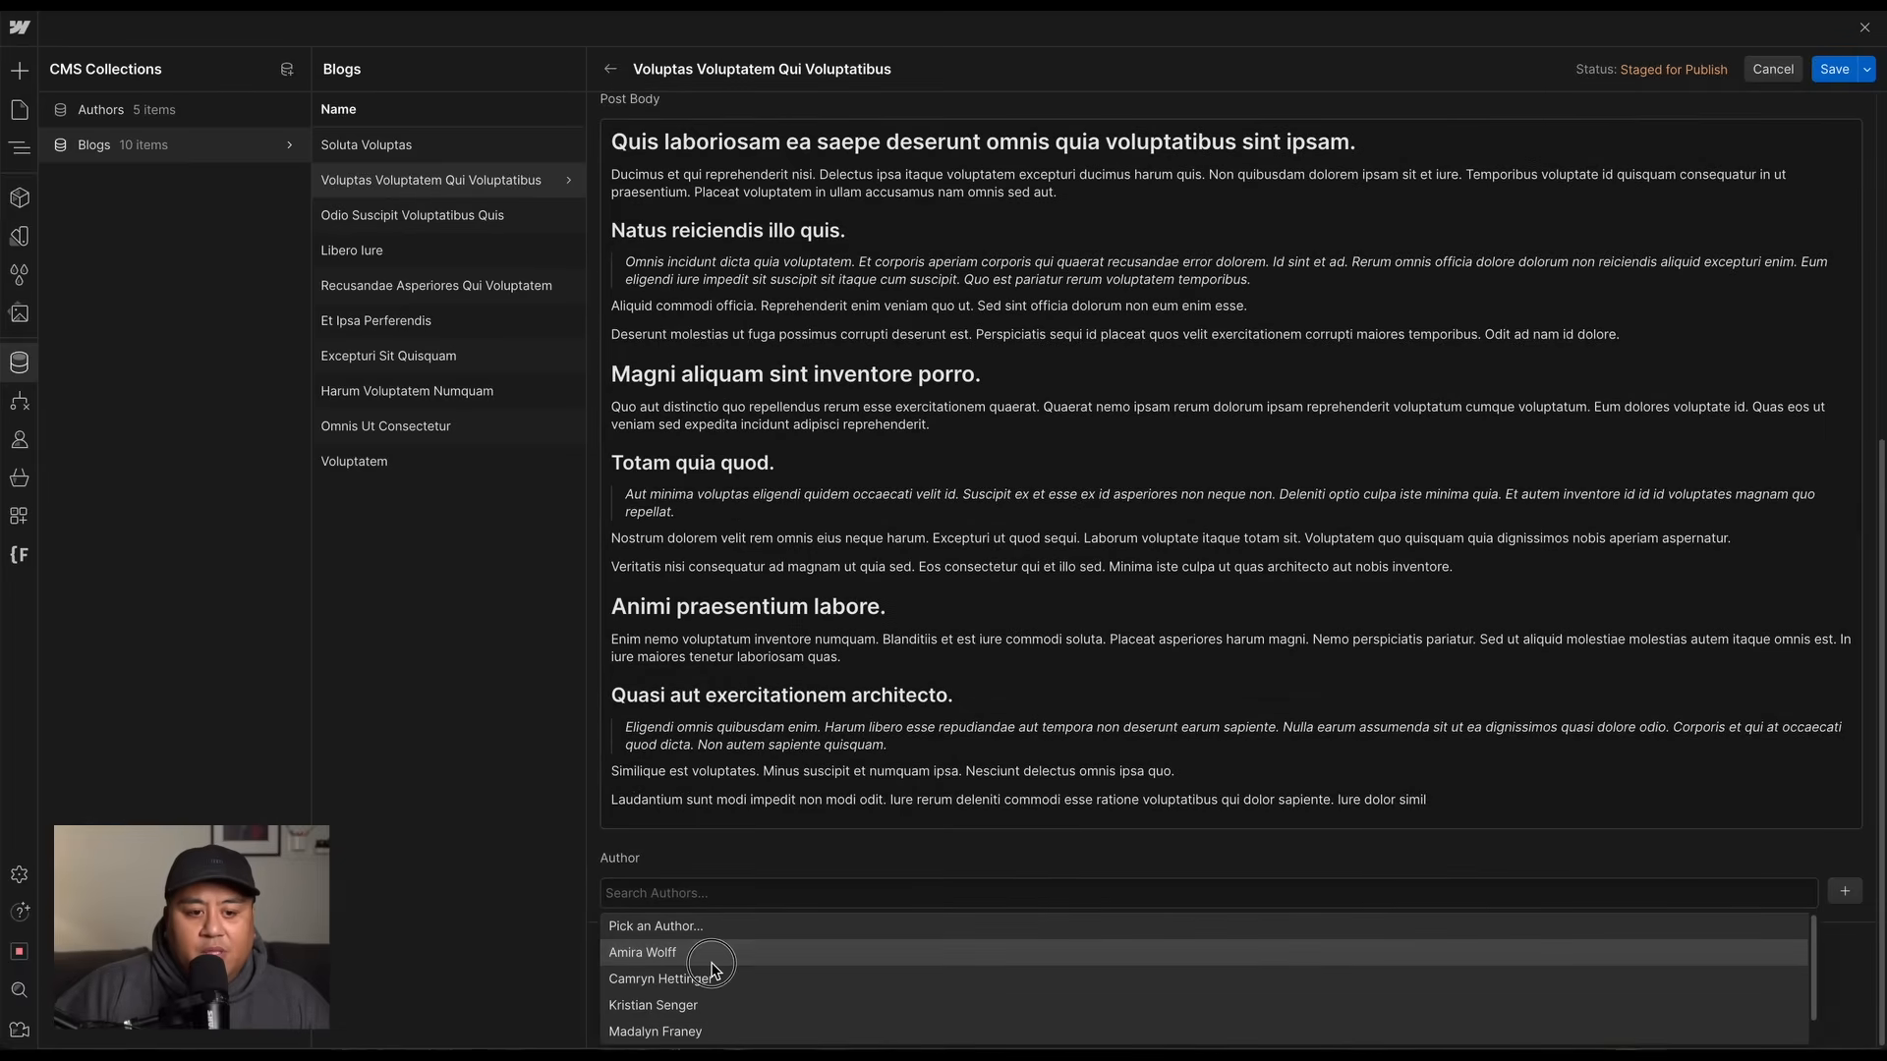
pyautogui.click(717, 975)
pyautogui.click(1834, 69)
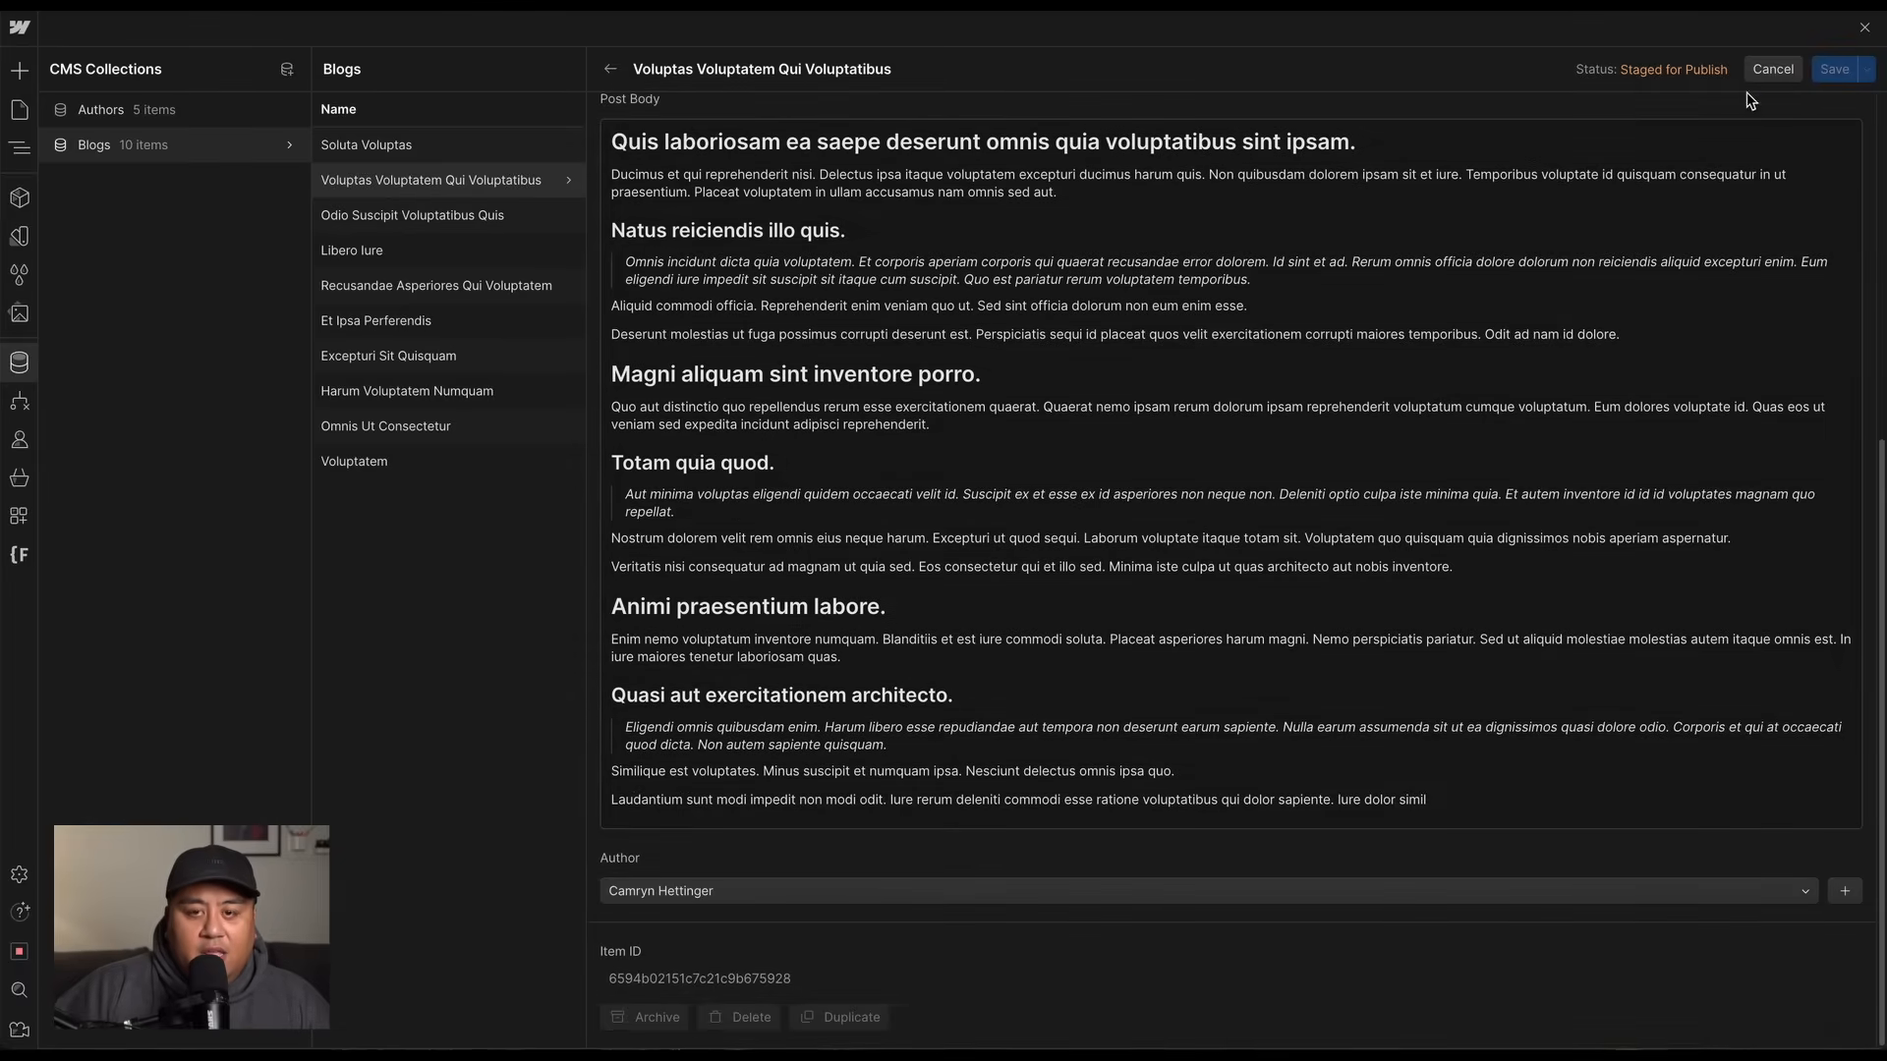
# Assign the second listed author to the Odio Suscipit Voluptatibus Quis blog post and save it.
pyautogui.click(423, 214)
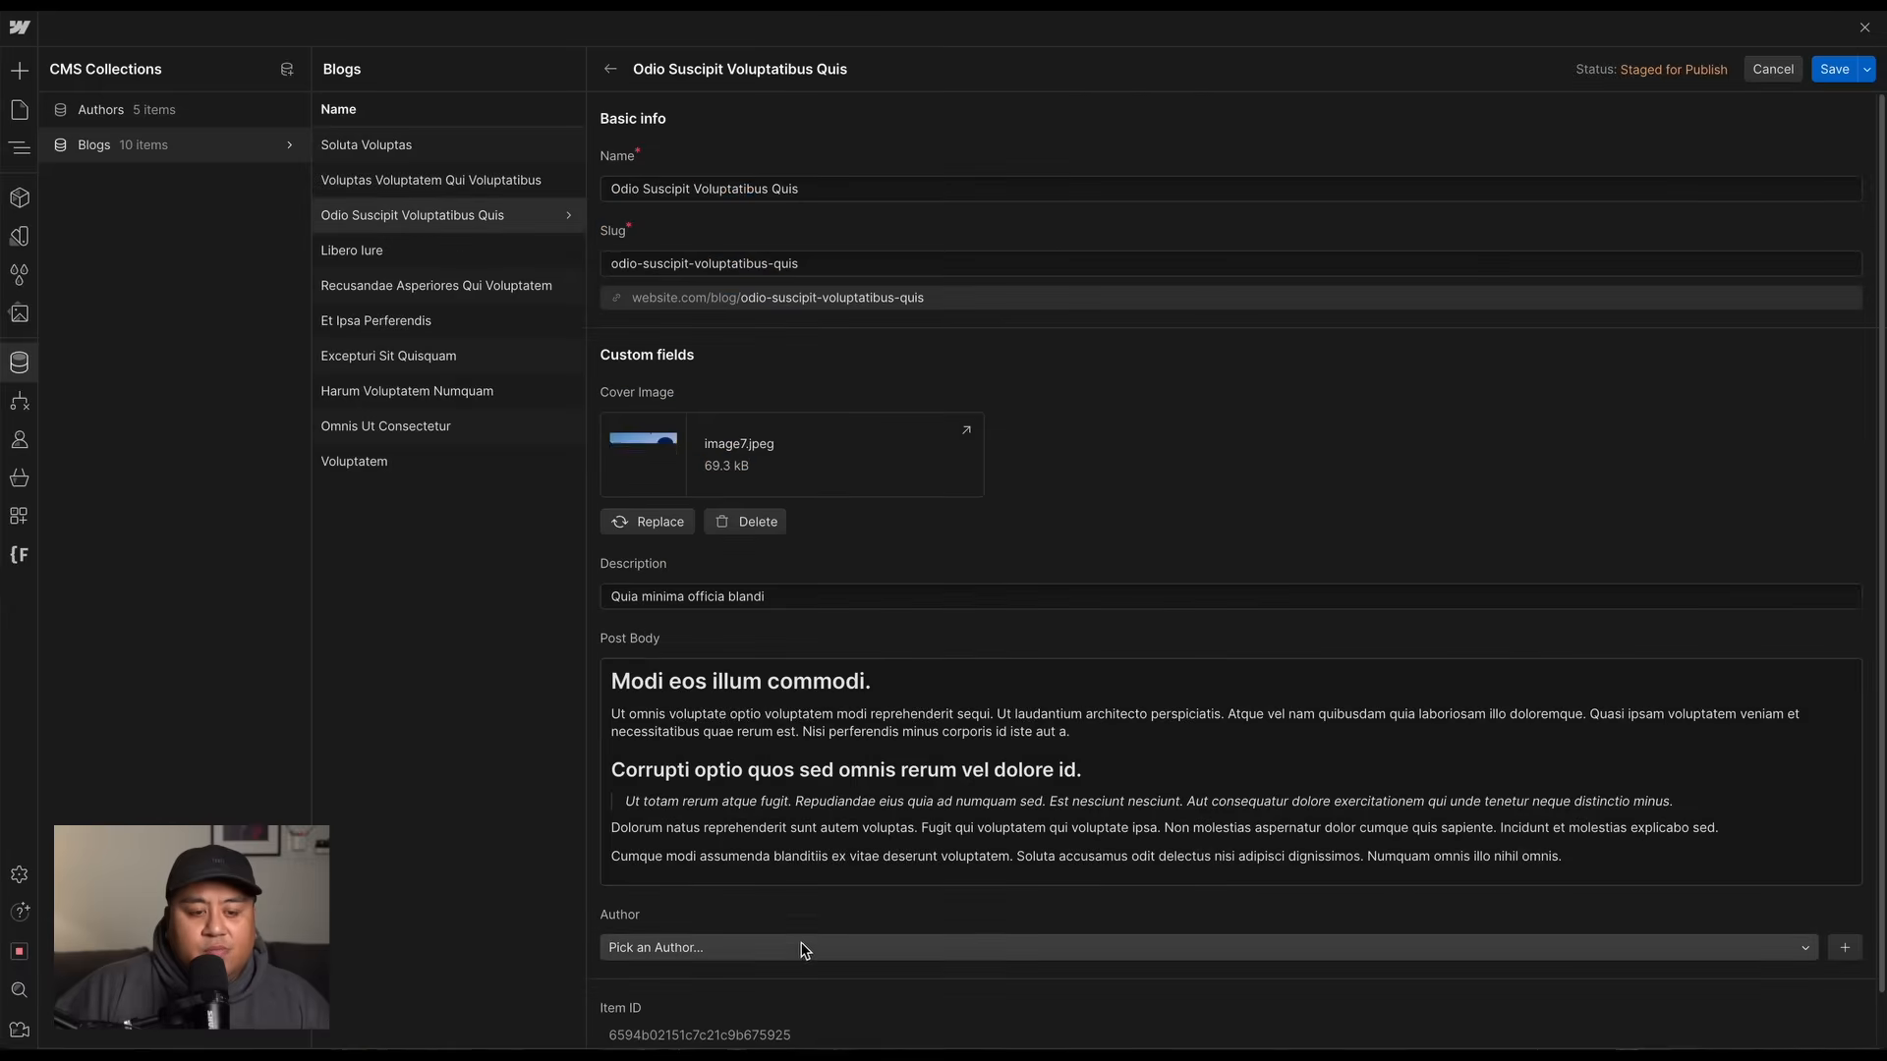
pyautogui.click(787, 894)
pyautogui.click(747, 979)
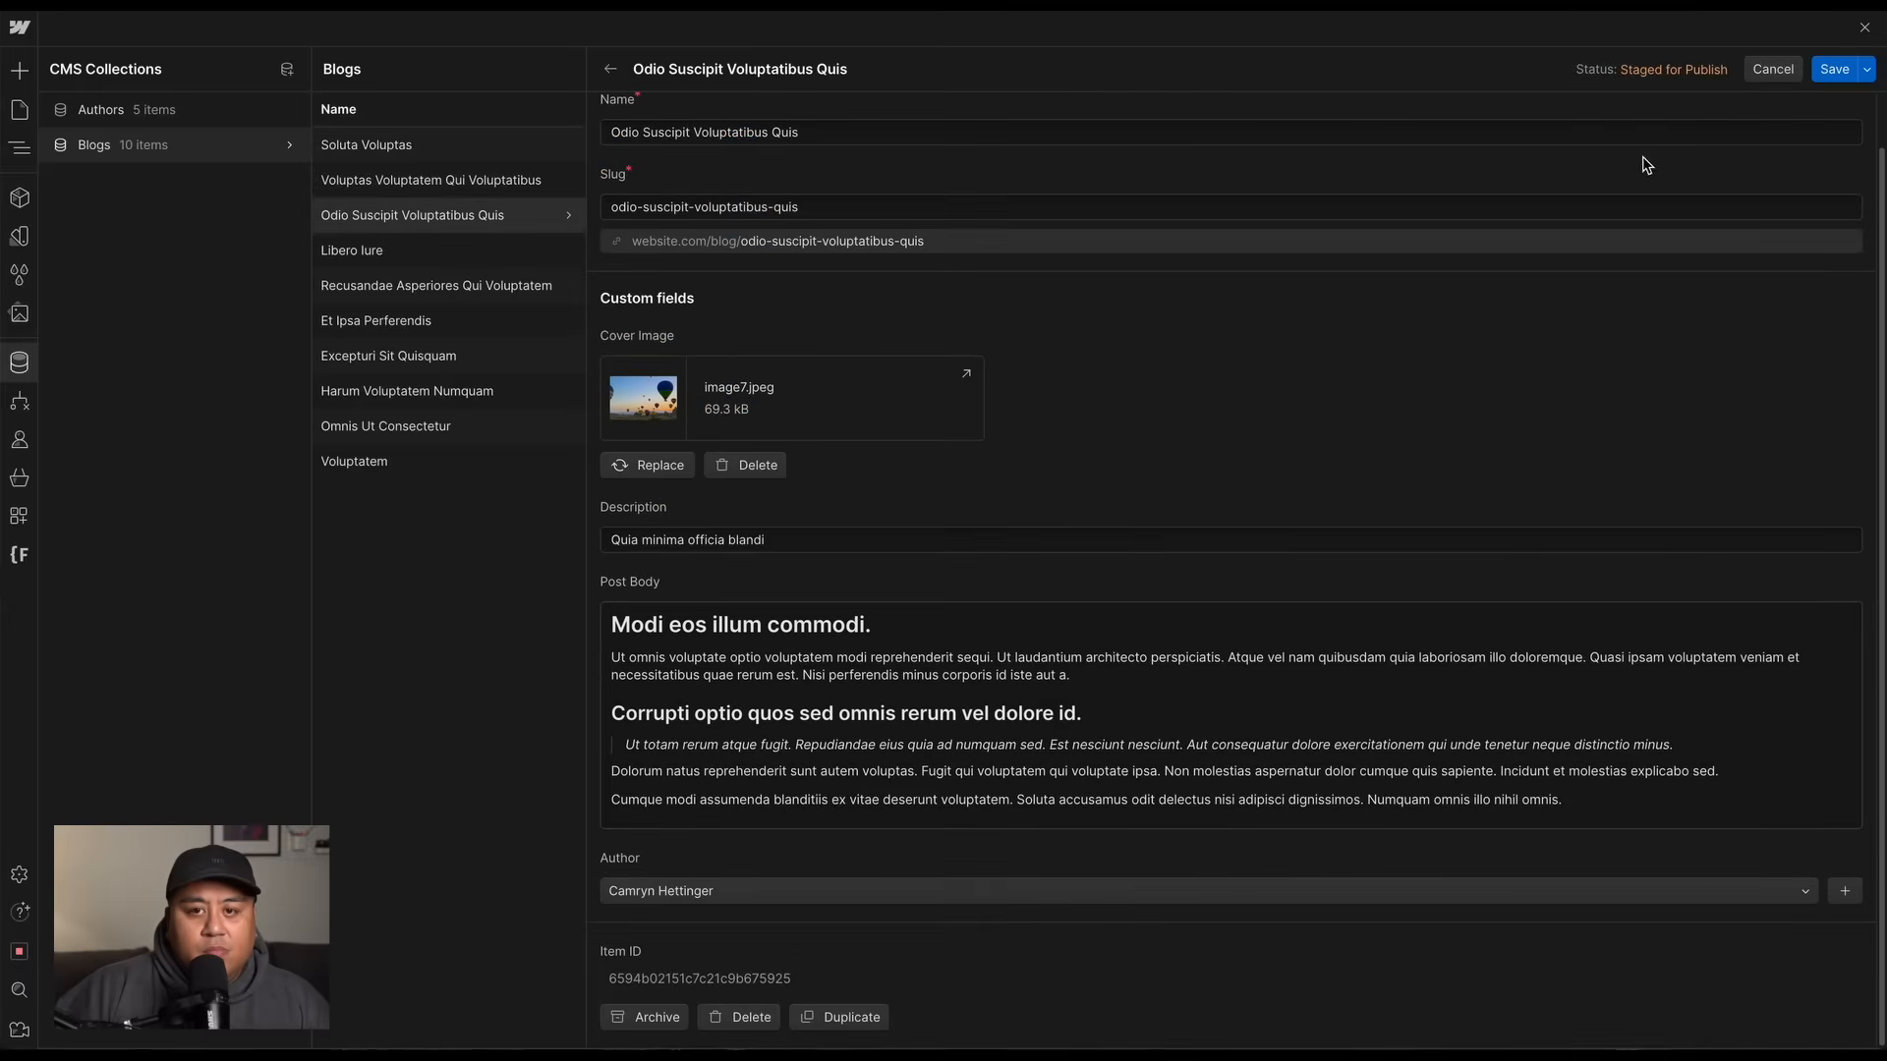
pyautogui.click(1850, 71)
# Assign the third listed author to the Libero Iure blog post and save it.
pyautogui.click(511, 251)
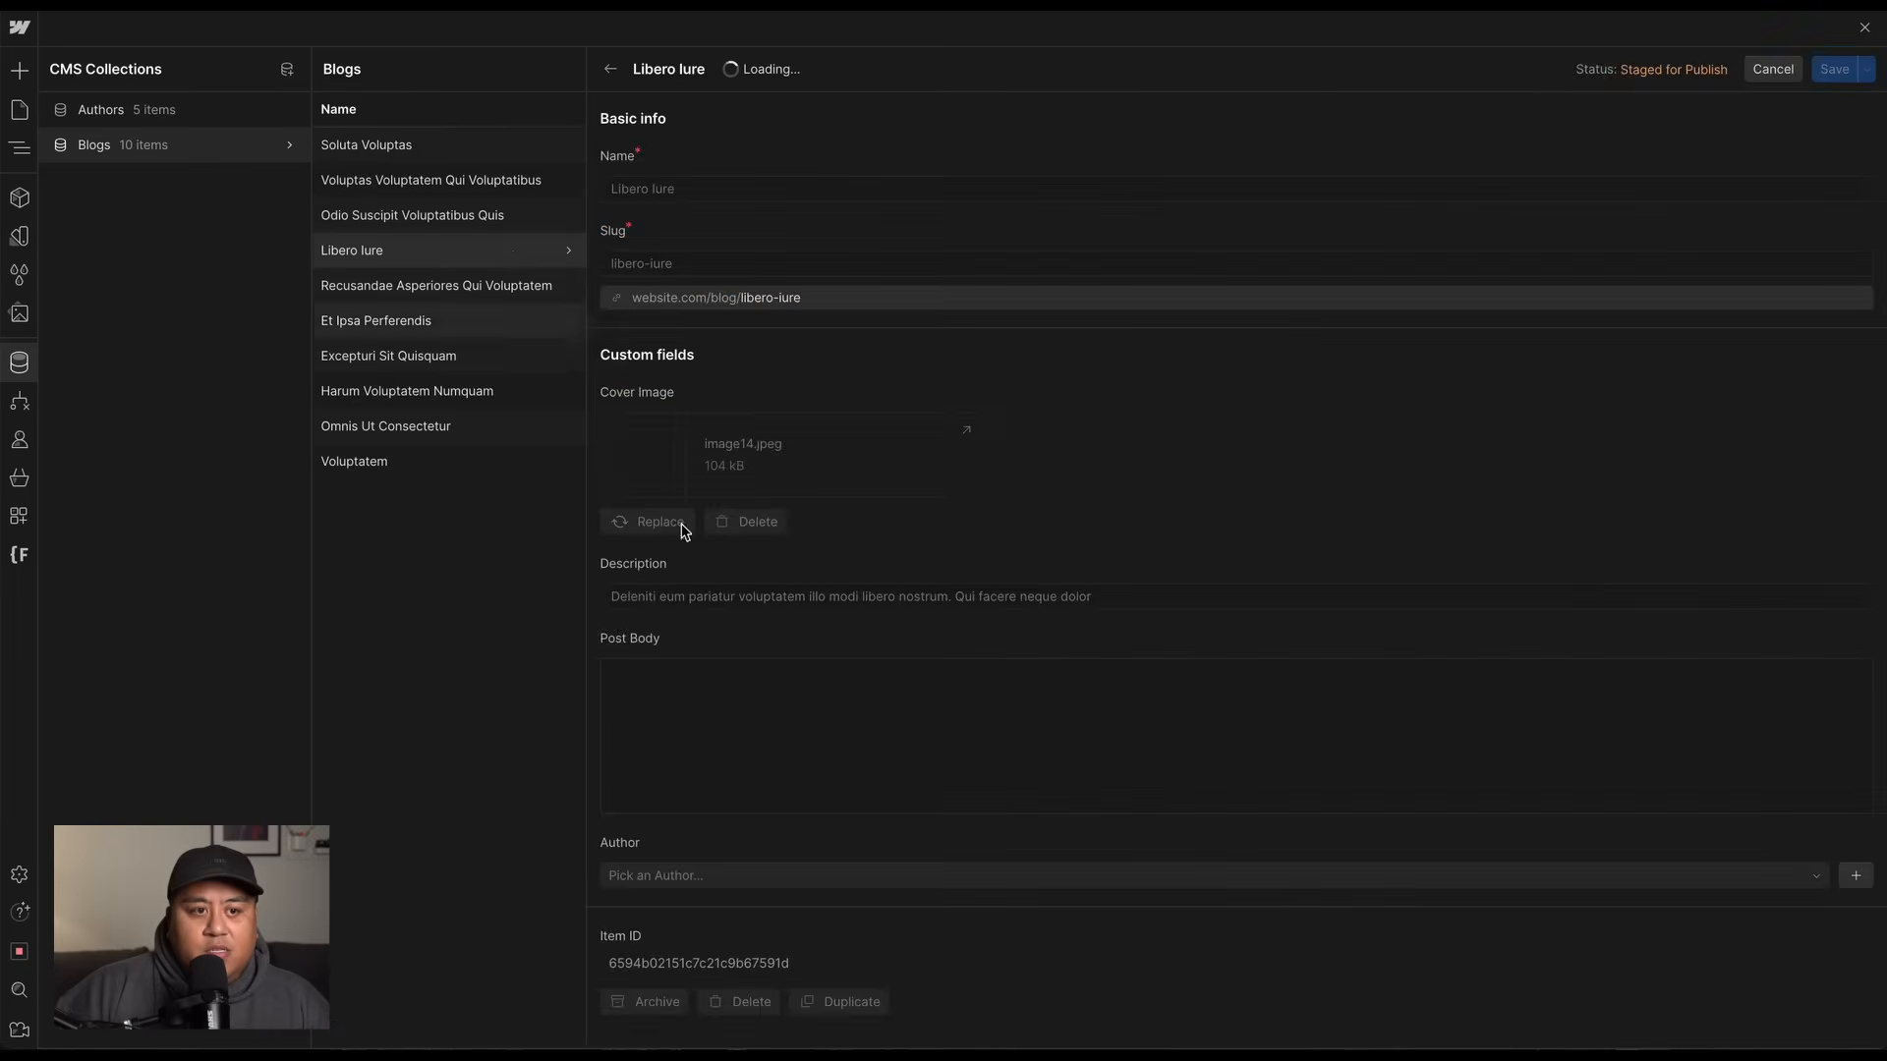
pyautogui.click(775, 889)
pyautogui.click(723, 1012)
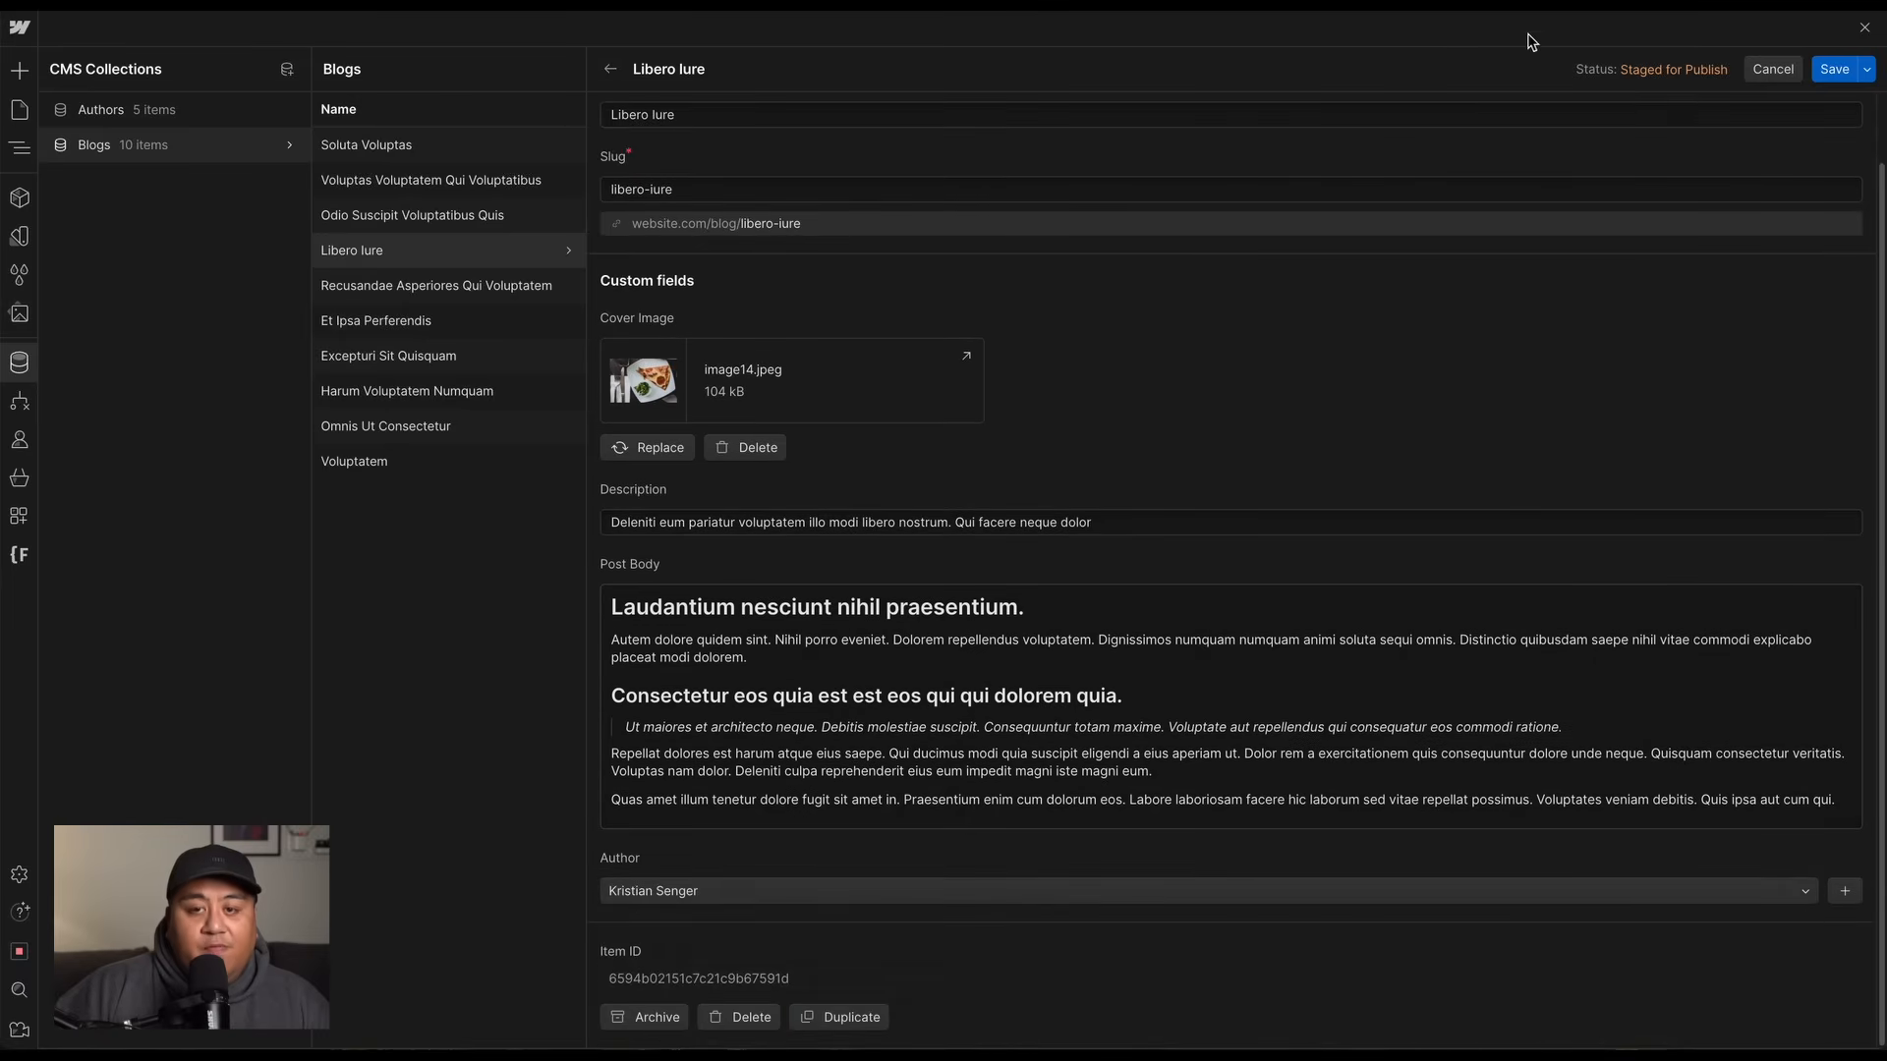
pyautogui.click(1834, 69)
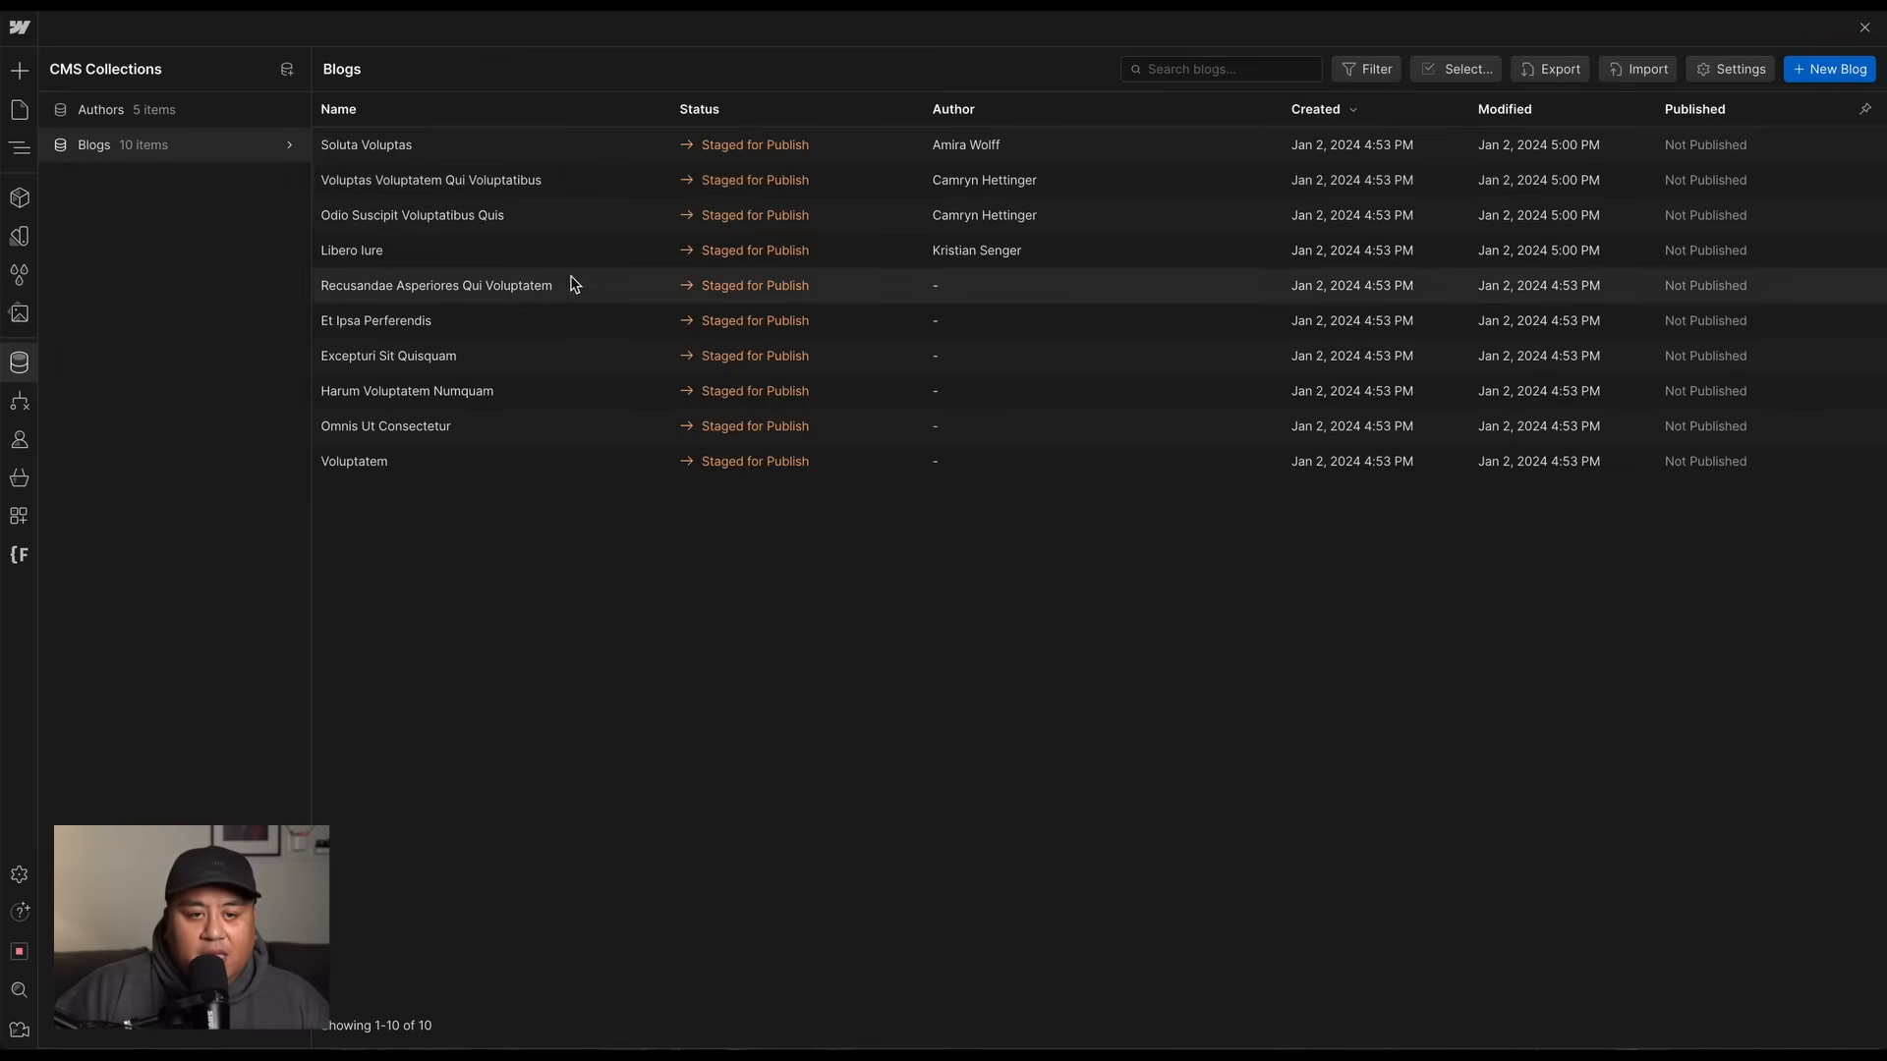
# Assign the fourth listed author to the Recusandae Asperiores Qui Voluptatem blog post and save it.
pyautogui.click(758, 288)
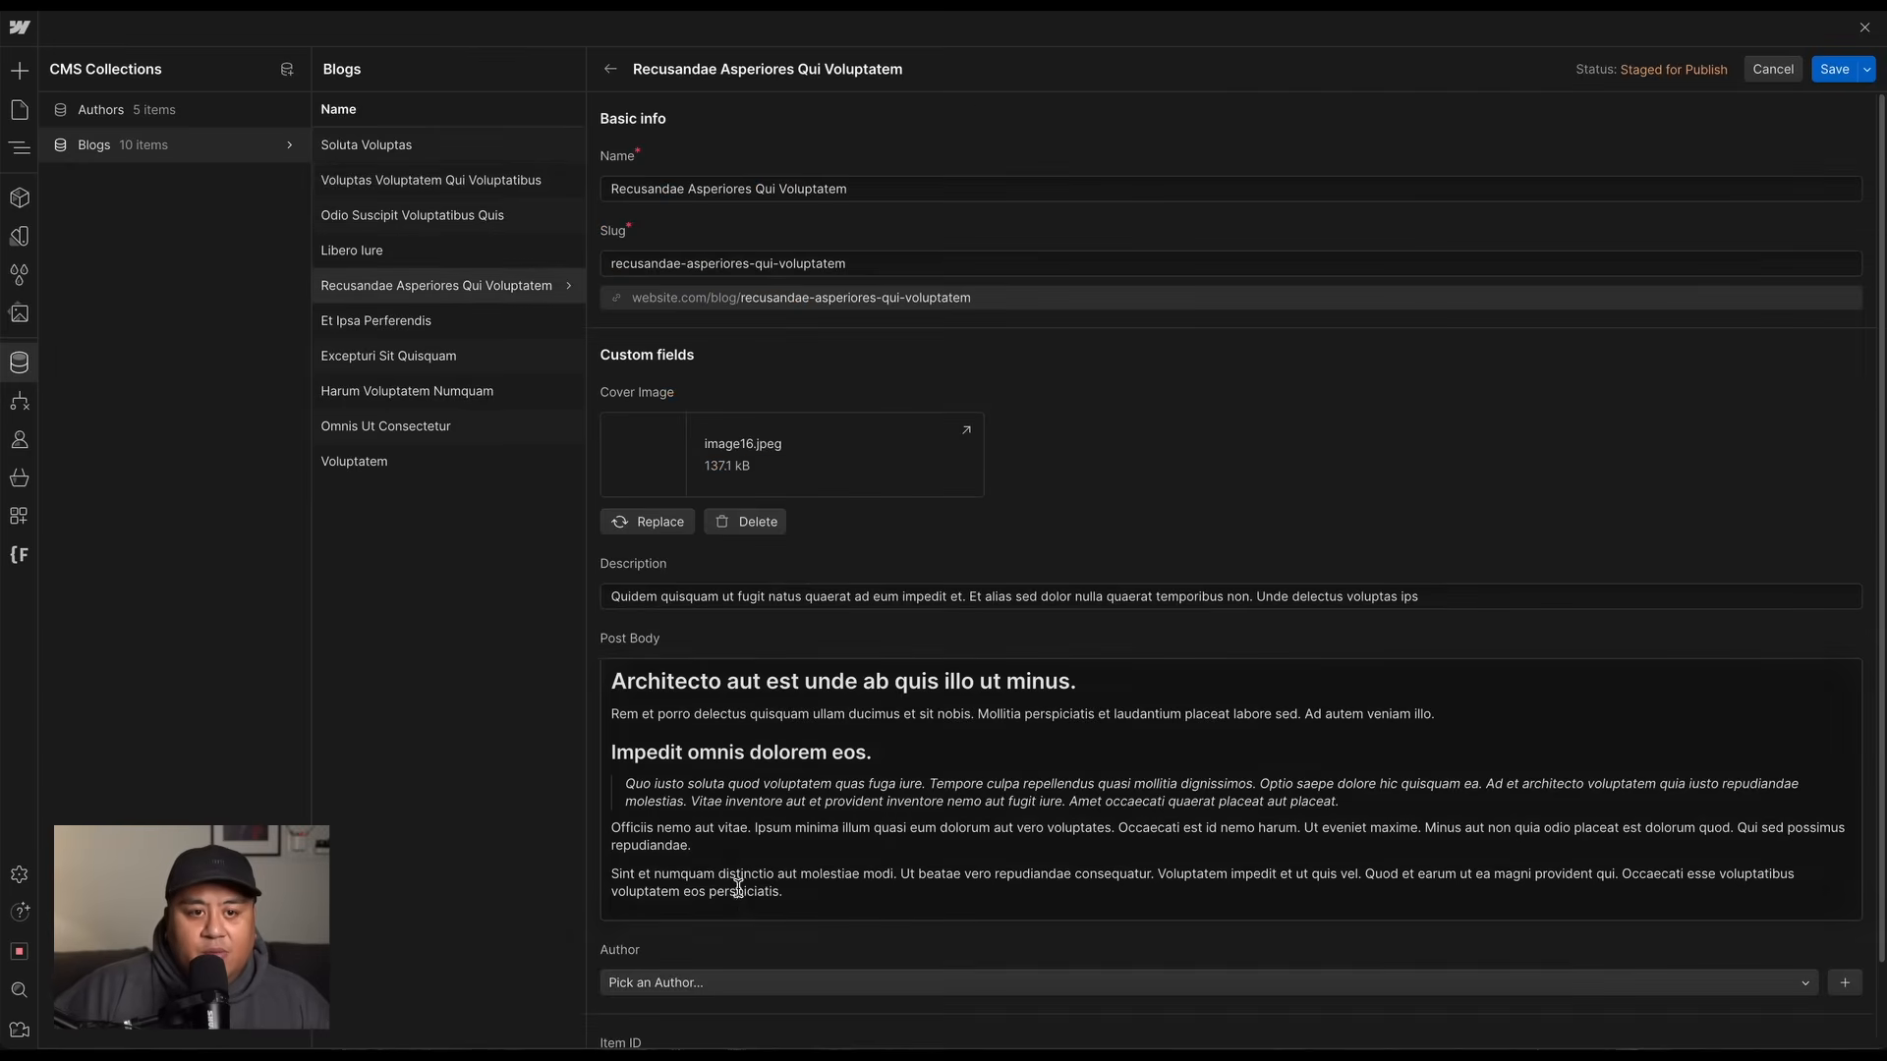
pyautogui.scroll(-2, 742, 905)
pyautogui.click(739, 898)
pyautogui.click(723, 1025)
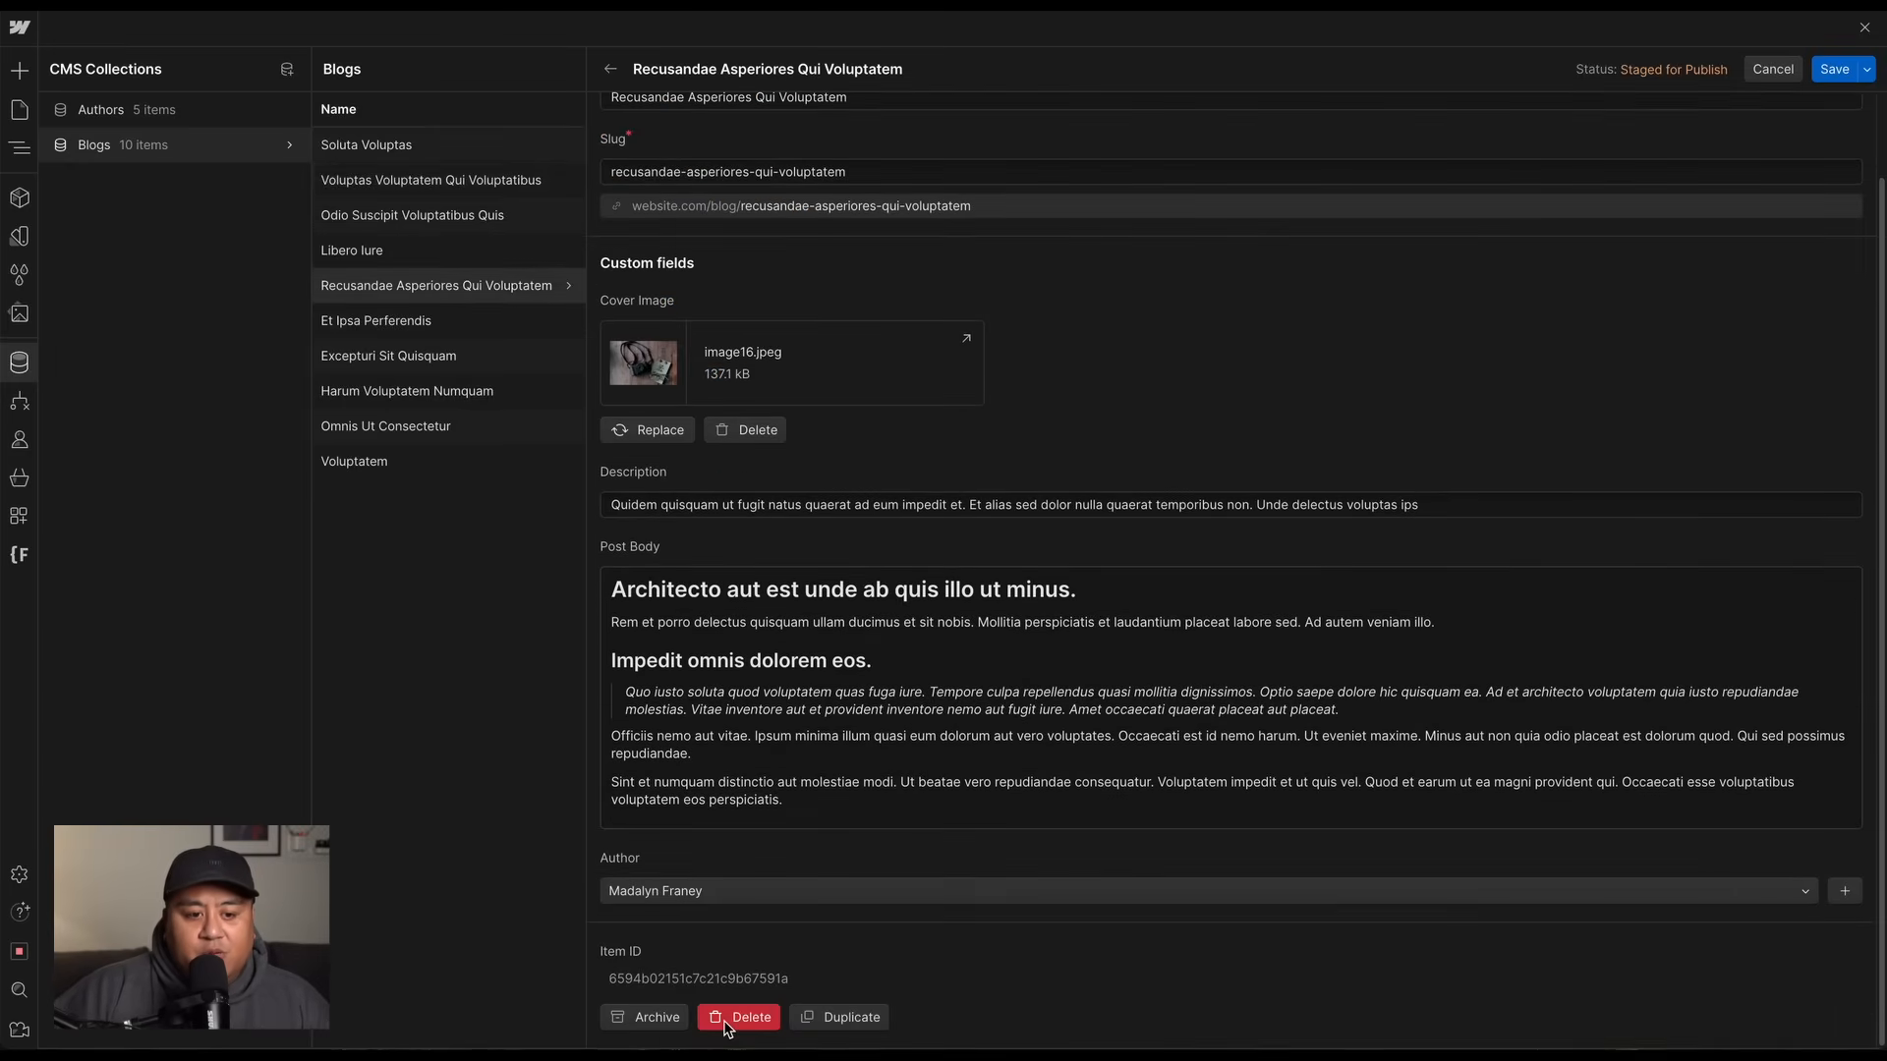
pyautogui.click(1834, 69)
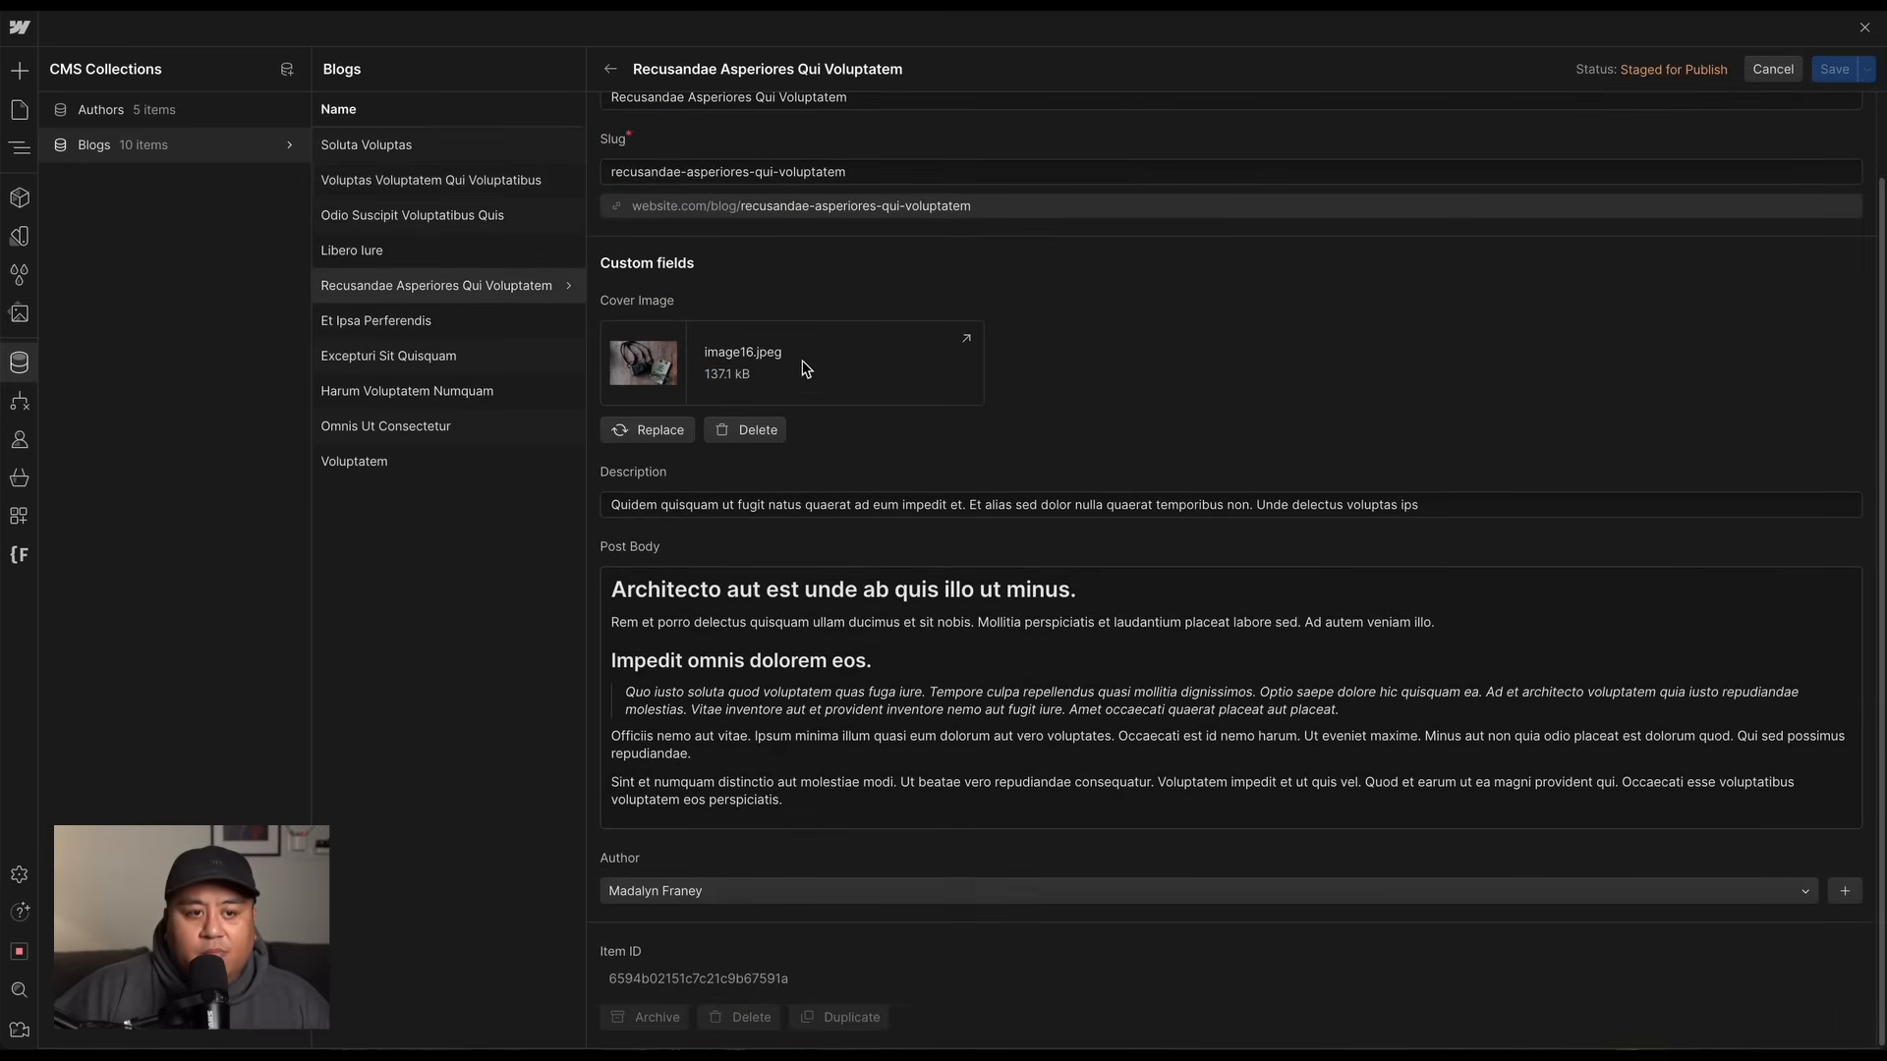
# Assign the first listed author to the Et Ipsa Perferendis blog post and save it.
pyautogui.click(603, 318)
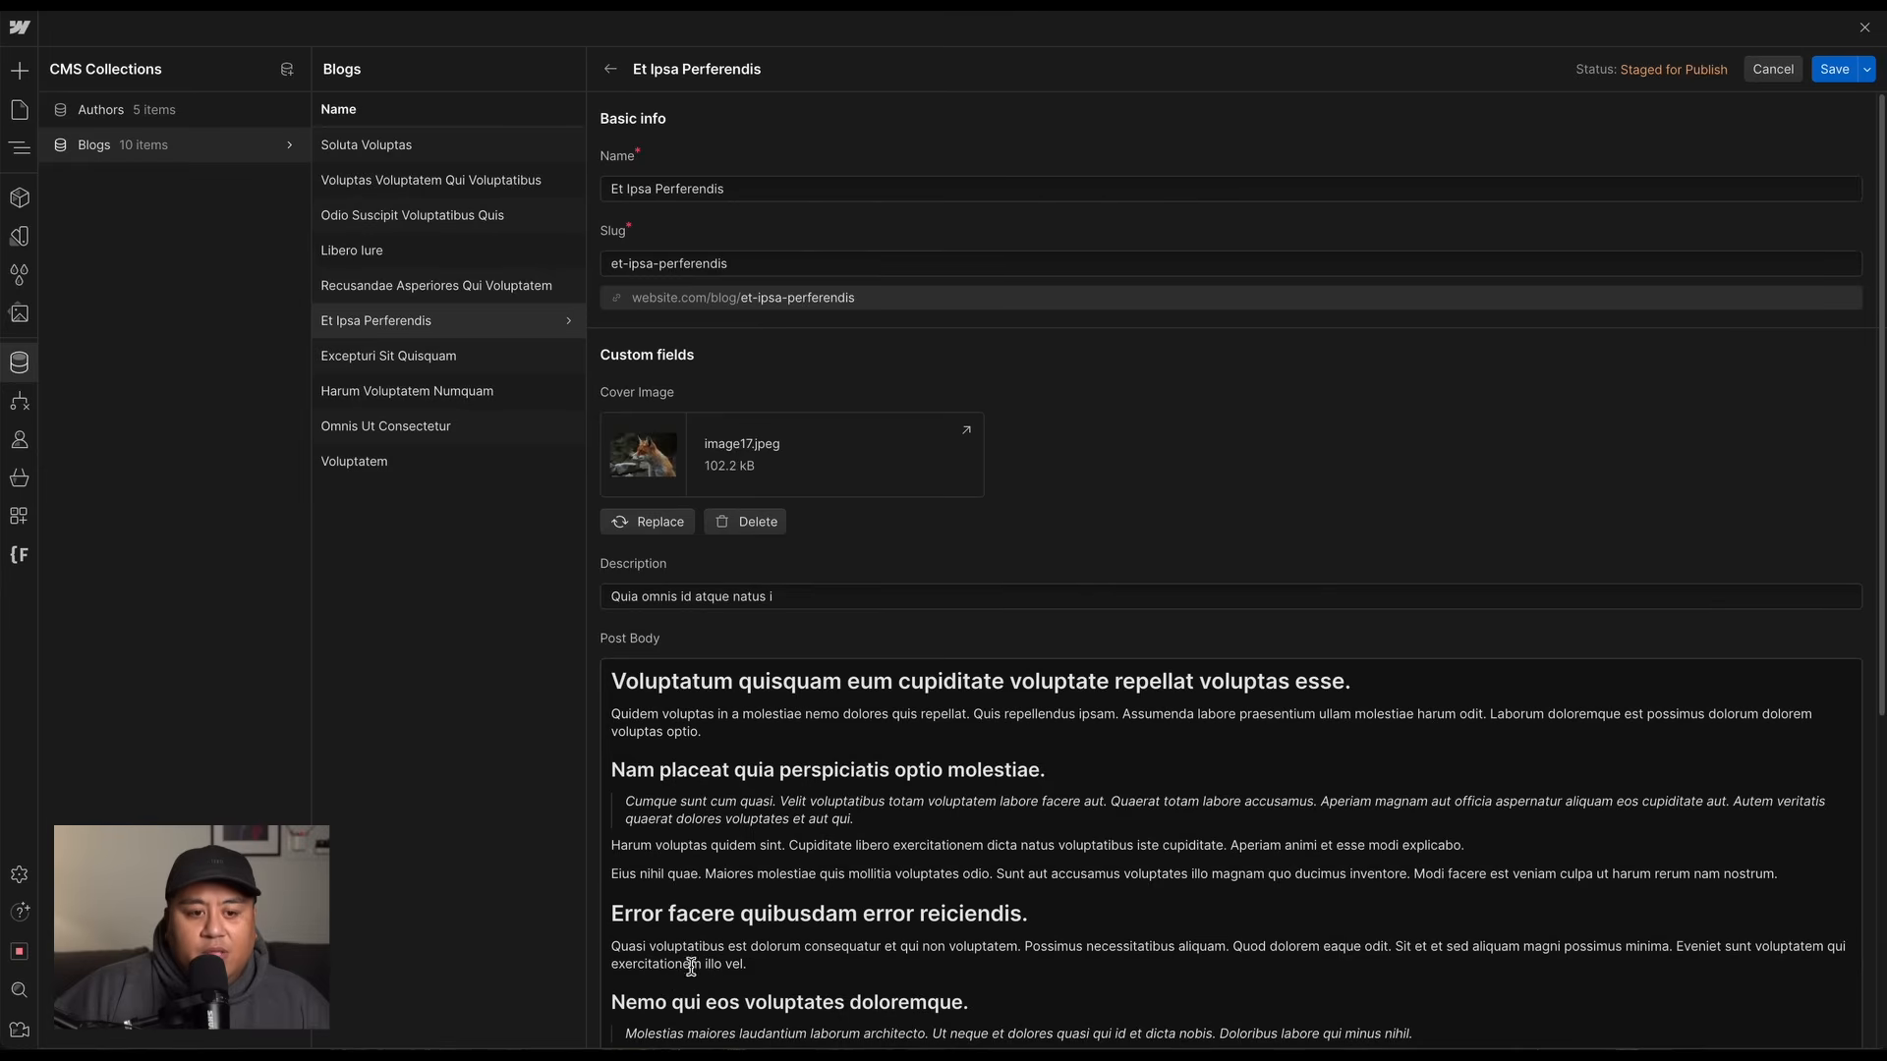
pyautogui.scroll(-3, 688, 885)
pyautogui.click(718, 892)
pyautogui.click(718, 949)
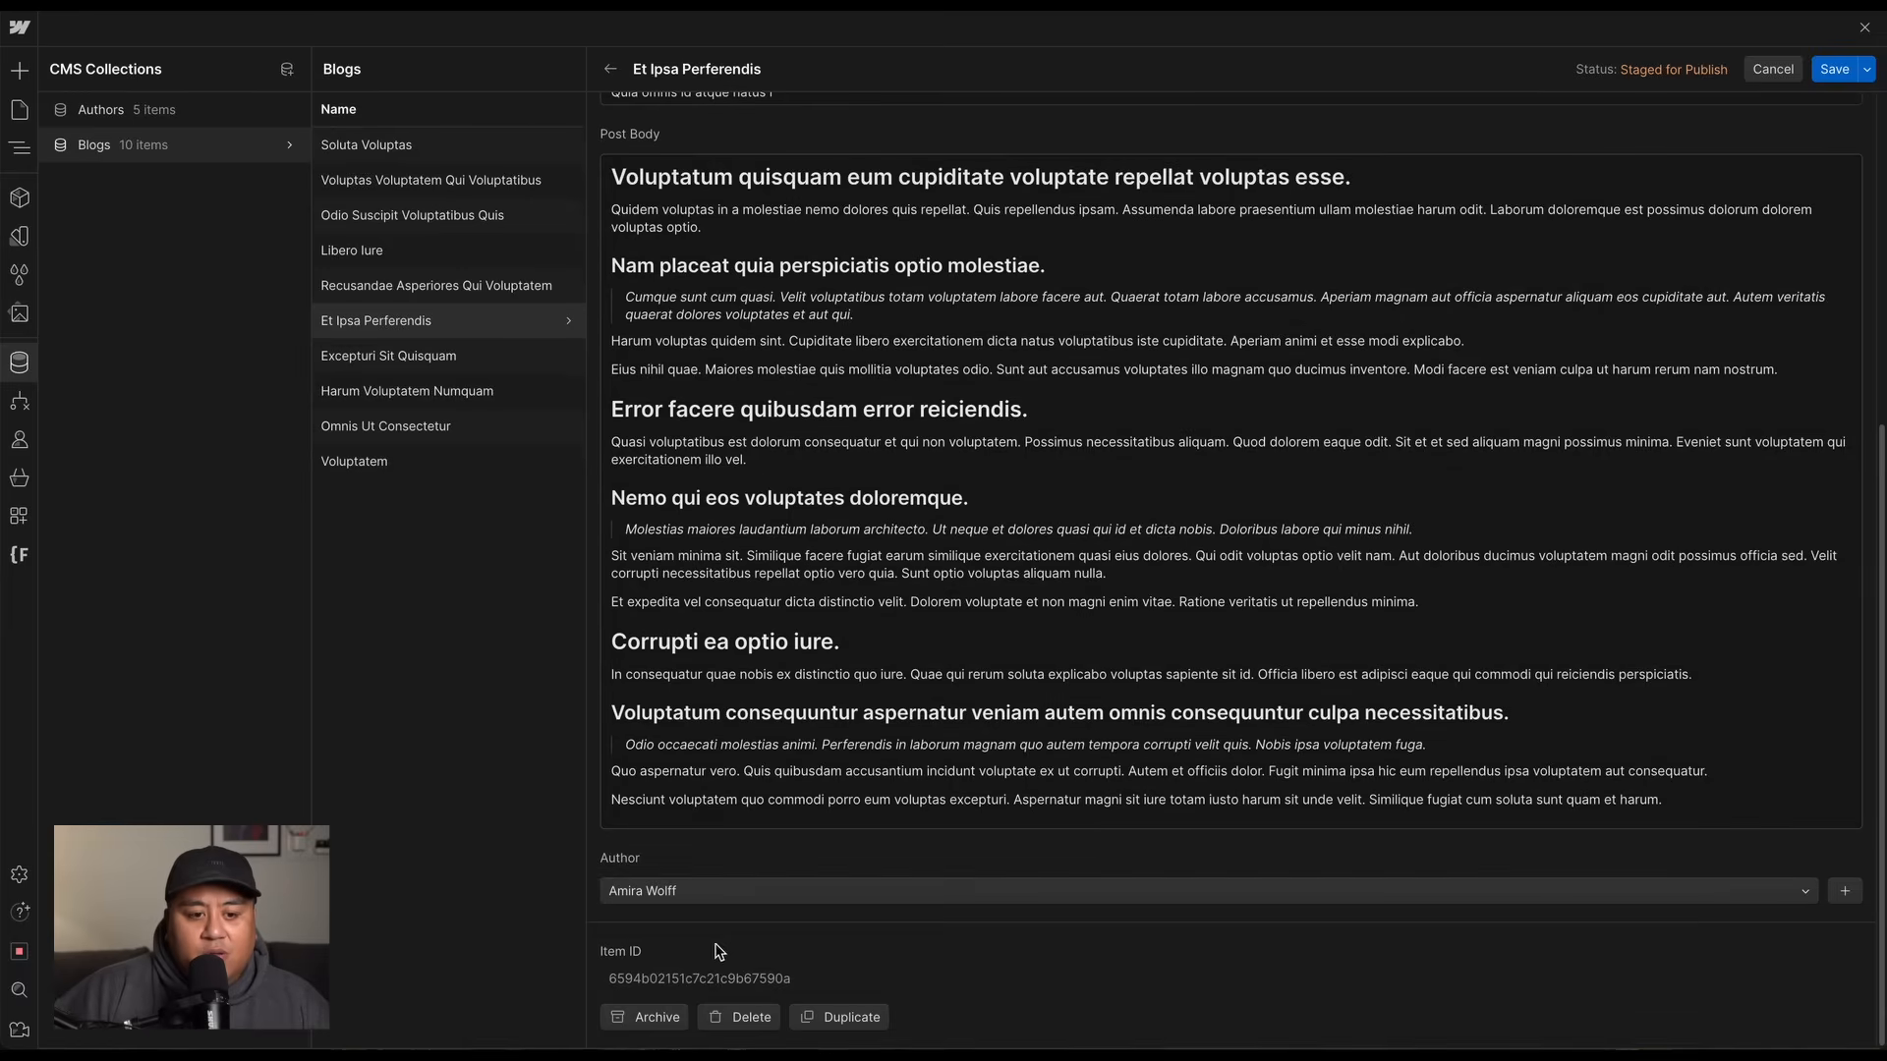
pyautogui.click(1826, 73)
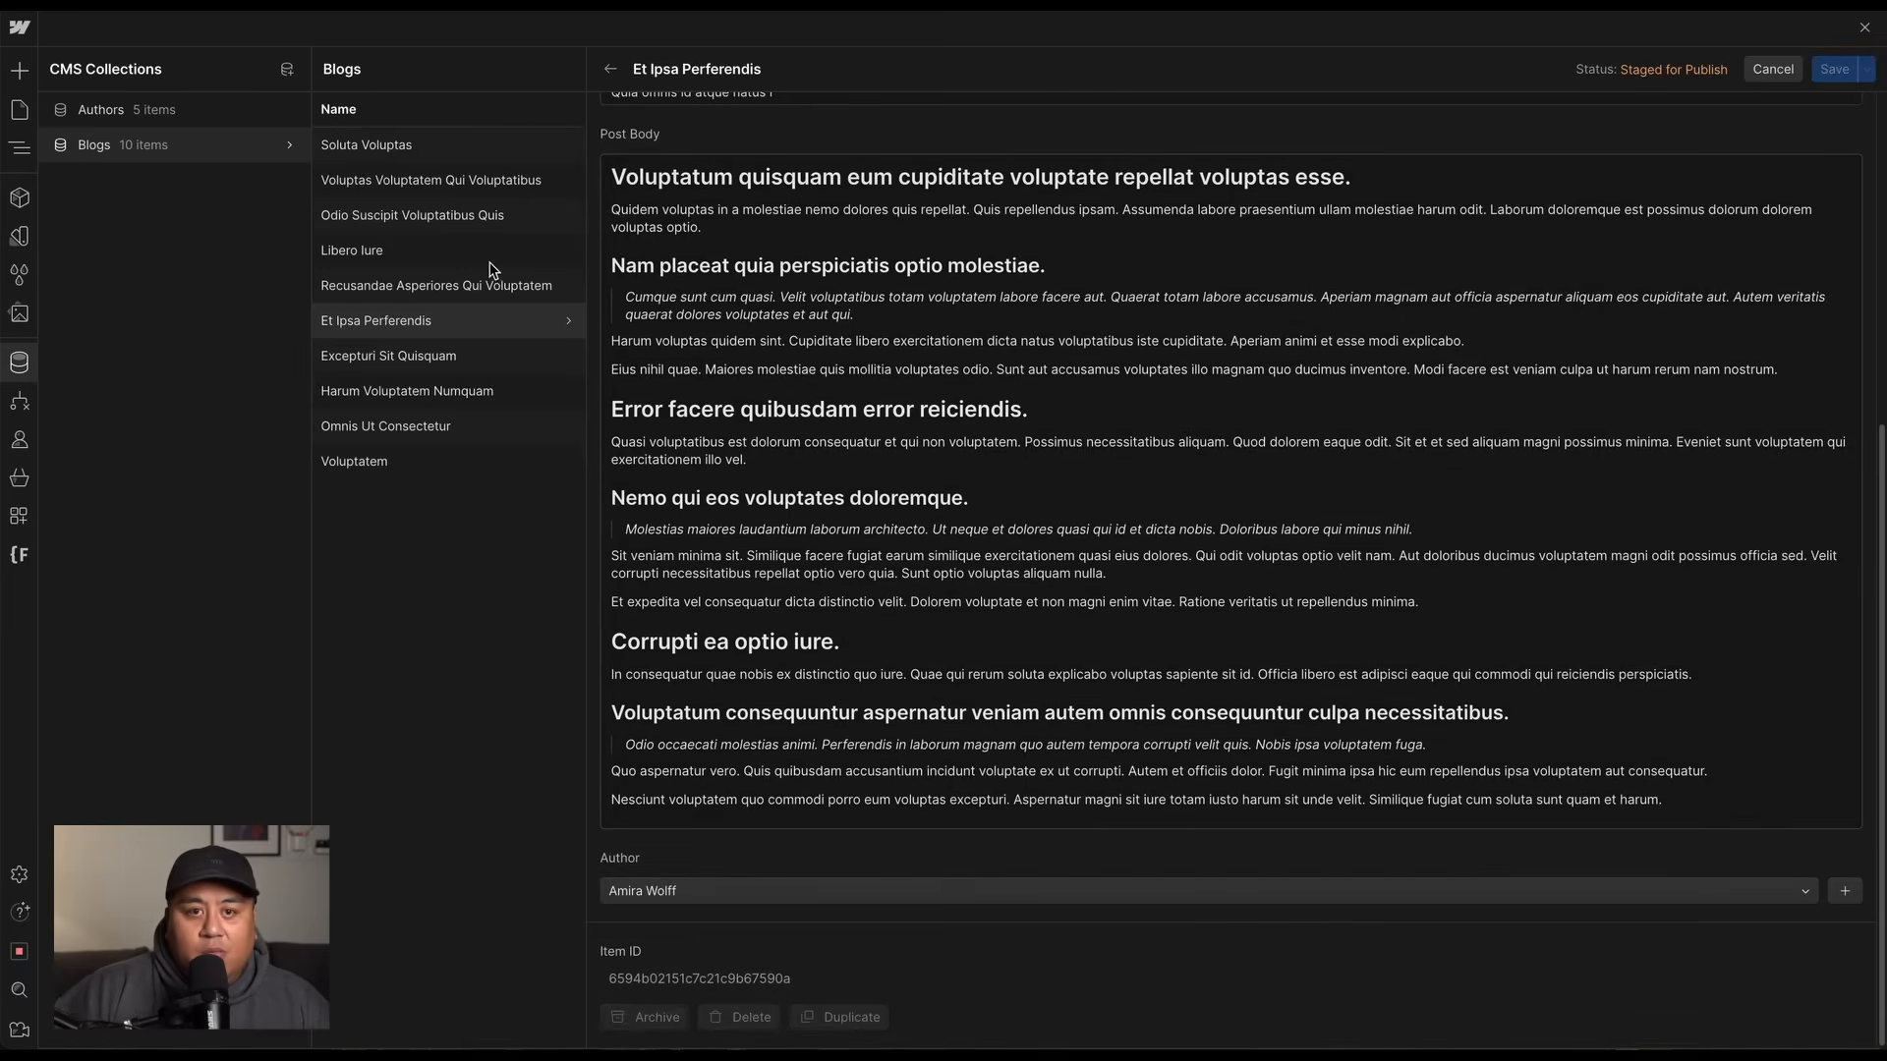
# Assign the second listed author to the Excepturi Sit Quisquam blog post and save it.
pyautogui.click(471, 360)
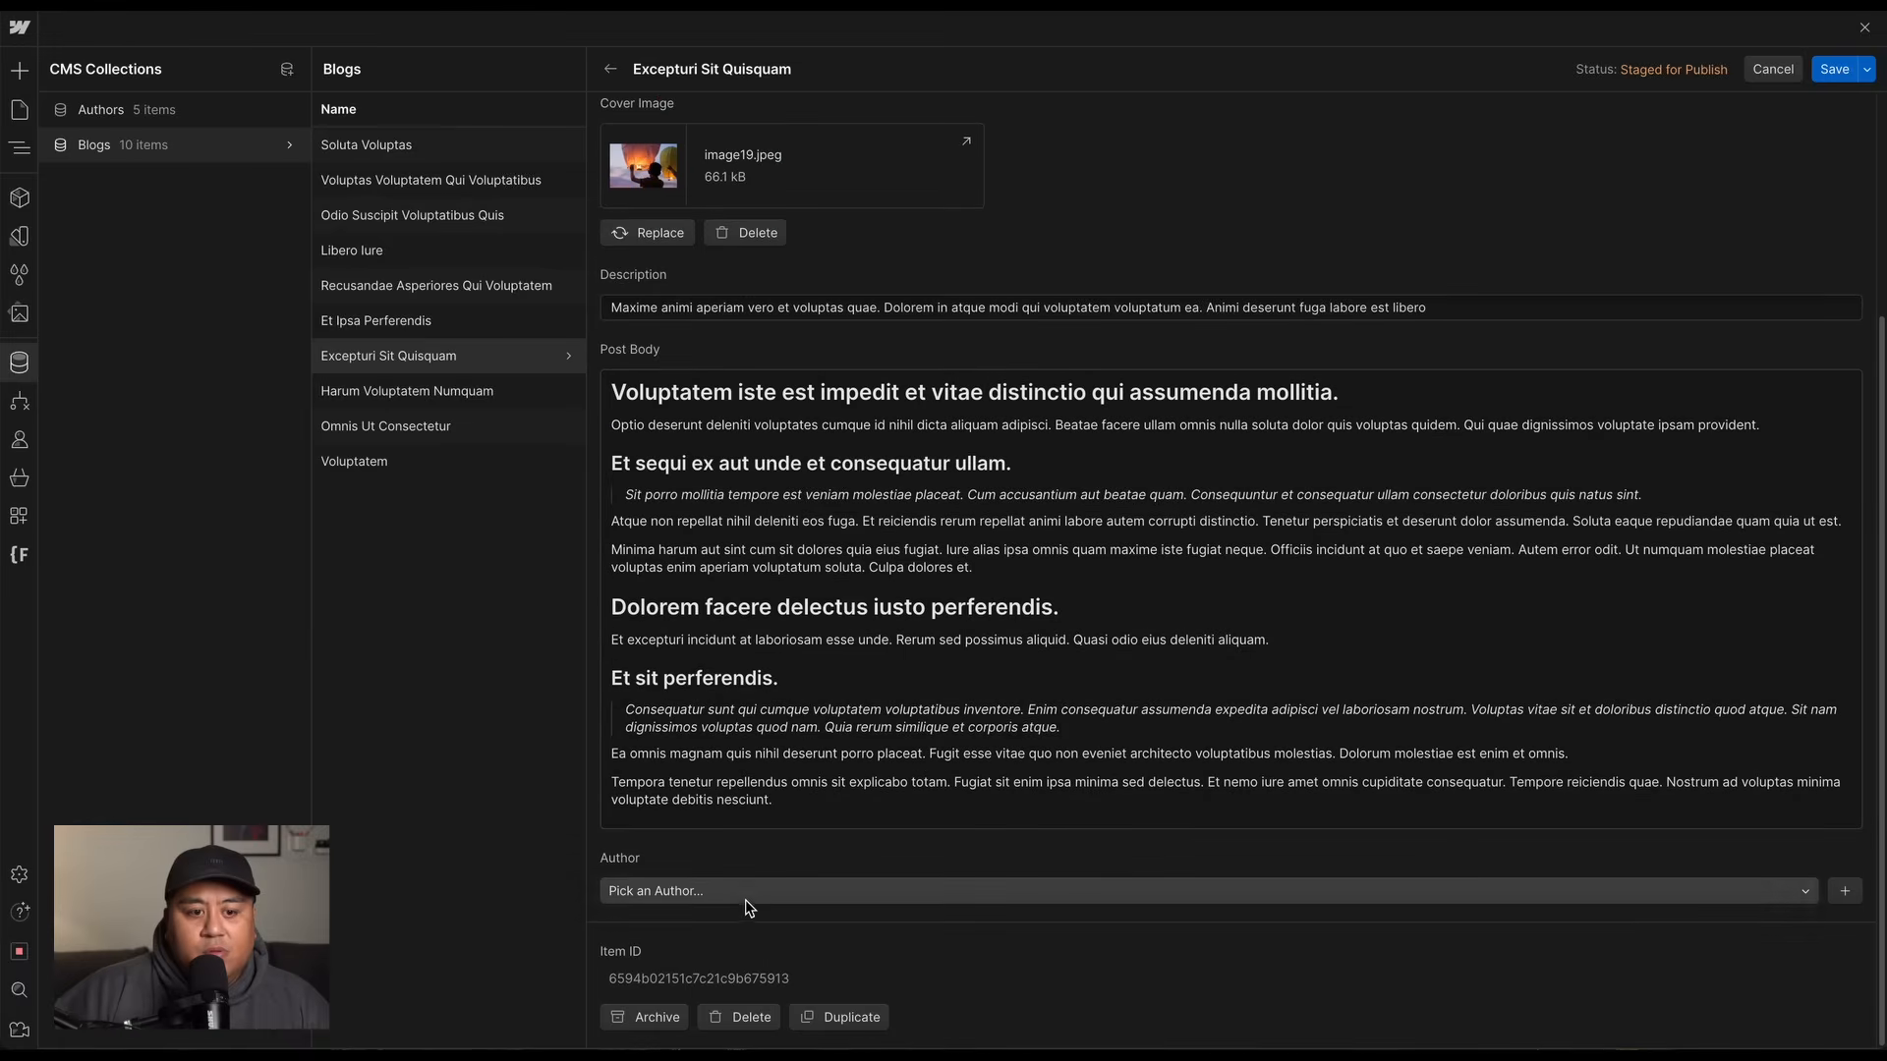
pyautogui.click(750, 1013)
pyautogui.click(747, 978)
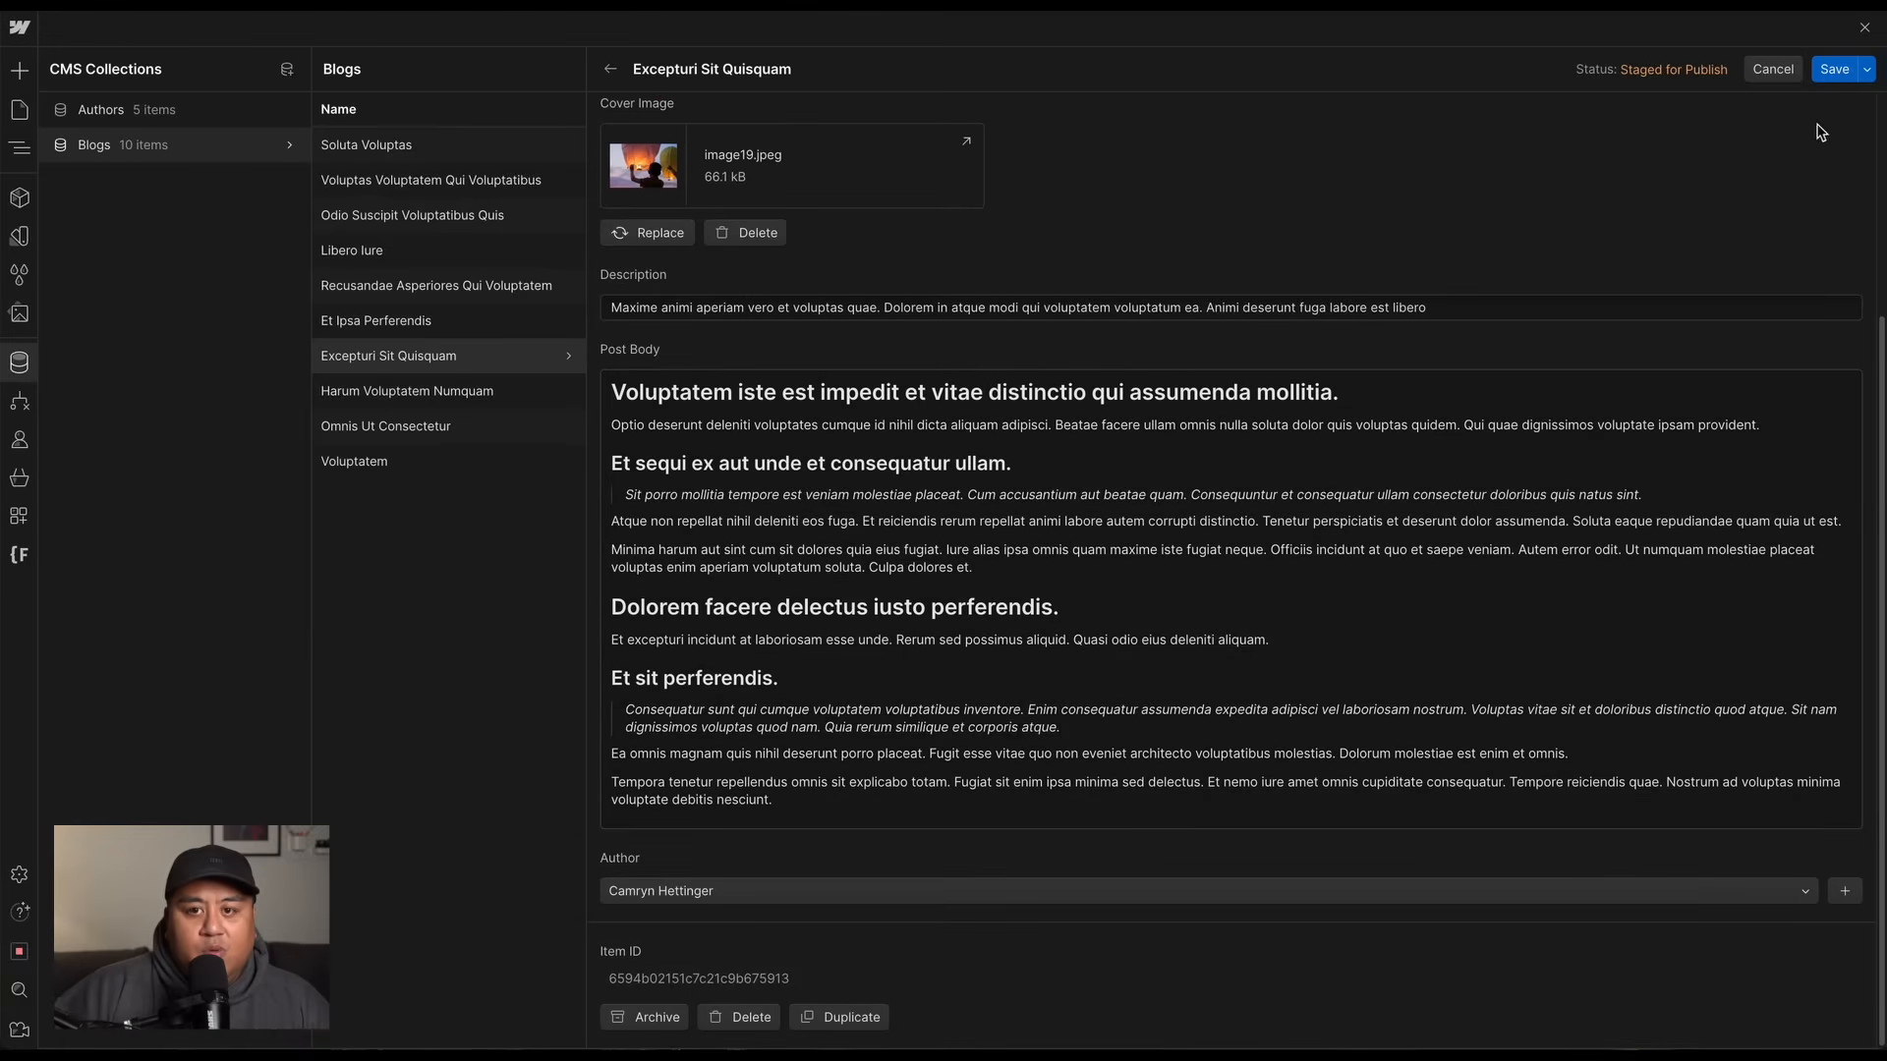
pyautogui.click(1834, 69)
# Assign the second listed author to the Harum Voluptatem Numquam blog post and save it.
pyautogui.click(505, 391)
pyautogui.scroll(-6, 644, 986)
pyautogui.click(648, 891)
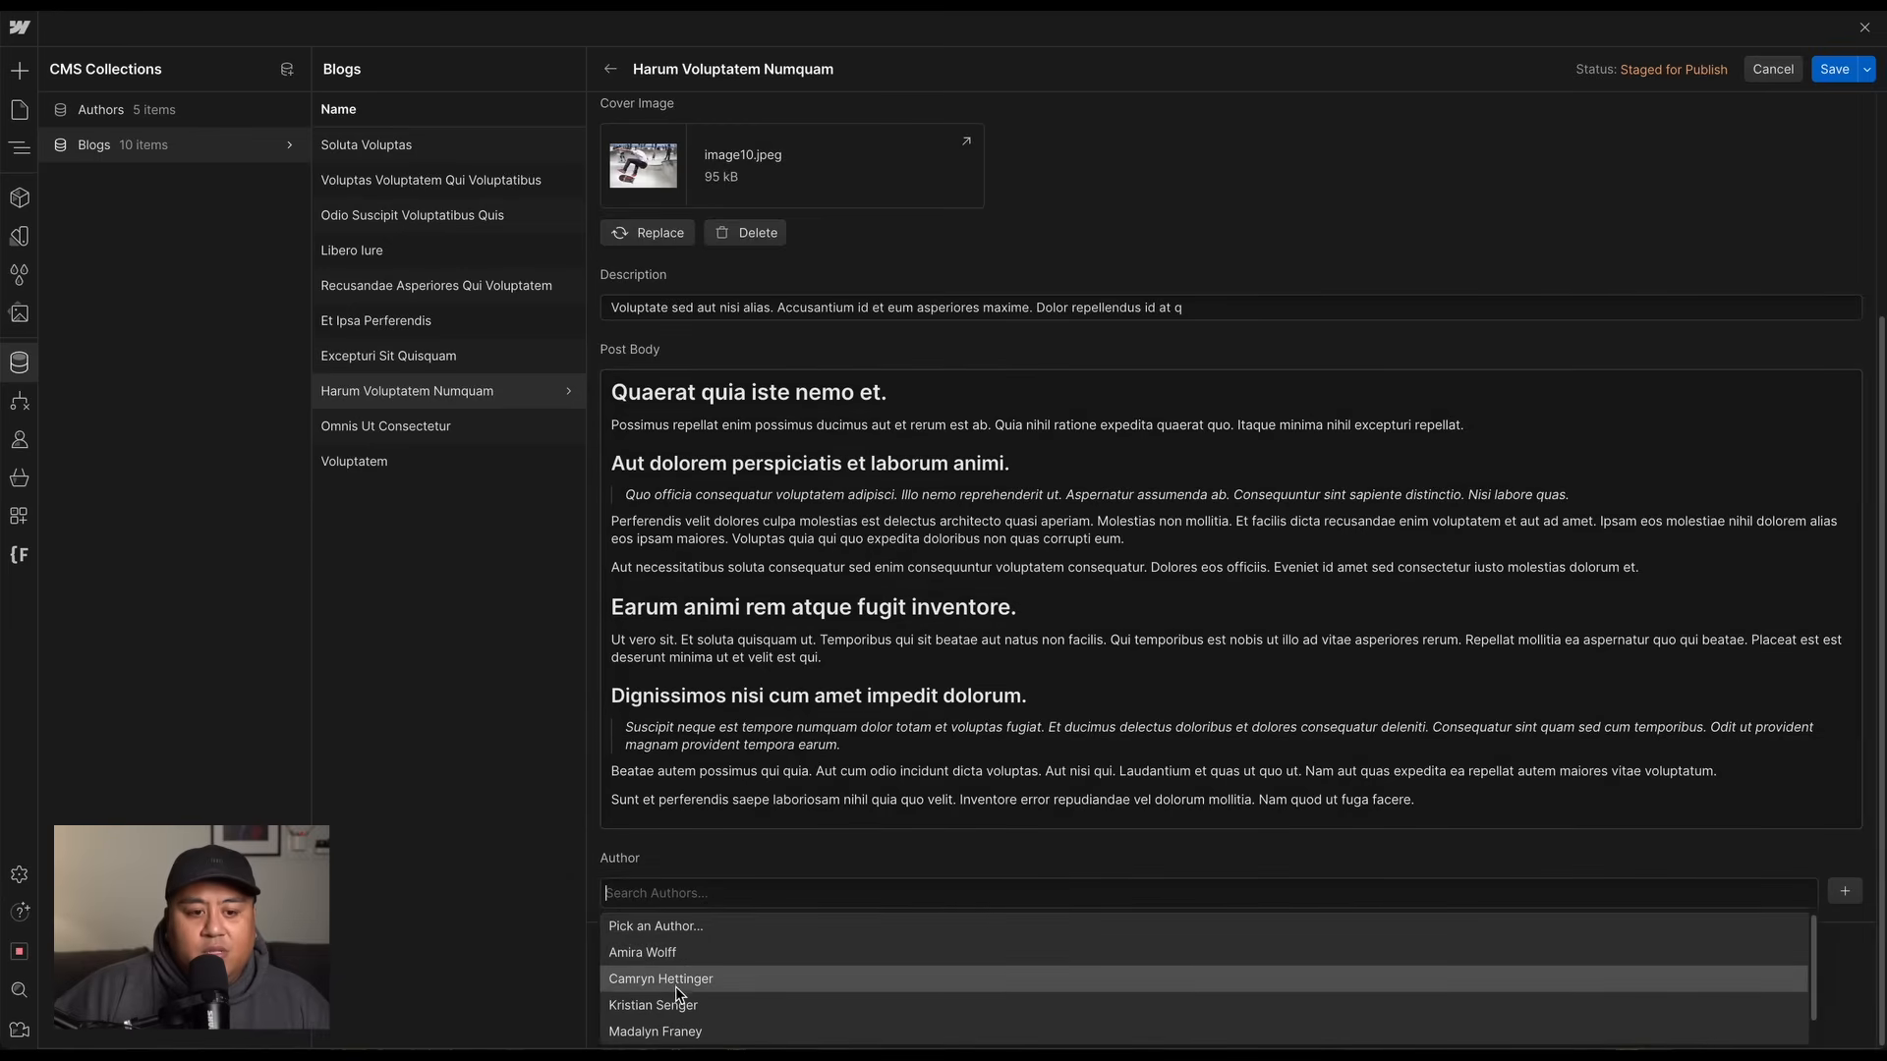
pyautogui.click(676, 989)
pyautogui.click(1834, 69)
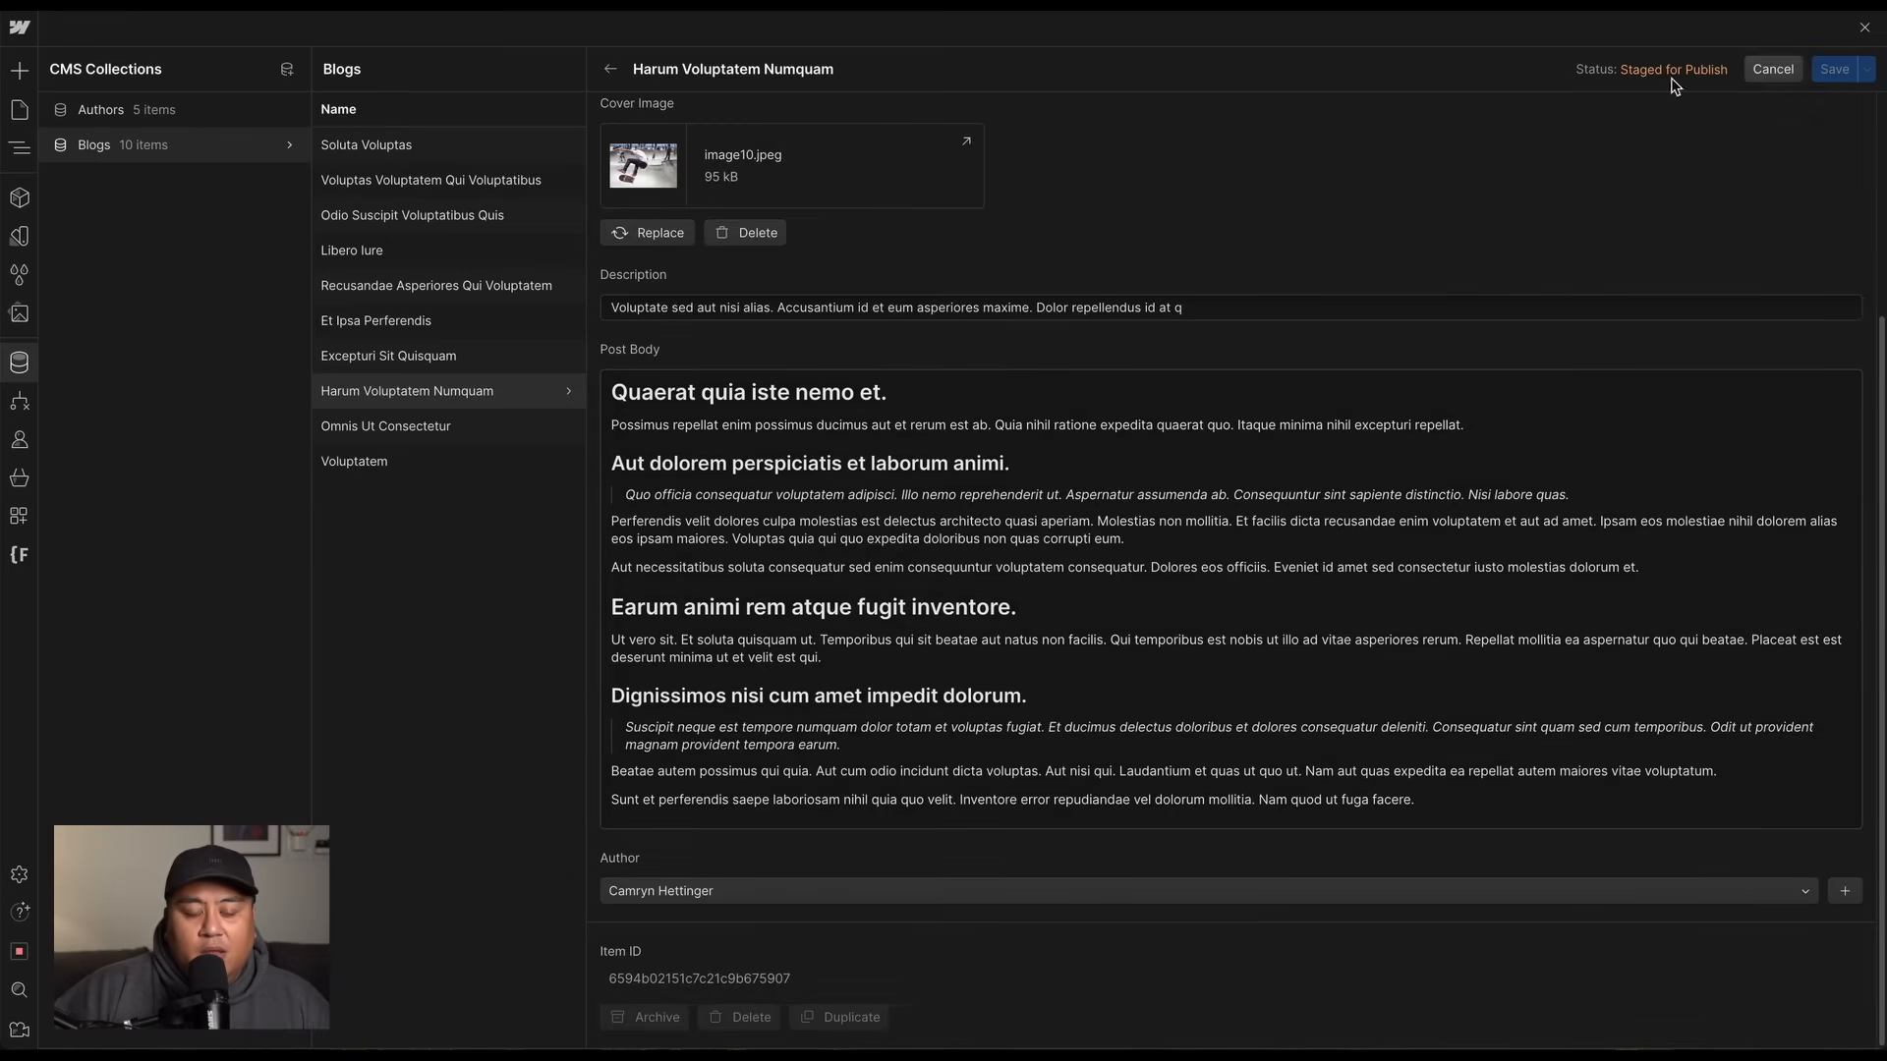
# Assign the third listed author to the Omnis Ut Consectetur blog post and save it.
pyautogui.click(467, 428)
pyautogui.scroll(-5, 687, 842)
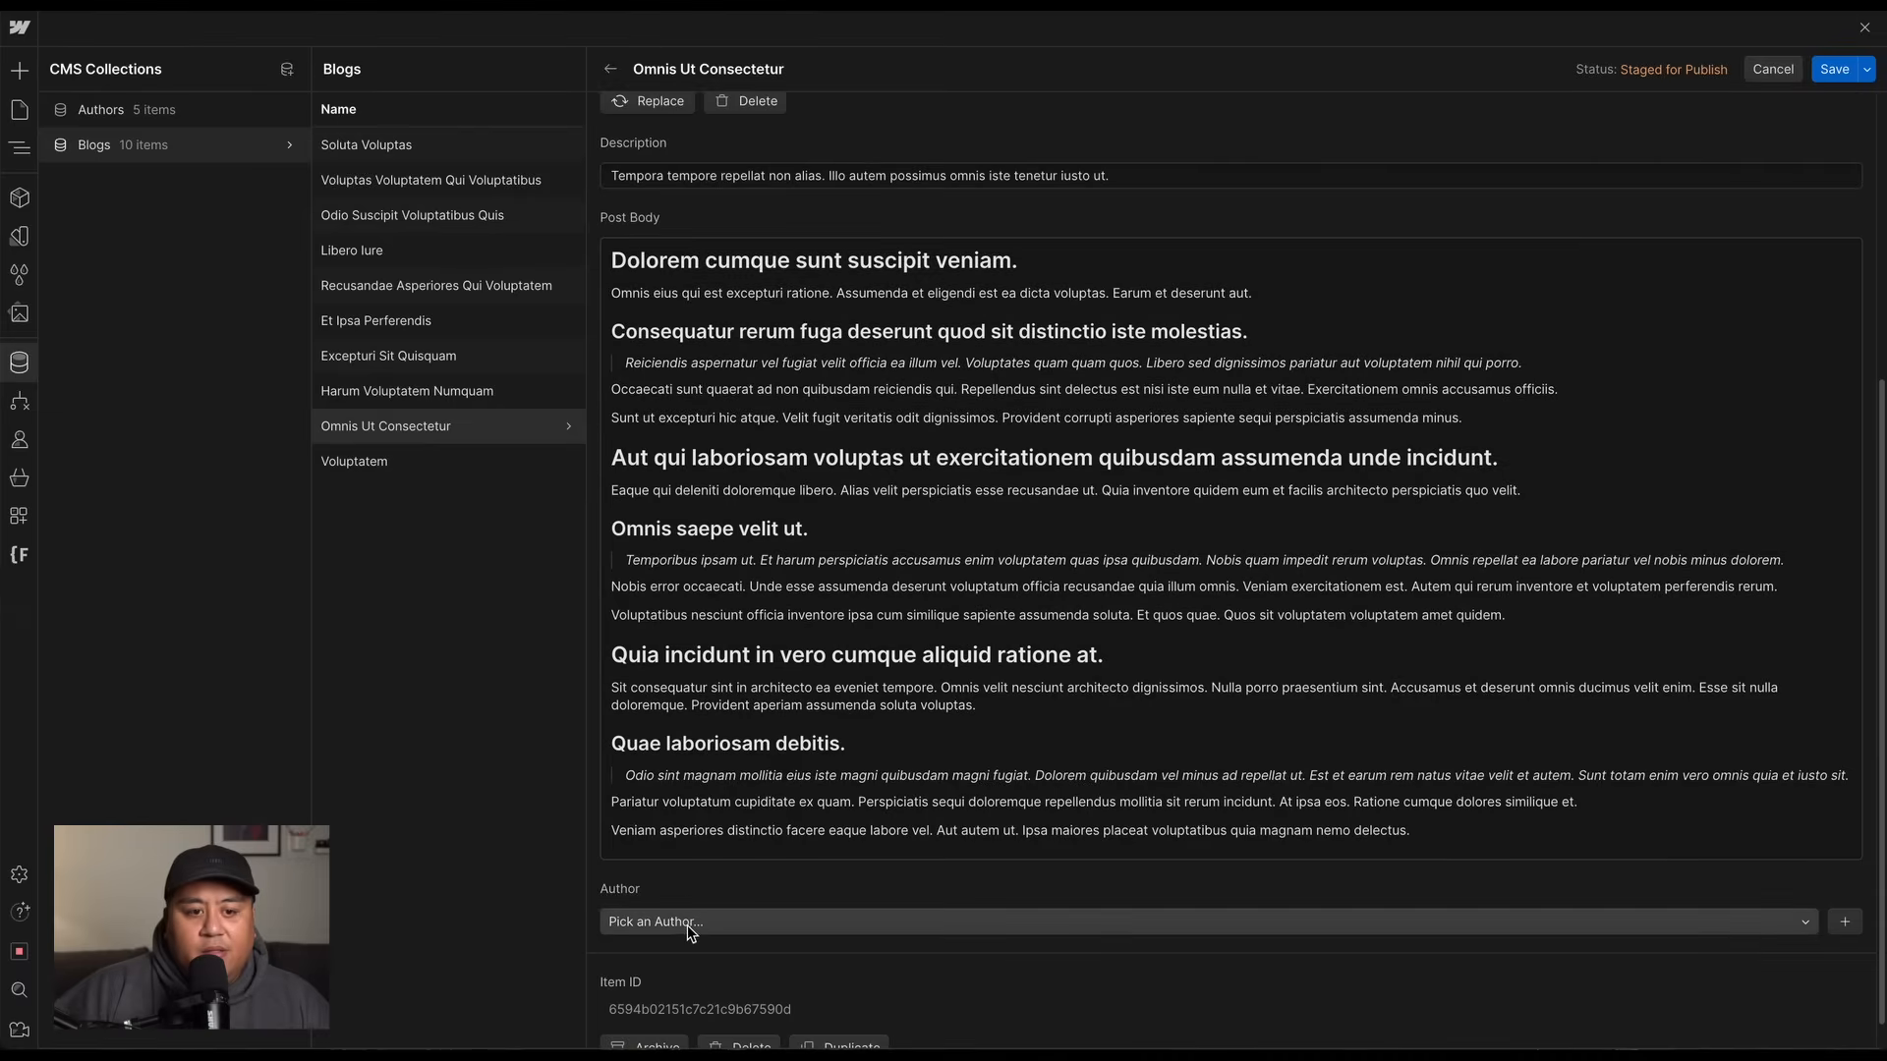
pyautogui.click(687, 924)
pyautogui.scroll(-1, 695, 1022)
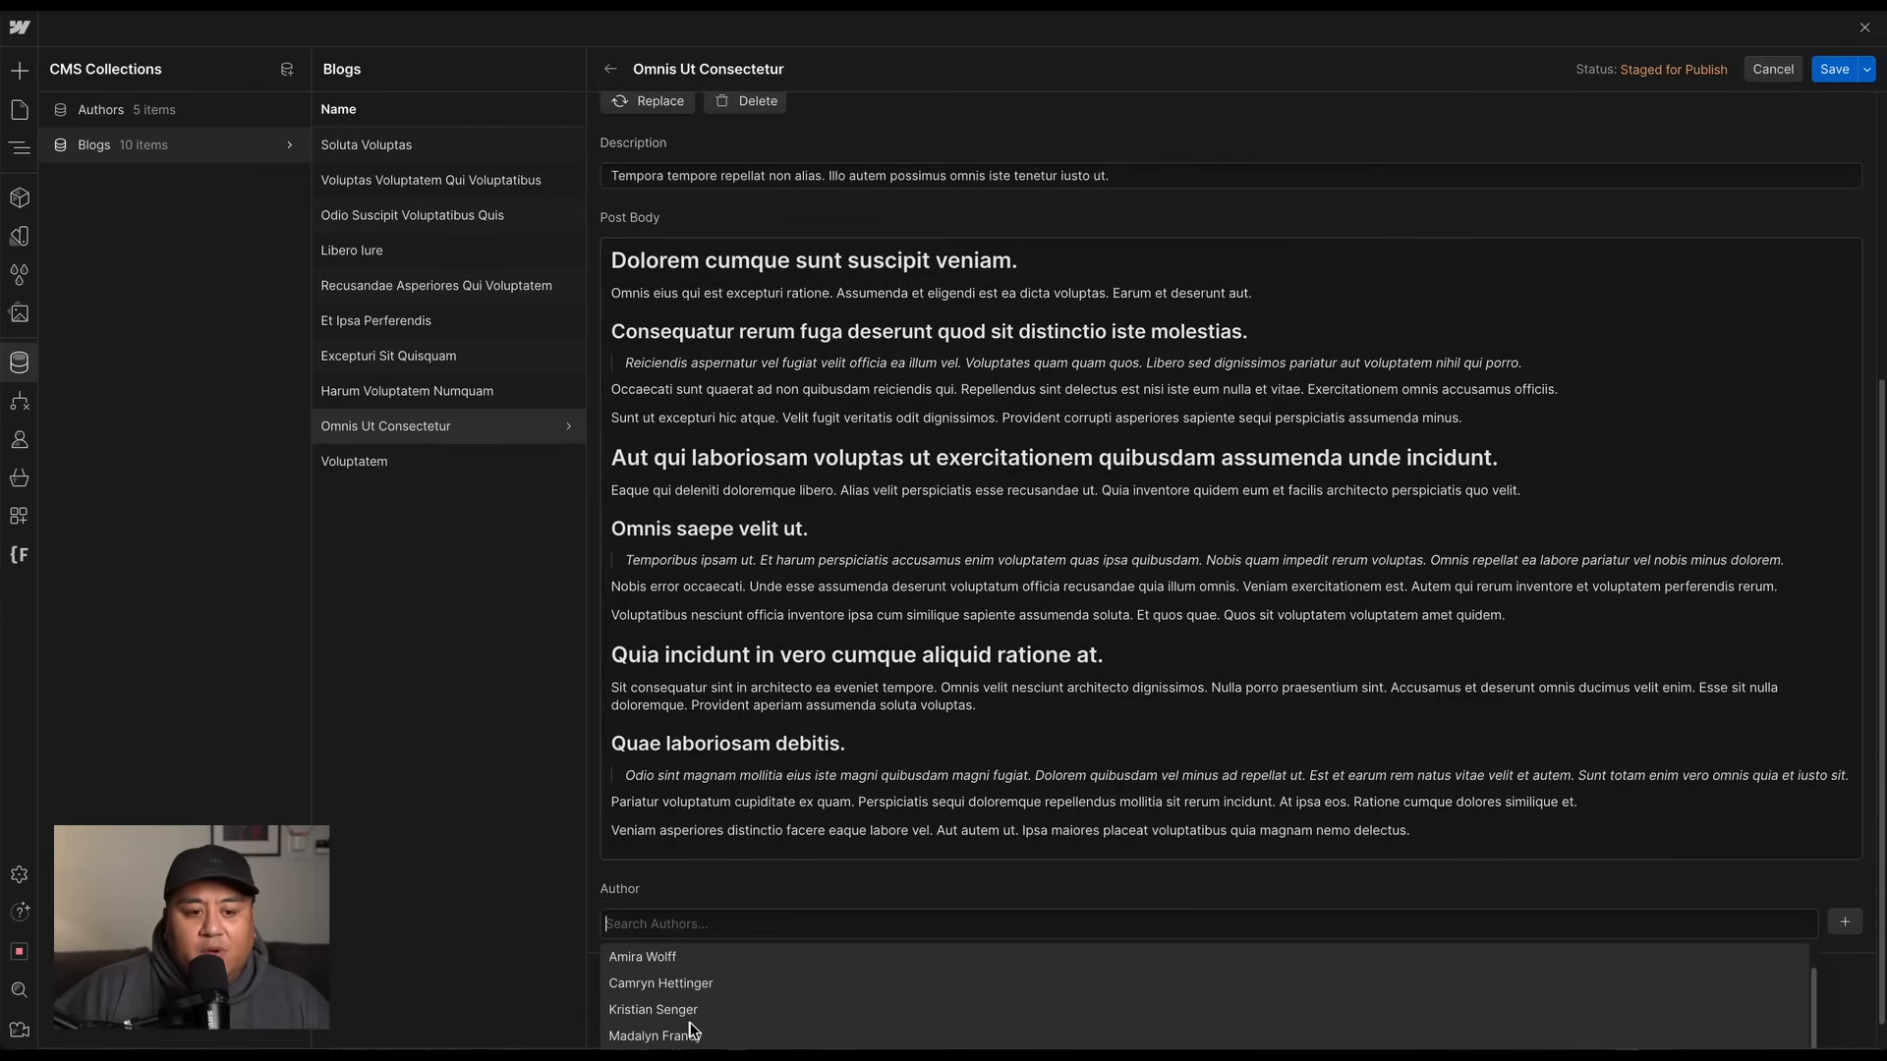
pyautogui.click(653, 1011)
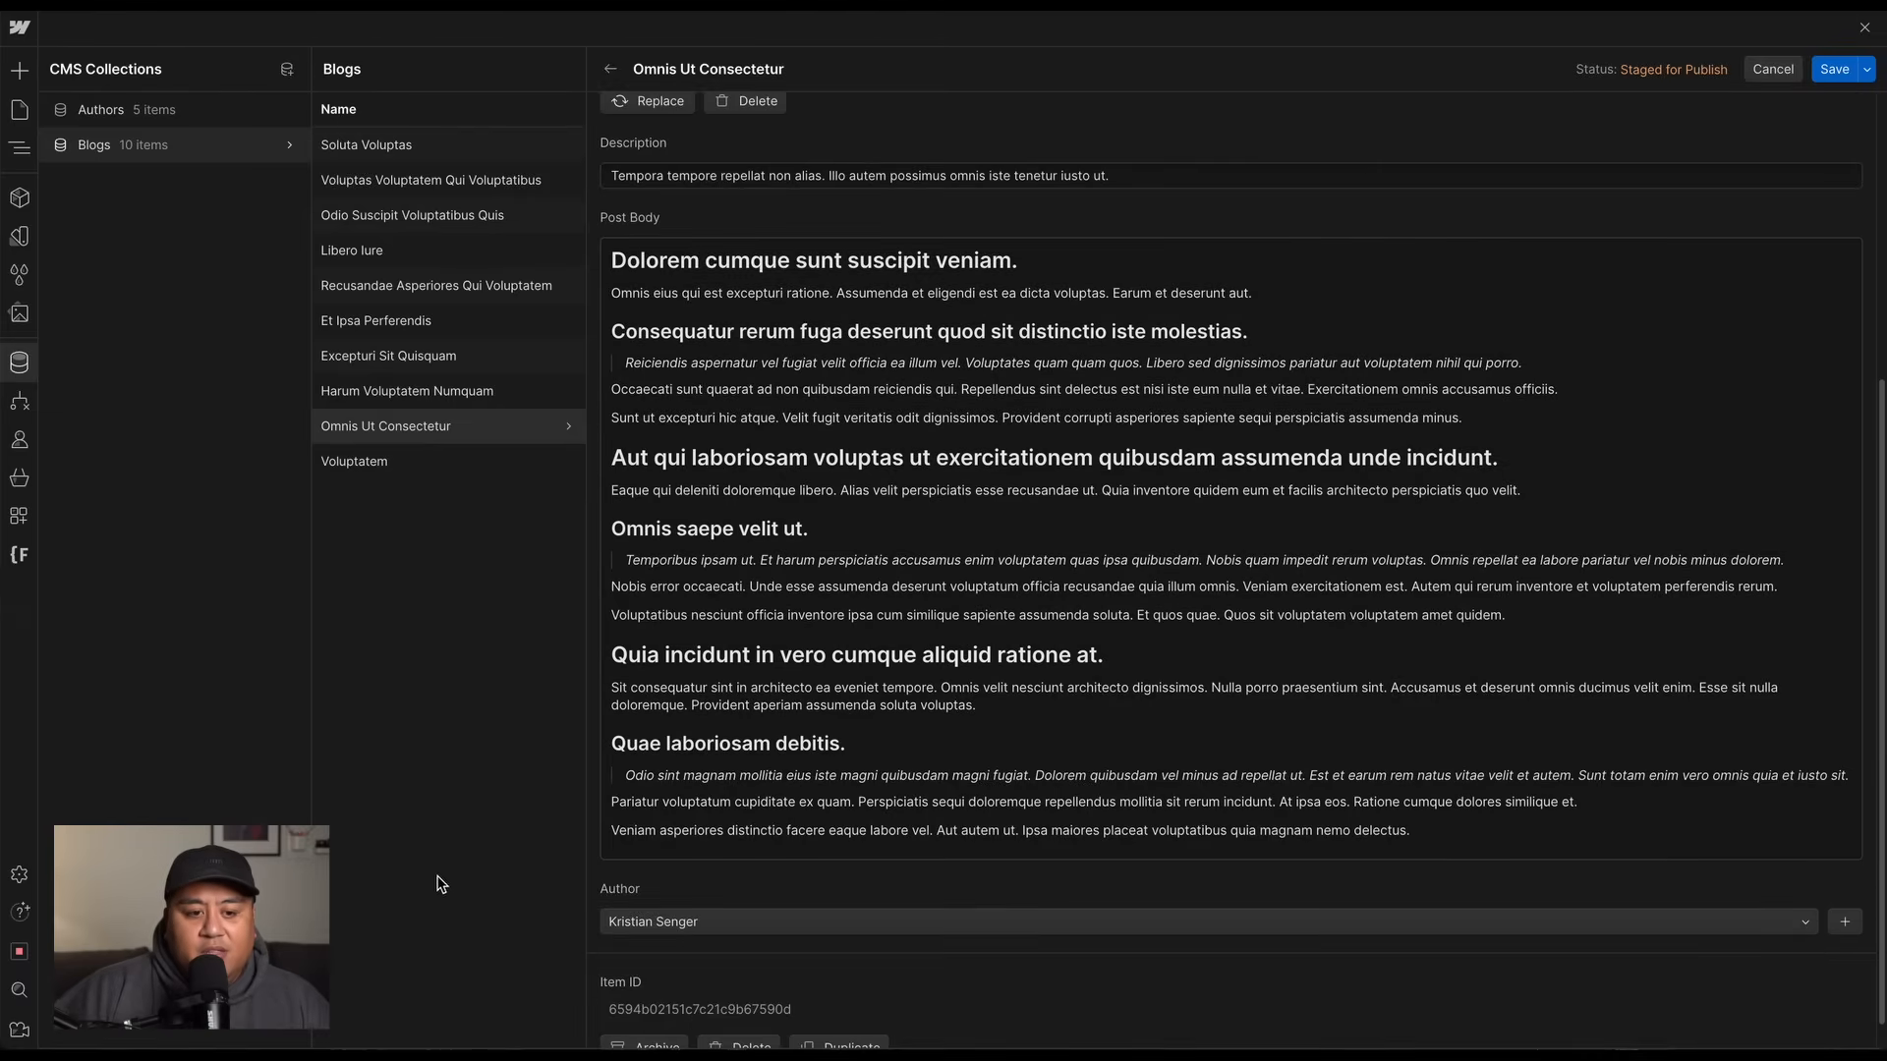
pyautogui.click(1836, 71)
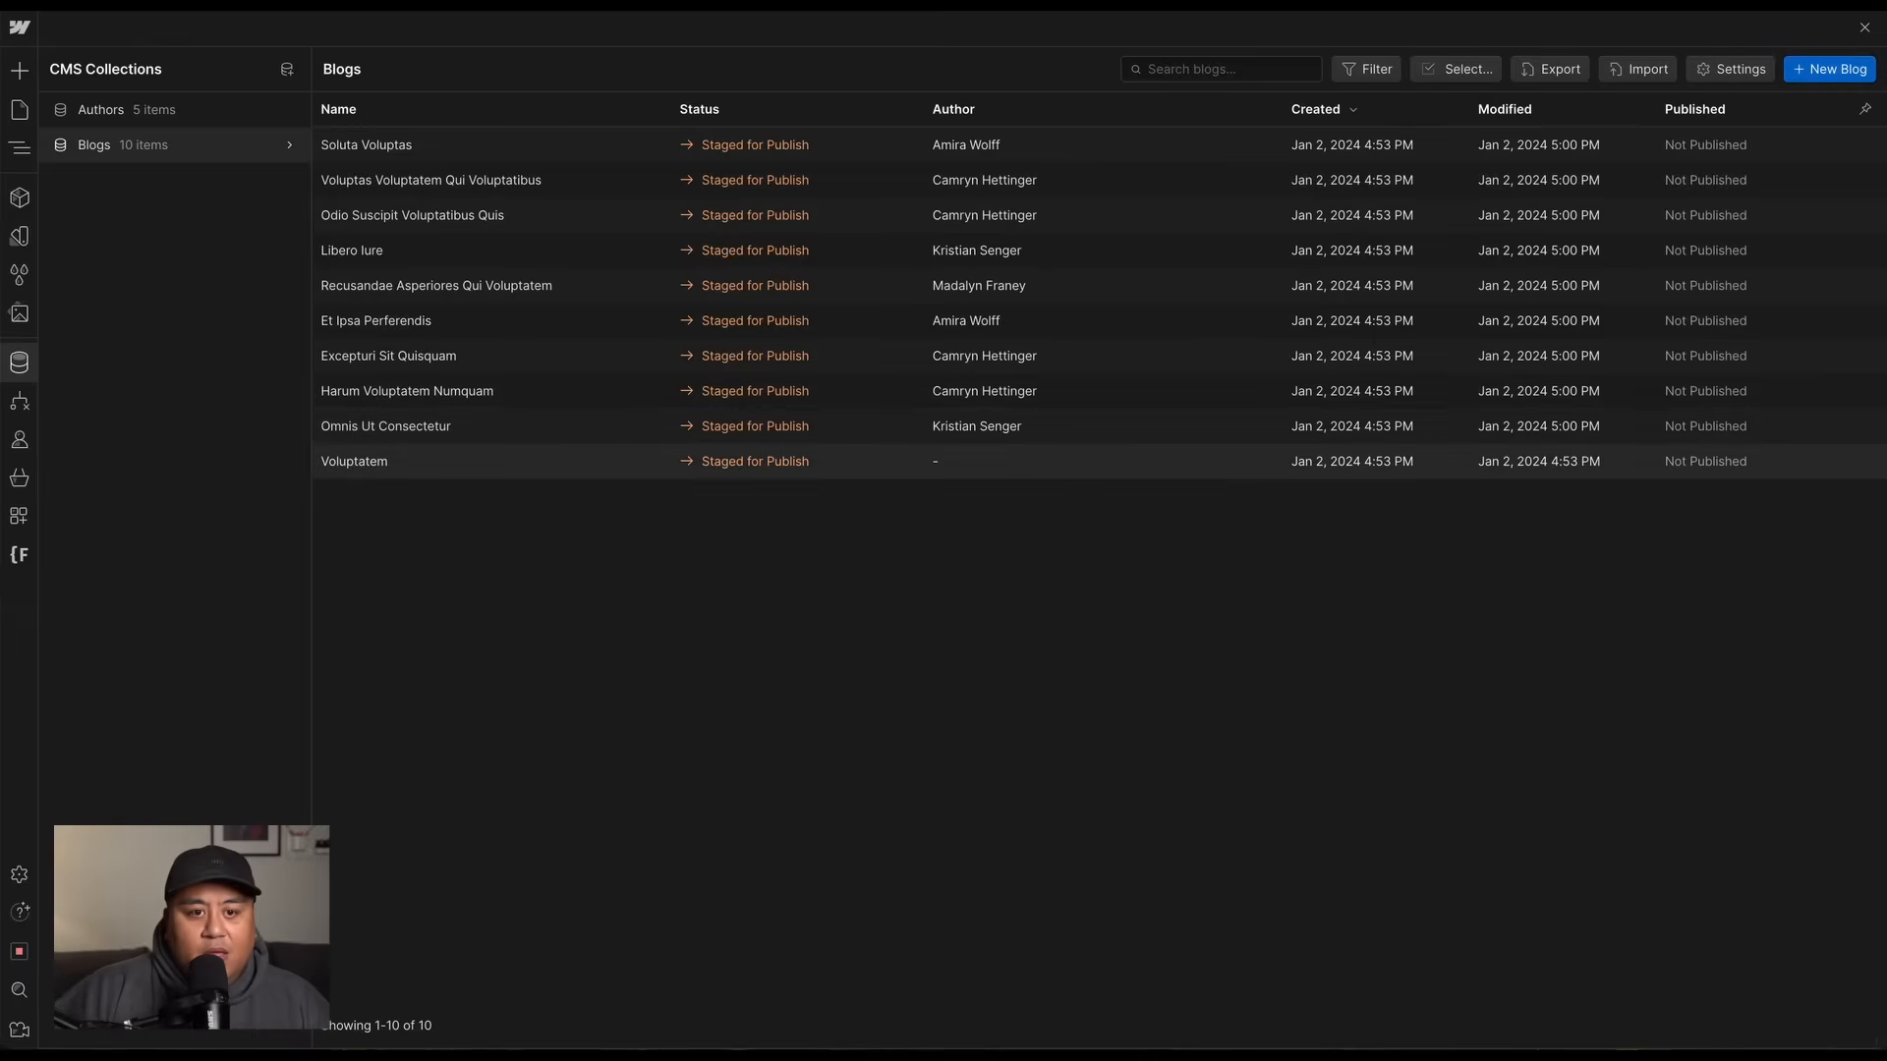
# Assign the fifth listed author to the Voluptatem blog post and save it.
pyautogui.click(717, 458)
pyautogui.scroll(-5, 786, 541)
pyautogui.click(728, 892)
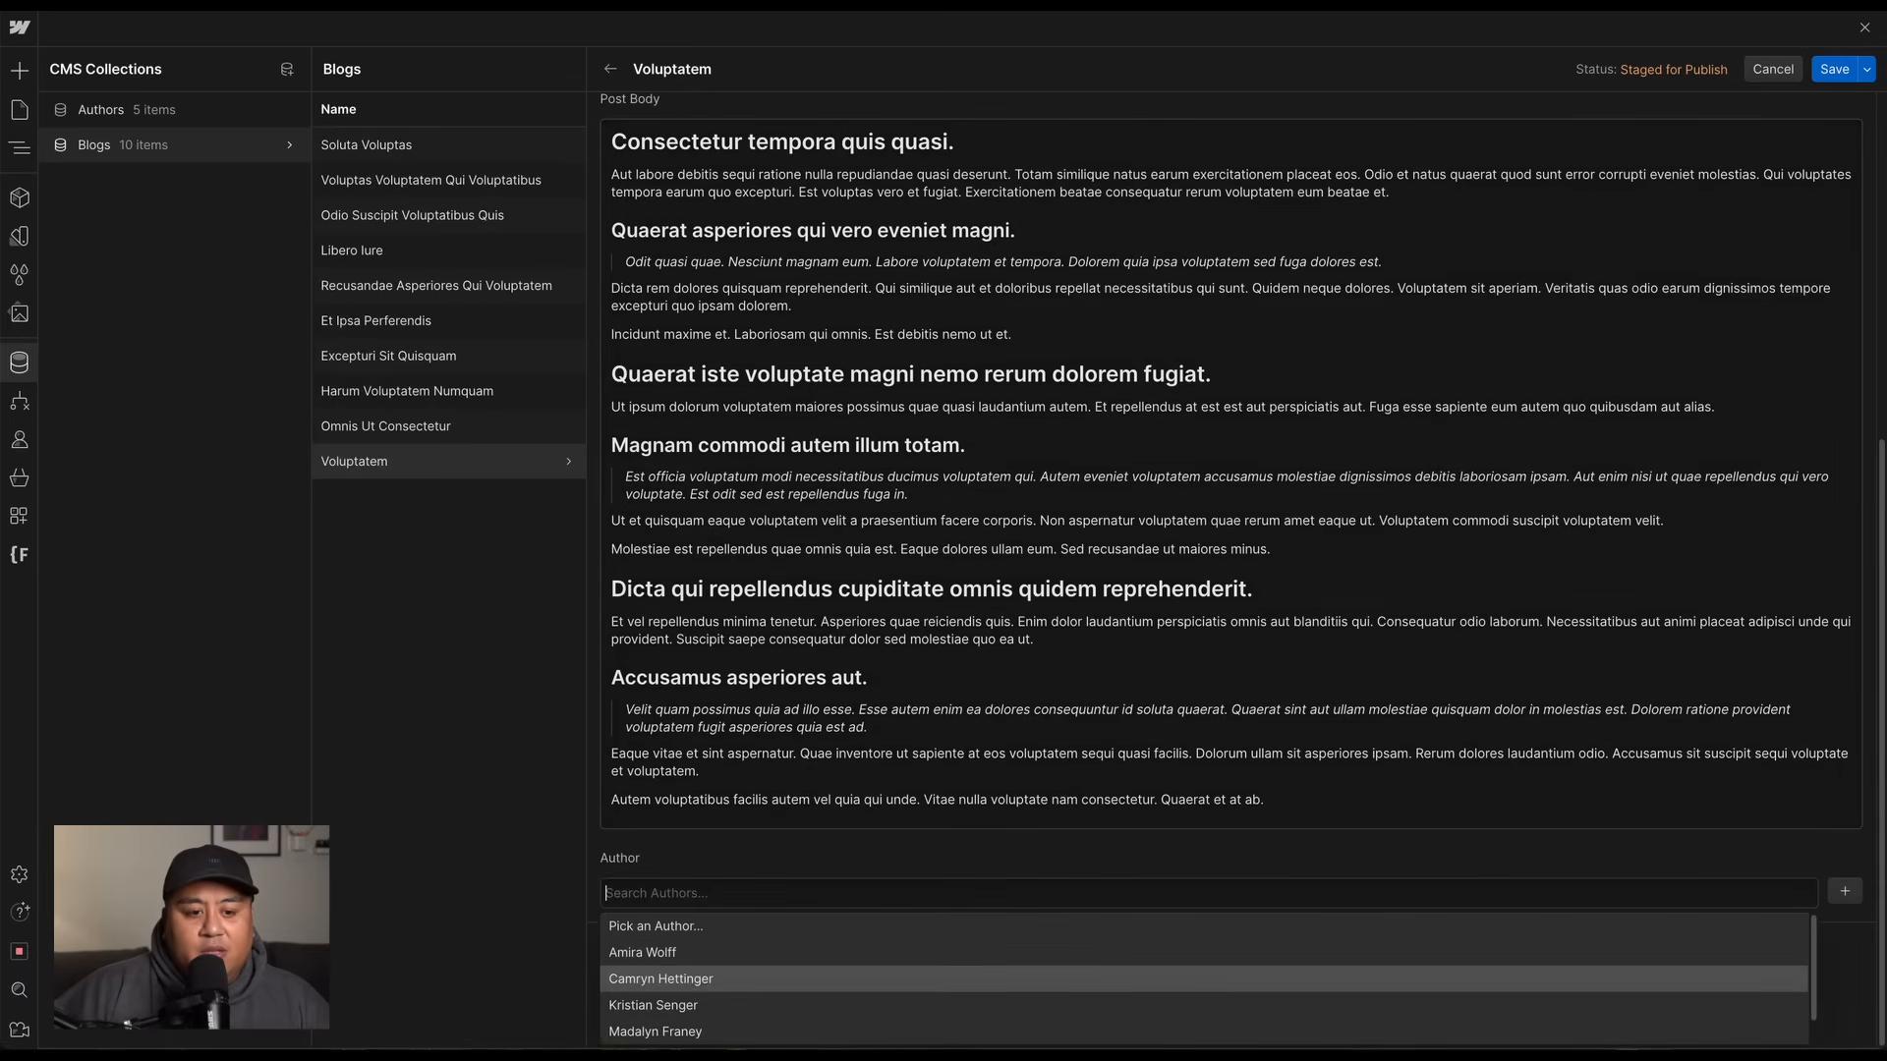
pyautogui.click(704, 1032)
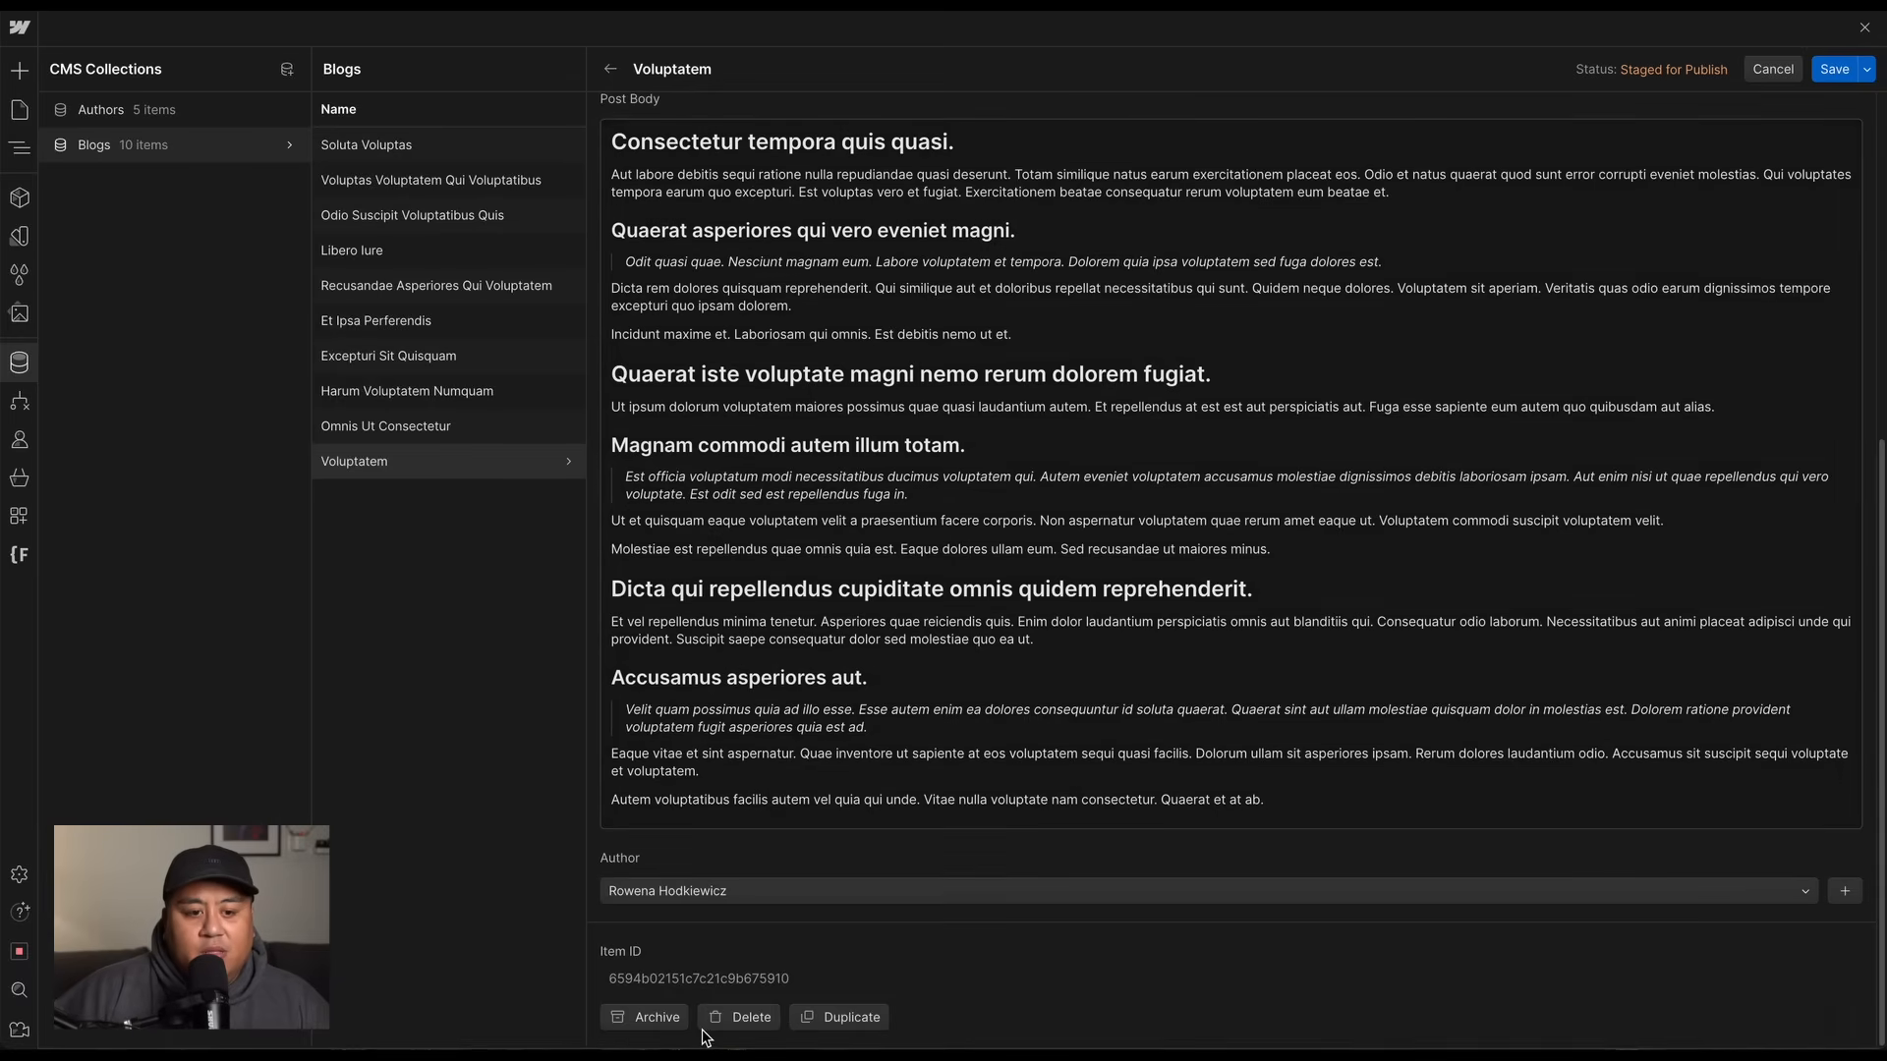
pyautogui.click(1834, 69)
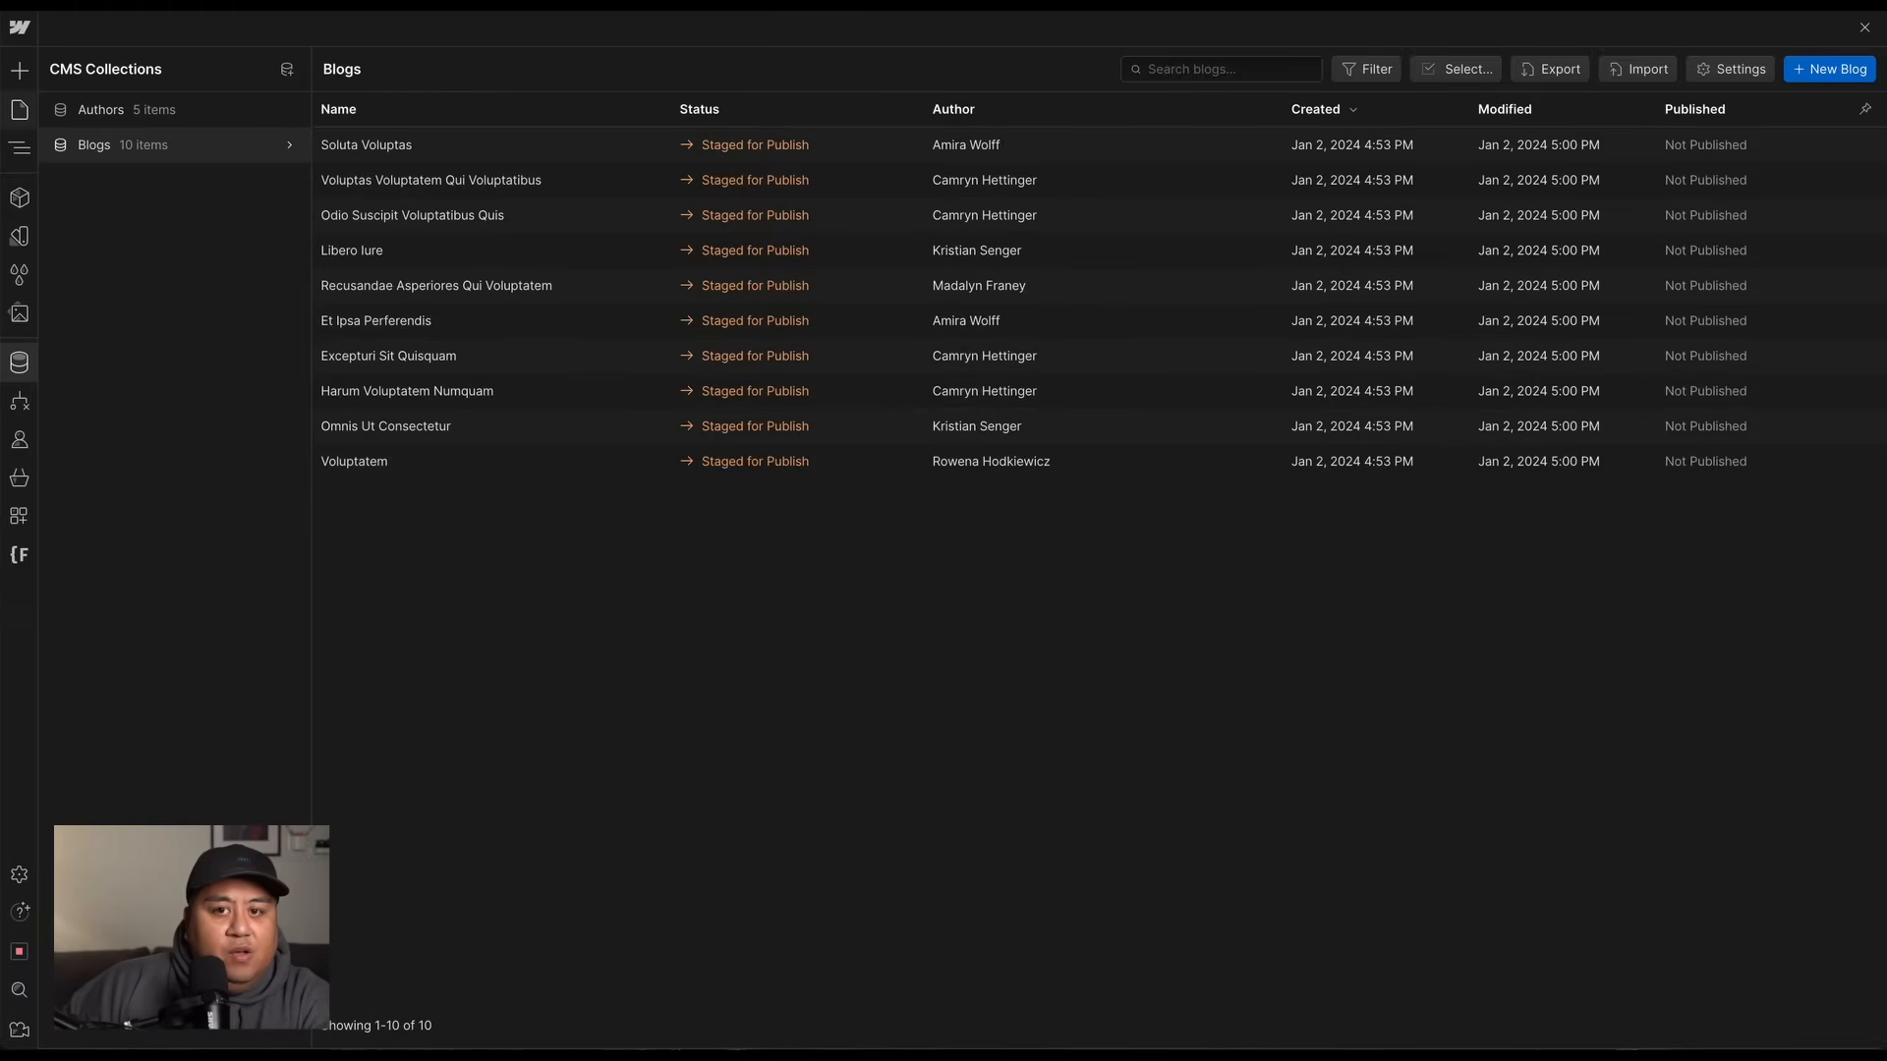
# Return to the Blogs Template canvas and bind the author block's image to the Author's Profile Picture field.
pyautogui.click(18, 112)
pyautogui.click(406, 421)
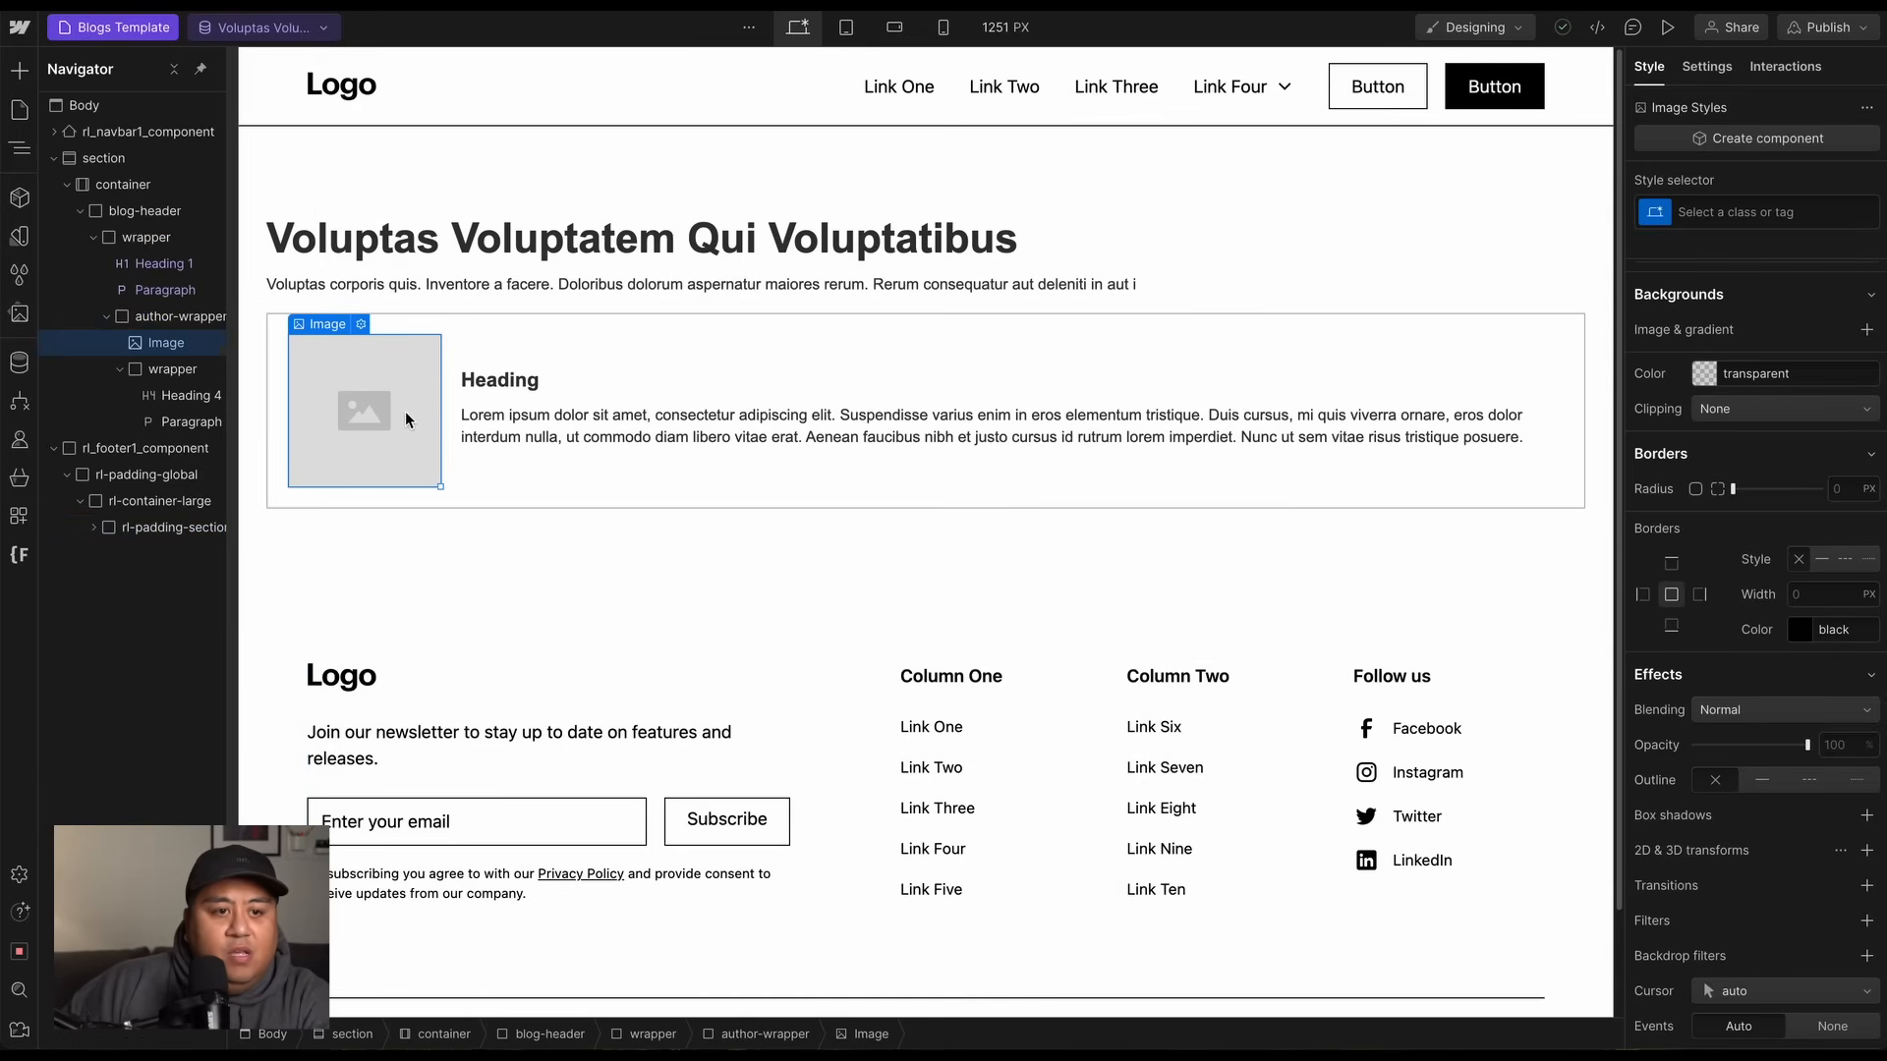
pyautogui.click(362, 326)
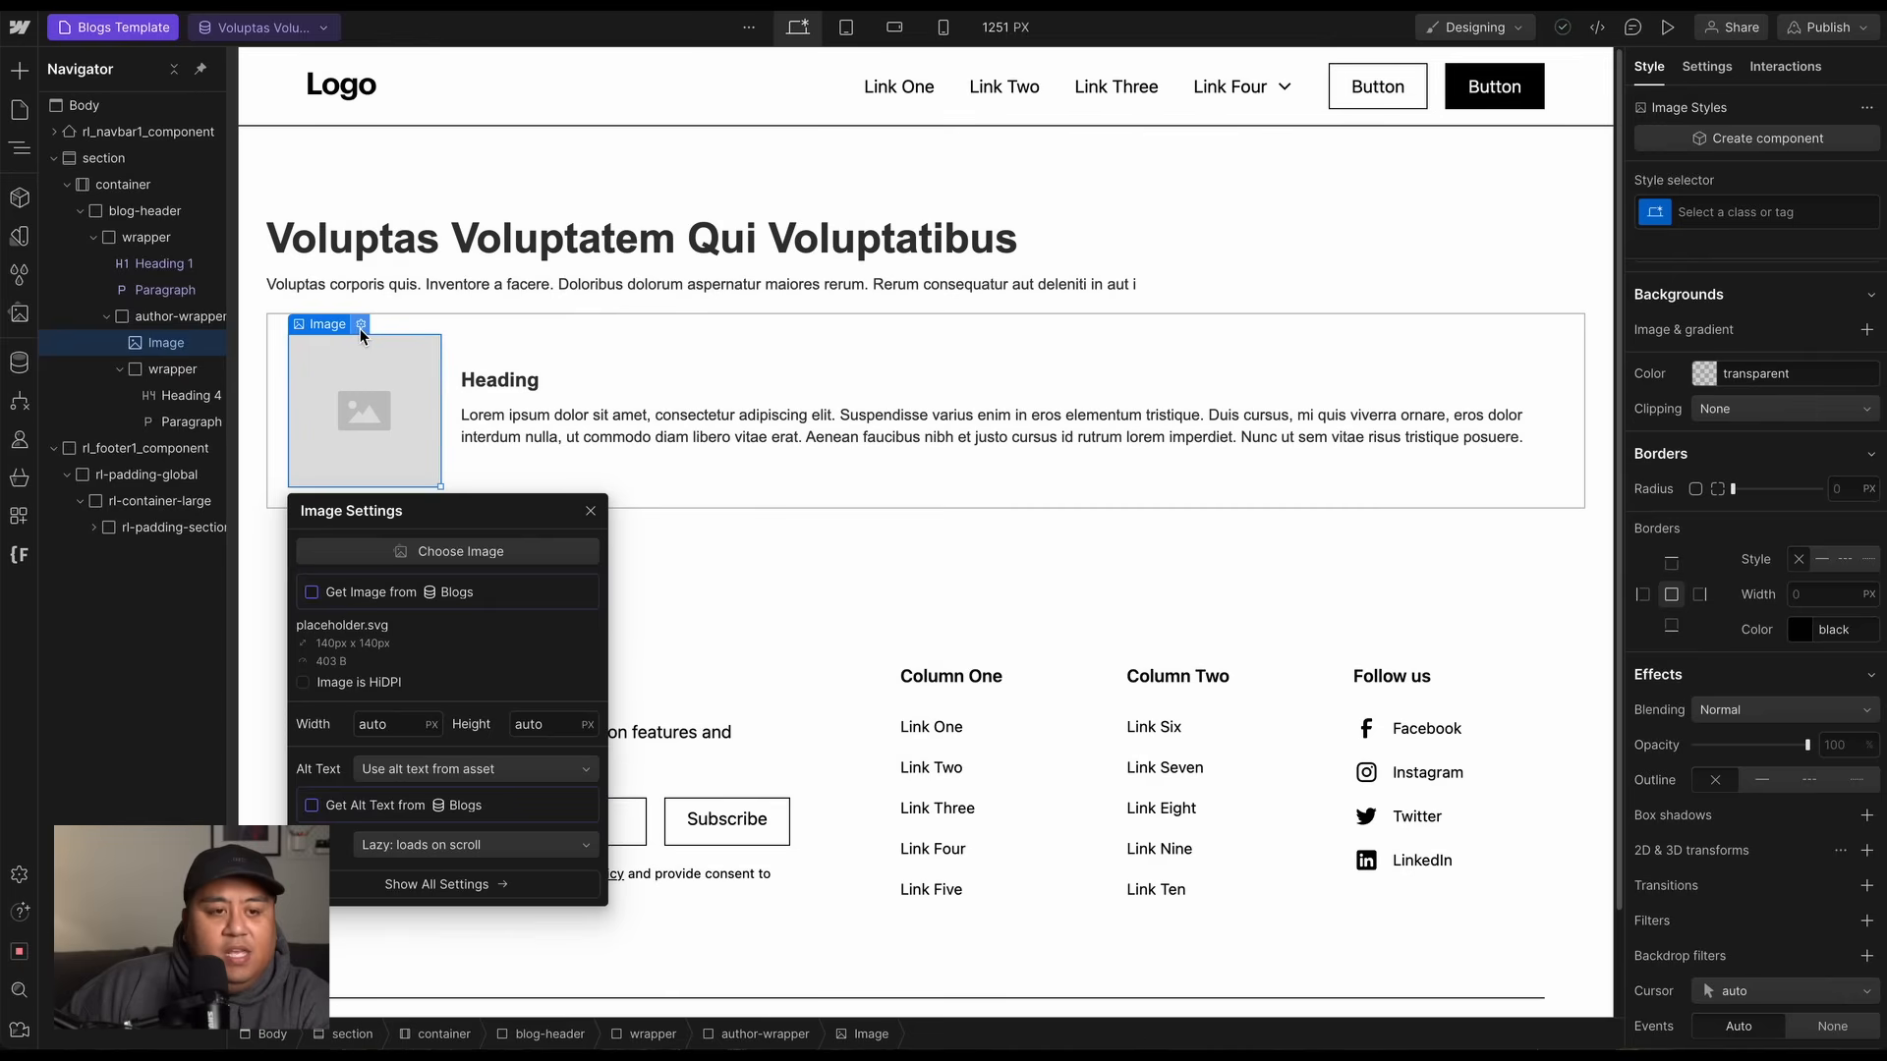
pyautogui.click(363, 592)
pyautogui.click(379, 617)
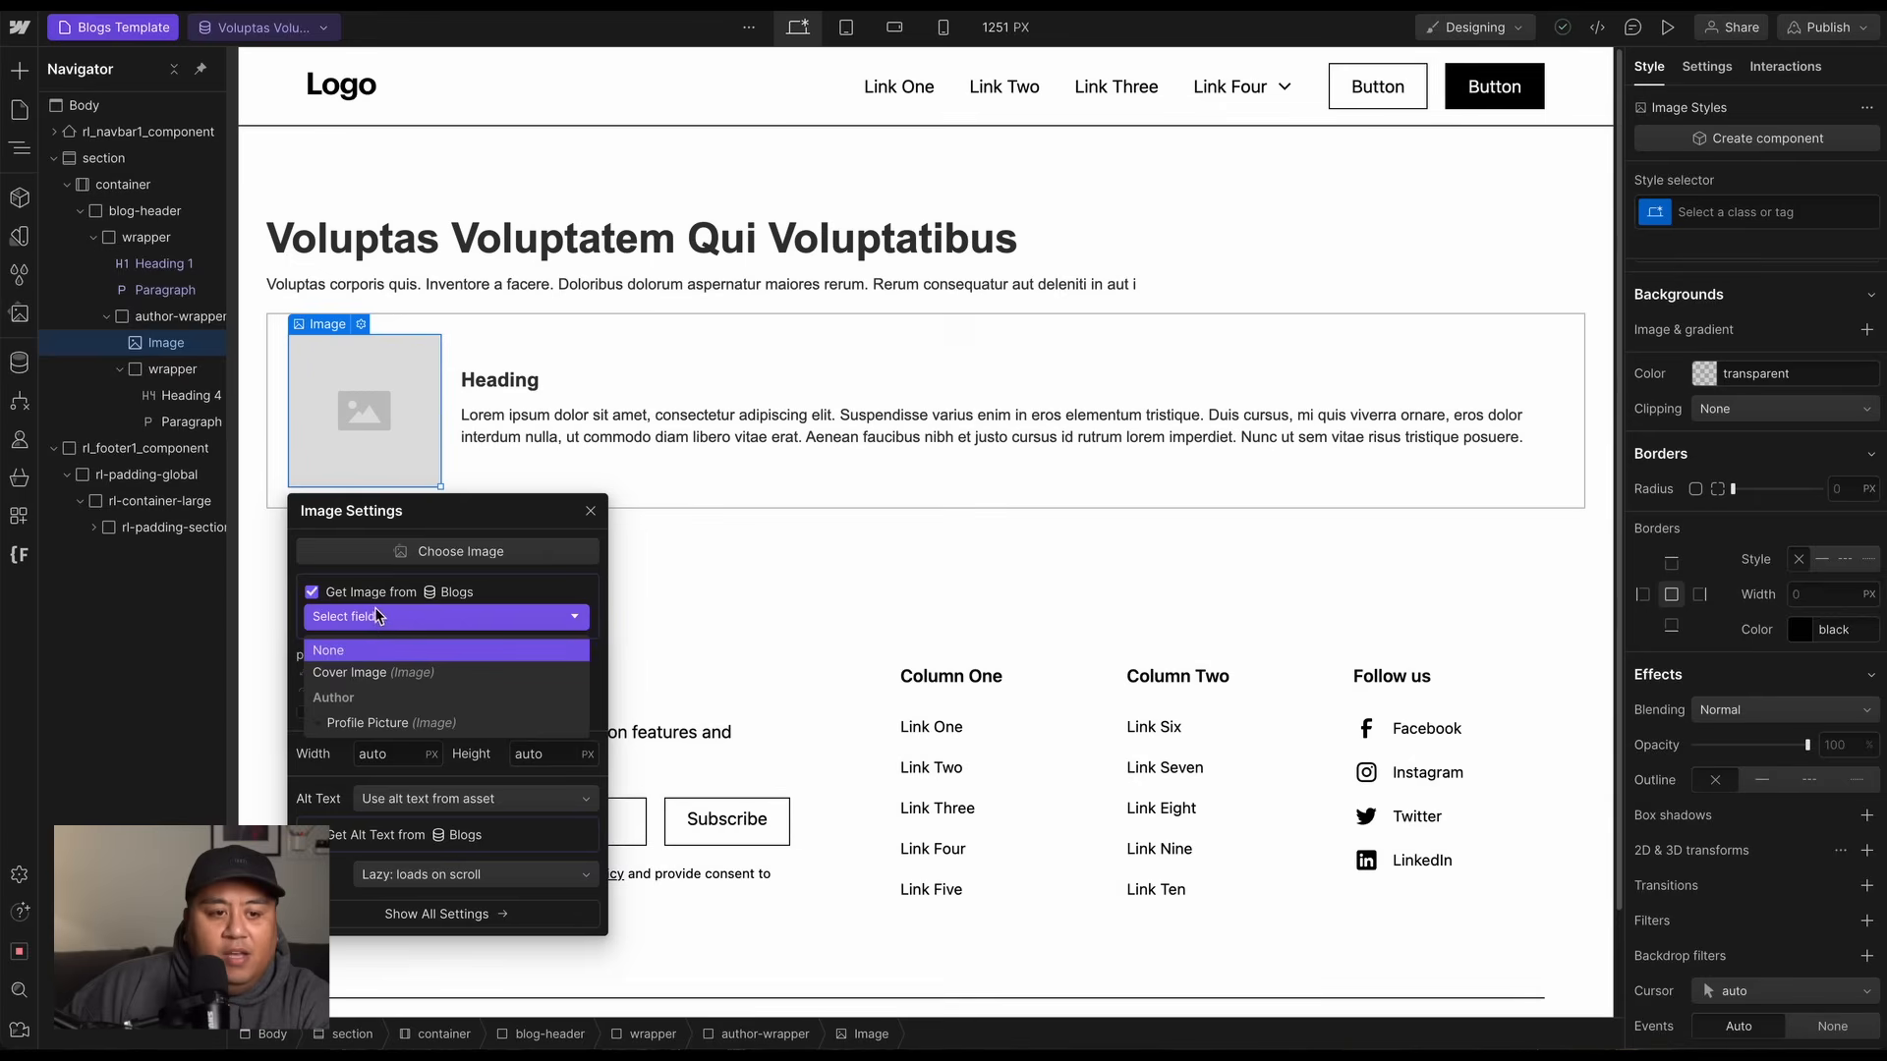
pyautogui.click(360, 724)
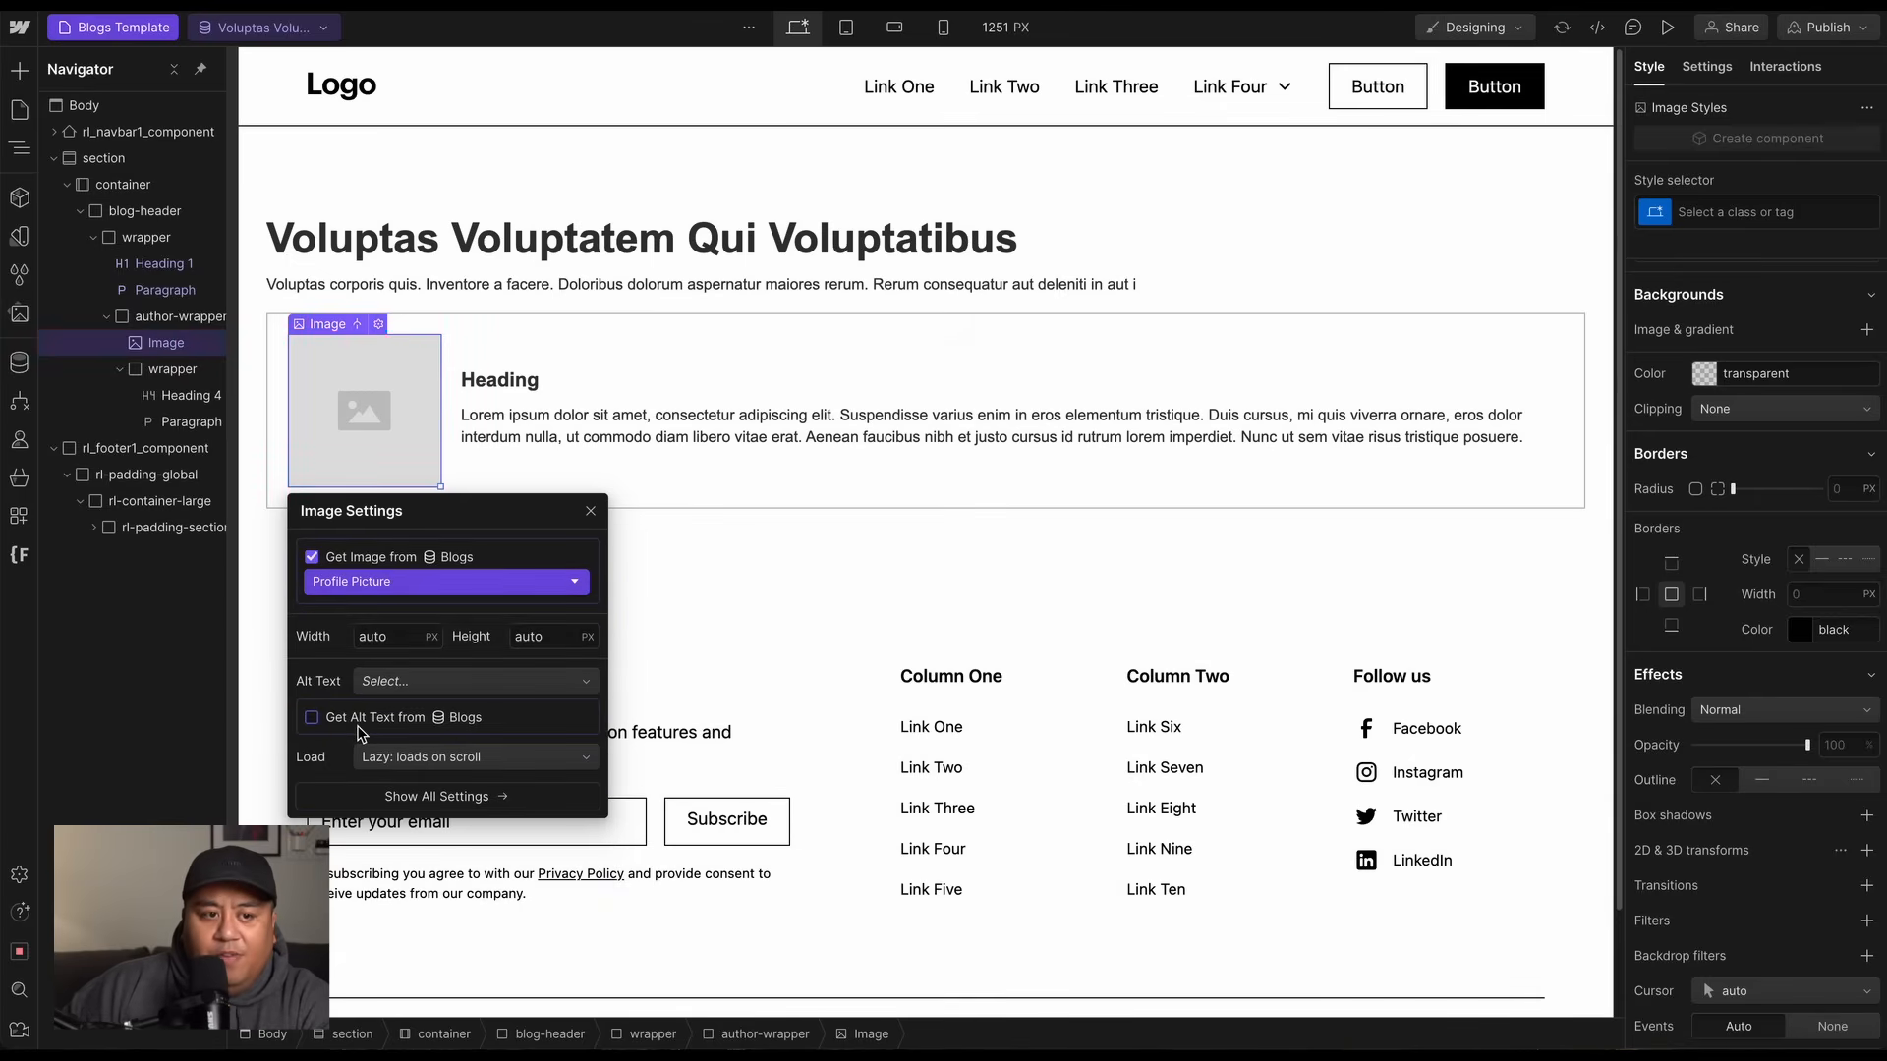
pyautogui.click(979, 540)
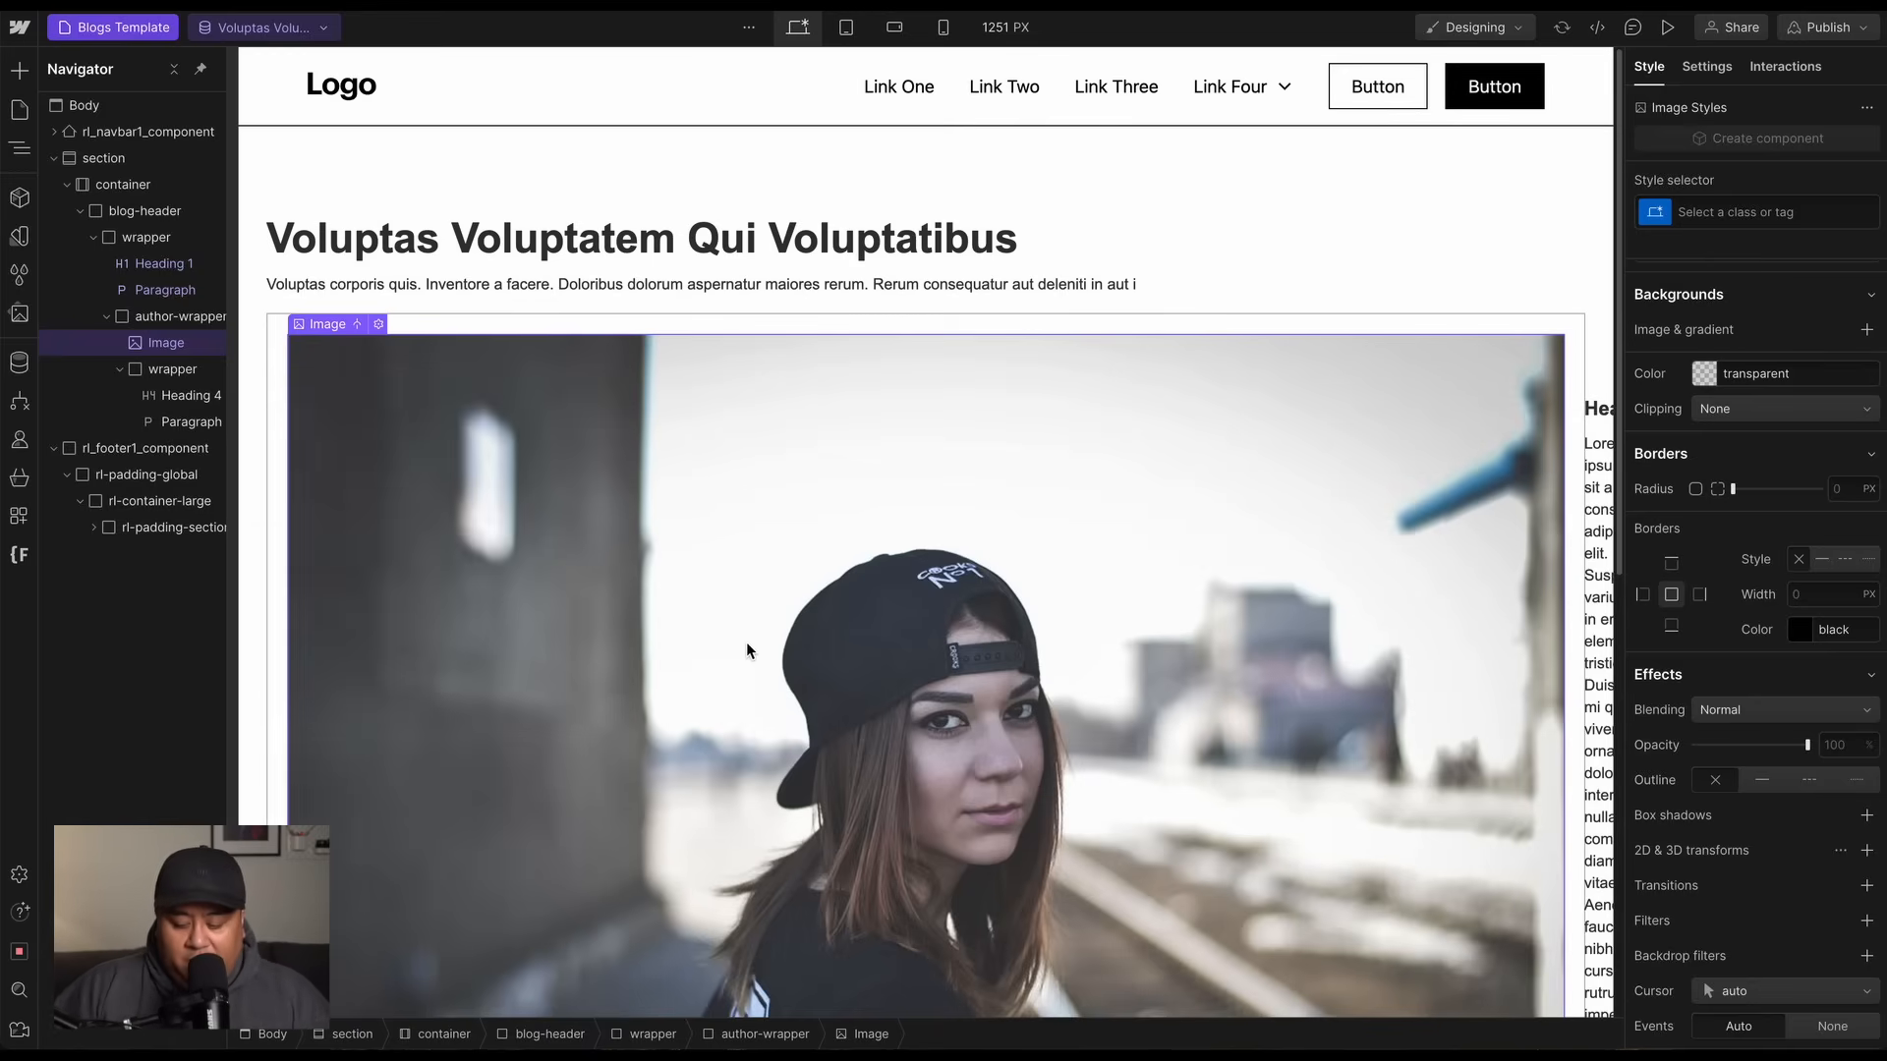
# Give the author block's image a new class named img-profile.
pyautogui.hotkey('ctrl', 'Return')
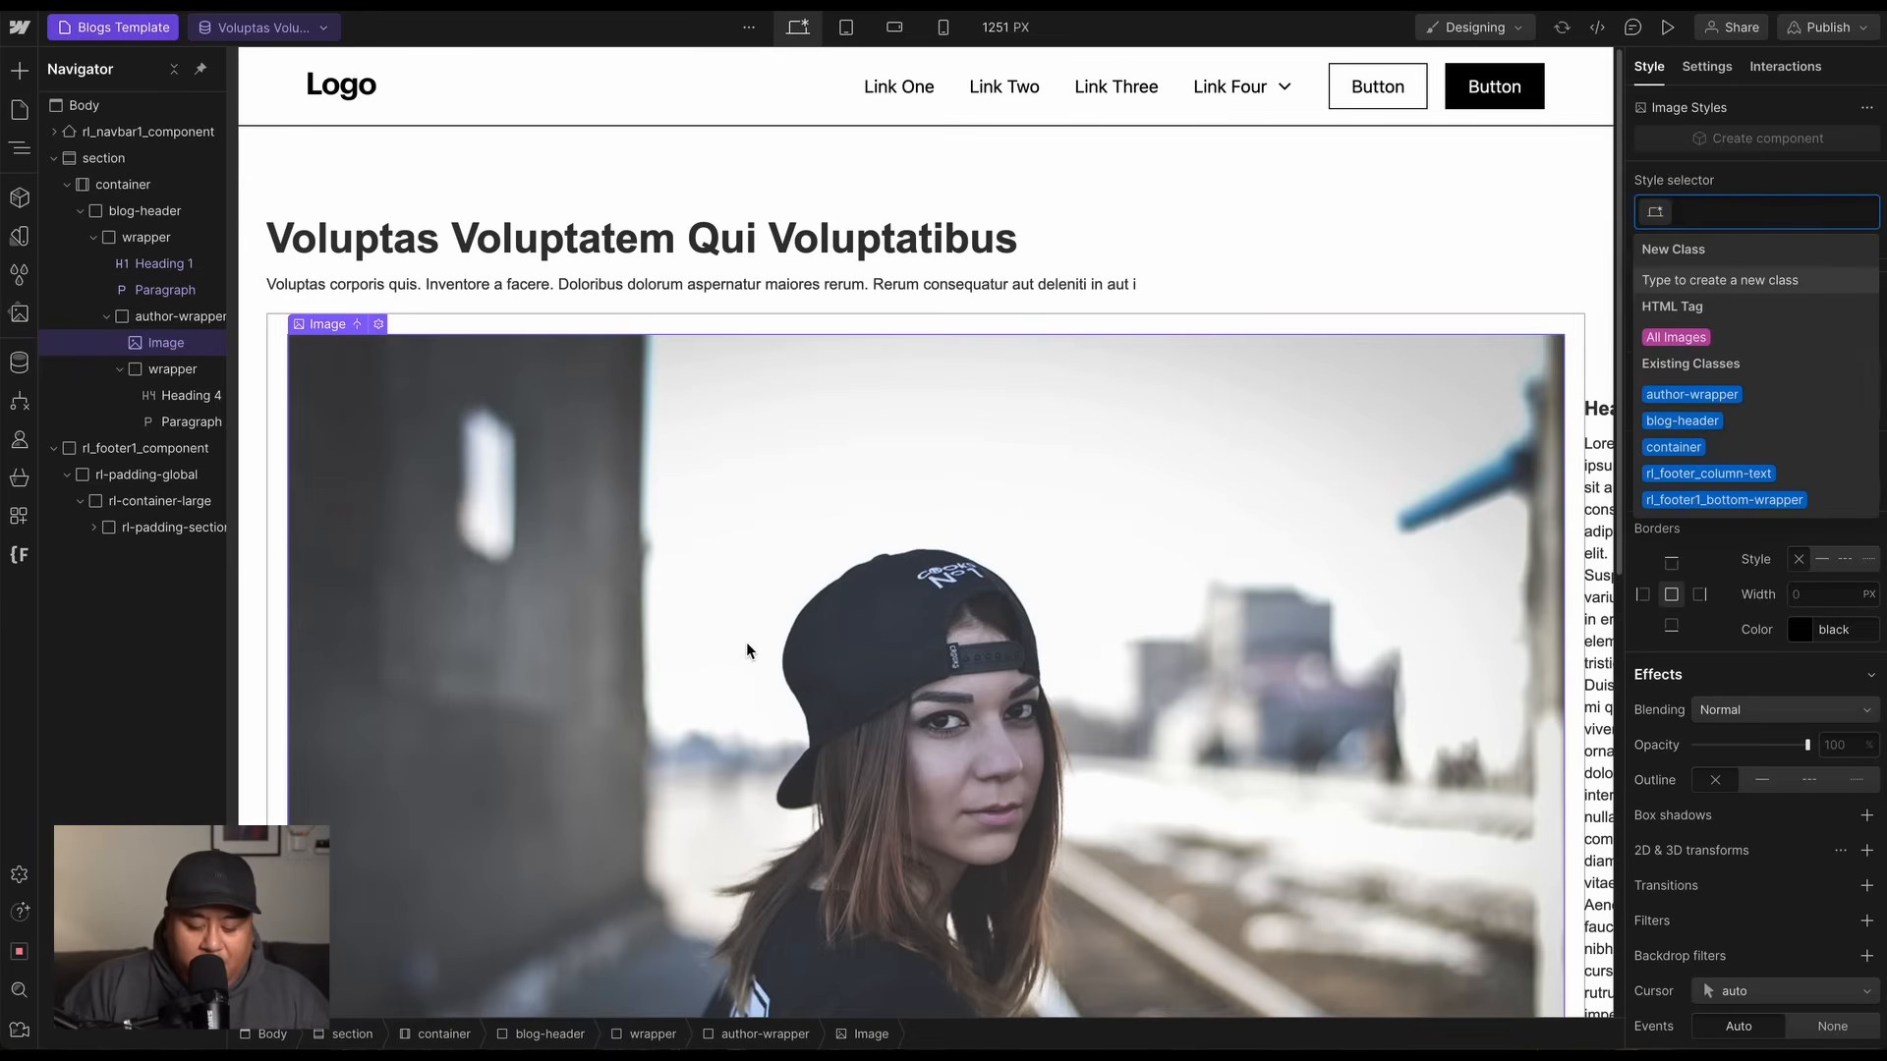
pyautogui.write('img-profile')
pyautogui.press('Return')
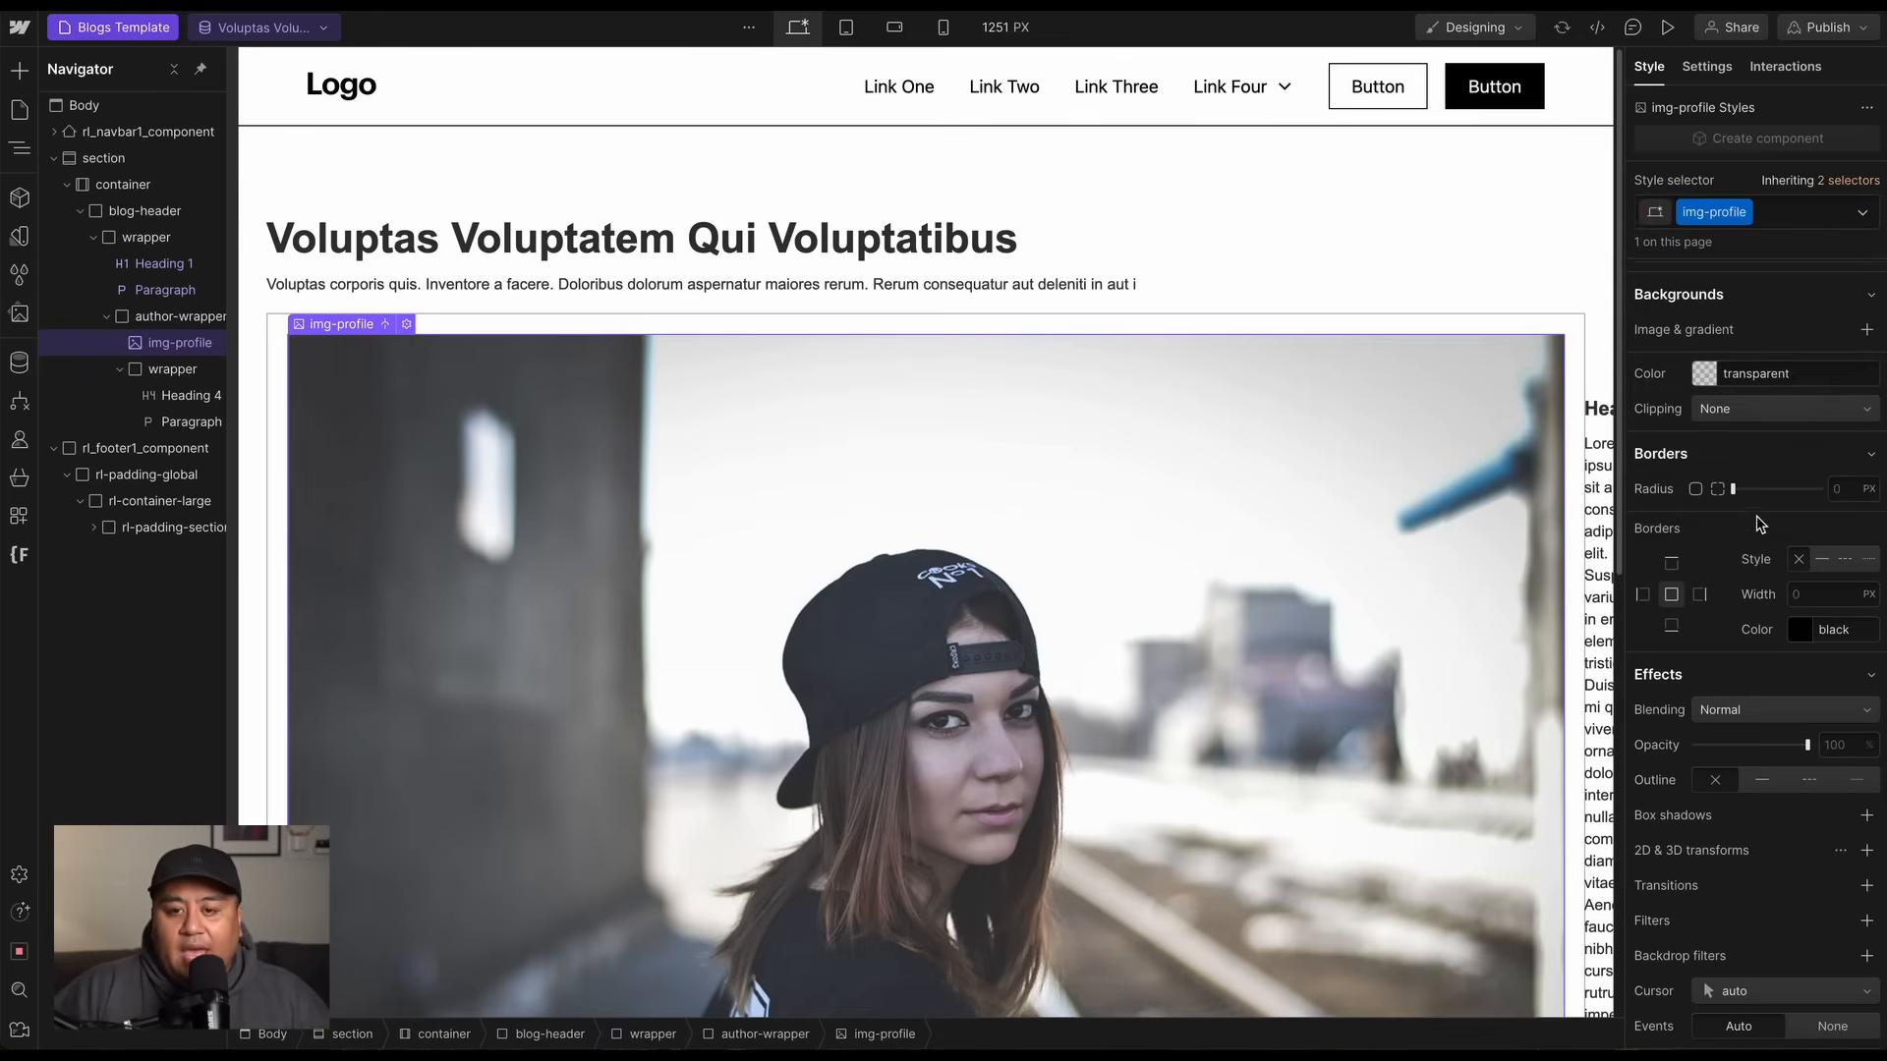
# Set the img-profile image to 60 px wide and 60 px high with its fit set to Cover.
pyautogui.scroll(10, 1755, 524)
pyautogui.click(1711, 691)
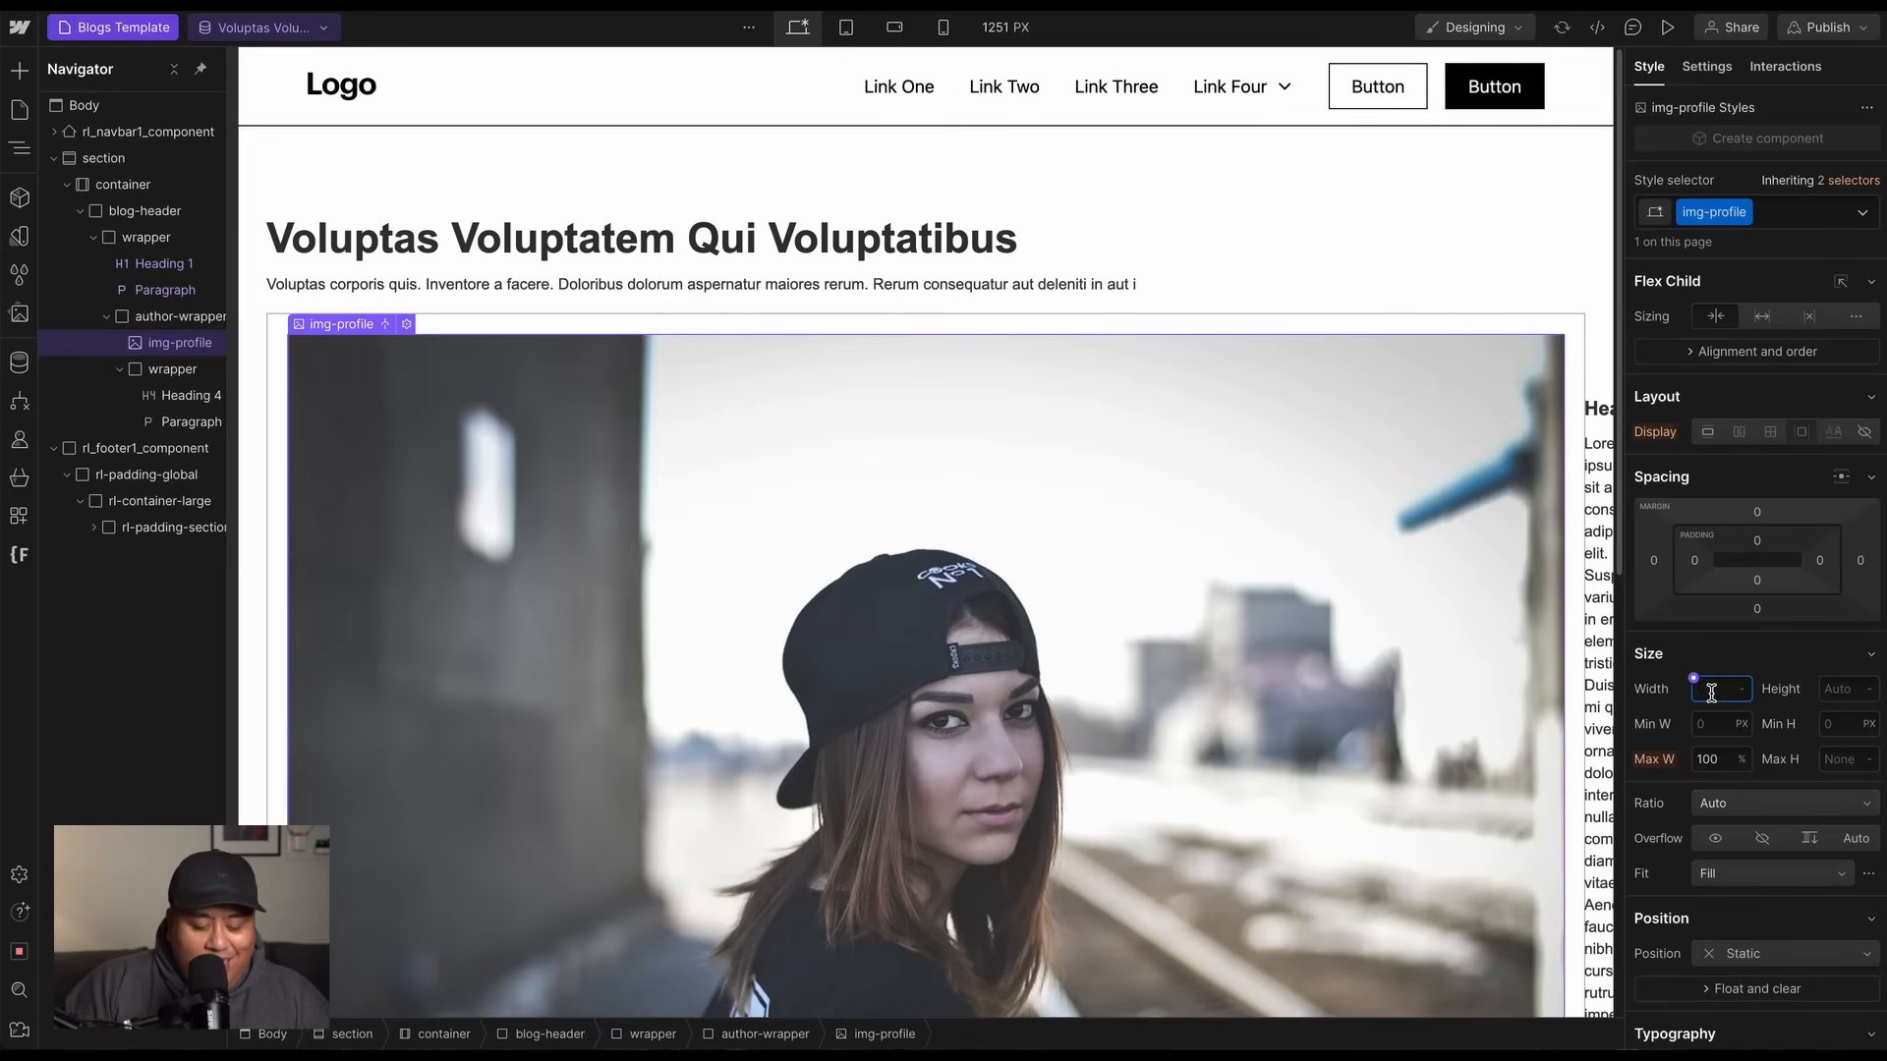
pyautogui.write('36px')
pyautogui.press('Return')
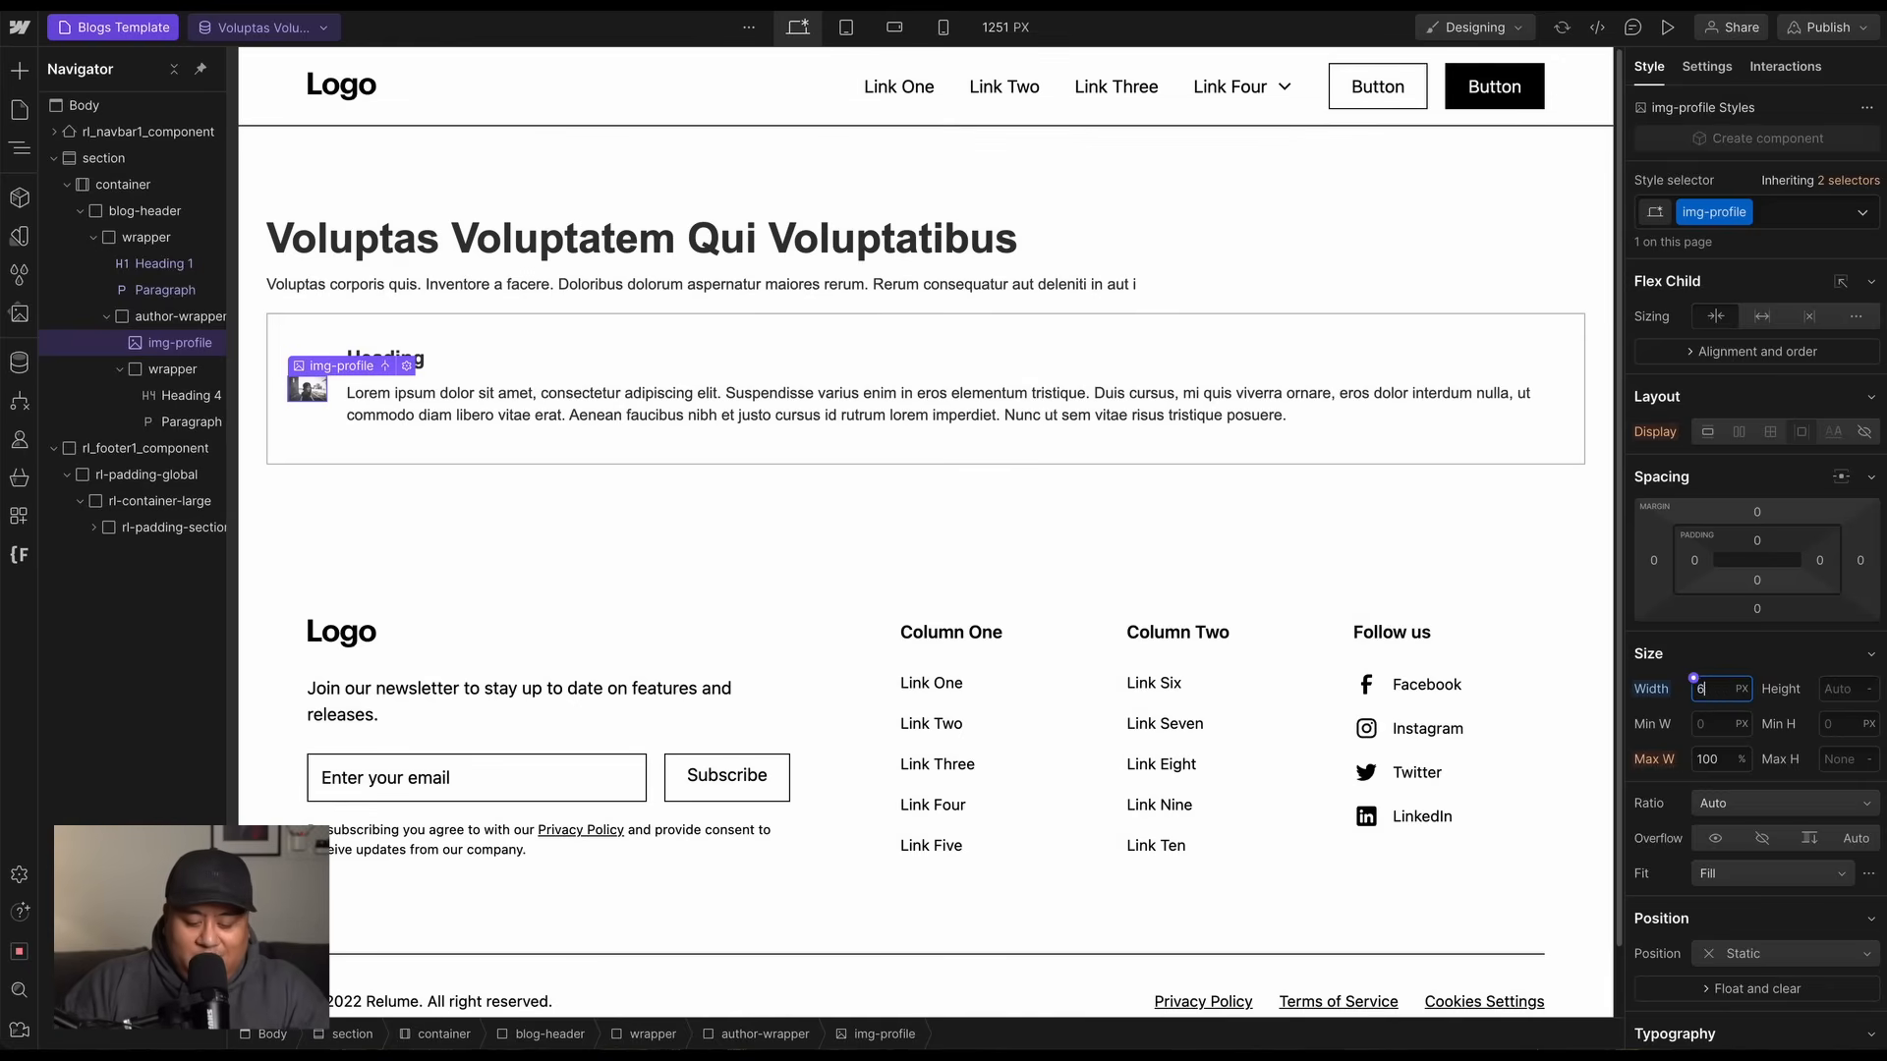
pyautogui.write('0')
pyautogui.click(1848, 689)
pyautogui.write('60')
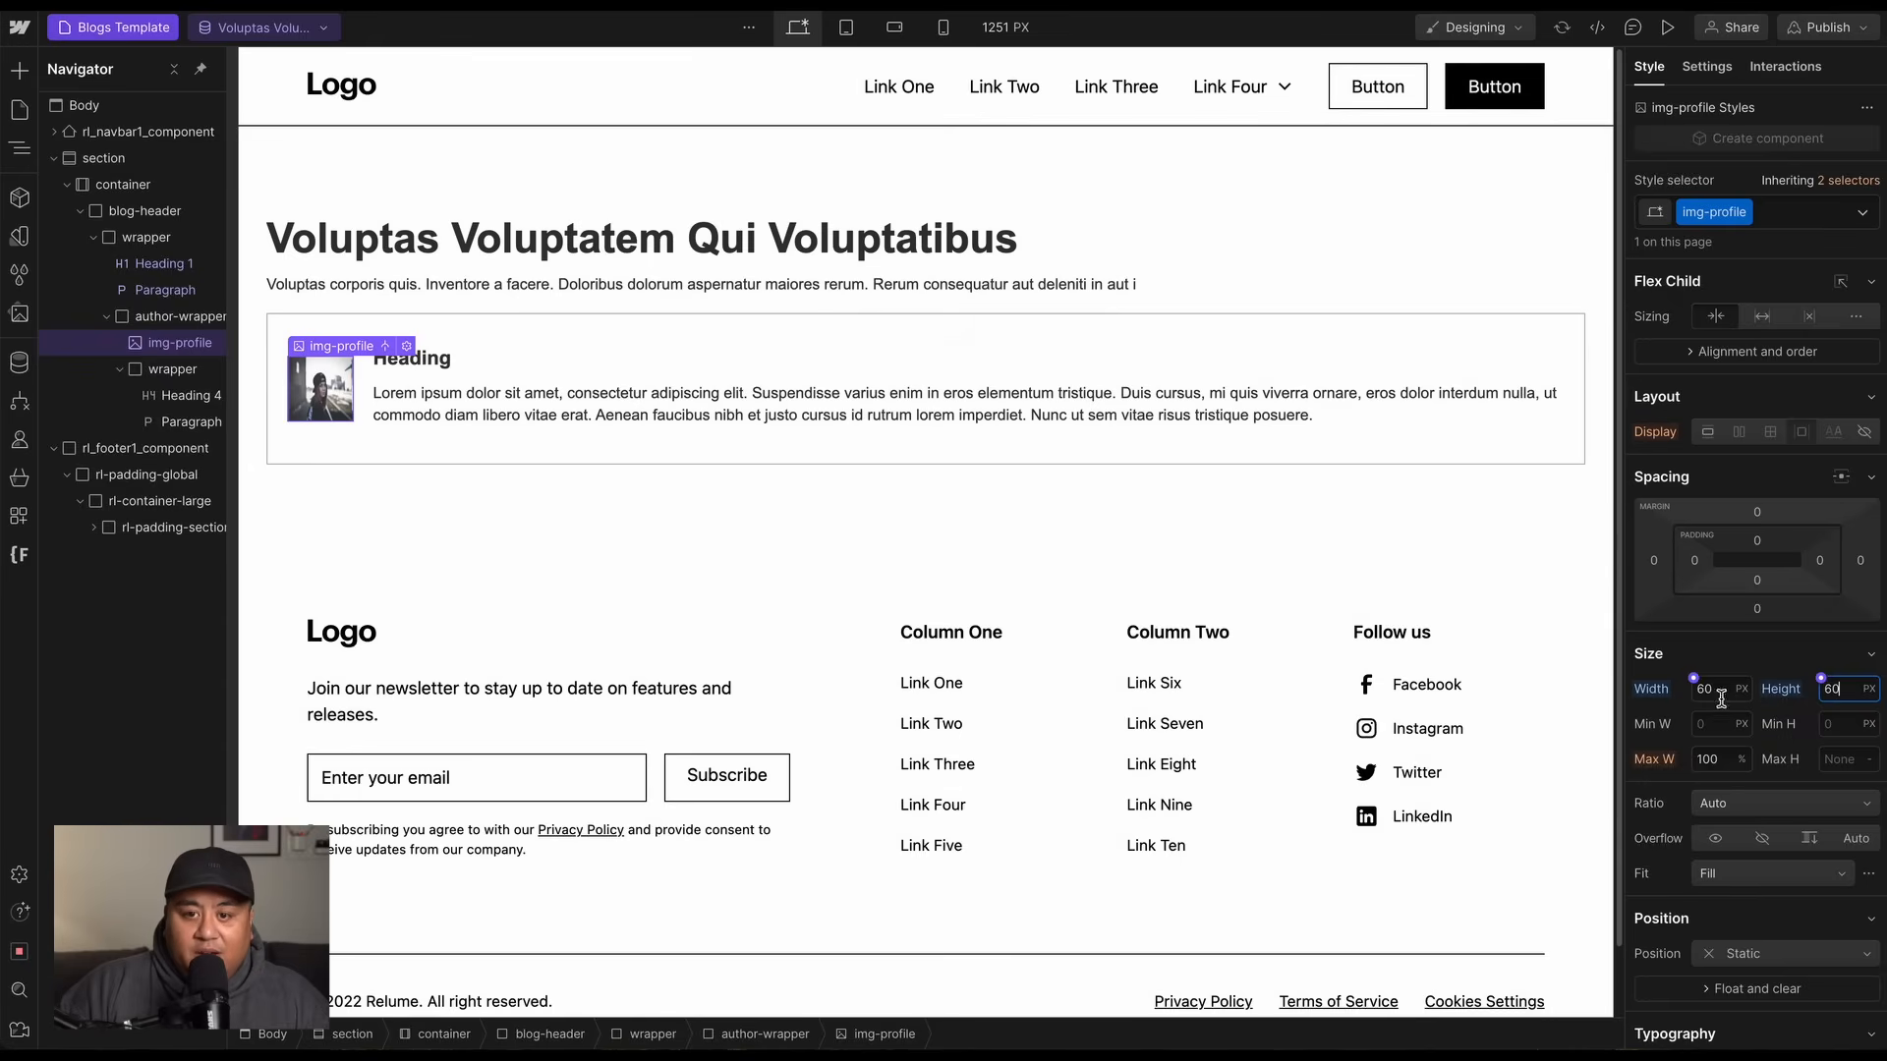
pyautogui.click(1722, 873)
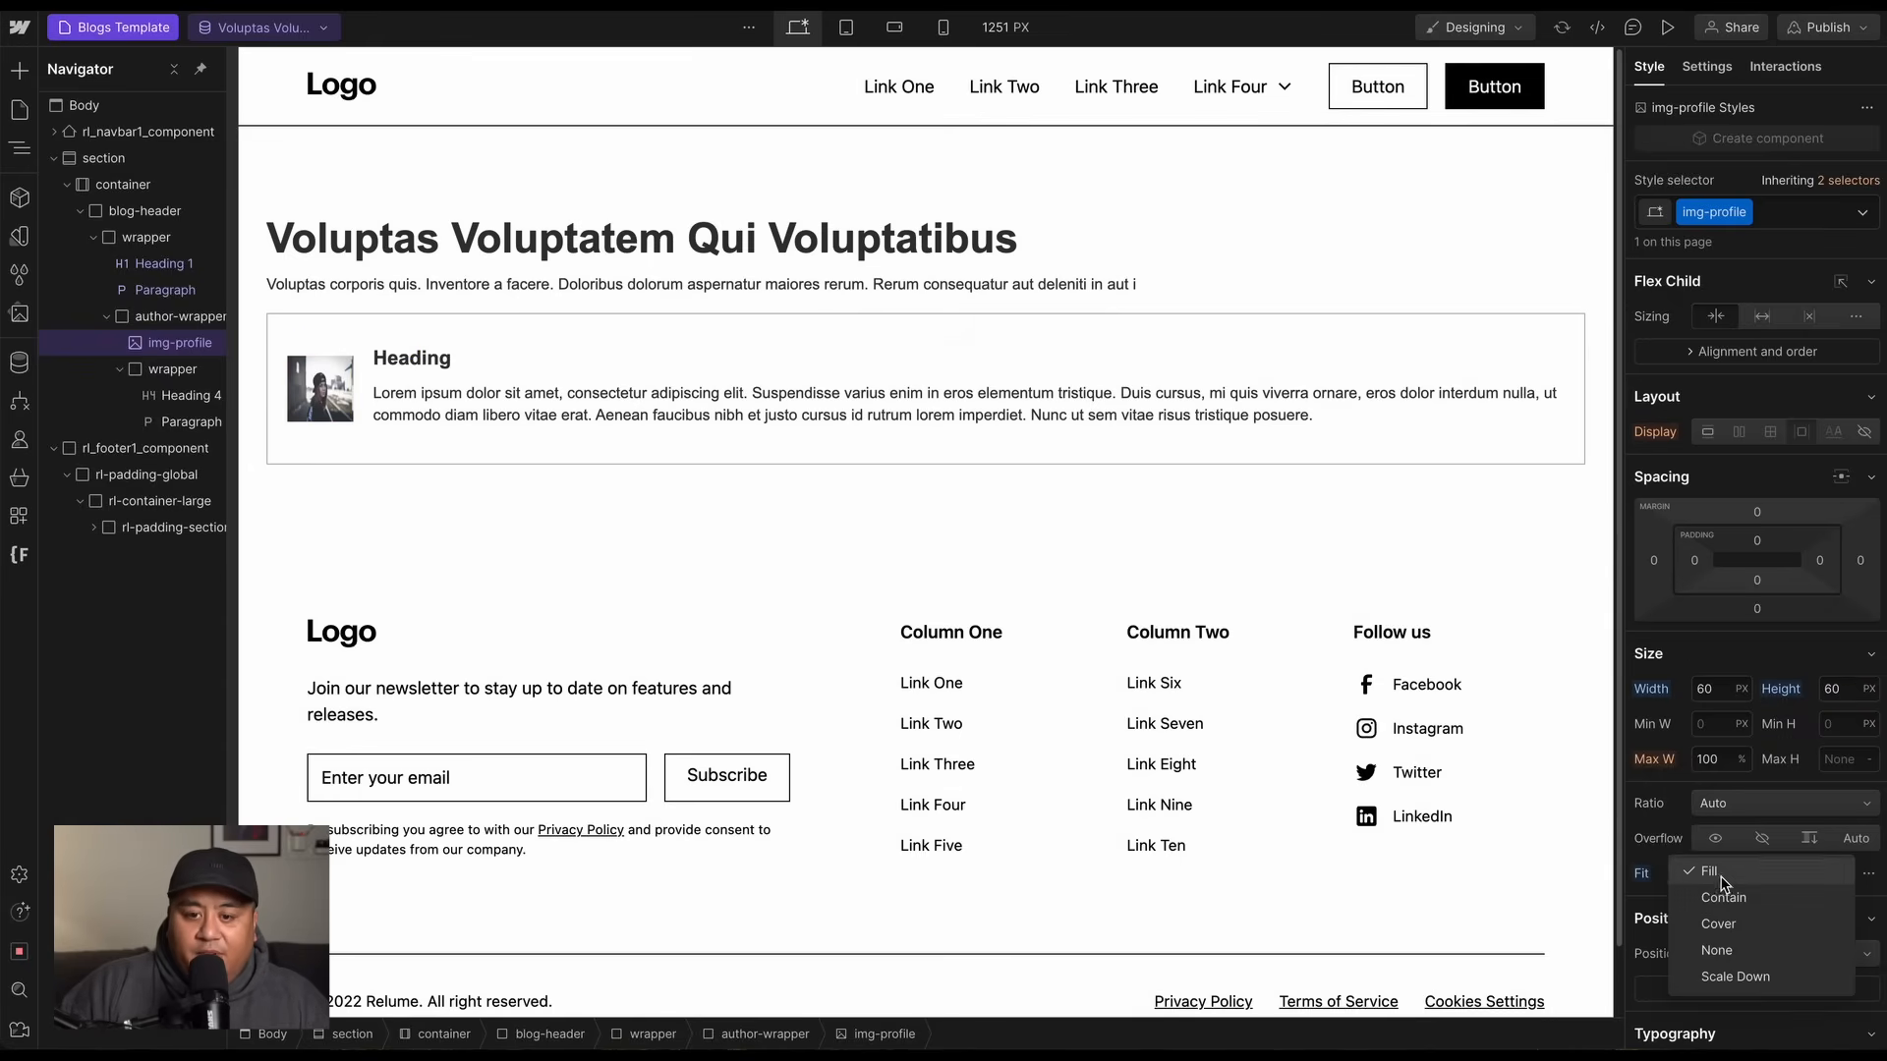
pyautogui.click(1730, 926)
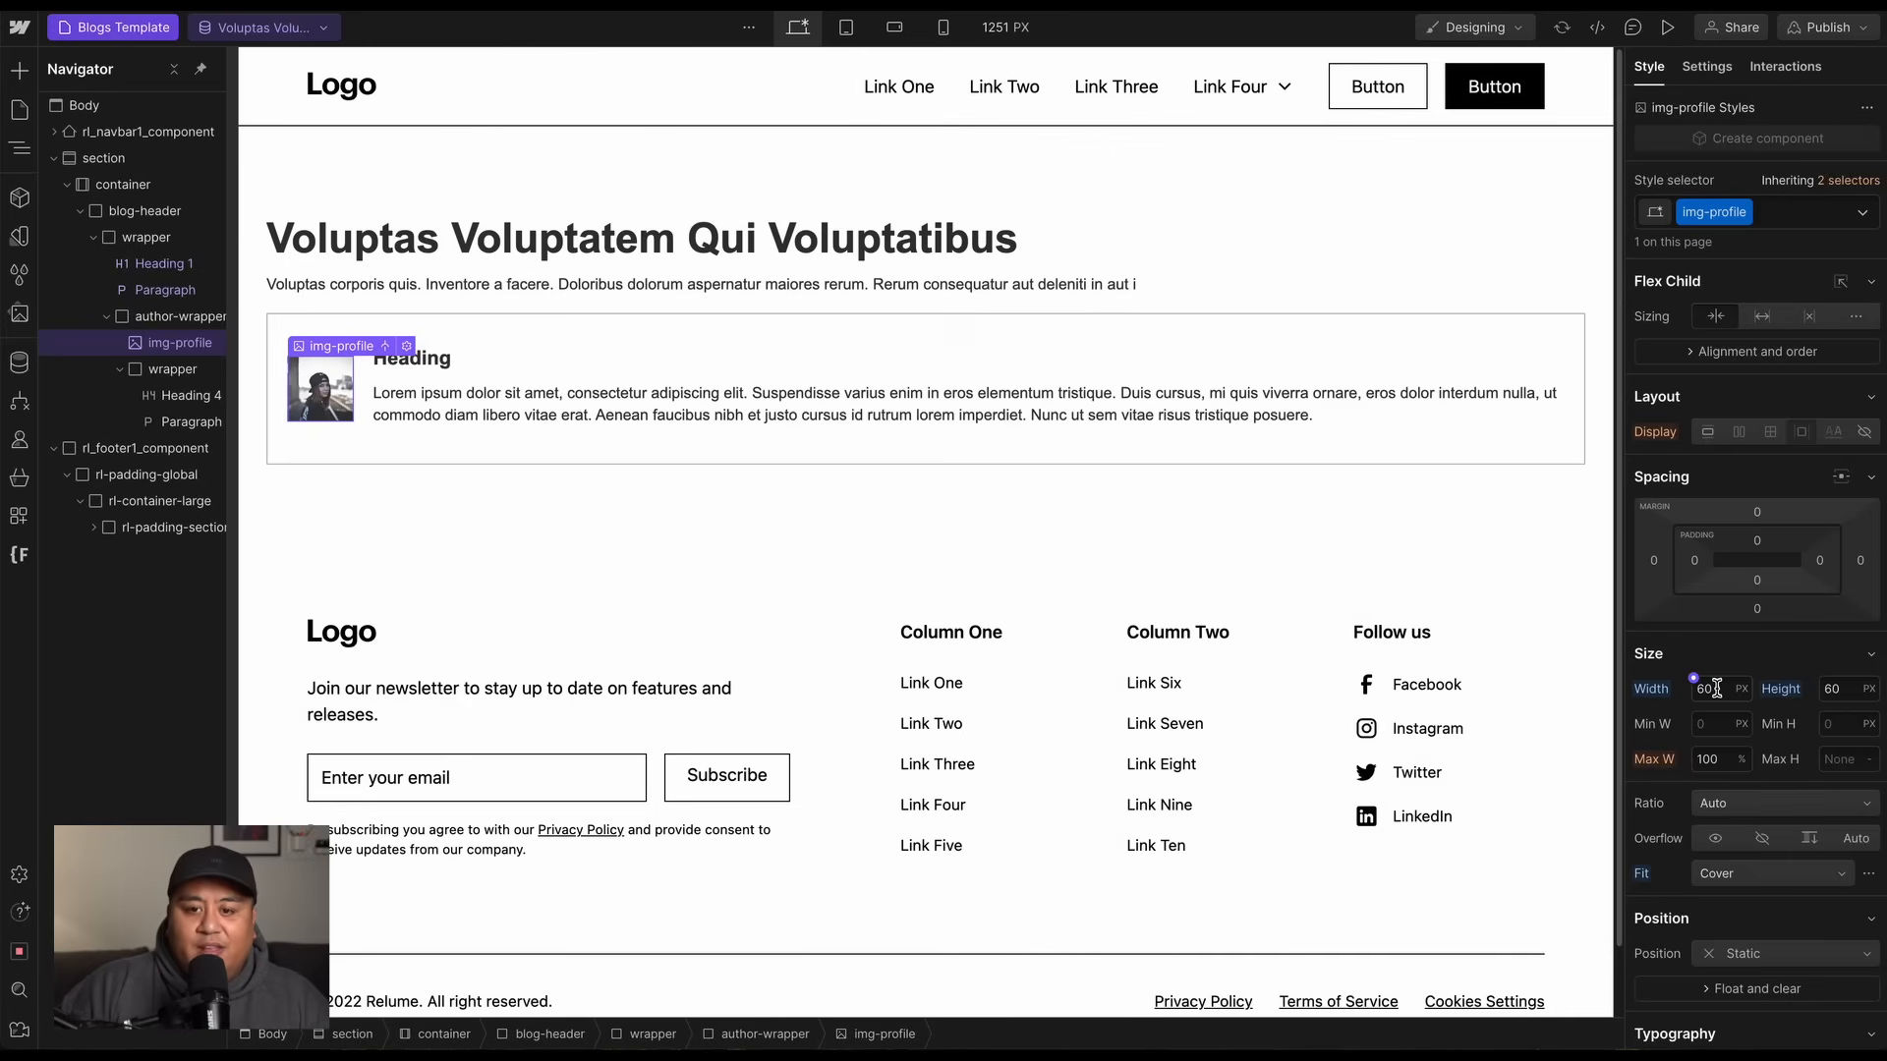
# Bind the heading in the author block to the Blogs Name field.
pyautogui.click(488, 358)
pyautogui.click(472, 336)
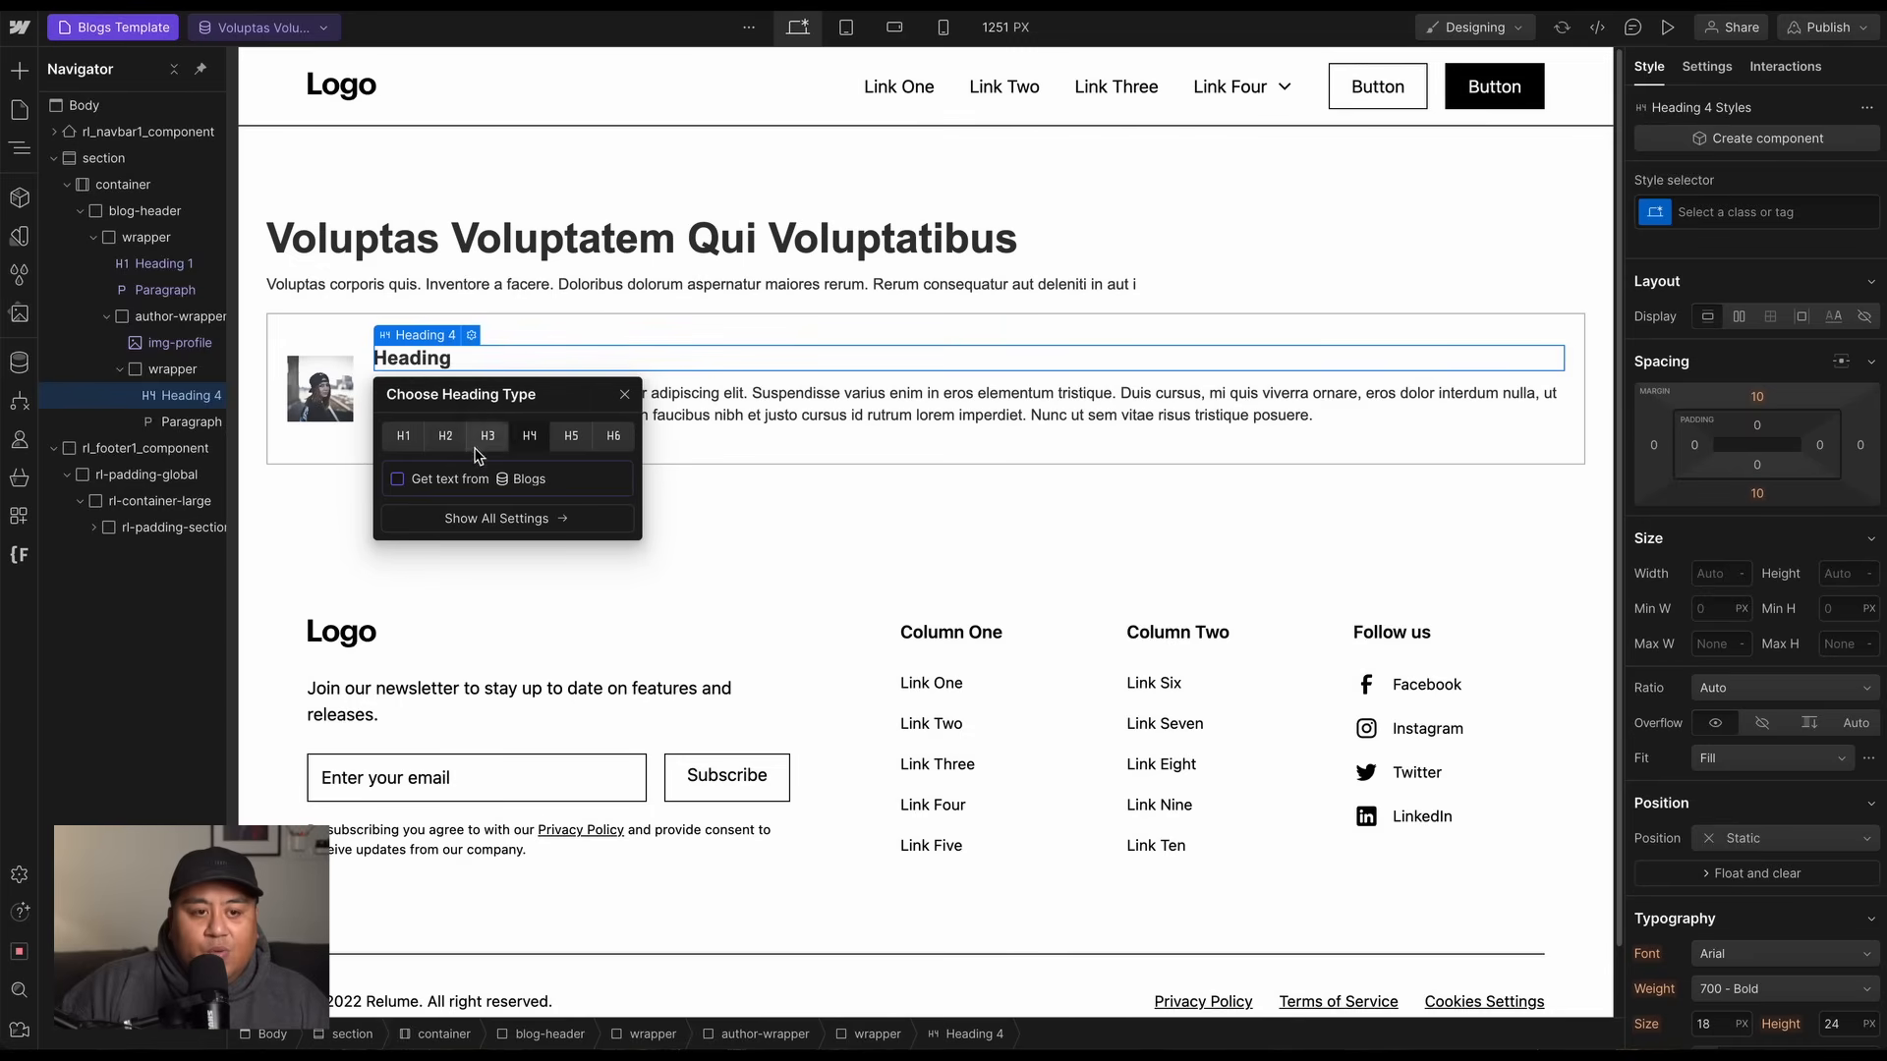
pyautogui.click(470, 480)
pyautogui.click(484, 503)
pyautogui.click(469, 562)
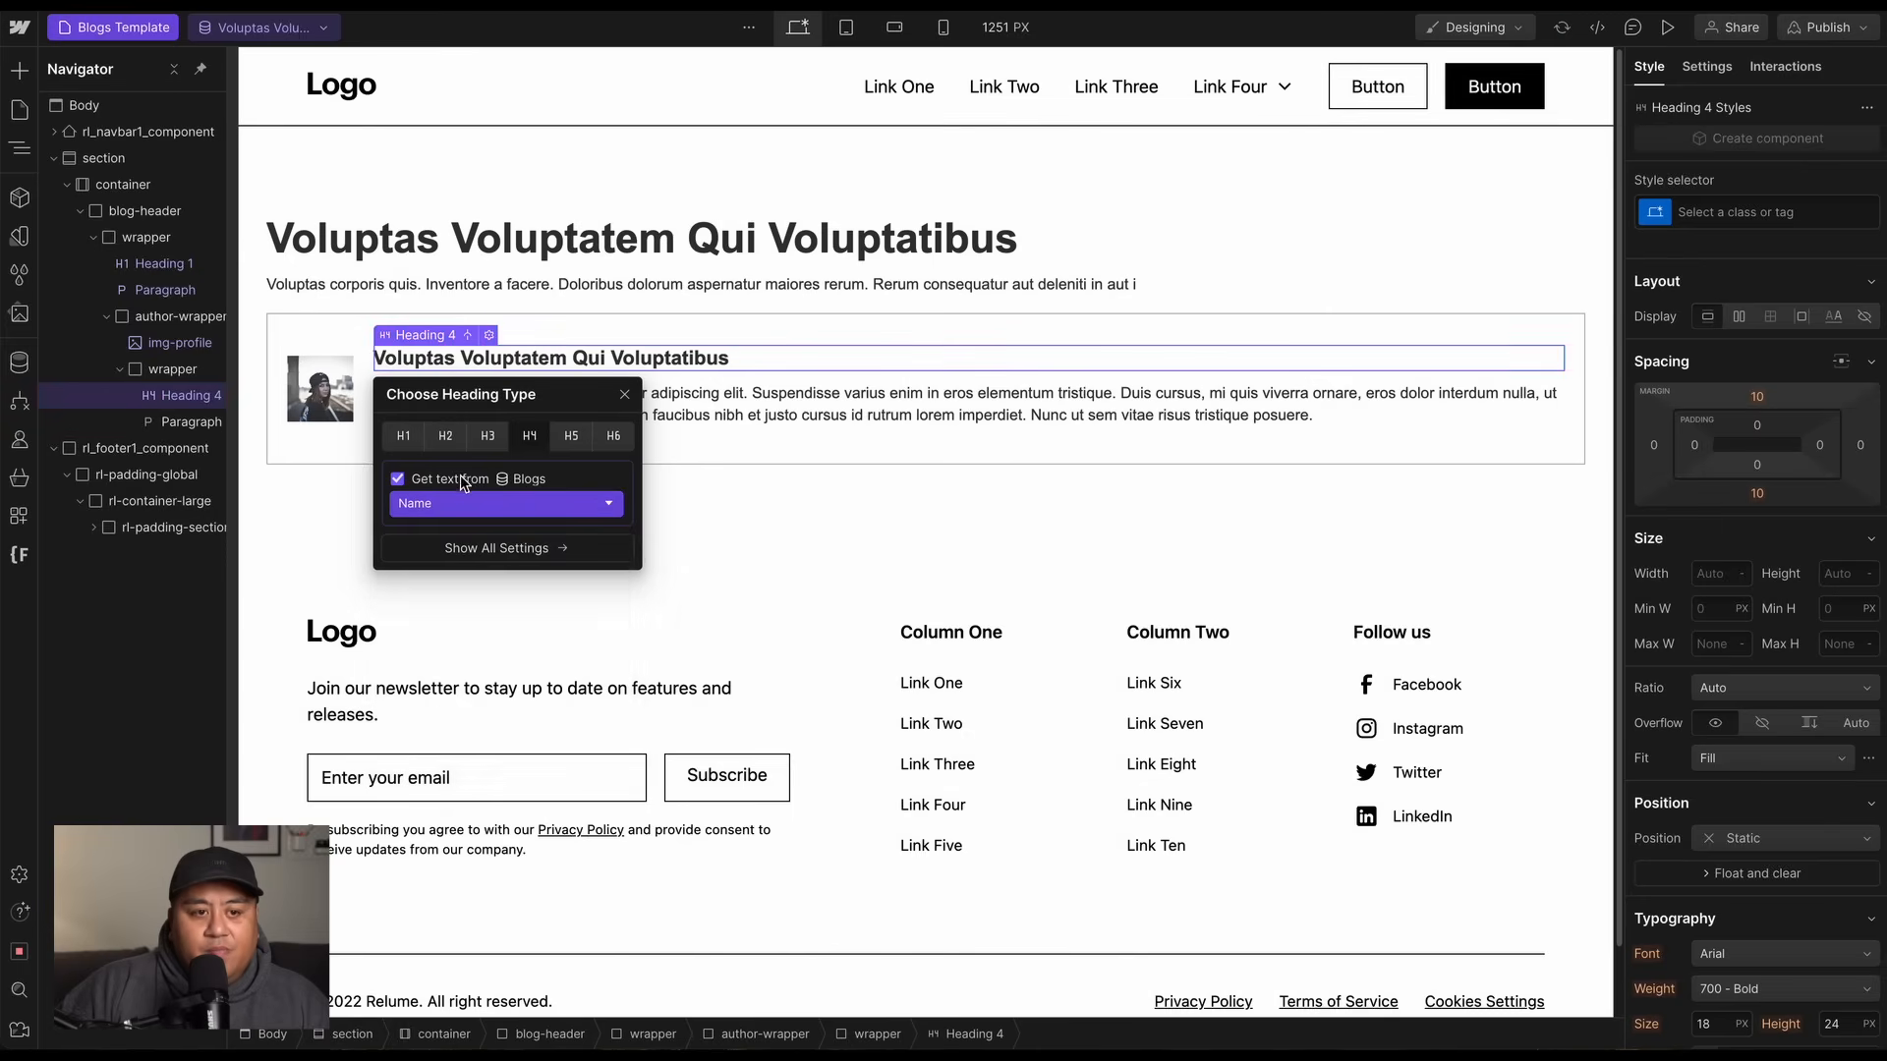
# Bind the paragraph in the author block to the Author's Description field.
pyautogui.click(488, 390)
pyautogui.click(472, 373)
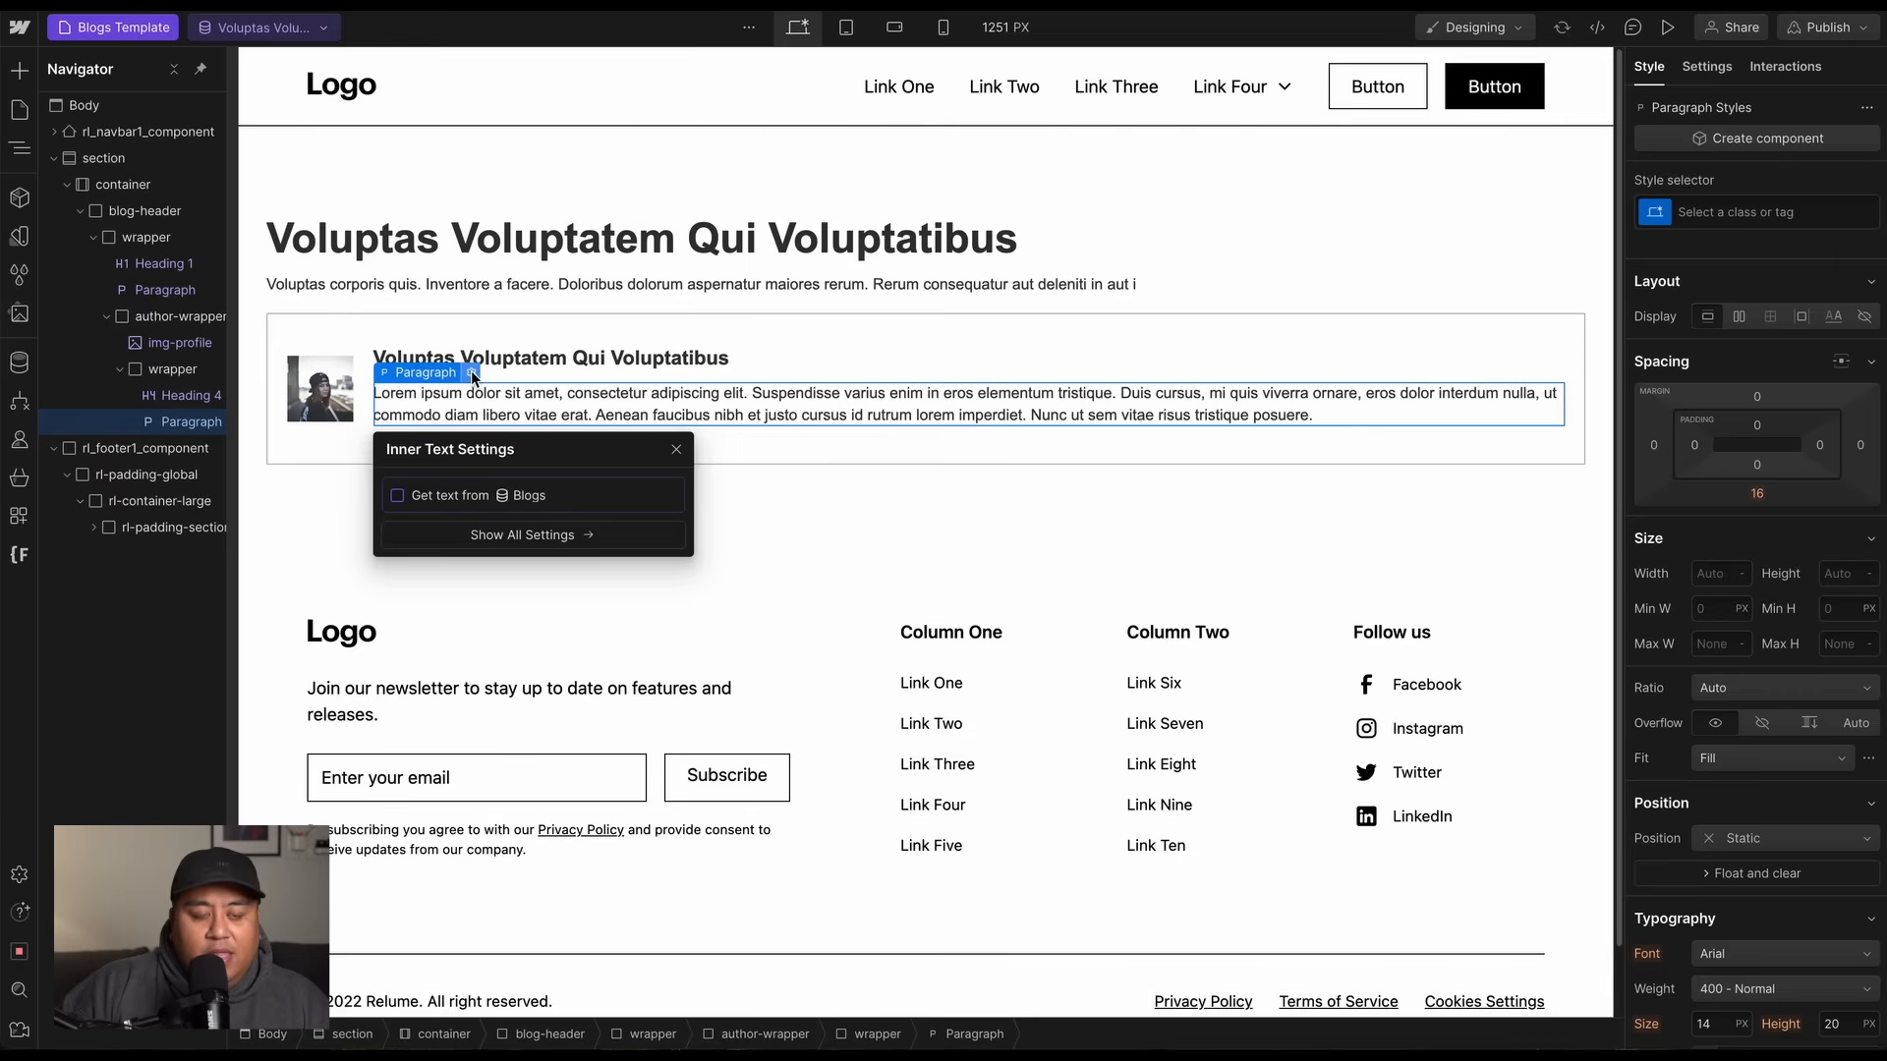
pyautogui.click(447, 497)
pyautogui.click(462, 520)
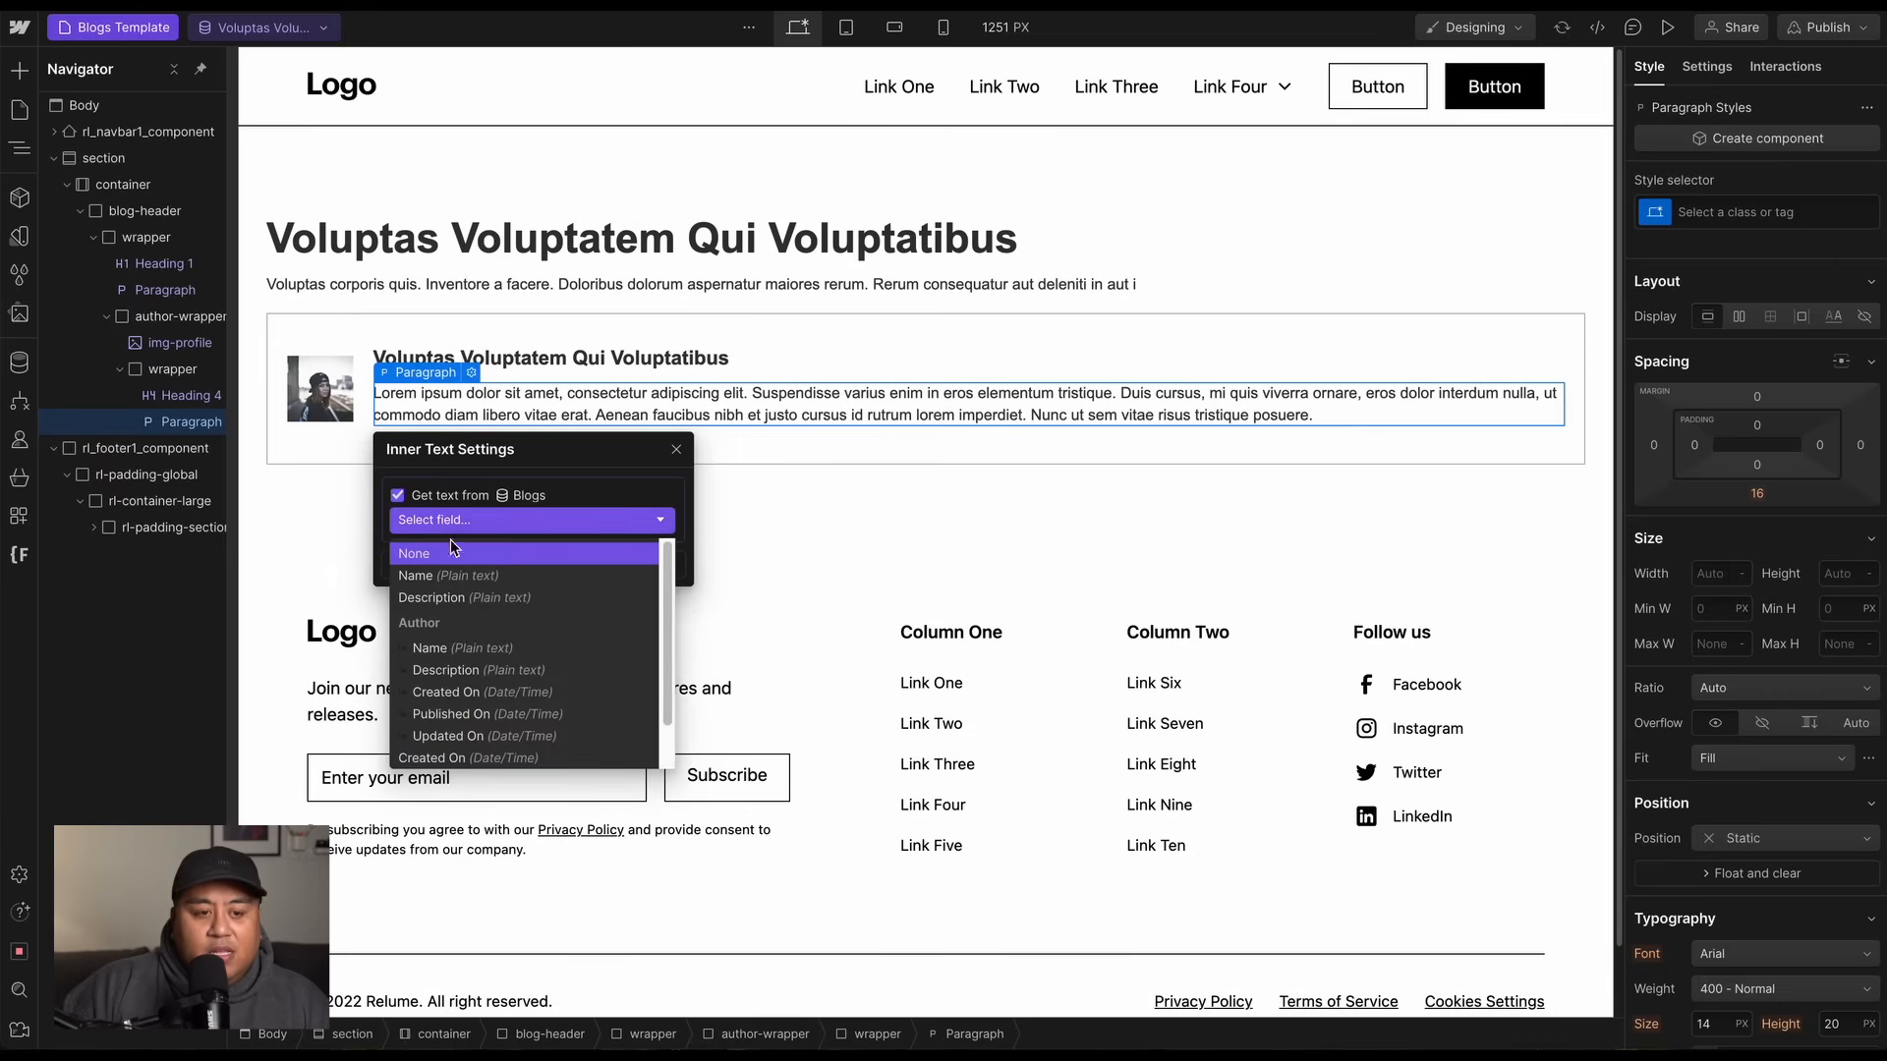
pyautogui.click(457, 670)
# Switch the author block heading's text source to the Author's Name field.
pyautogui.click(550, 360)
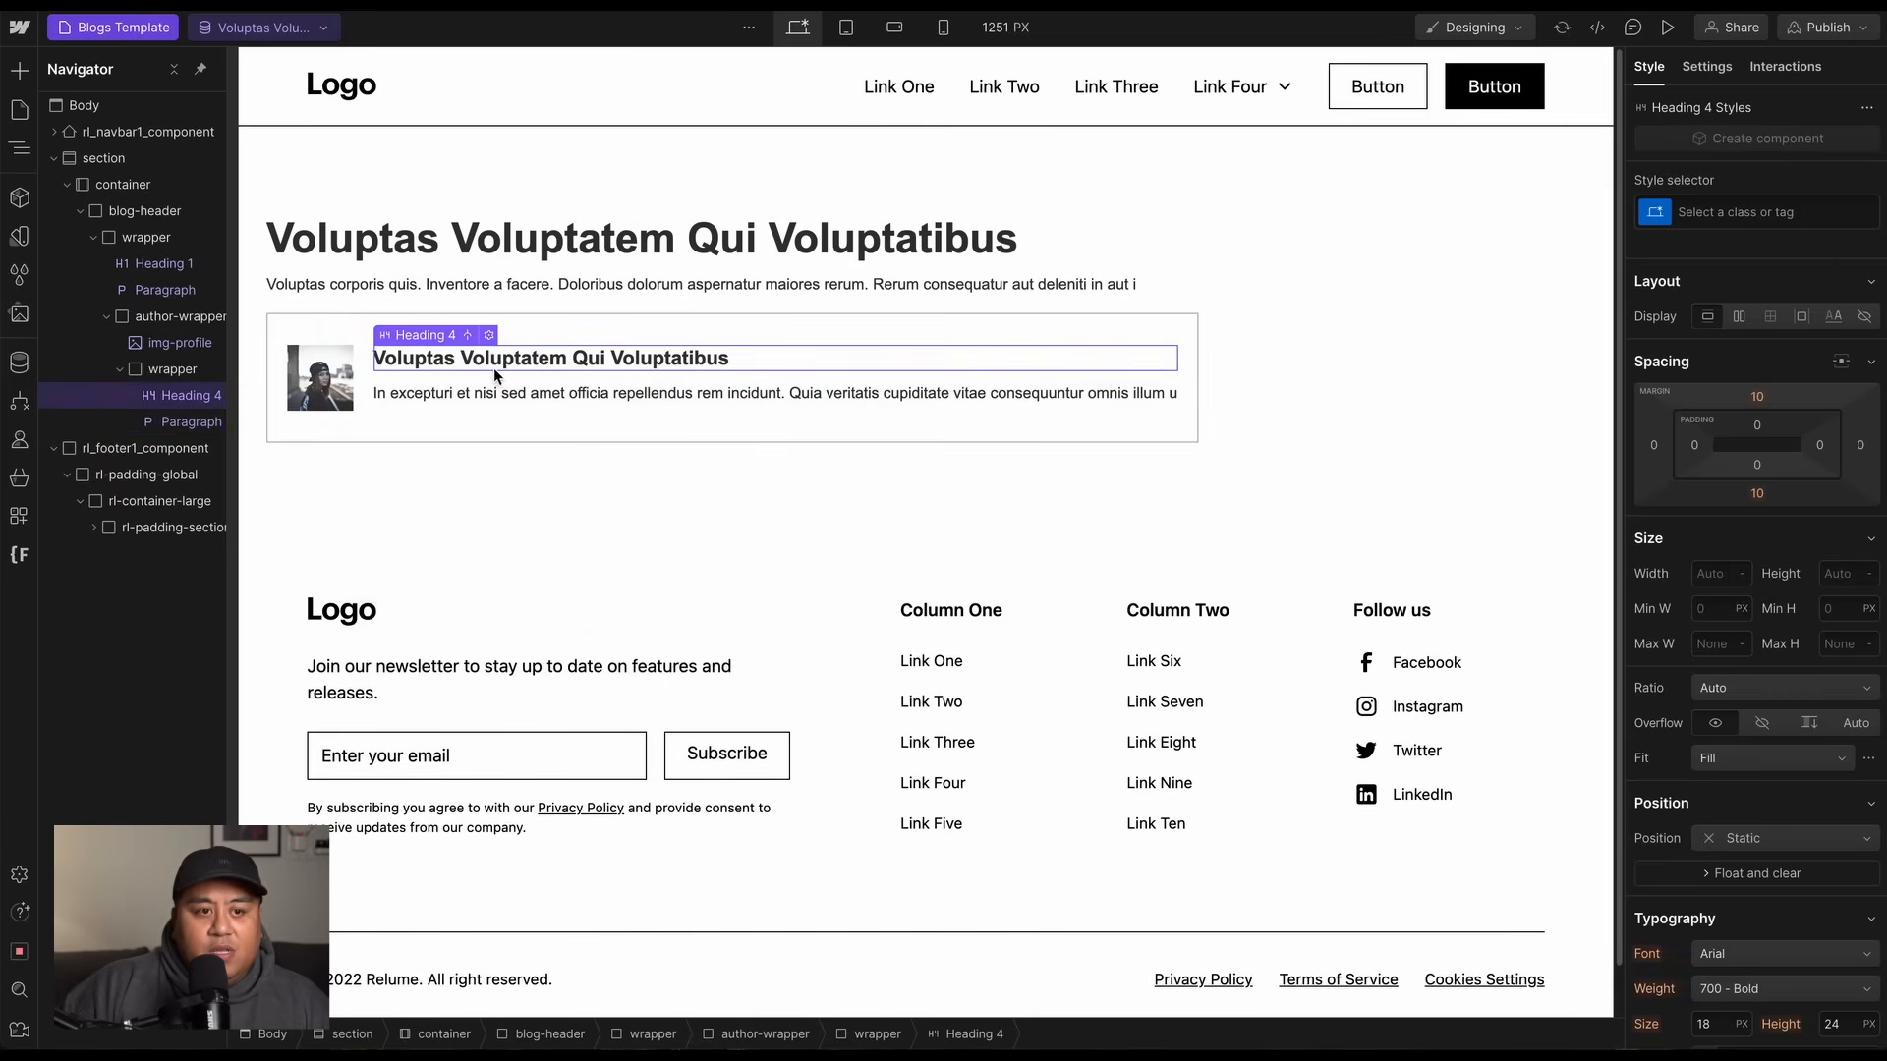
pyautogui.click(489, 336)
pyautogui.click(448, 503)
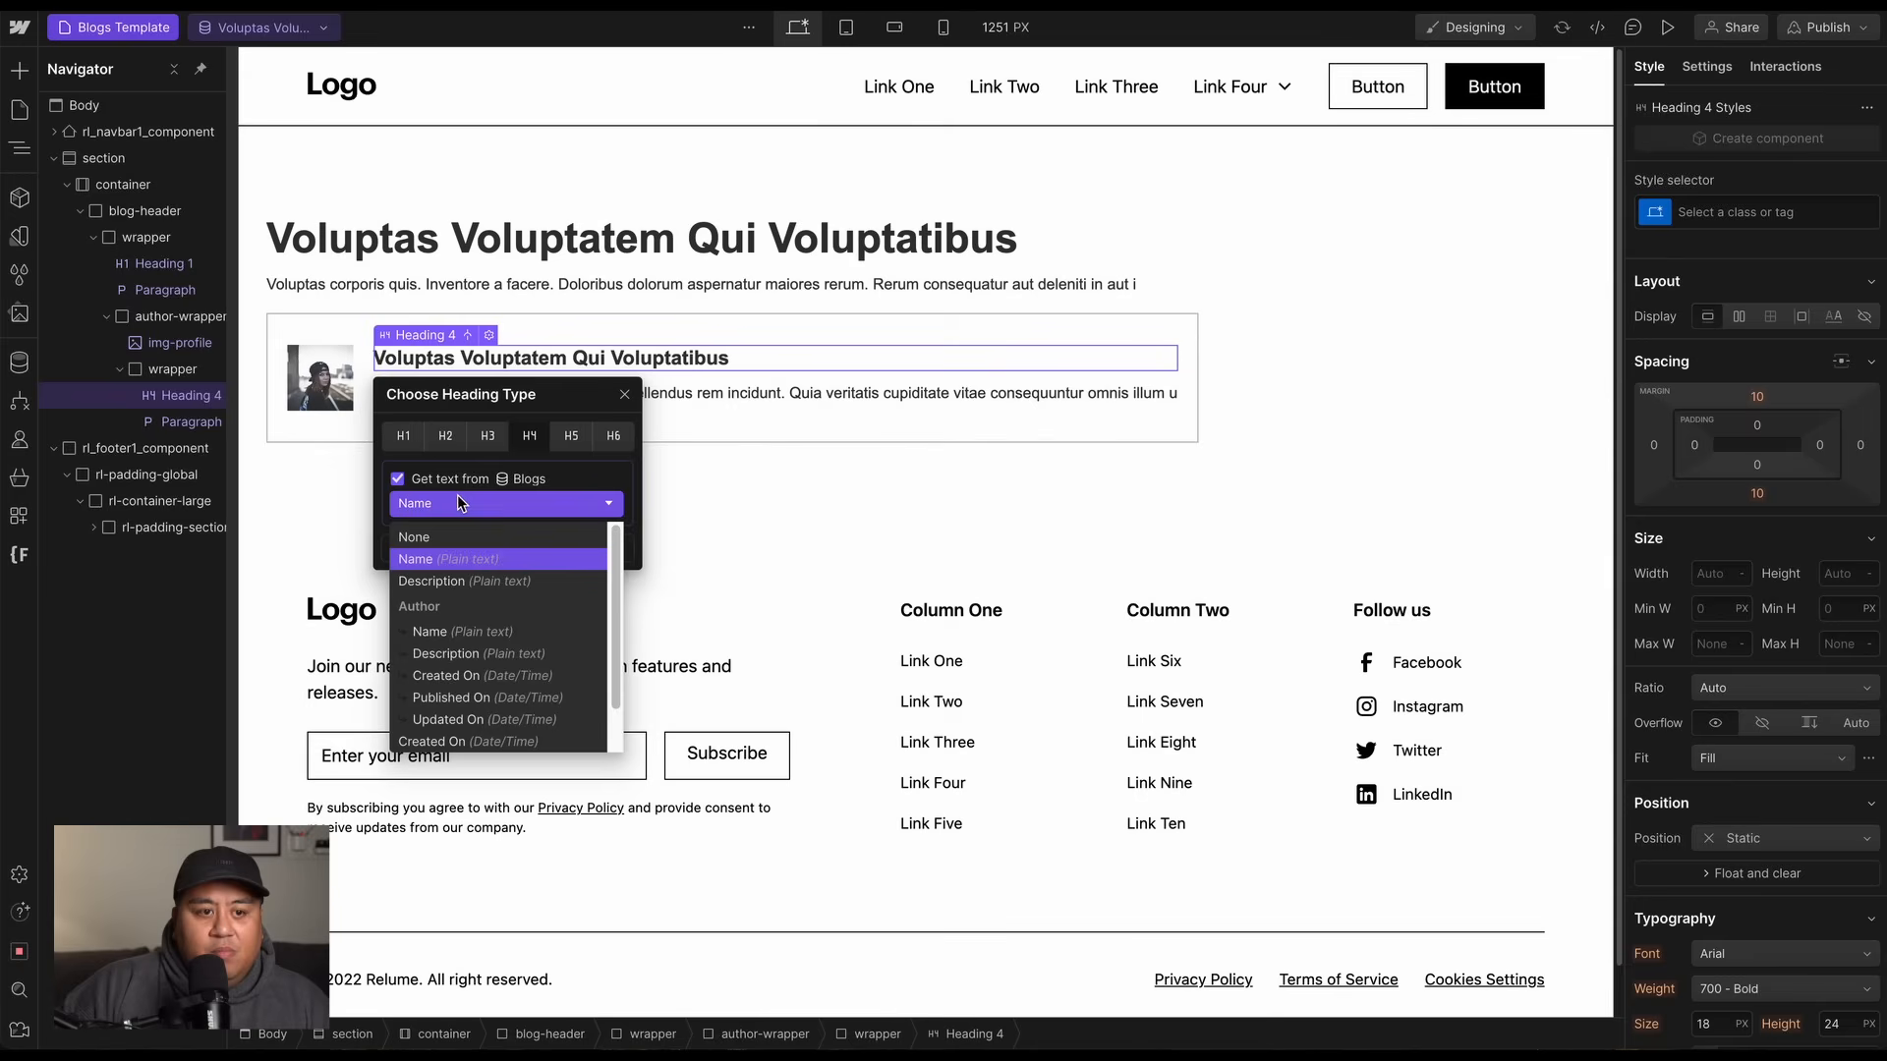
pyautogui.click(433, 631)
pyautogui.click(843, 432)
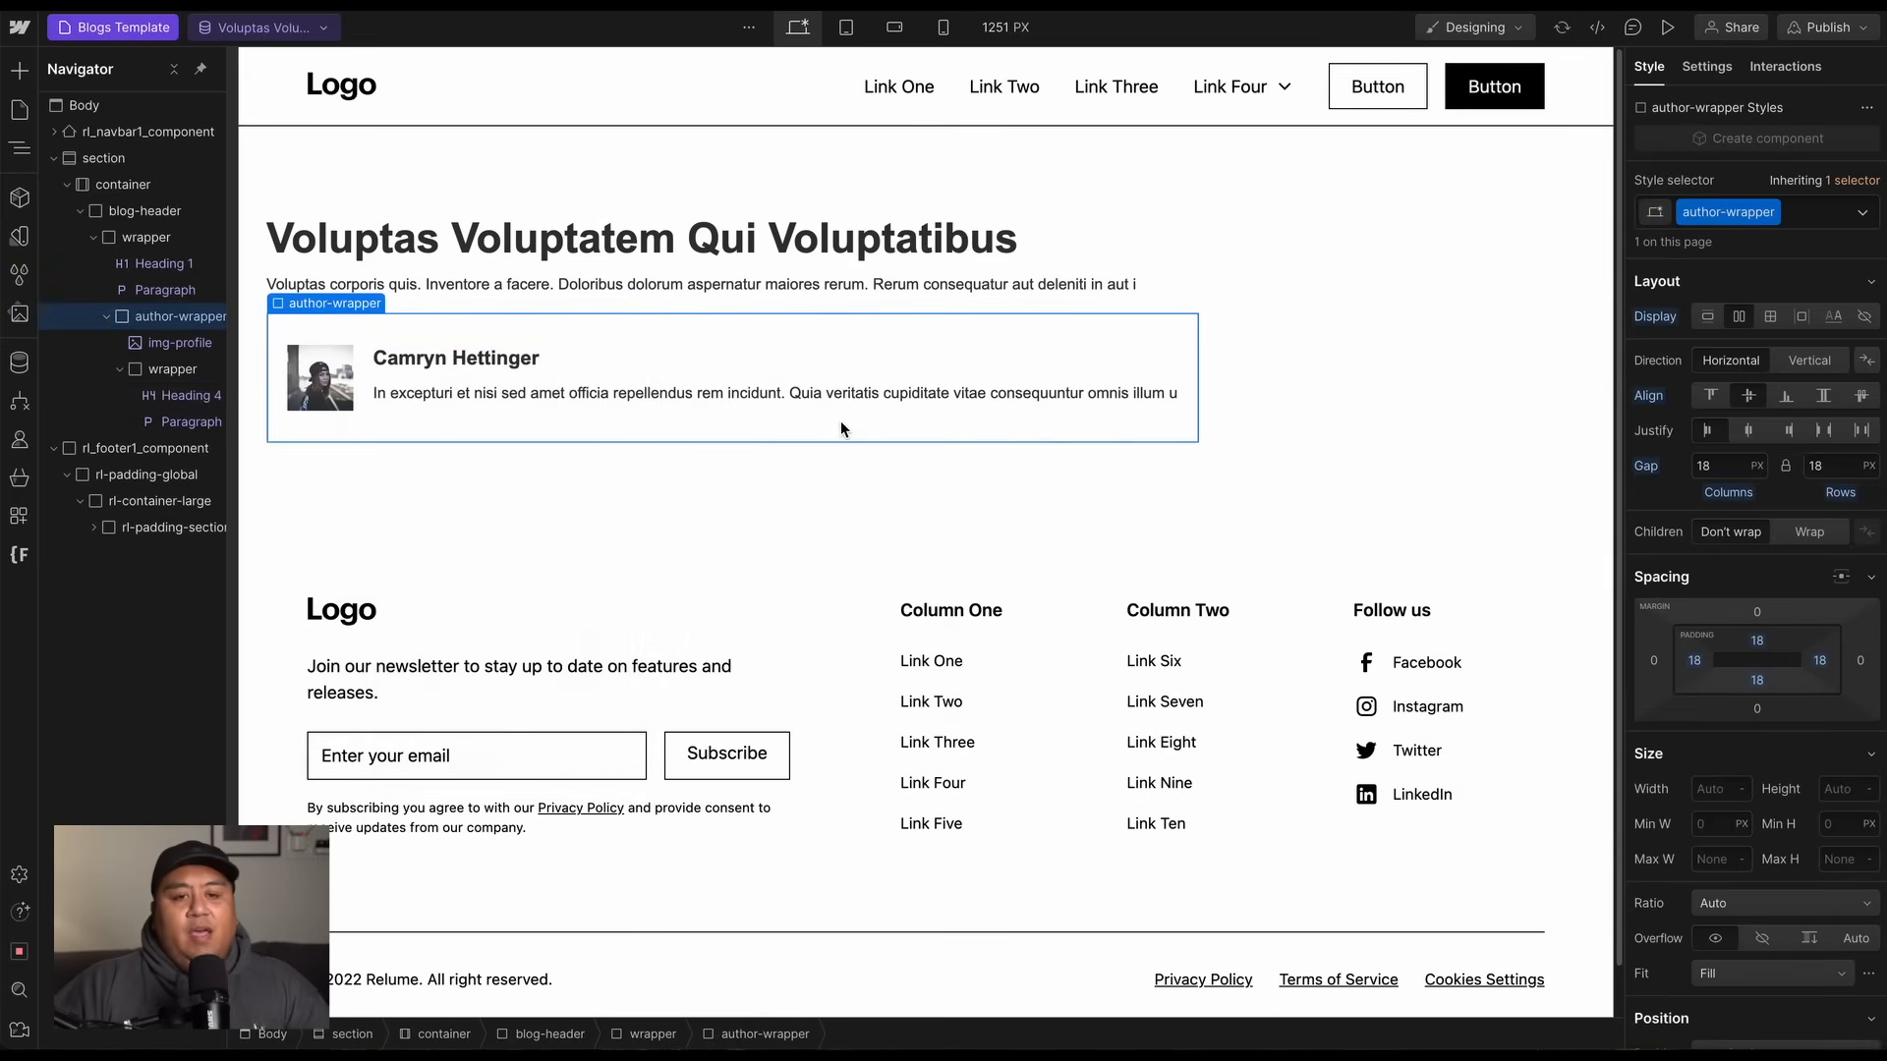
# Insert an image element inside blog-header, after the collapsed wrapper.
pyautogui.click(106, 316)
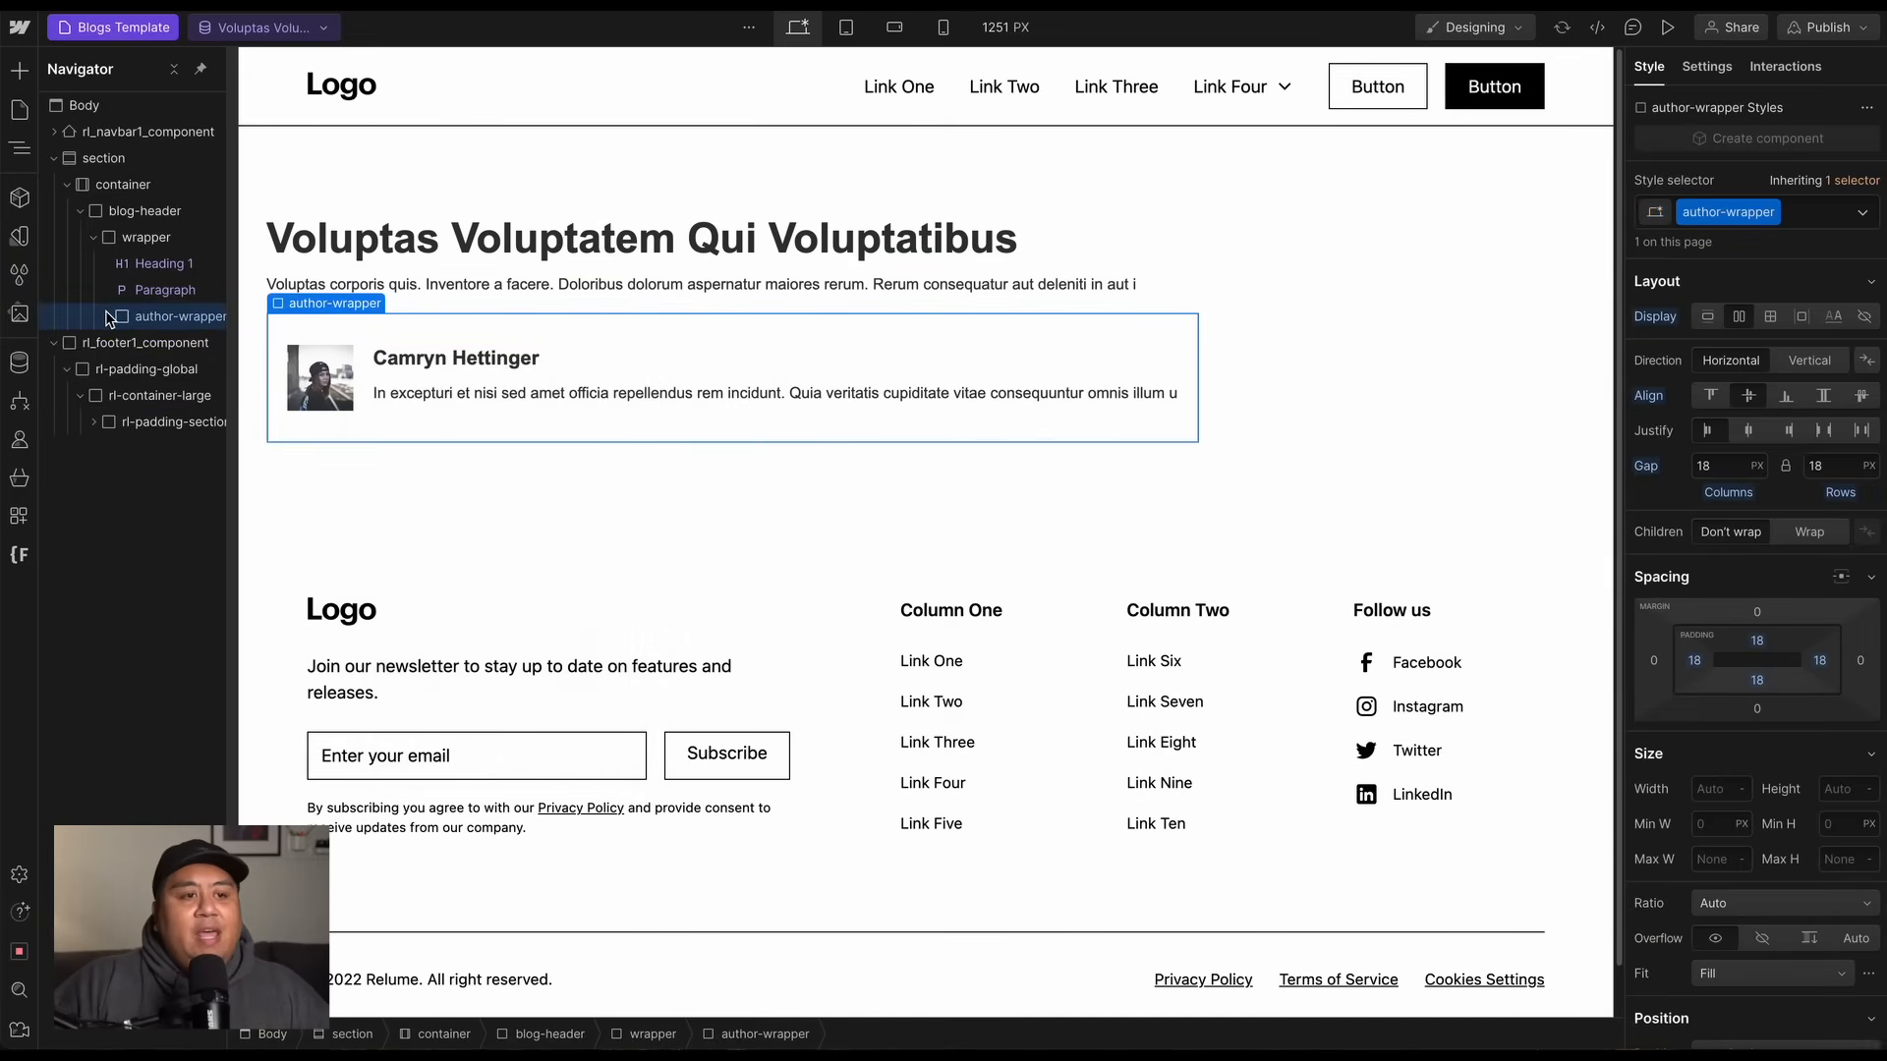
pyautogui.click(96, 238)
pyautogui.click(128, 211)
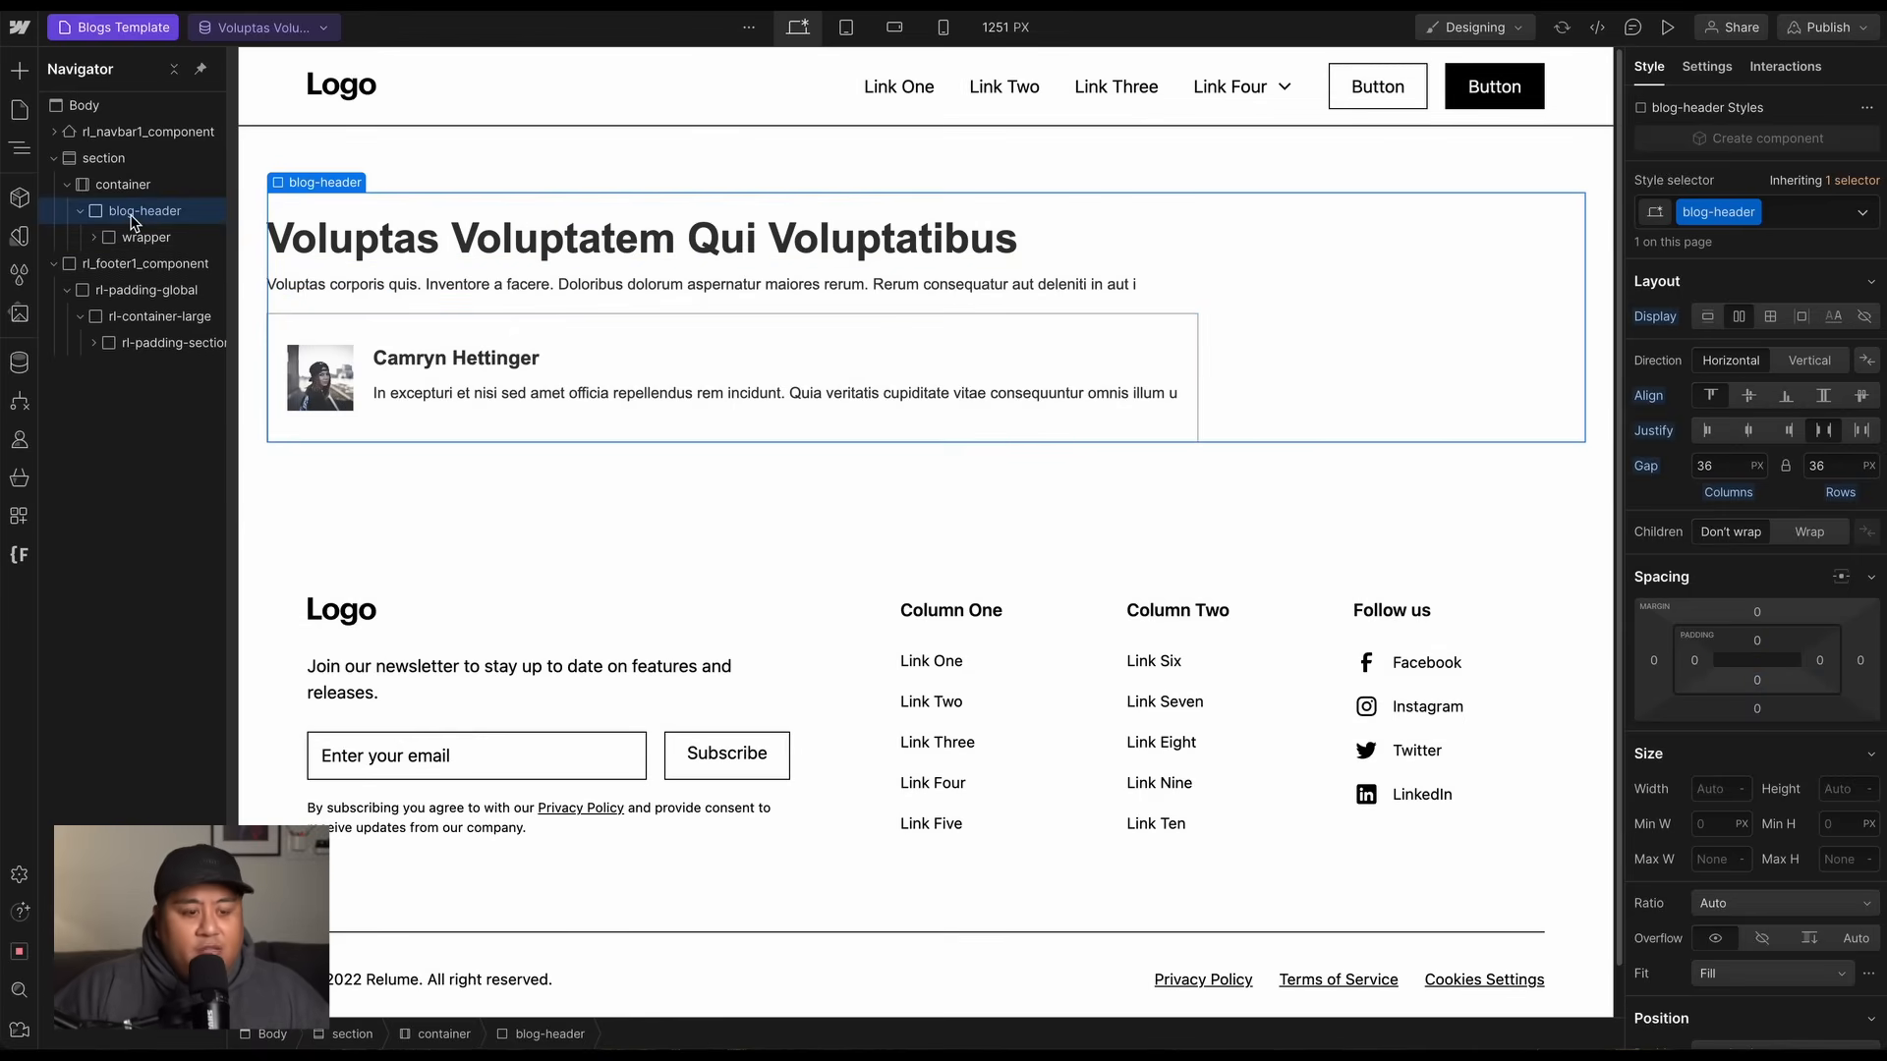
pyautogui.hotkey('ctrl', 'k')
pyautogui.write('img')
pyautogui.press('Return')
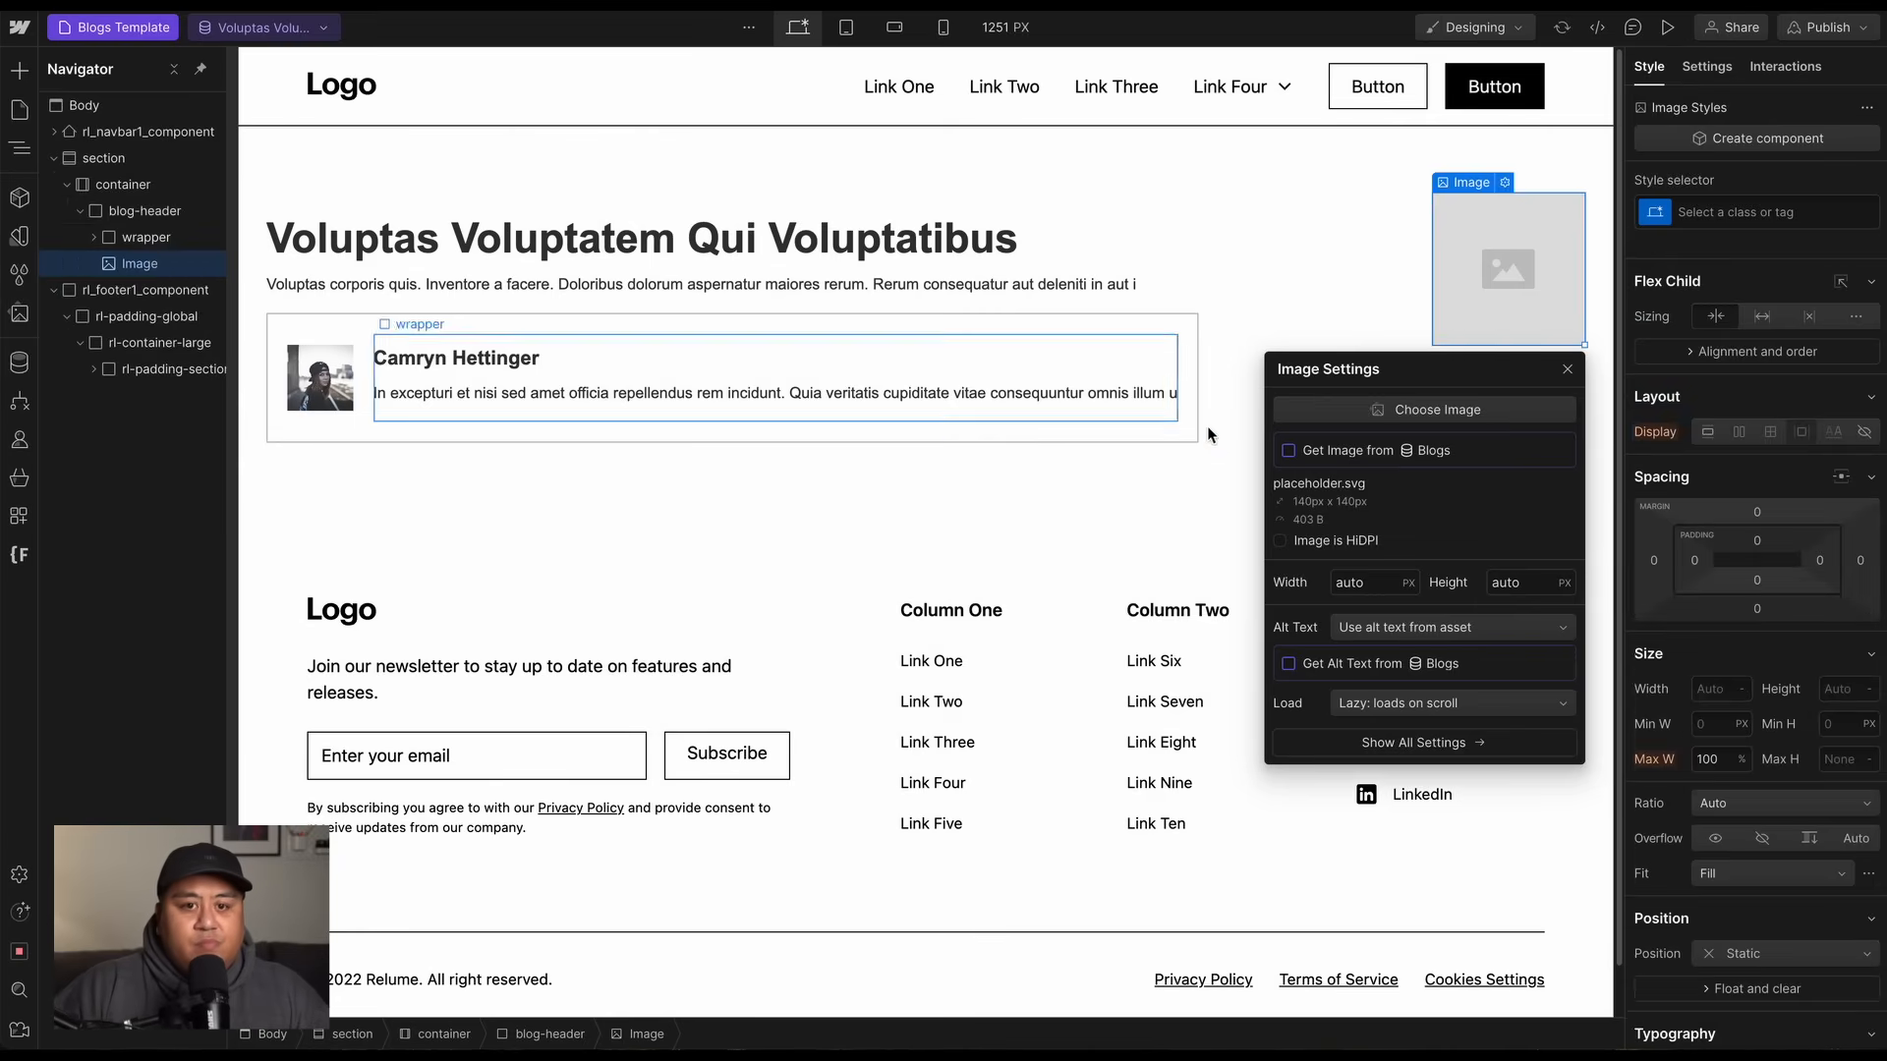
# Bind the new blog-header image to the Blogs Cover Image field.
pyautogui.click(1359, 422)
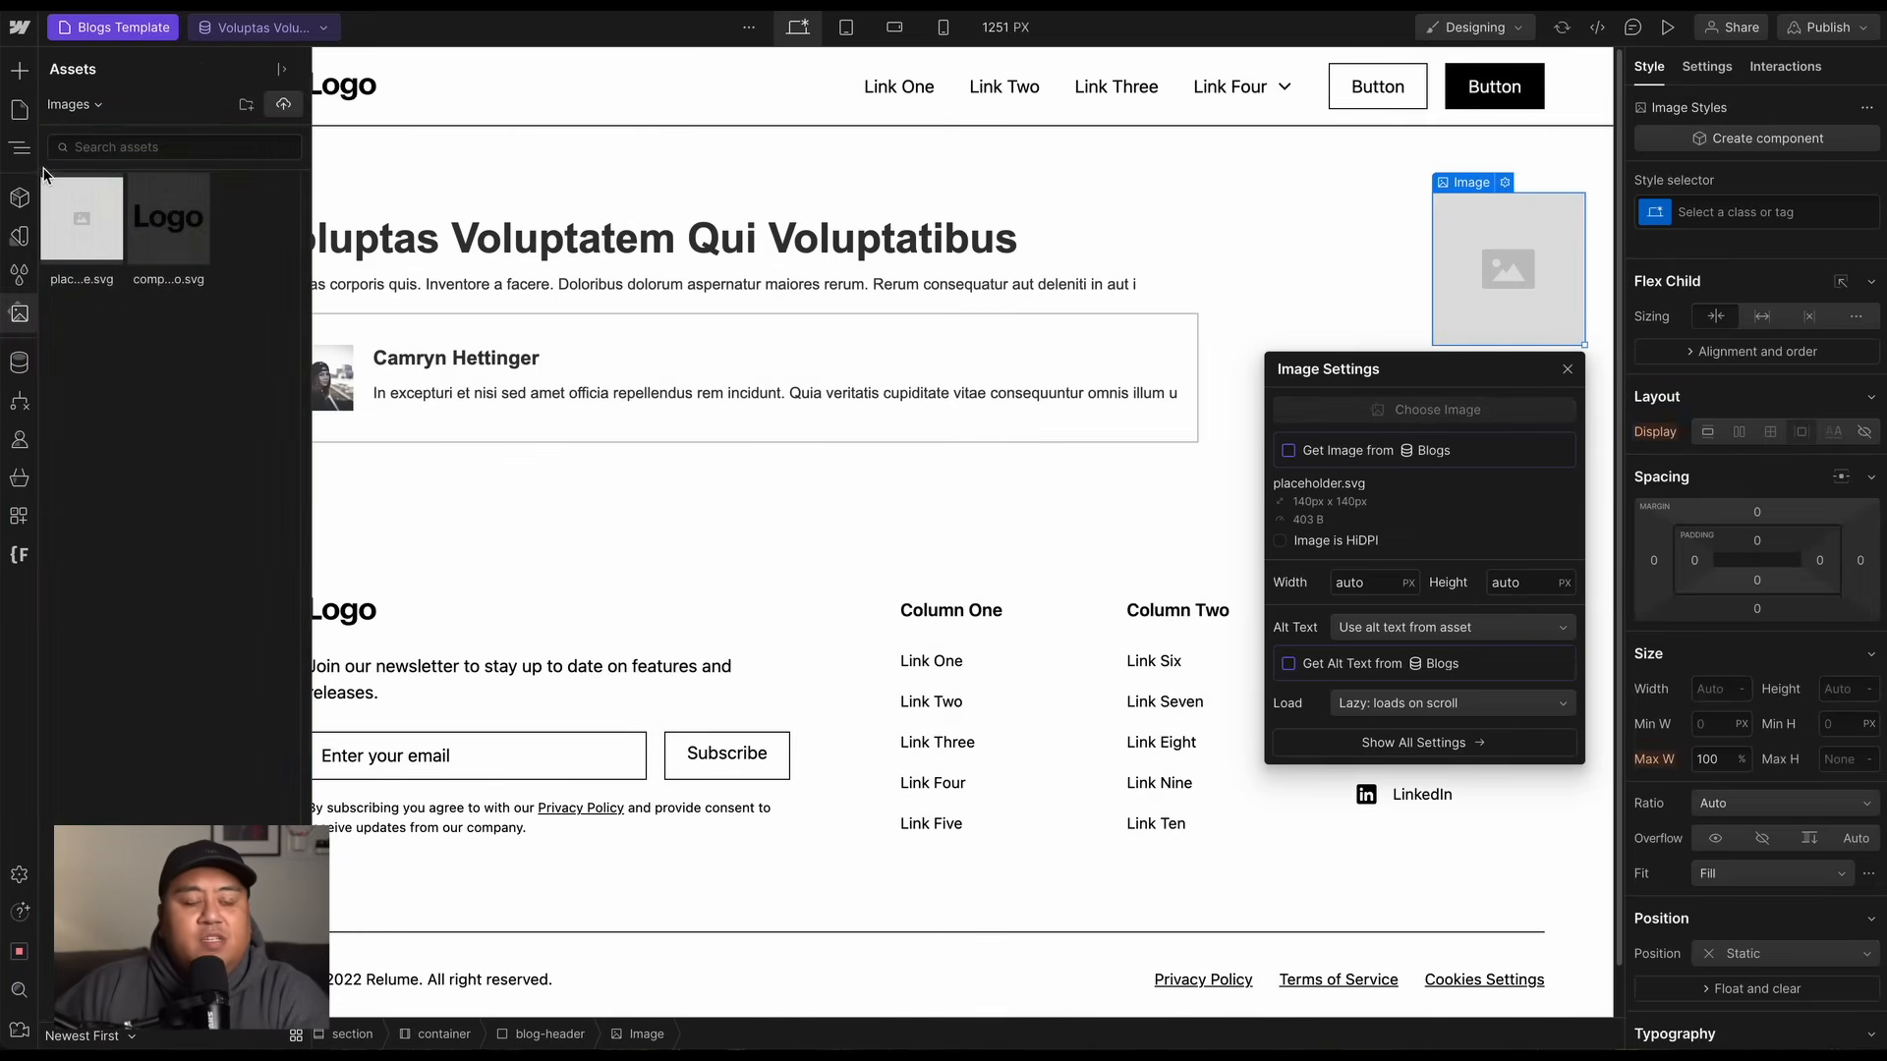
pyautogui.click(49, 181)
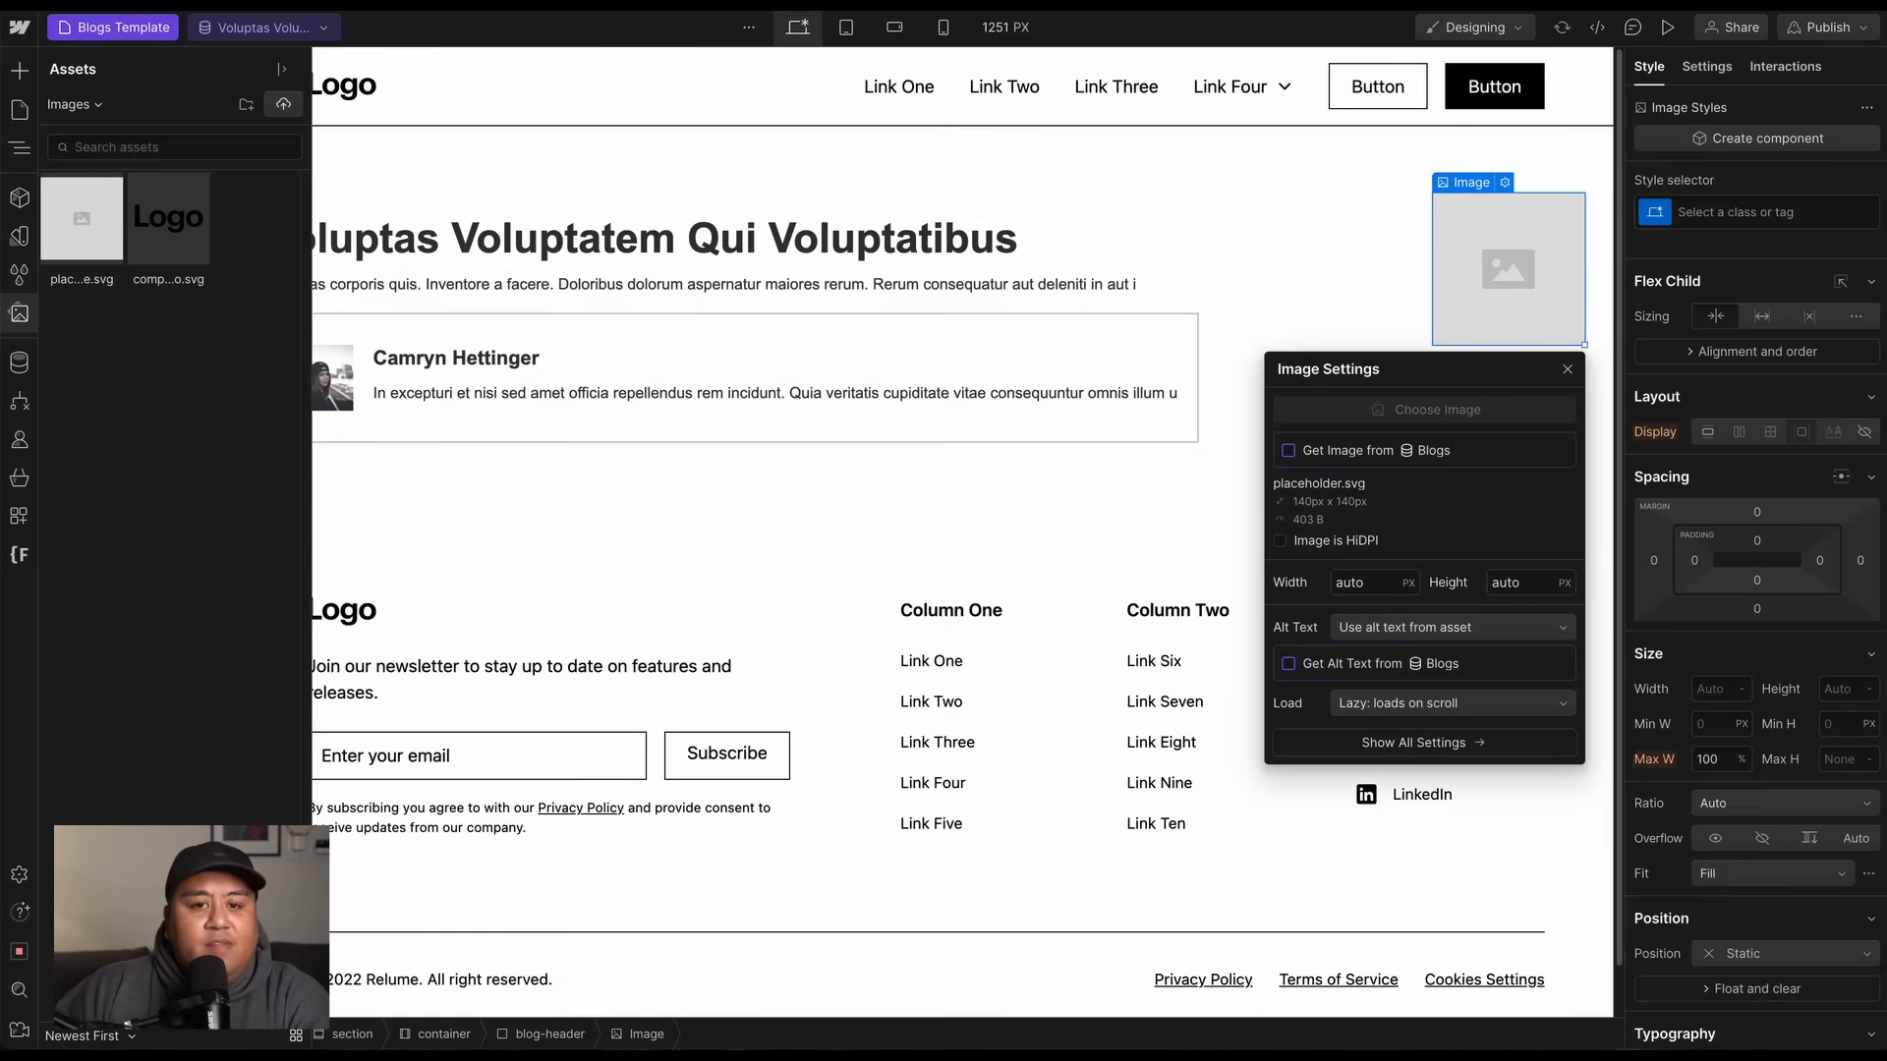
pyautogui.click(1325, 454)
pyautogui.click(1347, 477)
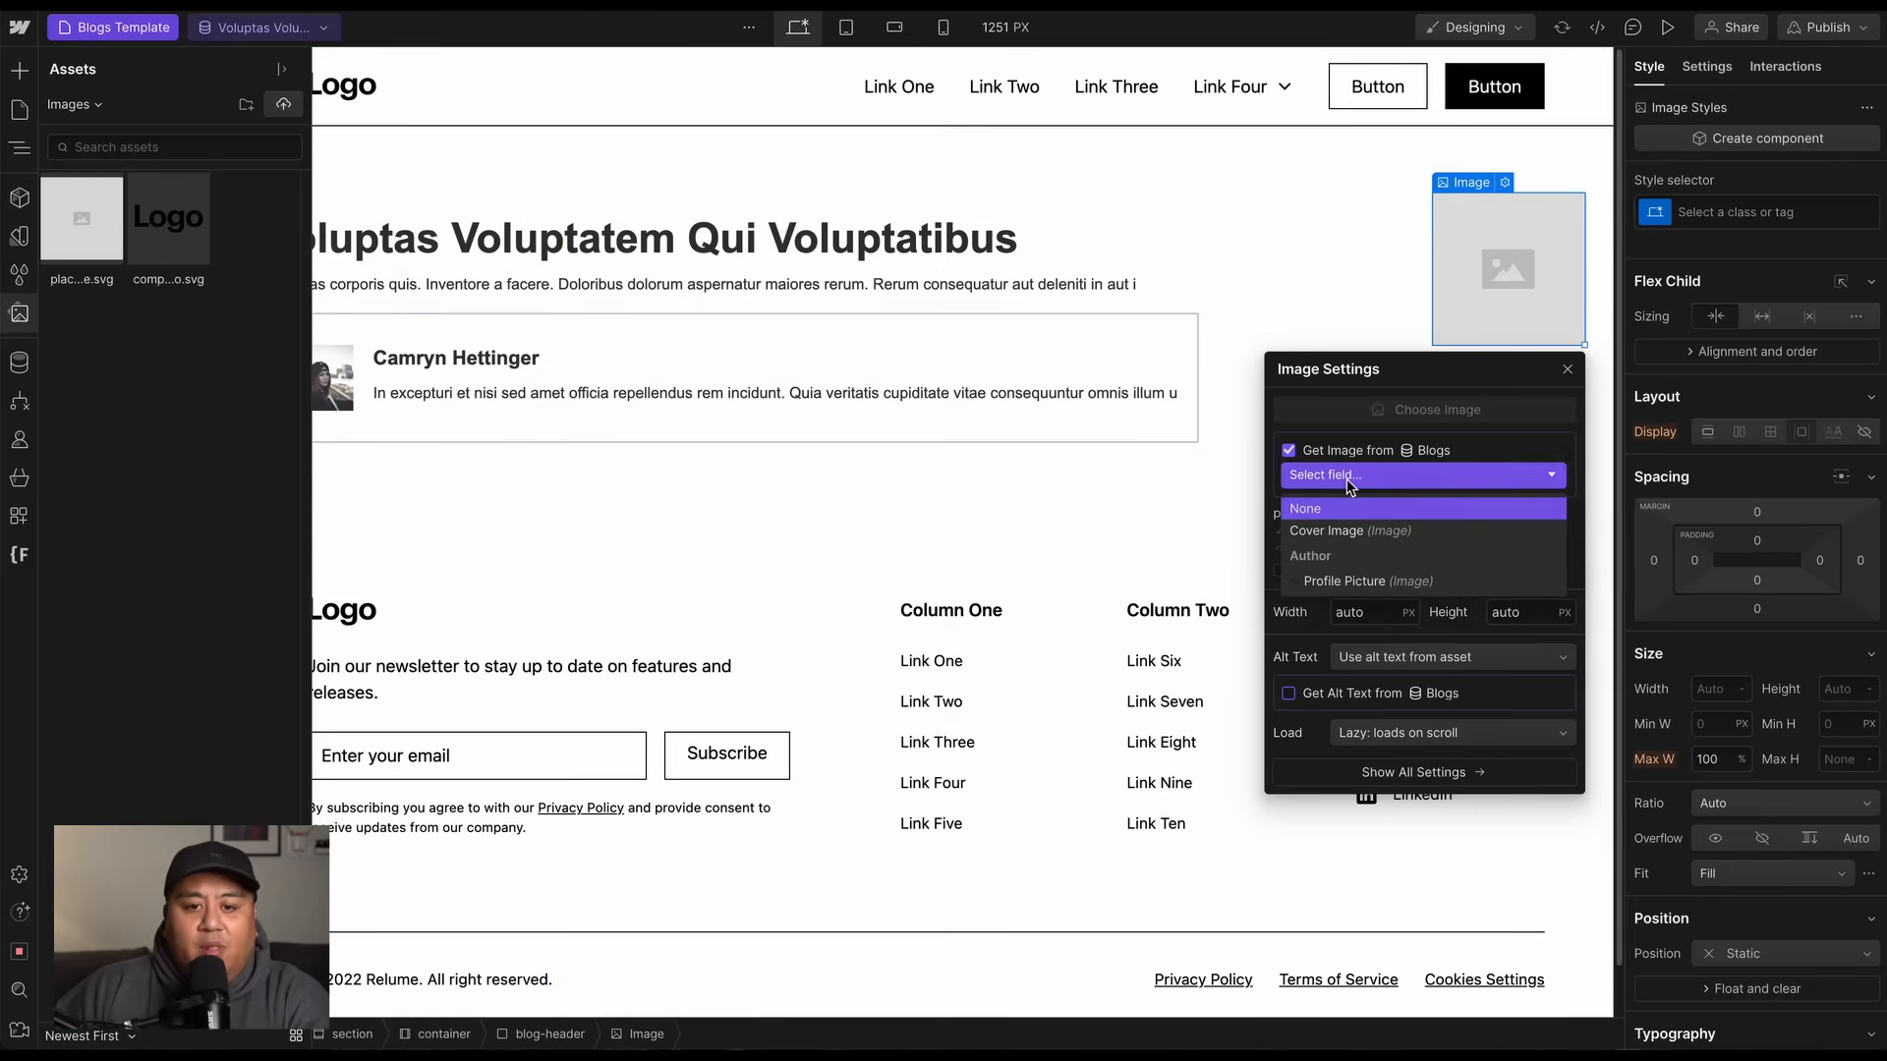
pyautogui.click(1349, 538)
pyautogui.click(849, 646)
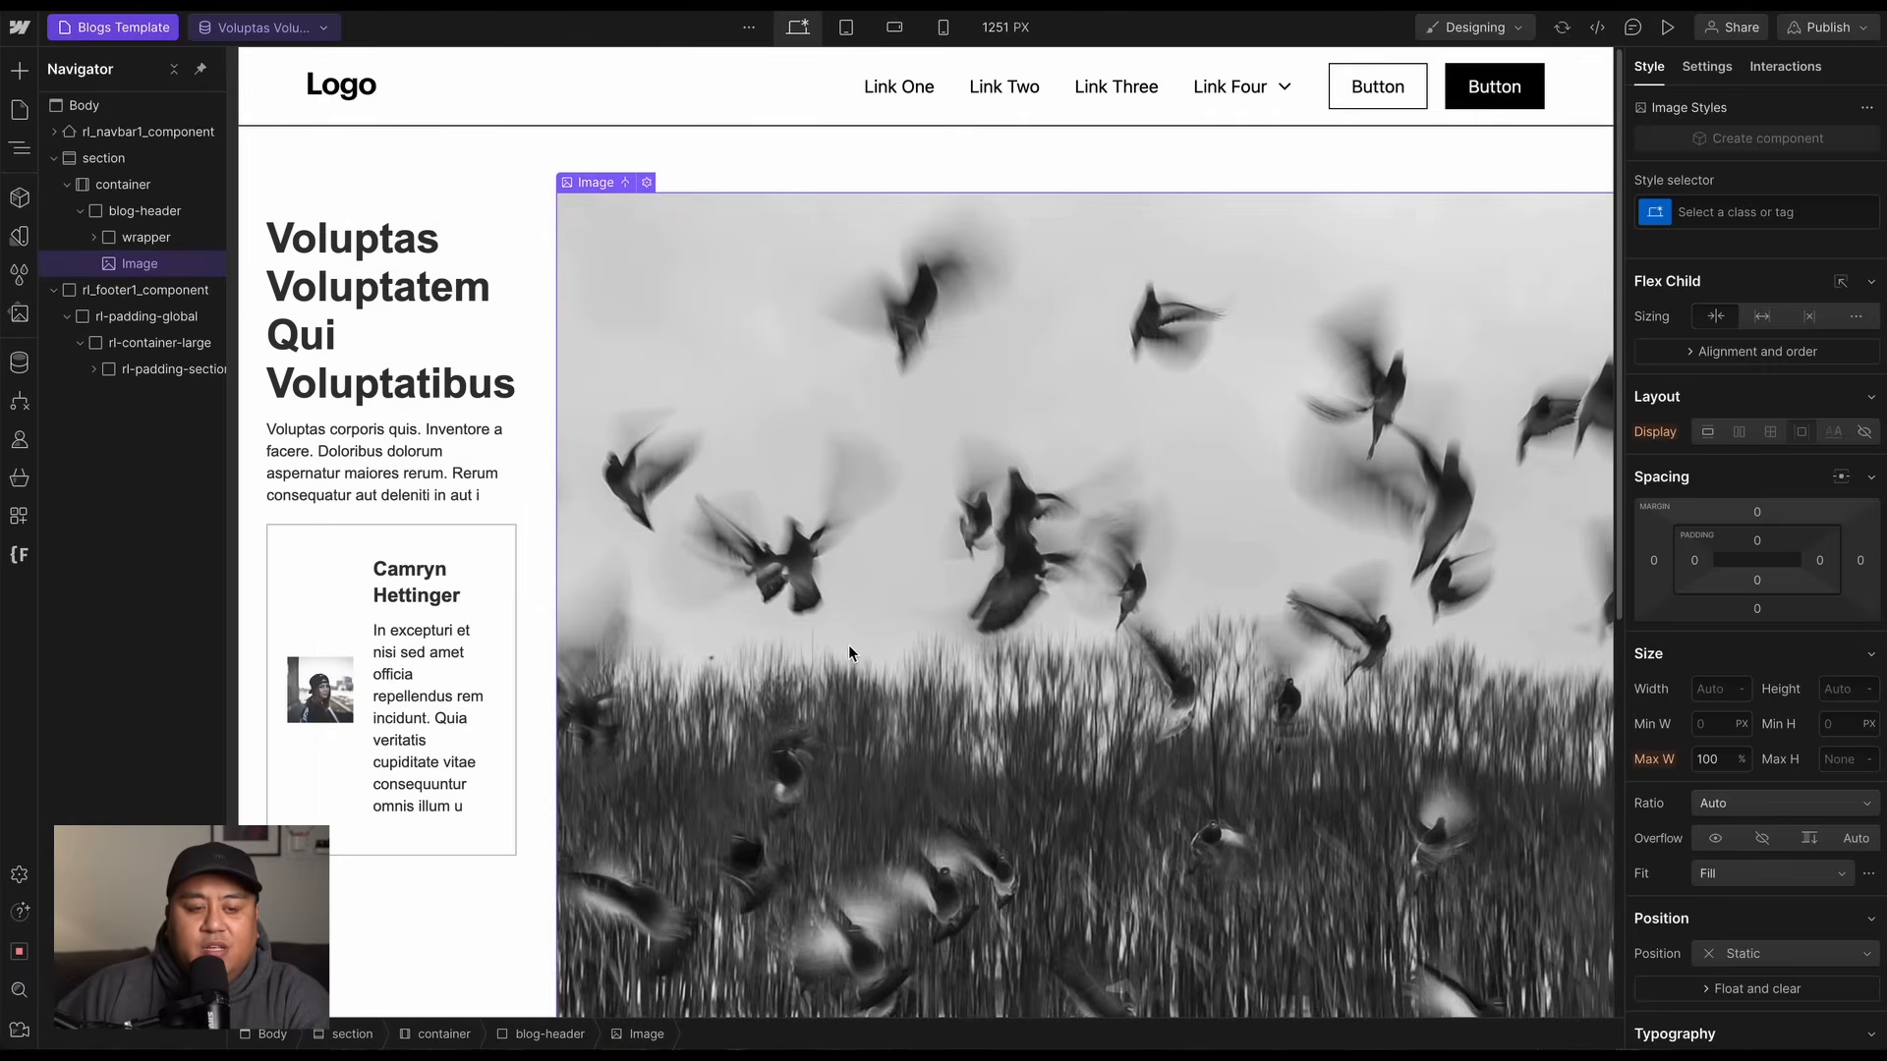
# Give the cover image a new class named blog-cover.
pyautogui.hotkey('ctrl', 'Return')
pyautogui.write('blo')
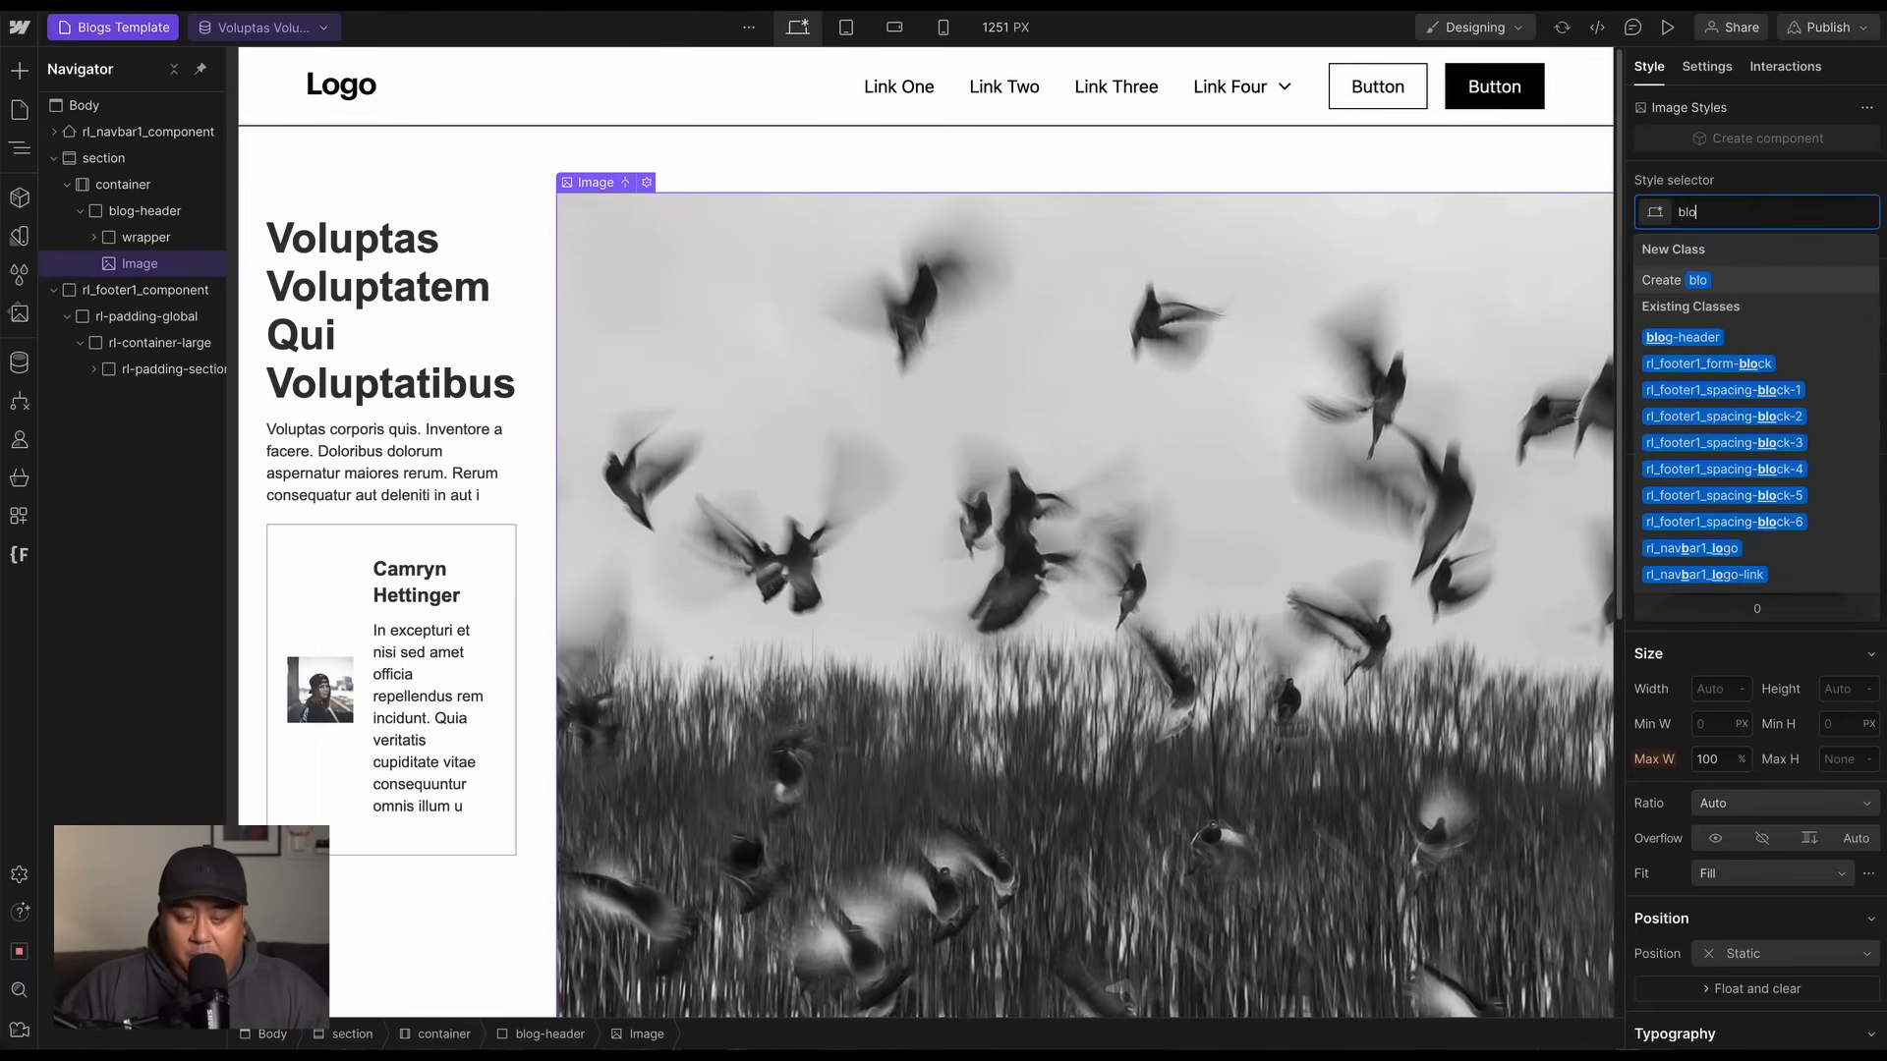
pyautogui.write('g-cover')
pyautogui.press('Return')
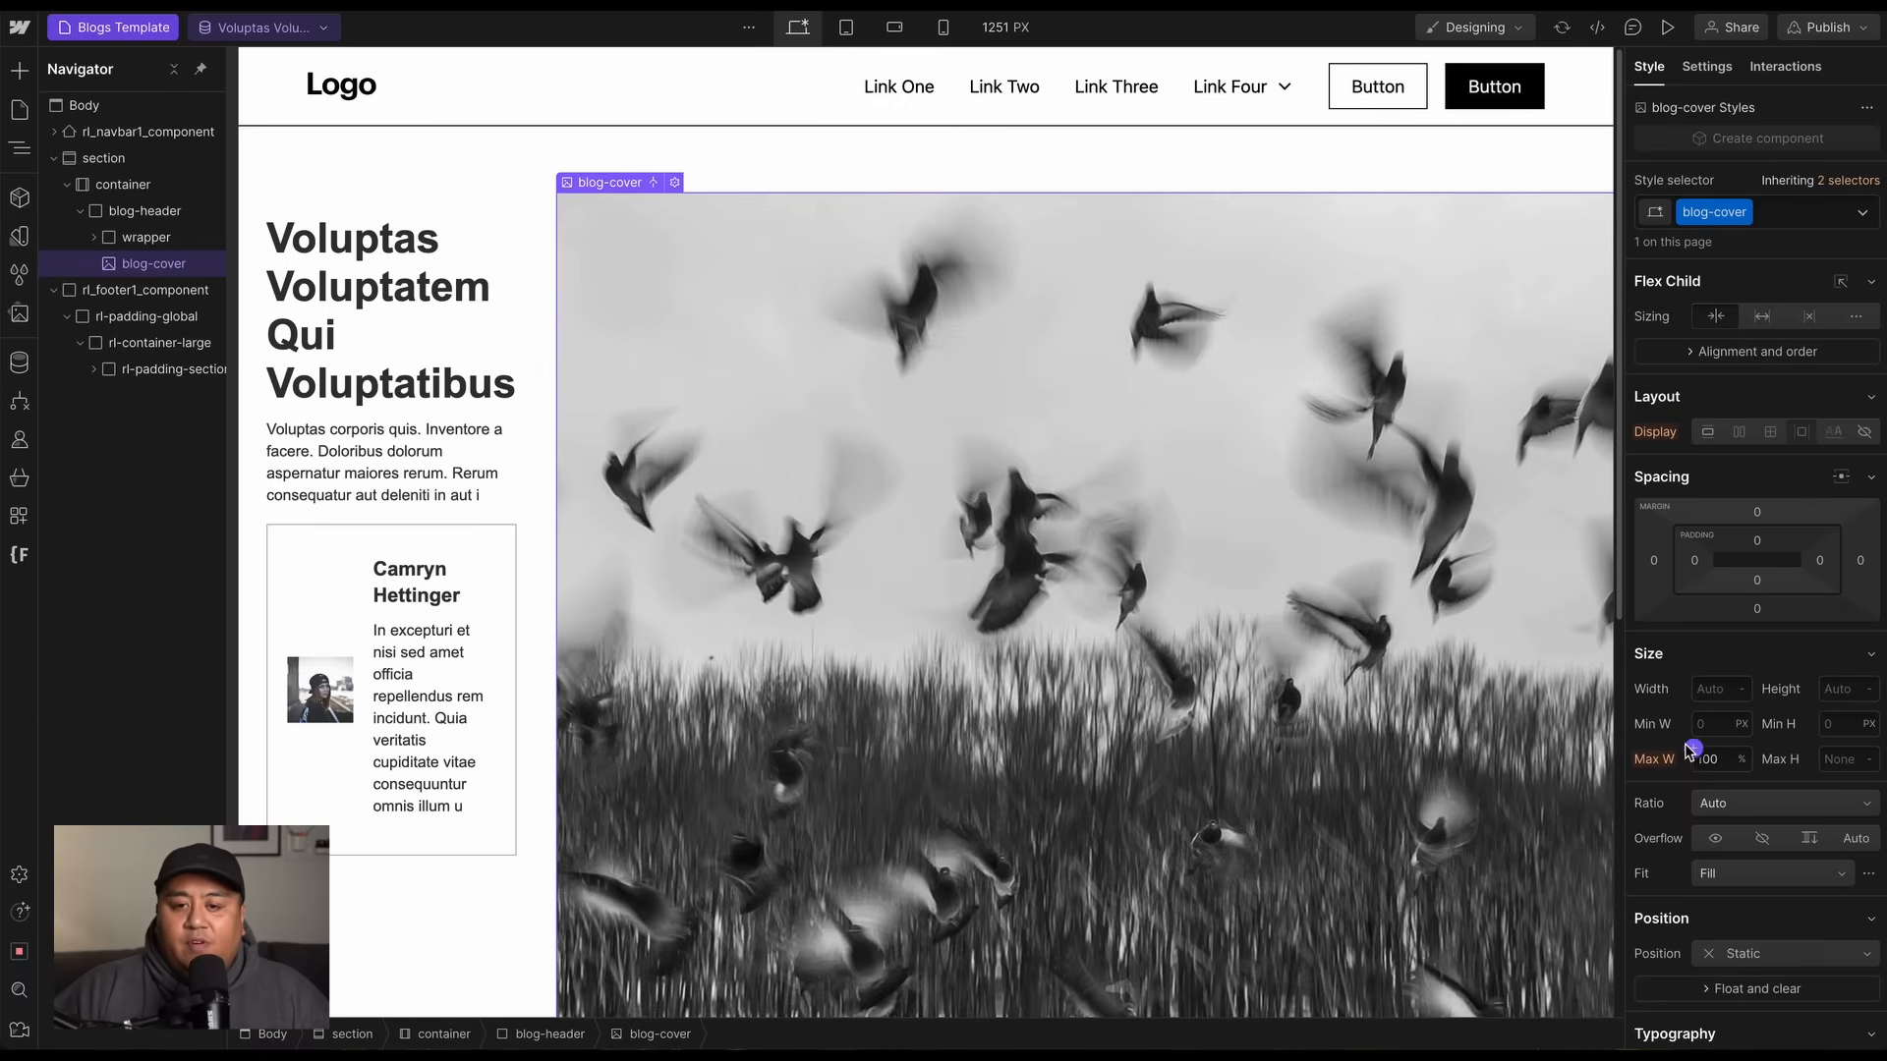
# Set the blog-cover image's width to 600 px.
pyautogui.click(1704, 691)
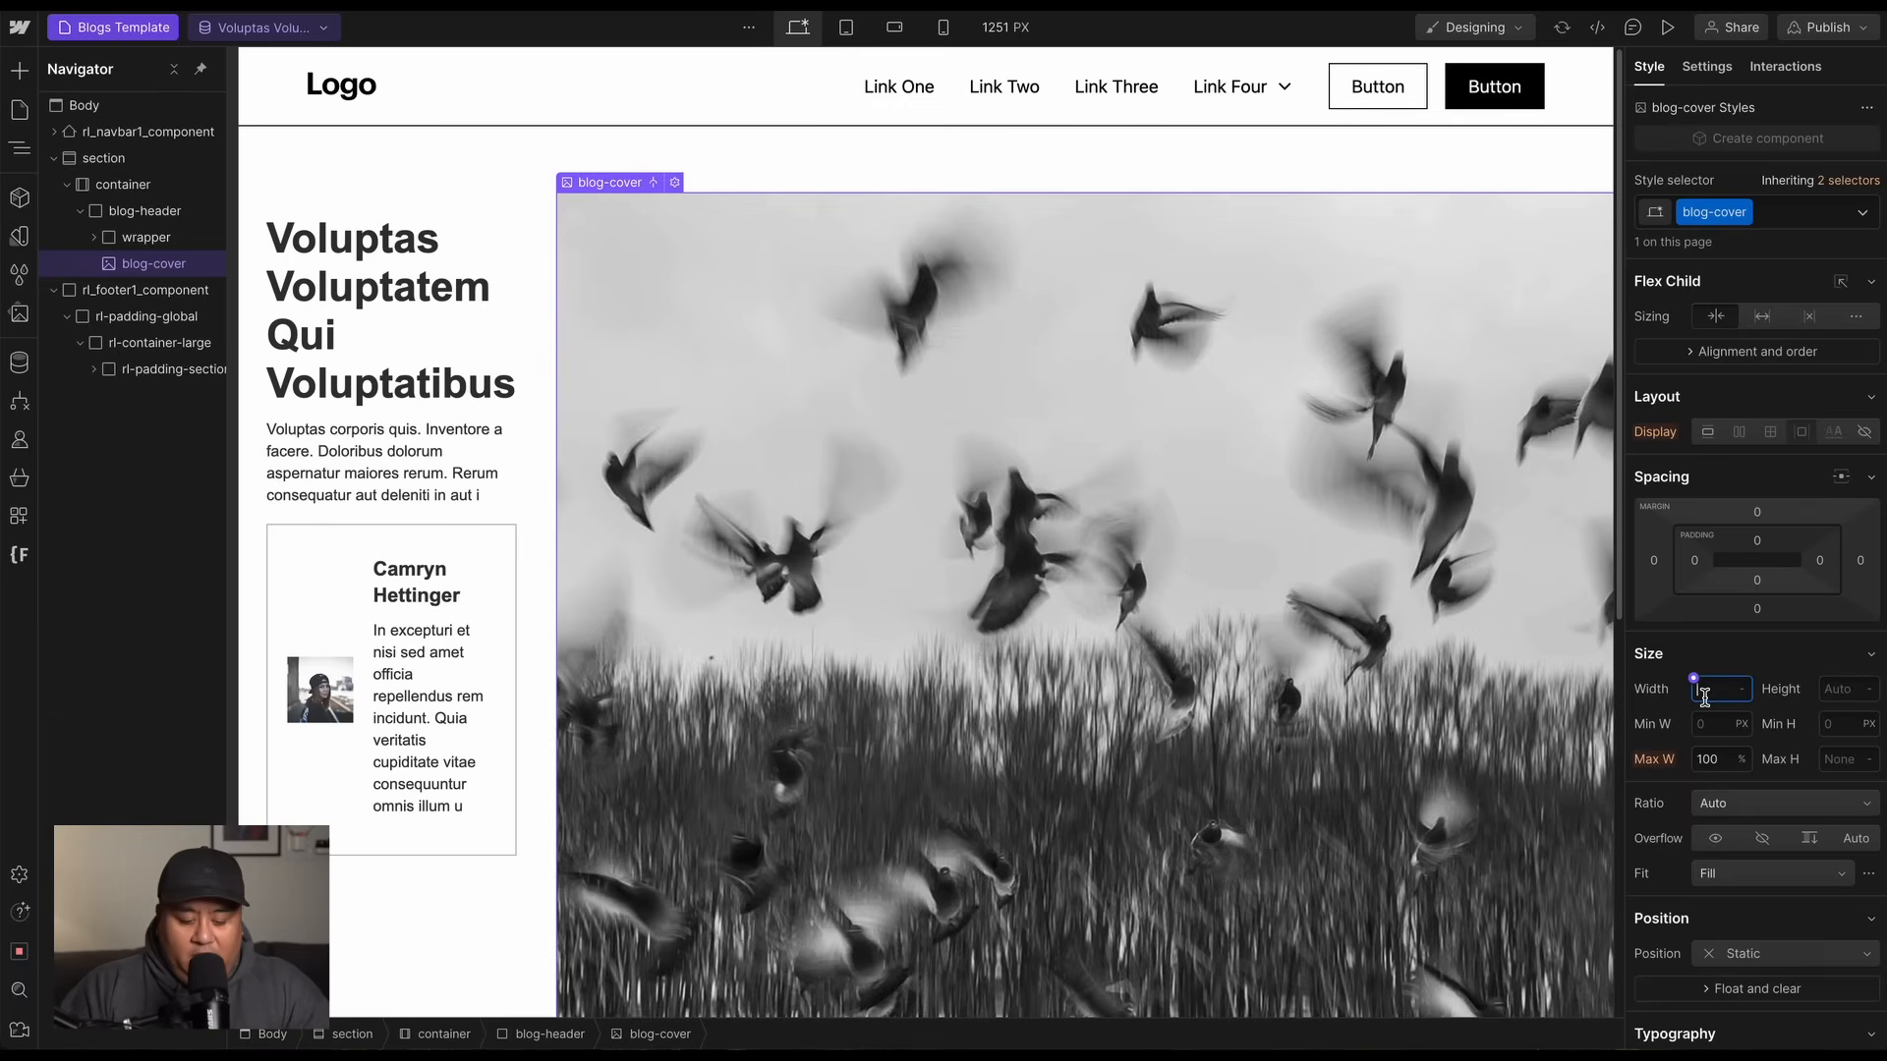
pyautogui.write('240px')
pyautogui.press('Return')
pyautogui.click(1726, 696)
pyautogui.write('600p')
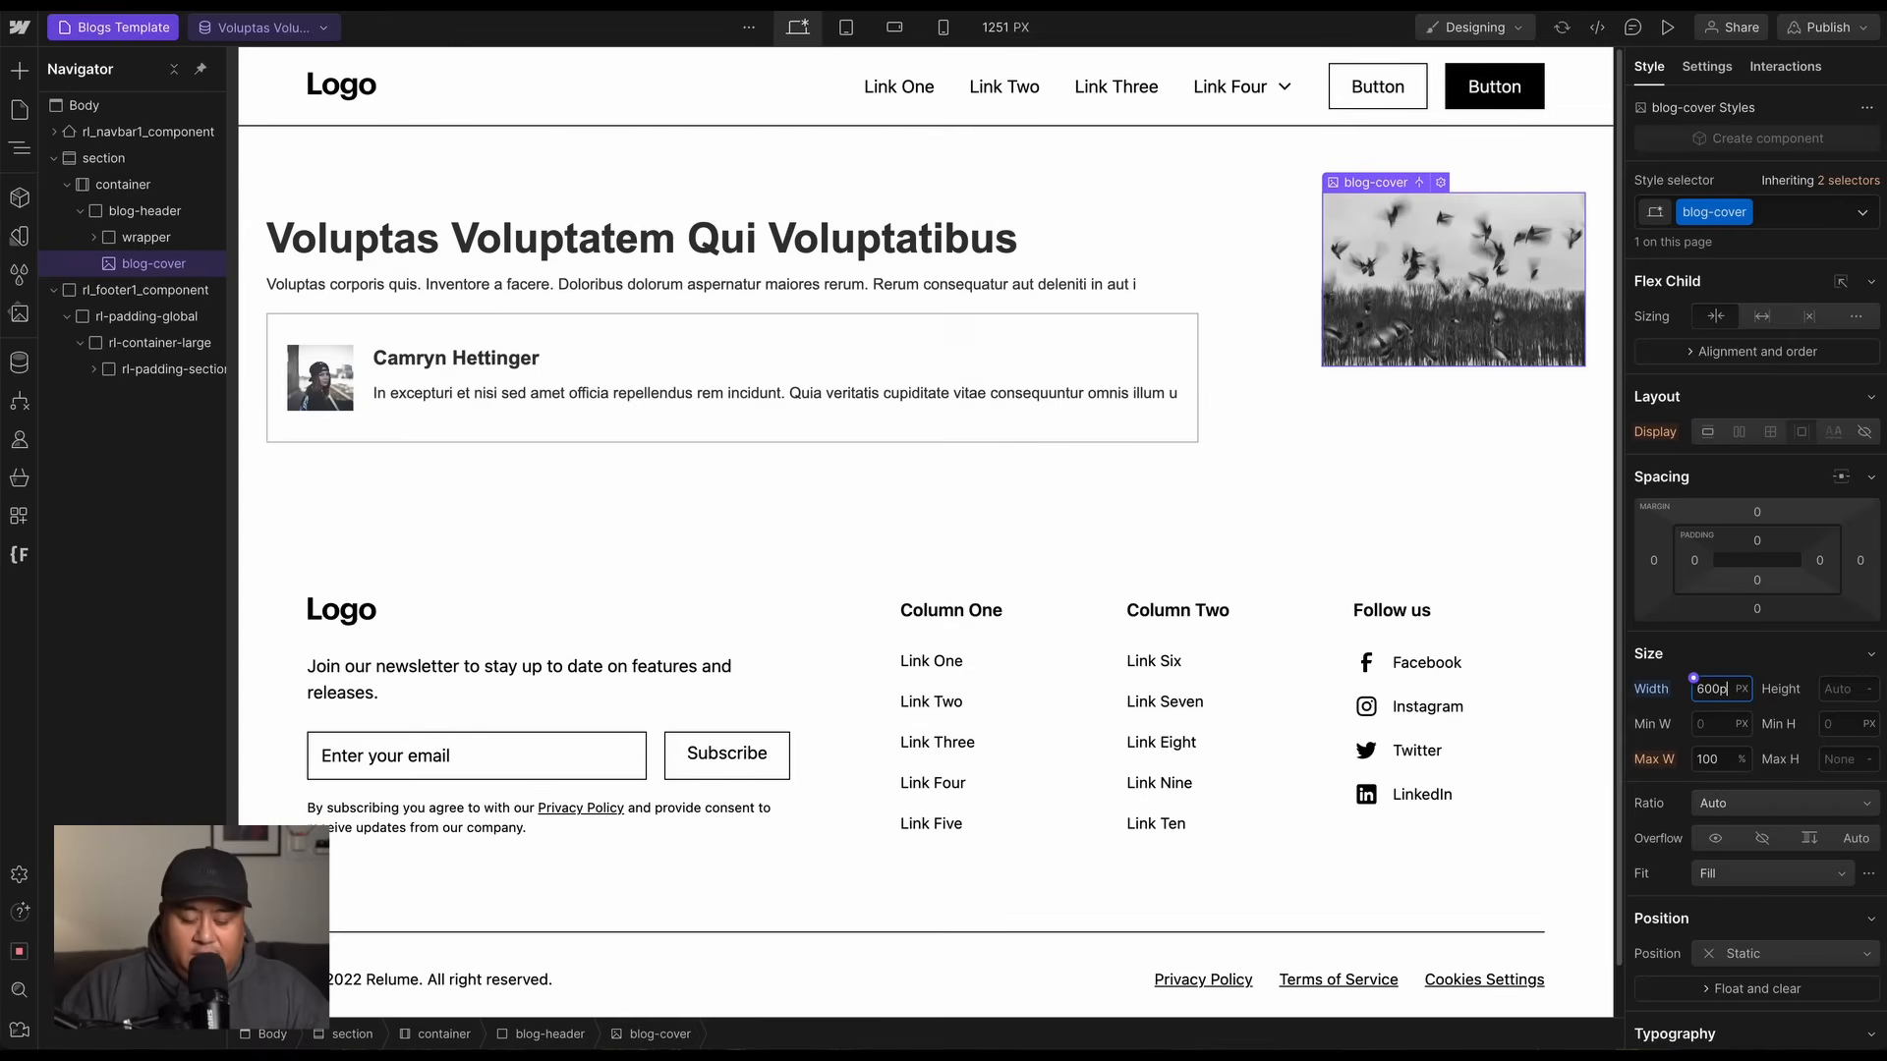
pyautogui.press('Return')
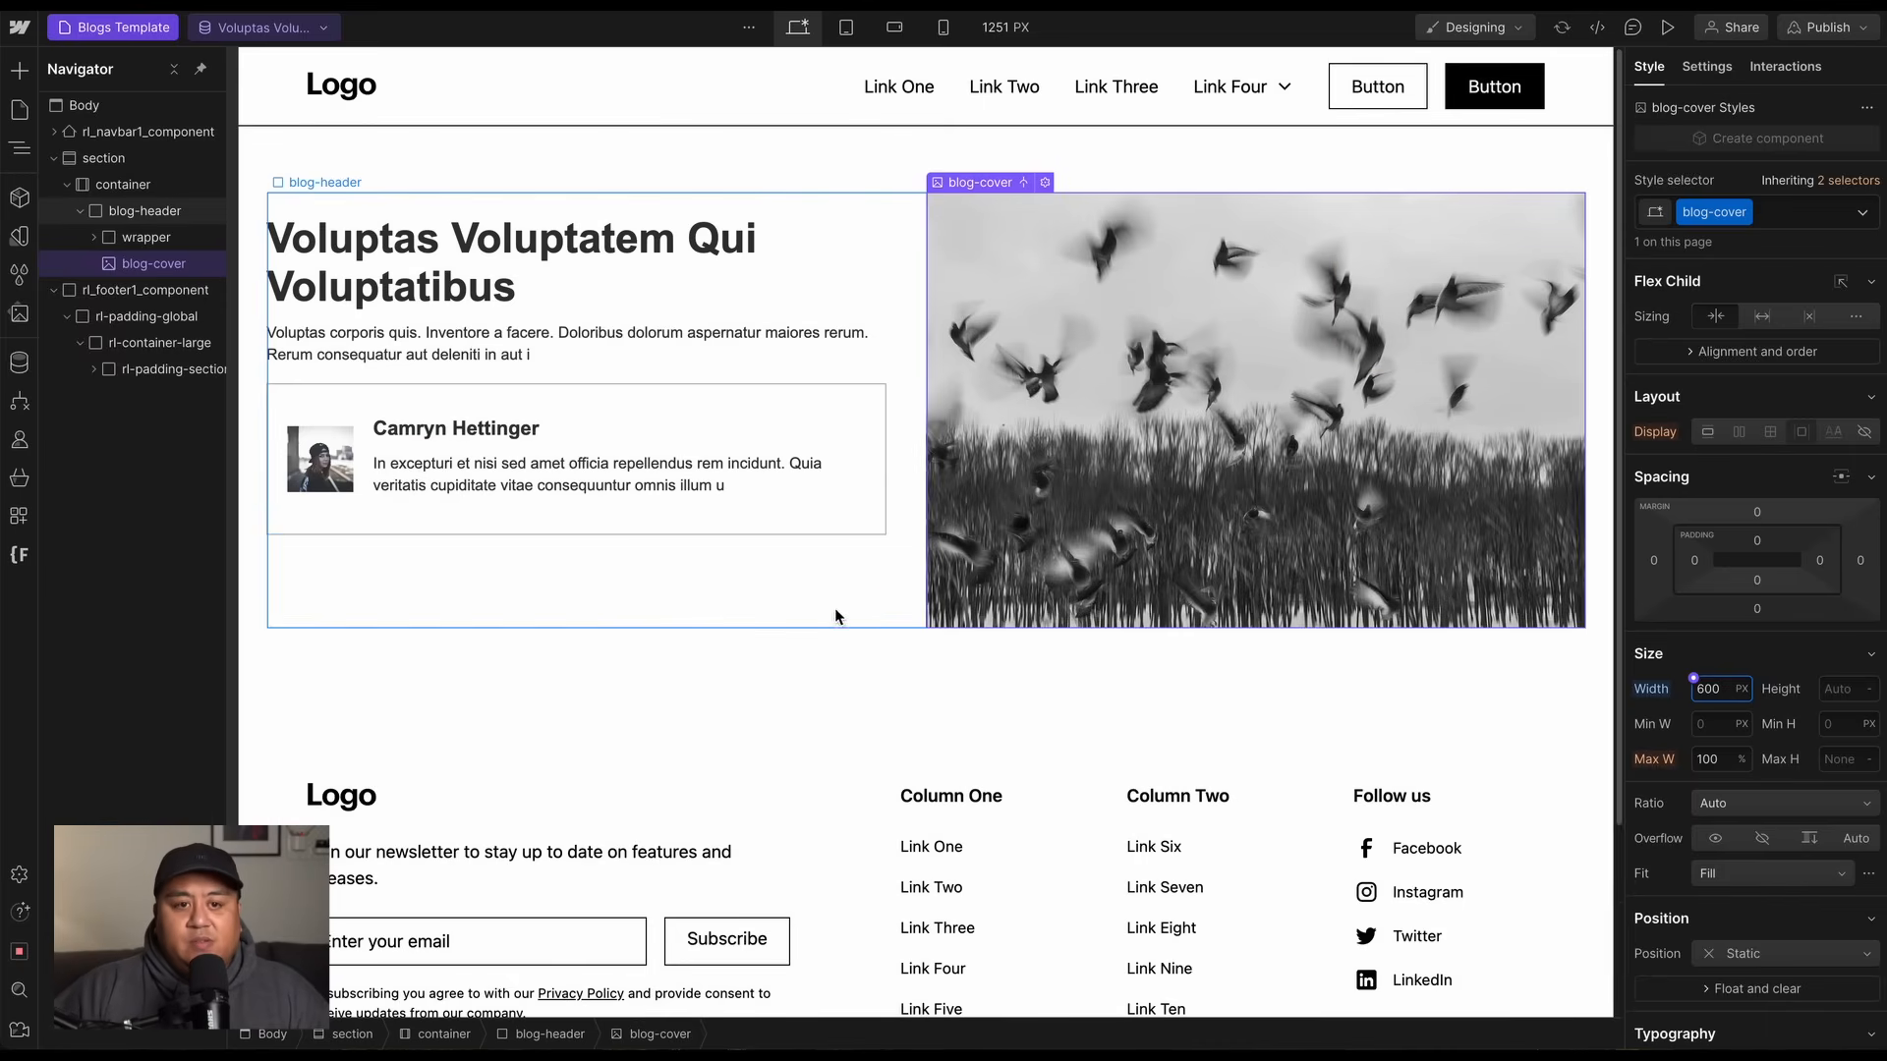
pyautogui.click(750, 645)
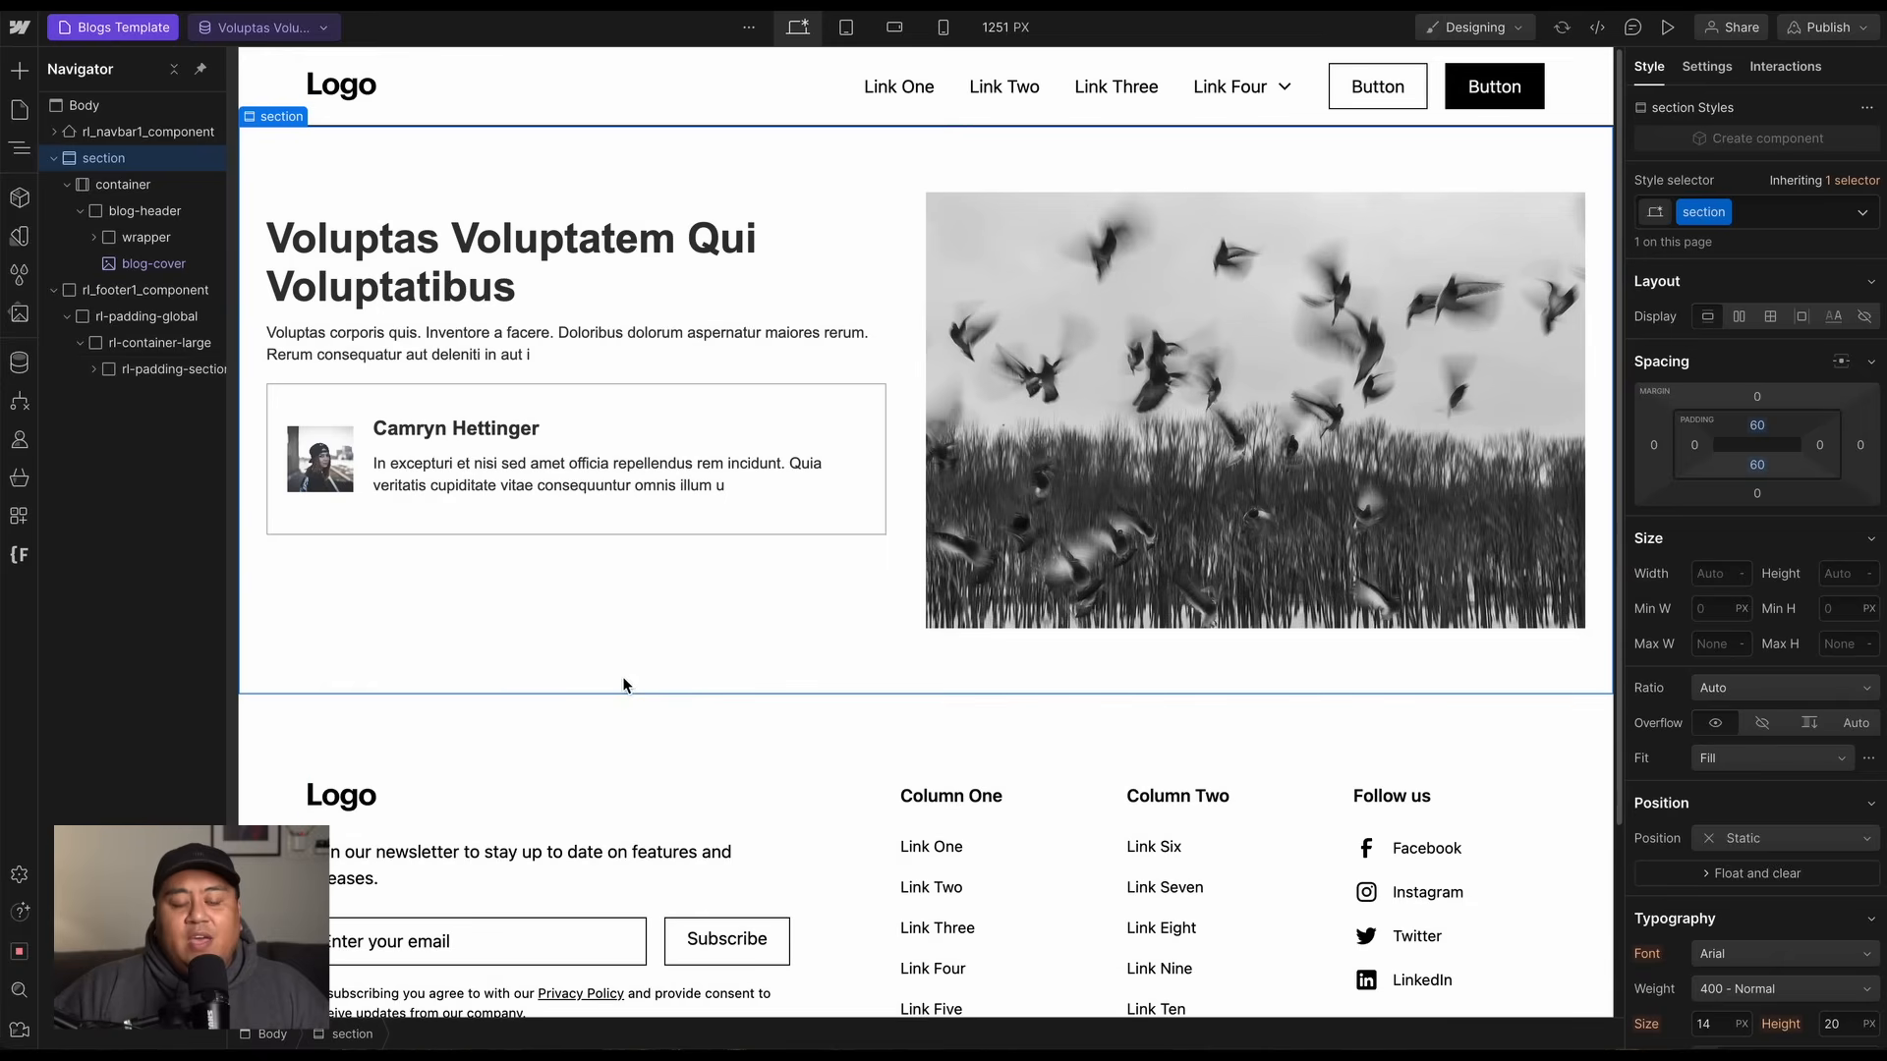
# Add a new section element to the body and place it between the existing section and the footer.
pyautogui.click(84, 106)
pyautogui.hotkey('ctrl', 'k')
pyautogui.write('section')
pyautogui.press('Return')
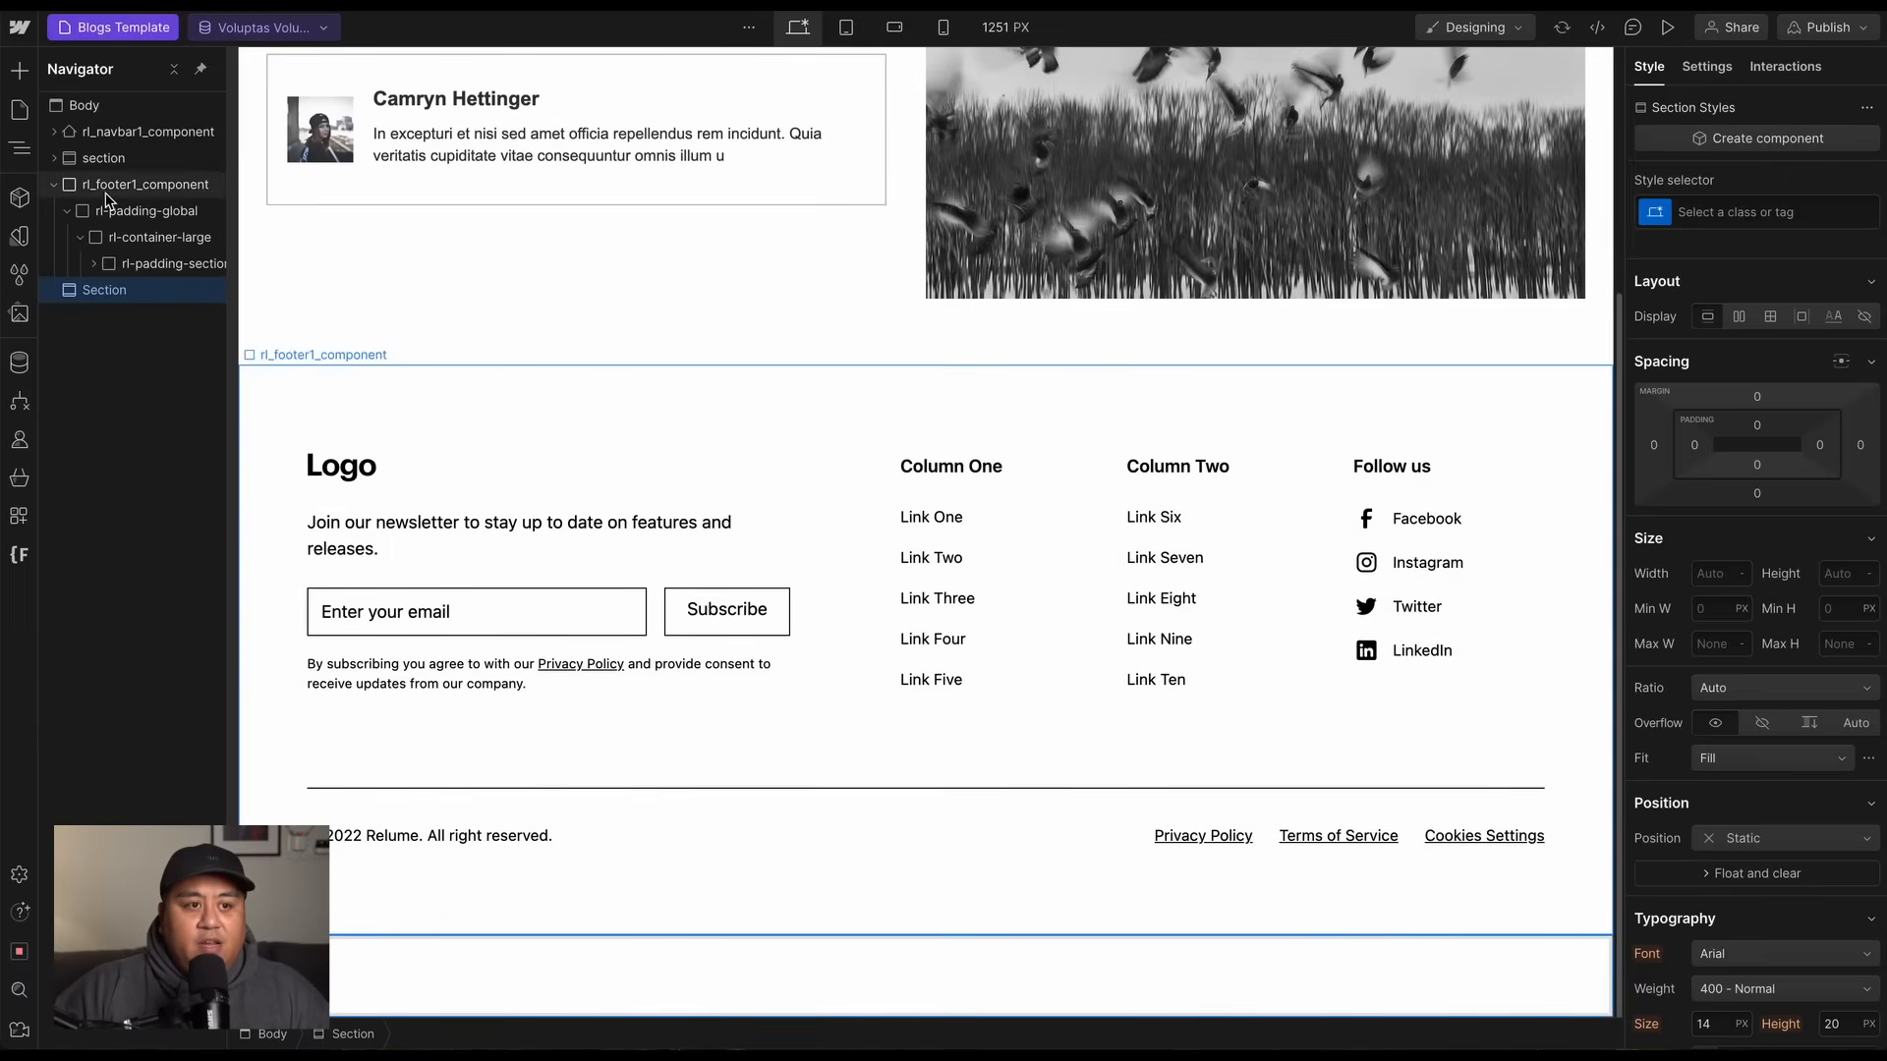
pyautogui.moveTo(104, 289); pyautogui.dragTo(106, 183)
# Apply the existing section class to the new section above the footer.
pyautogui.hotkey('ctrl', 'Return')
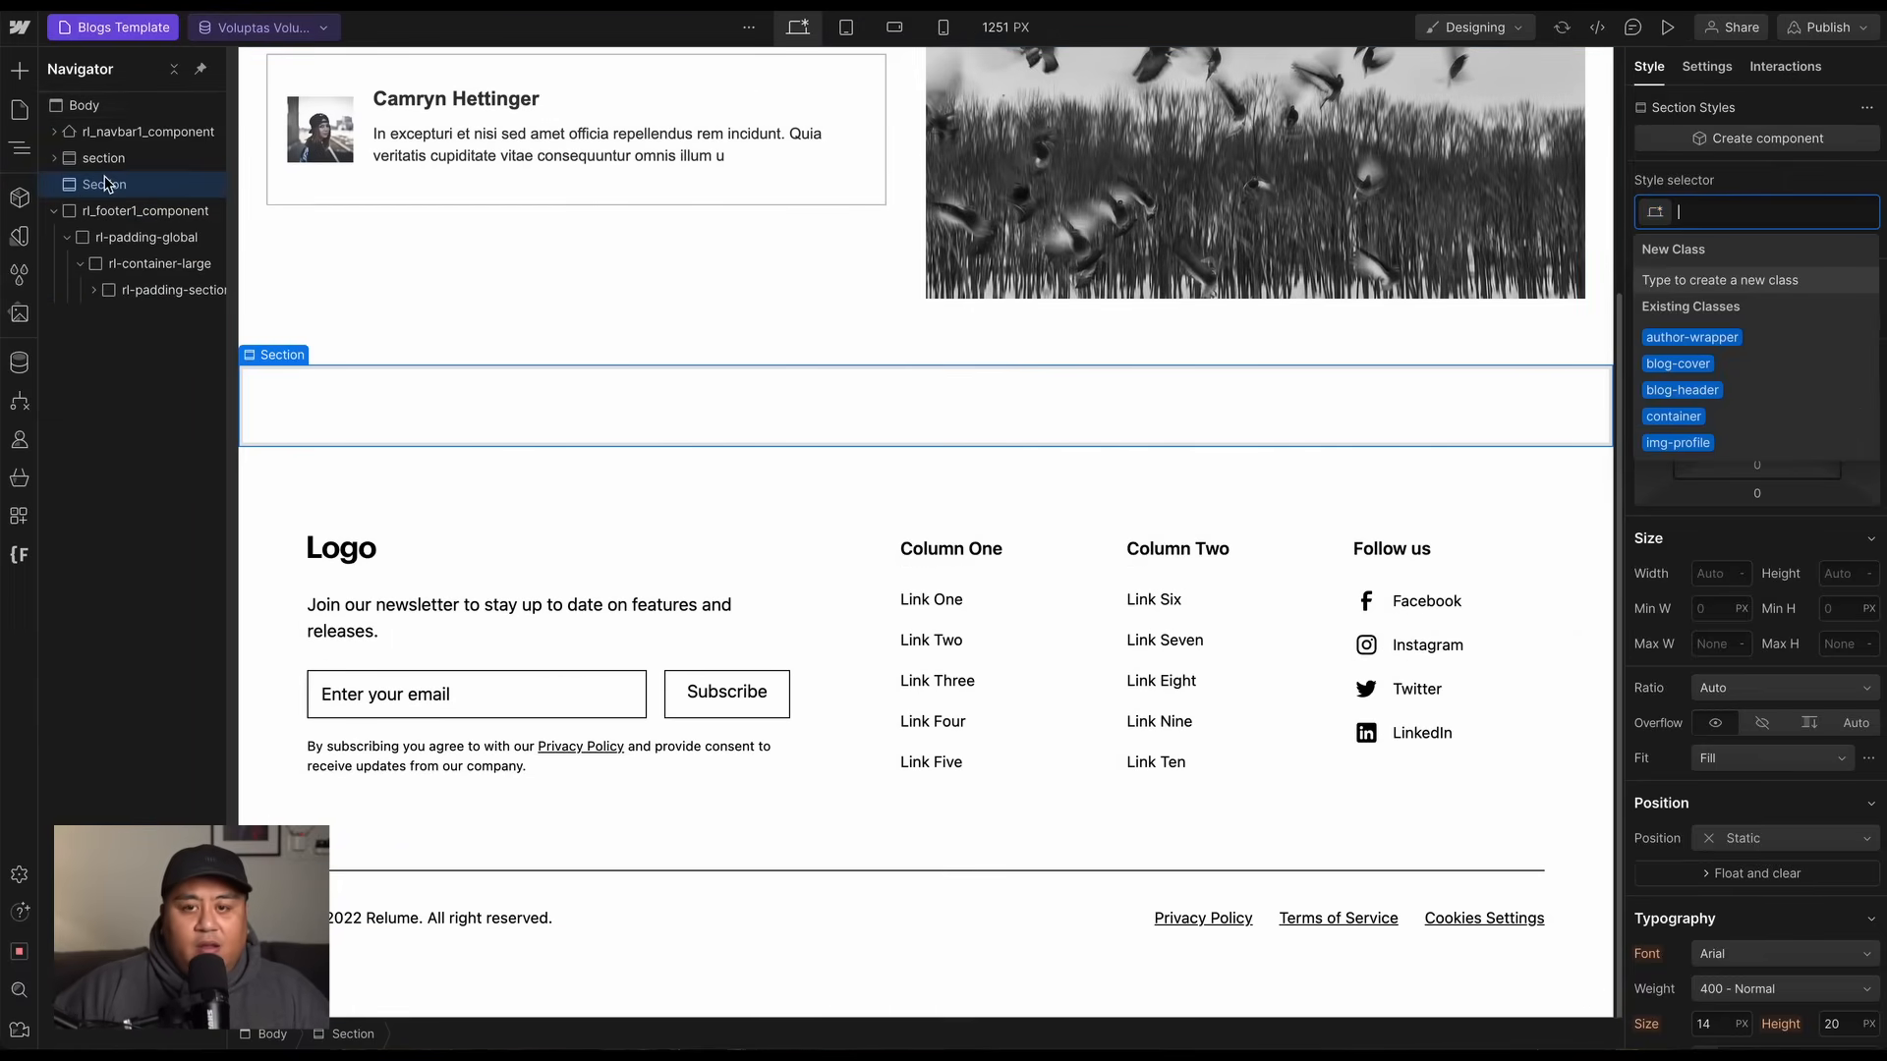
pyautogui.write('section')
pyautogui.press('Return')
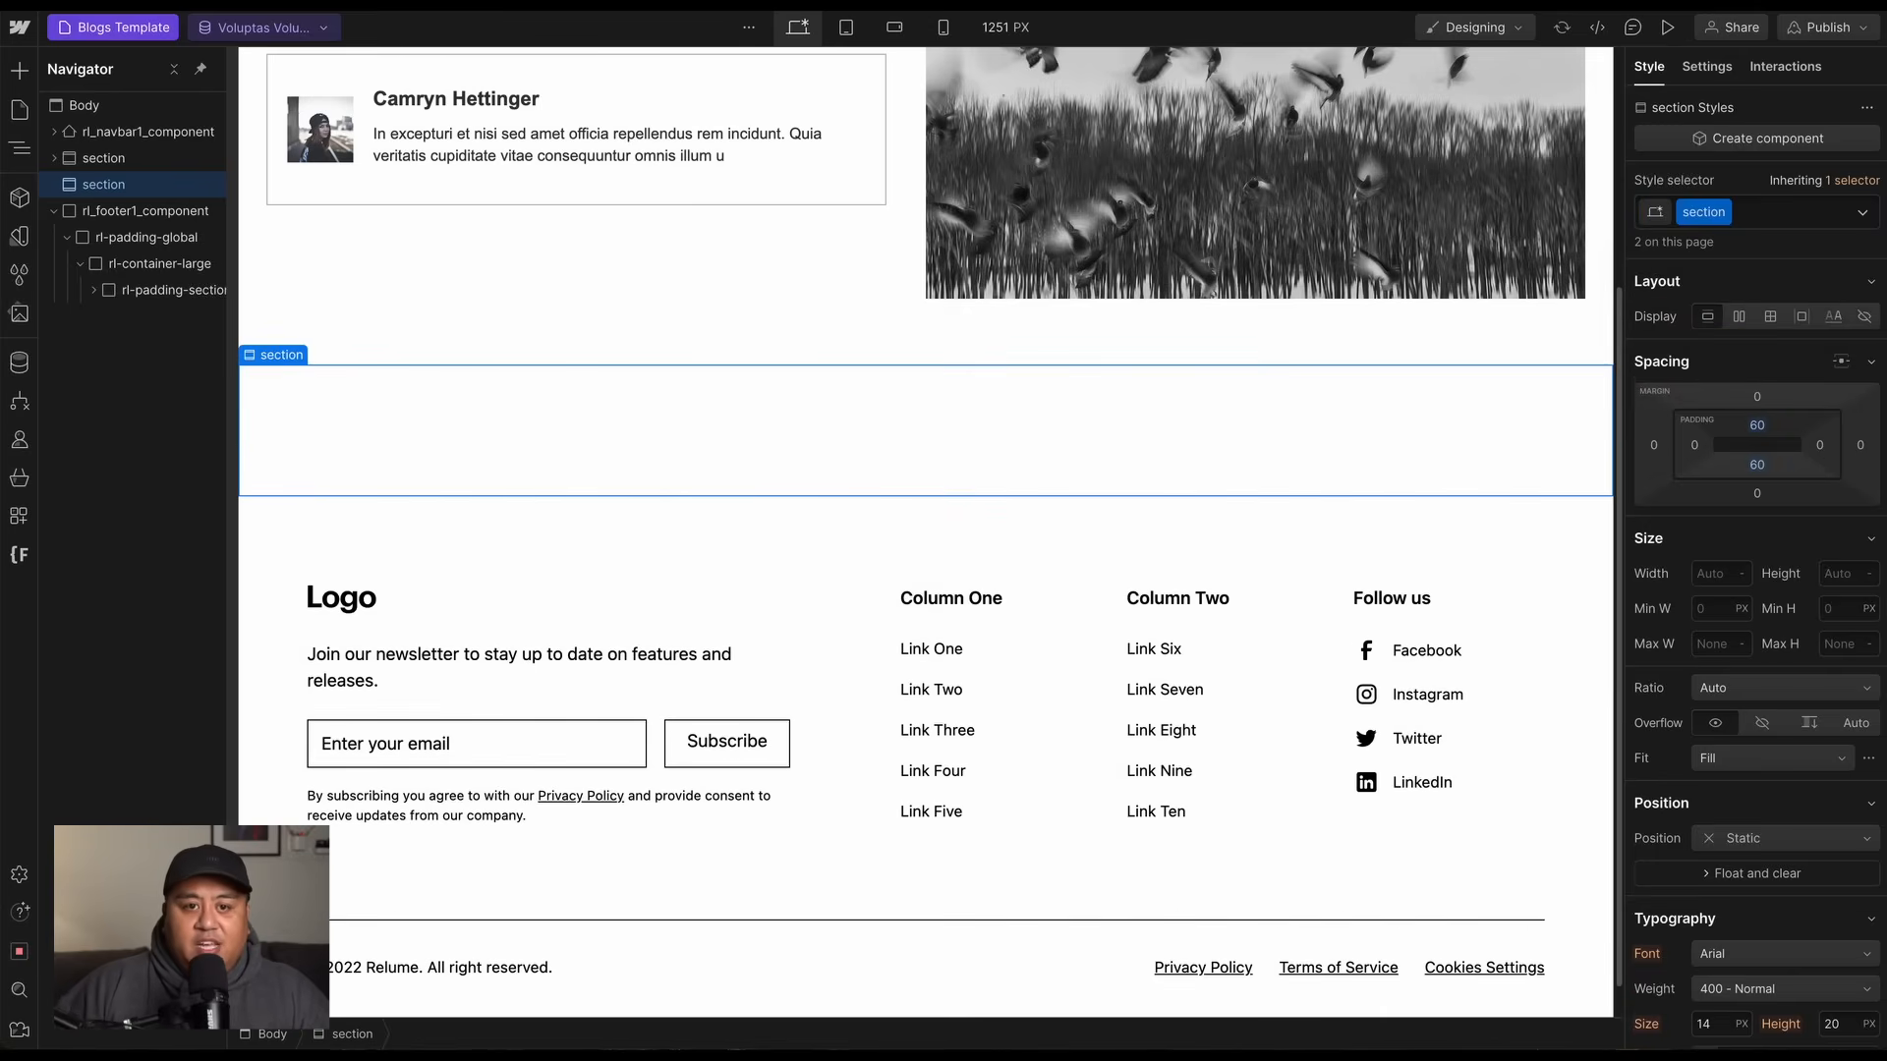
# Insert a container in the new section and give it the existing container class.
pyautogui.hotkey('ctrl', 'e')
pyautogui.write('cont')
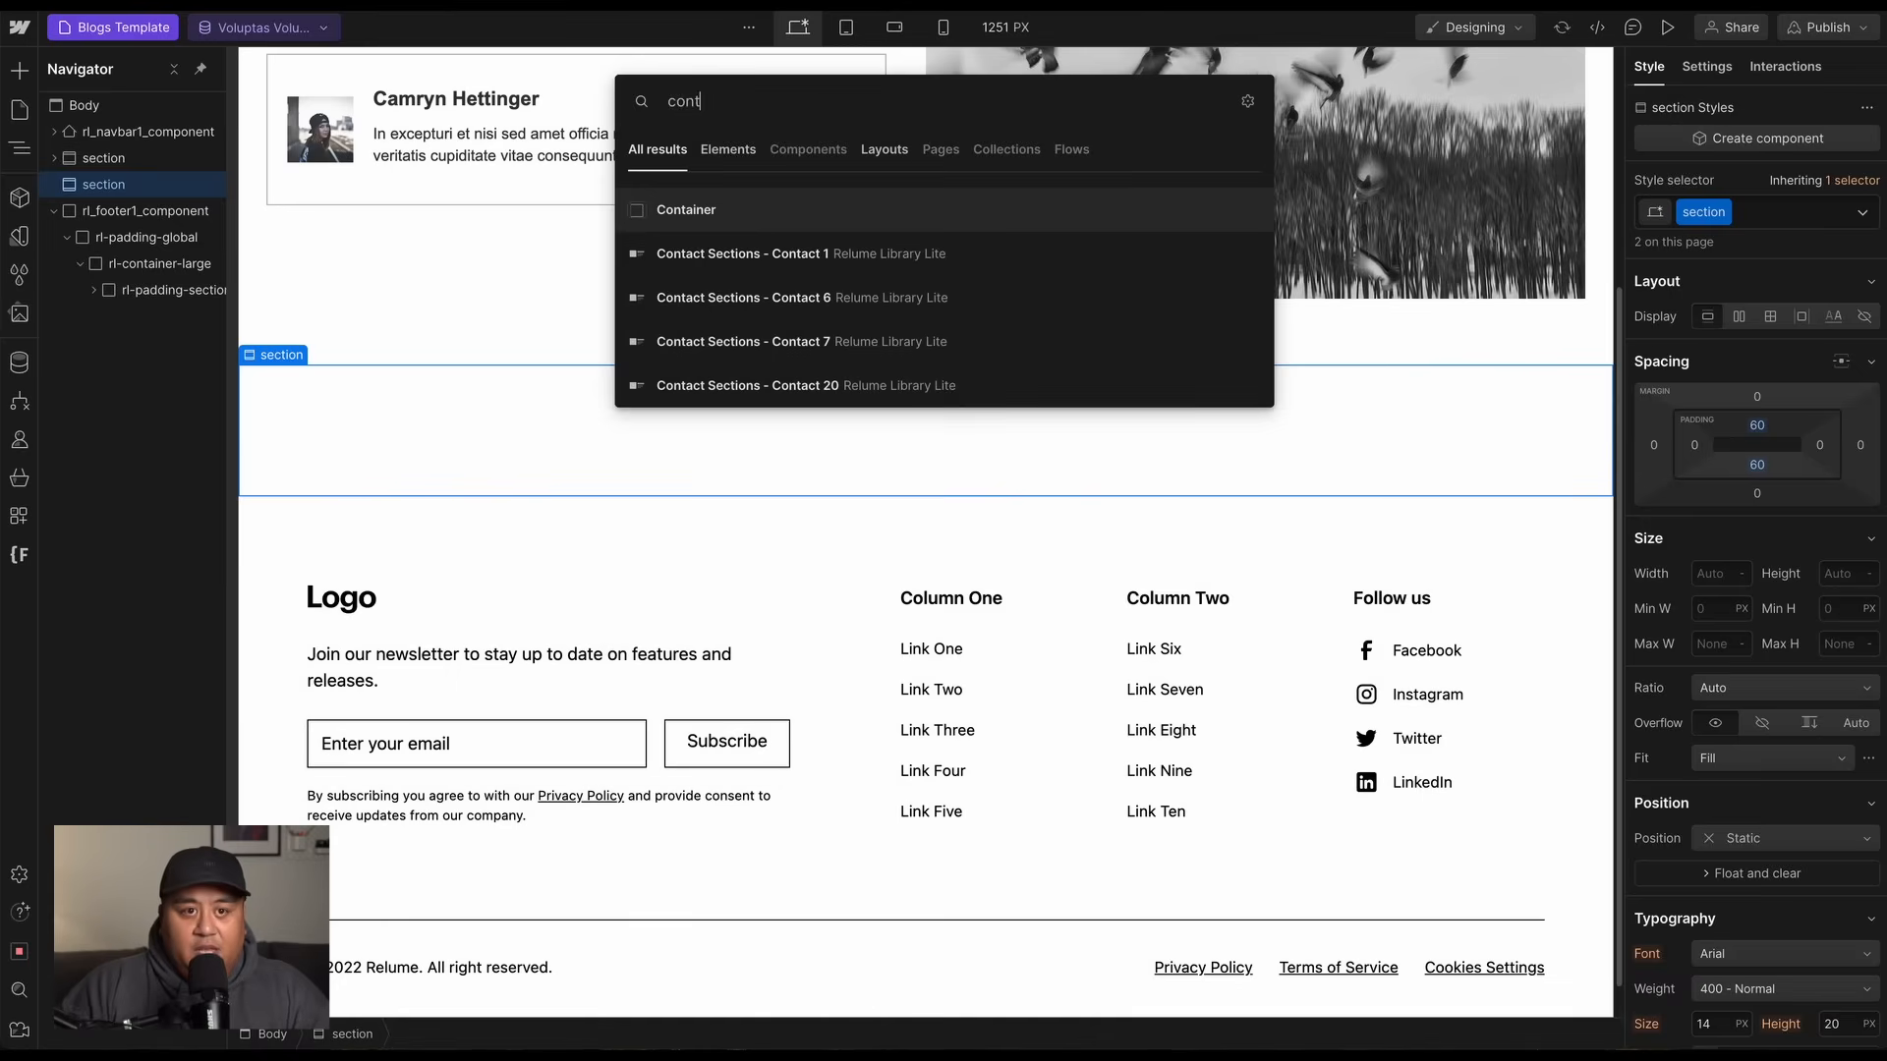
pyautogui.press('Return')
pyautogui.hotkey('ctrl', 'Return')
pyautogui.write('container')
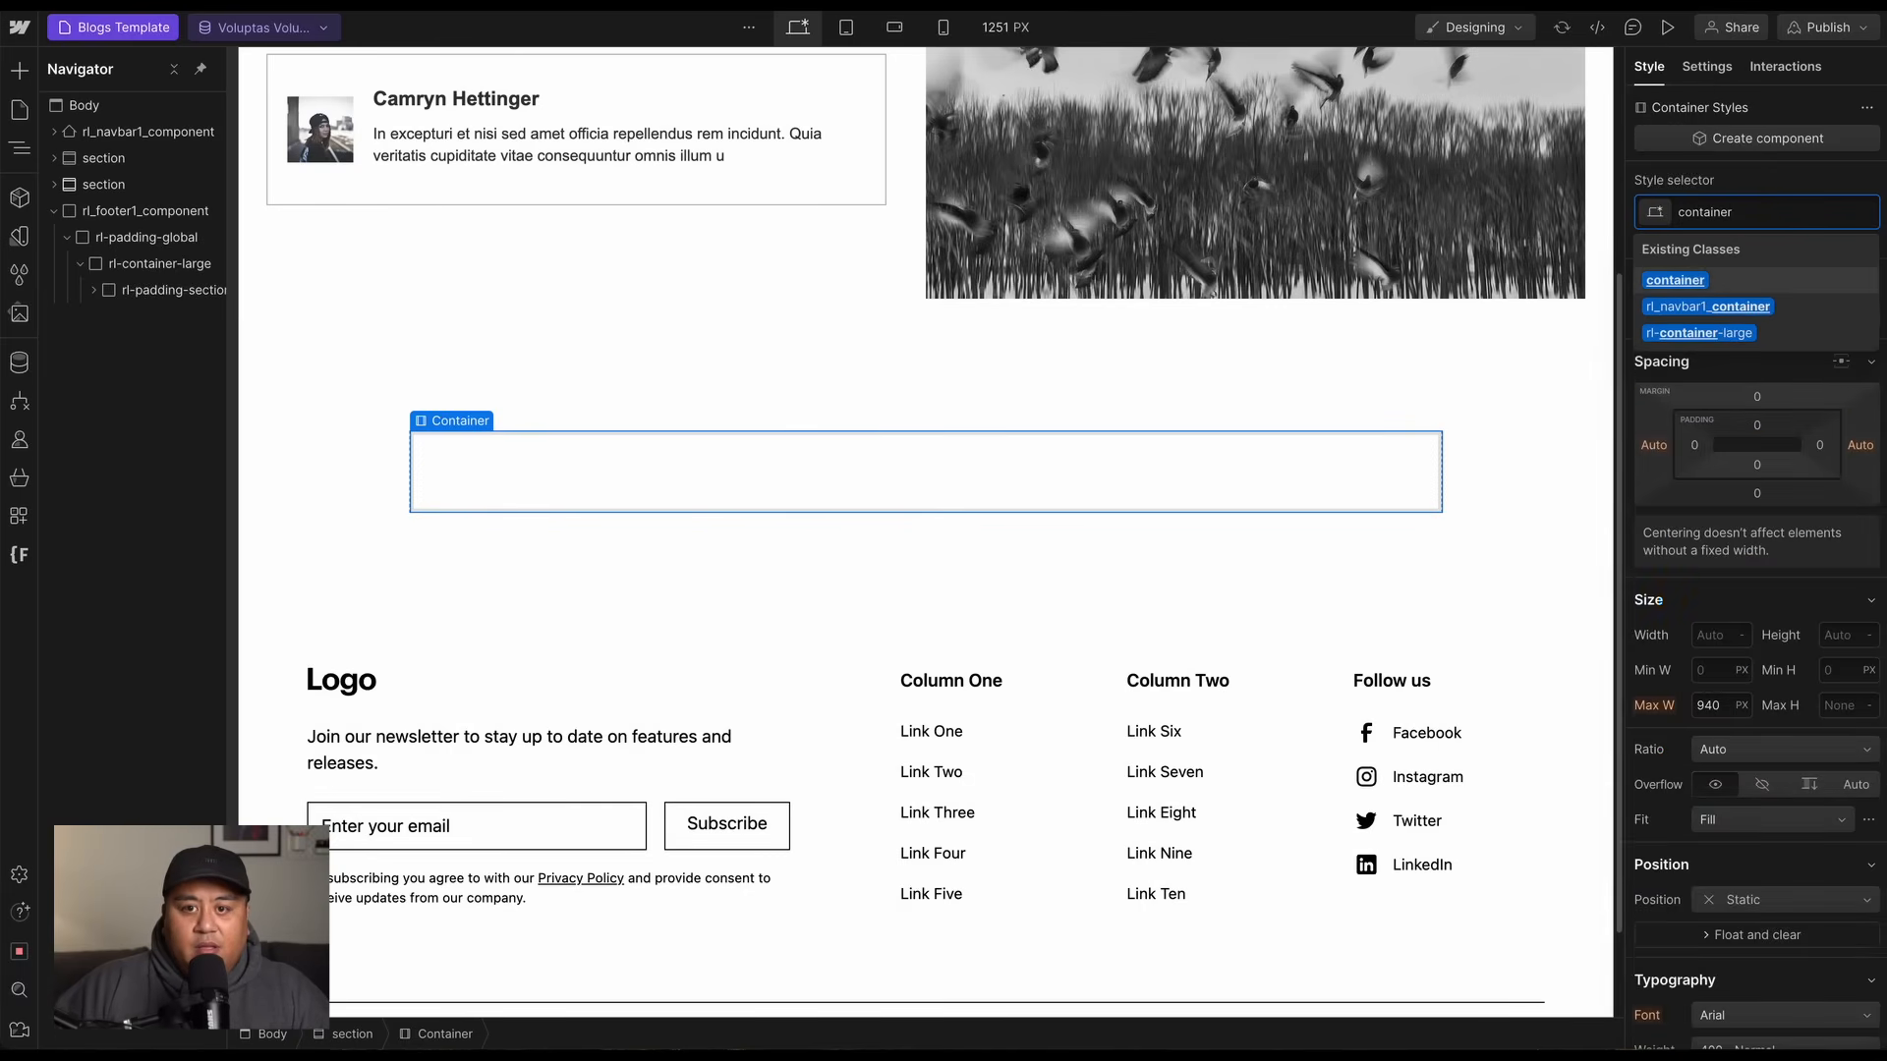
pyautogui.press('Return')
# Insert a rich text block in the new container and bind its text to the Blogs Post Body field.
pyautogui.hotkey('ctrl', 'e')
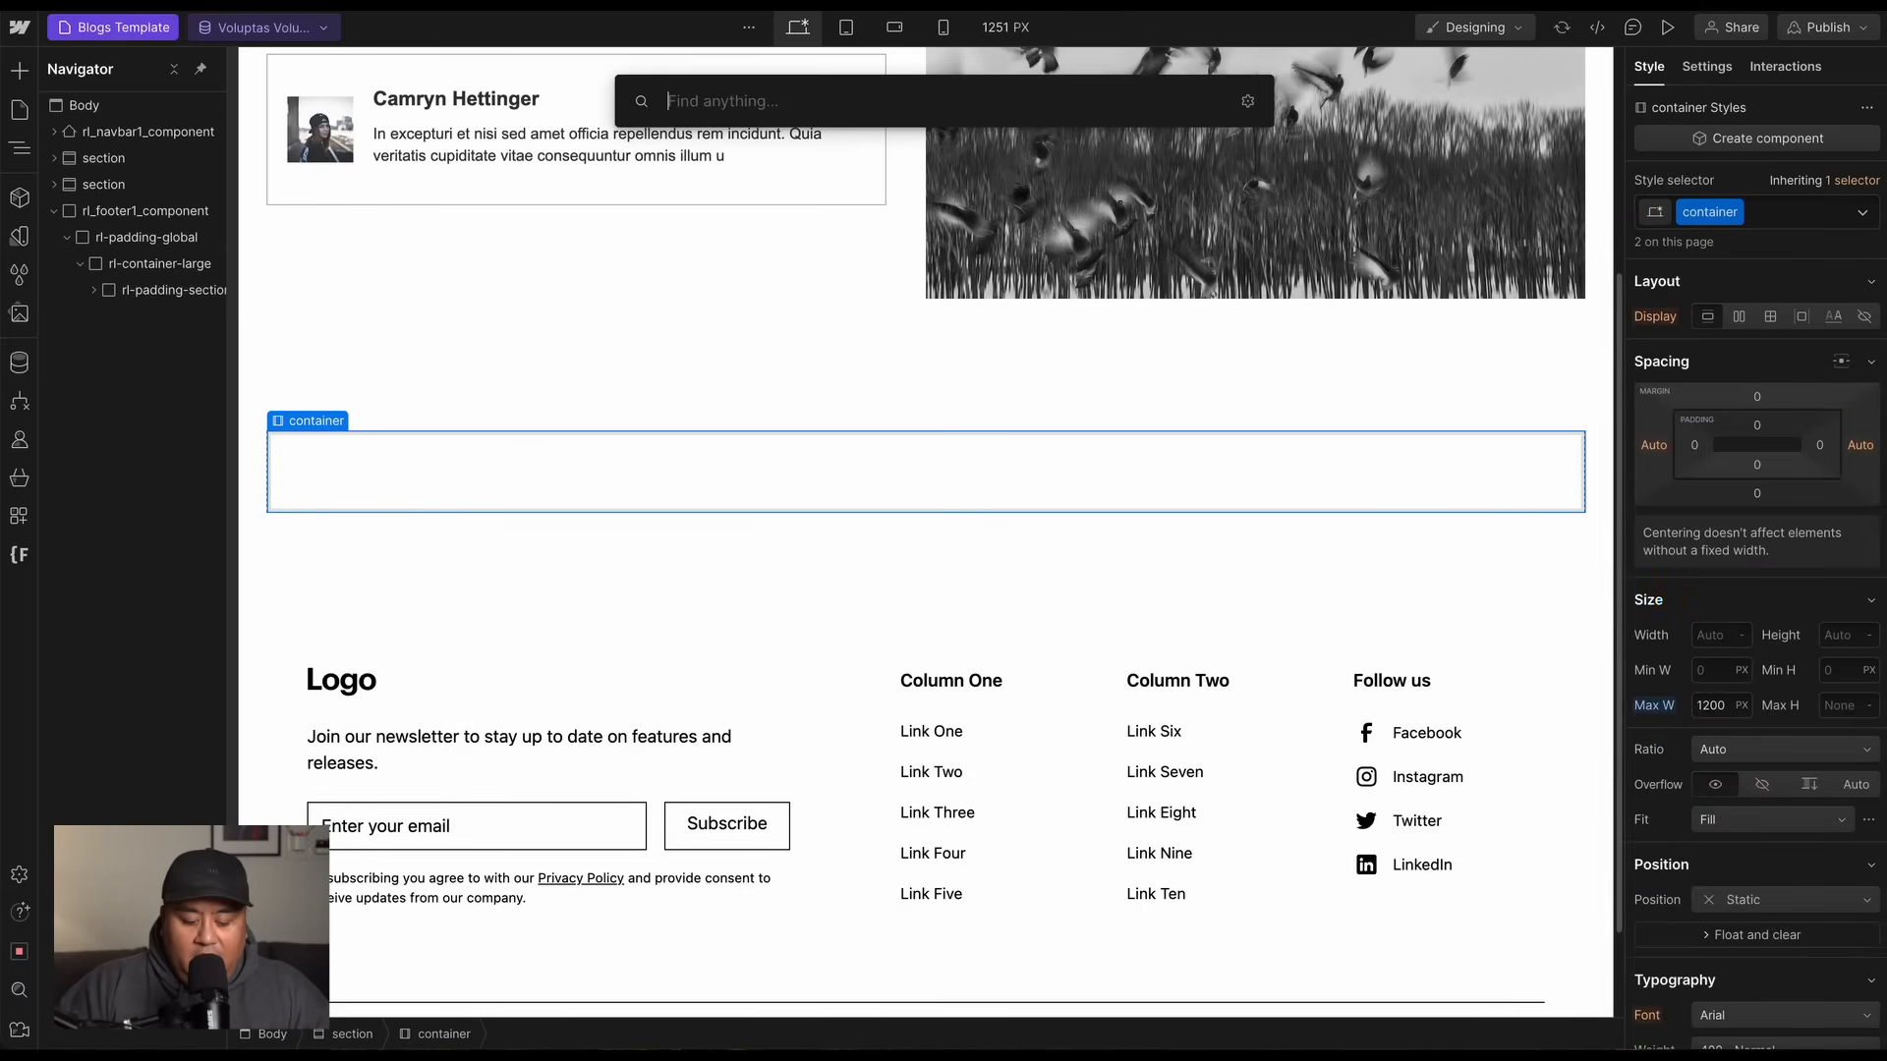
pyautogui.write('rich')
pyautogui.press('Return')
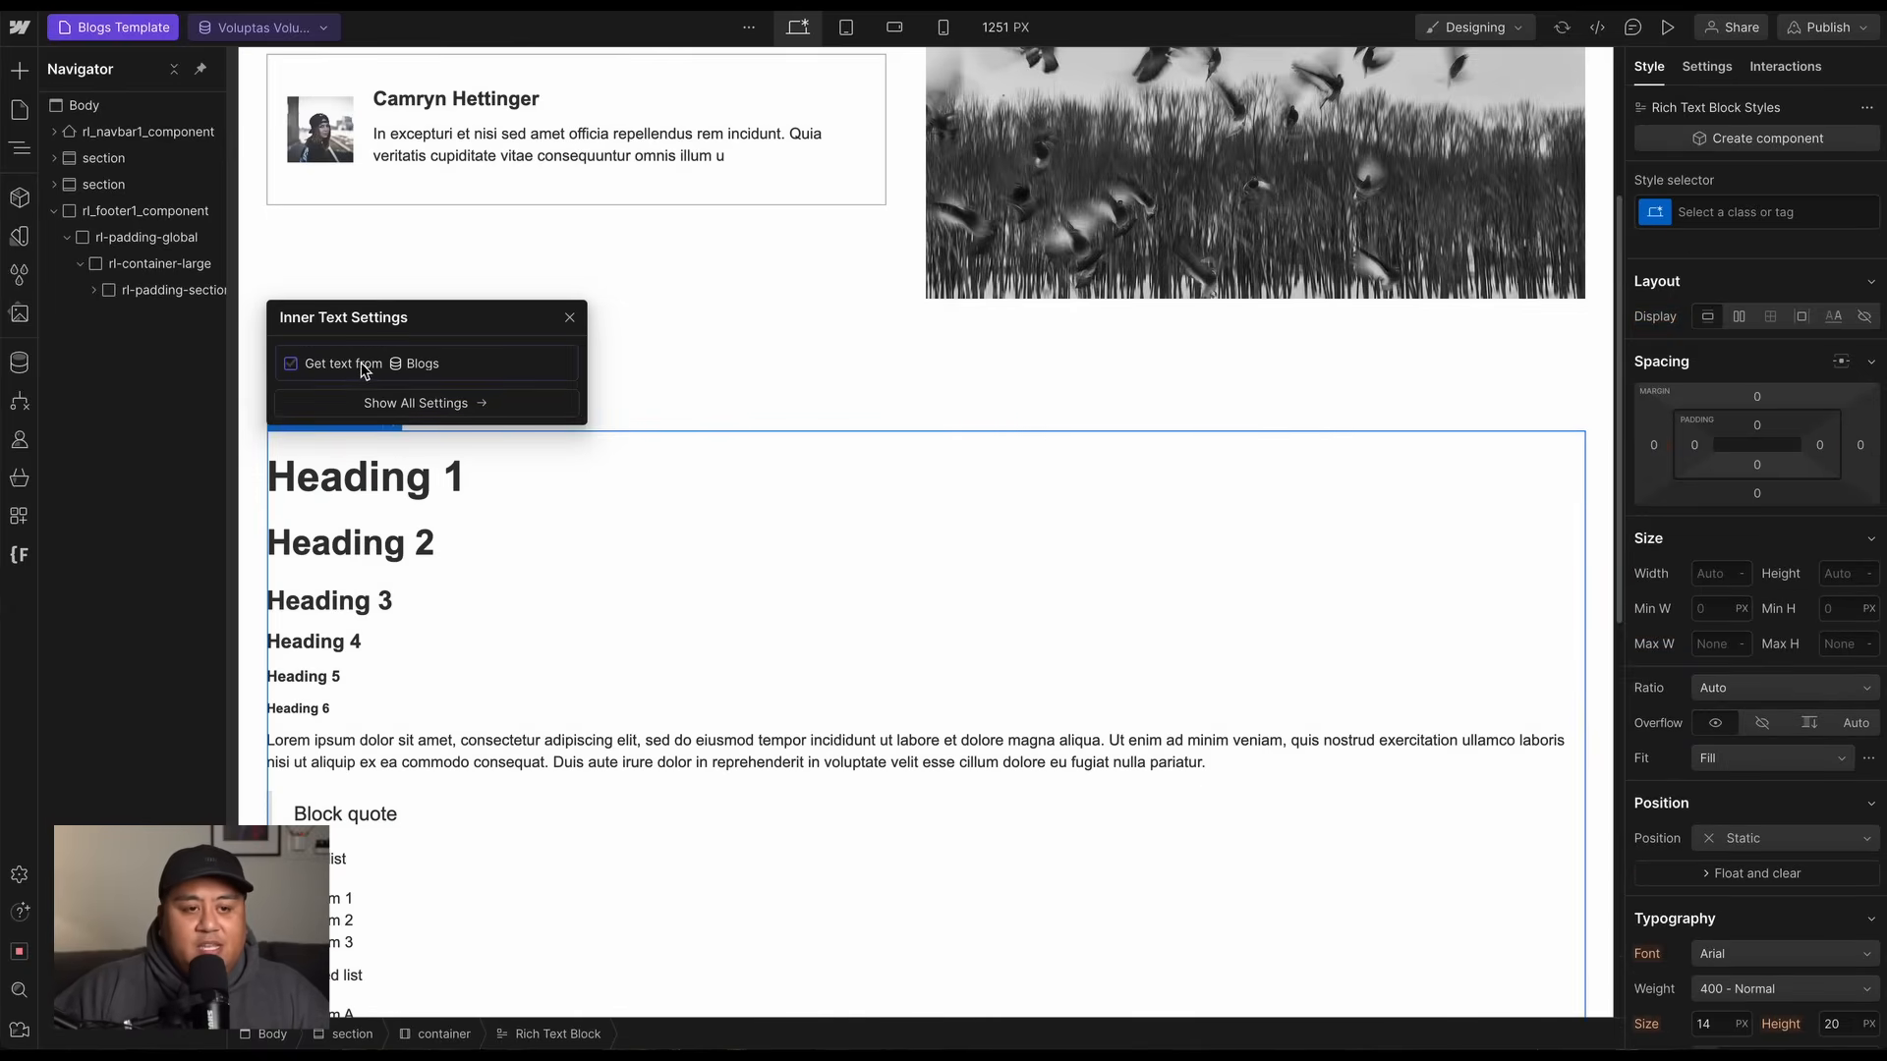
pyautogui.click(292, 365)
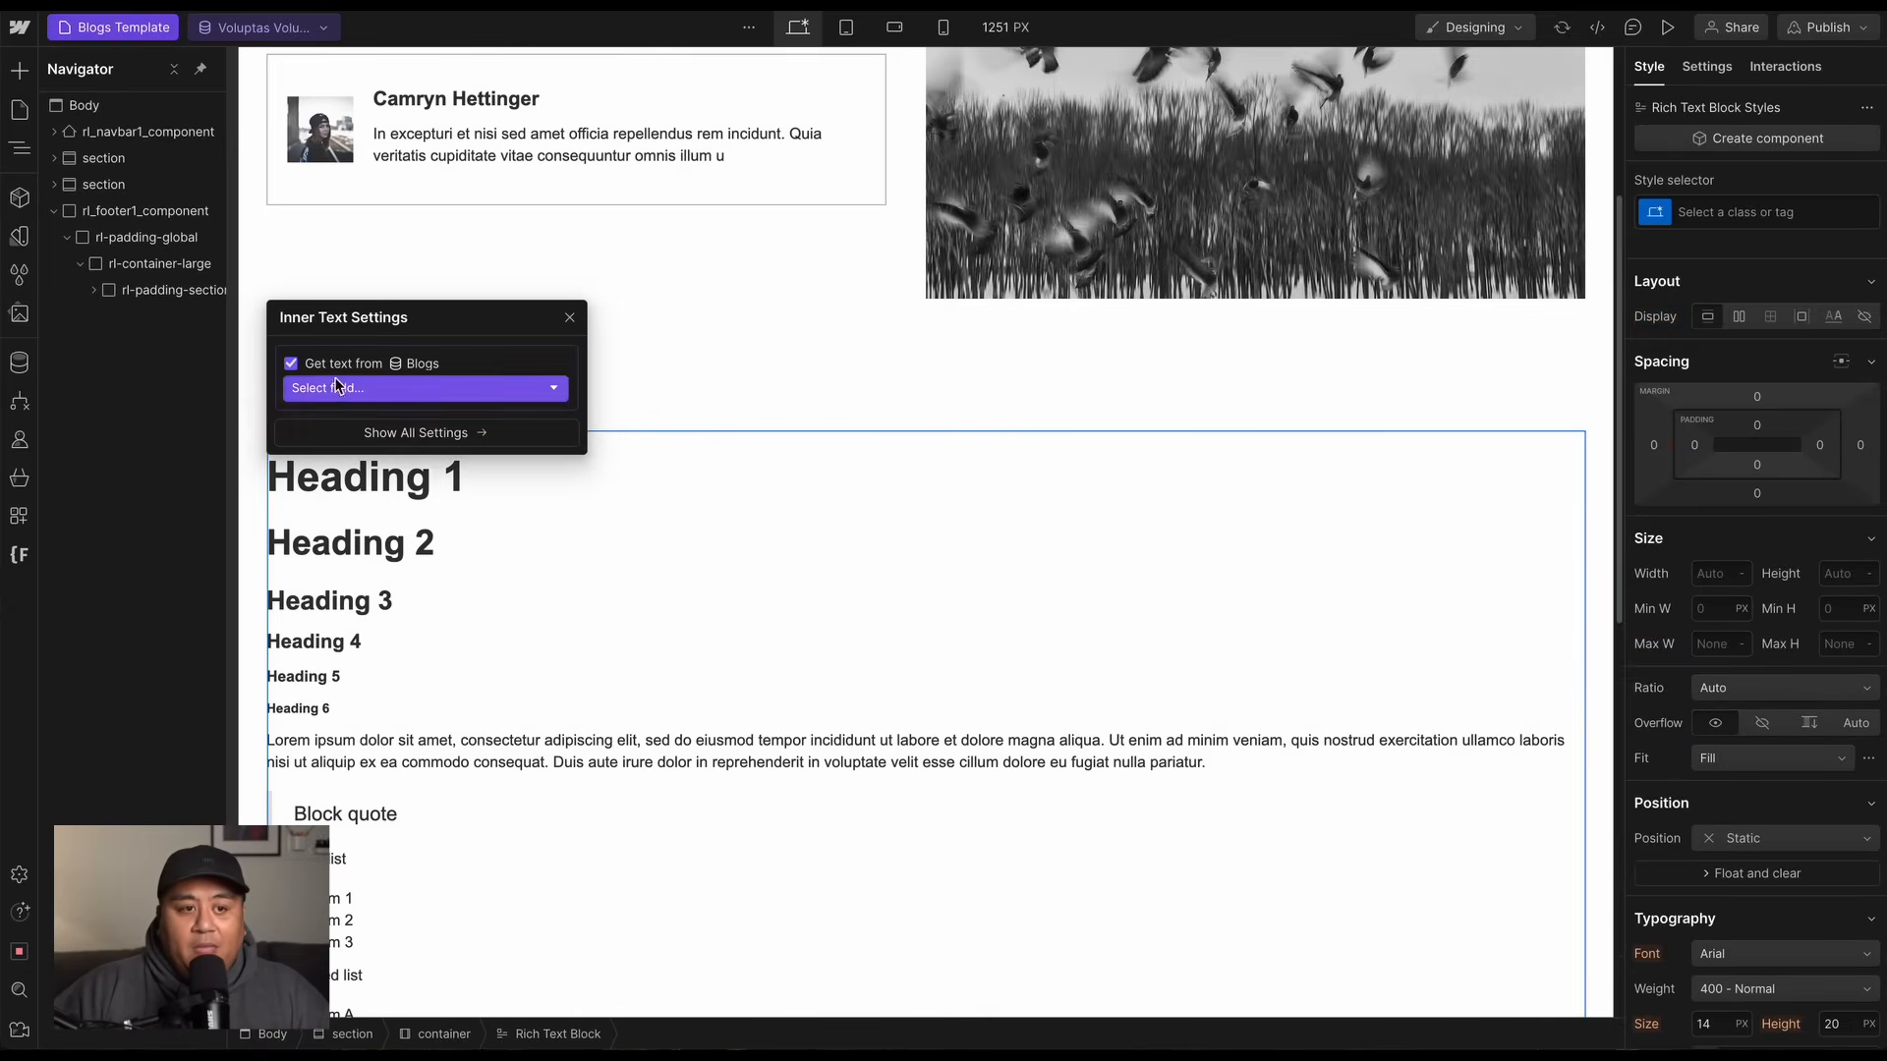
pyautogui.click(361, 388)
pyautogui.click(358, 443)
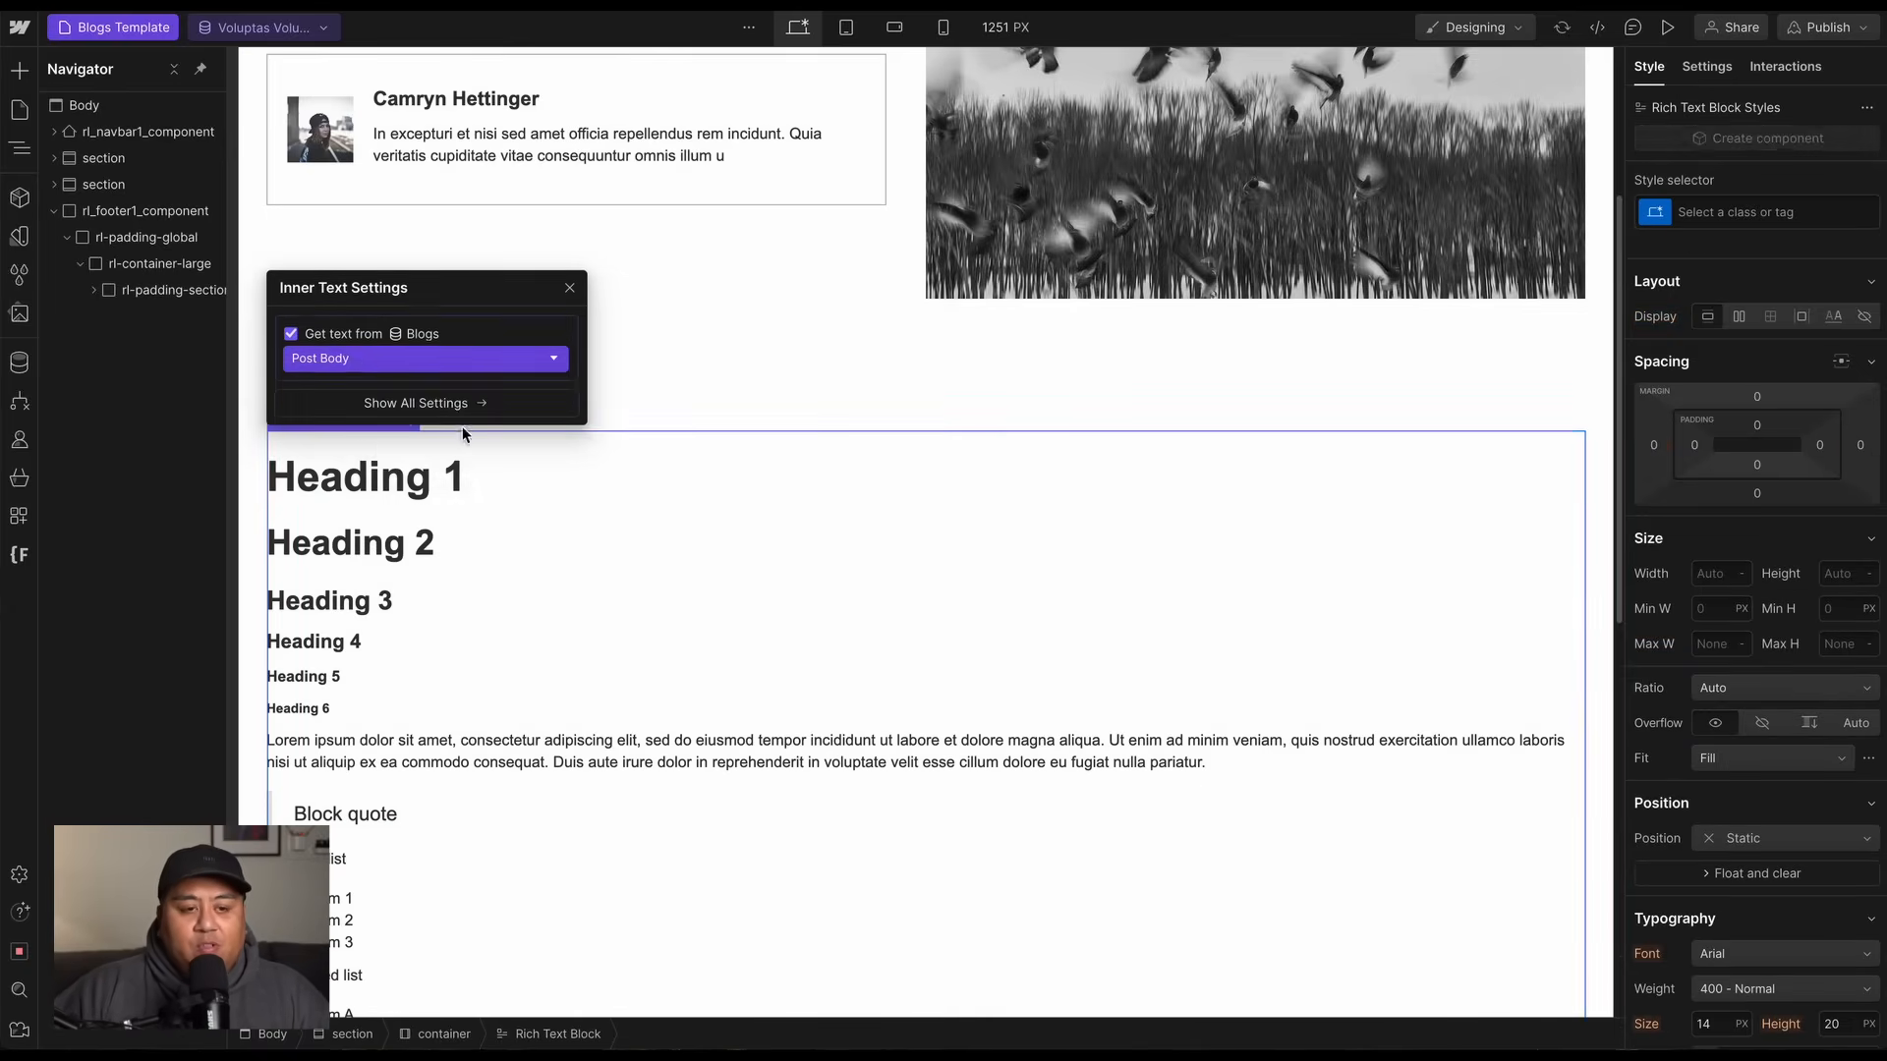
pyautogui.click(852, 318)
# Preview the Blogs Template page to examine the header and post body layout, and return to designing.
pyautogui.click(1668, 26)
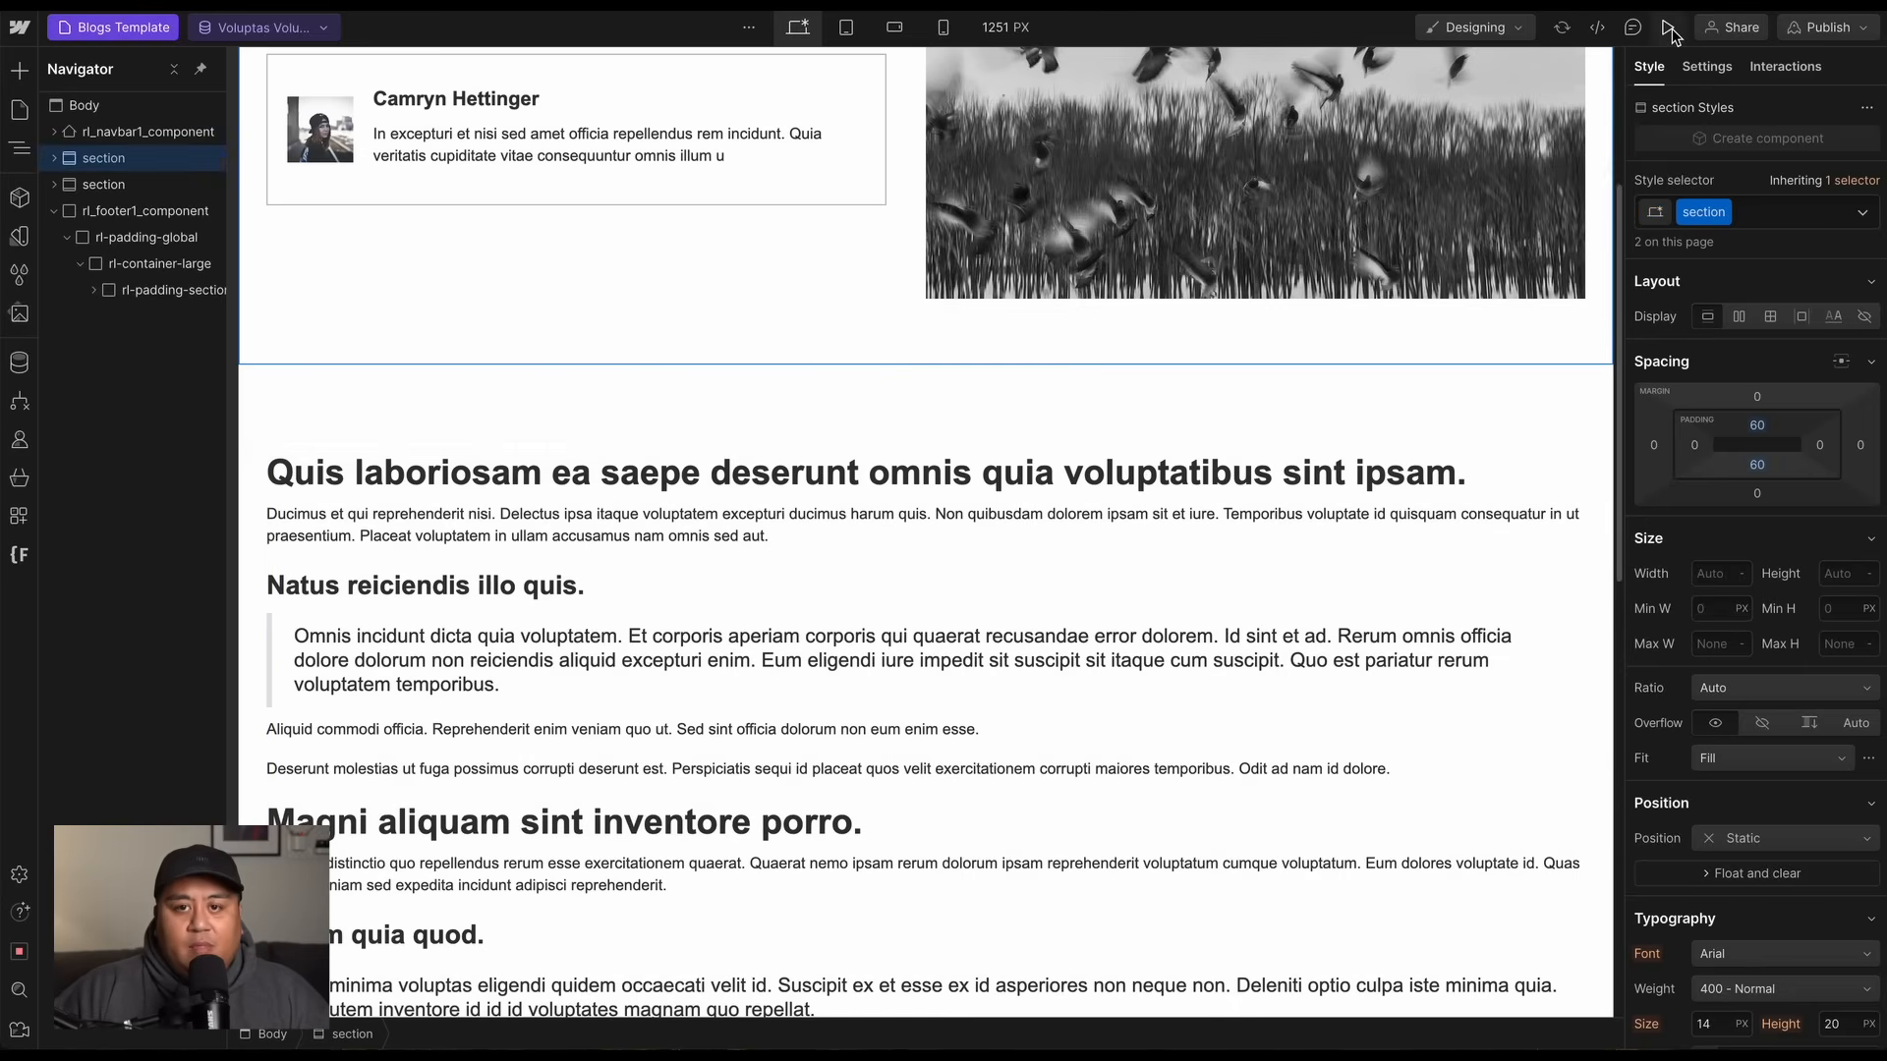
pyautogui.scroll(-15, 380, 582)
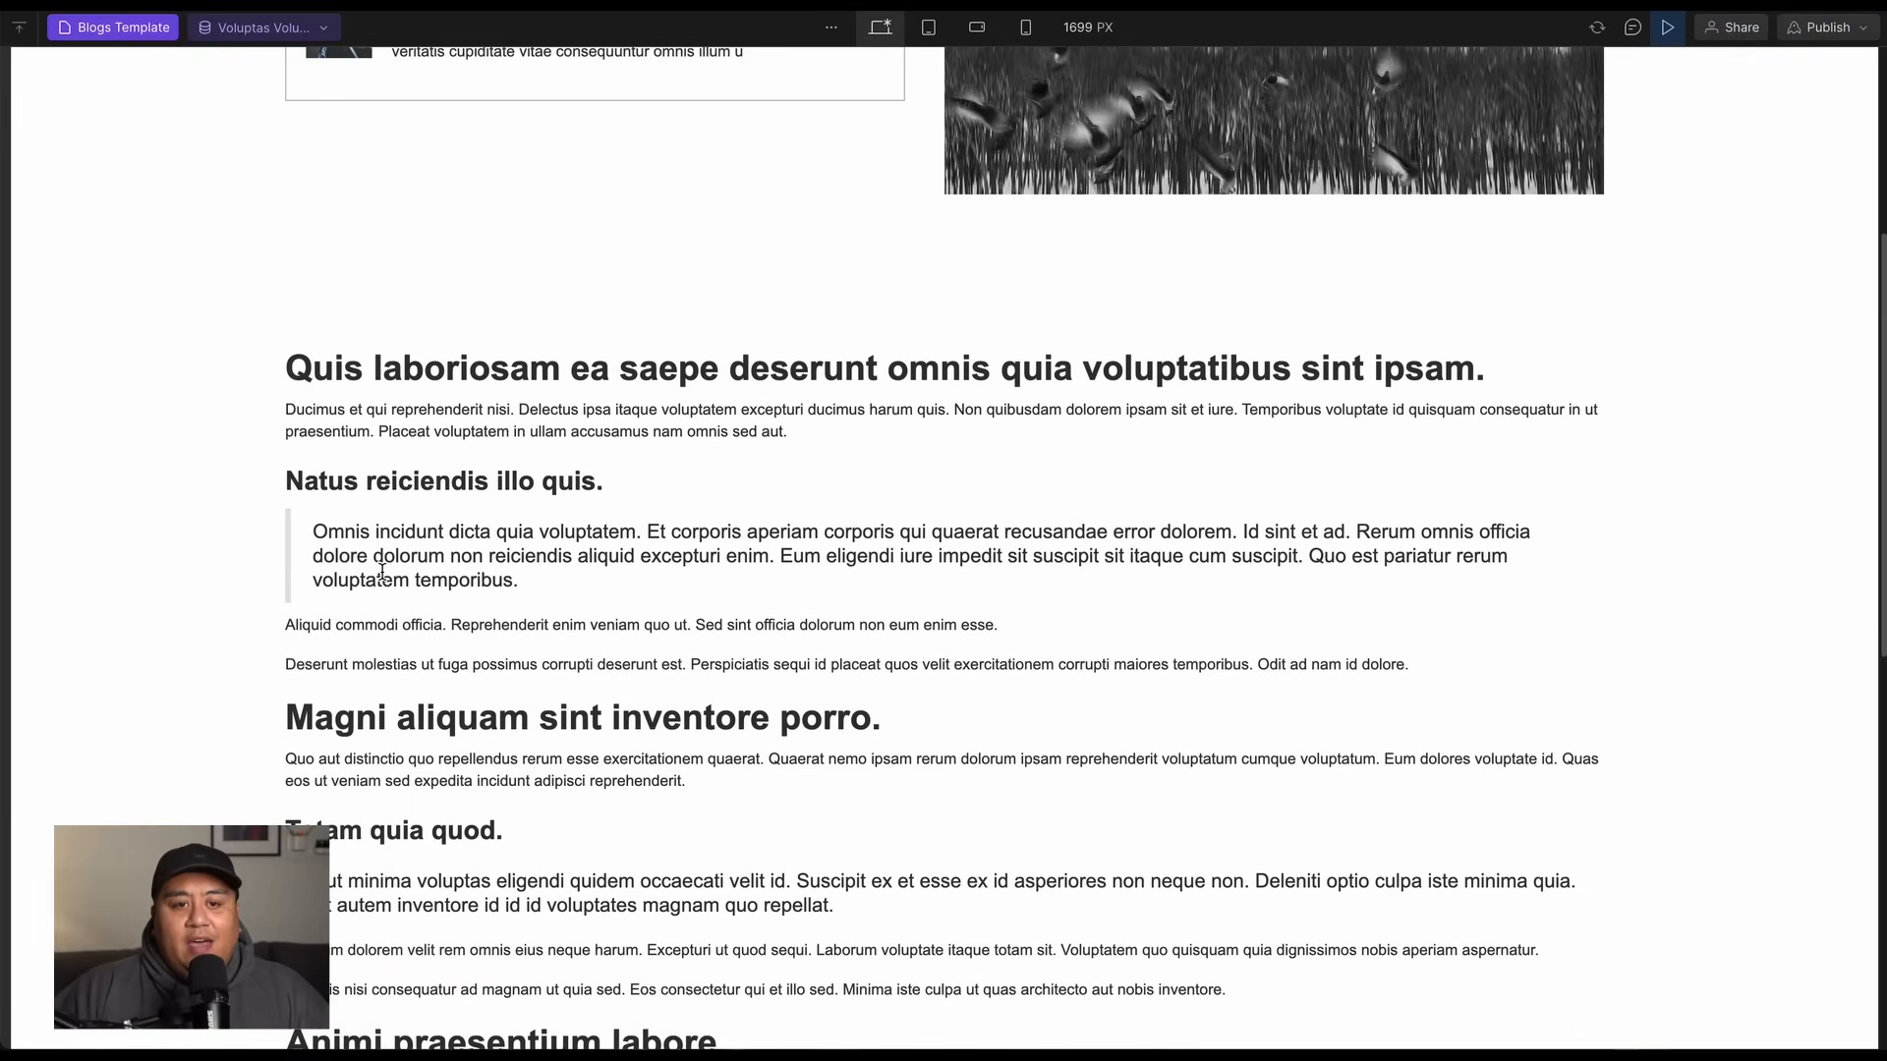
pyautogui.scroll(15, 455, 668)
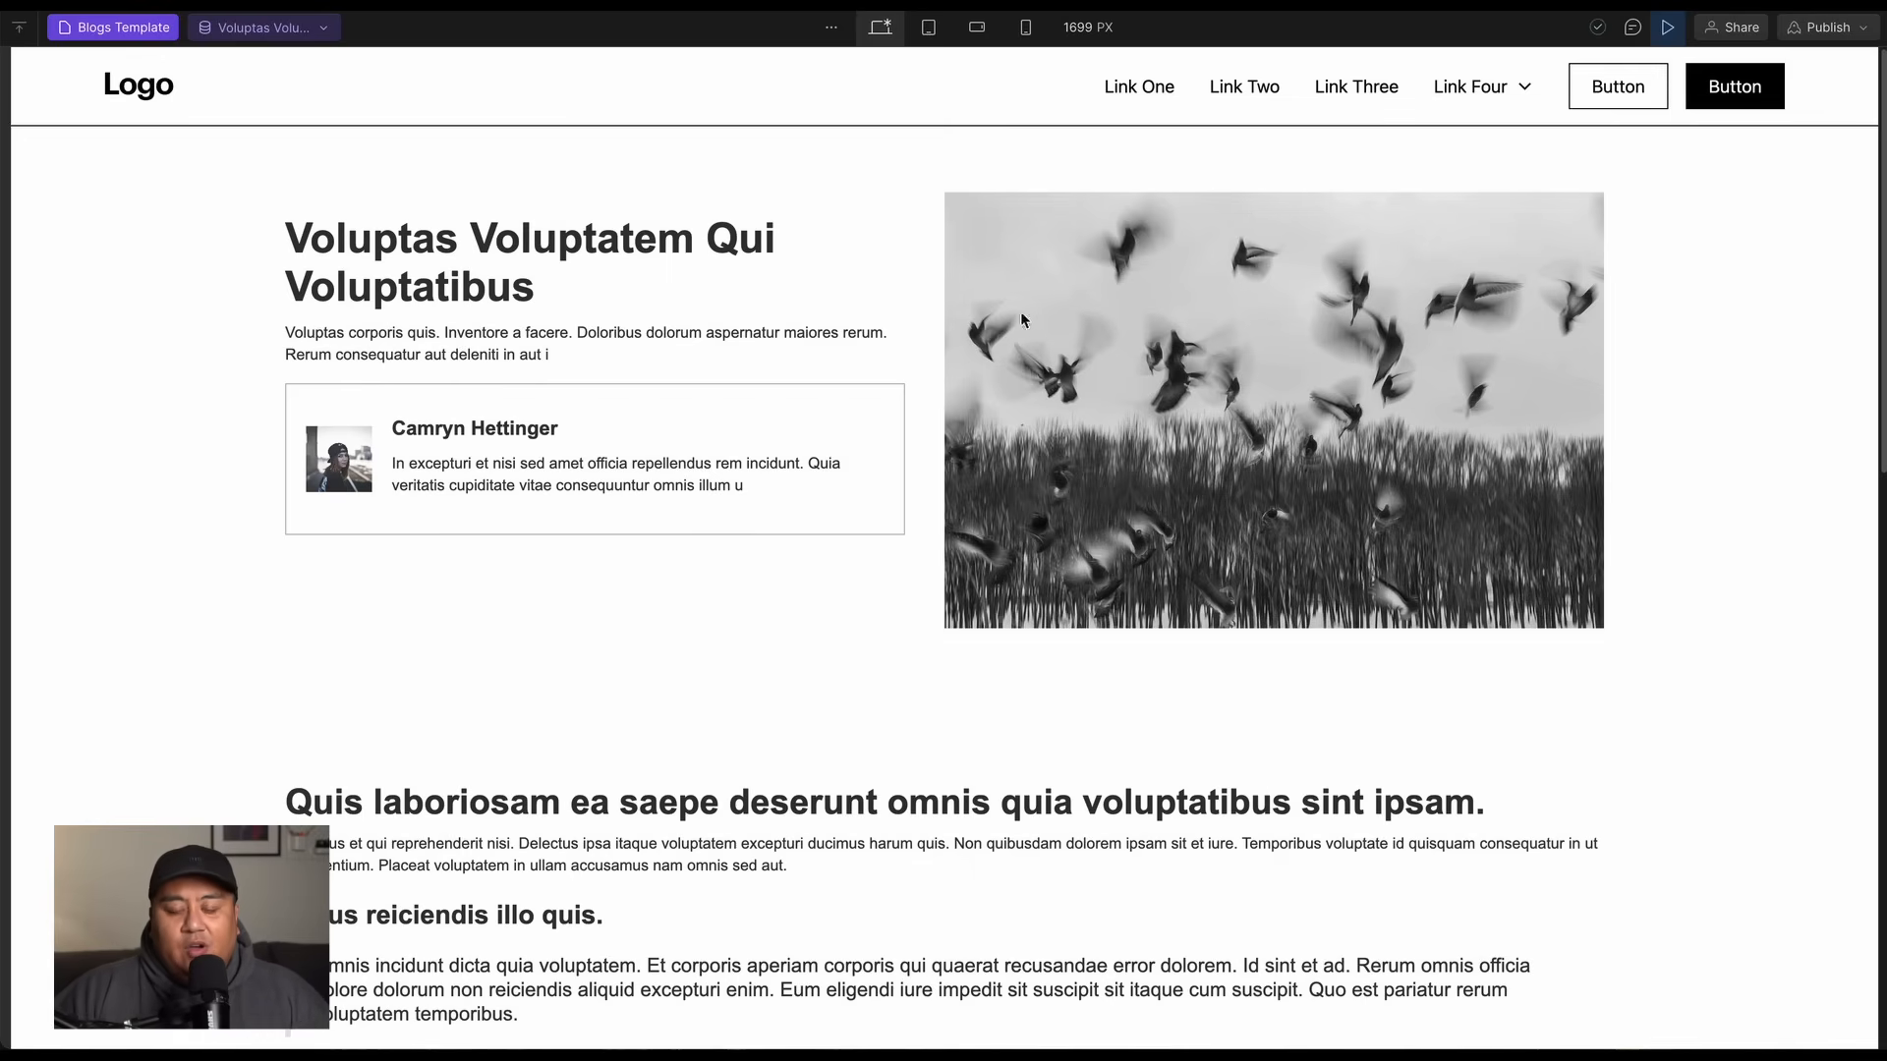
pyautogui.click(1668, 28)
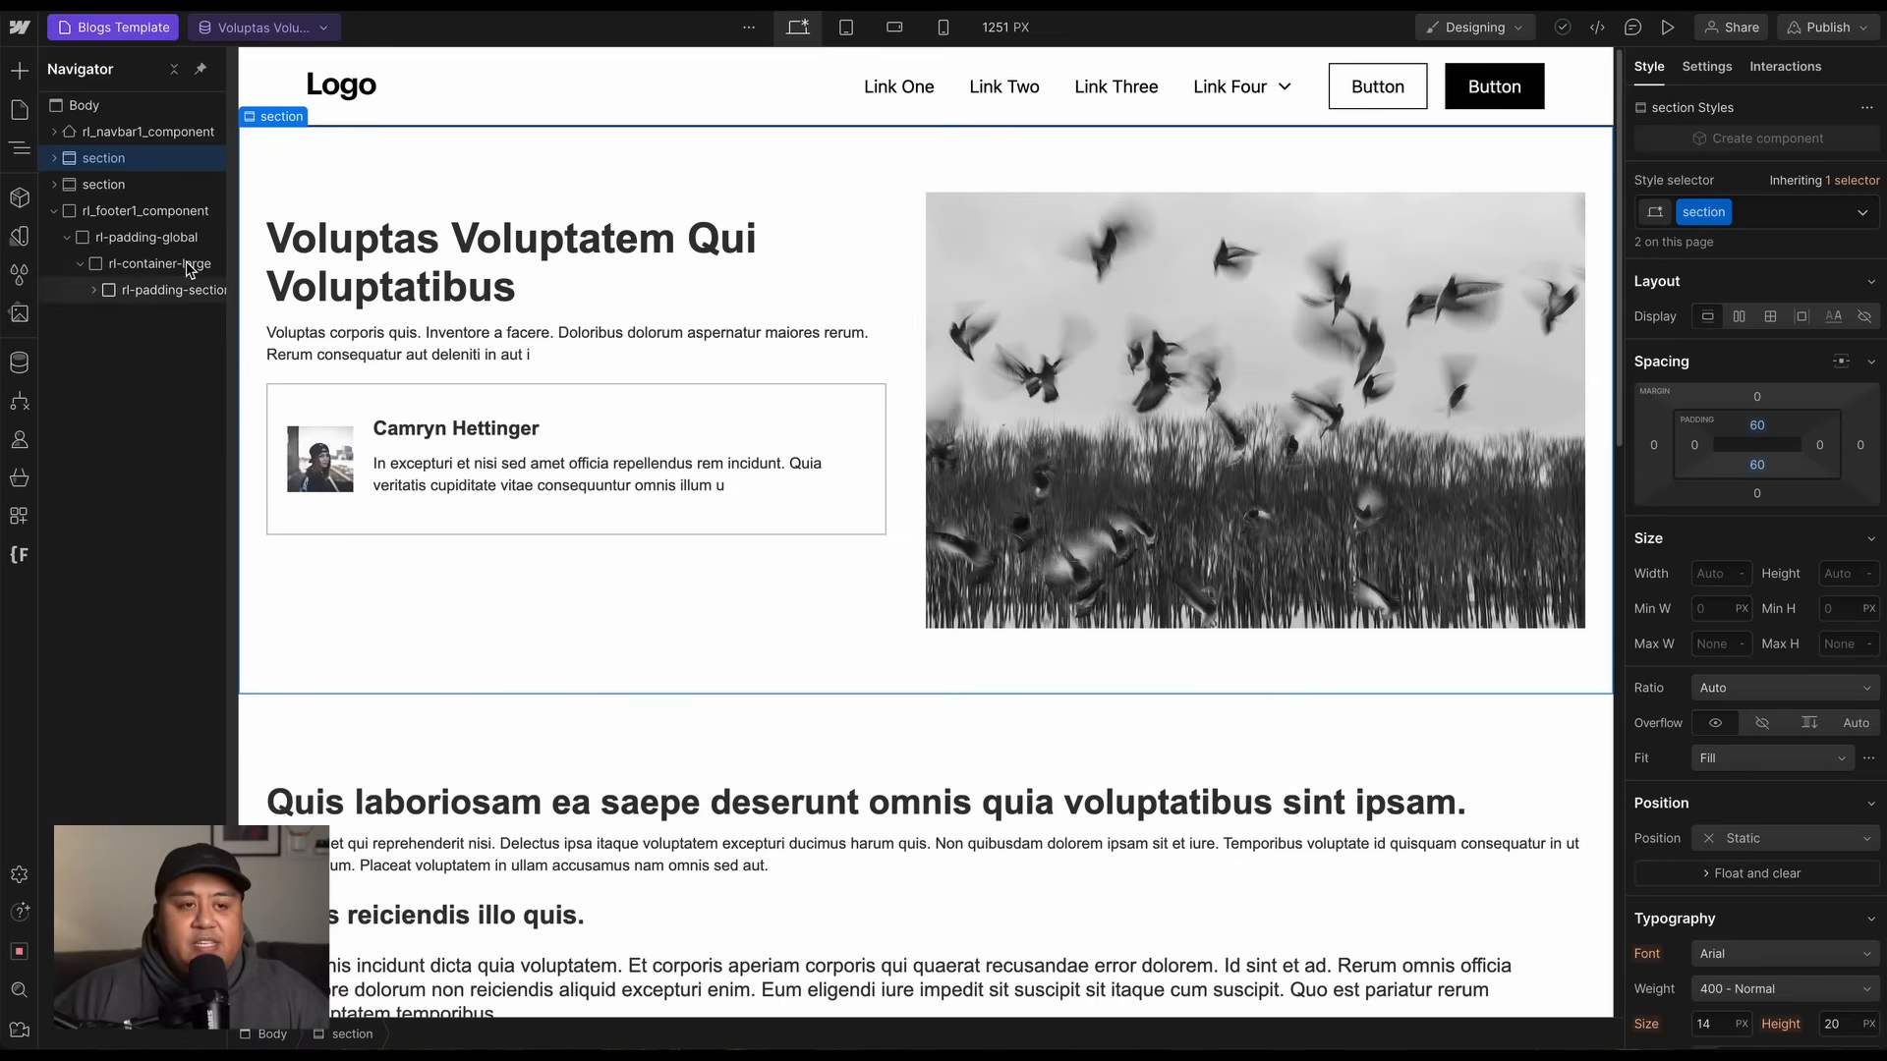
# Open the Home page and select its body.
pyautogui.click(19, 109)
pyautogui.click(96, 193)
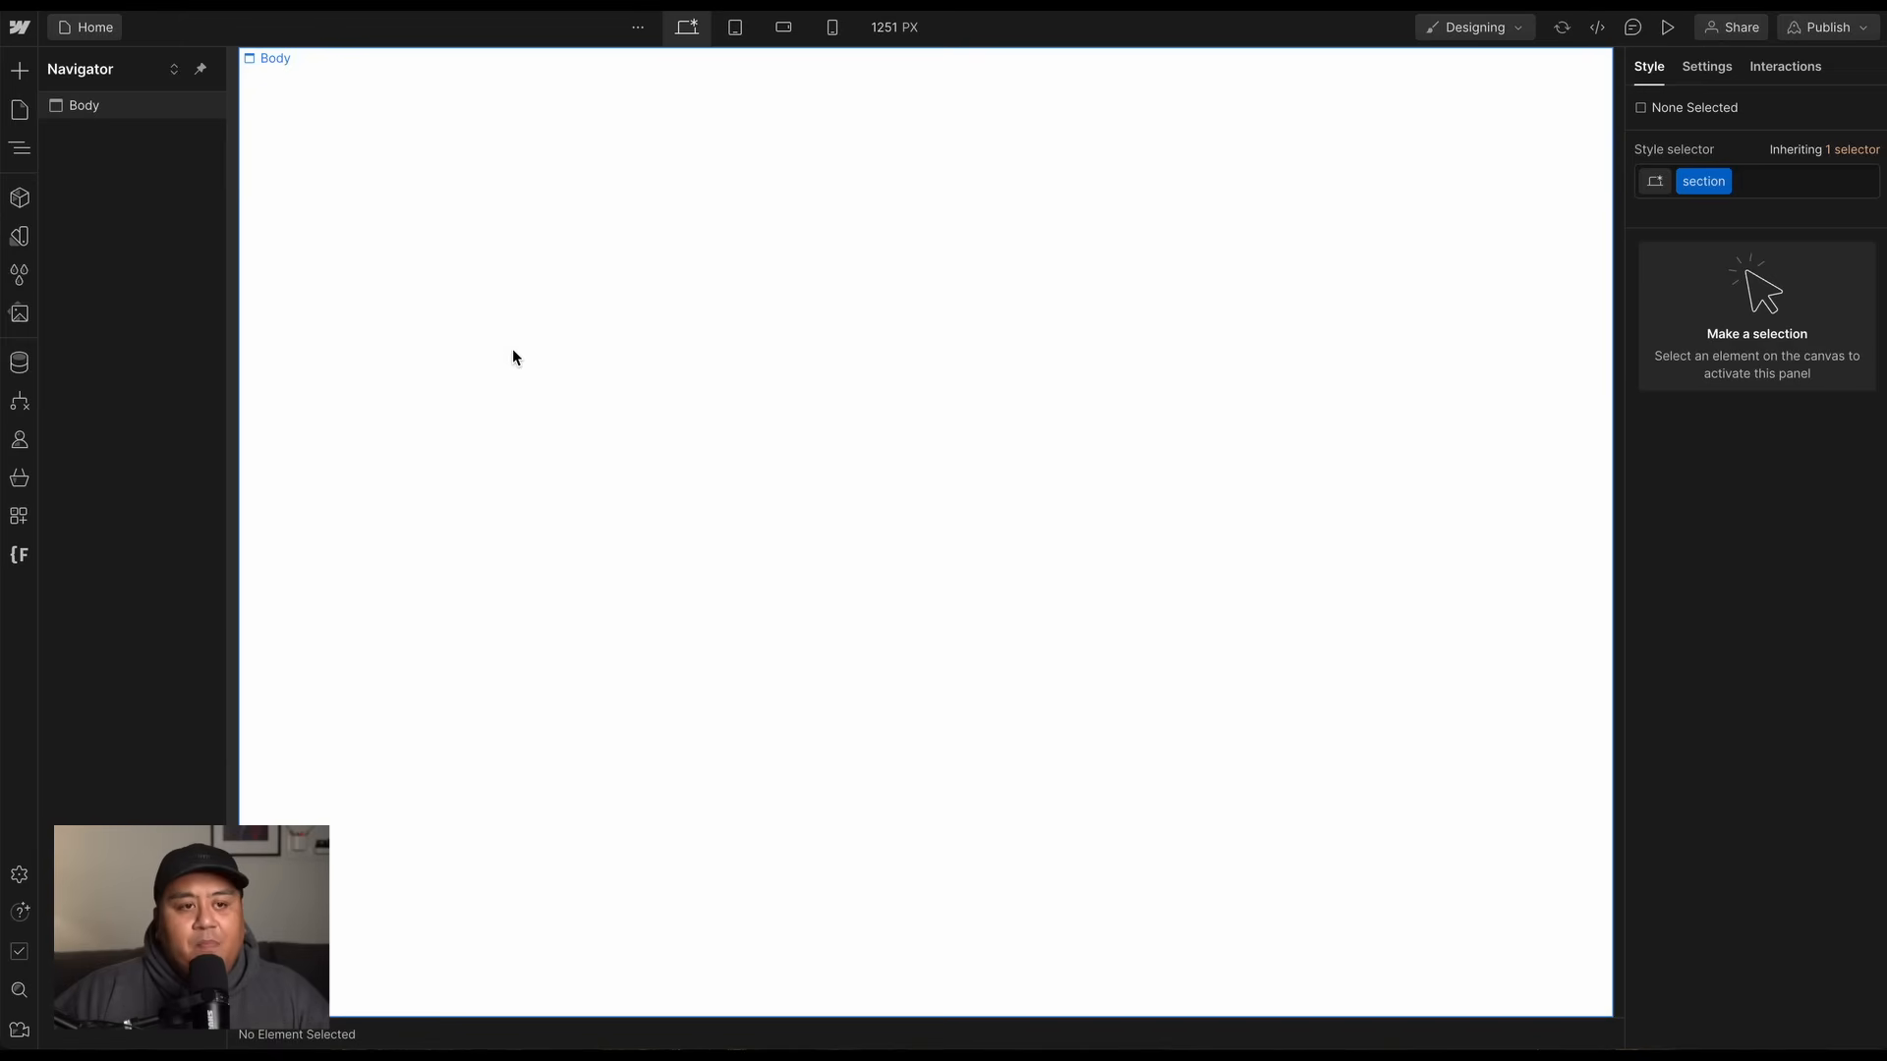
pyautogui.click(496, 358)
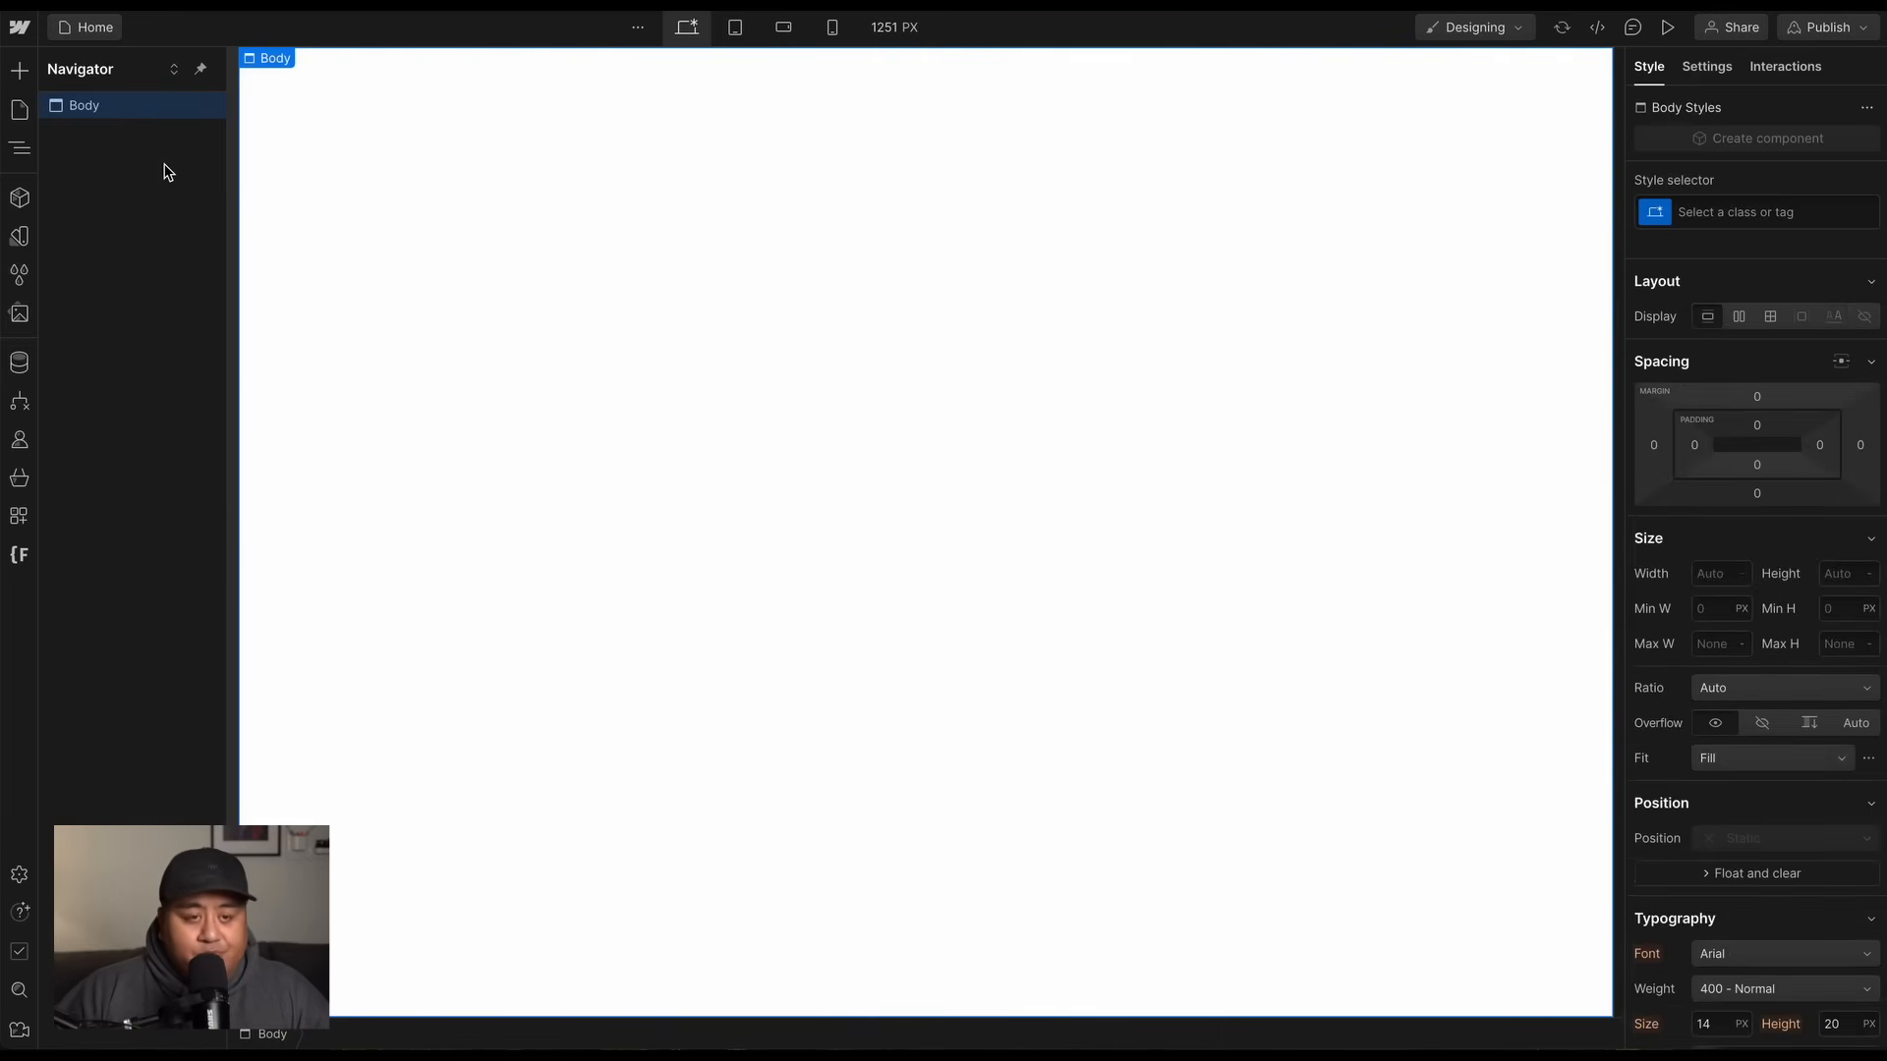
pyautogui.hotkey('ctrl', 'k')
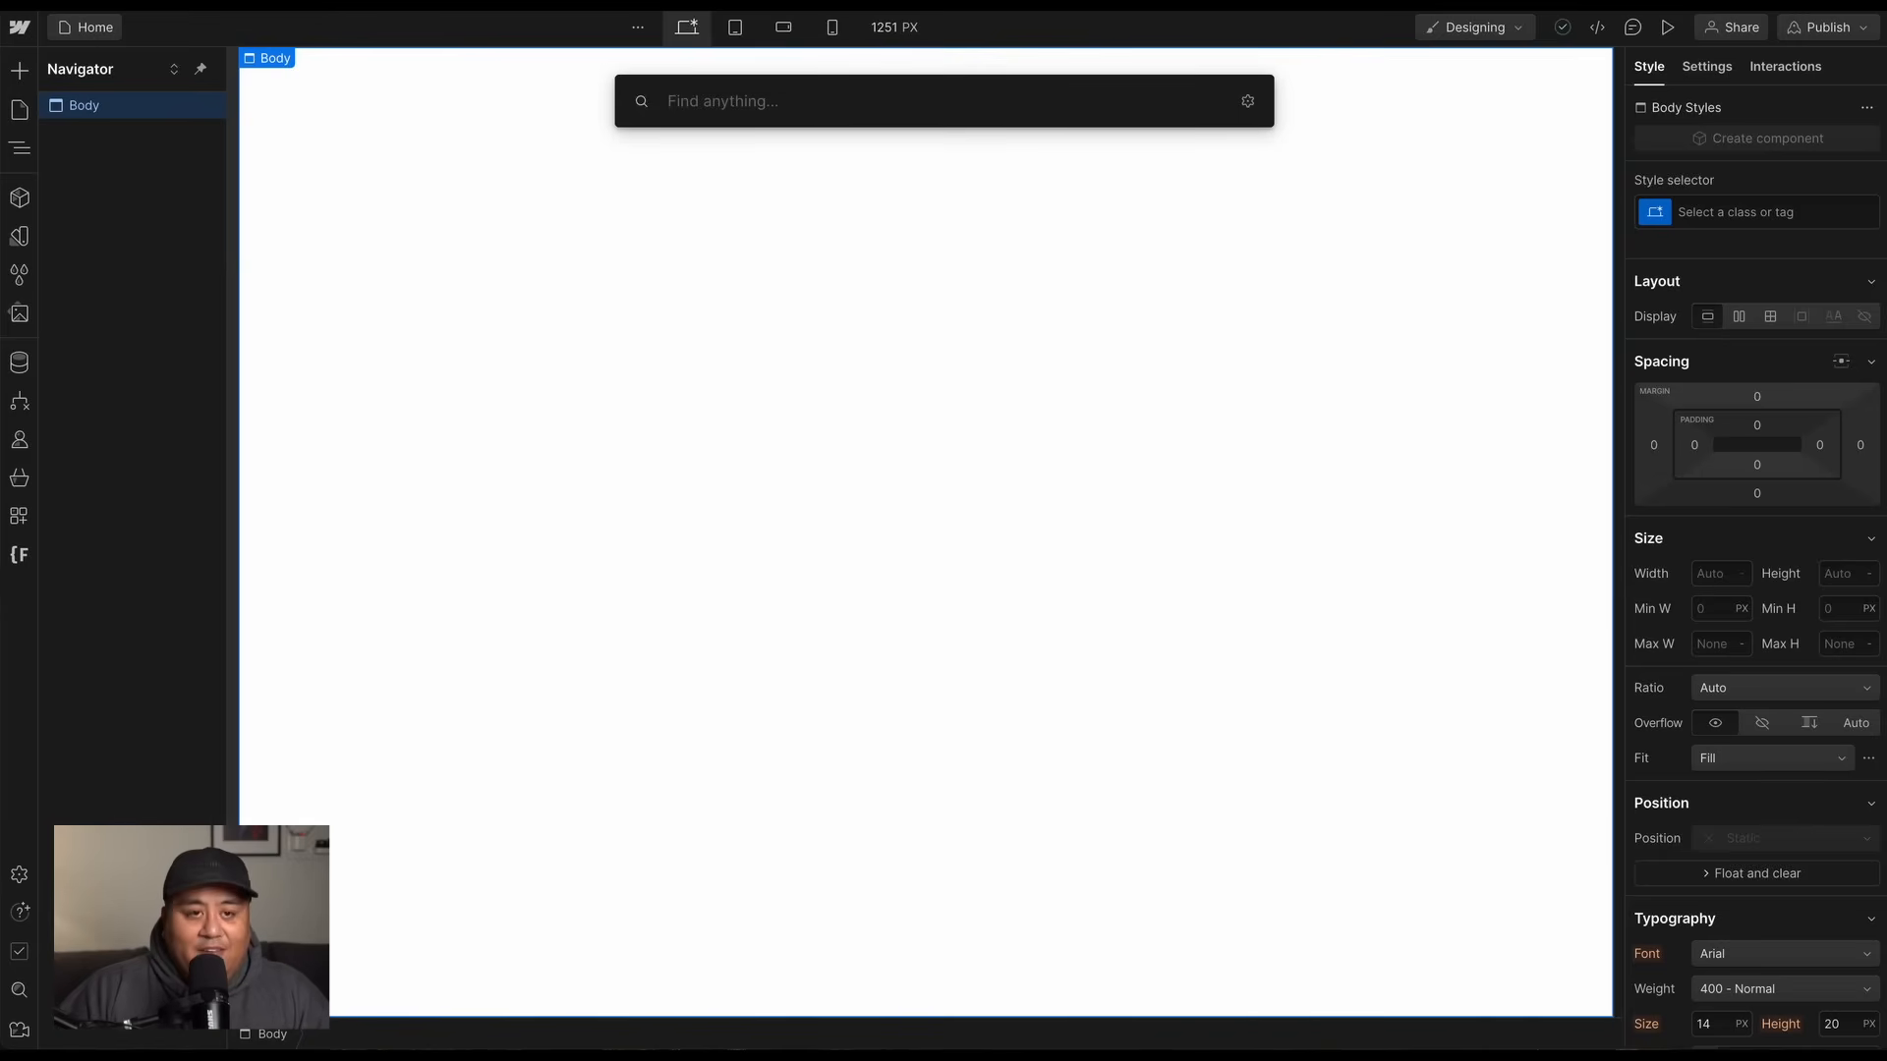
pyautogui.write('nav')
pyautogui.press('BackSpace')
pyautogui.press('BackSpace')
pyautogui.press('BackSpace')
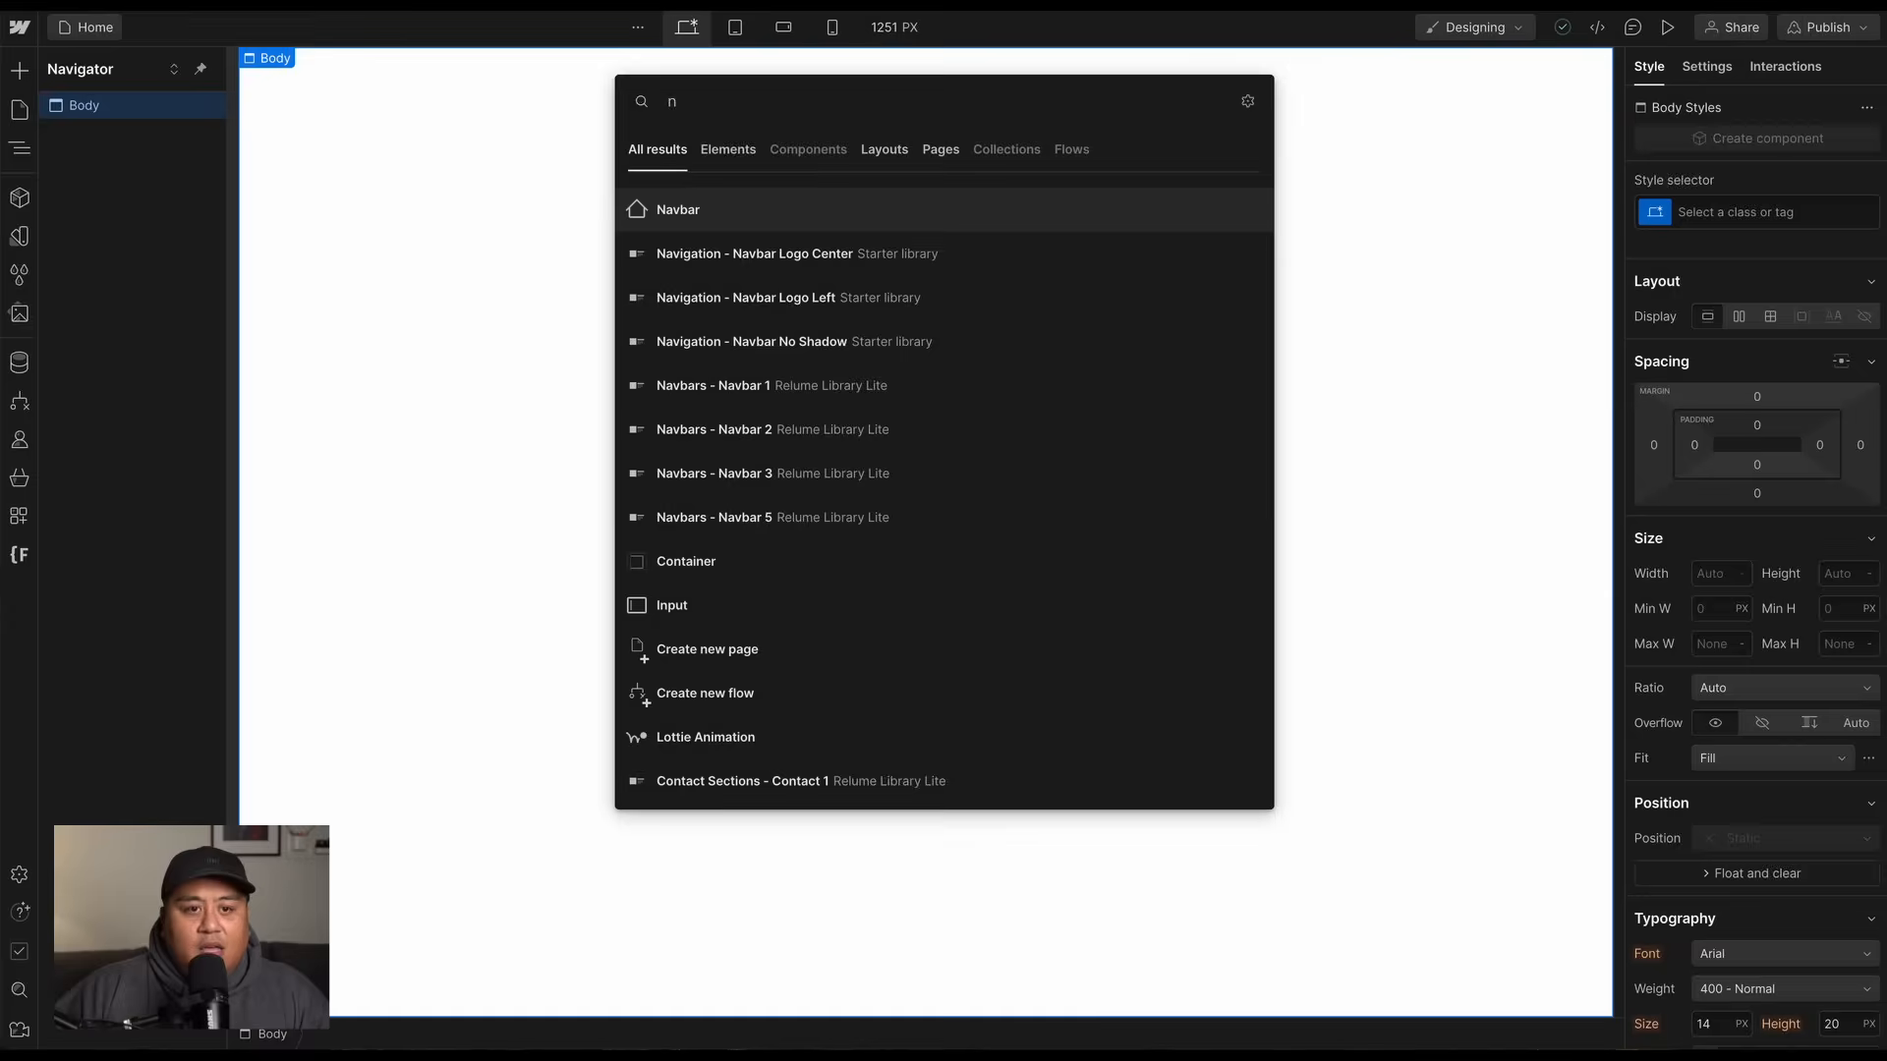
pyautogui.press('Escape')
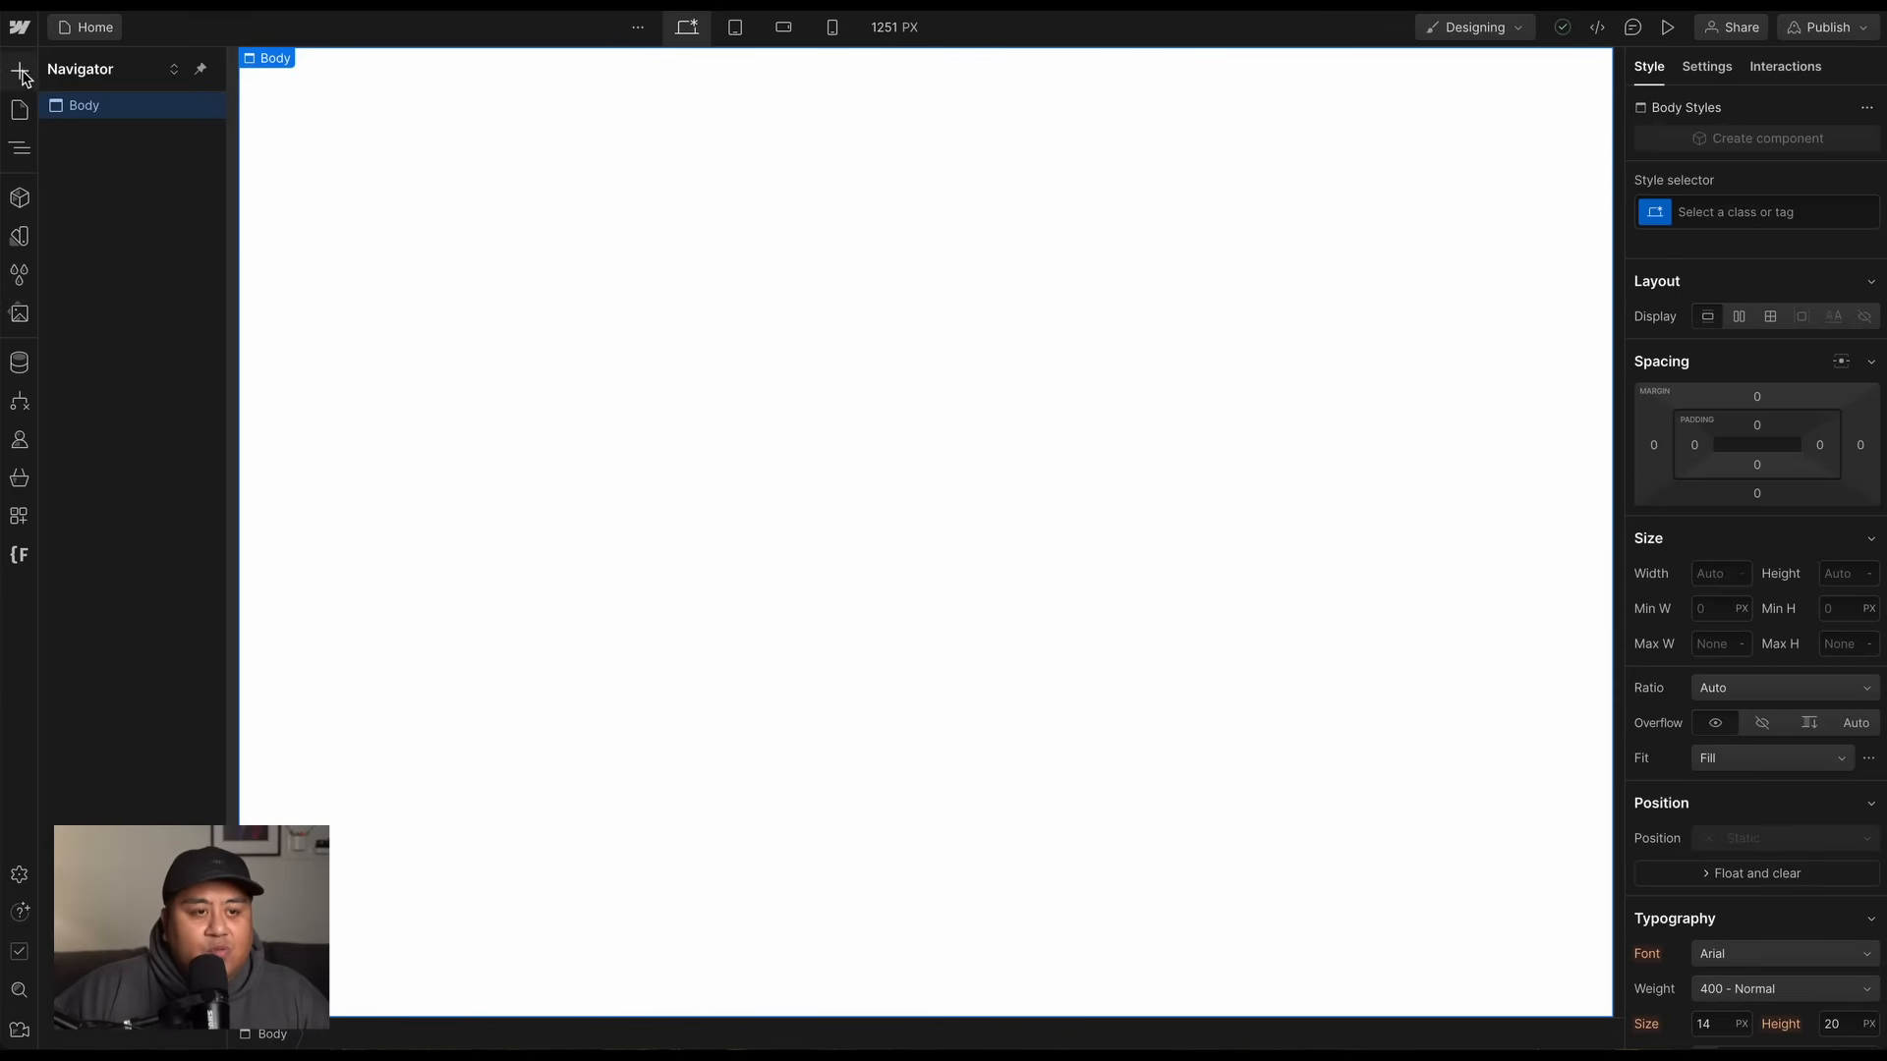
# Insert the Navbar 1 layout from Relume Library Lite into the Home page.
pyautogui.click(20, 70)
pyautogui.click(233, 115)
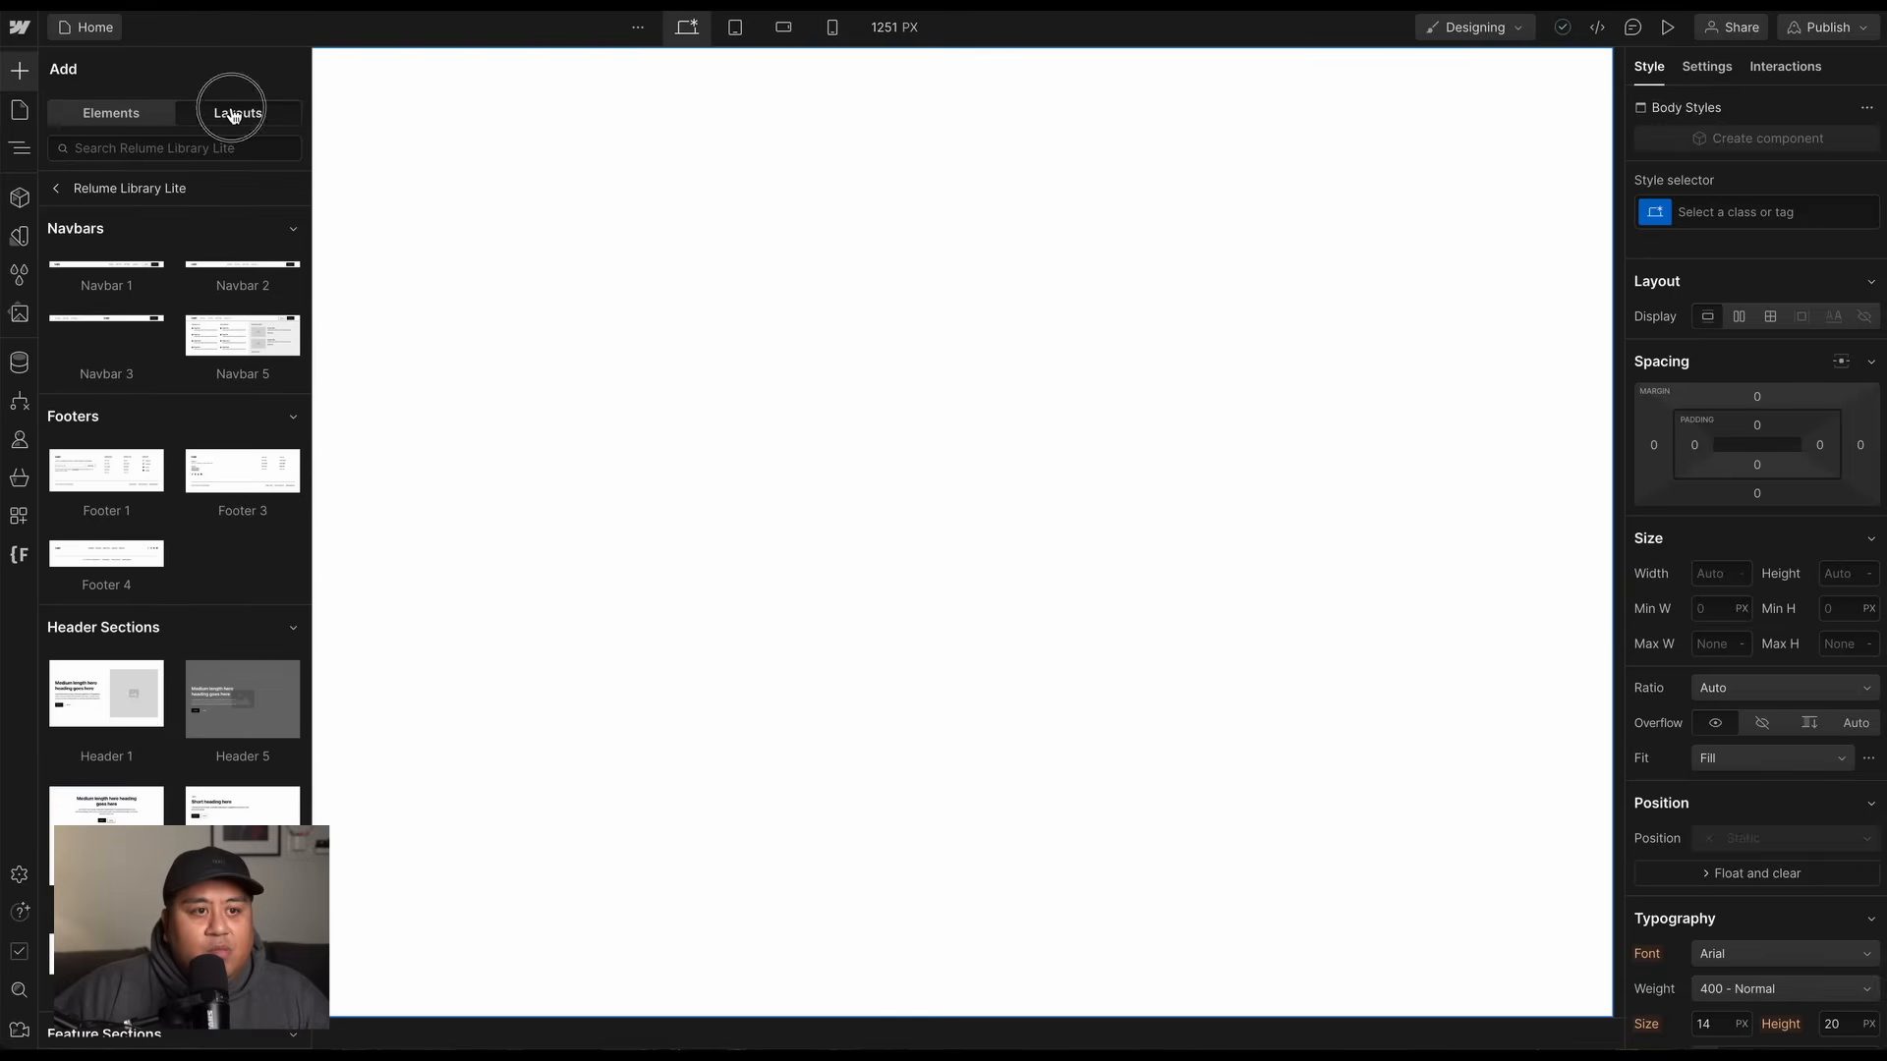
pyautogui.click(138, 264)
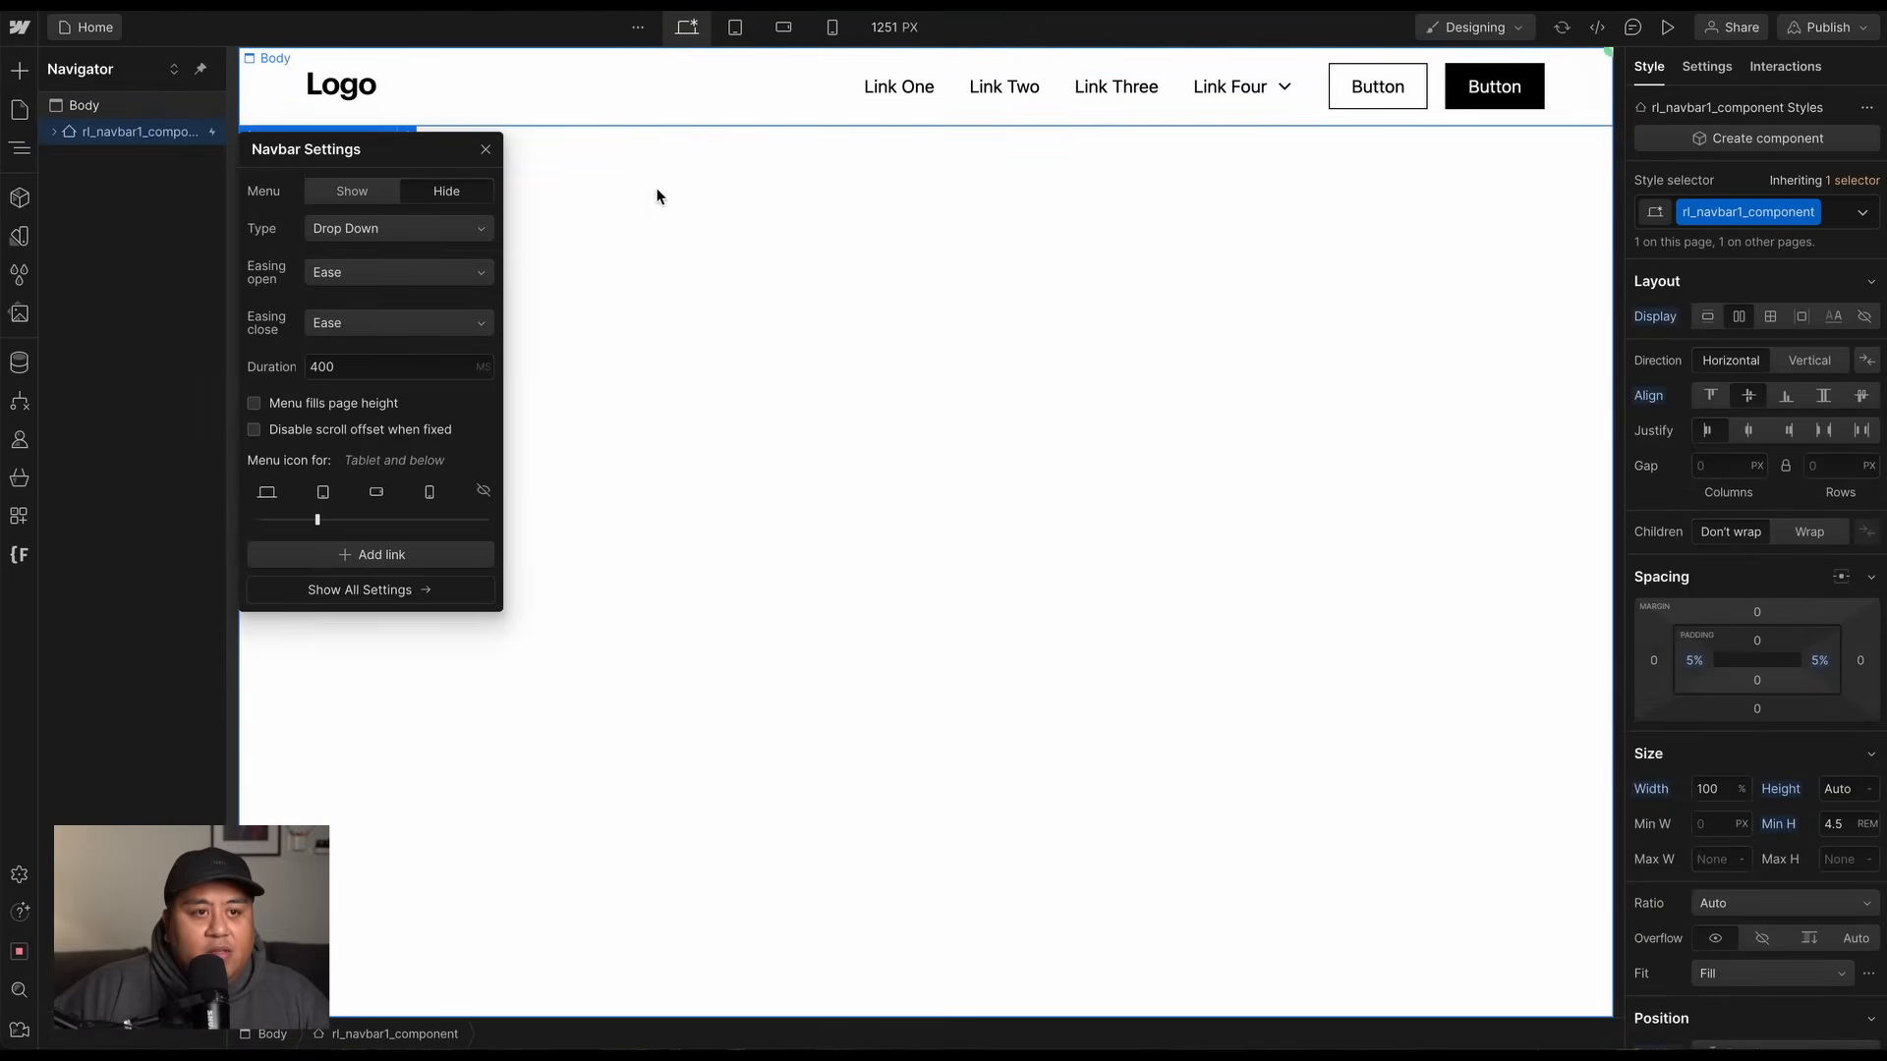
# Search the layout library for a footer and insert Footer 1 into the Home page body.
pyautogui.click(164, 103)
pyautogui.hotkey('ctrl', 'e')
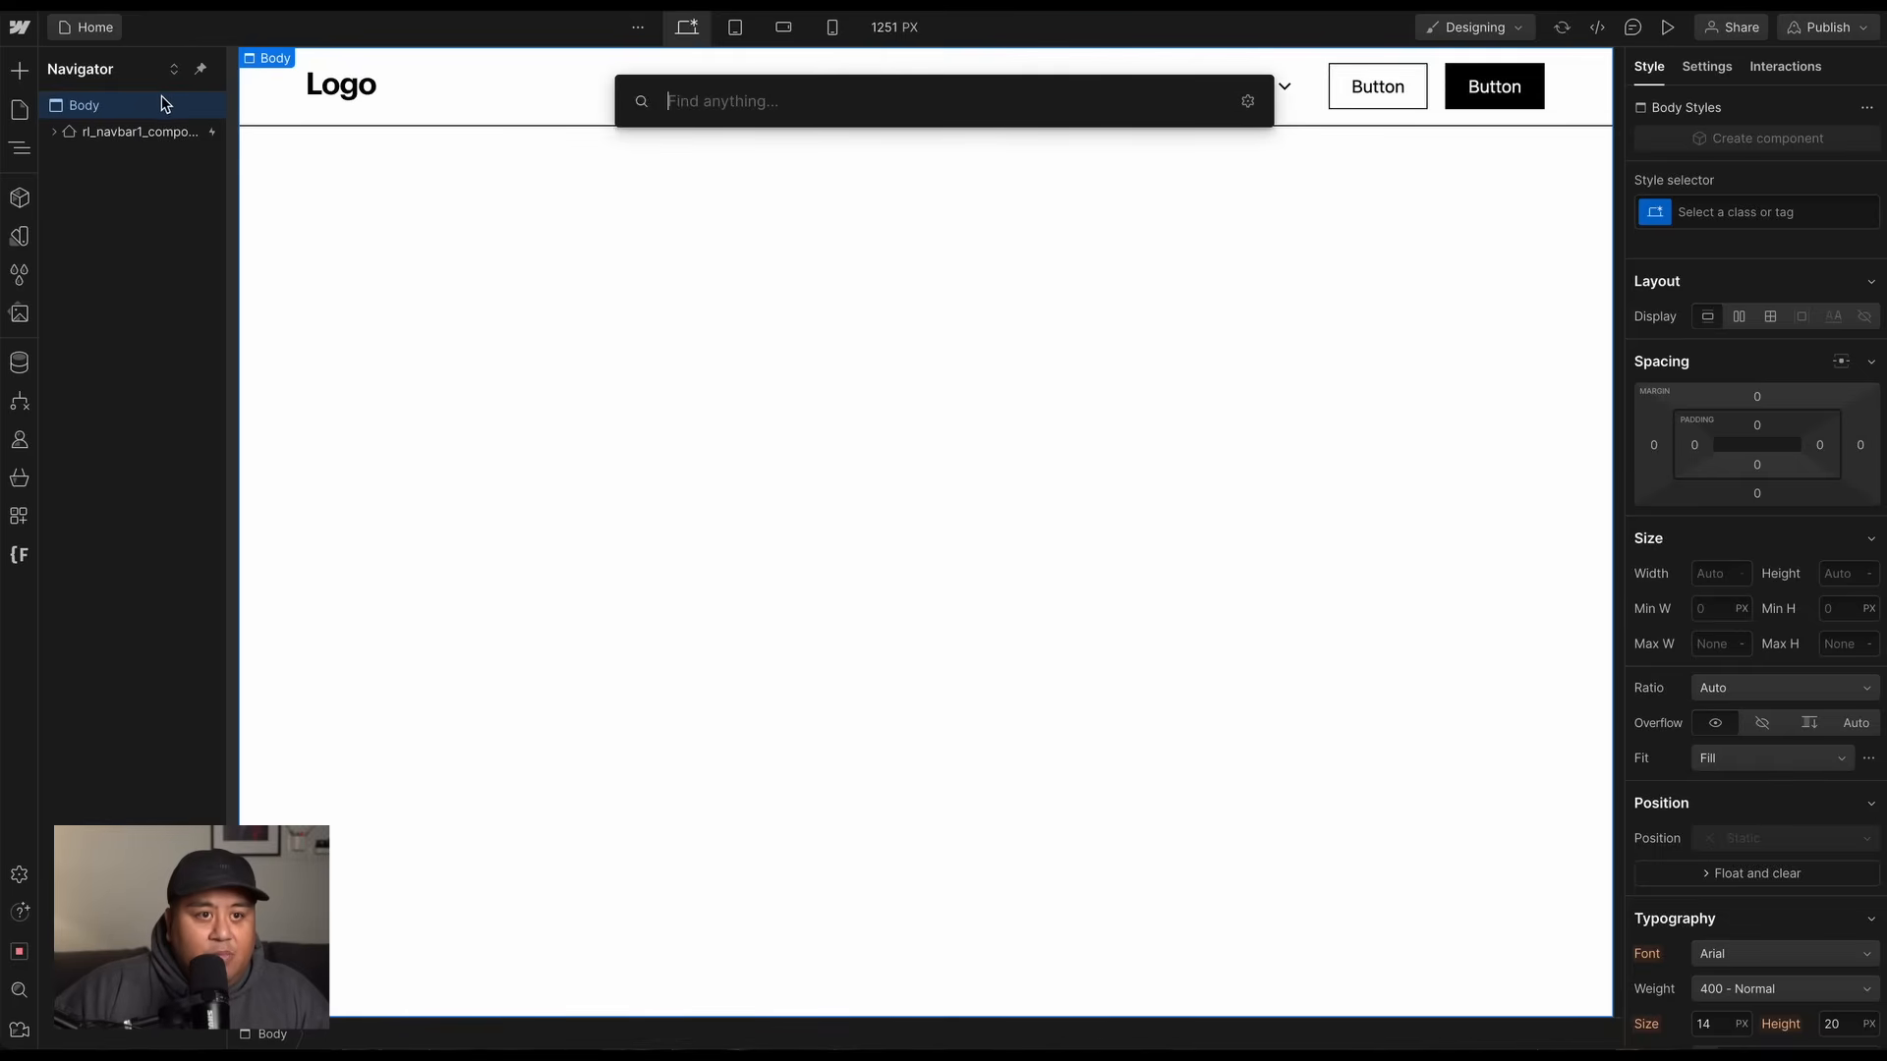
pyautogui.press('Escape')
pyautogui.click(19, 70)
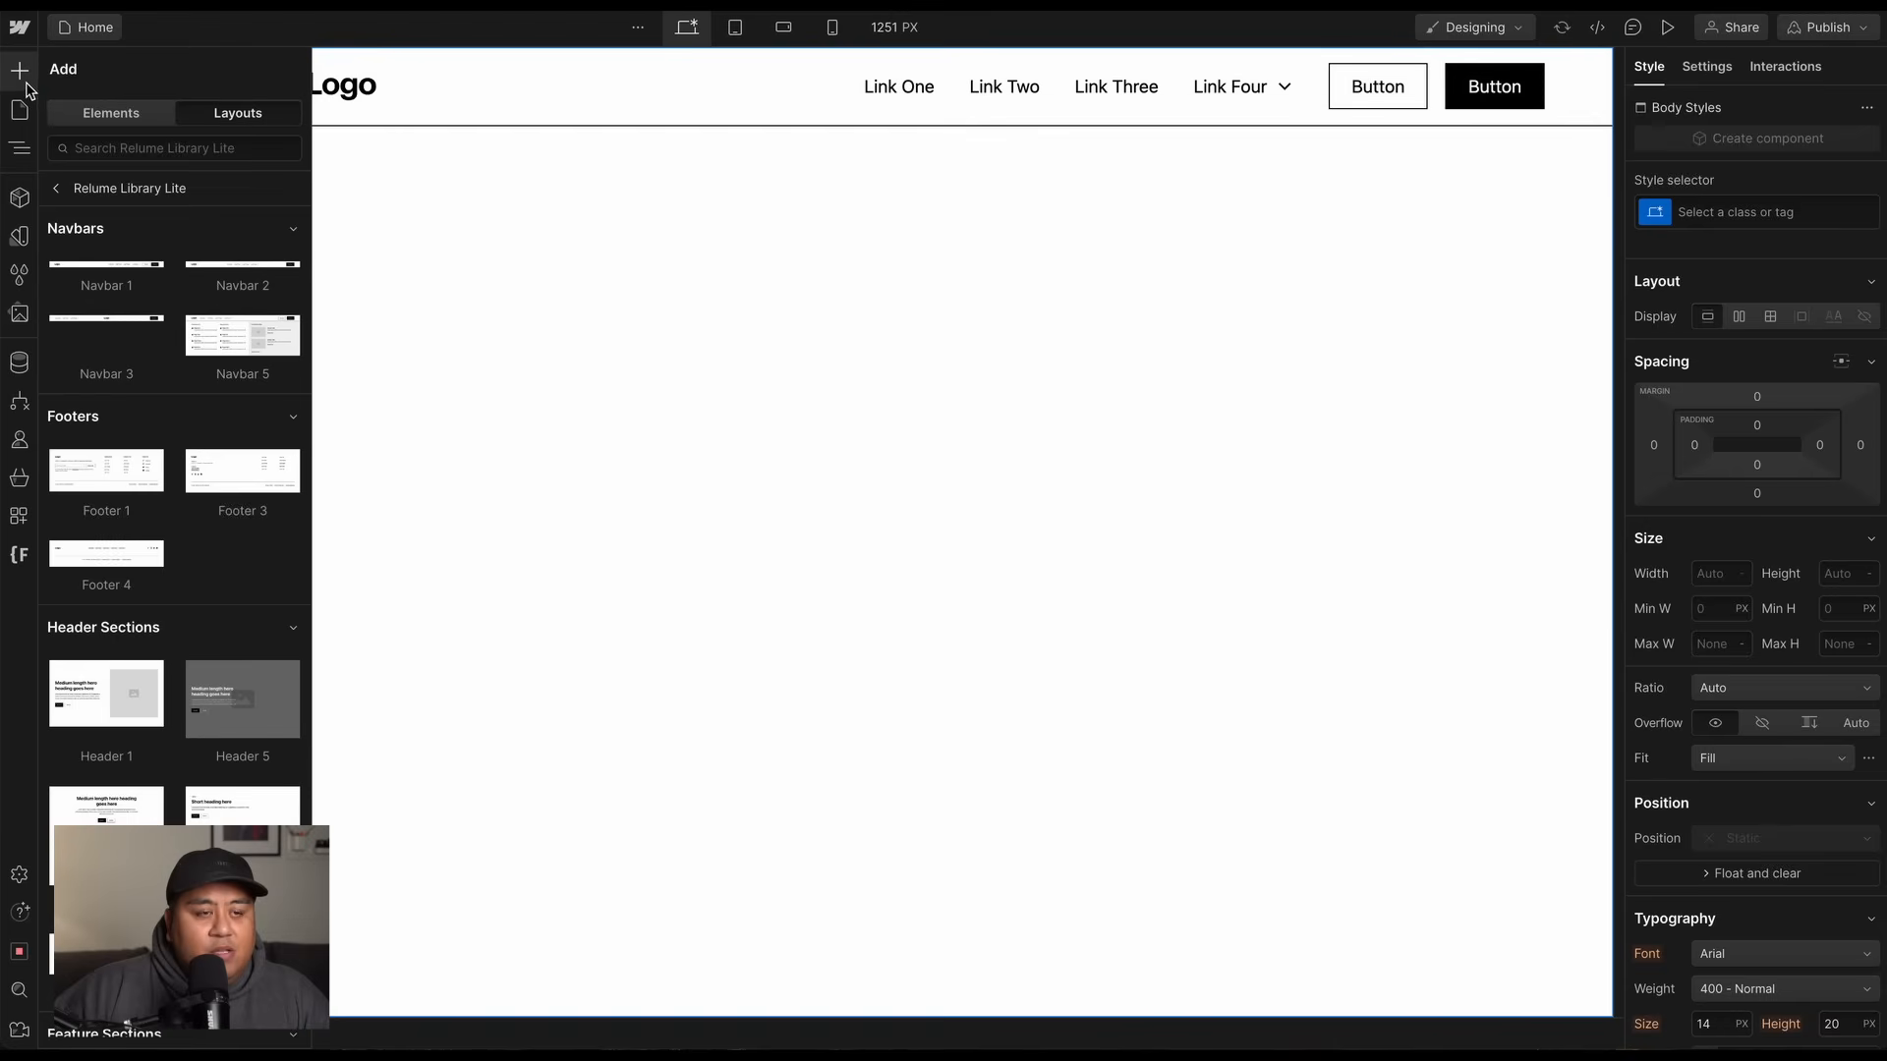
pyautogui.click(126, 155)
pyautogui.write('footer')
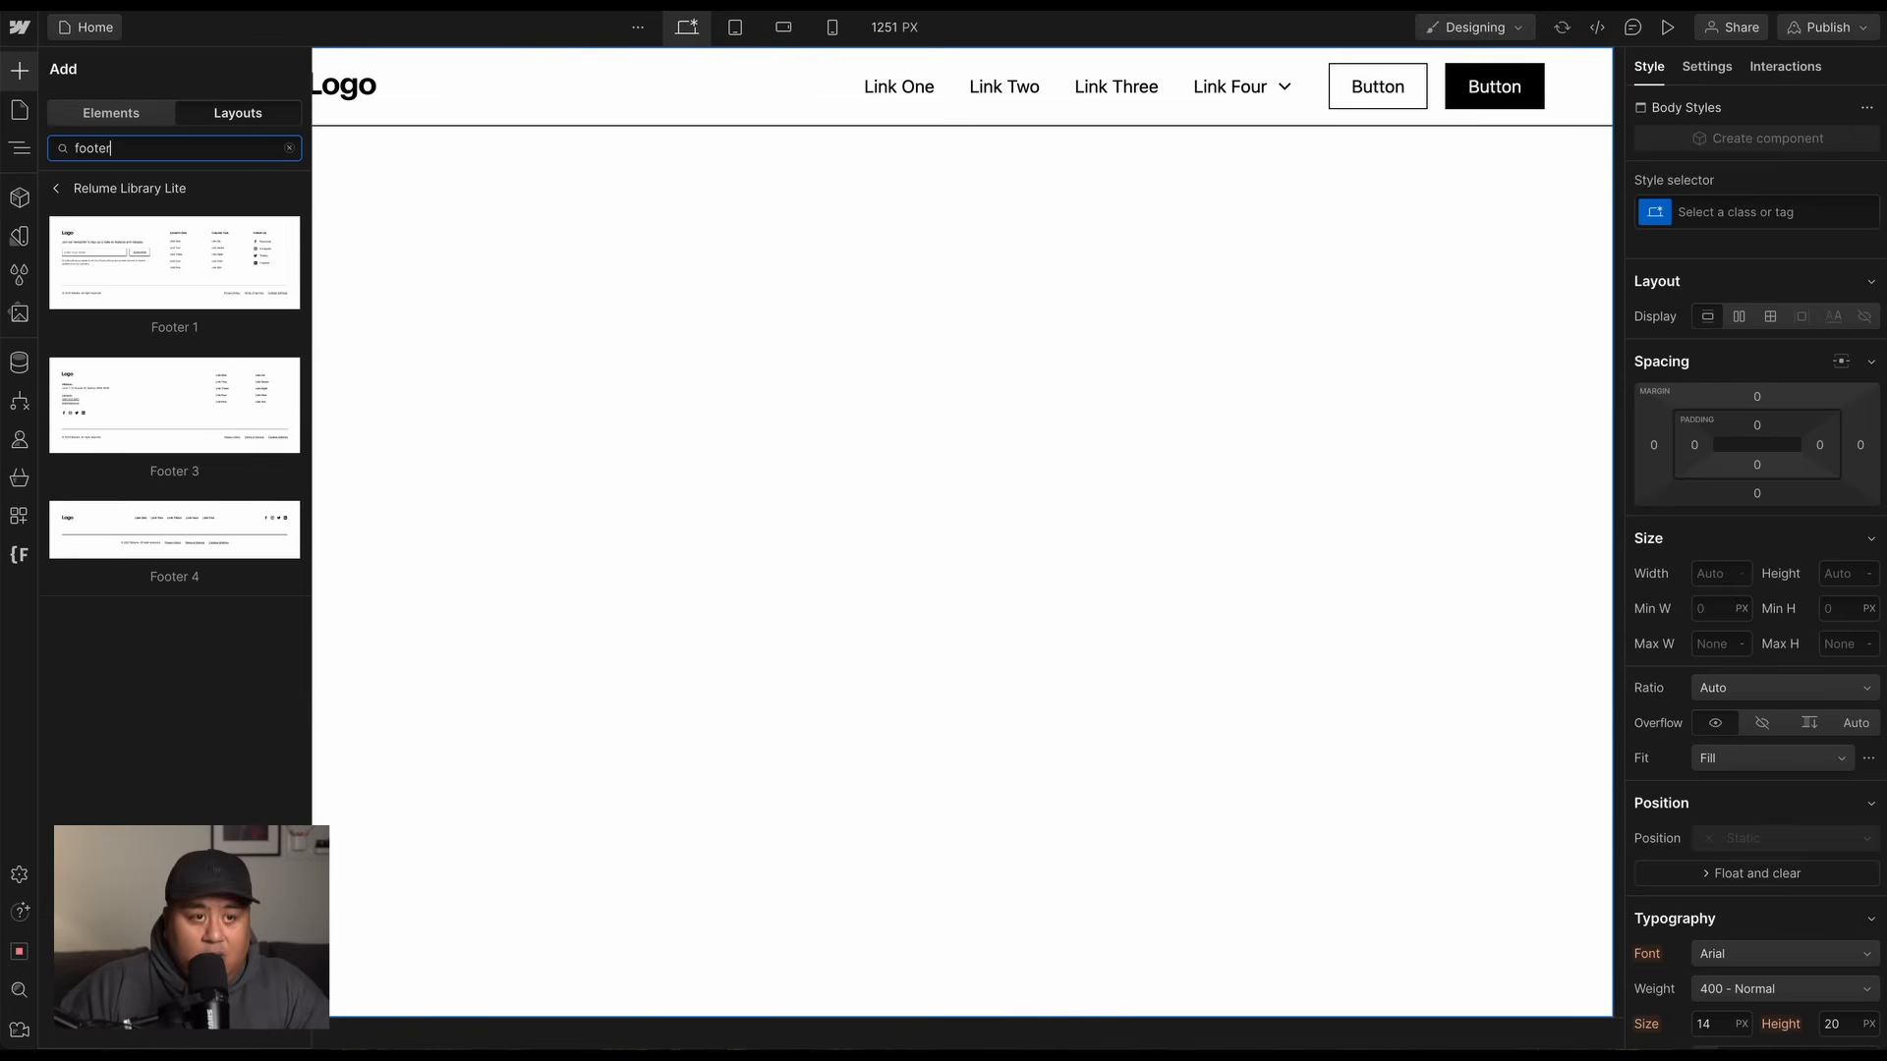
pyautogui.moveTo(170, 320)
pyautogui.click(173, 266)
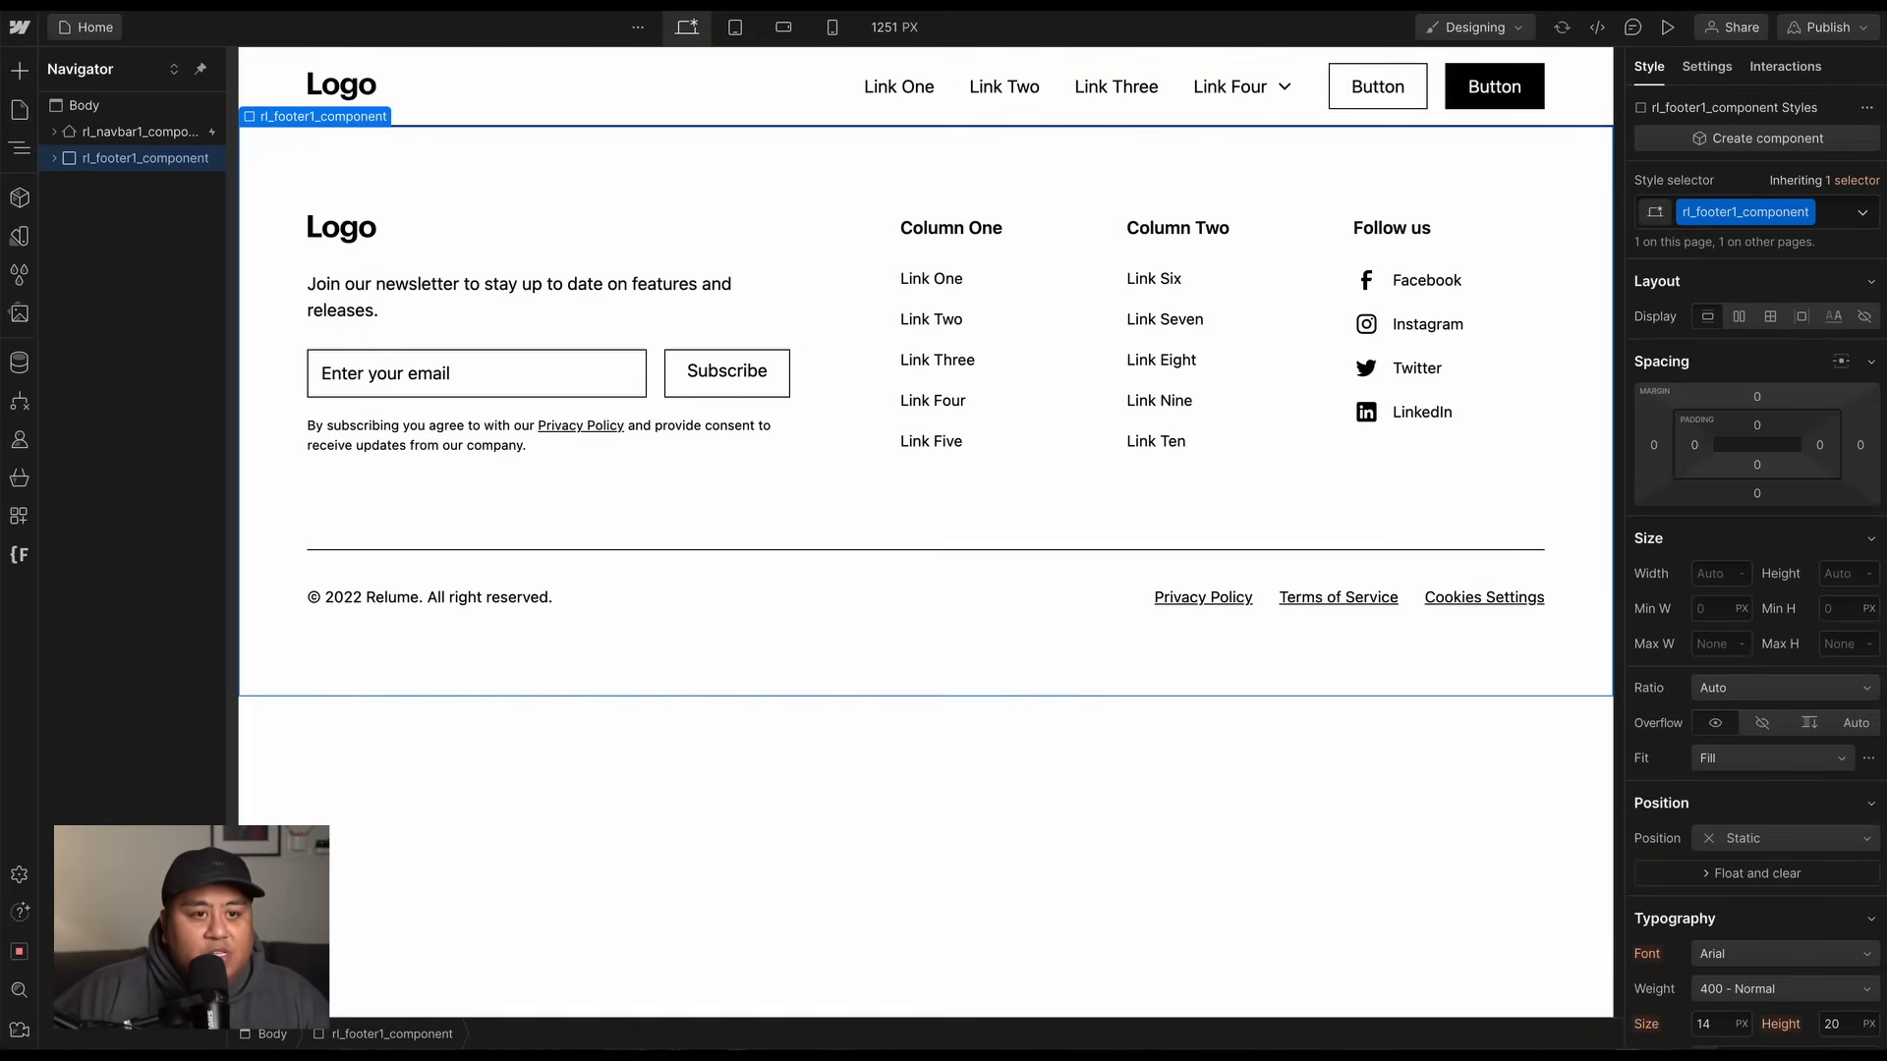
# Insert the Layout 192 feature section and place it between the navbar and the footer.
pyautogui.click(115, 106)
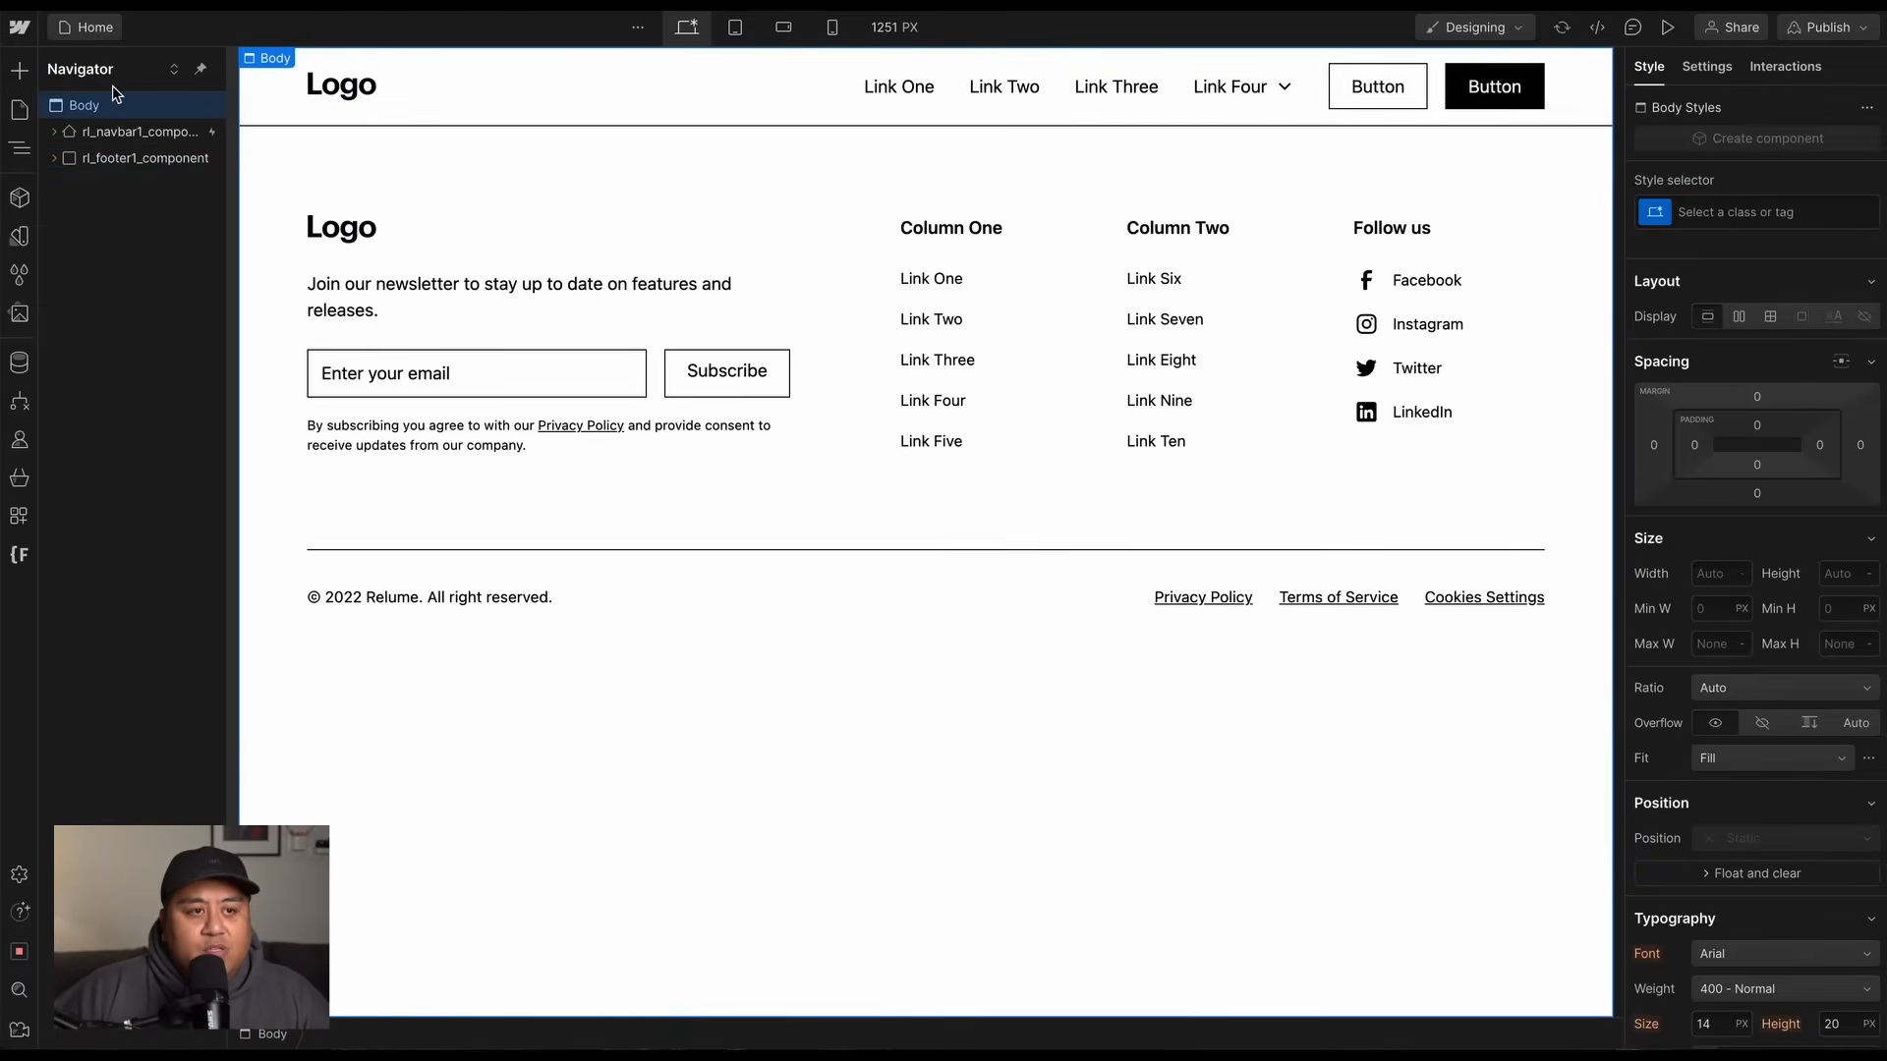
pyautogui.click(20, 70)
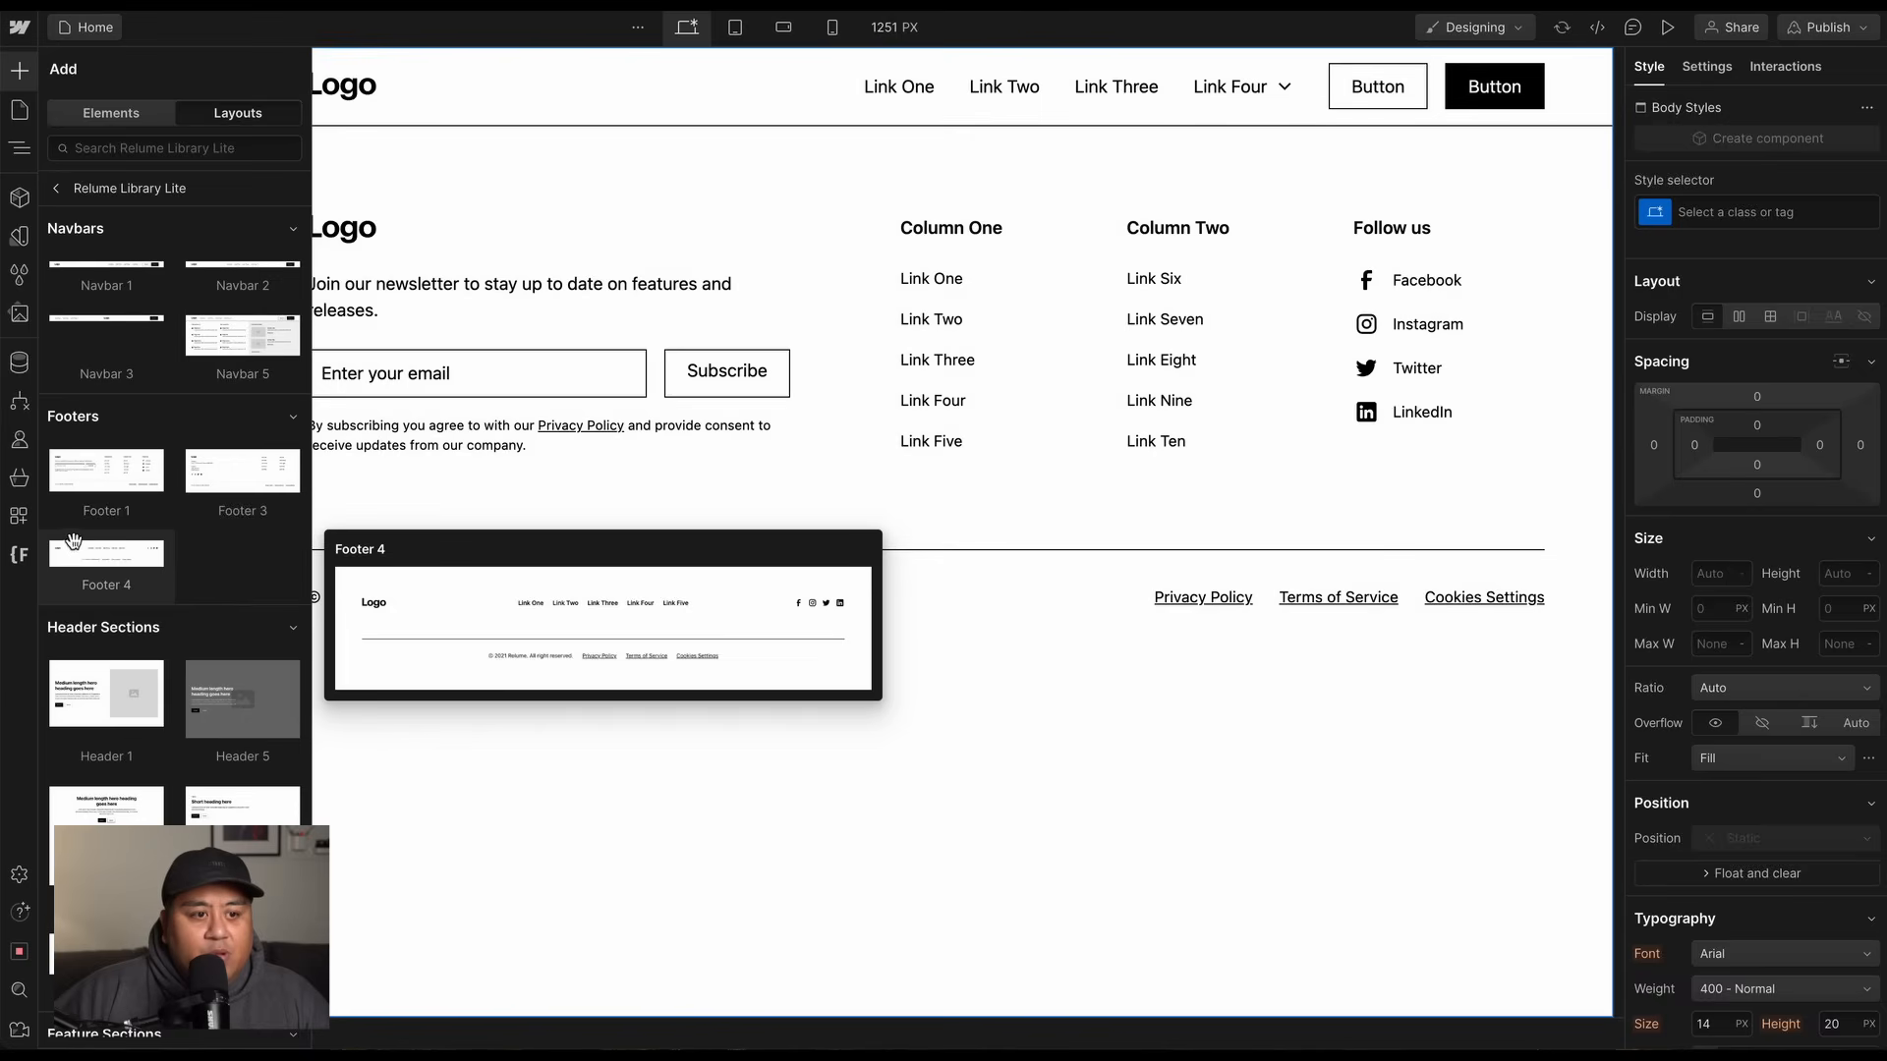
pyautogui.moveTo(128, 668)
pyautogui.scroll(-3, 127, 668)
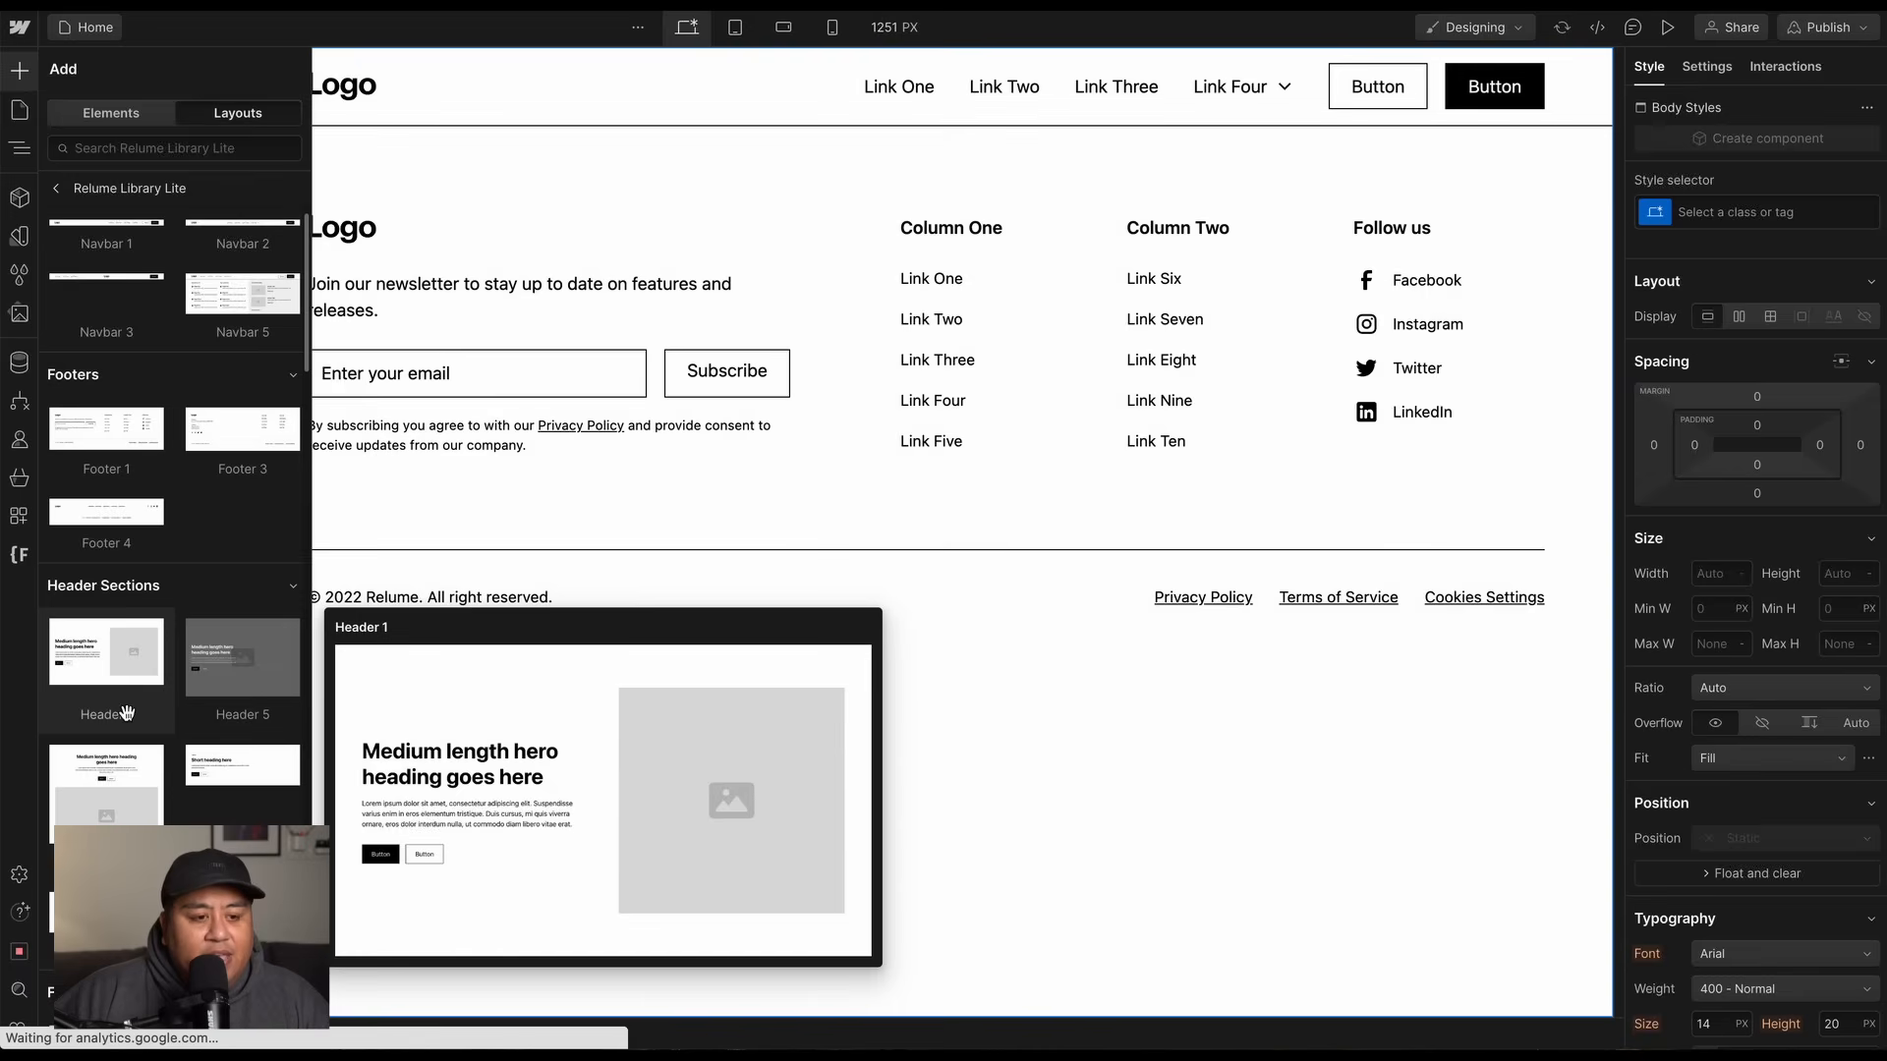
pyautogui.moveTo(128, 720)
pyautogui.scroll(-3, 98, 738)
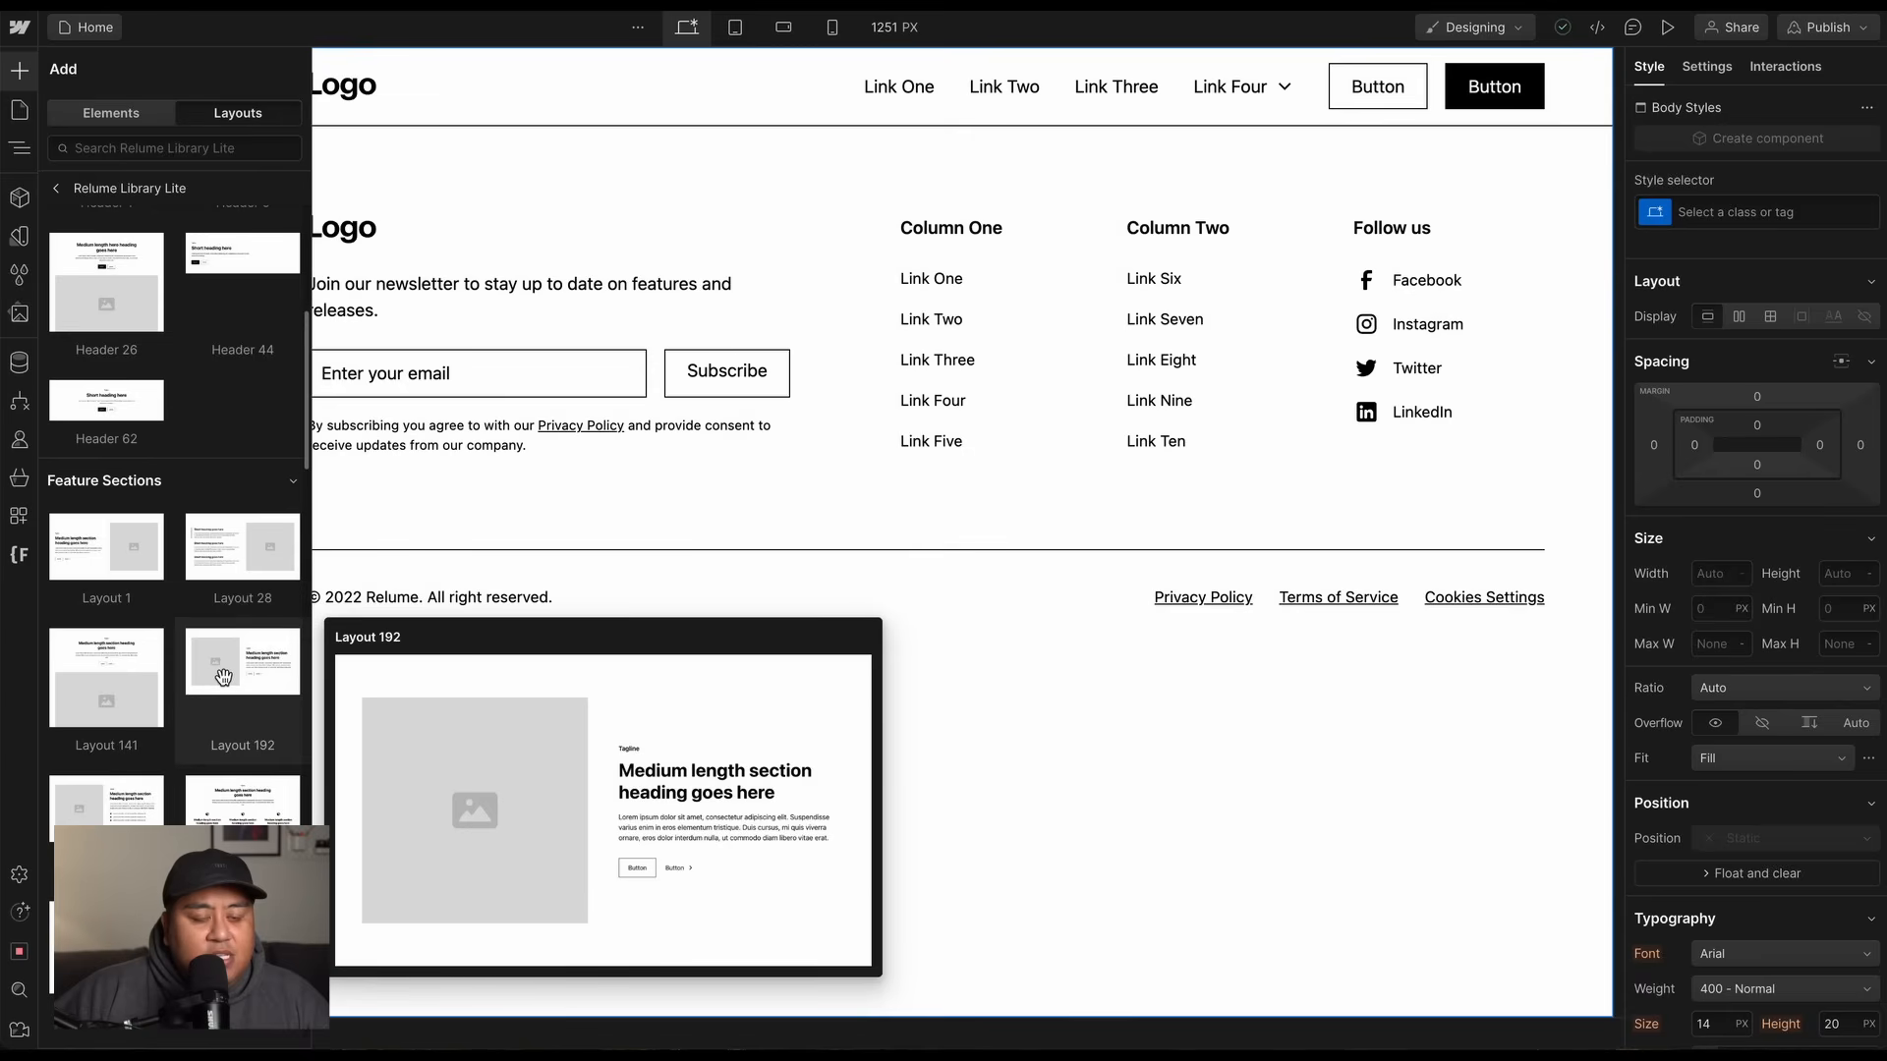
pyautogui.click(223, 678)
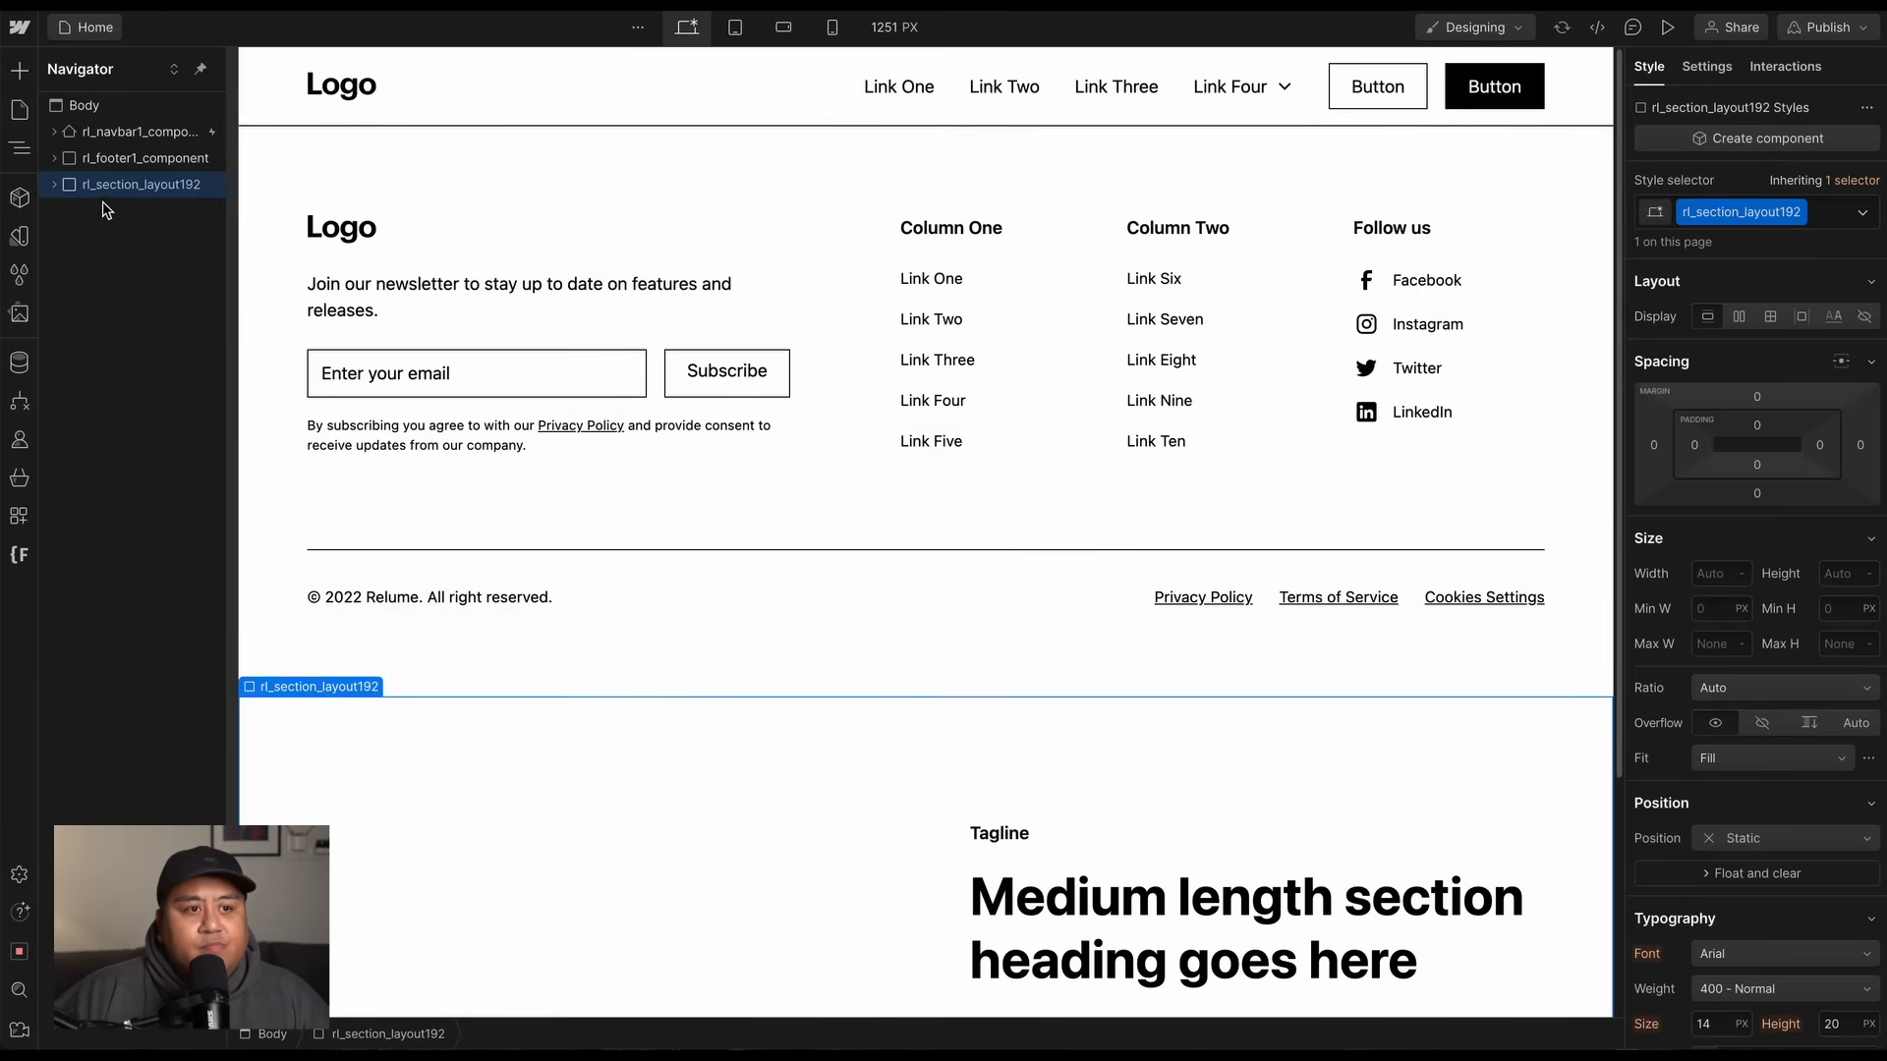
pyautogui.moveTo(90, 179); pyautogui.dragTo(91, 153)
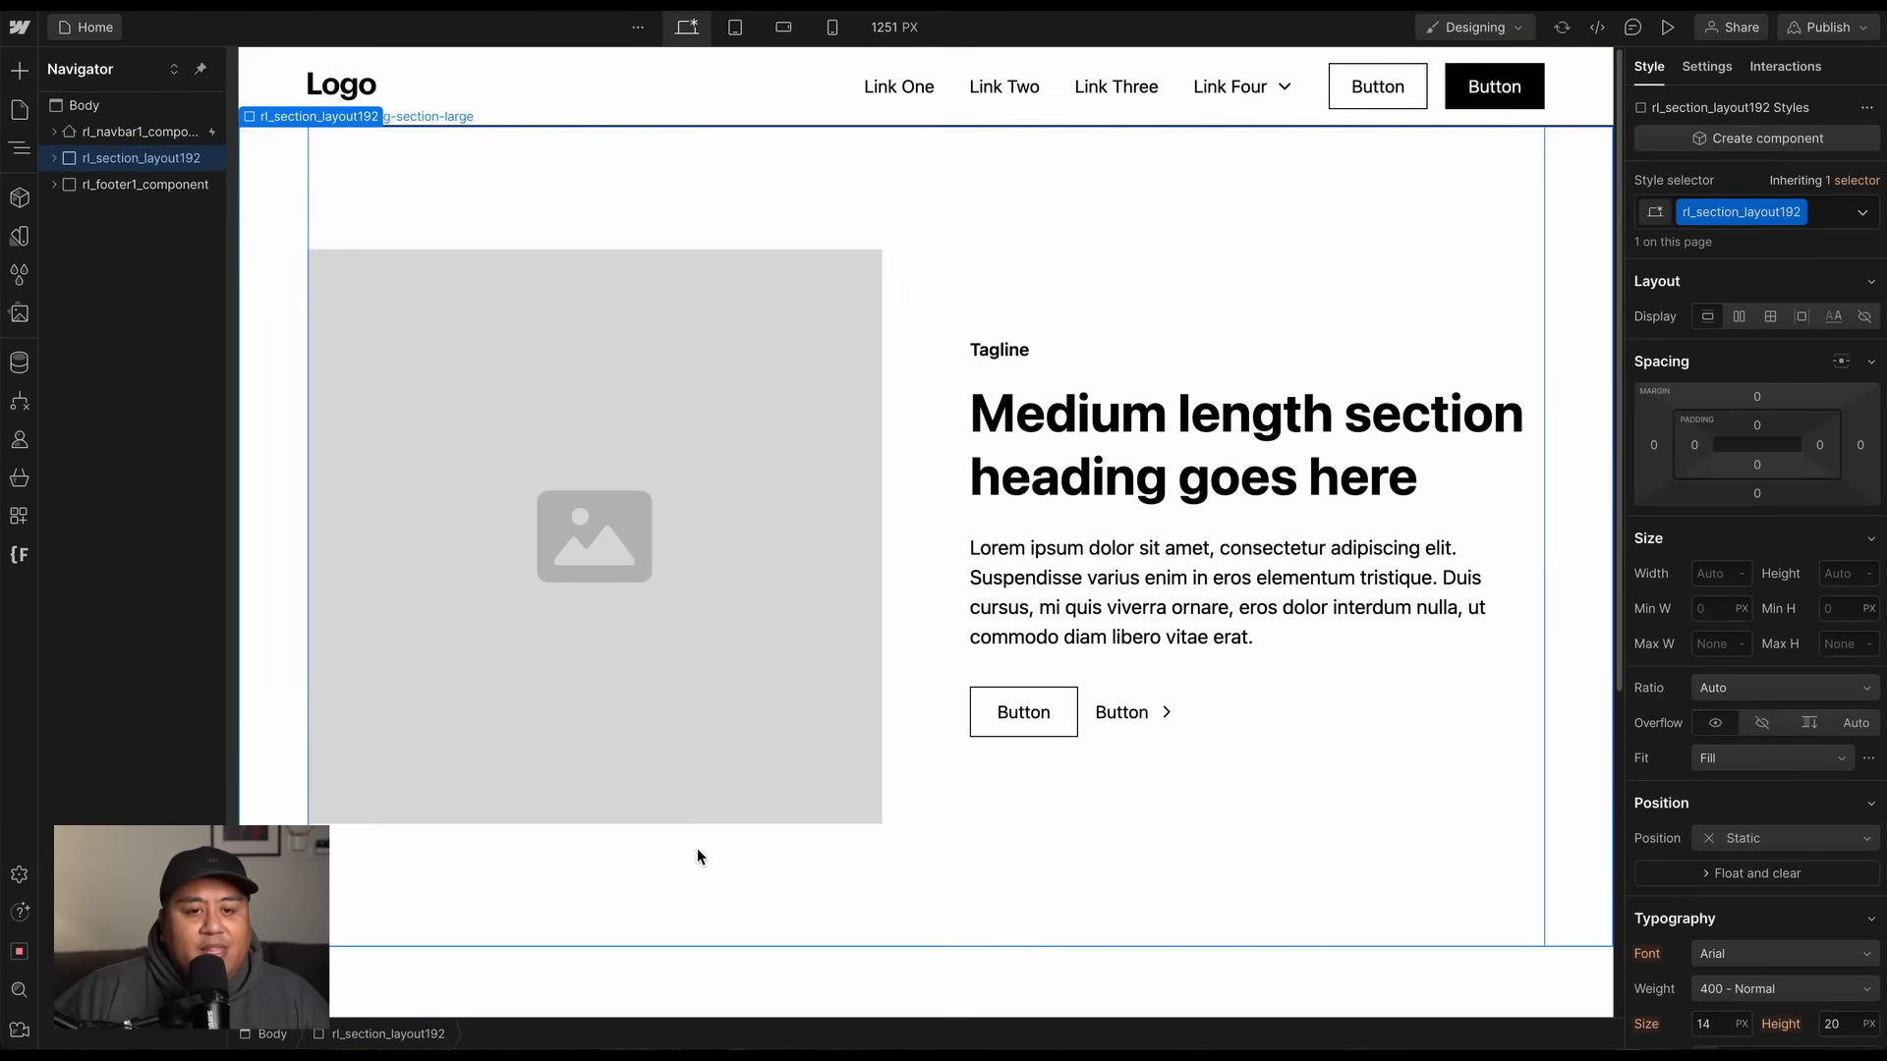
pyautogui.click(976, 896)
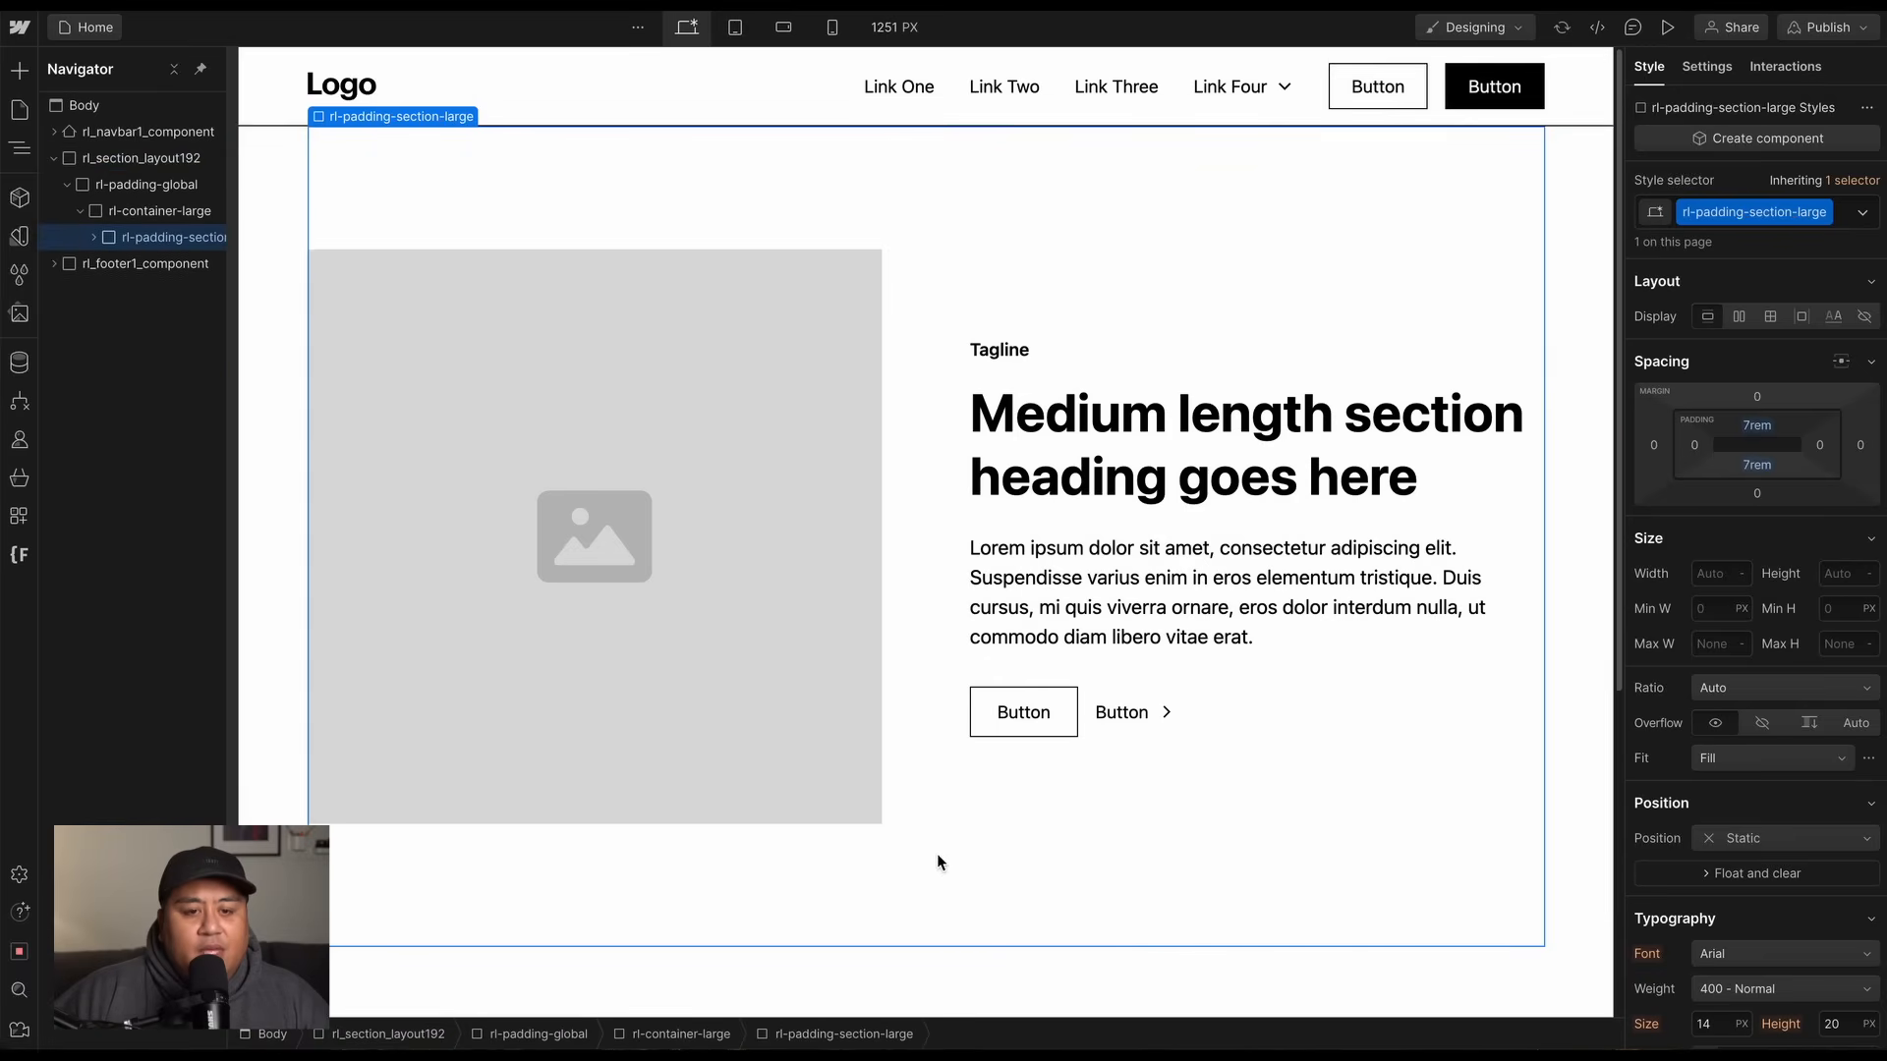
# Add a Section element to the page body and place it between the Layout 192 section and the footer.
pyautogui.click(120, 106)
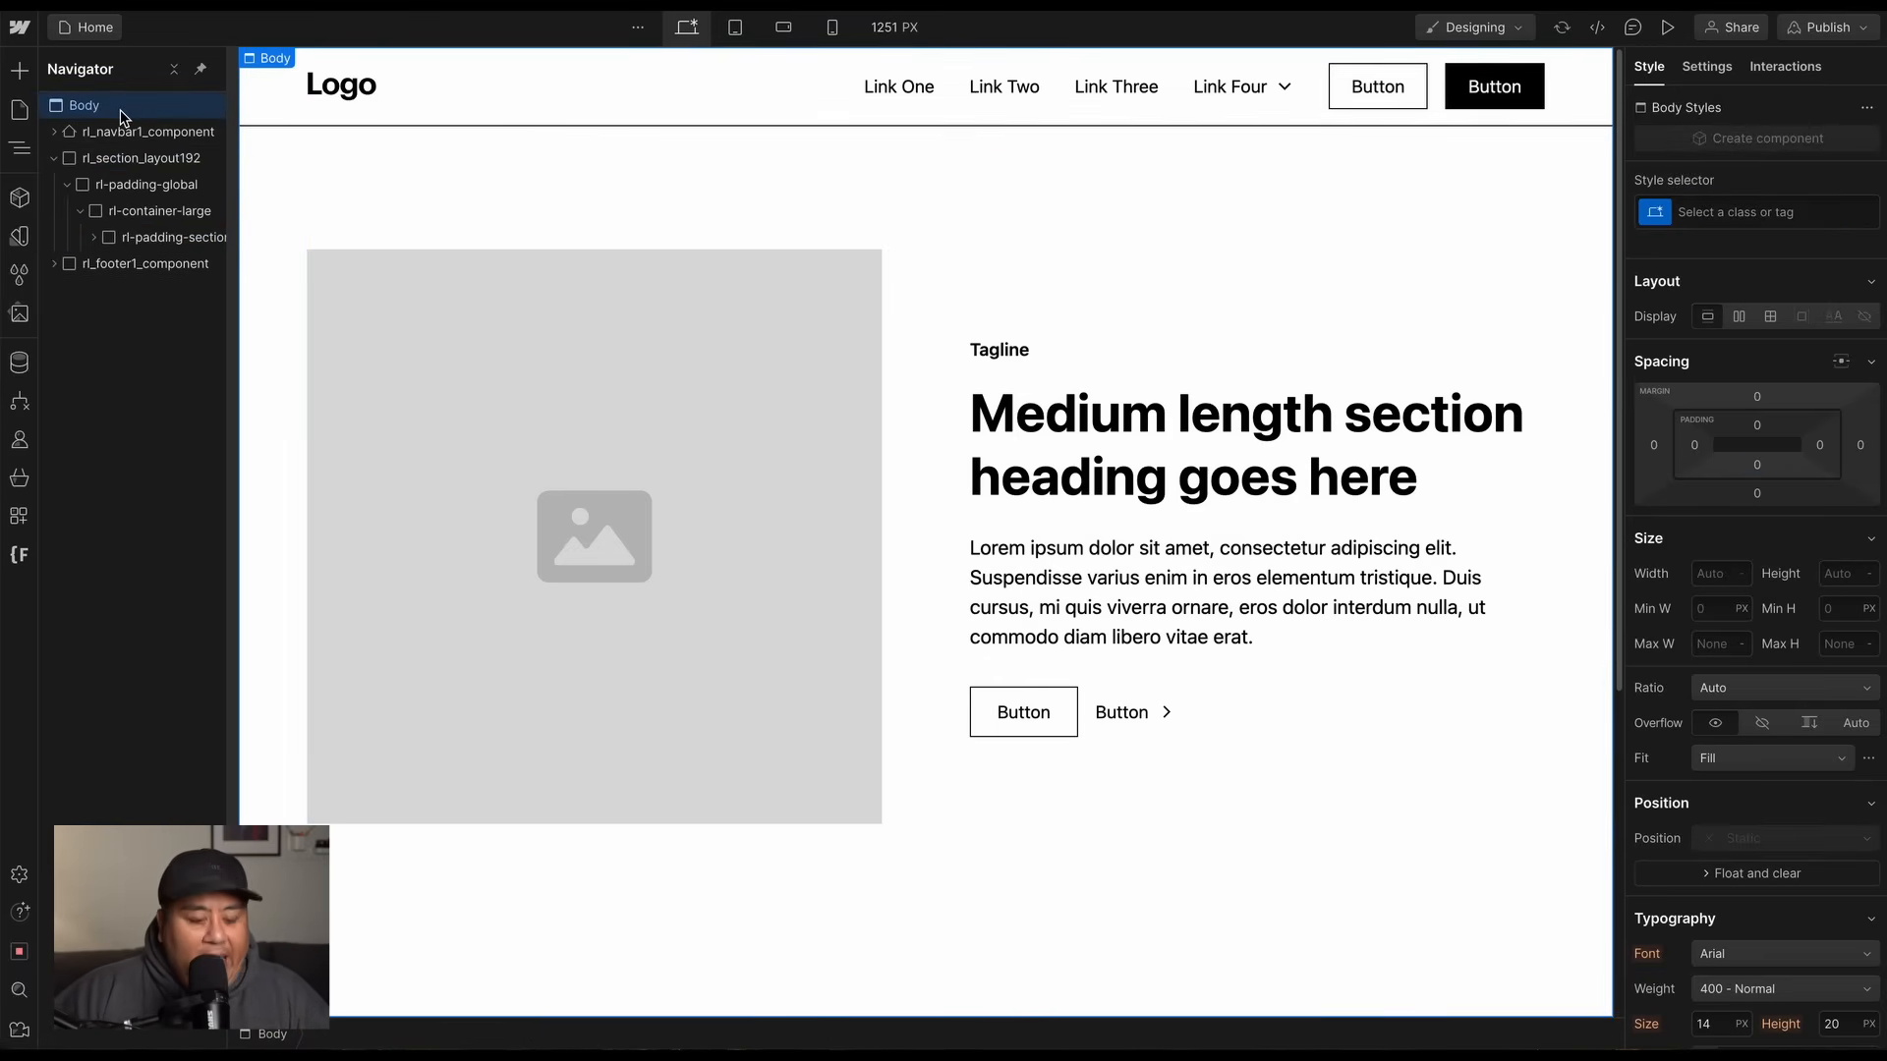
pyautogui.hotkey('ctrl', 'k')
pyautogui.write('sect')
pyautogui.press('Return')
pyautogui.moveTo(126, 290); pyautogui.dragTo(126, 257)
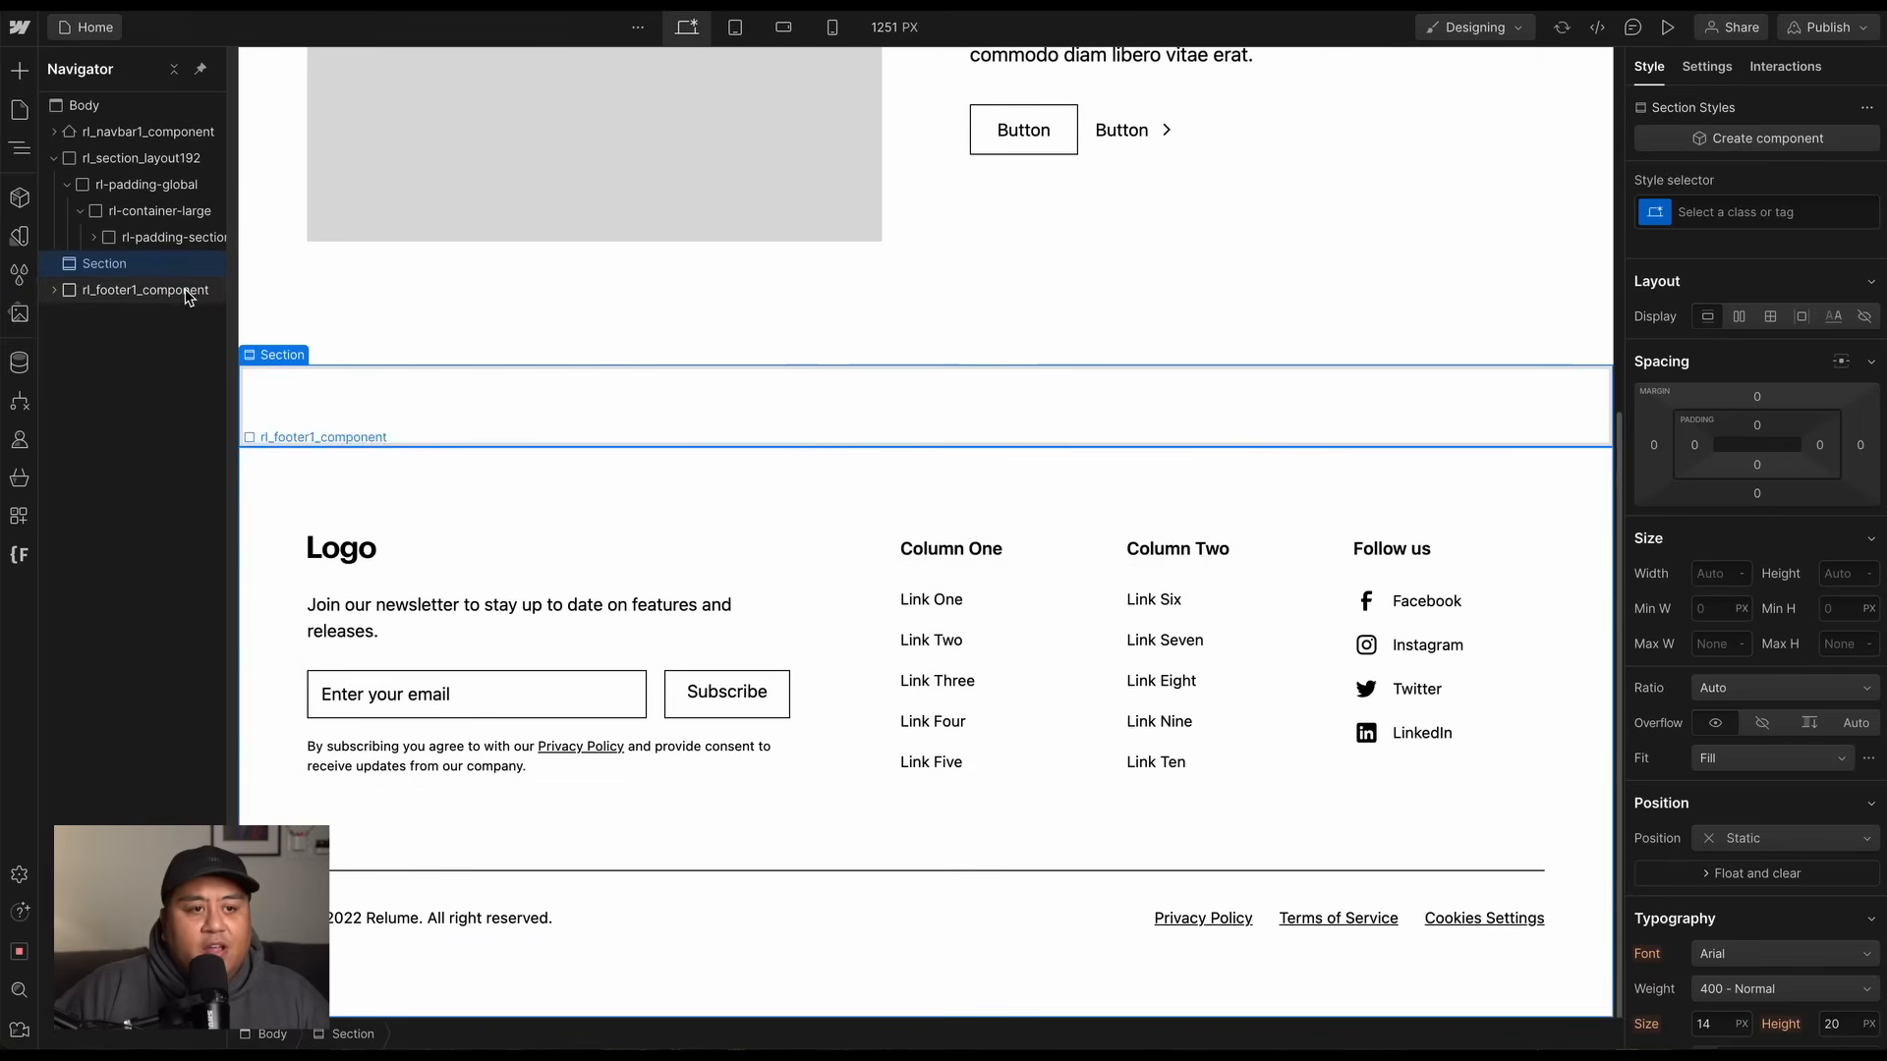
pyautogui.scroll(6, 645, 367)
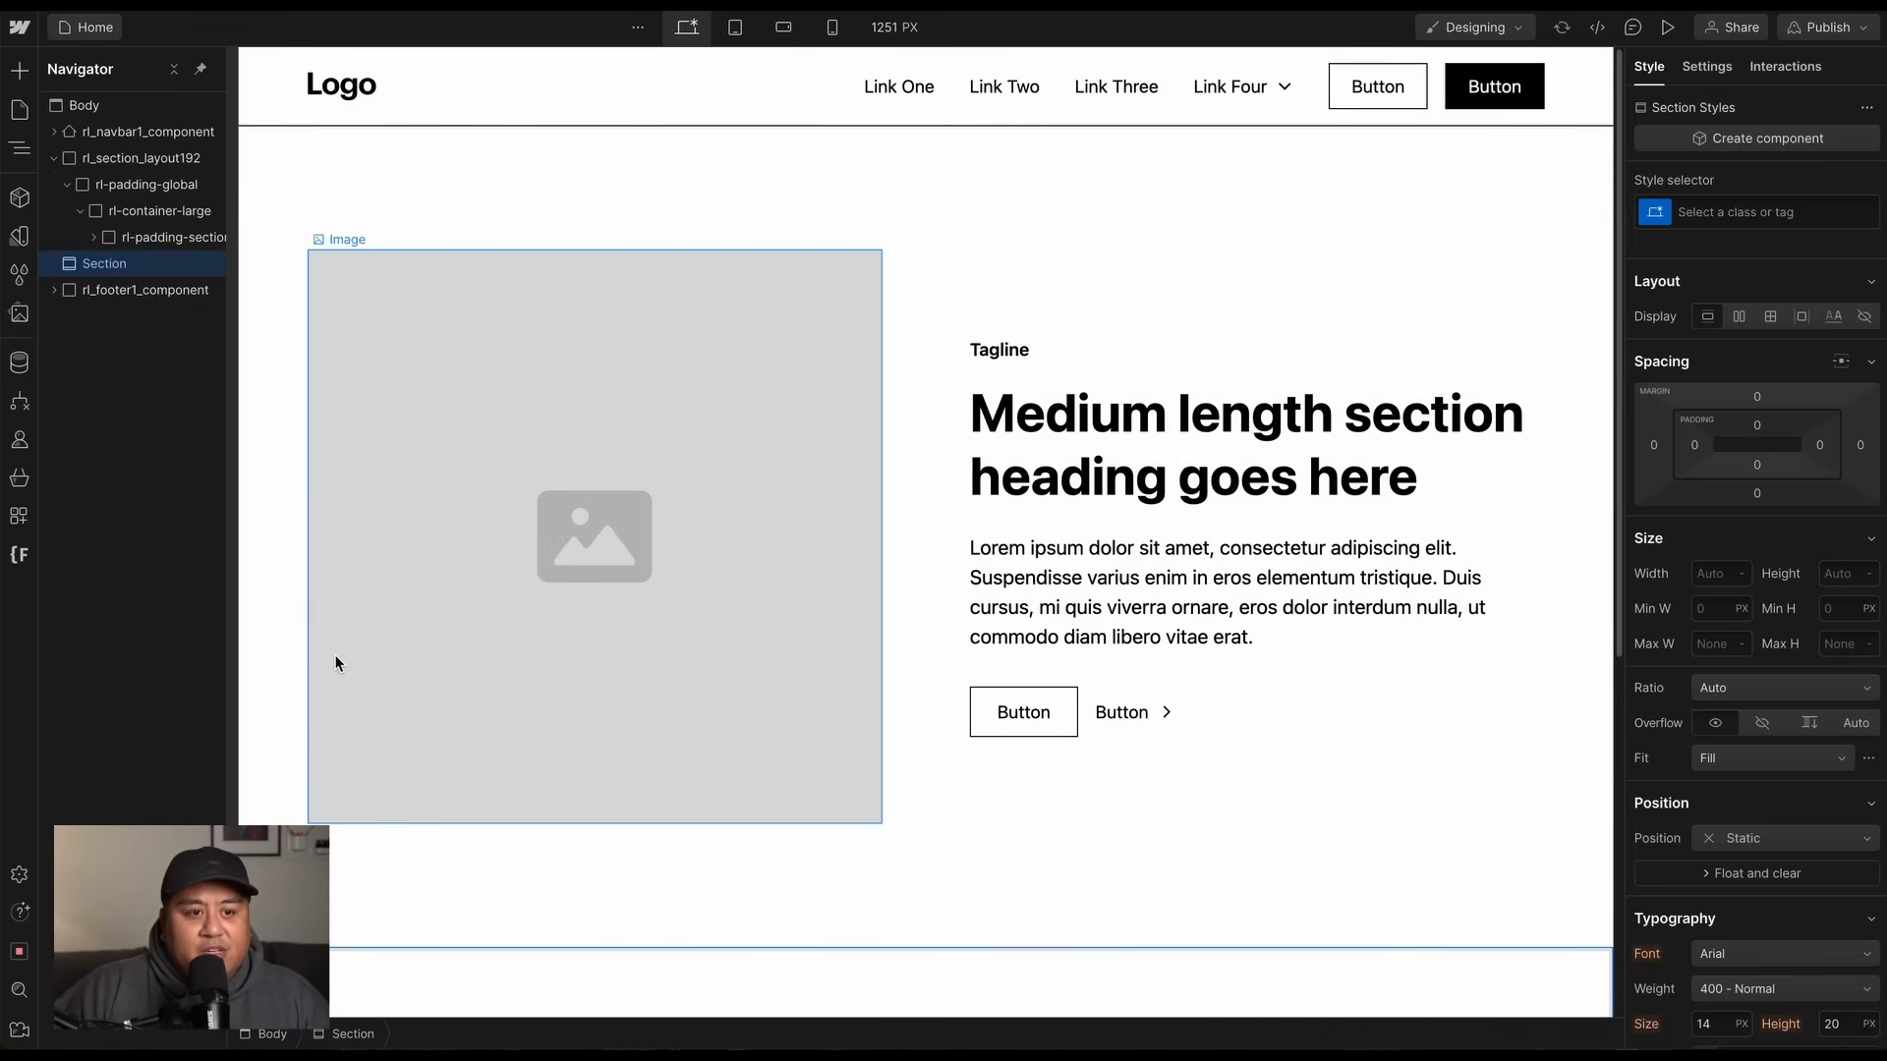
pyautogui.scroll(-4, 332, 655)
# Apply the existing "section" class to the new section.
pyautogui.hotkey('ctrl', 'k')
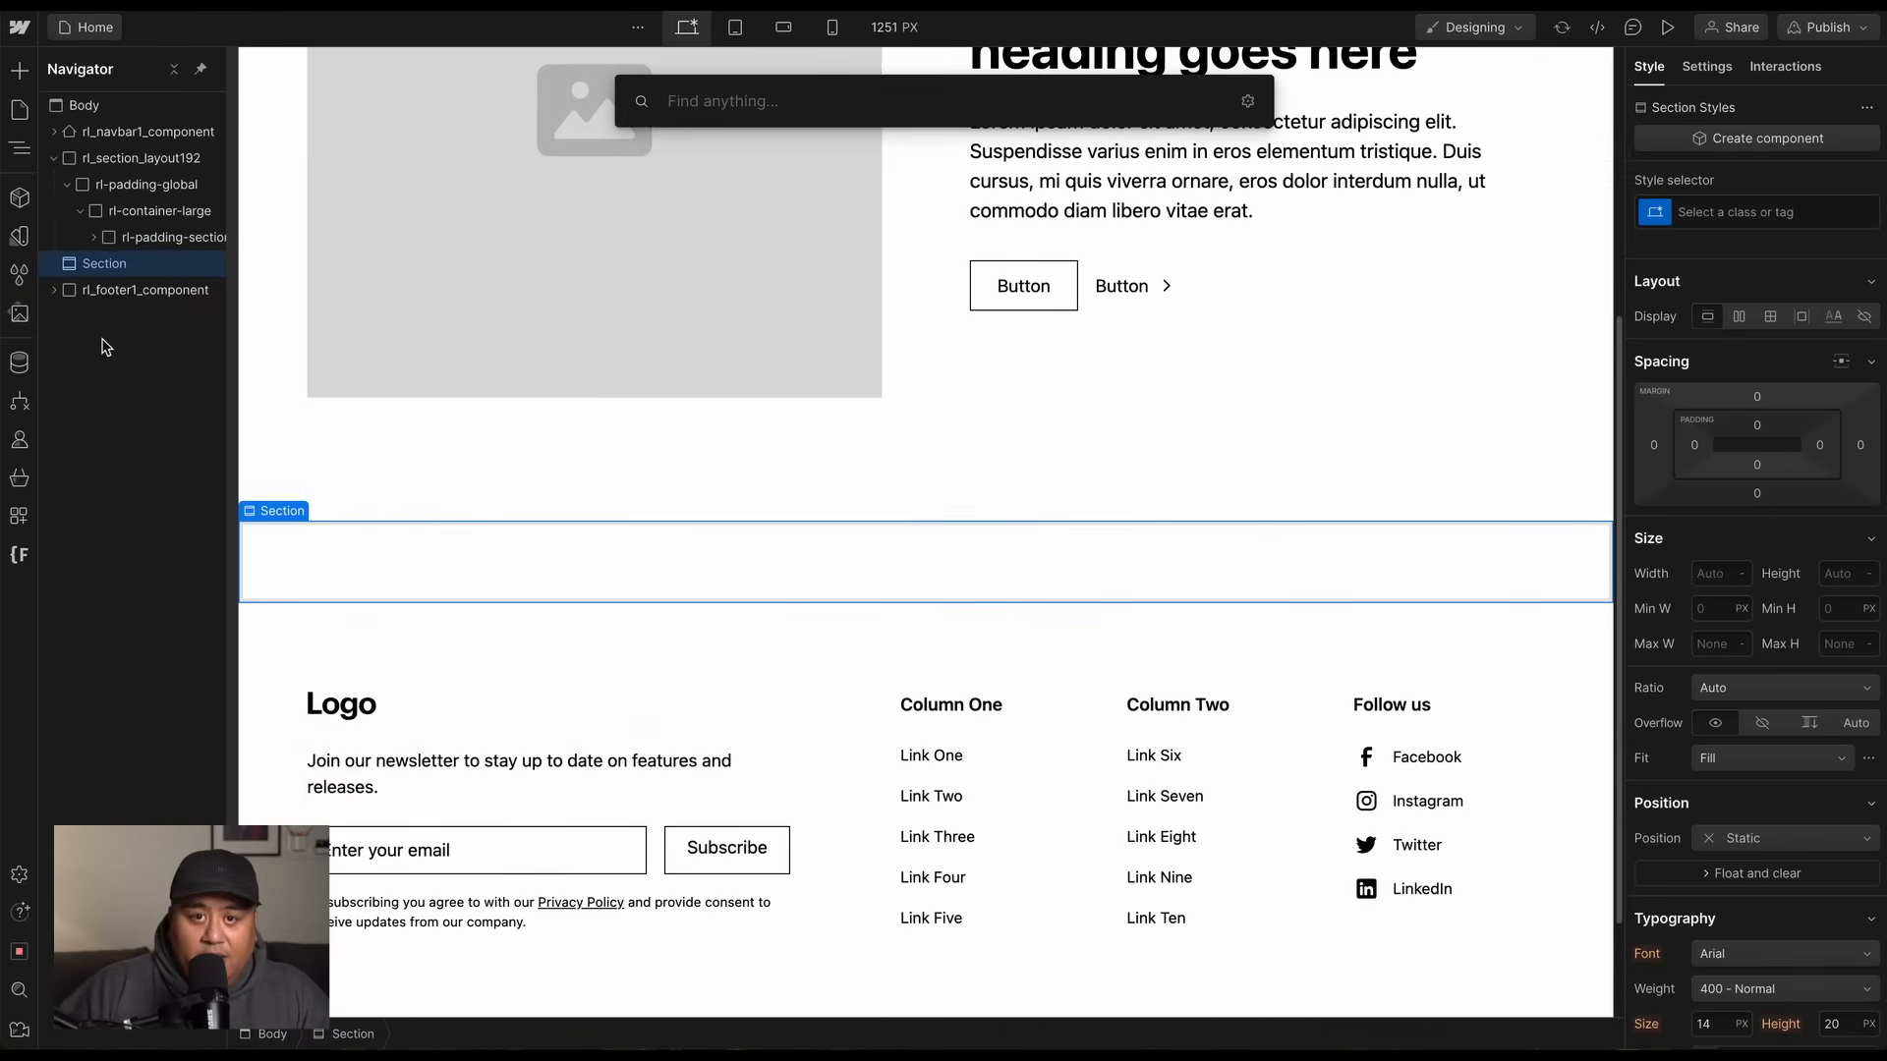
pyautogui.press('Escape')
pyautogui.hotkey('ctrl', 'Return')
pyautogui.write('sect')
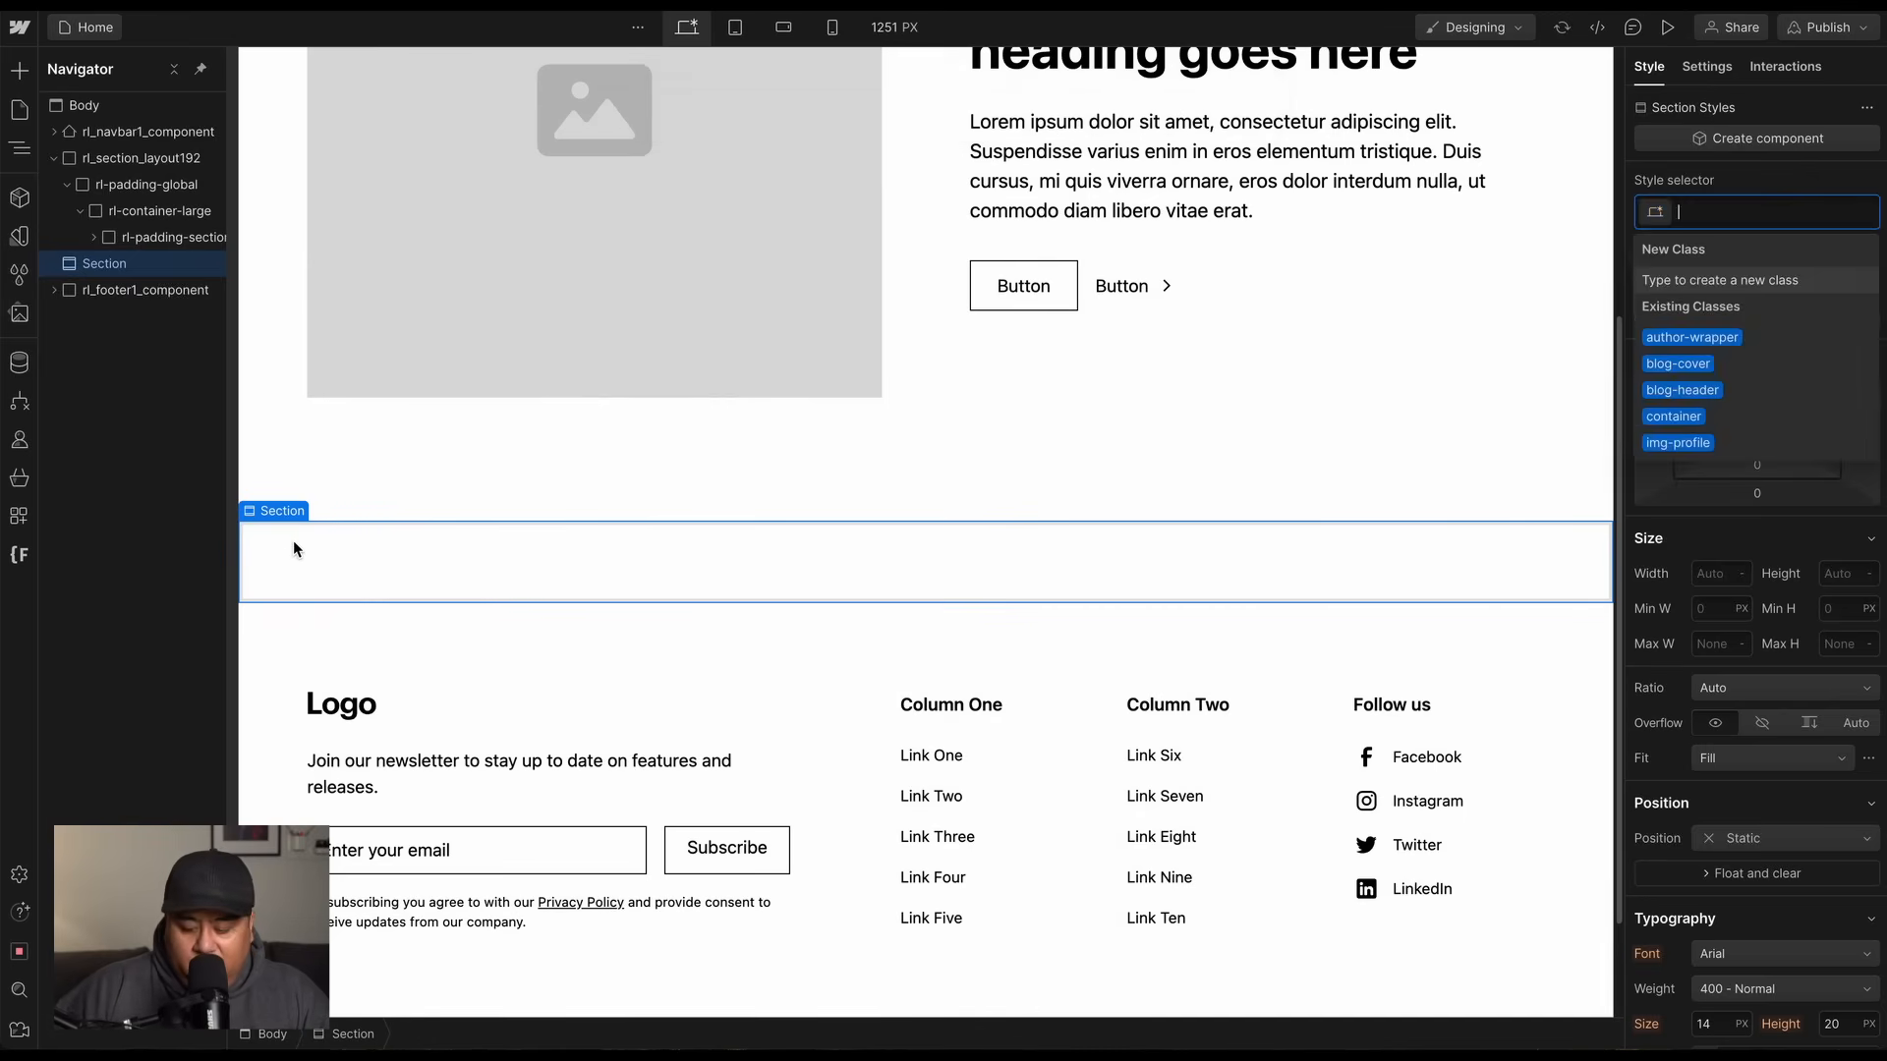
pyautogui.press('Down')
pyautogui.press('Down')
pyautogui.press('Down')
pyautogui.press('Down')
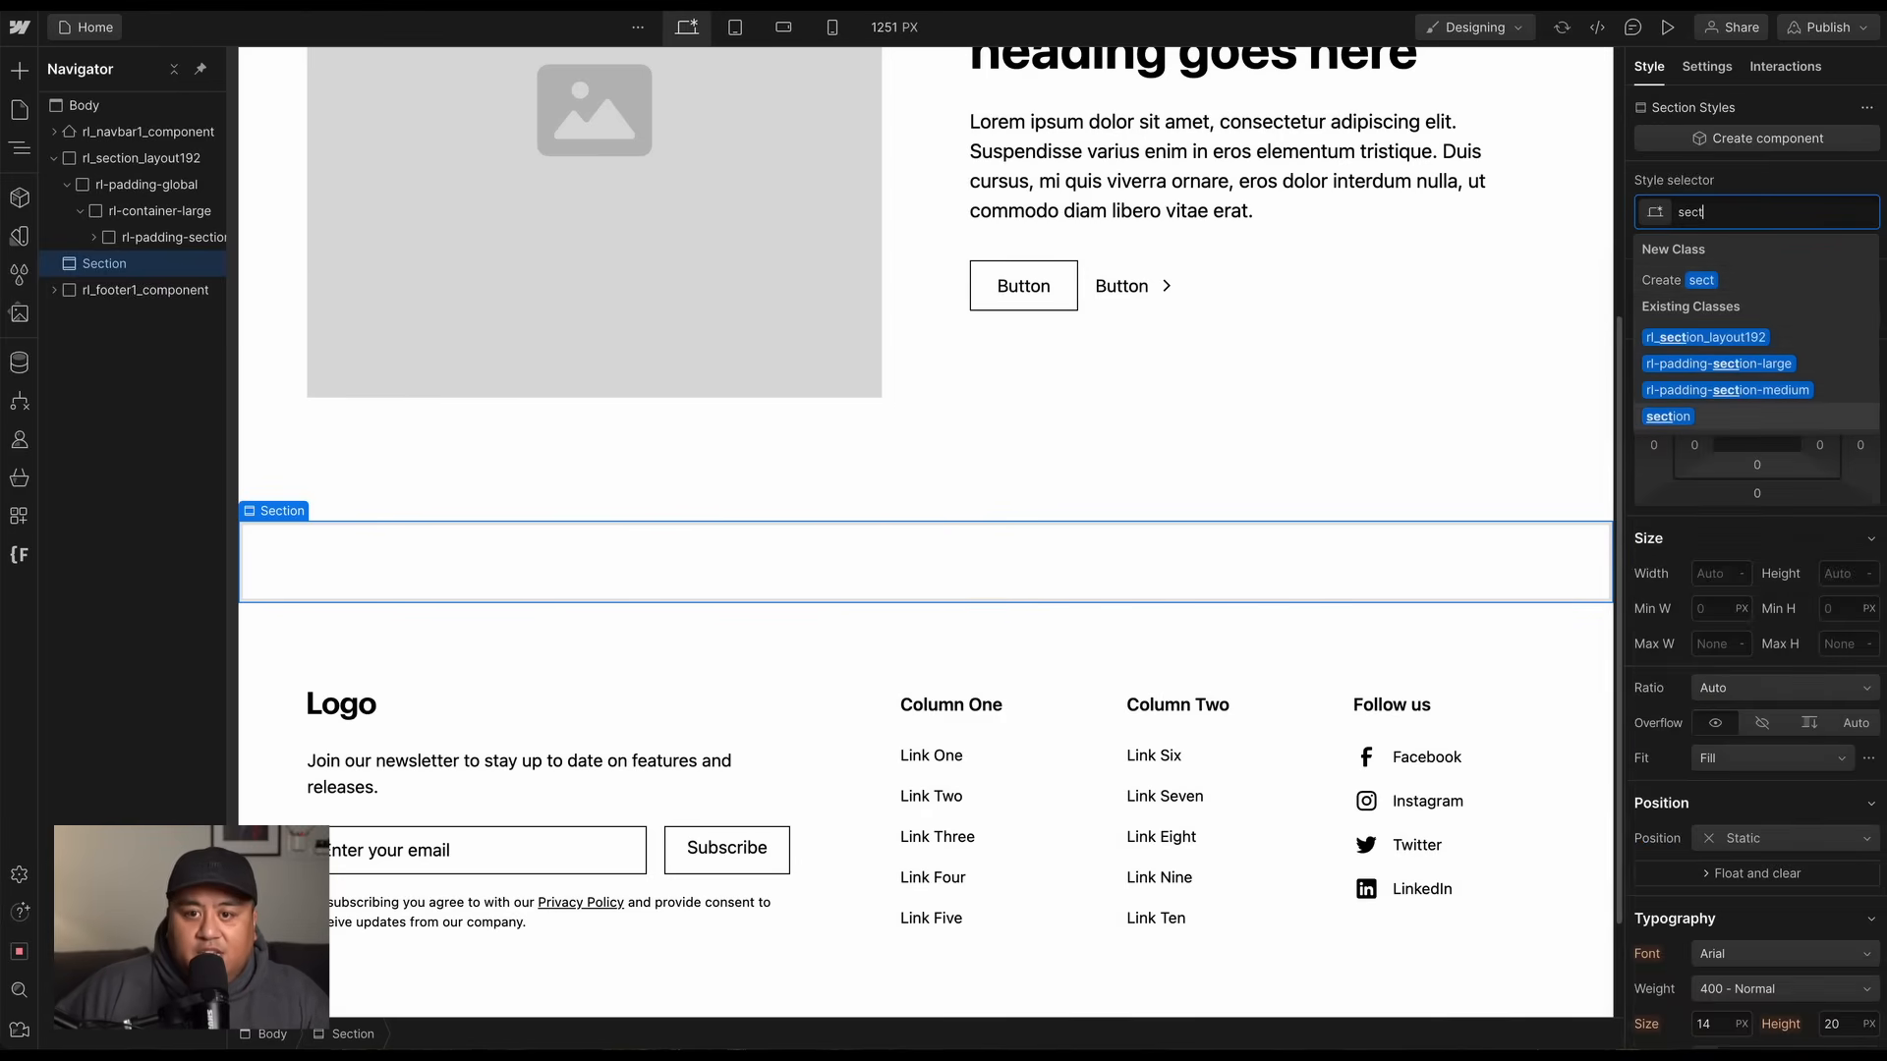
pyautogui.press('Return')
# Insert a Container inside the section and give it the existing "container" class.
pyautogui.hotkey('ctrl', 'k')
pyautogui.write('cont')
pyautogui.press('Return')
pyautogui.hotkey('ctrl', 'Return')
pyautogui.write('container')
pyautogui.press('Return')
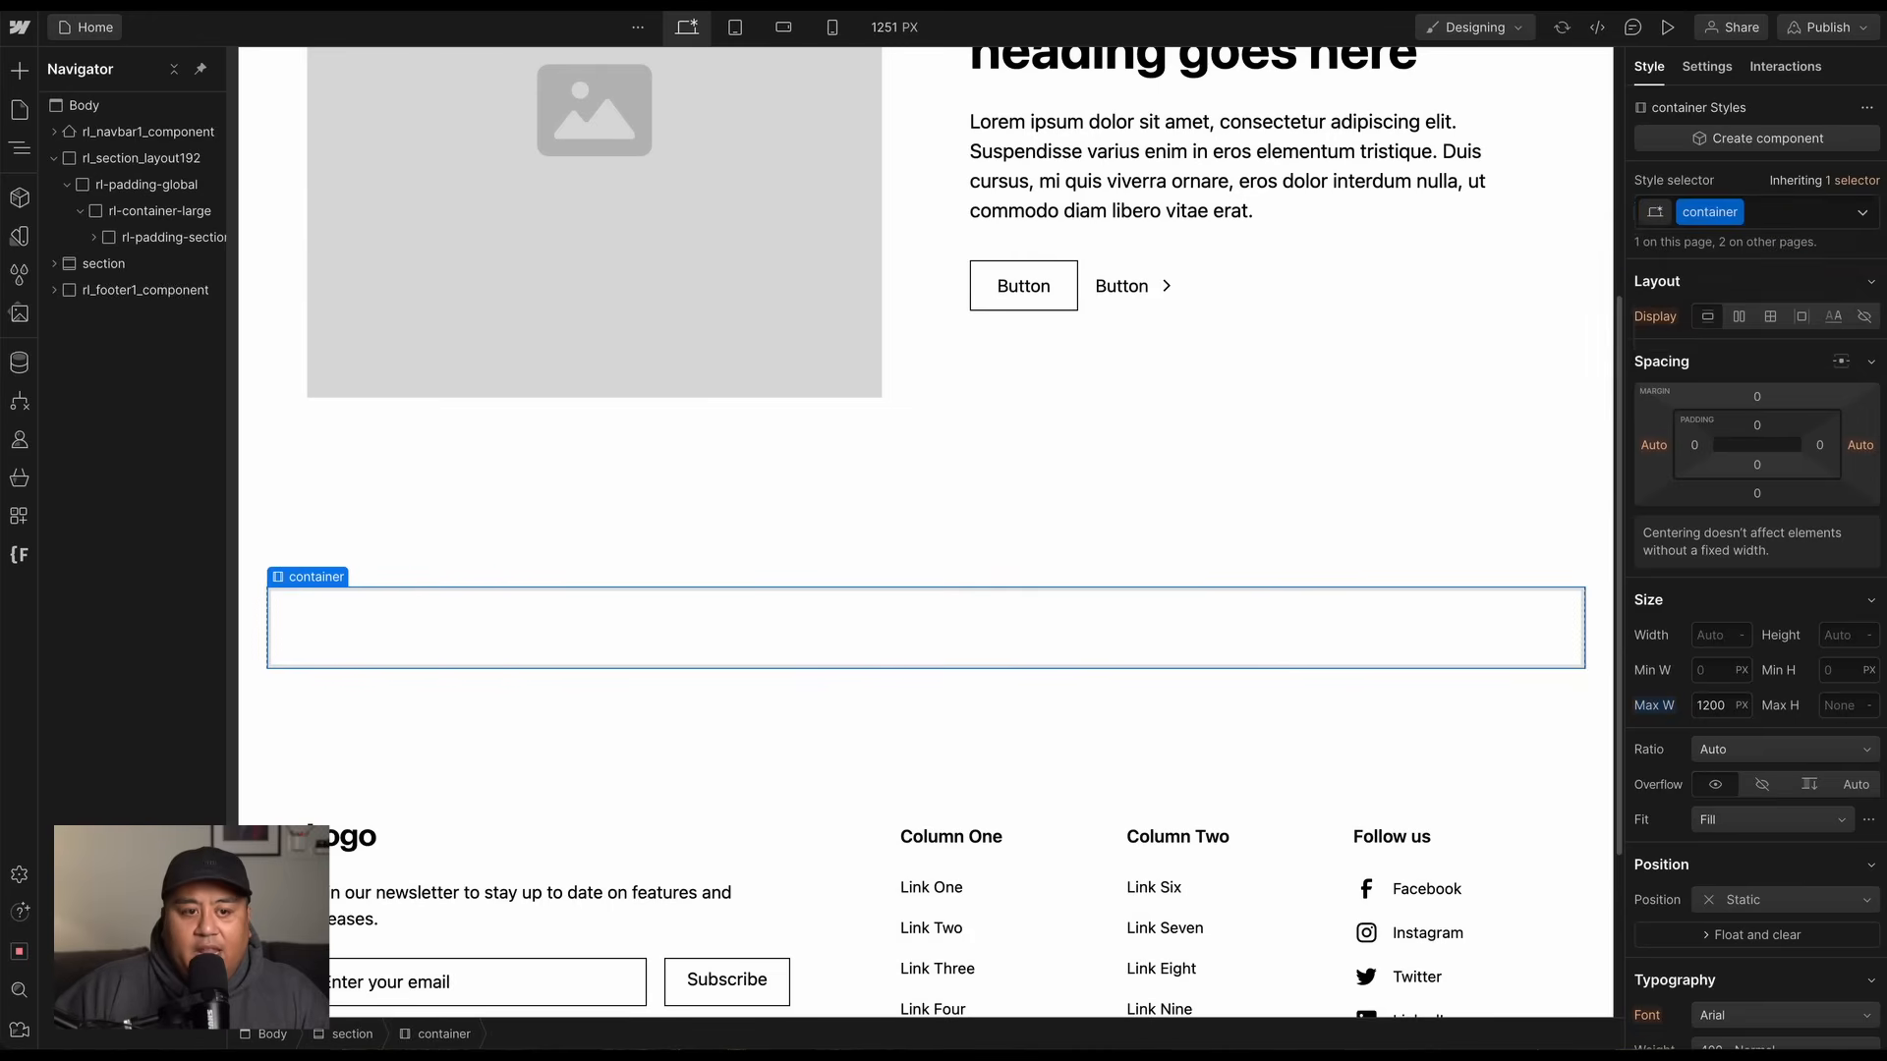
pyautogui.hotkey('ctrl', 'k')
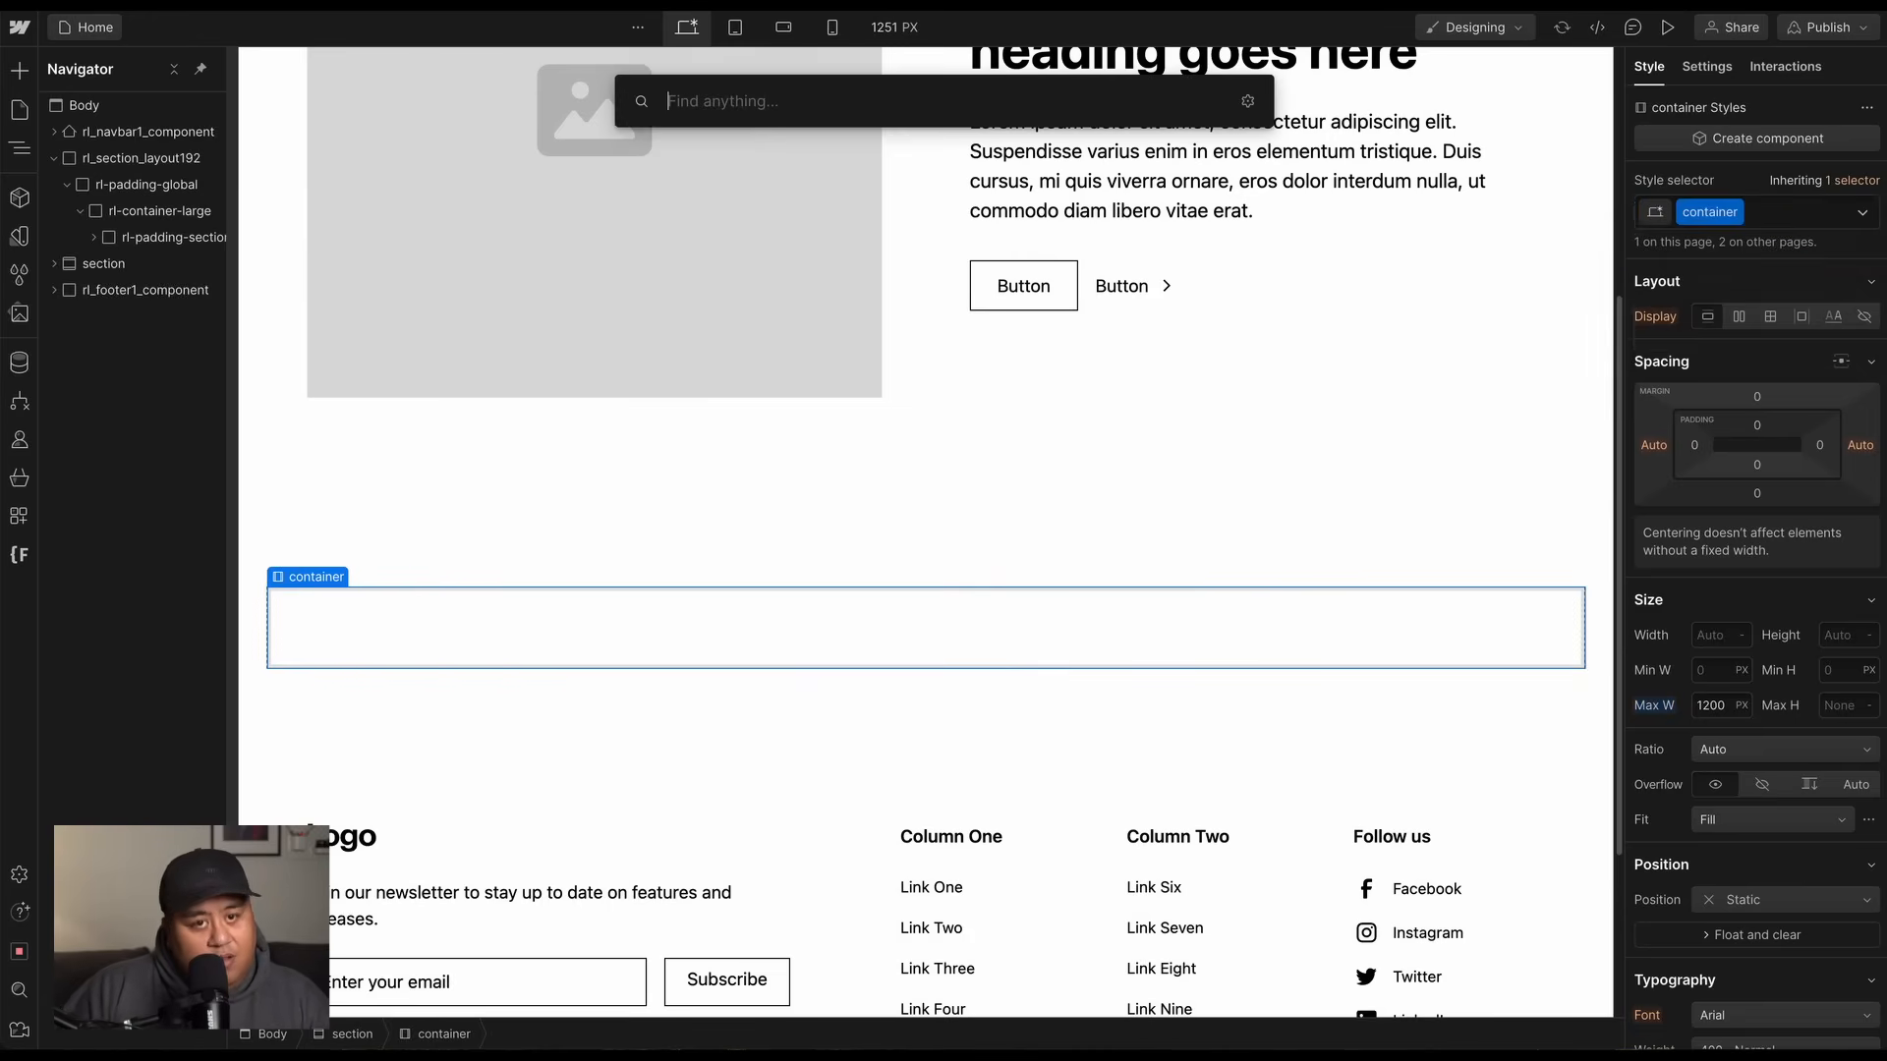
pyautogui.write('div')
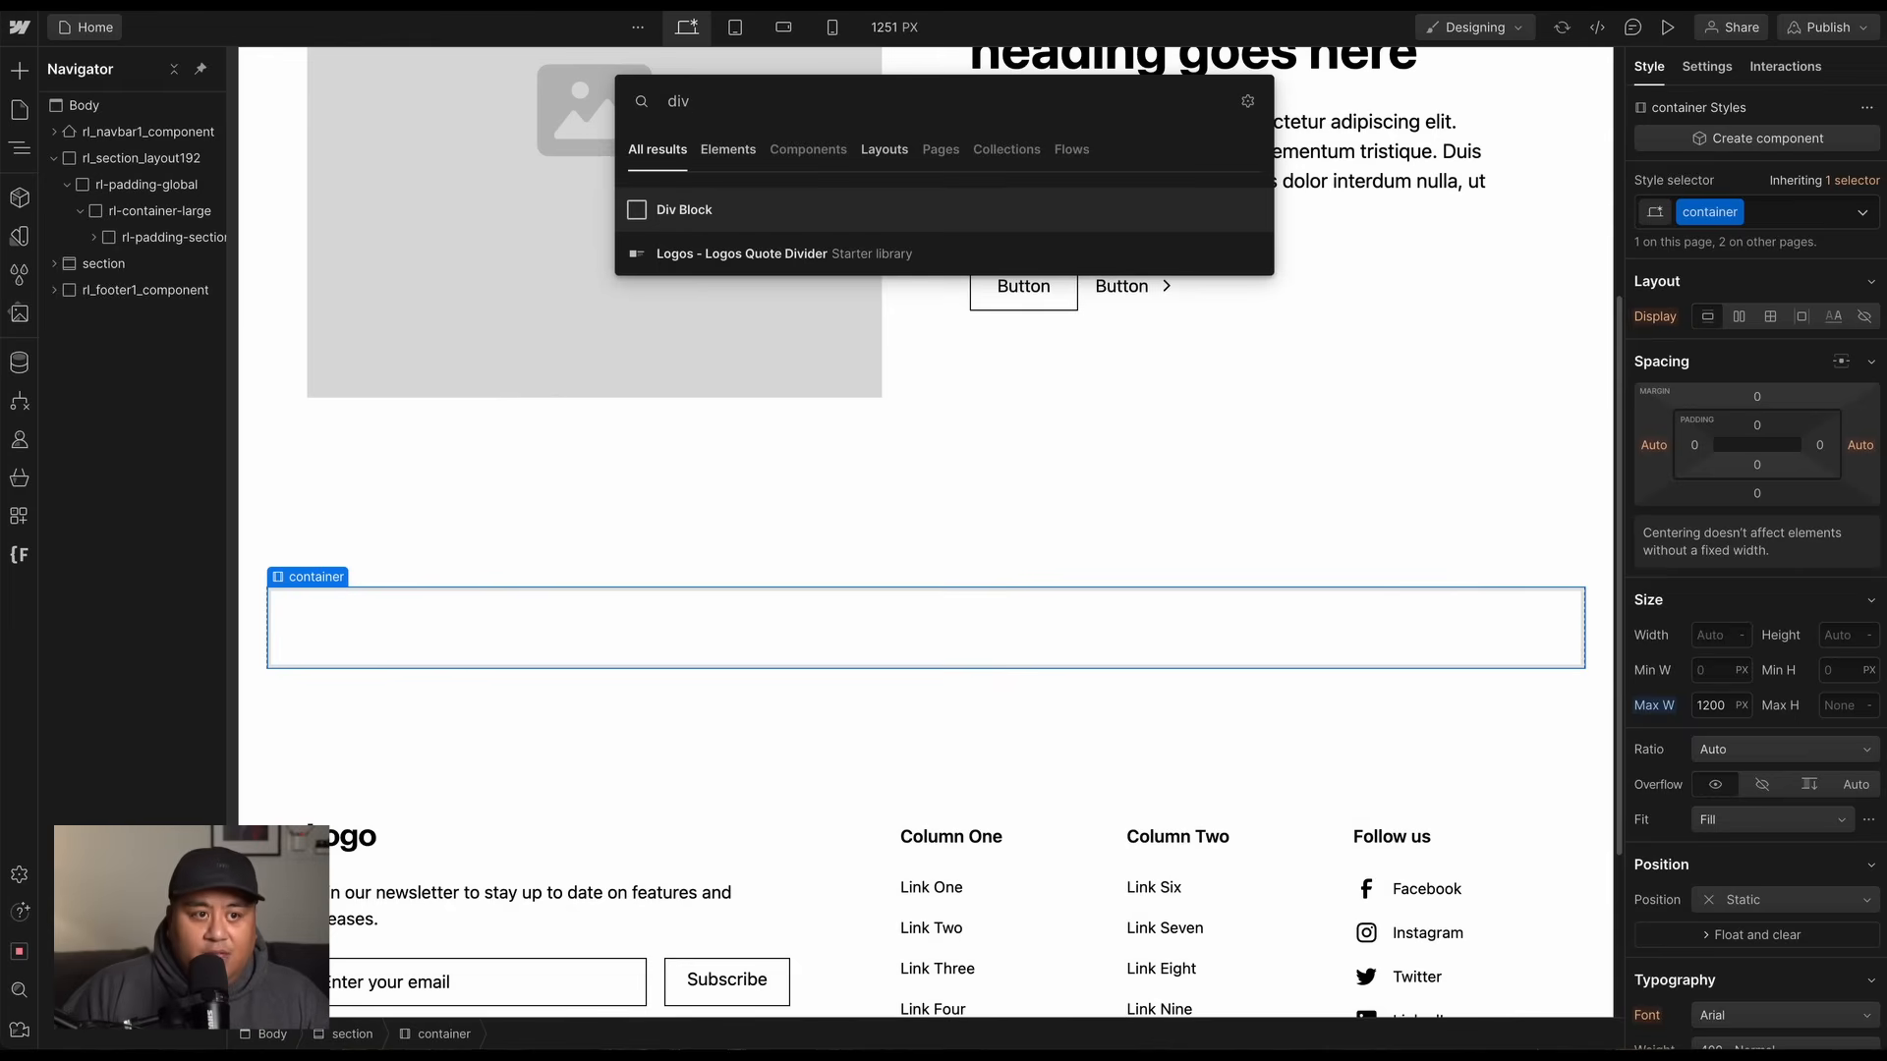
pyautogui.press('Return')
pyautogui.hotkey('ctrl', 'Return')
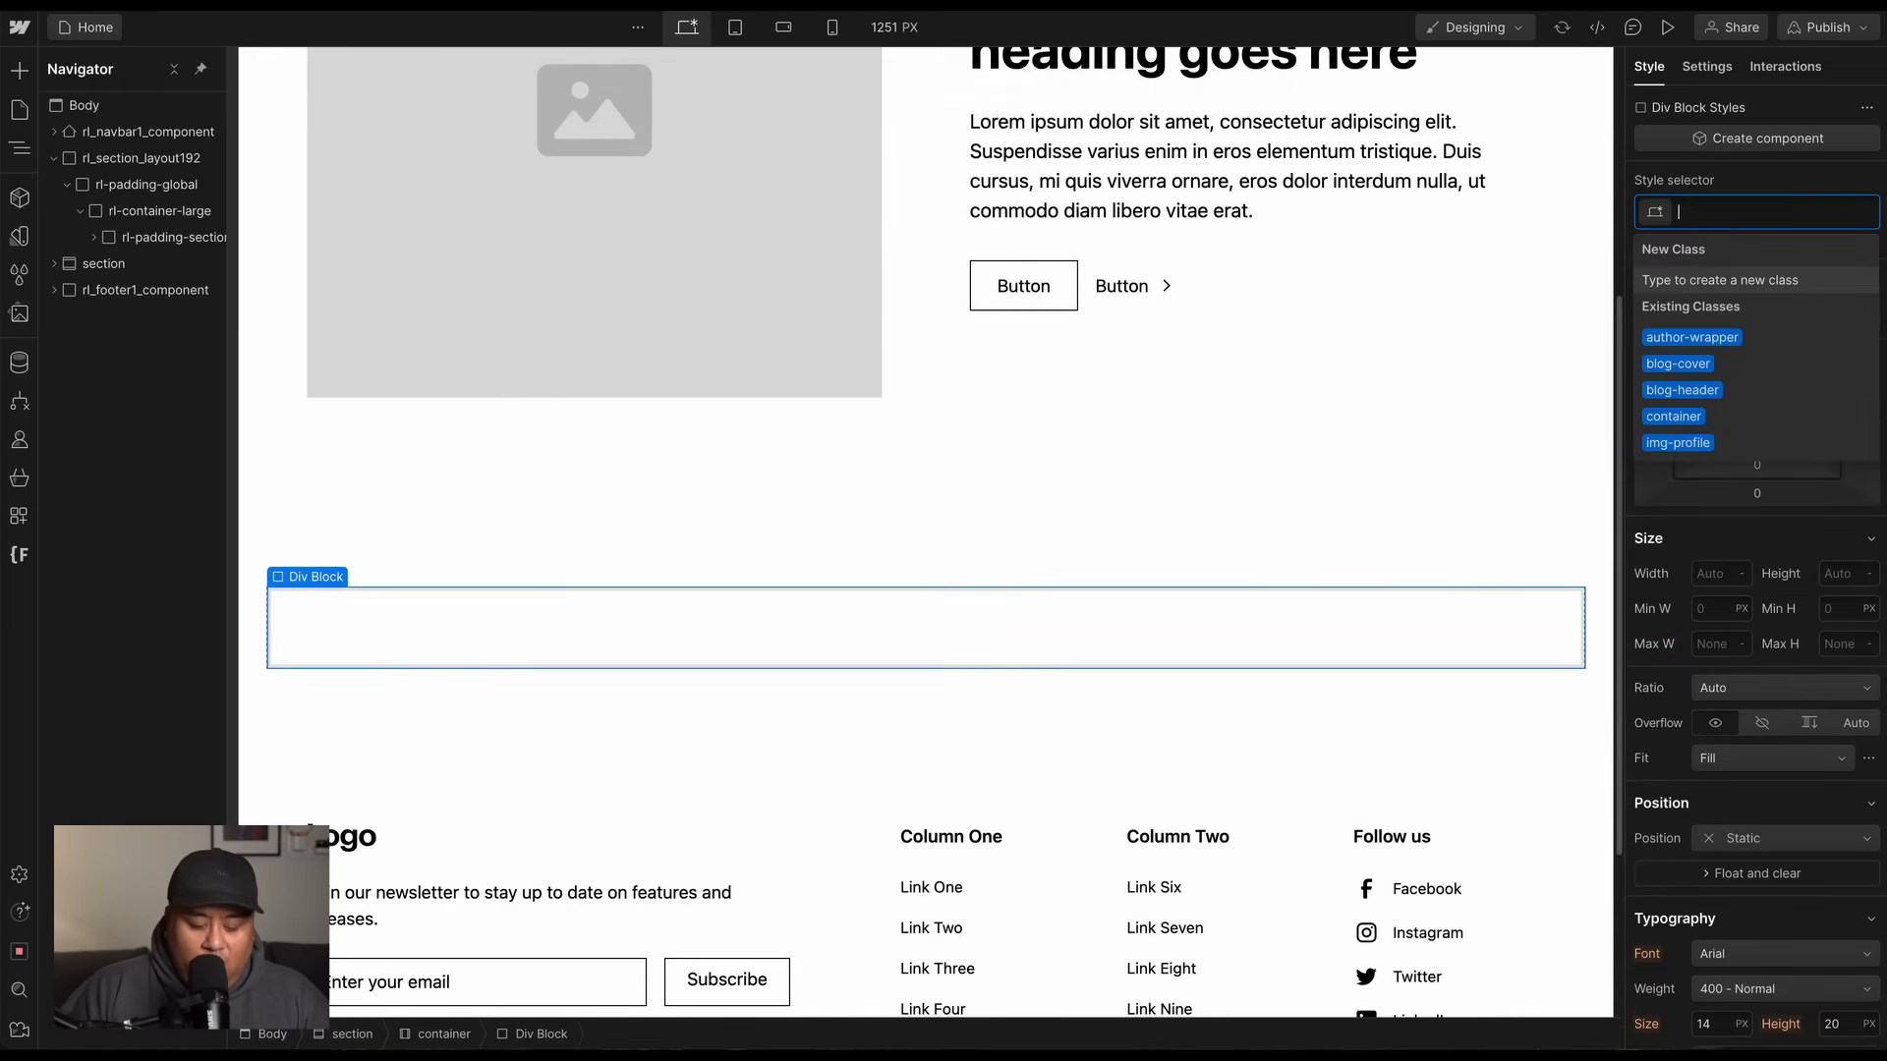
pyautogui.click(426, 634)
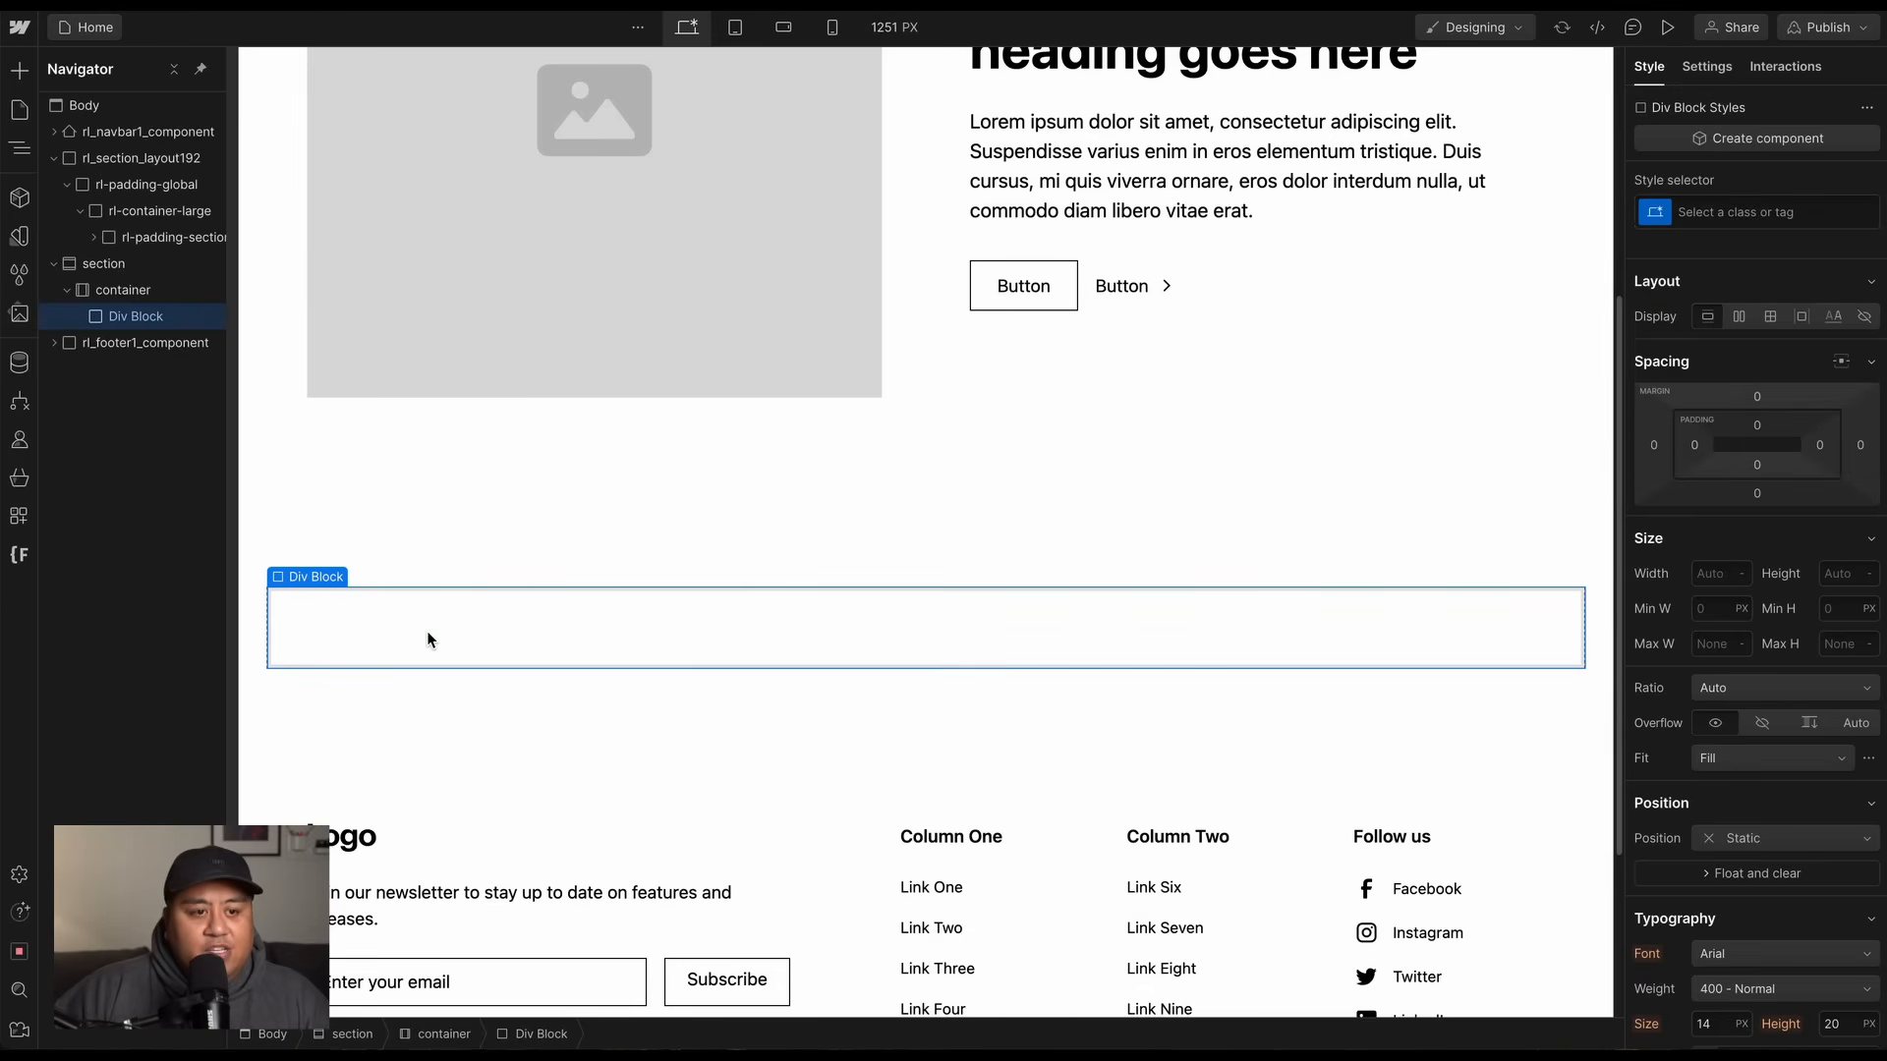
pyautogui.press('Delete')
pyautogui.click(427, 637)
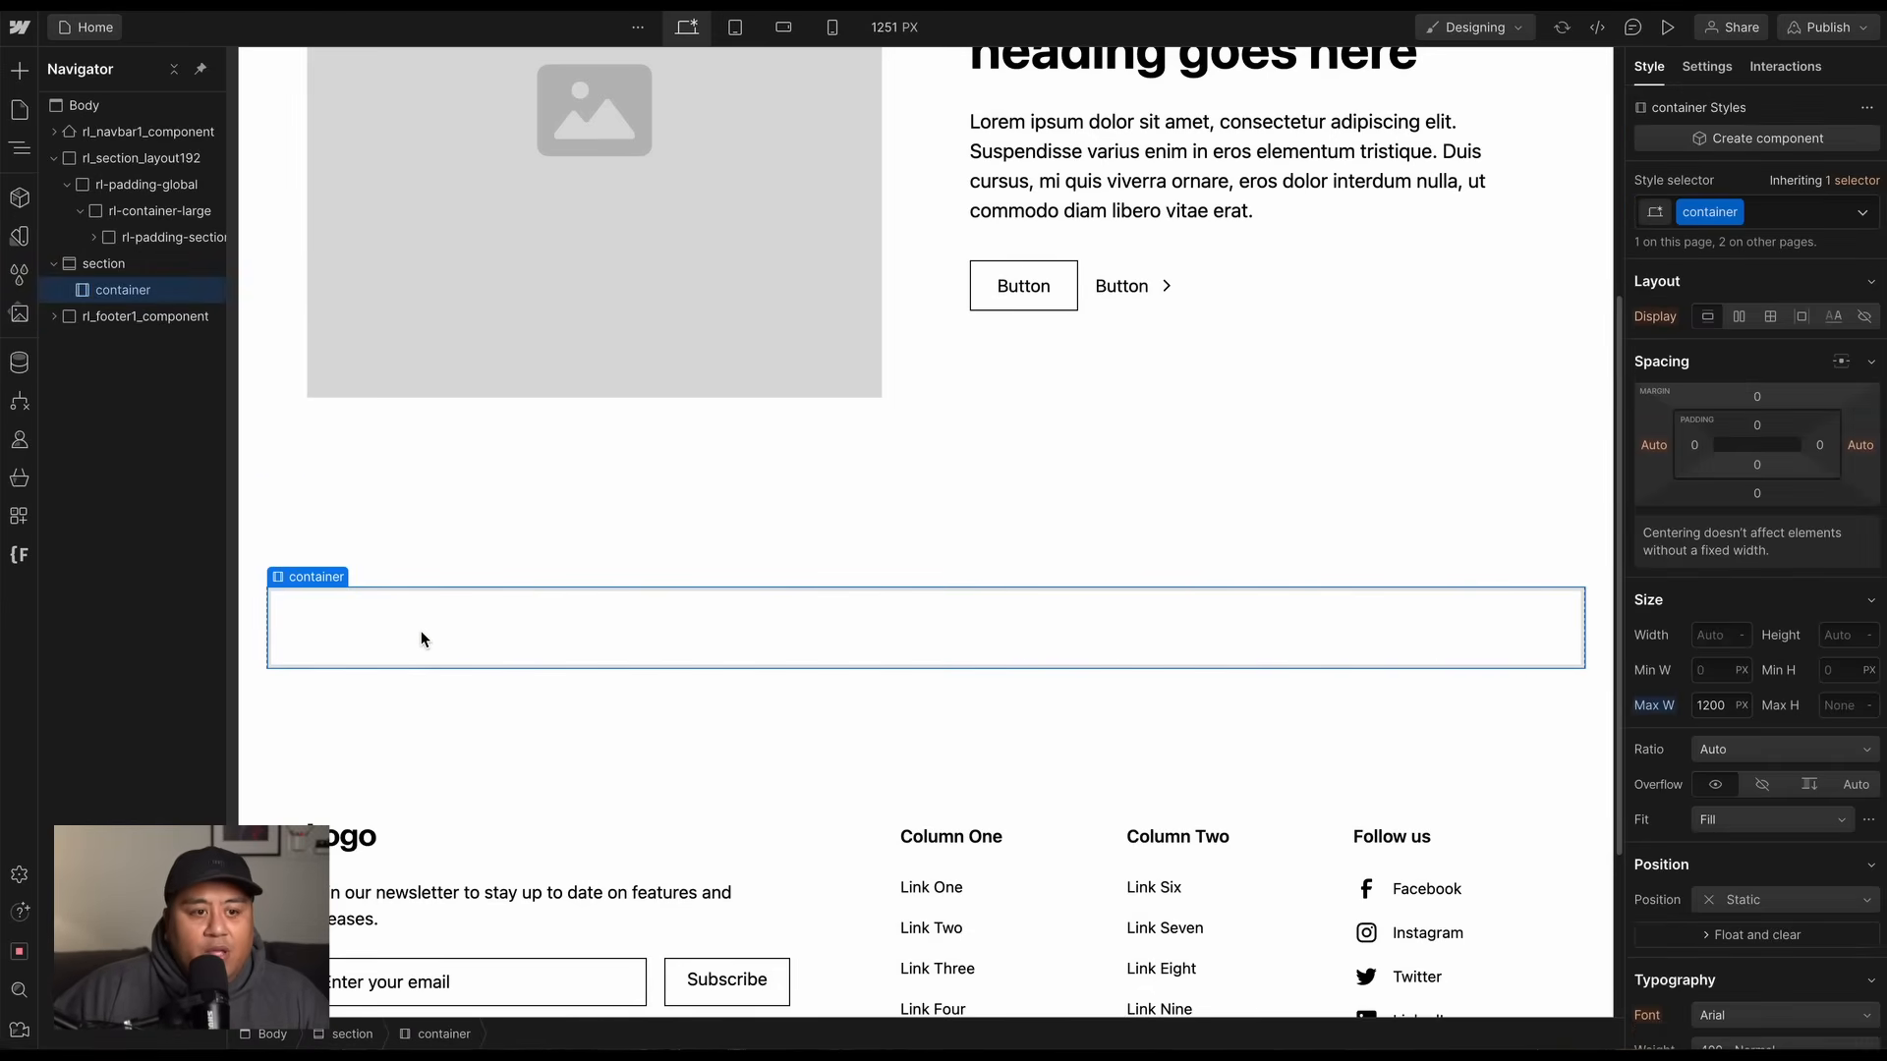
pyautogui.hotkey('ctrl', 'k')
pyautogui.write('colle')
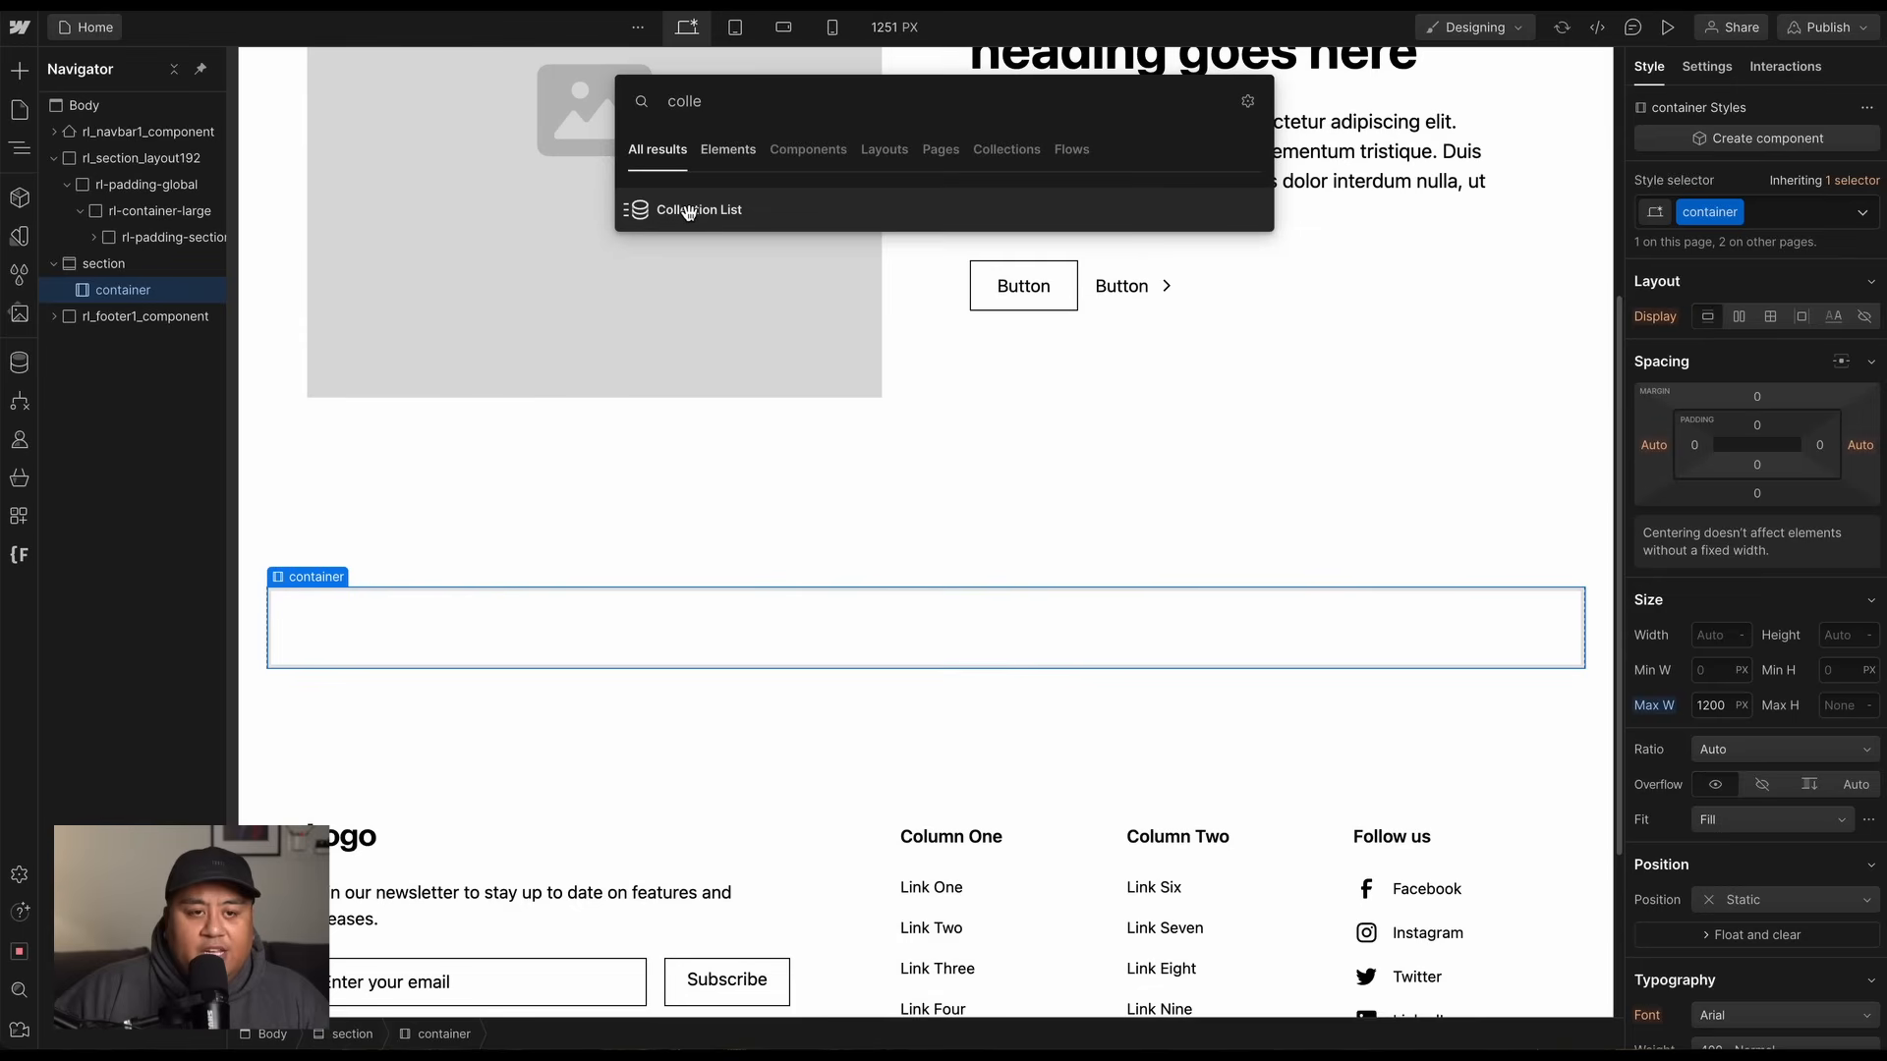
pyautogui.press('BackSpace')
pyautogui.press('BackSpace')
pyautogui.press('BackSpace')
pyautogui.press('BackSpace')
pyautogui.press('BackSpace')
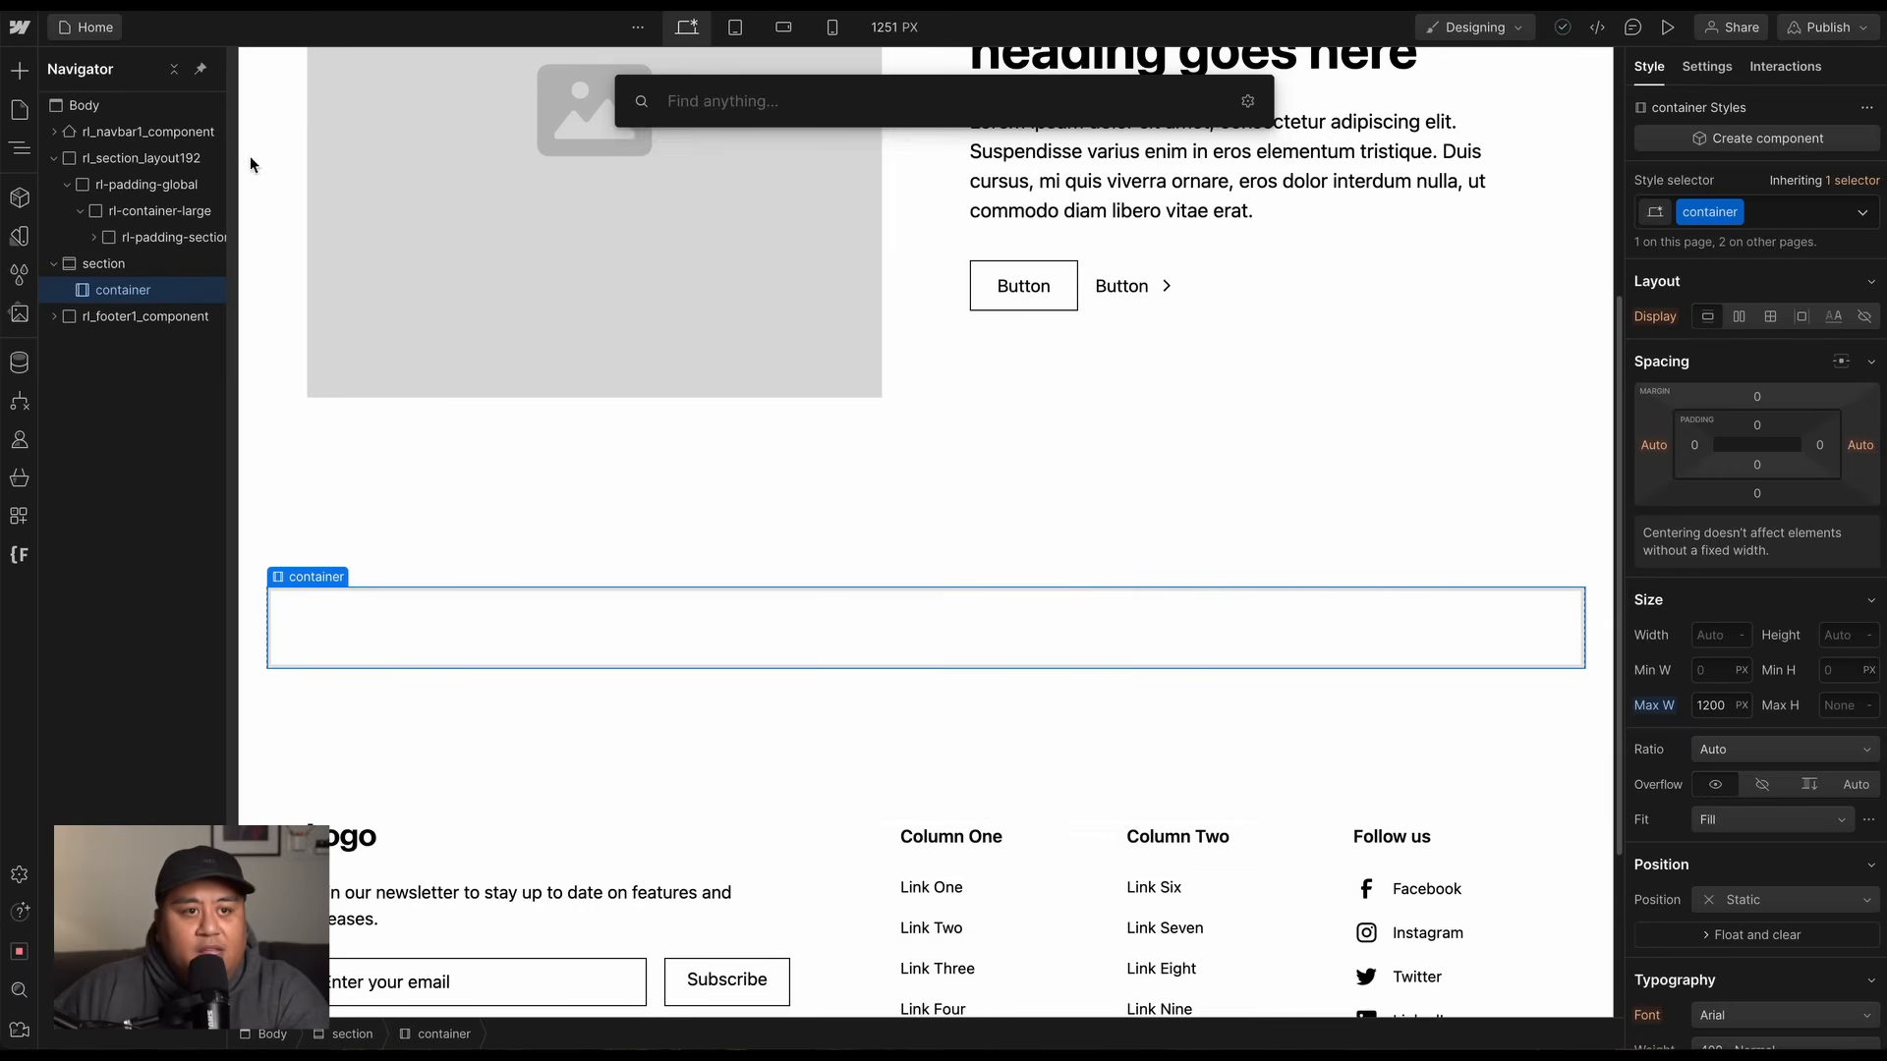
pyautogui.press('Escape')
# Insert a Collection List into the container and connect it to the Blogs collection.
pyautogui.click(19, 76)
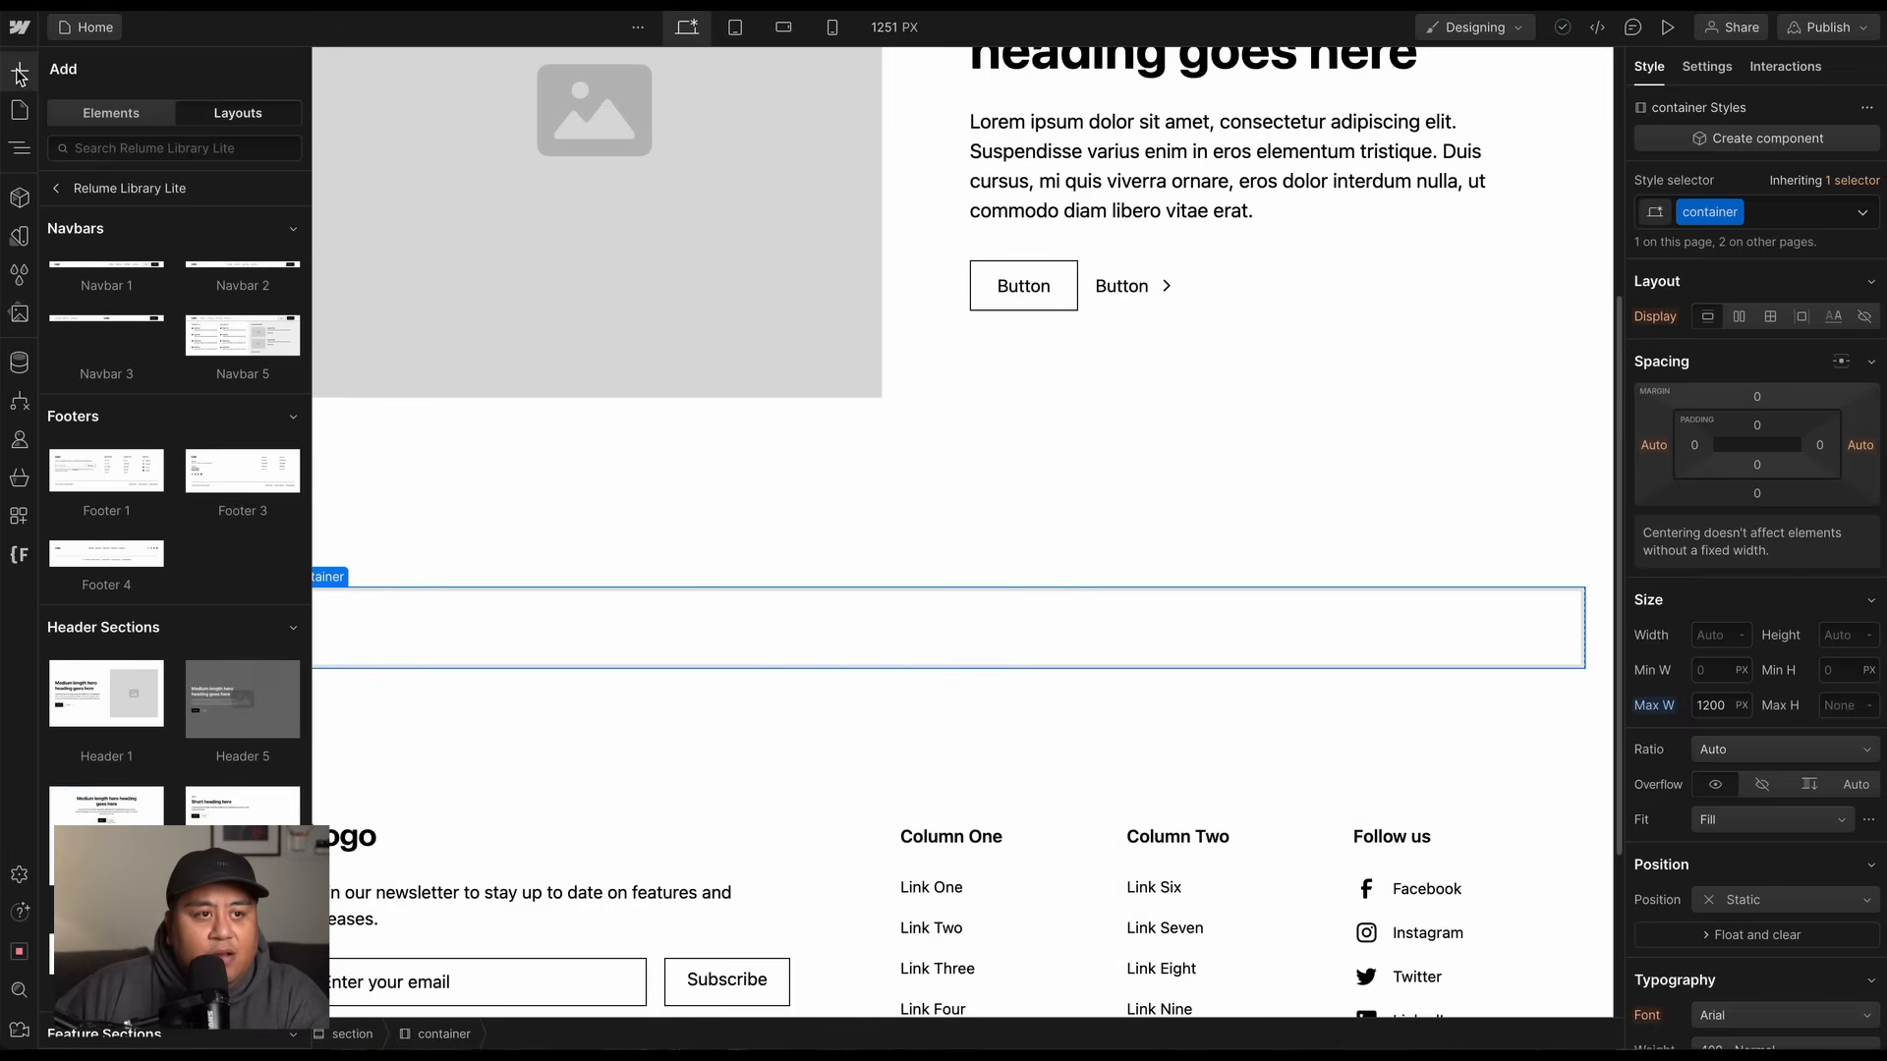
pyautogui.scroll(-3, 106, 481)
pyautogui.click(117, 114)
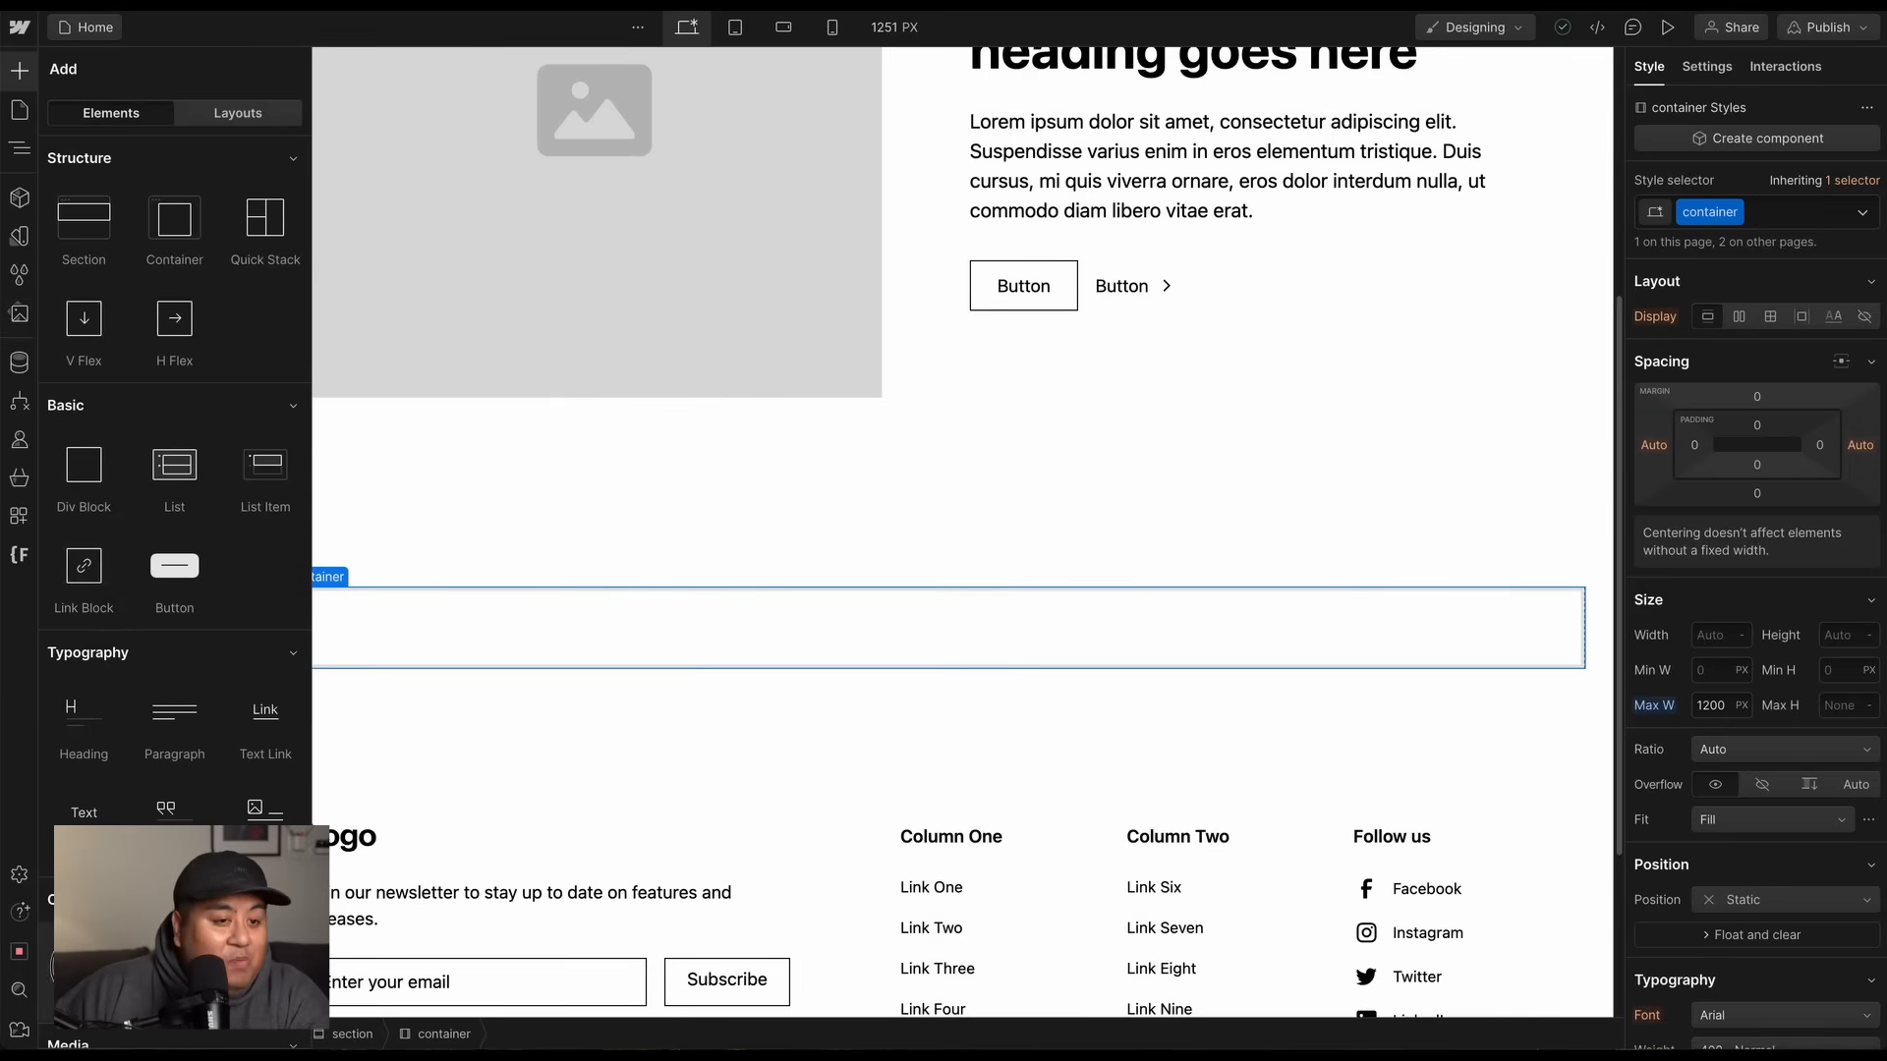
pyautogui.click(84, 968)
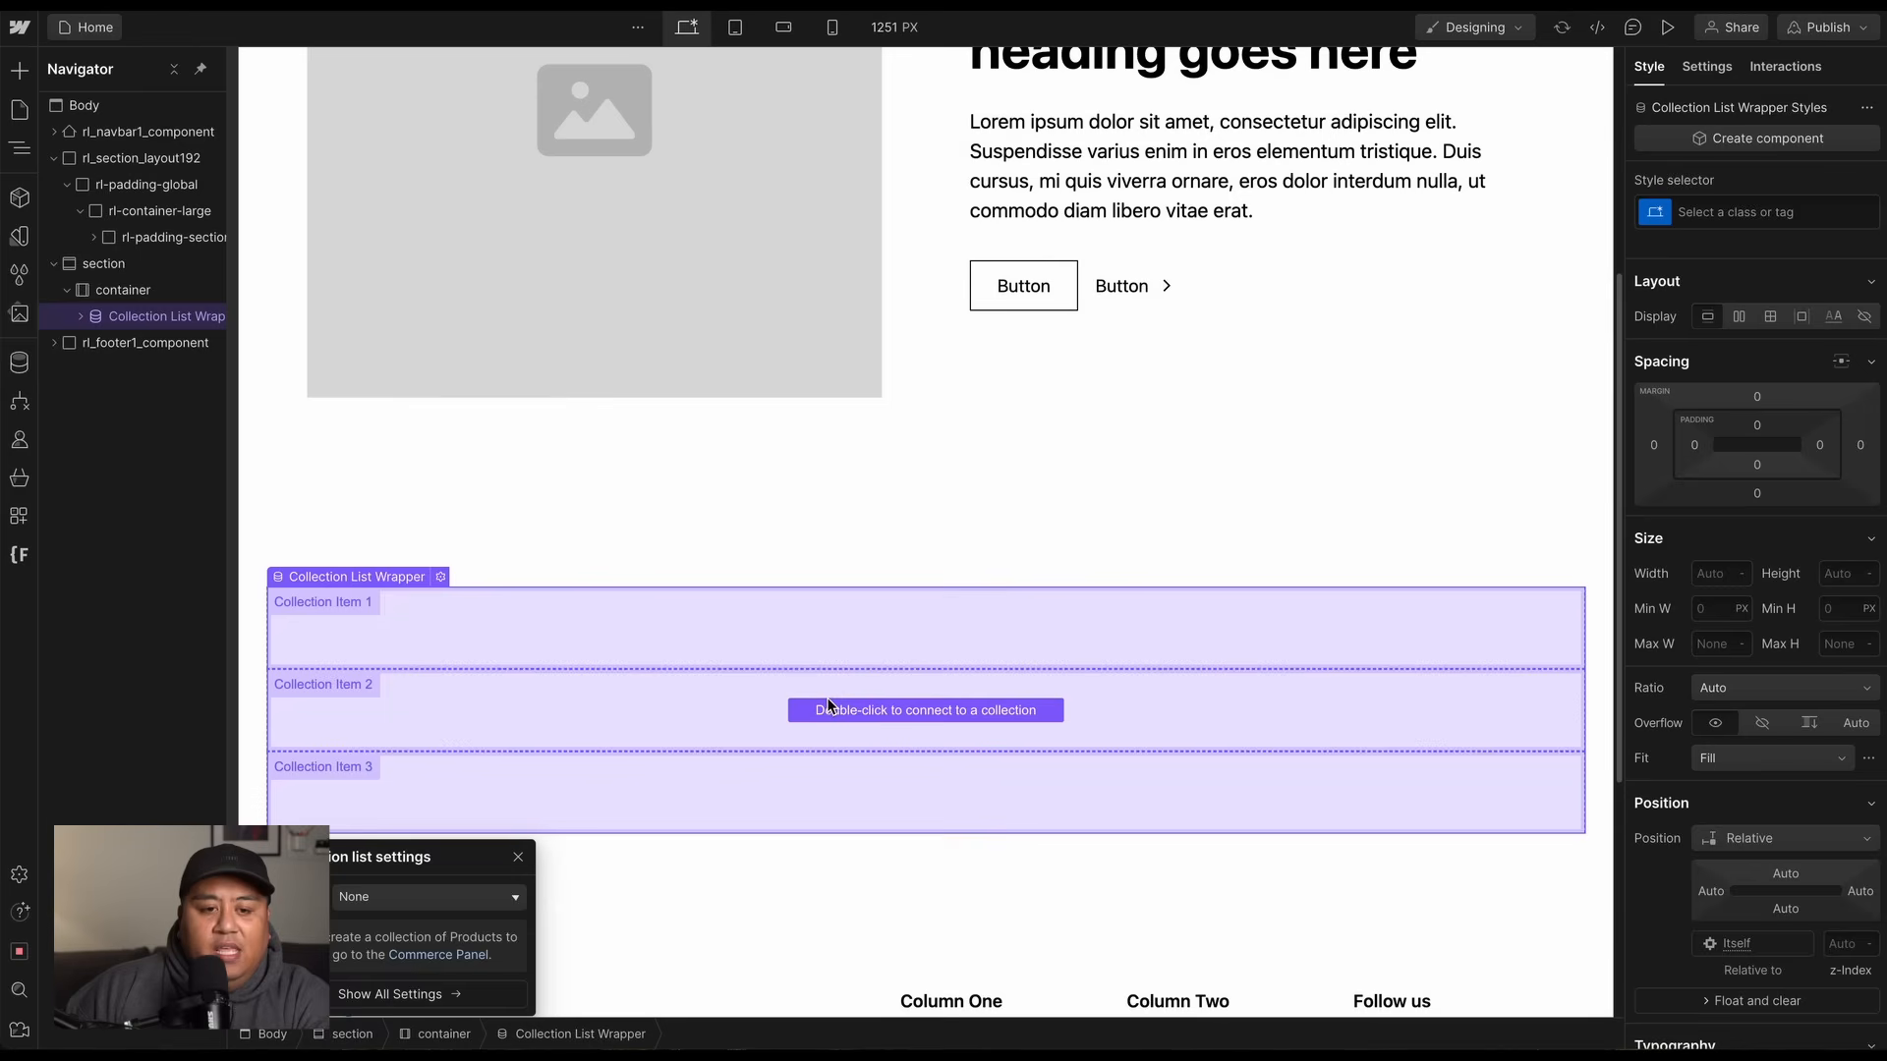
pyautogui.click(452, 899)
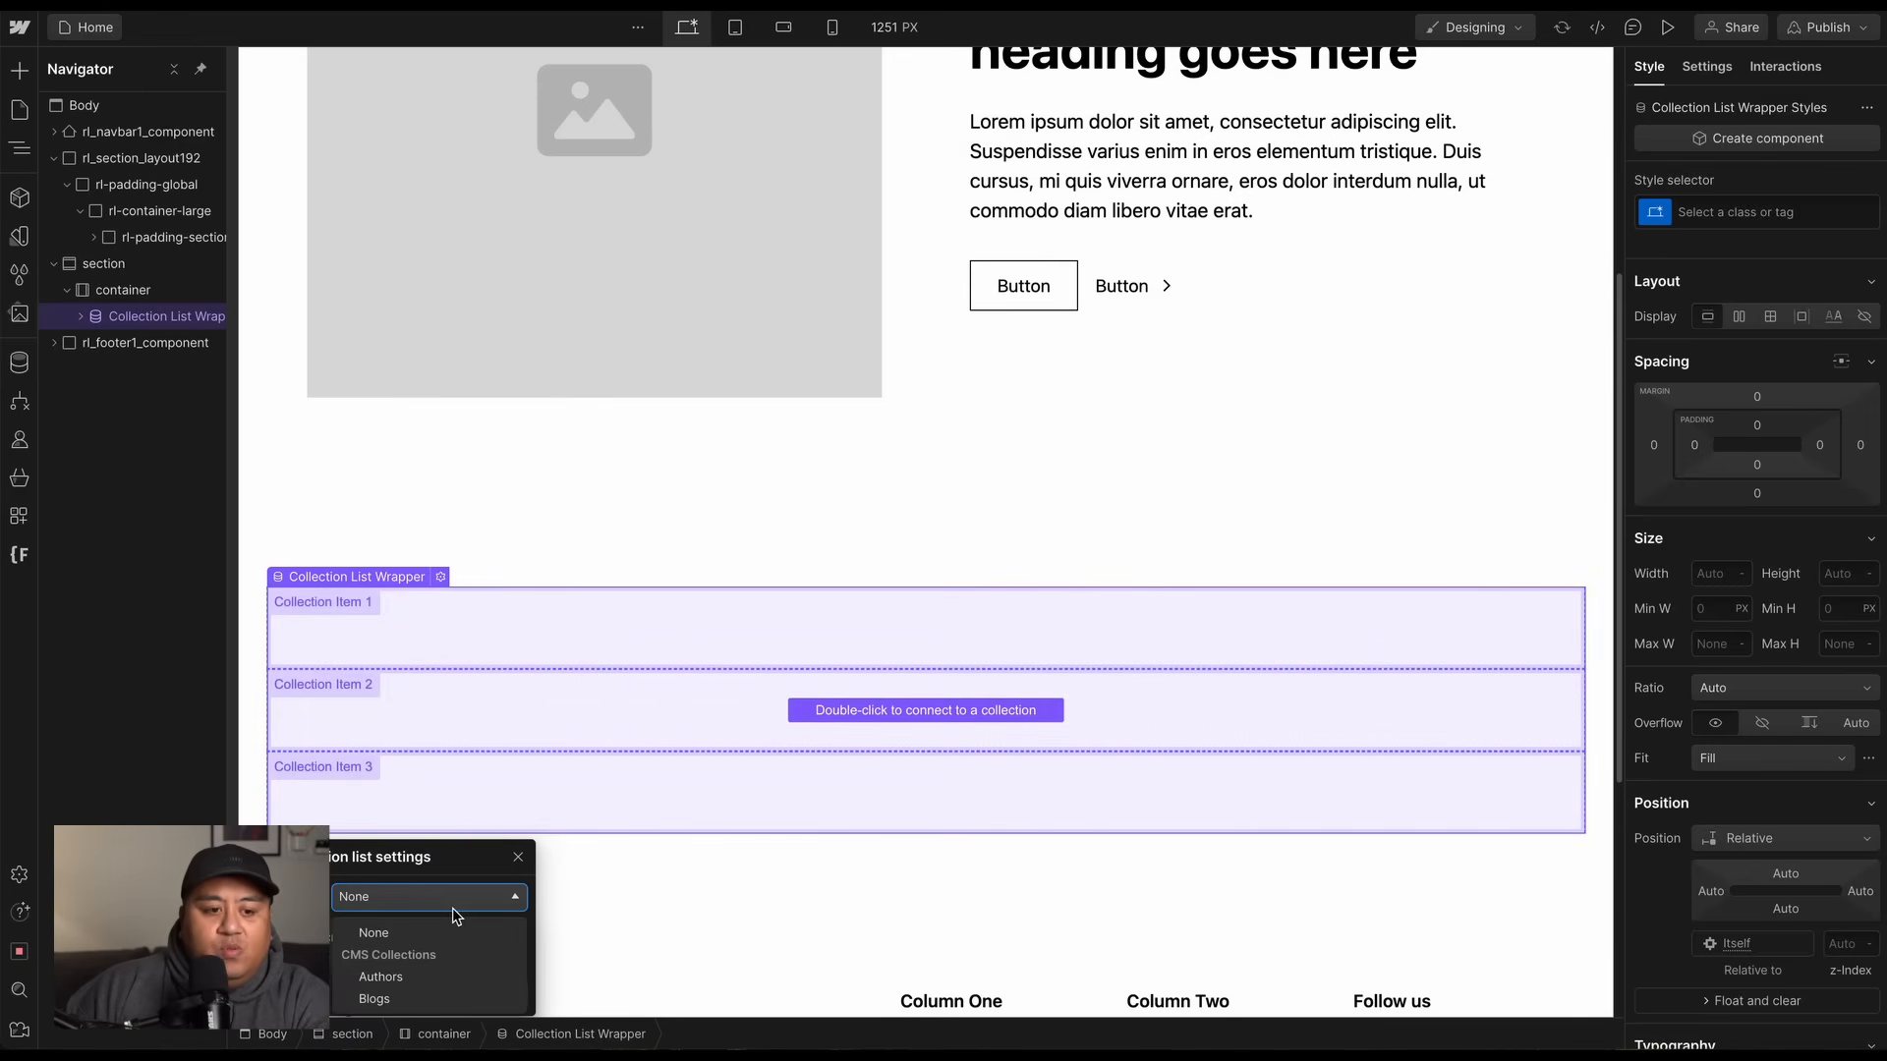
pyautogui.click(430, 1001)
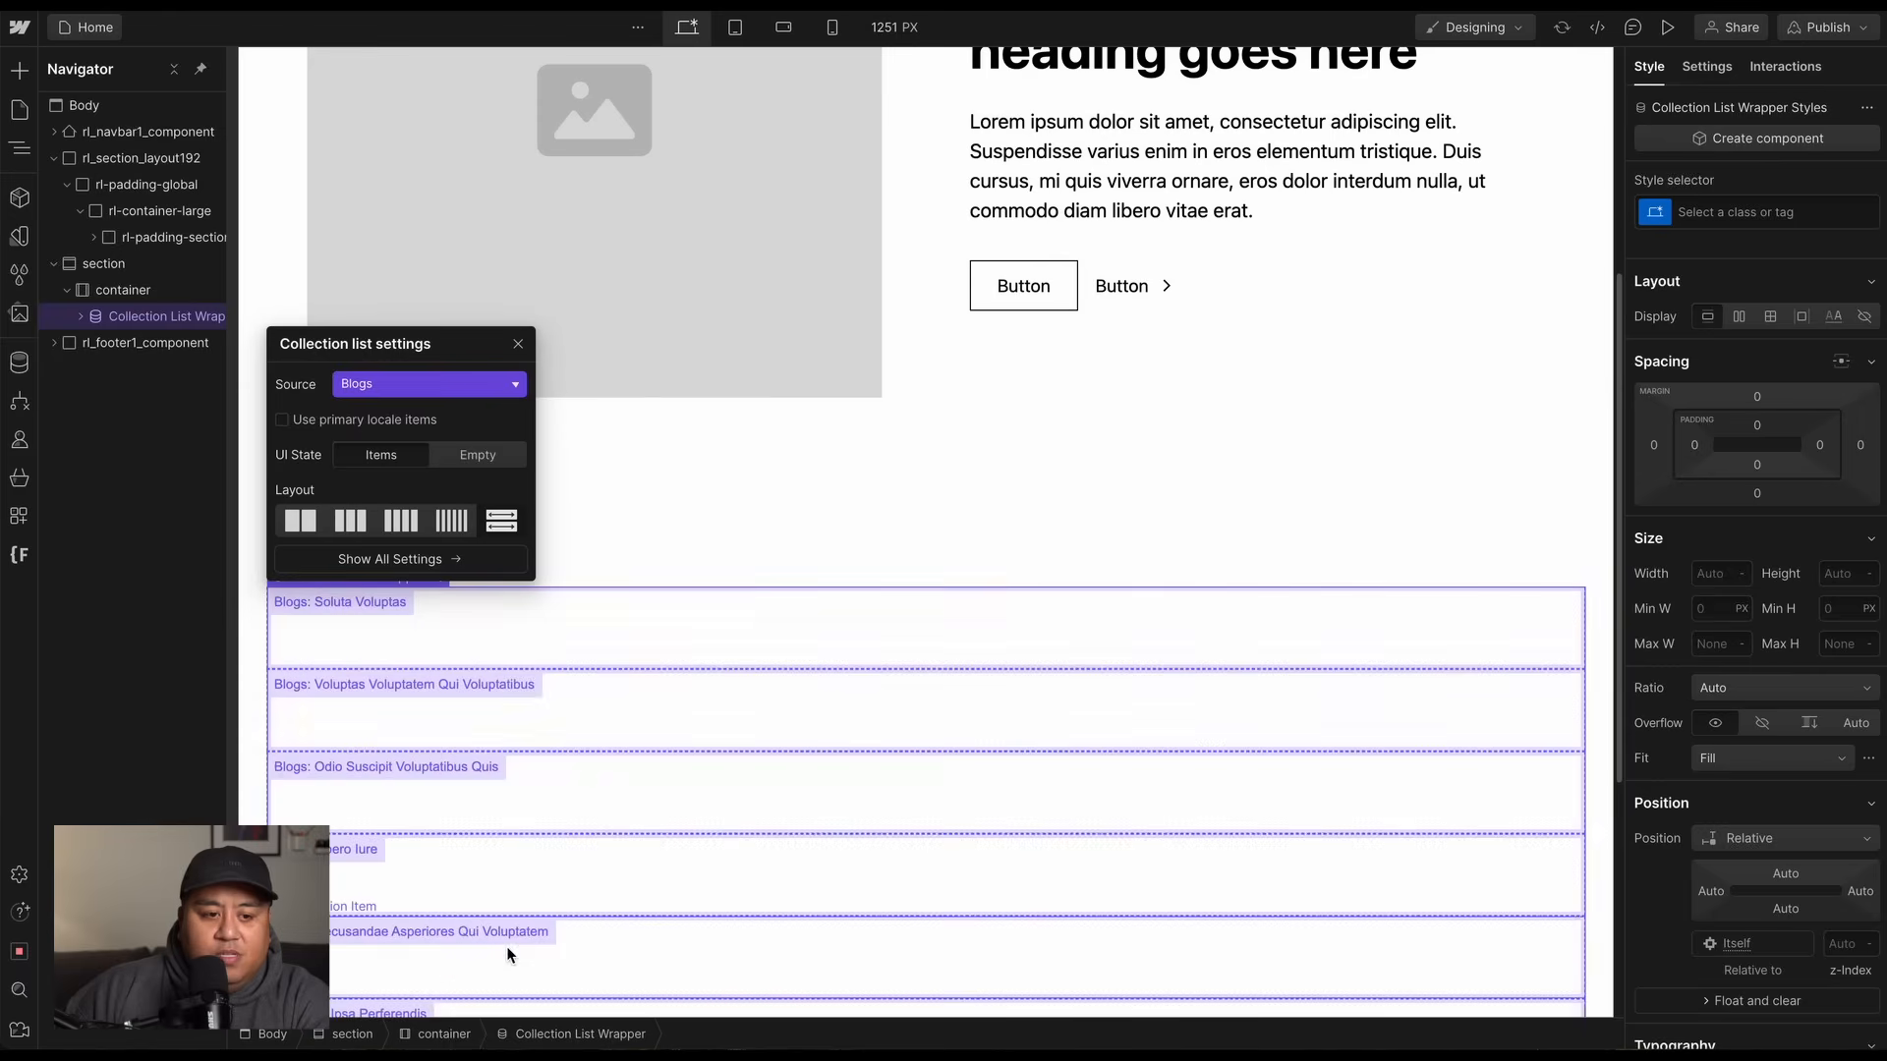
# Examine the listed blog items and the collection list's wrapper, list and item levels.
pyautogui.click(627, 632)
pyautogui.scroll(-5, 627, 633)
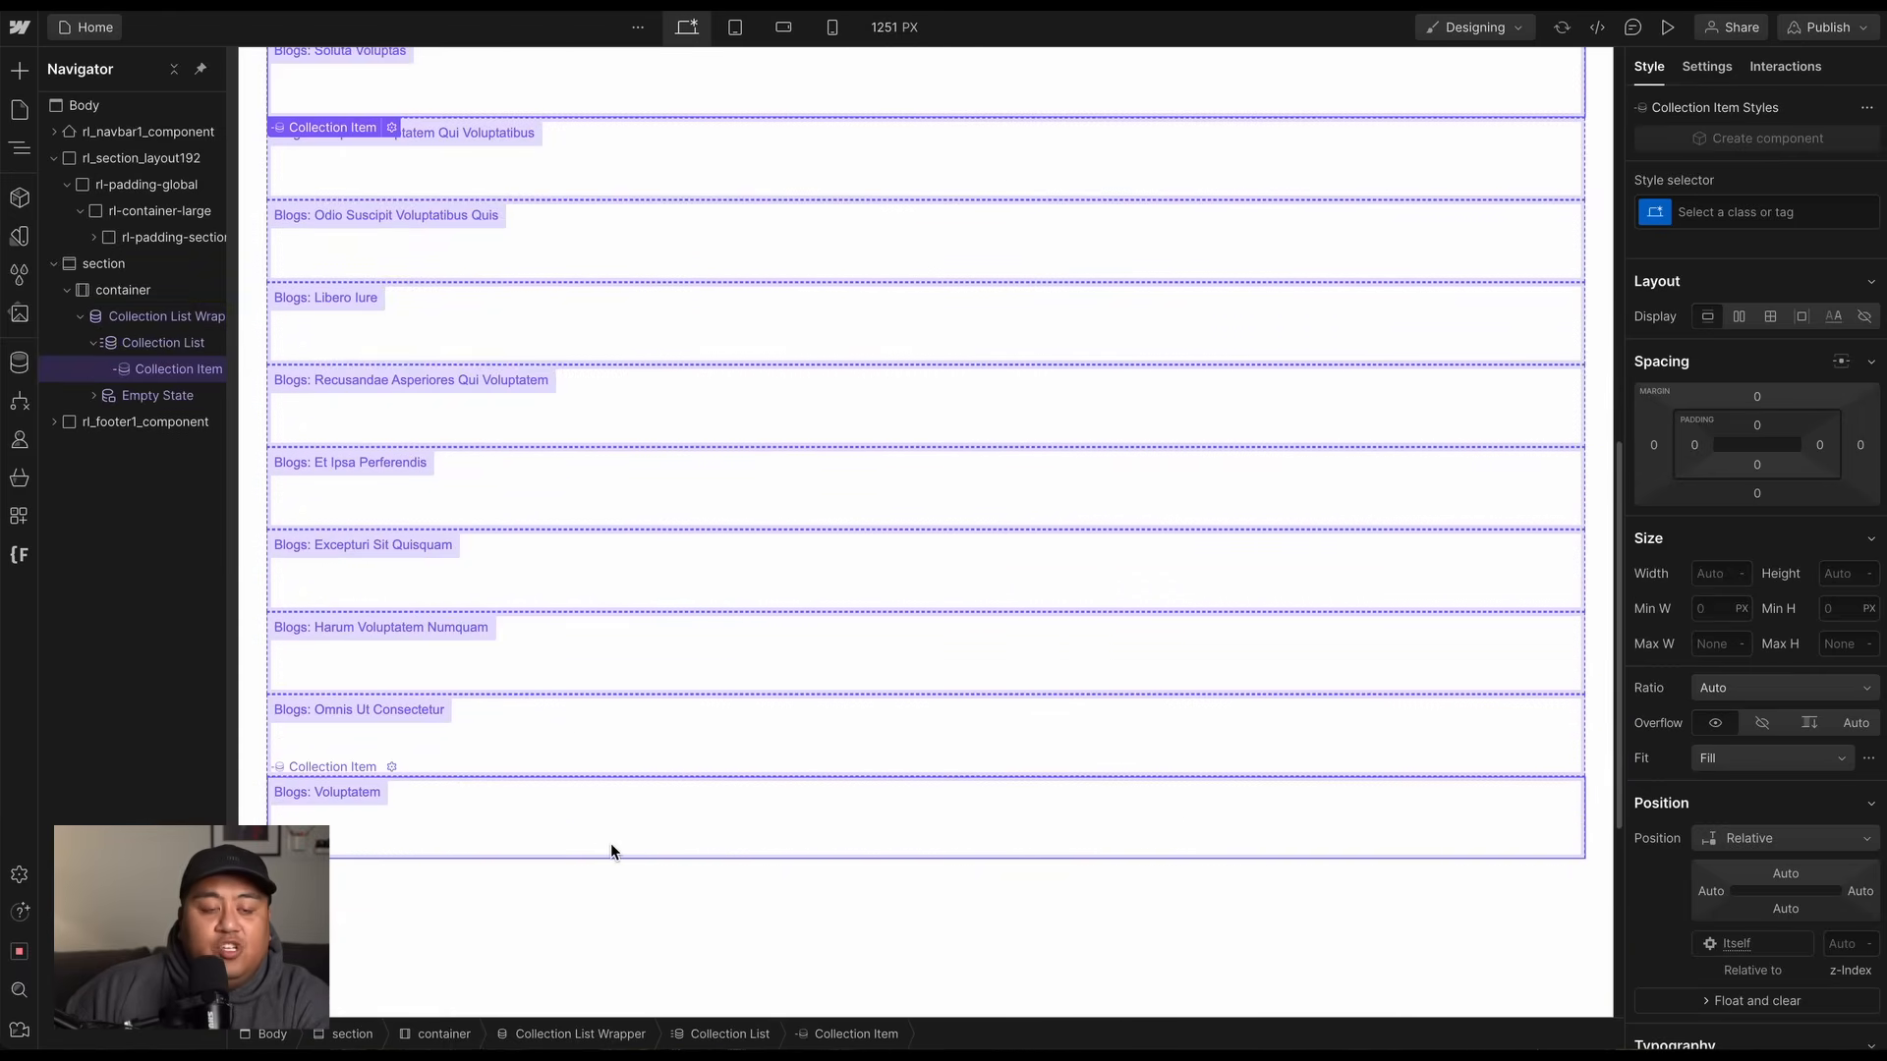
pyautogui.scroll(3, 610, 843)
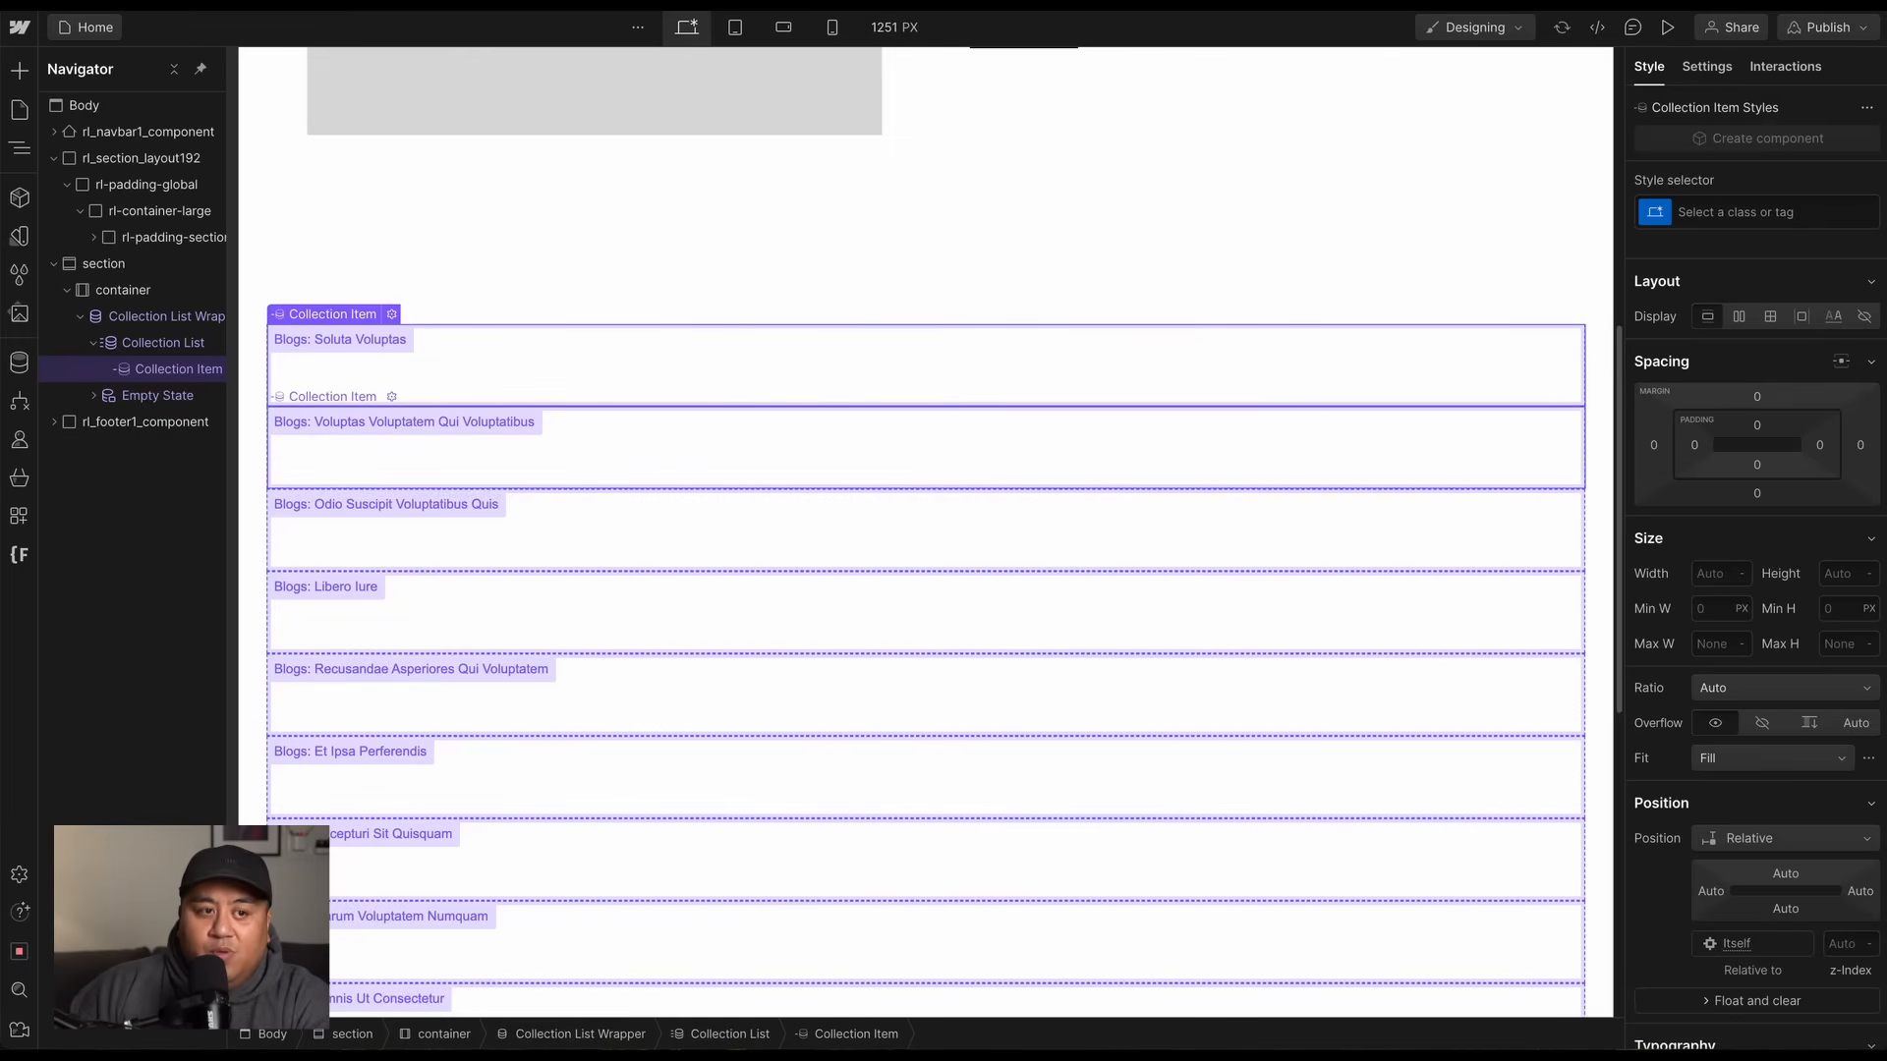
pyautogui.click(157, 316)
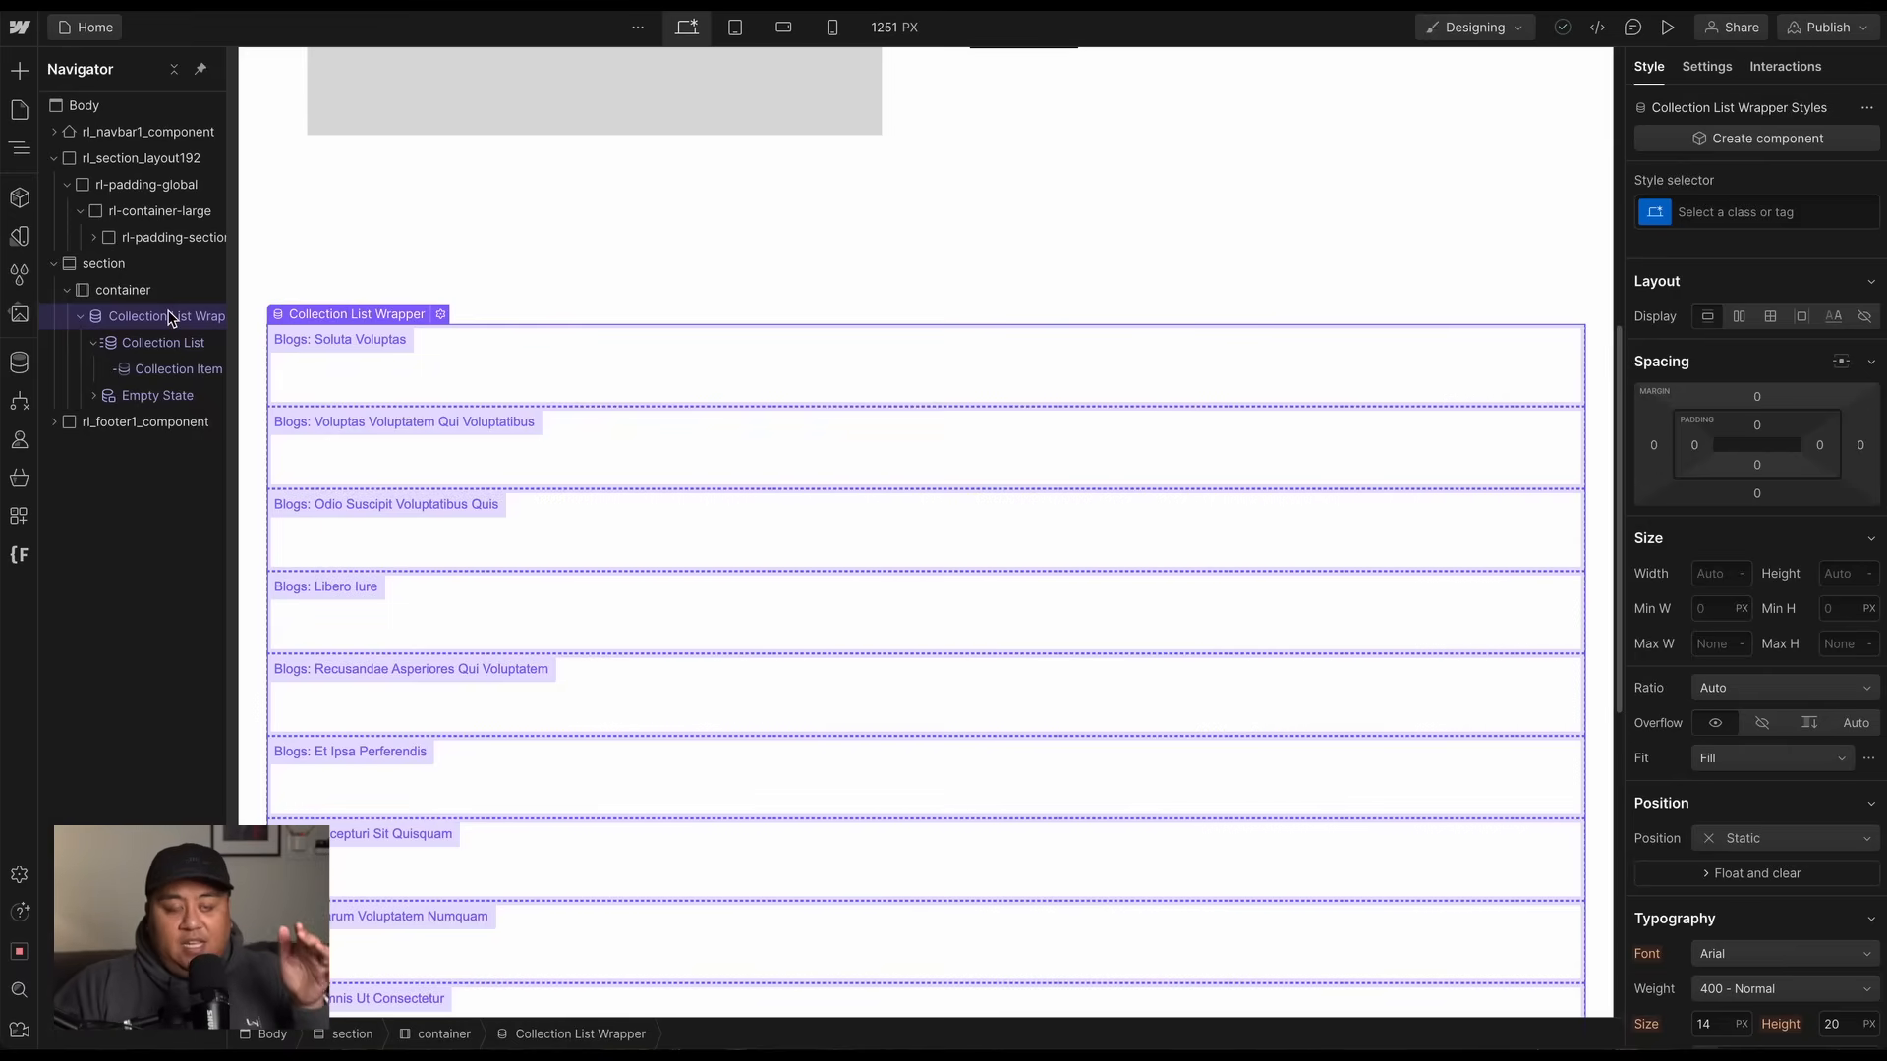
pyautogui.click(169, 344)
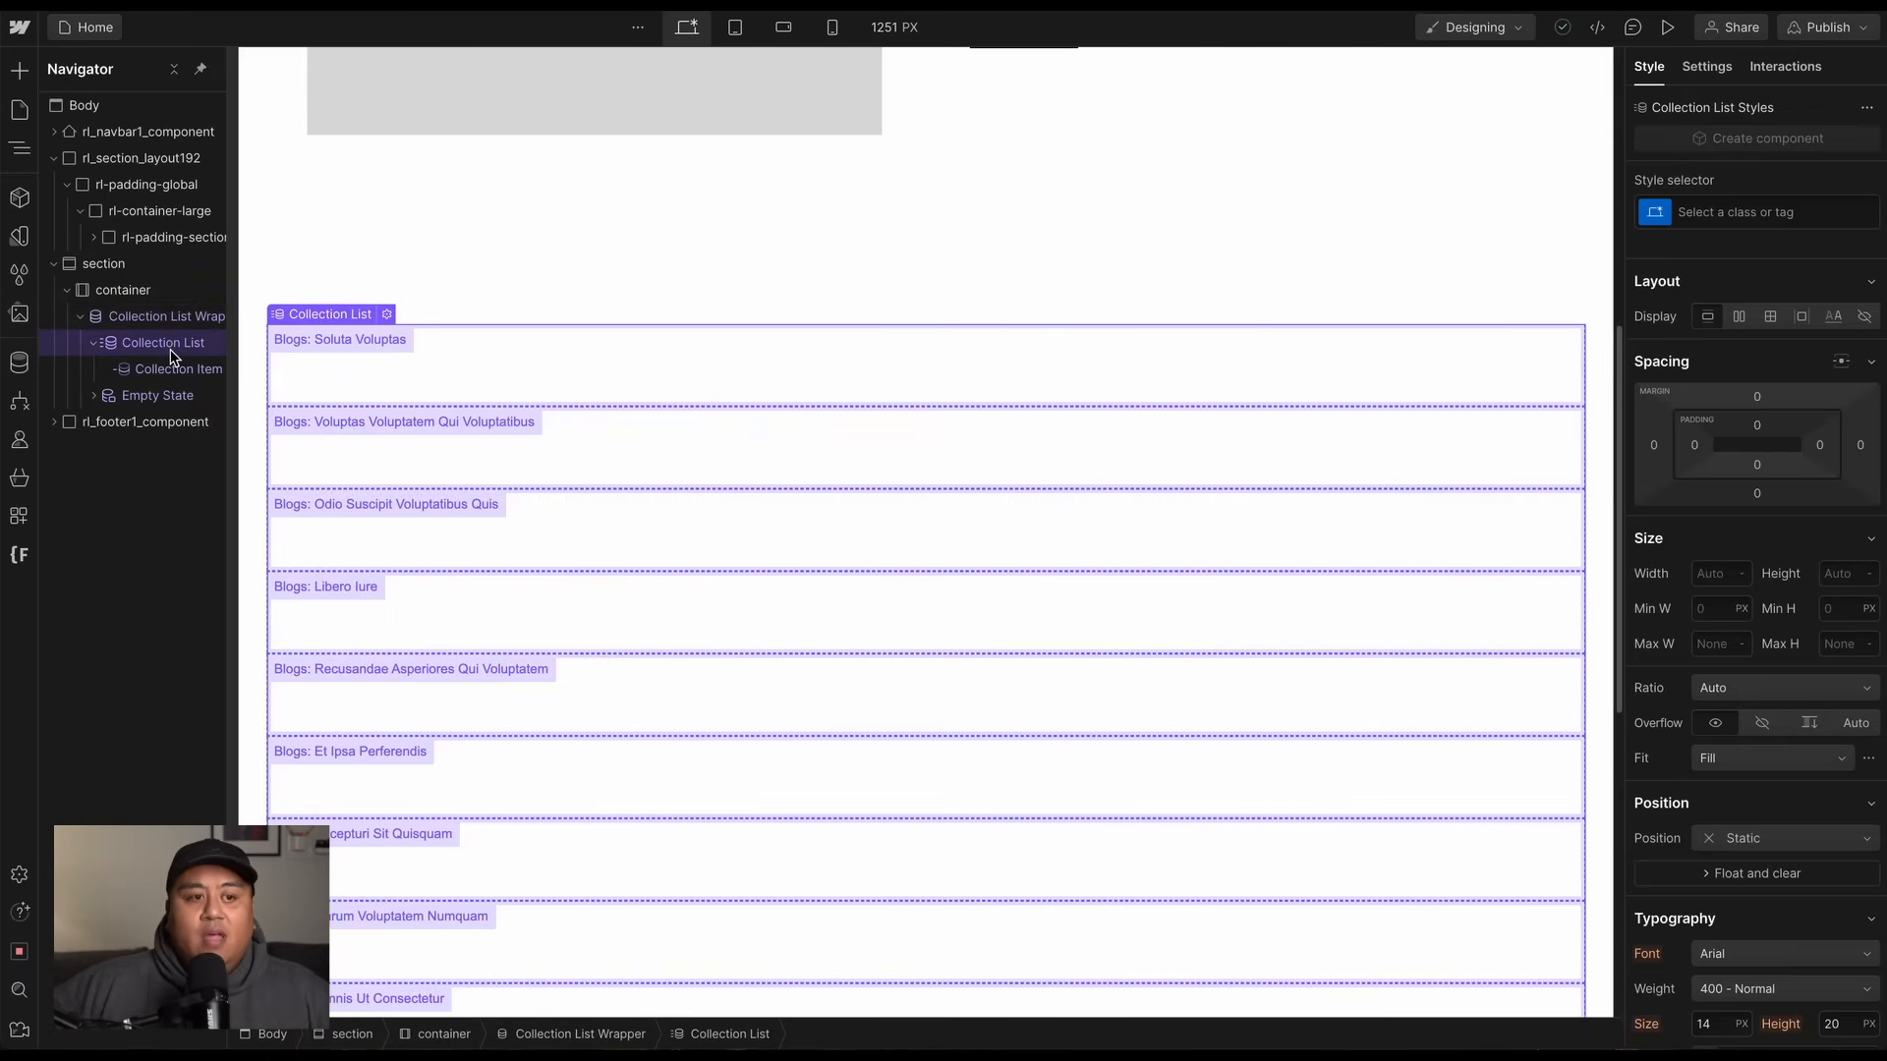
pyautogui.click(194, 370)
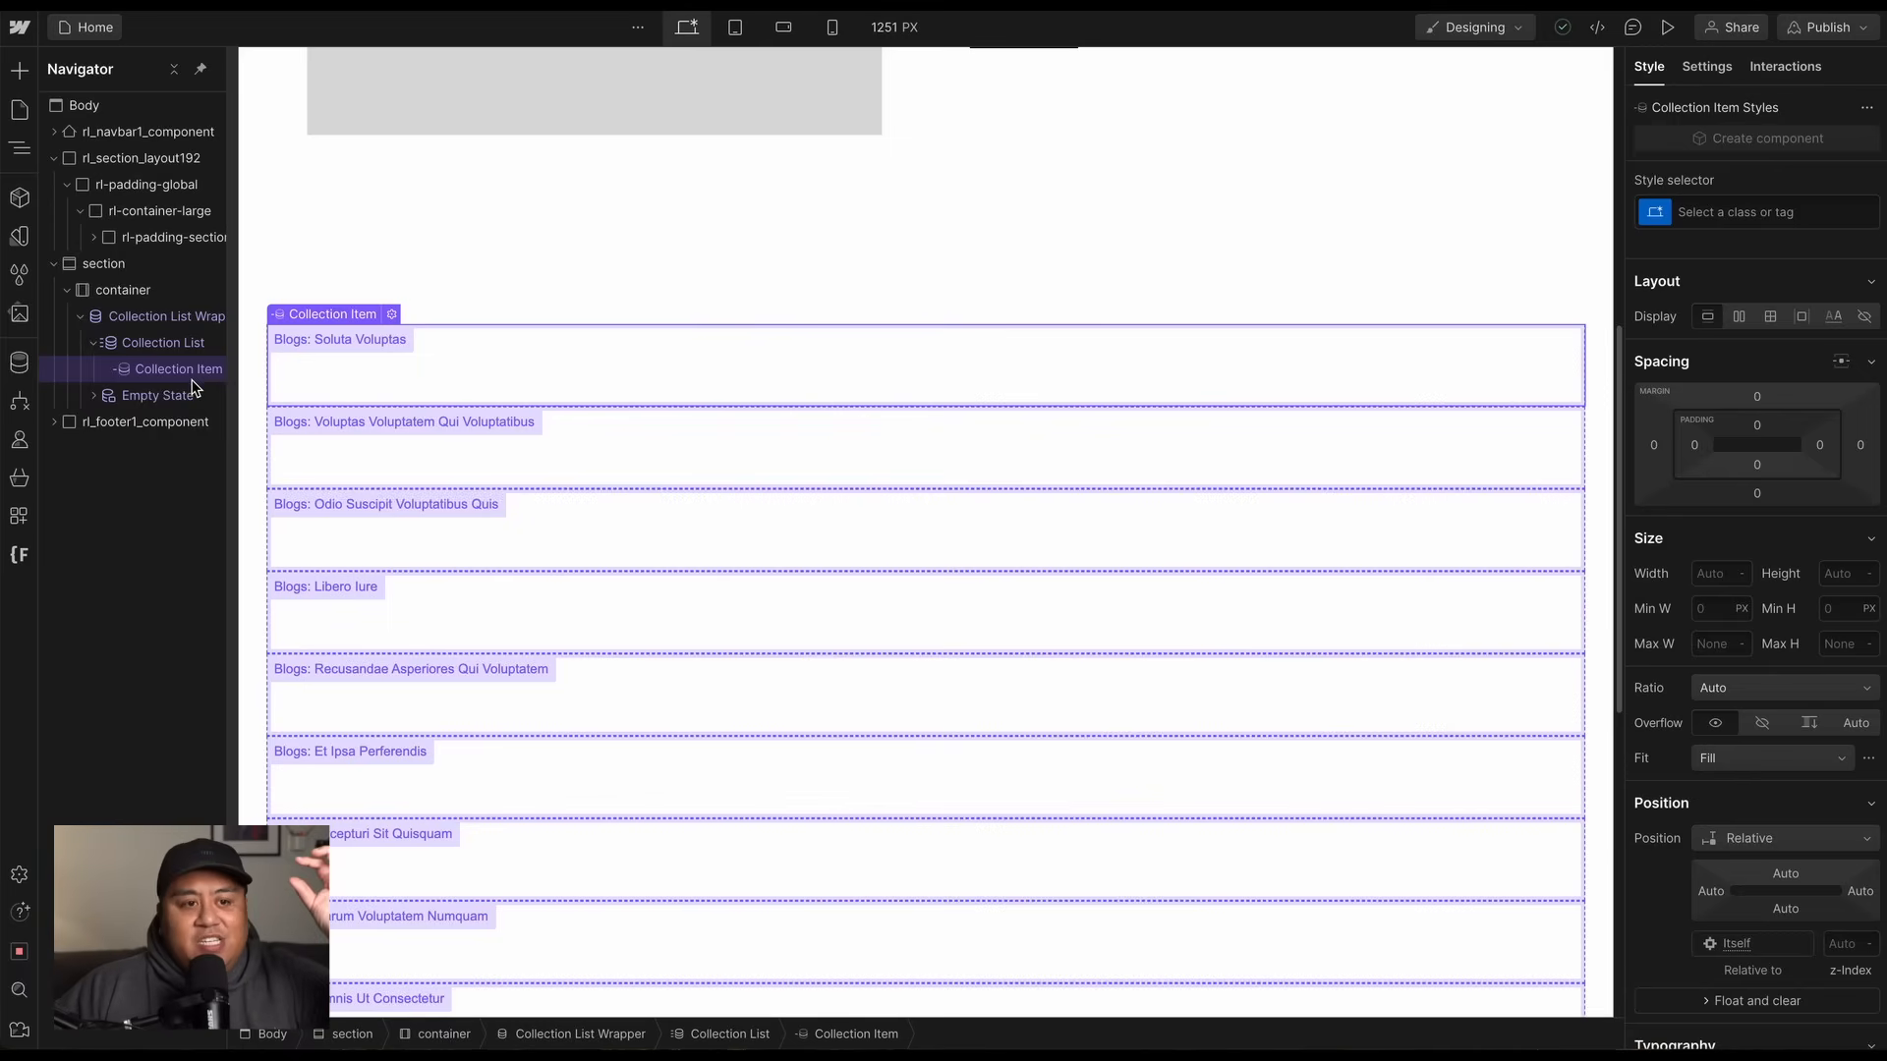
pyautogui.click(204, 322)
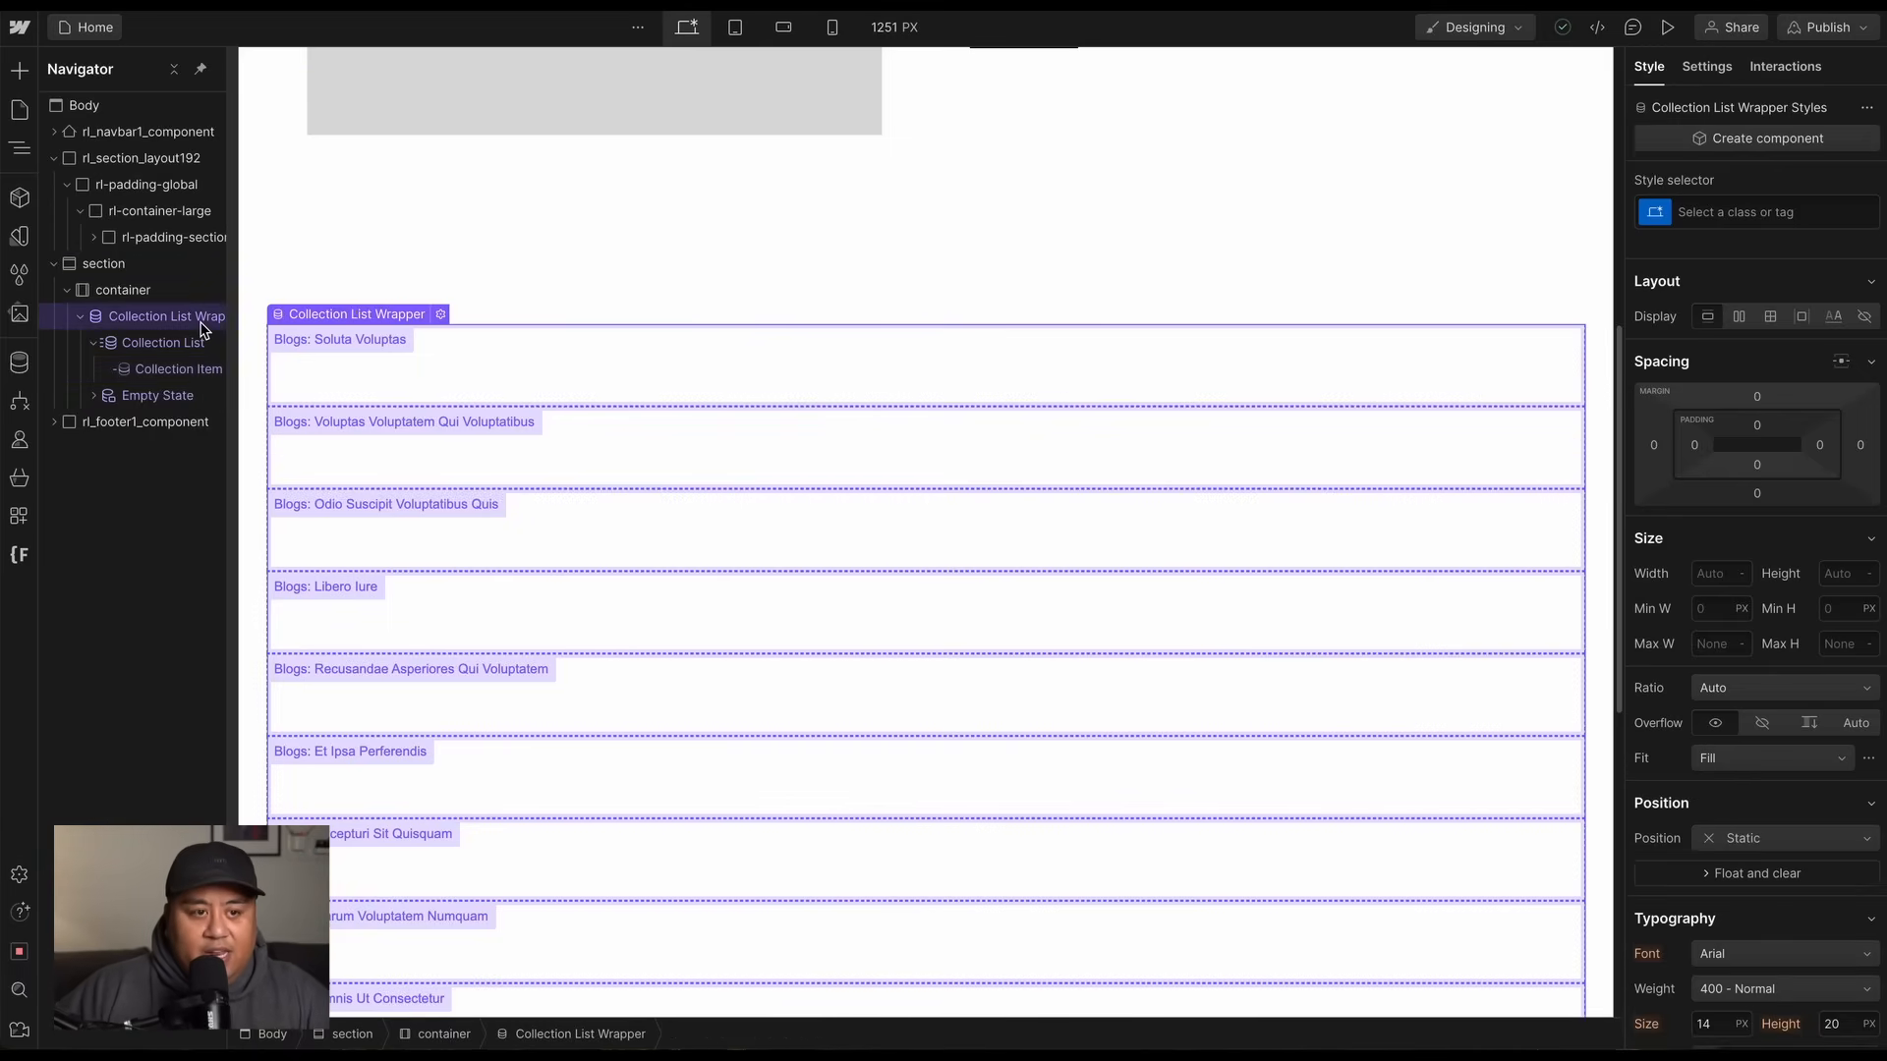
pyautogui.click(193, 346)
pyautogui.click(197, 369)
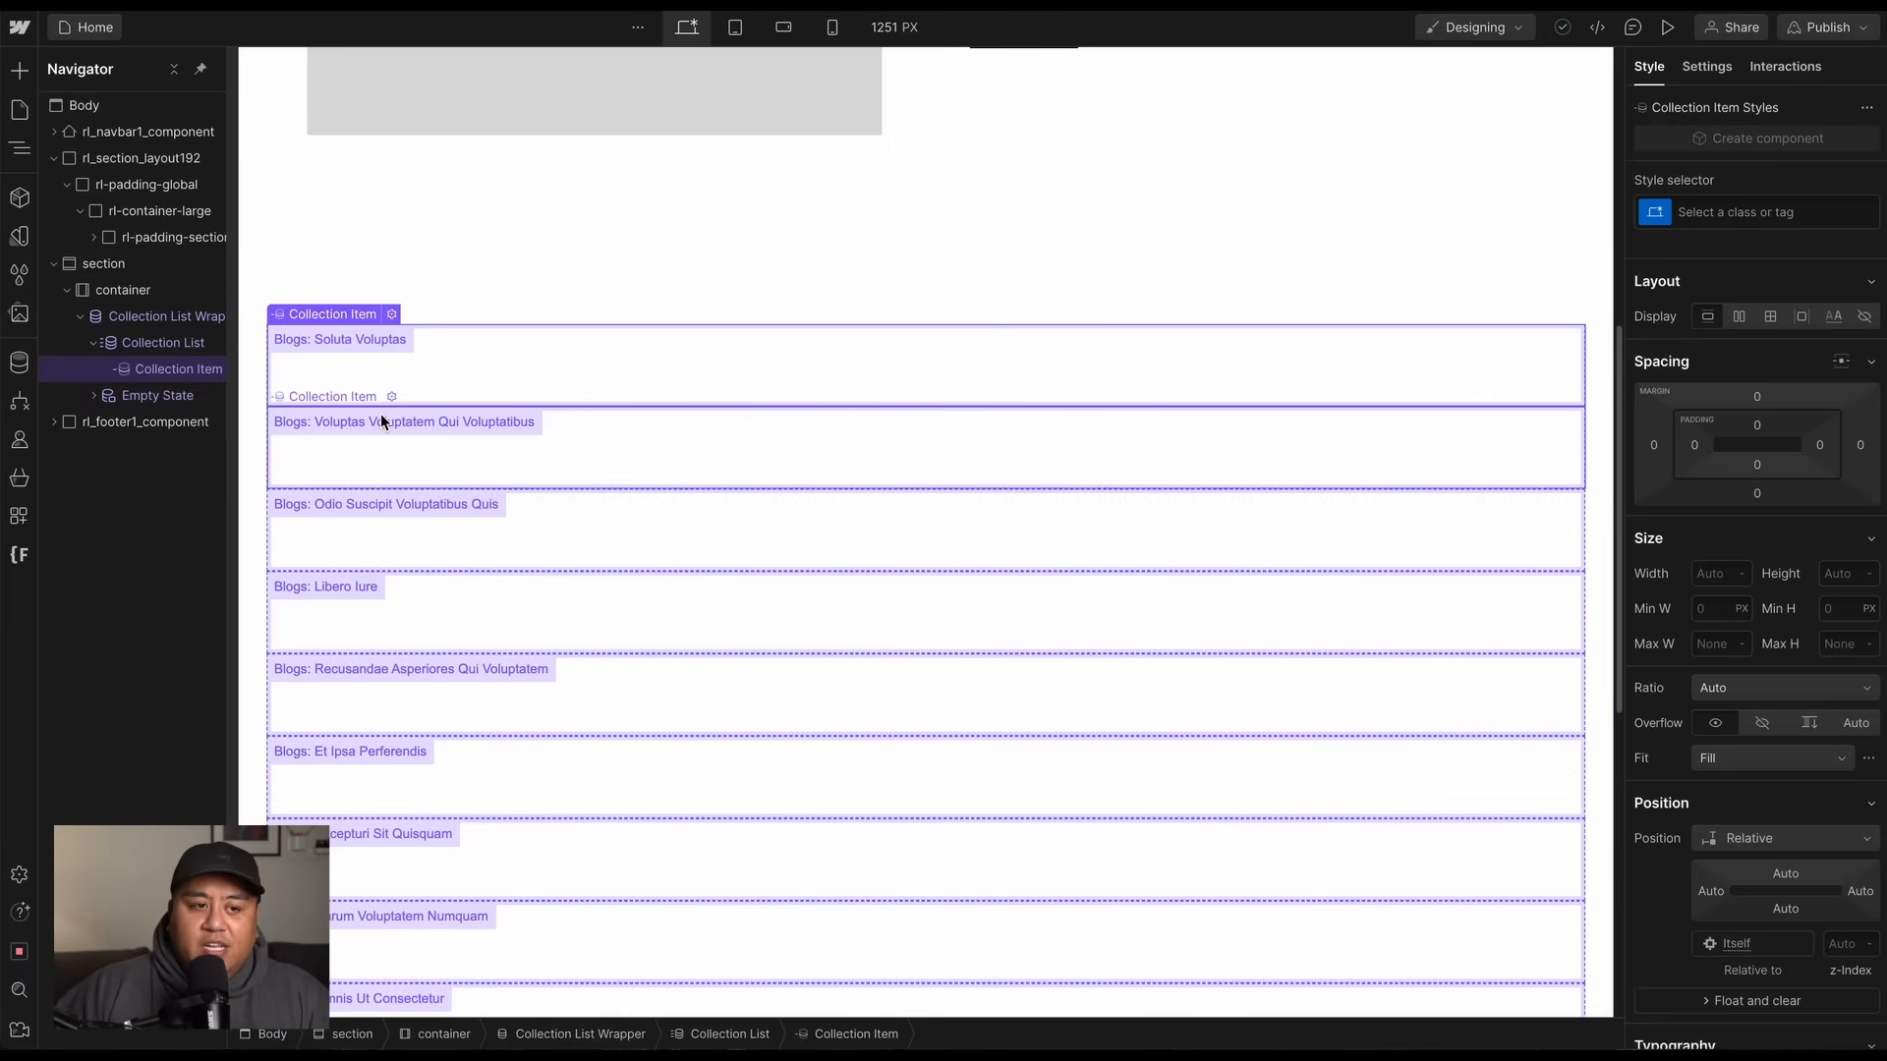
# Create the class "blog-grid" on the Collection List element inside the wrapper.
pyautogui.click(179, 345)
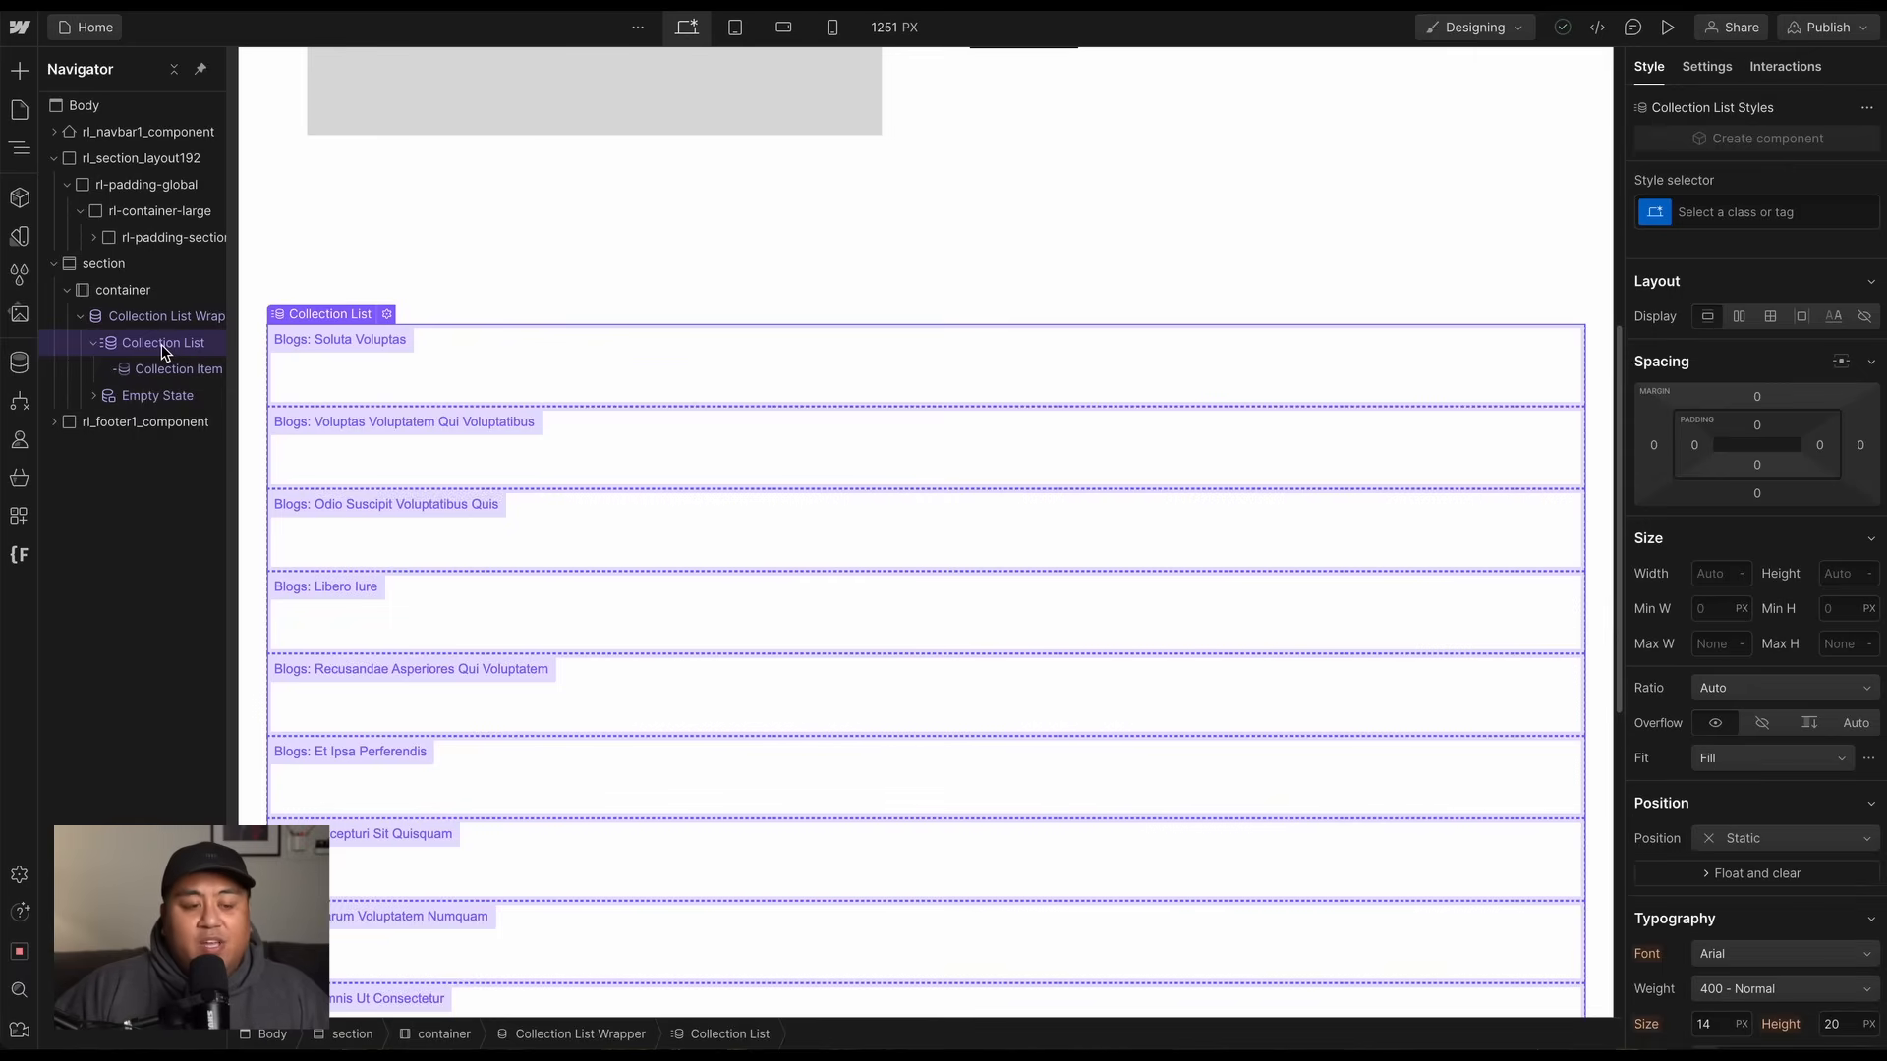
pyautogui.hotkey('ctrl', 'Return')
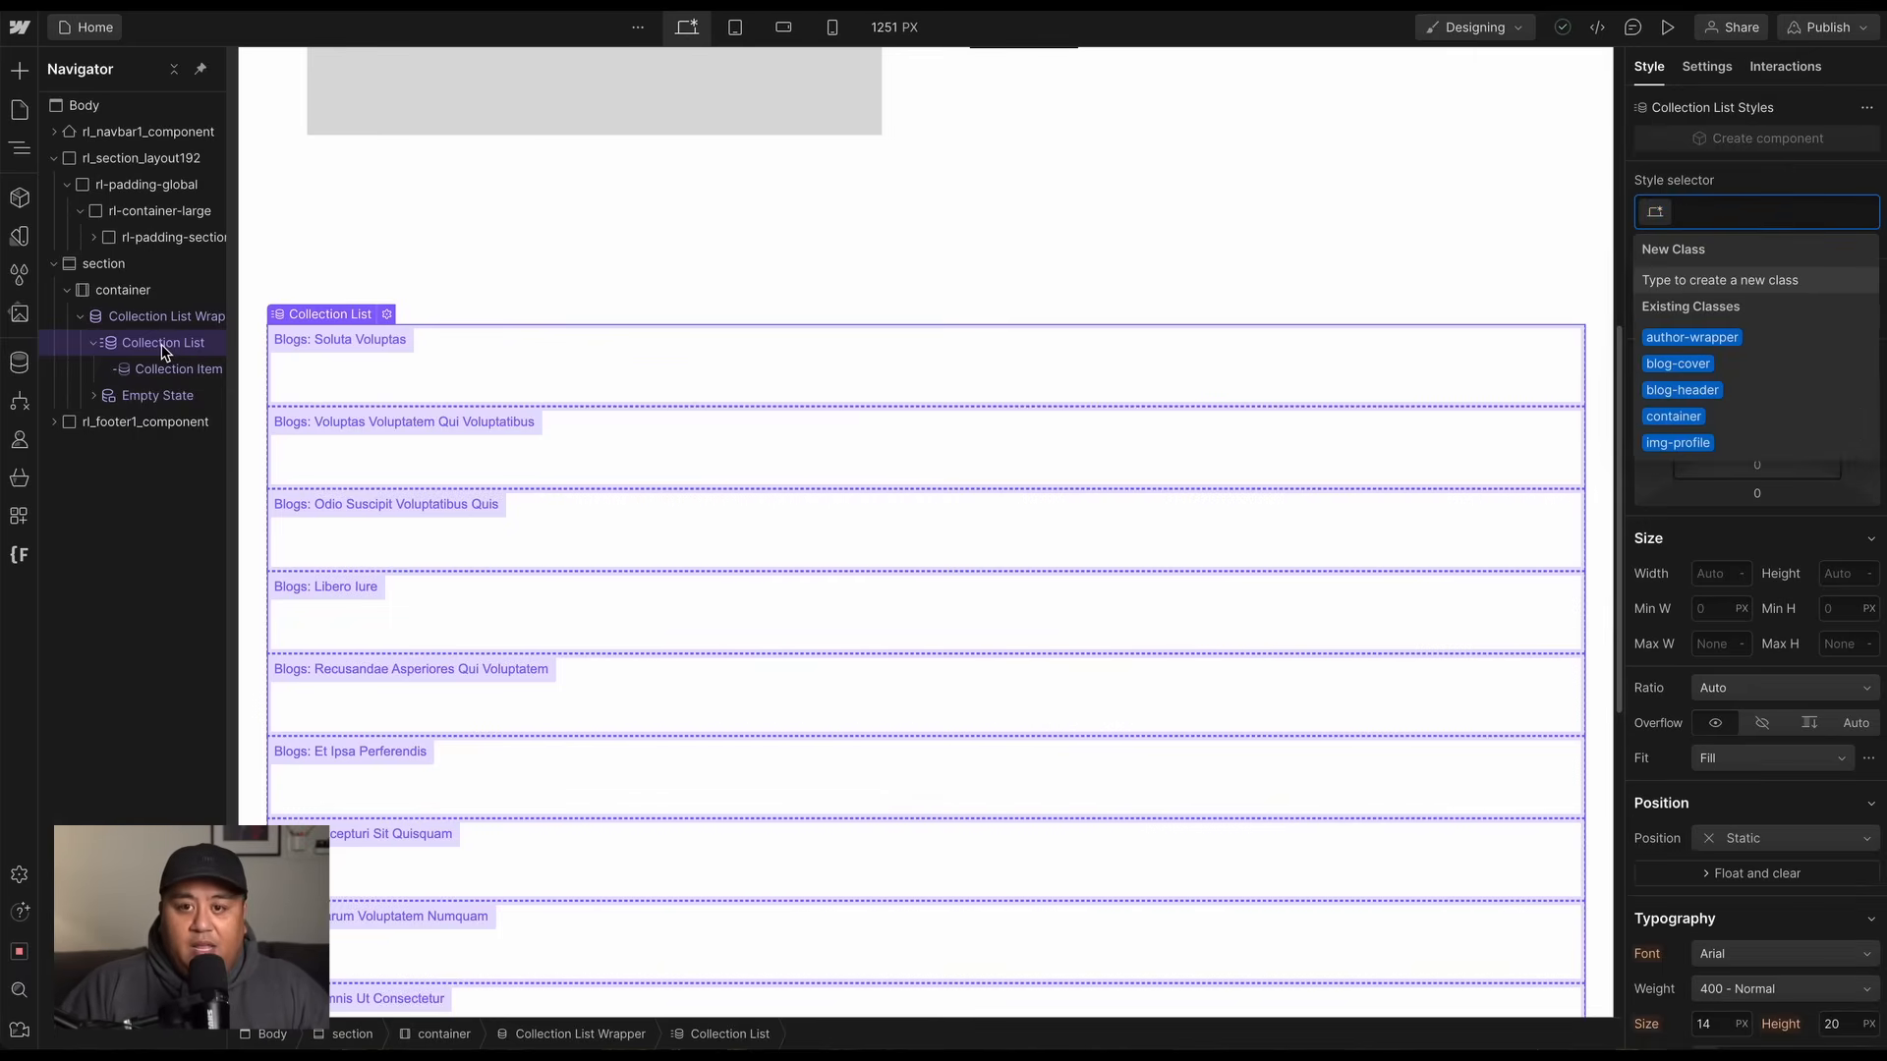
pyautogui.write('blog-grid')
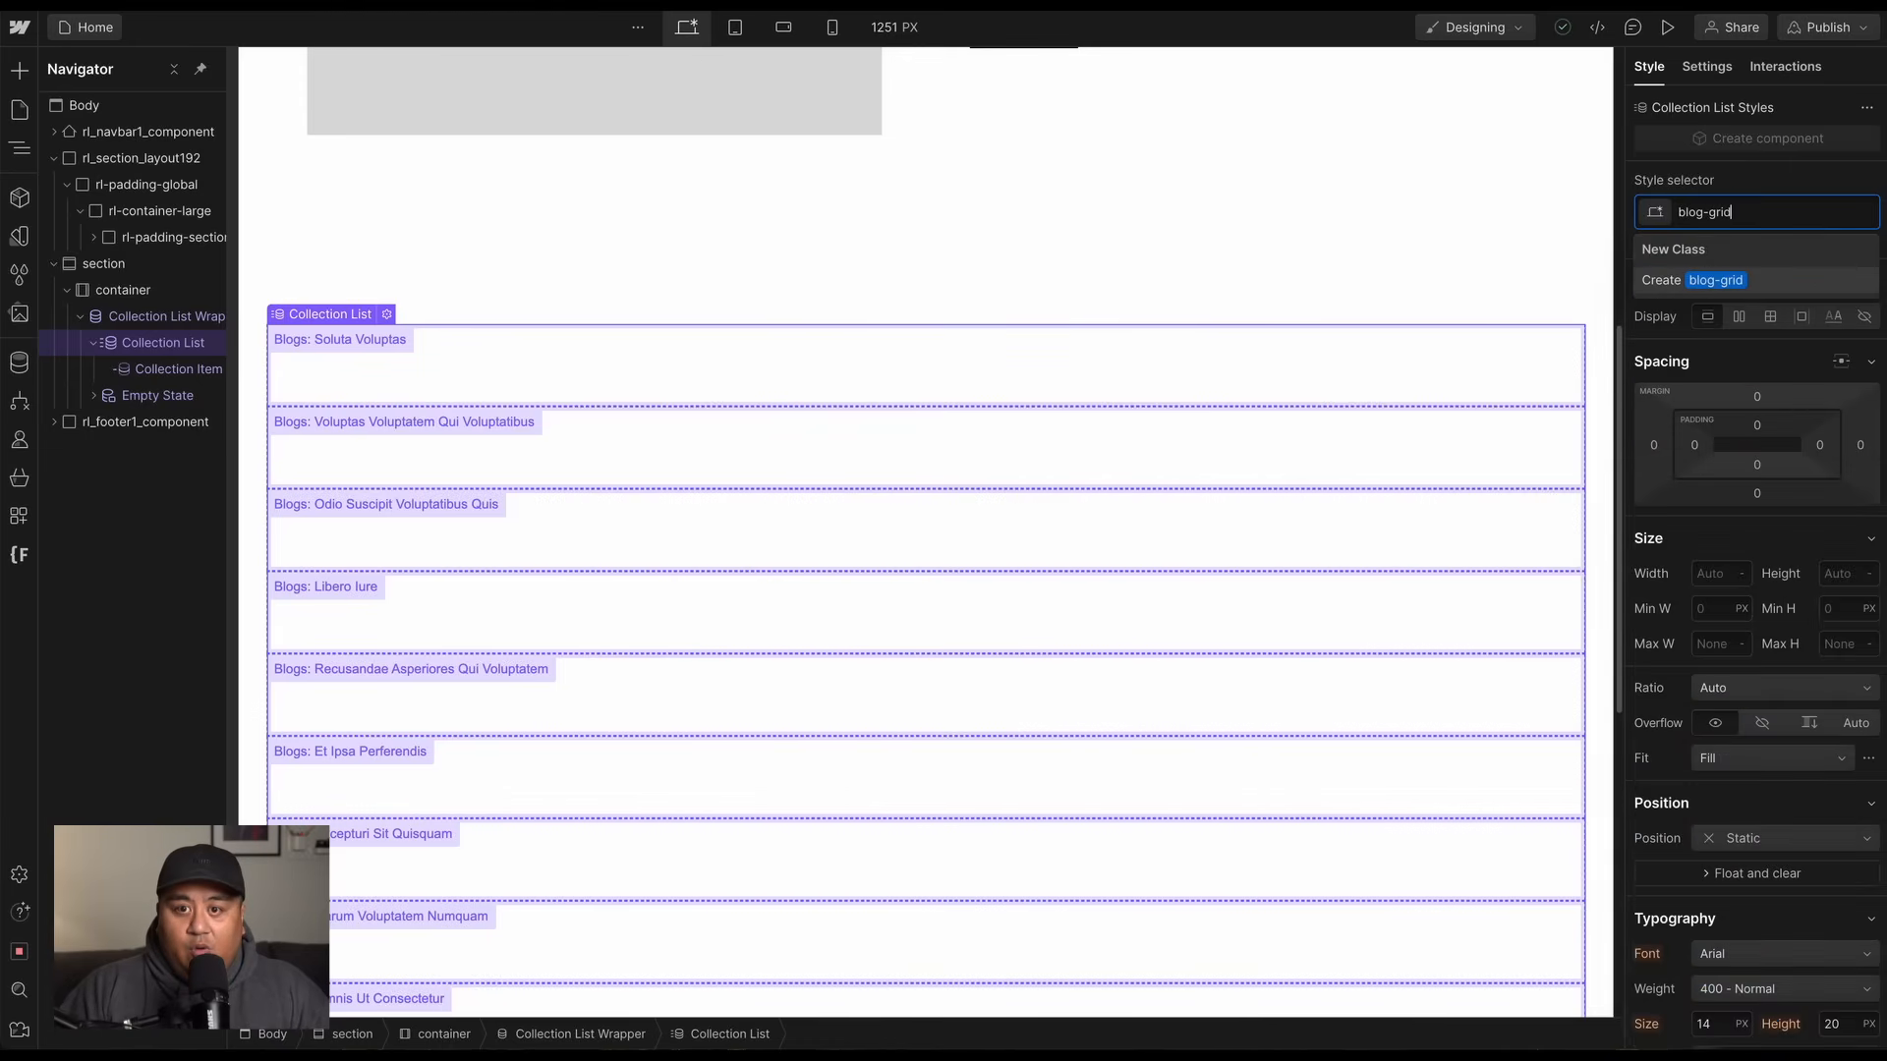
pyautogui.press('Return')
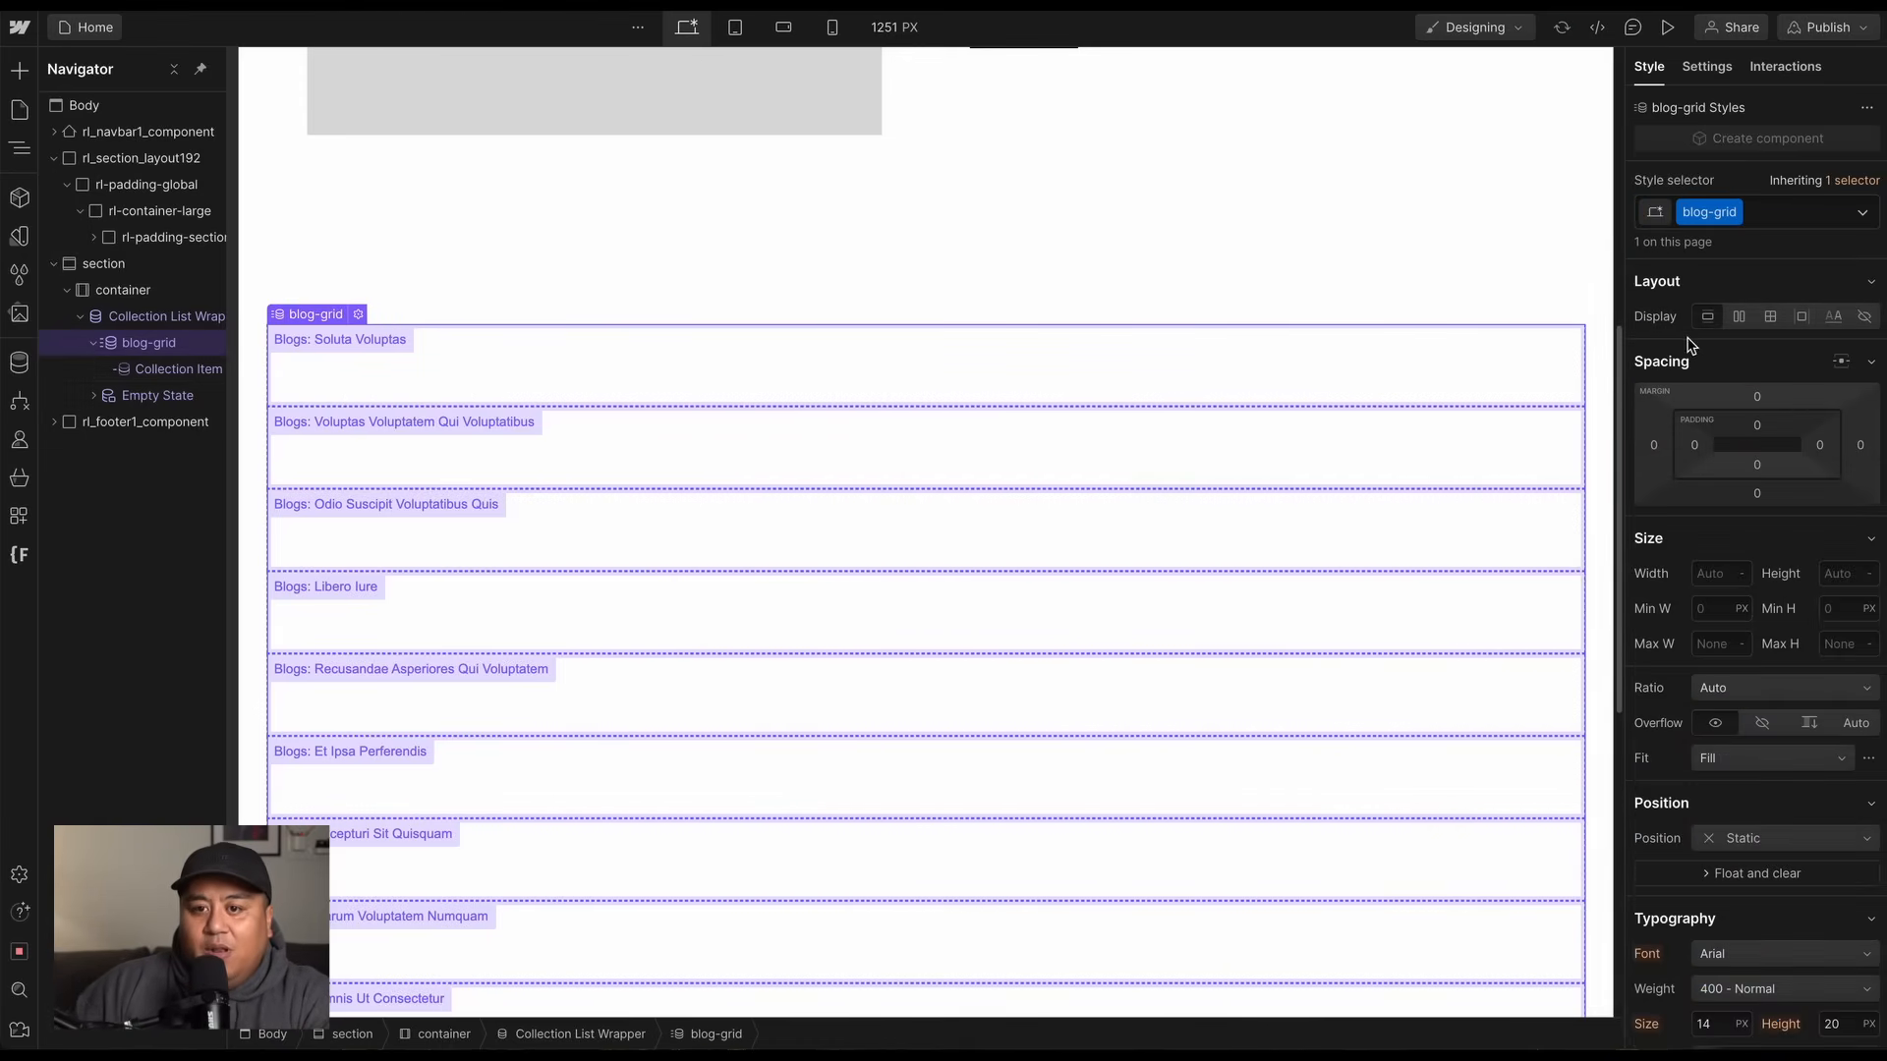
# Set blog-grid to a three-column grid layout with 24 px column and row gaps.
pyautogui.click(1771, 317)
pyautogui.click(1779, 351)
pyautogui.click(1715, 394)
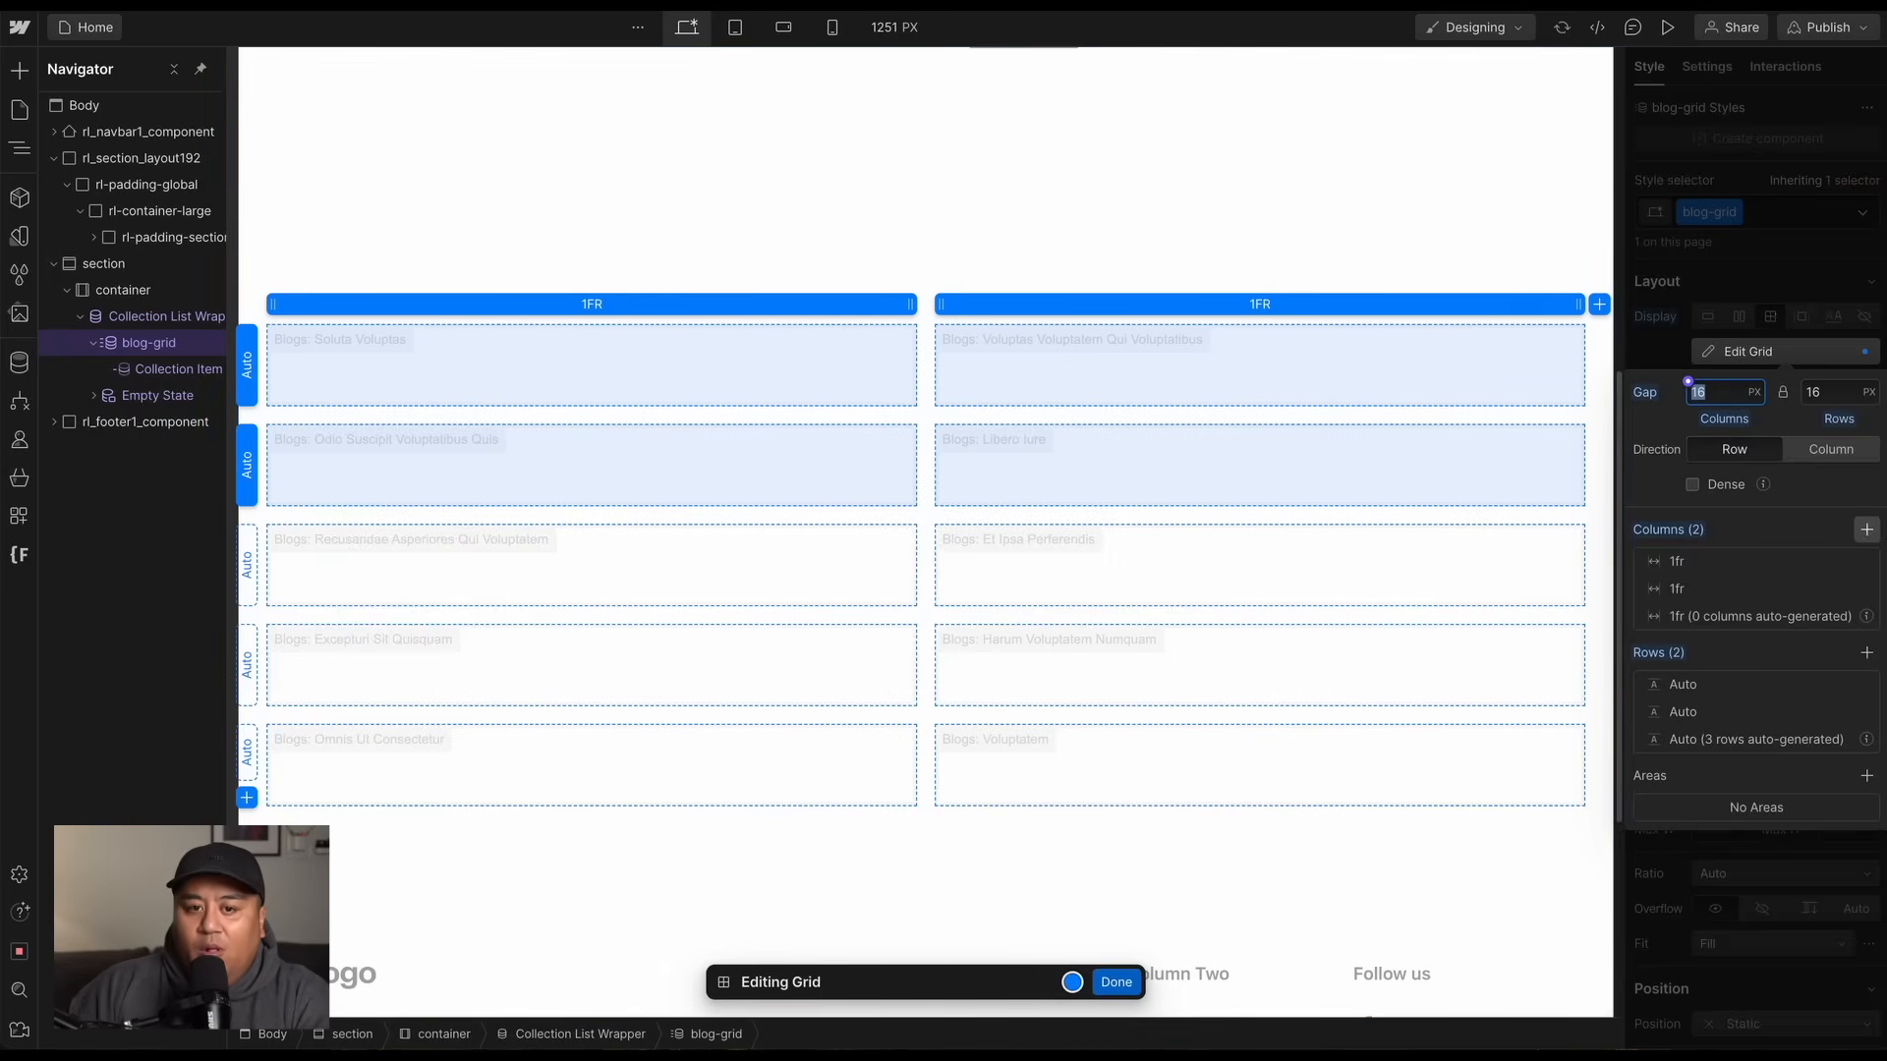
pyautogui.click(1868, 532)
pyautogui.write('24')
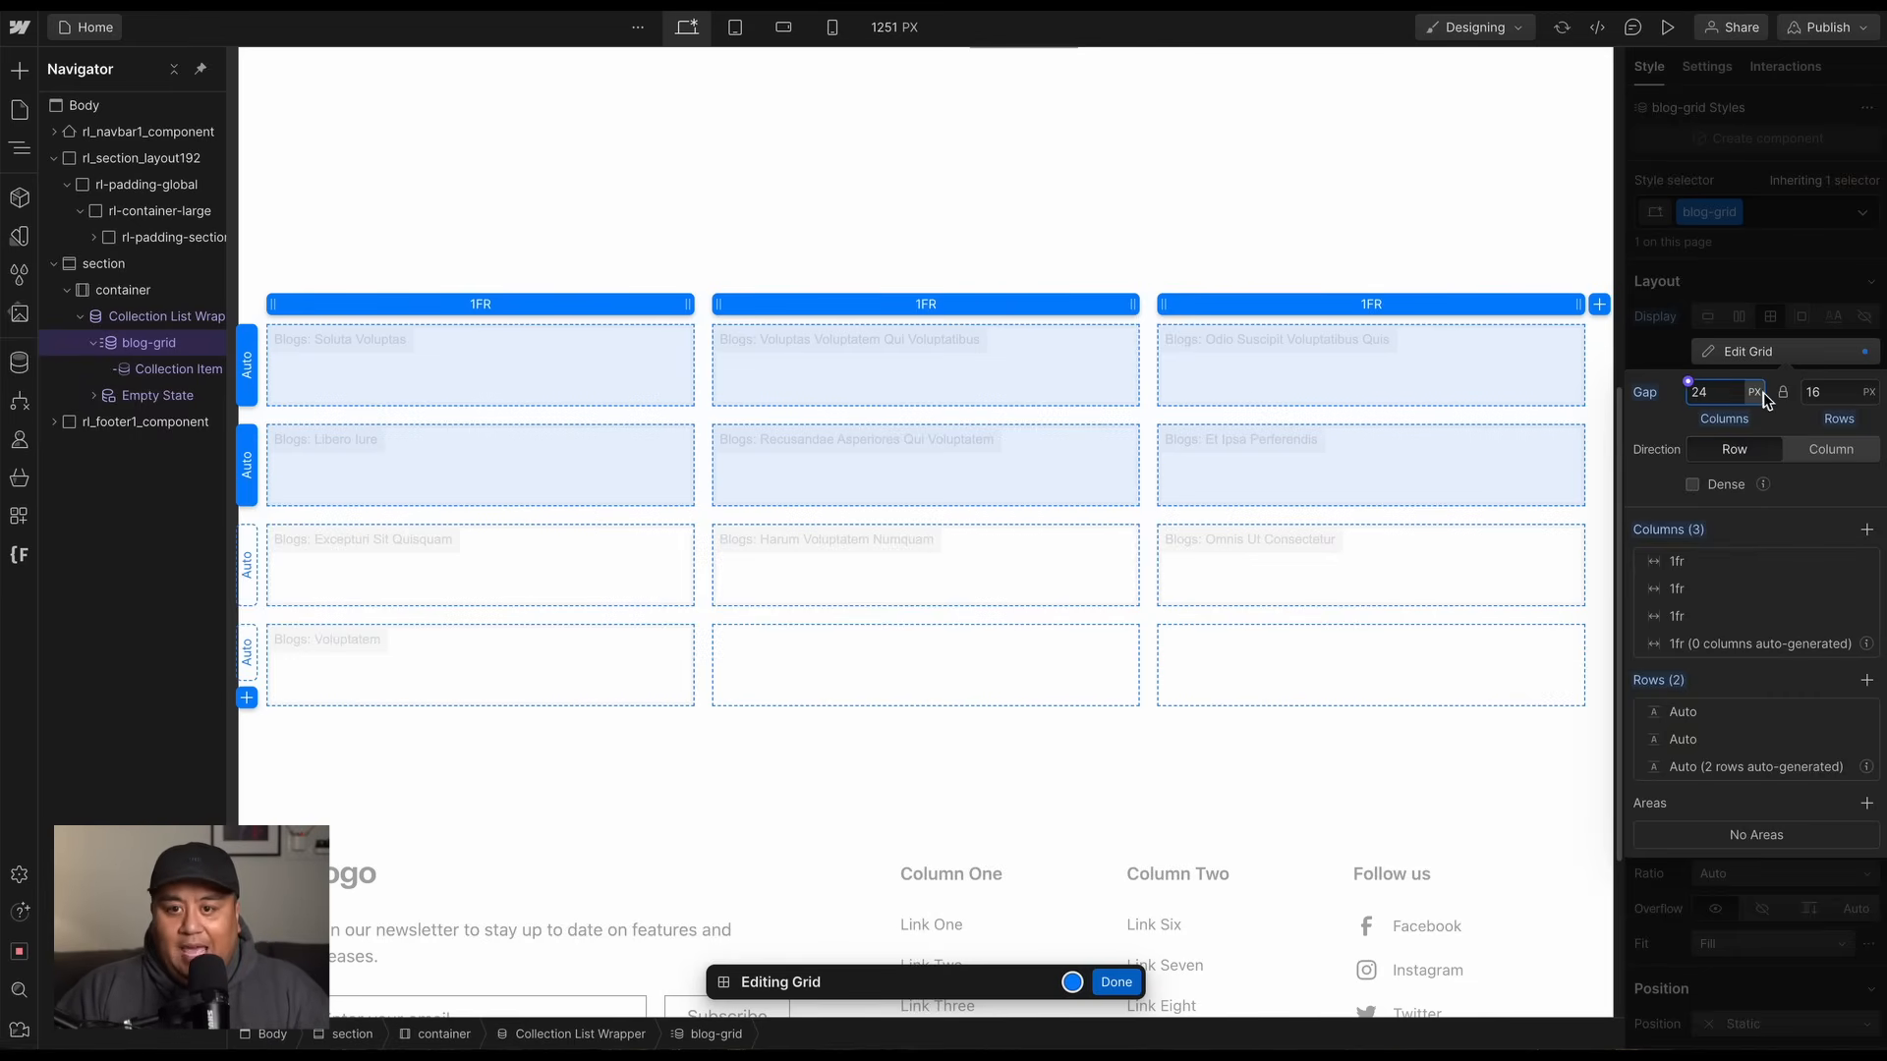
pyautogui.click(1785, 423)
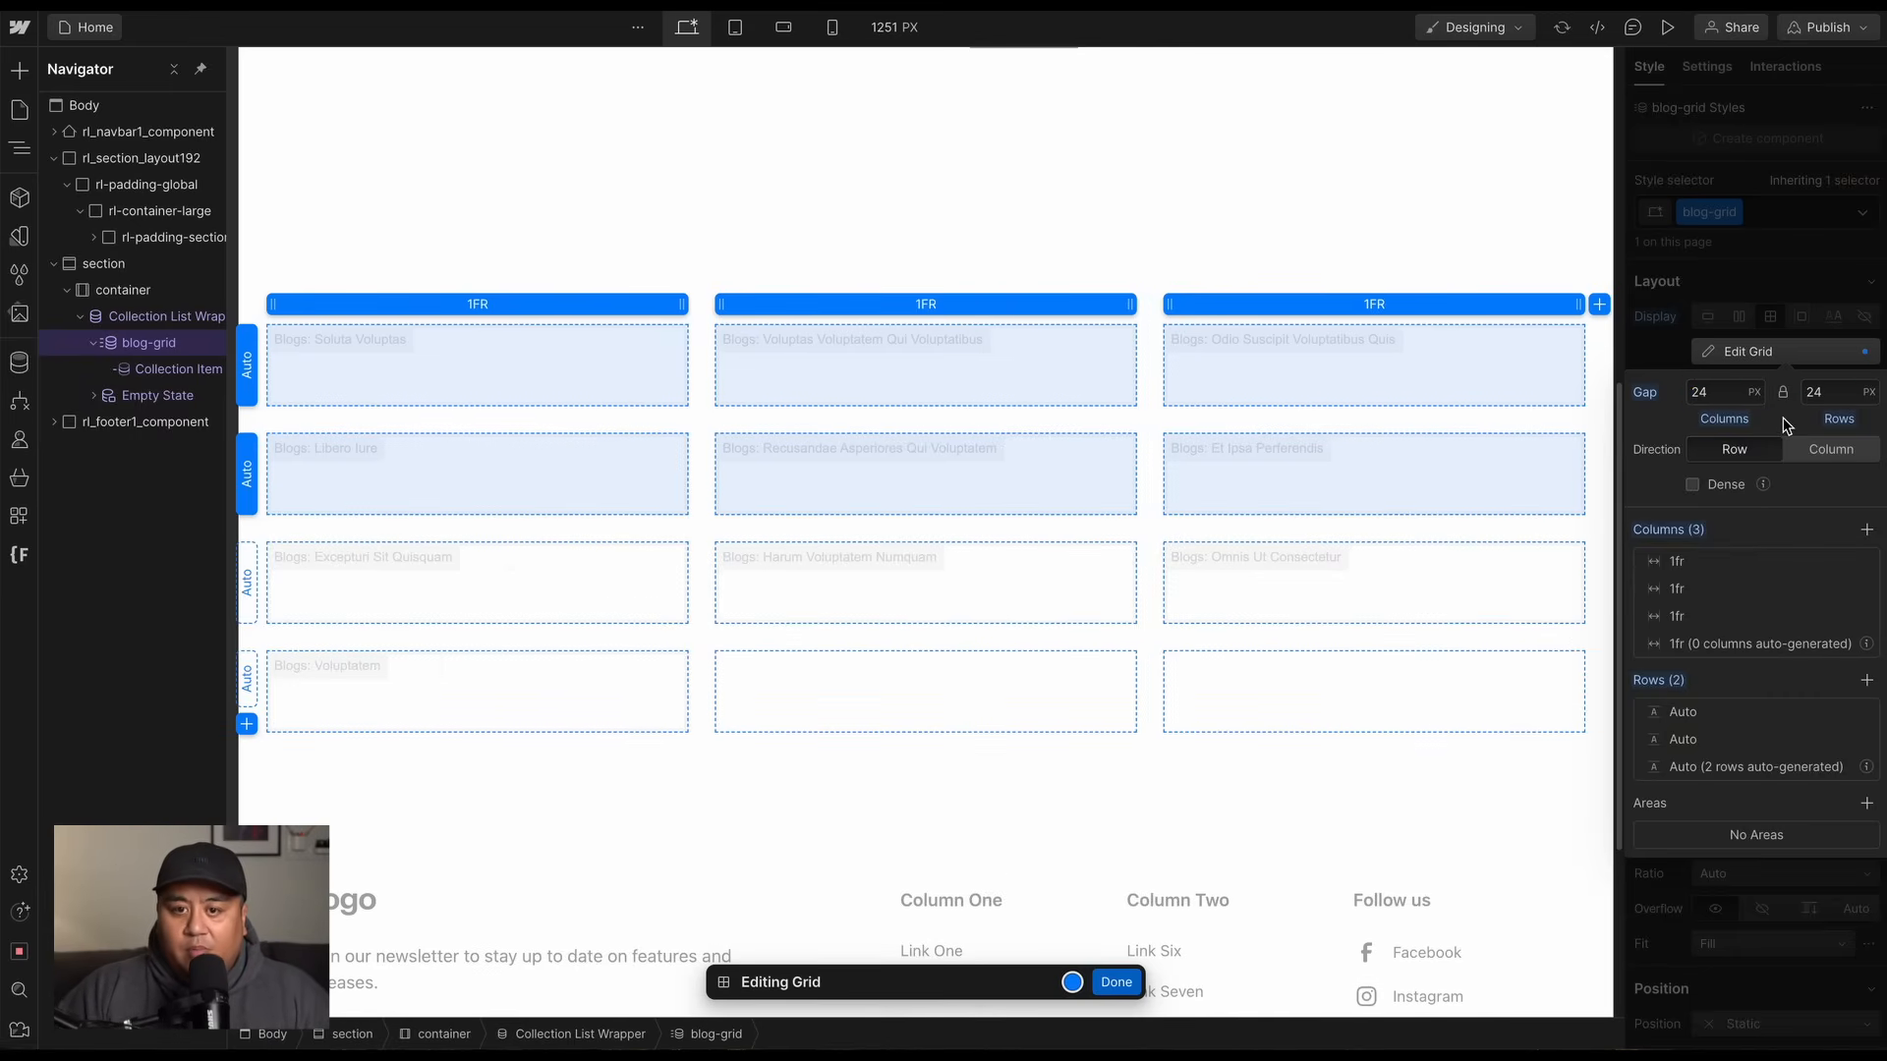
pyautogui.click(1115, 983)
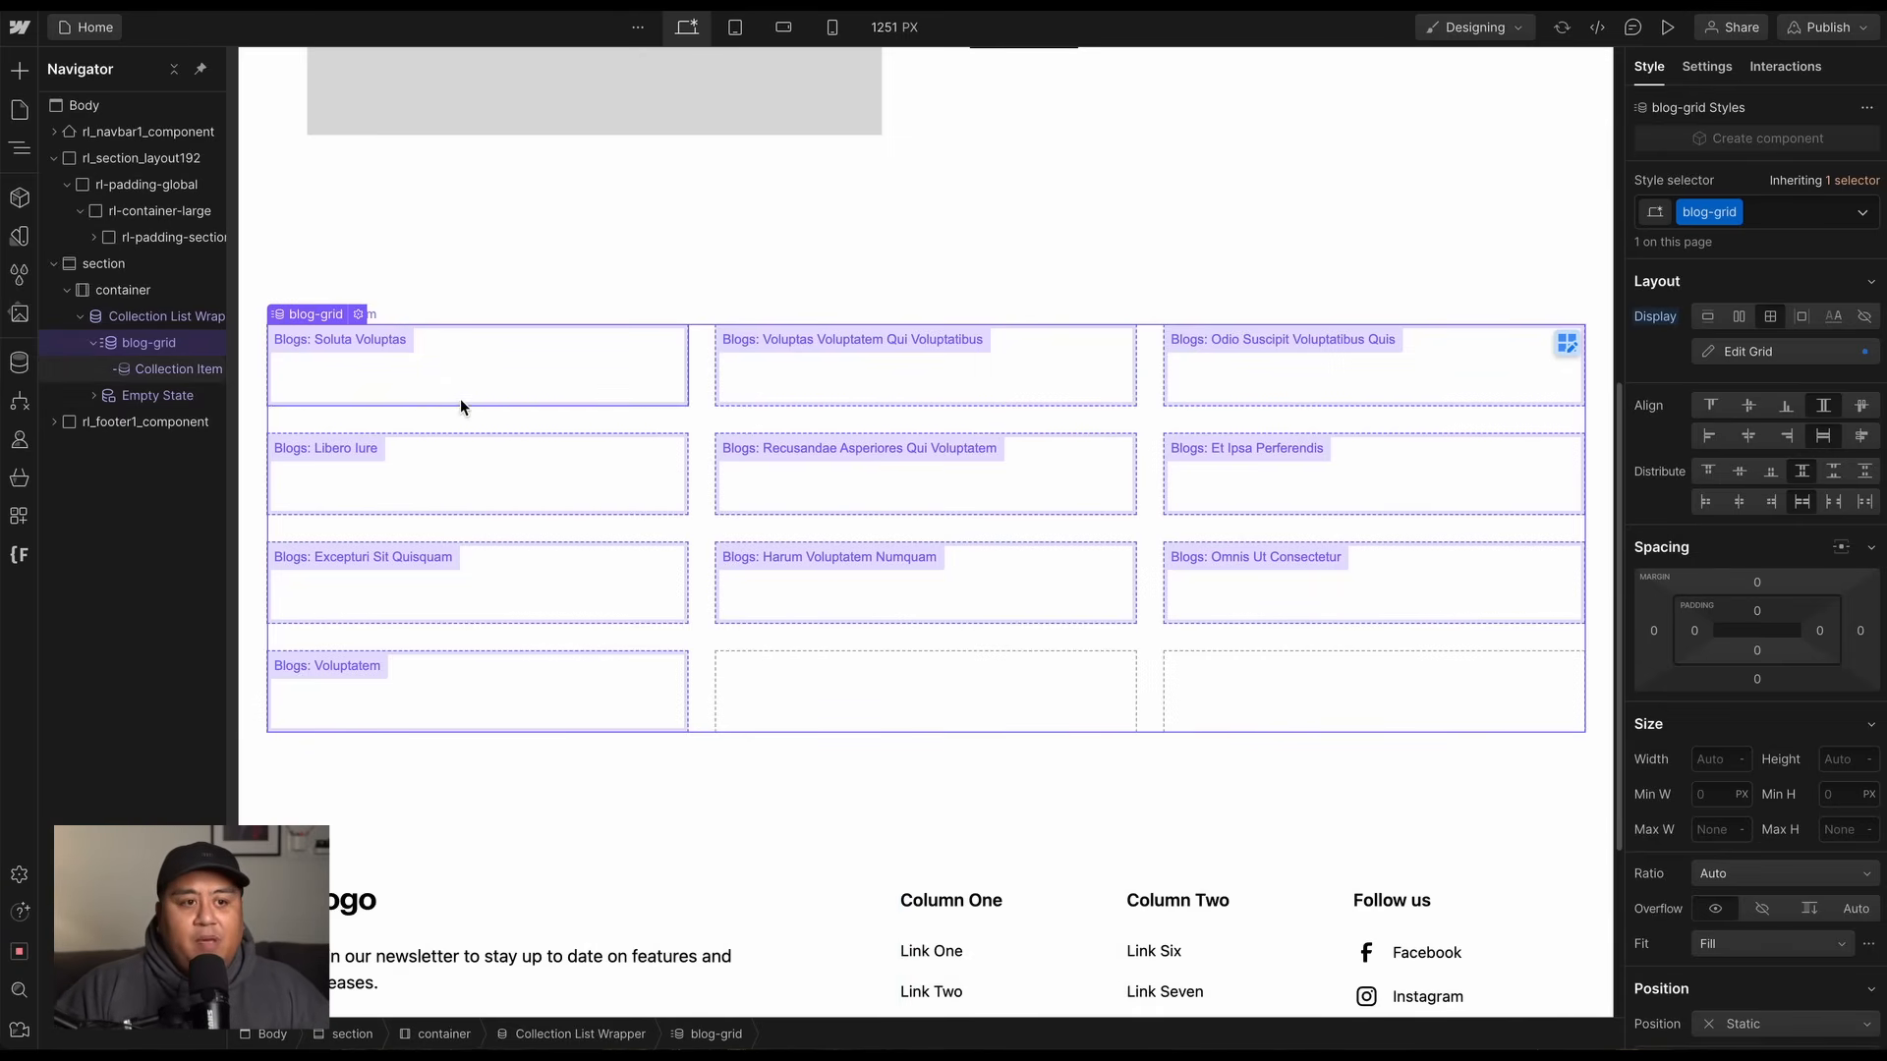
# Insert an image into the Collection Item and get its source from the Blogs Cover Image field.
pyautogui.click(210, 377)
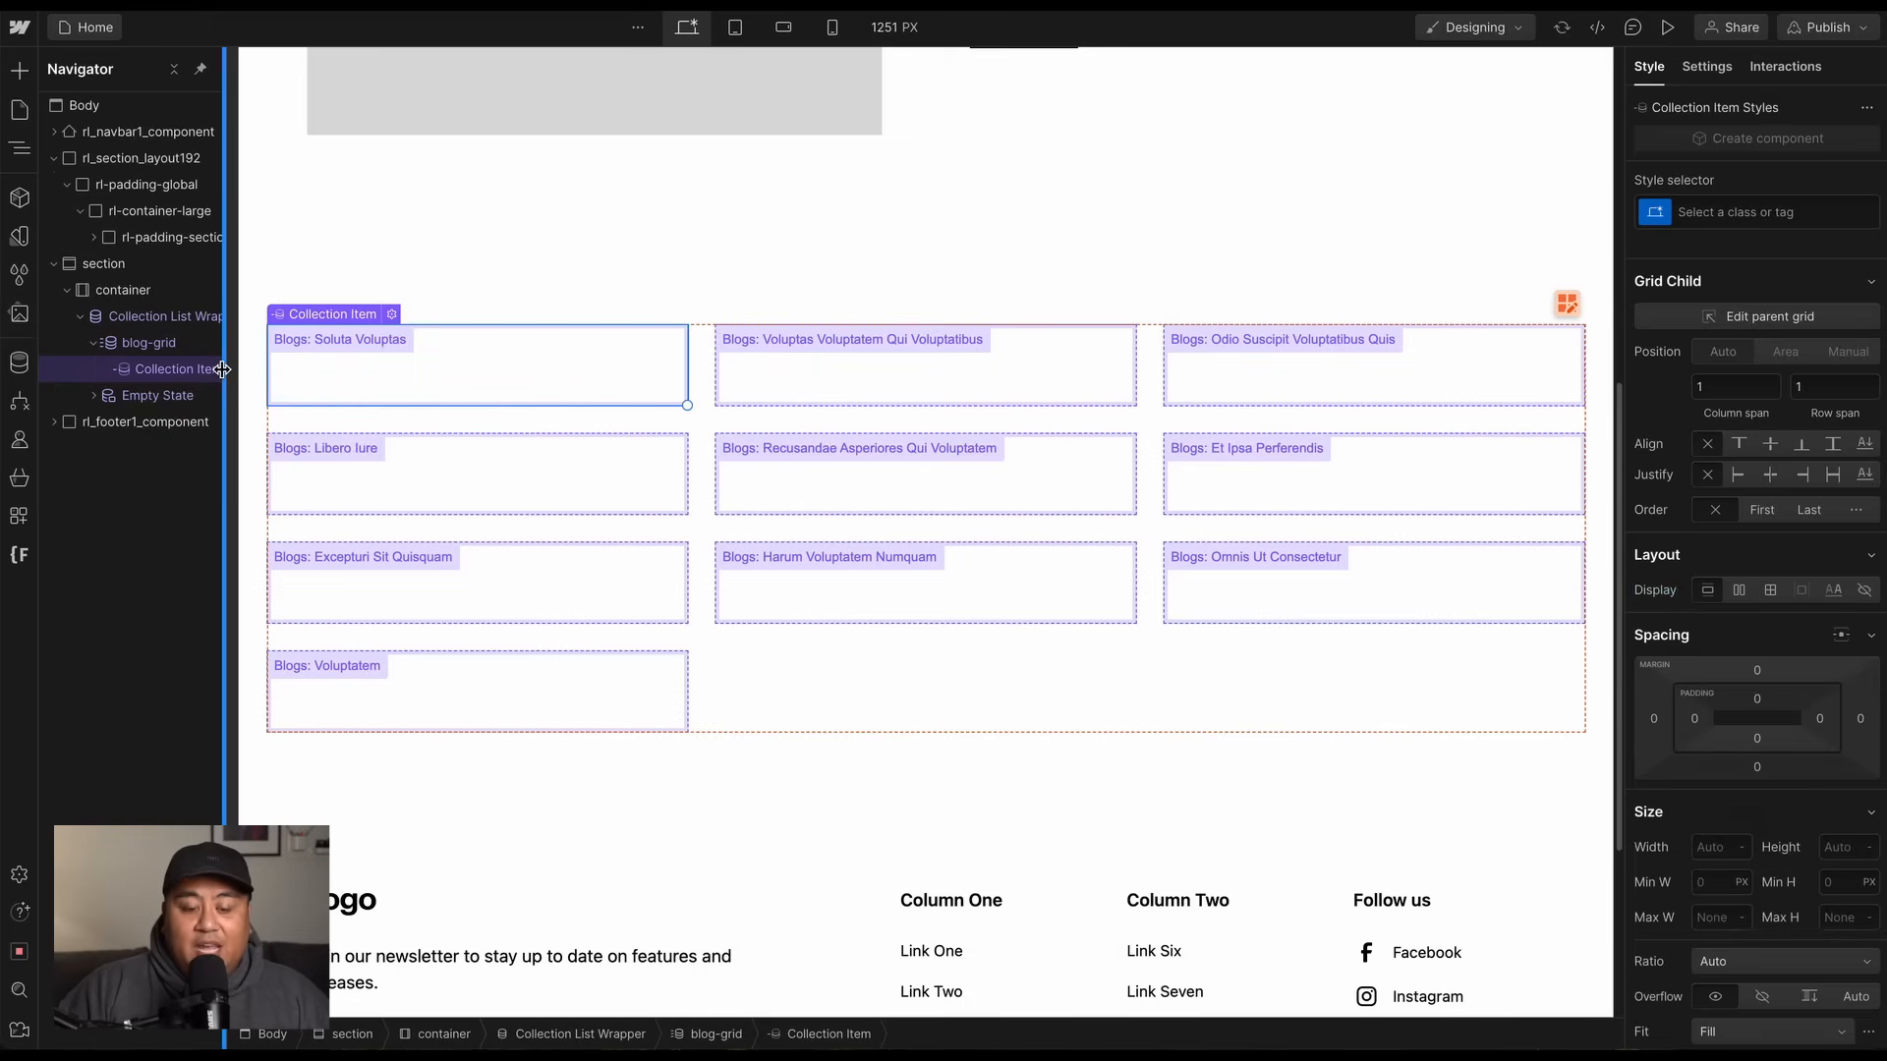
pyautogui.hotkey('ctrl', 'k')
pyautogui.write('di')
pyautogui.press('BackSpace')
pyautogui.press('BackSpace')
pyautogui.write('img')
pyautogui.press('Return')
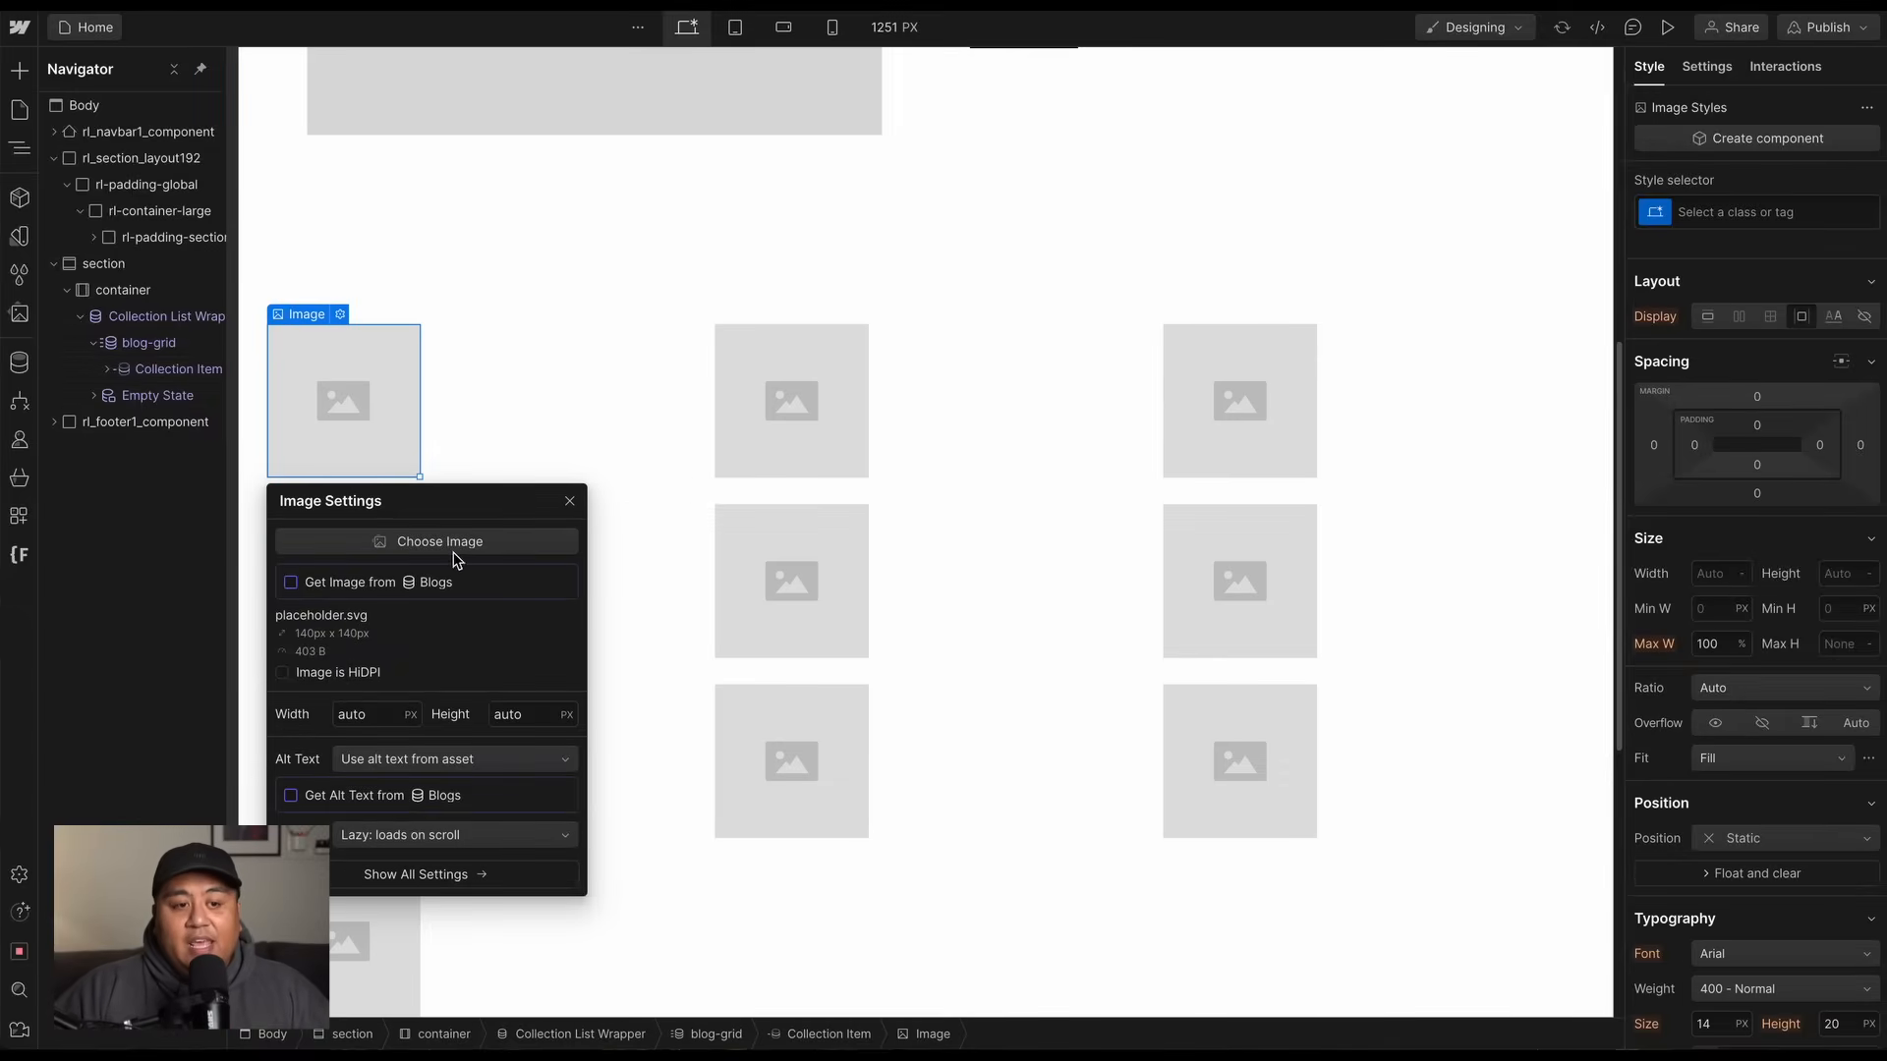
pyautogui.click(351, 583)
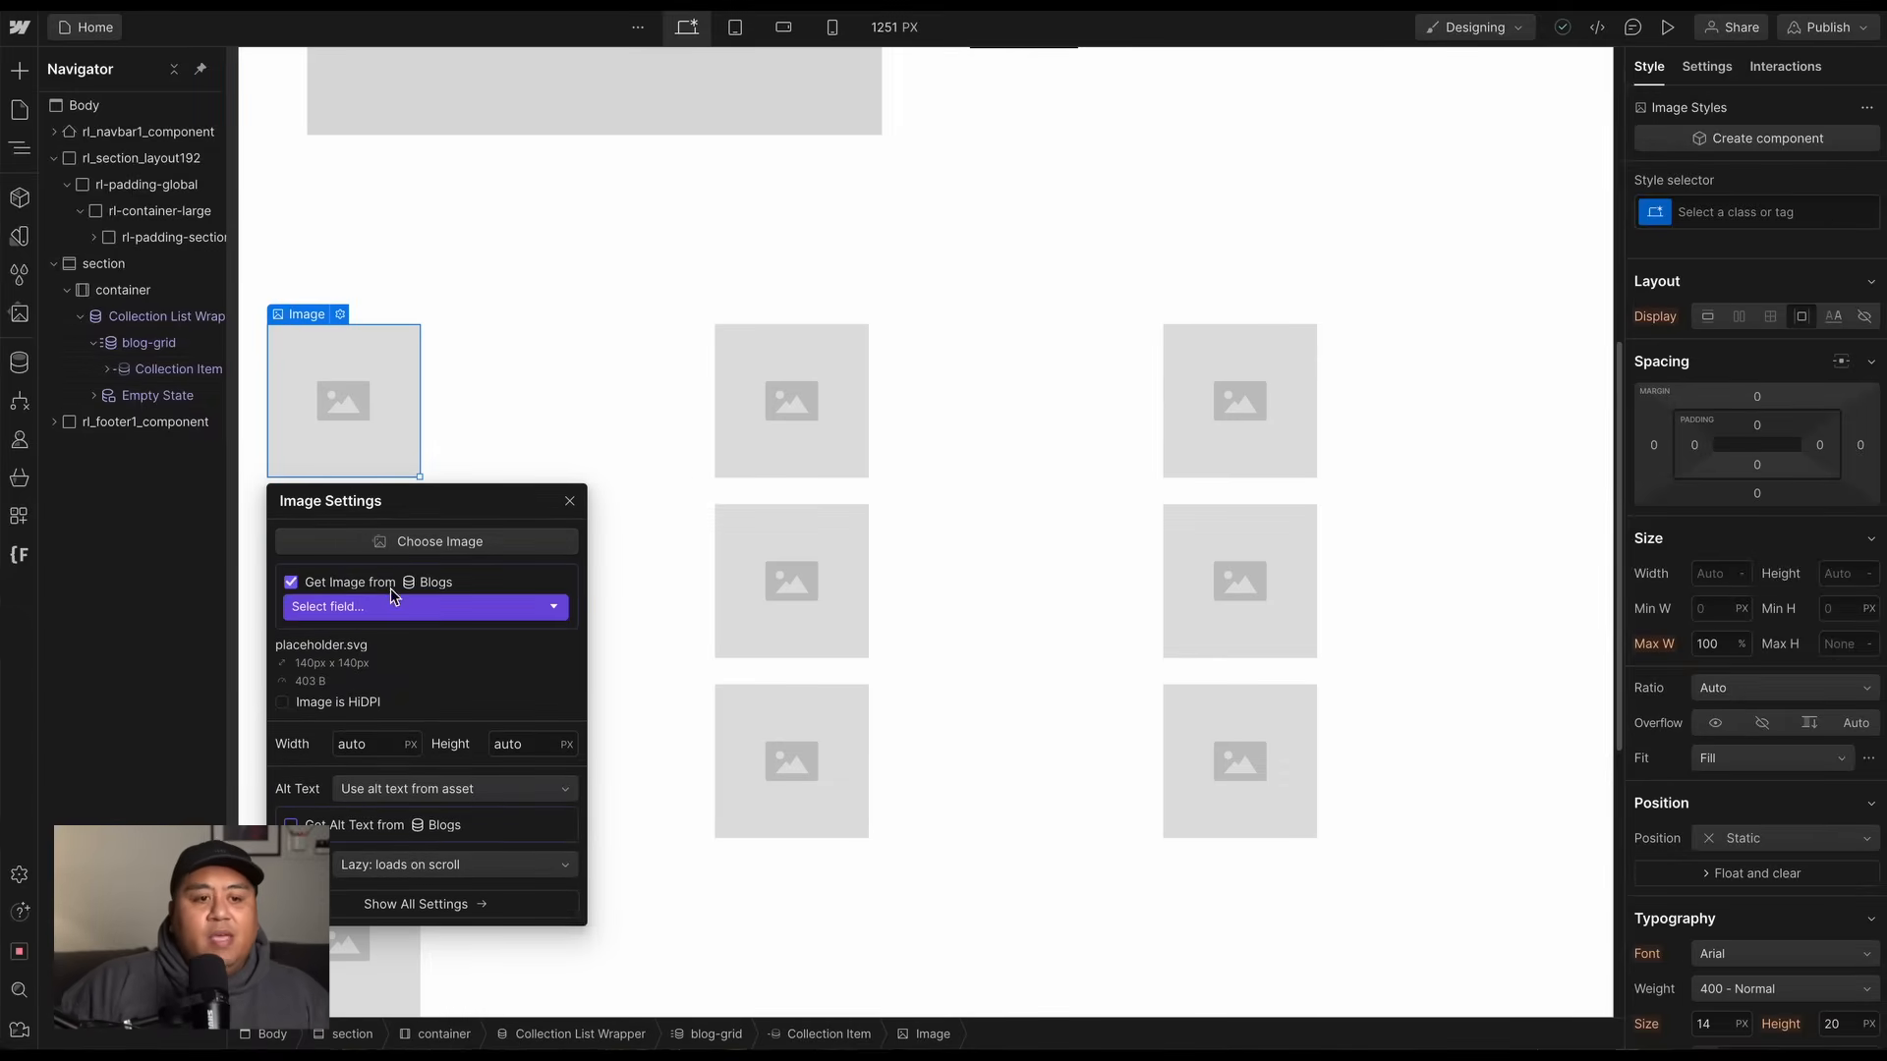
pyautogui.click(351, 607)
pyautogui.click(351, 667)
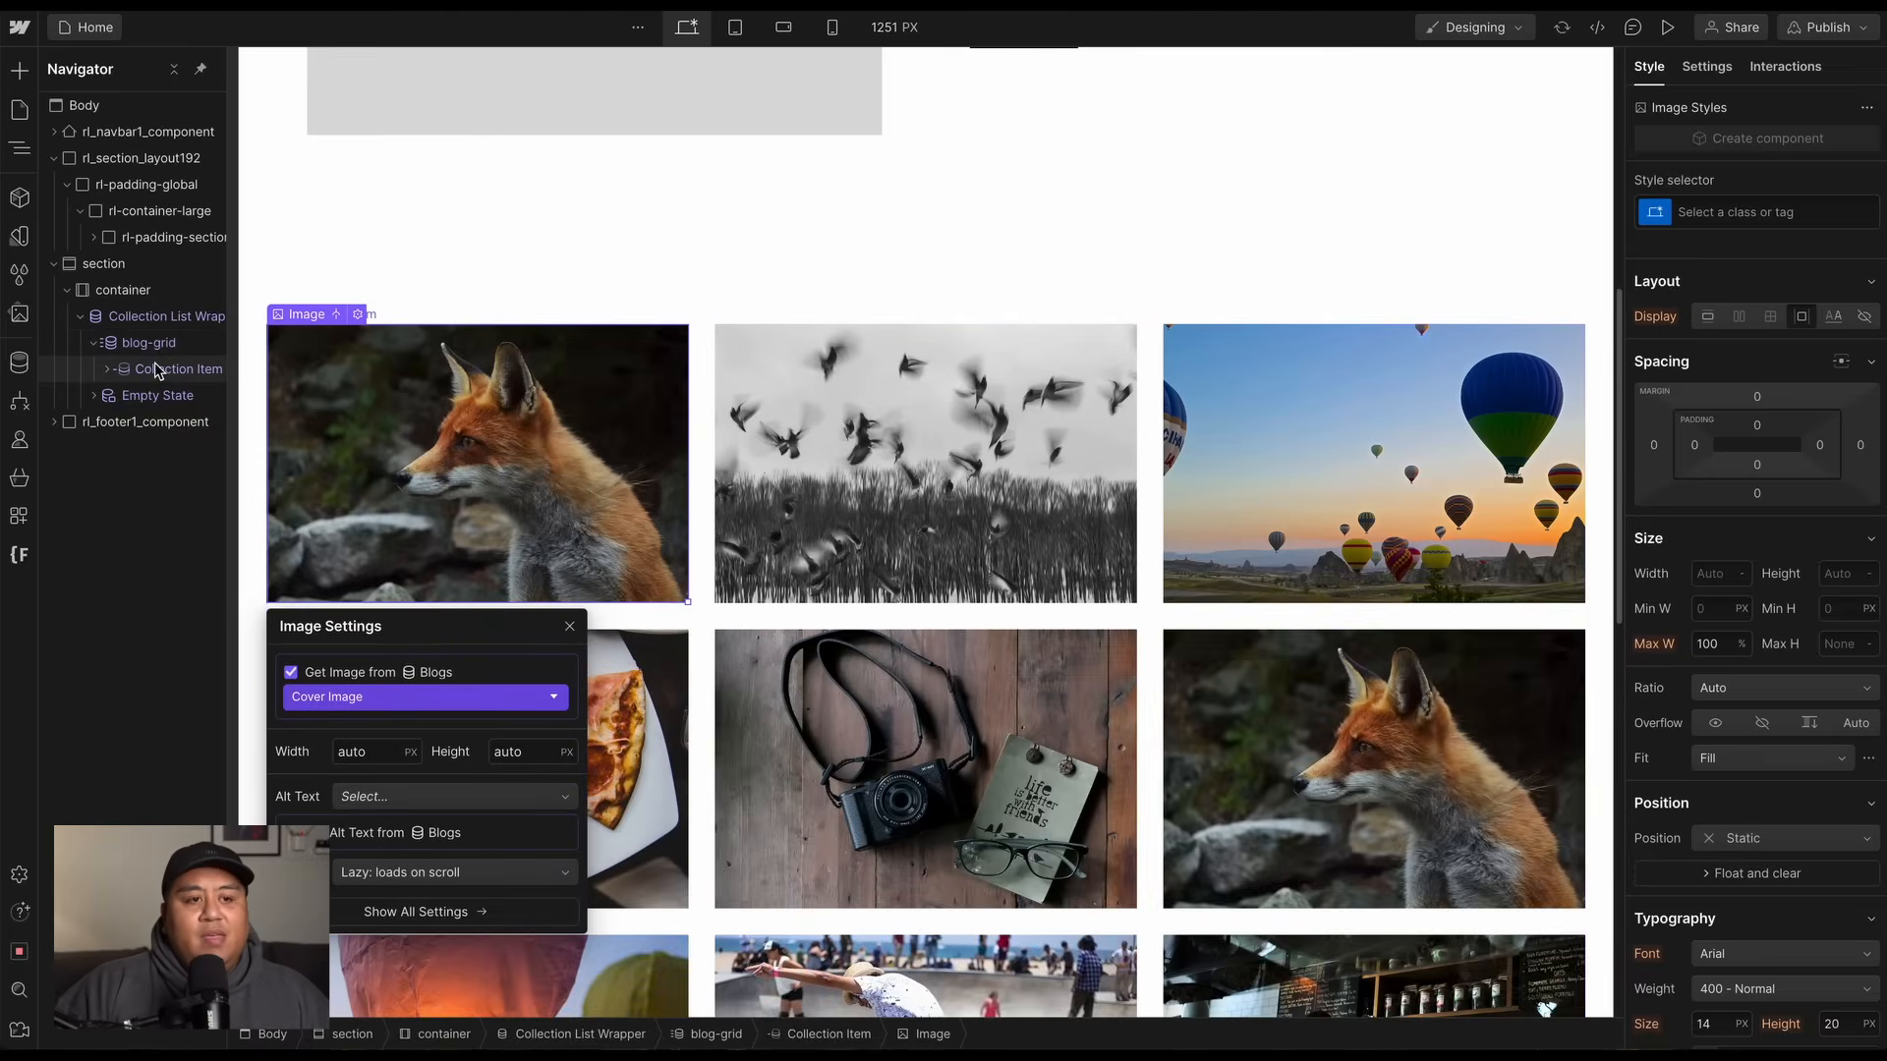
# Add an H3 heading below the image in the Collection Item and get its text from the blog's title field.
pyautogui.click(162, 369)
pyautogui.click(107, 368)
pyautogui.click(162, 396)
pyautogui.hotkey('ctrl', 'k')
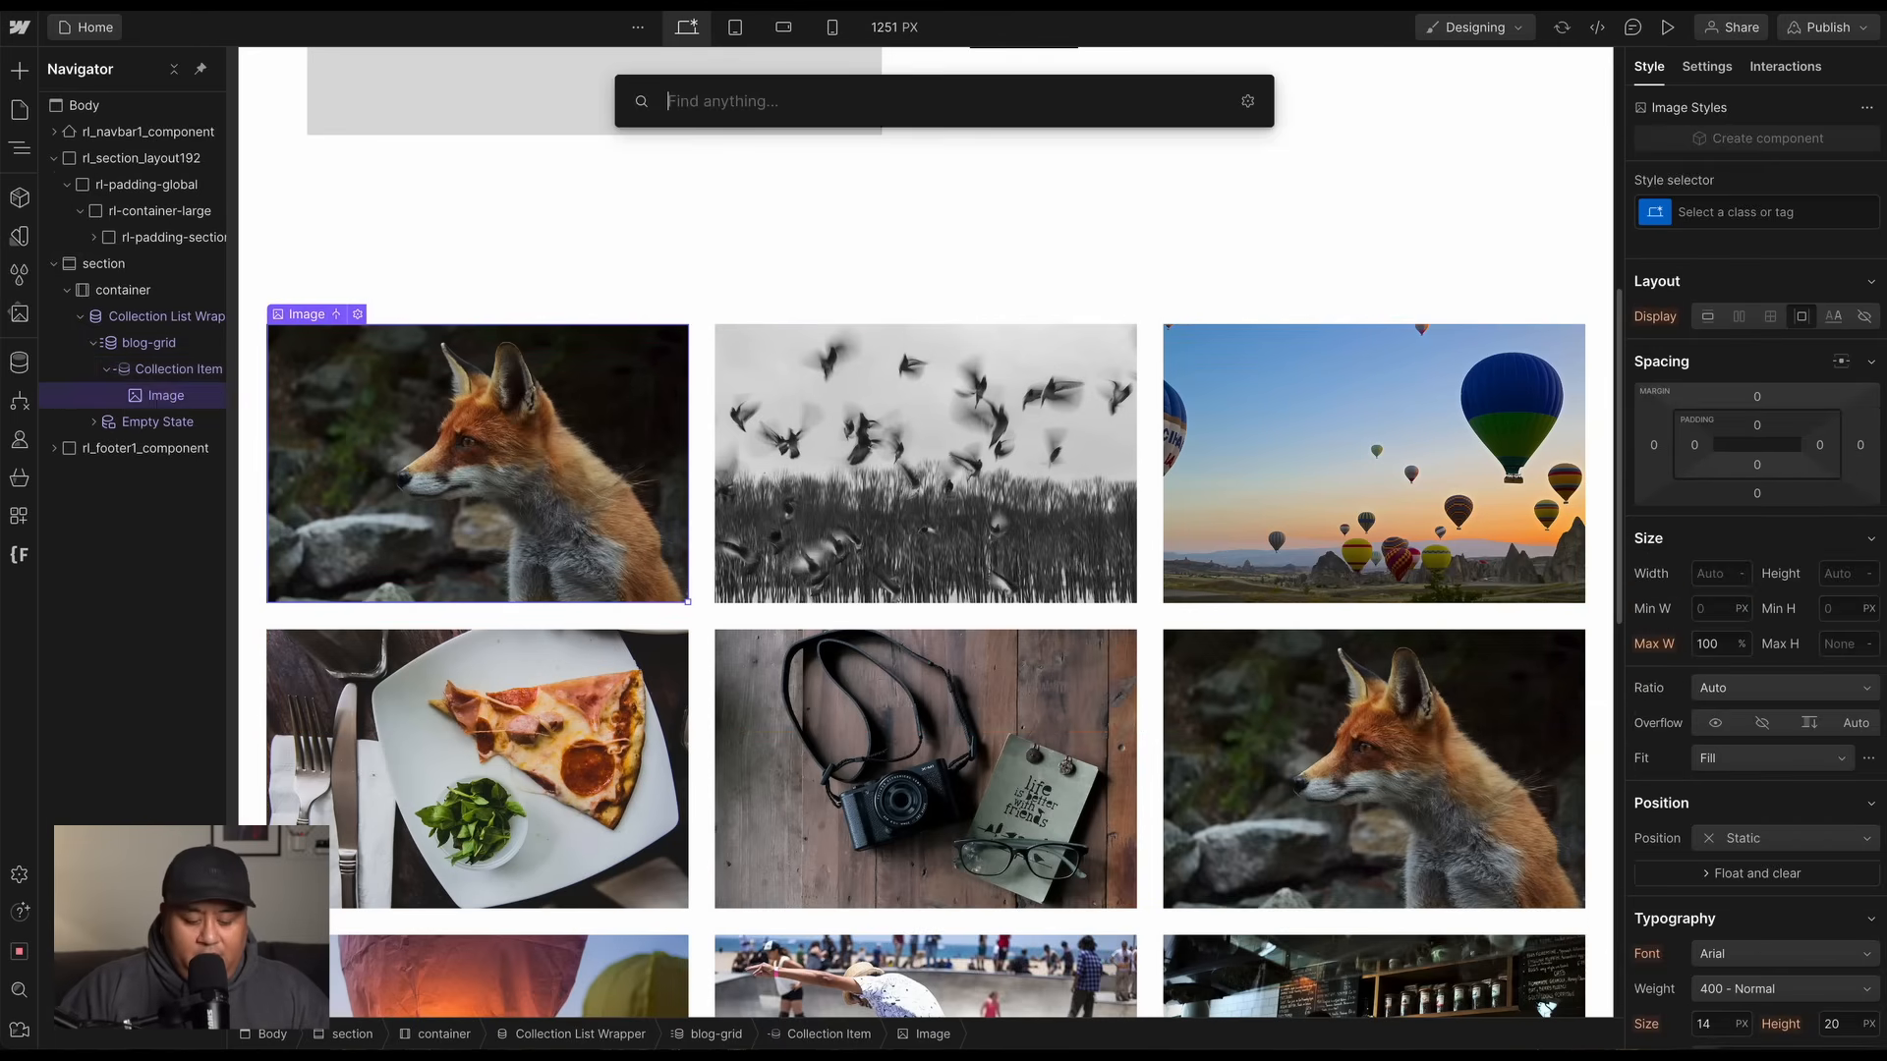
pyautogui.write('he')
pyautogui.press('BackSpace')
pyautogui.write('3')
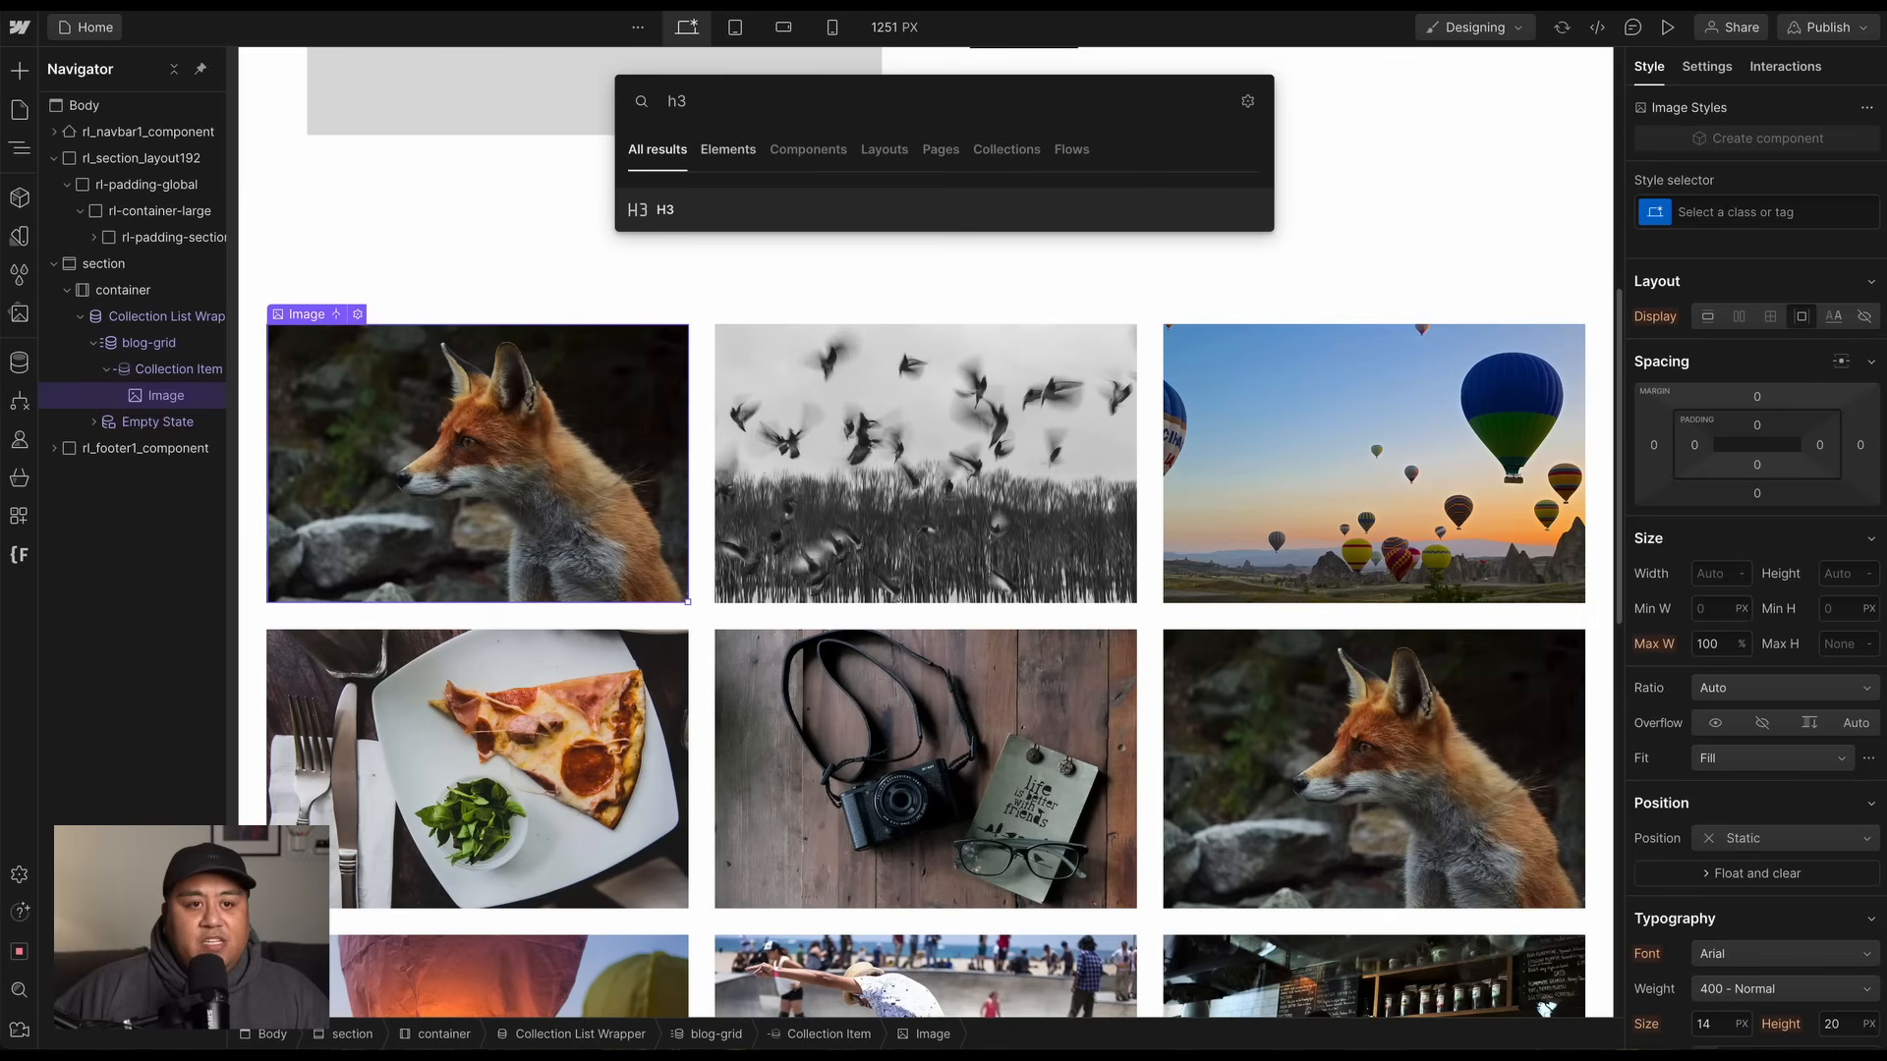
pyautogui.press('Return')
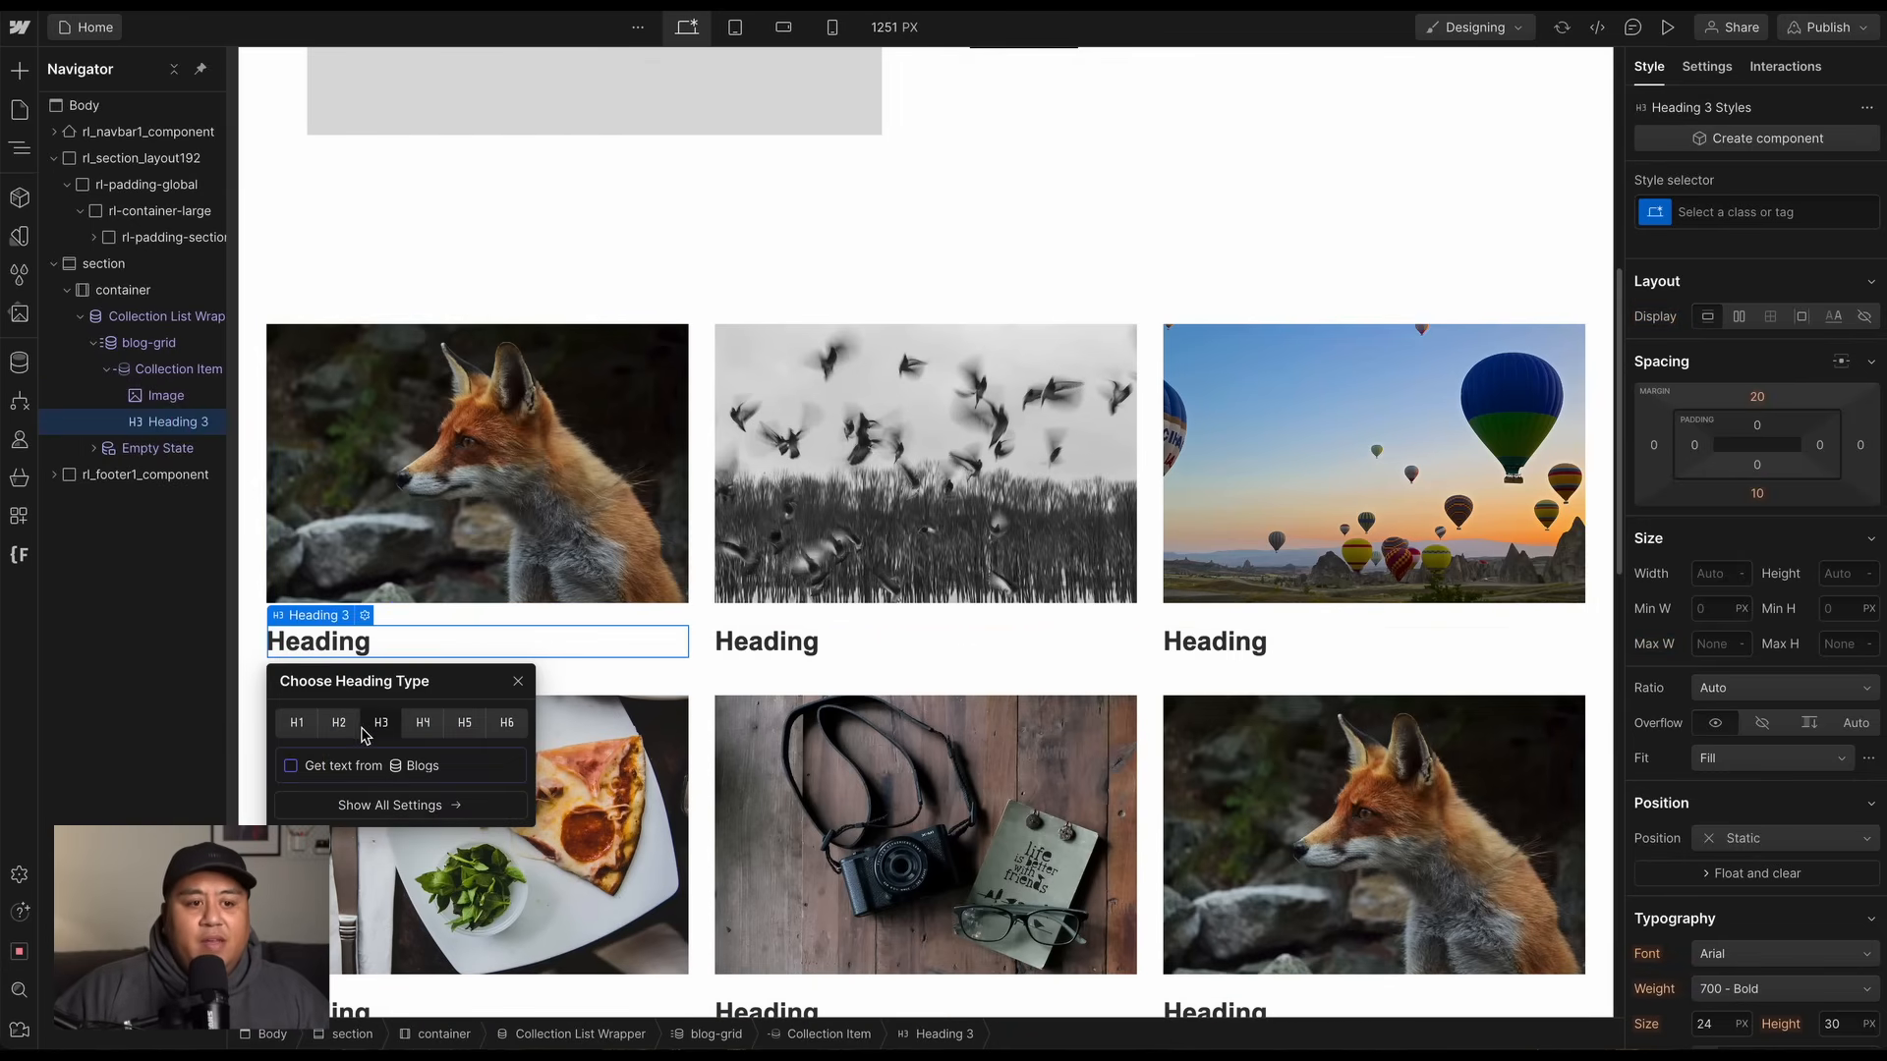
pyautogui.click(346, 773)
pyautogui.click(358, 792)
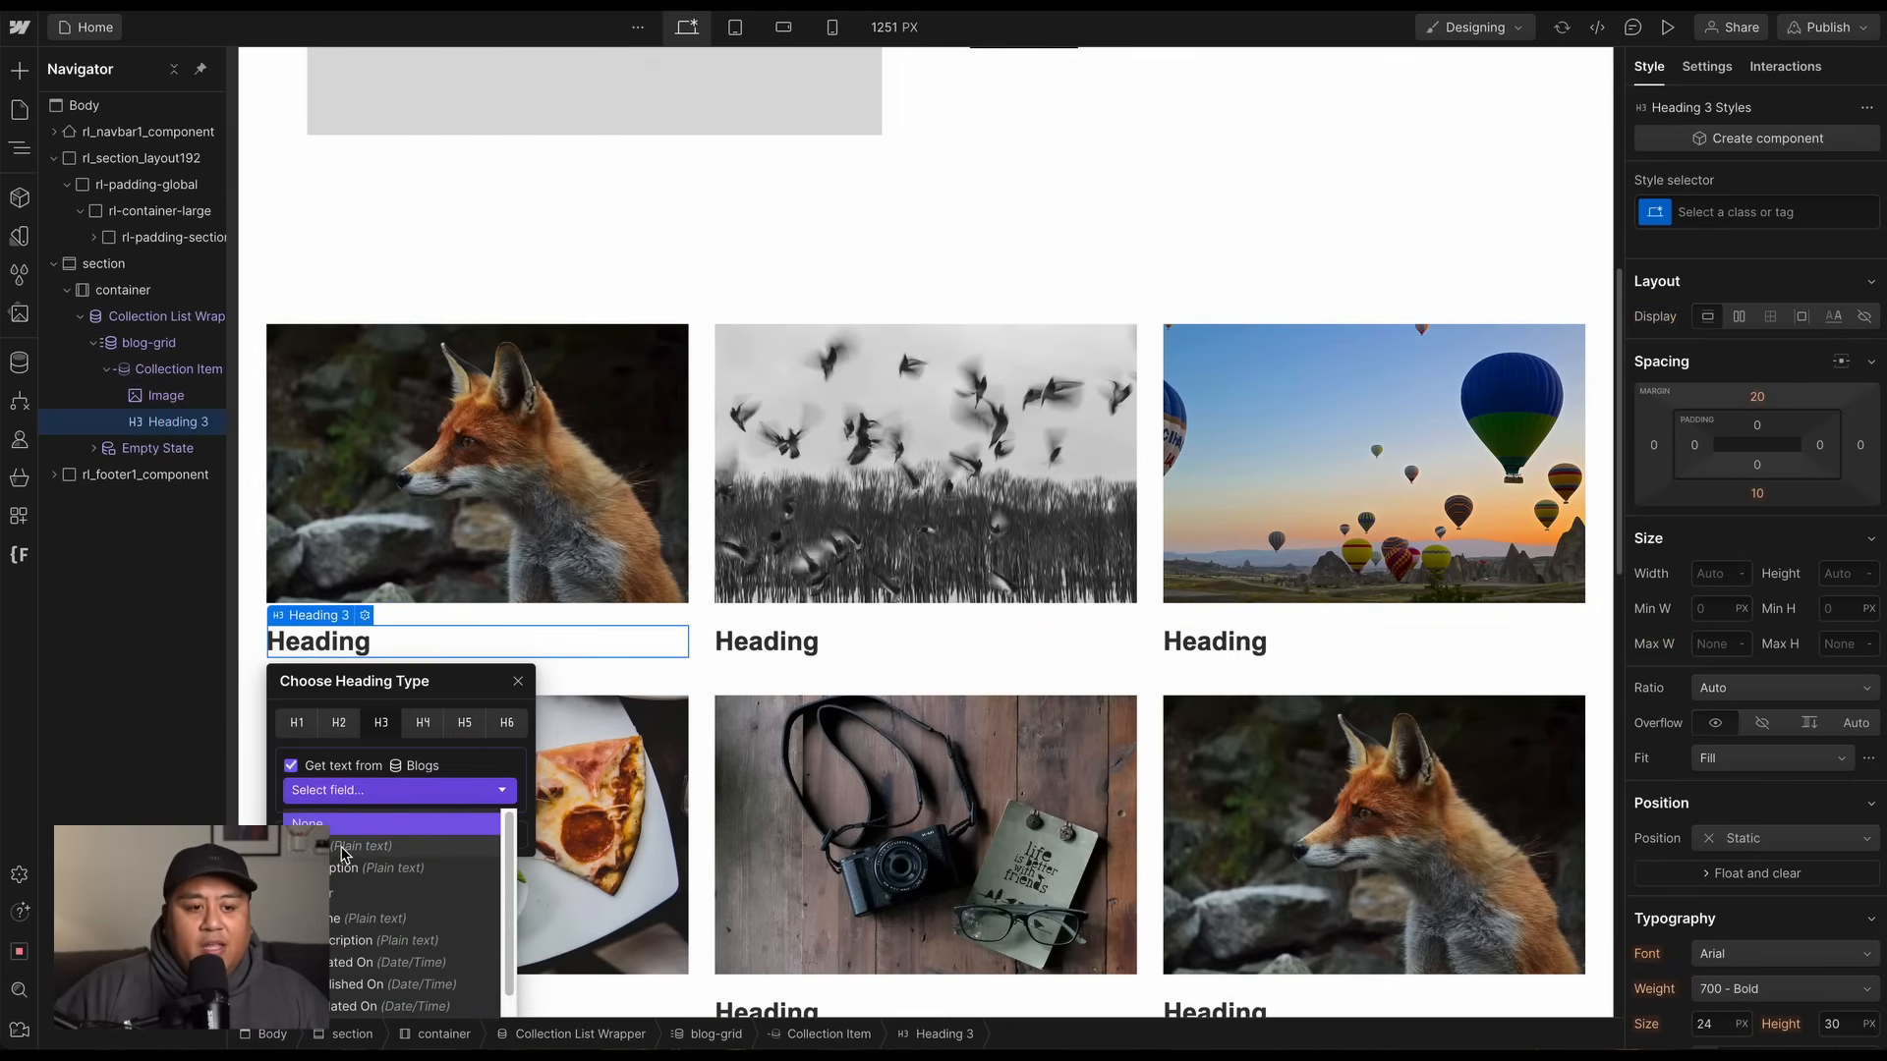
pyautogui.click(342, 849)
# Add a paragraph below the heading and get its text from the blog's plain-text description field.
pyautogui.hotkey('ctrl', 'e')
pyautogui.write('para')
pyautogui.press('Return')
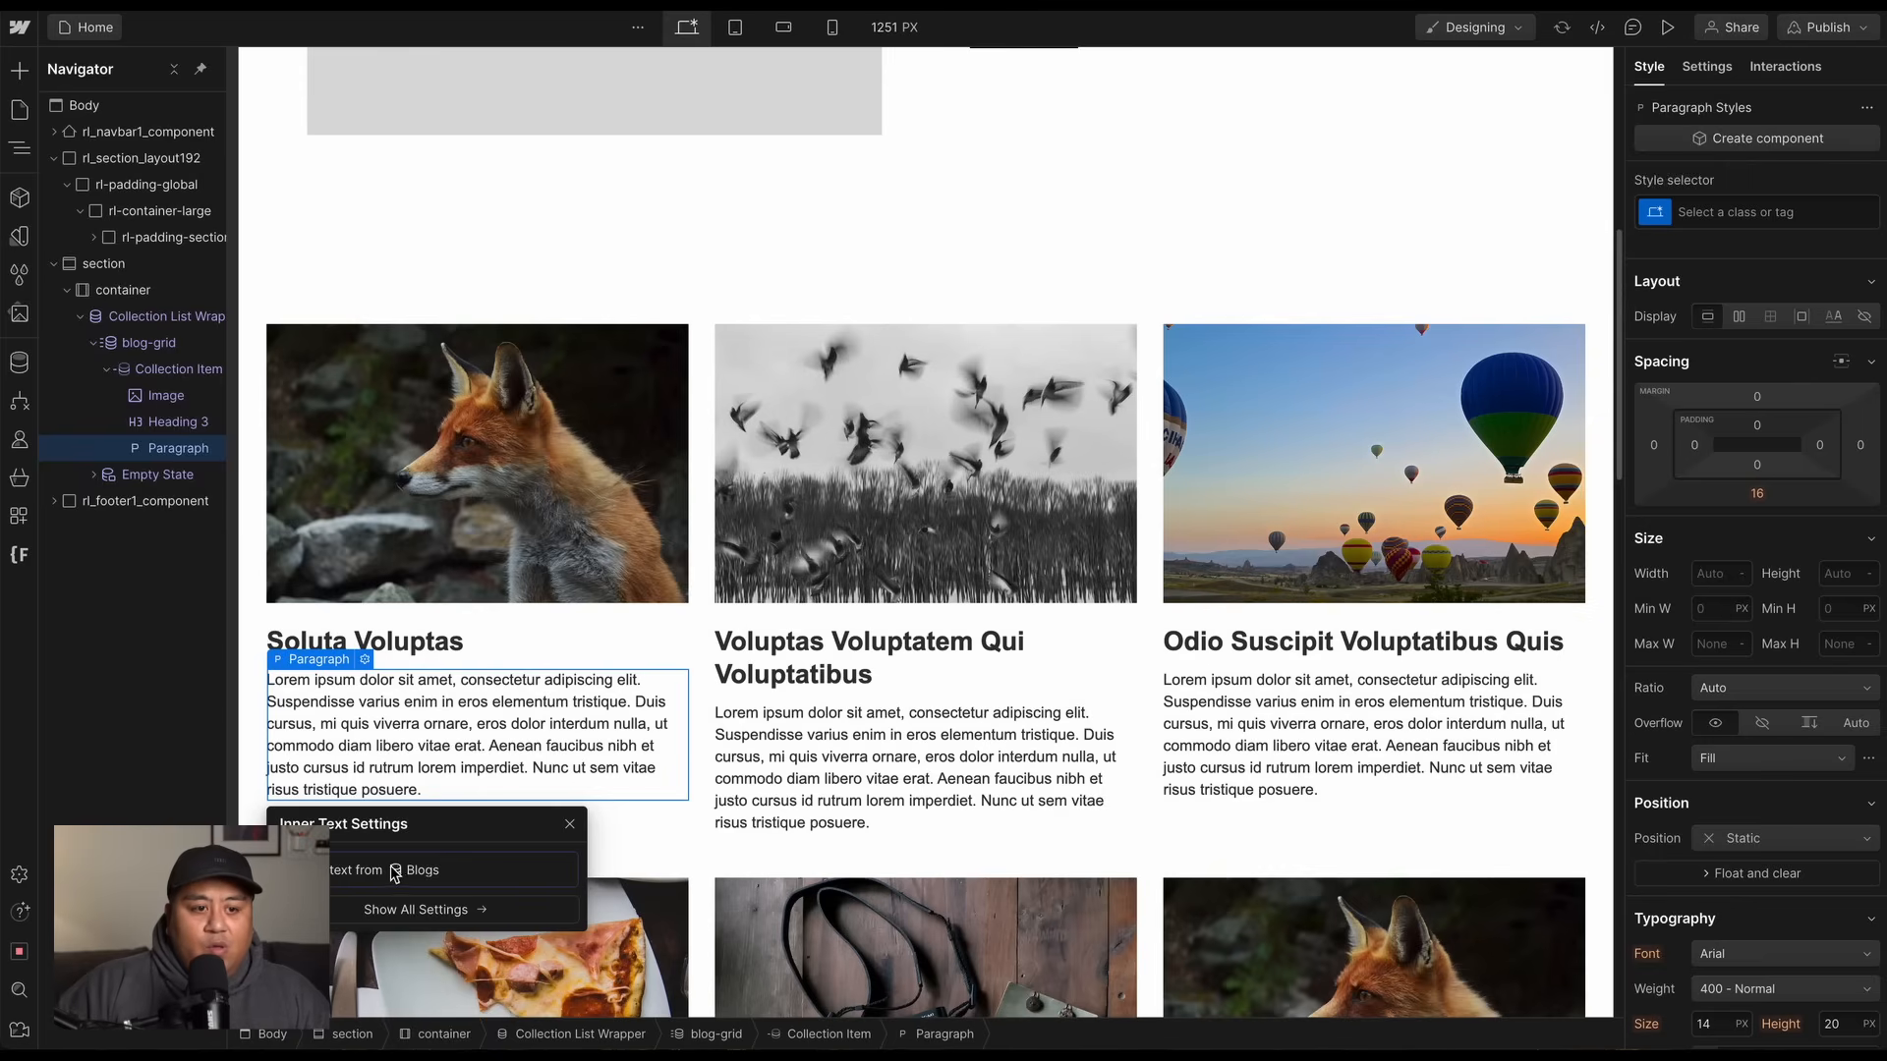
pyautogui.click(395, 873)
pyautogui.click(388, 895)
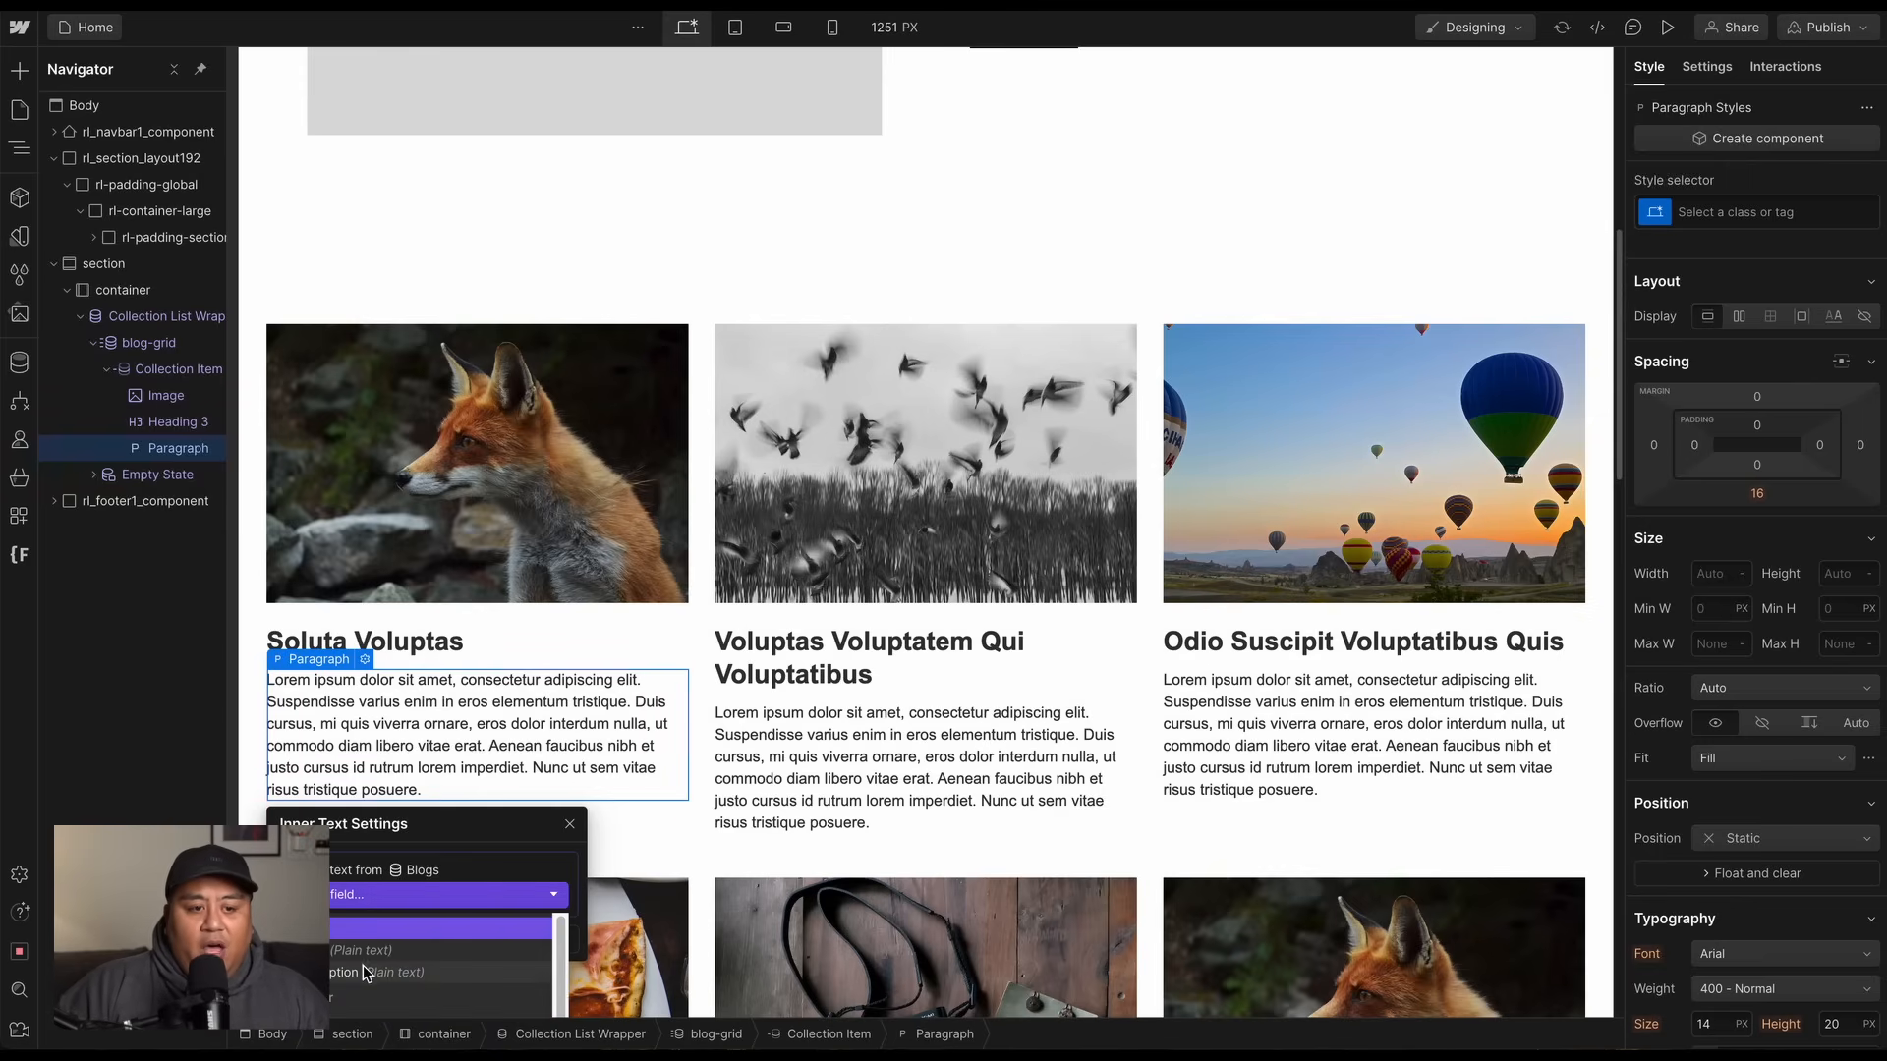
pyautogui.click(324, 972)
pyautogui.click(486, 699)
# Add a button below the paragraph and label it "Learn More".
pyautogui.hotkey('ctrl', 'e')
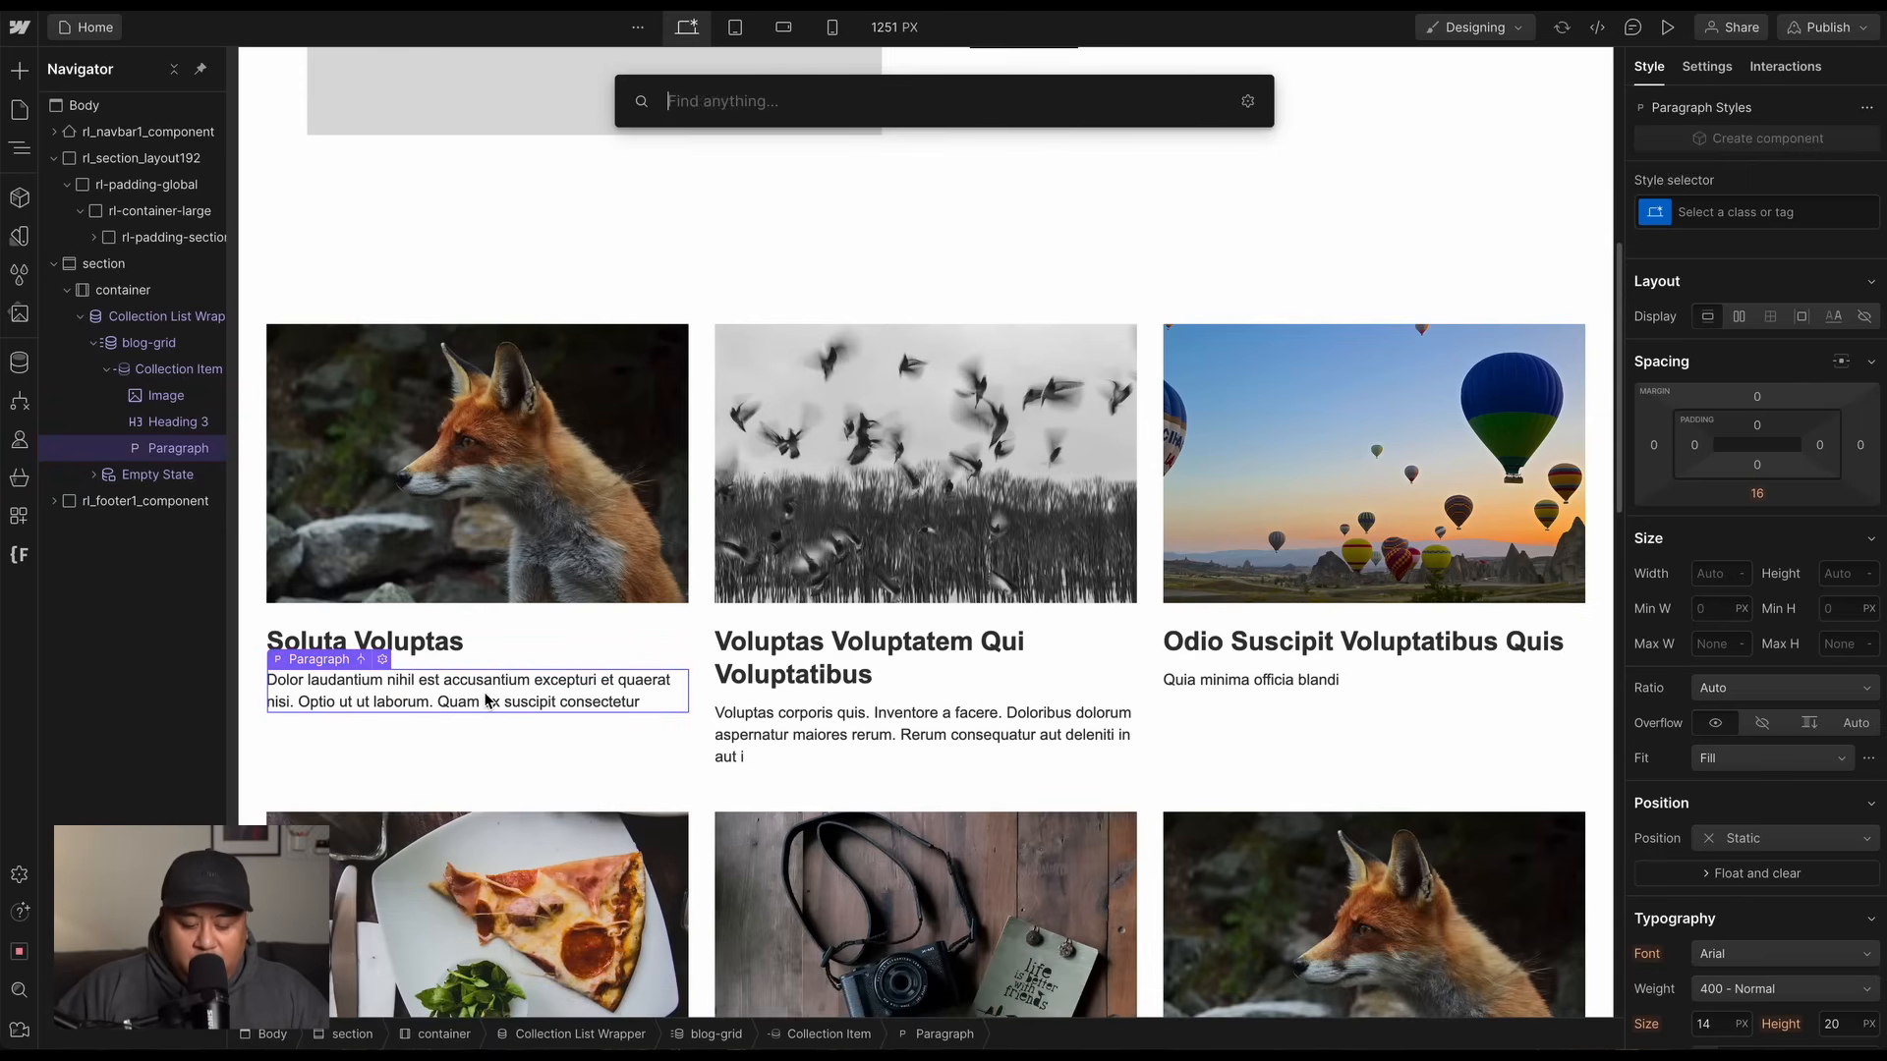
pyautogui.write('butt')
pyautogui.press('Return')
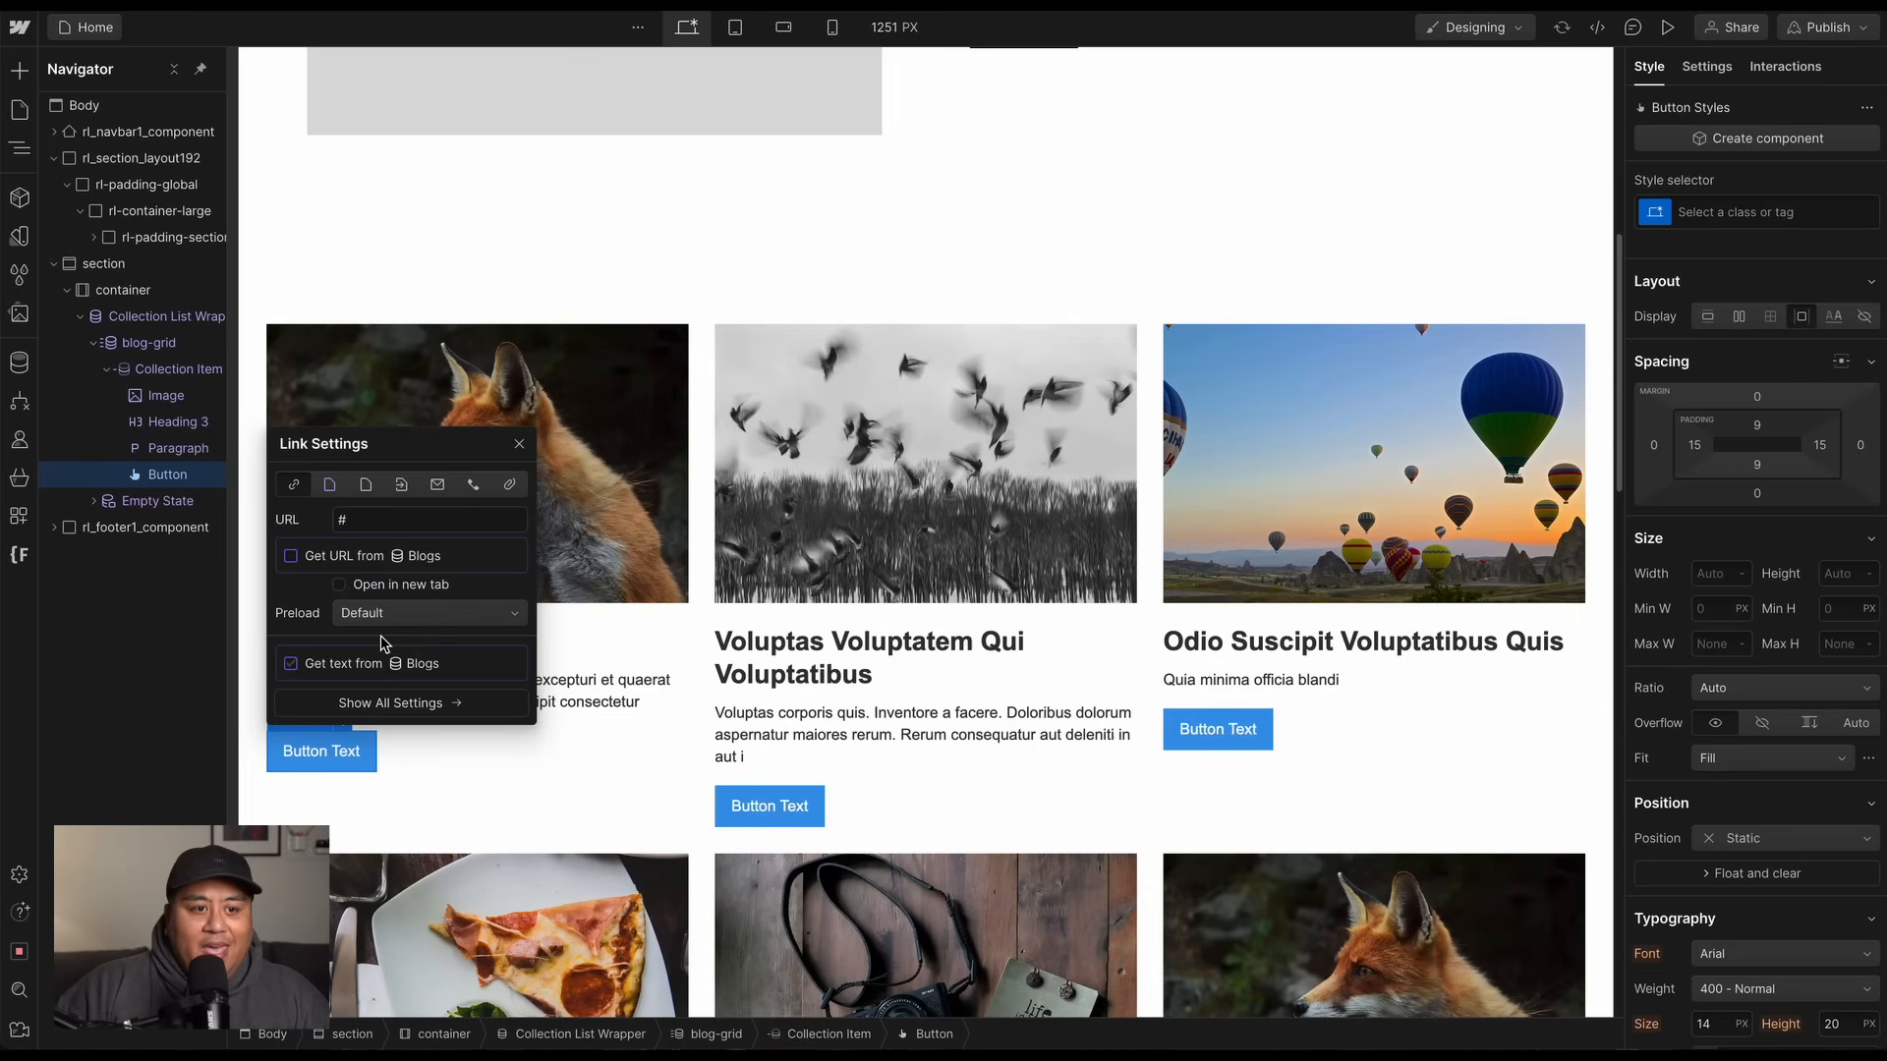
pyautogui.click(331, 770)
pyautogui.doubleClick(321, 751)
pyautogui.write('Learn more')
pyautogui.press('BackSpace')
pyautogui.press('BackSpace')
pyautogui.press('BackSpace')
pyautogui.press('BackSpace')
pyautogui.write('More')
pyautogui.click(379, 836)
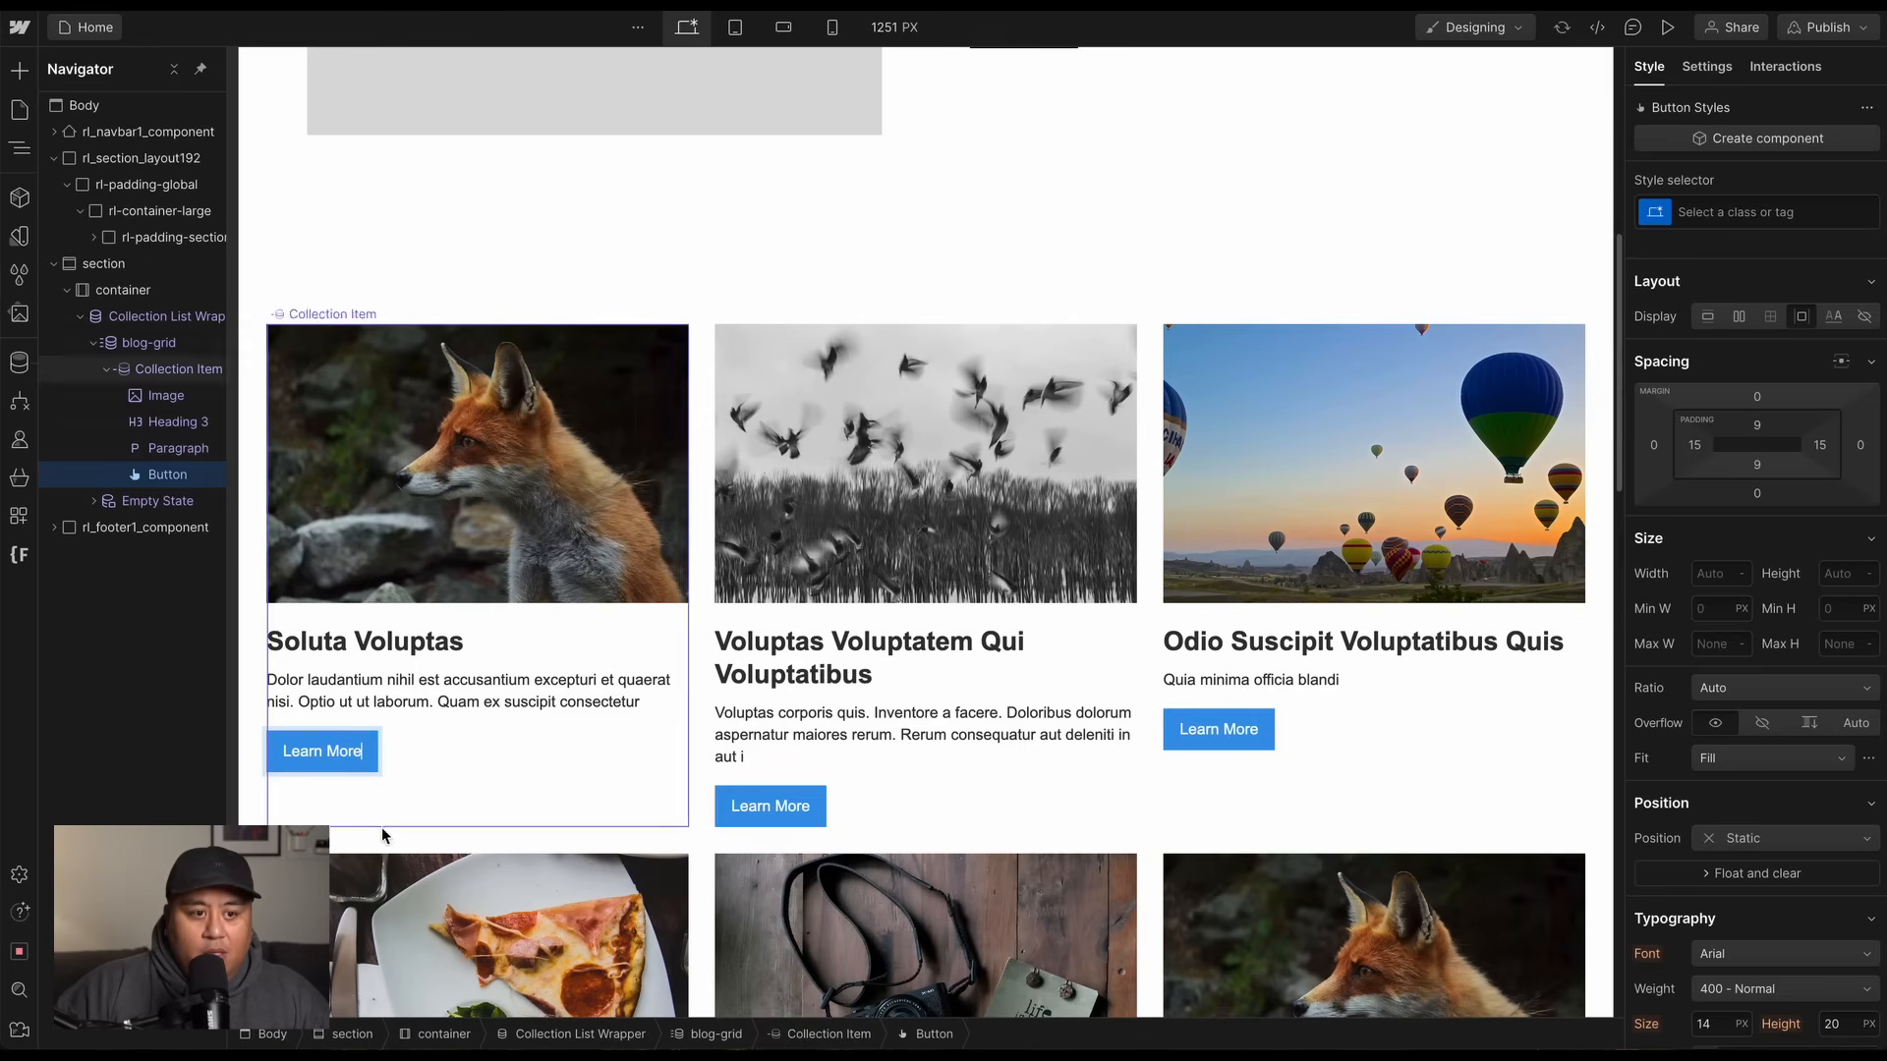
# Link the Learn More button to the Current Blog collection page.
pyautogui.click(355, 770)
pyautogui.click(344, 722)
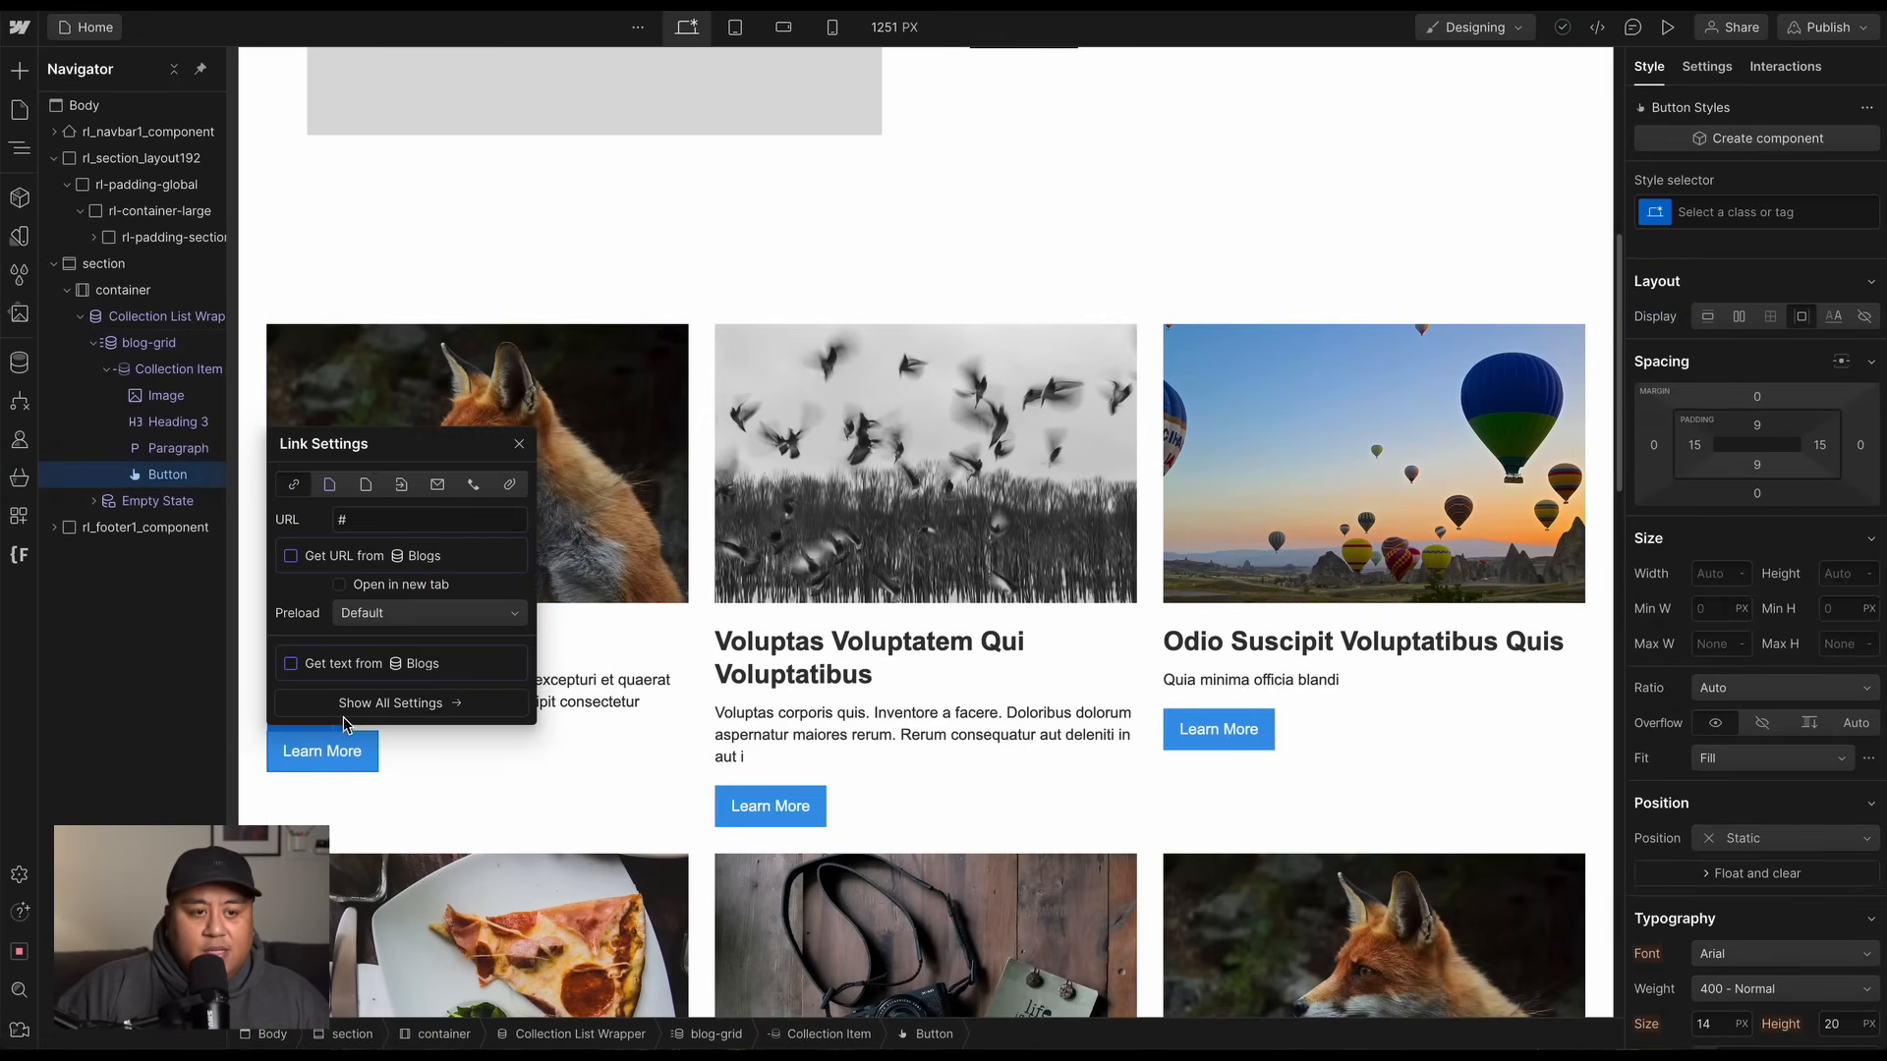
pyautogui.click(331, 484)
pyautogui.click(362, 558)
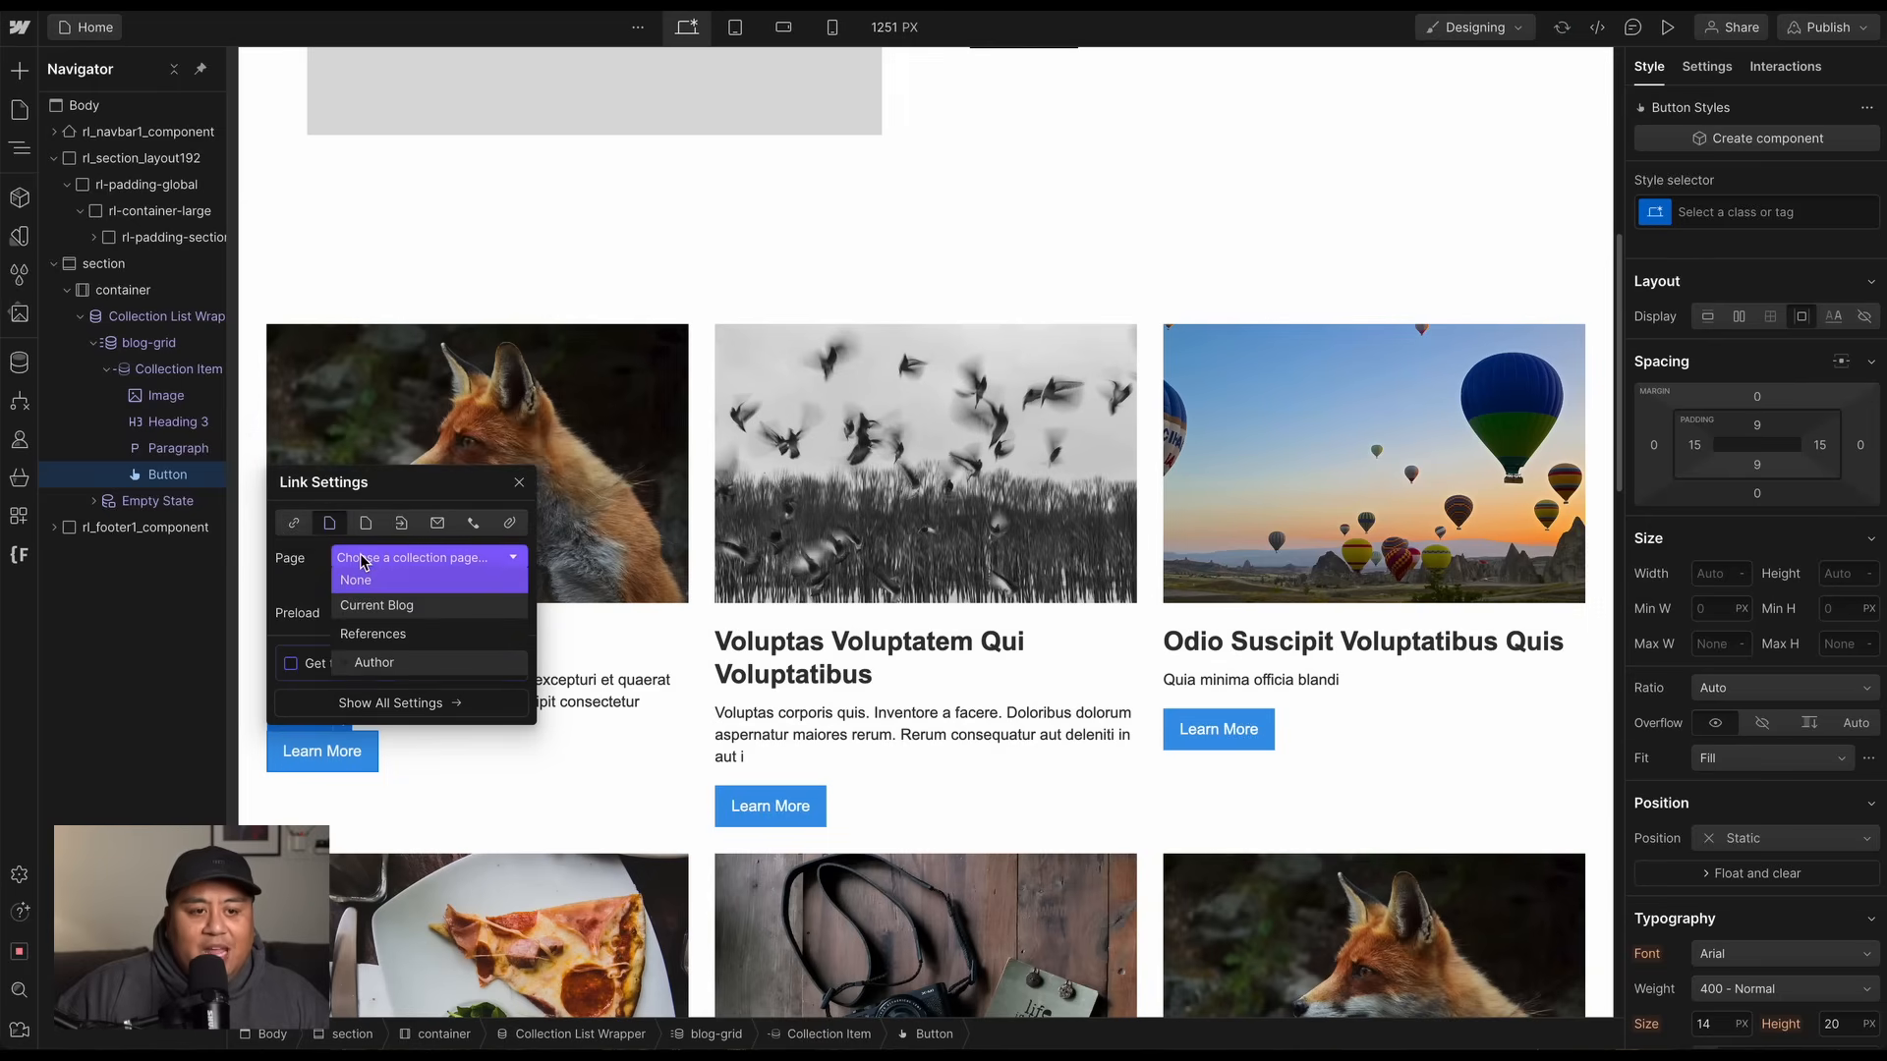
pyautogui.click(383, 605)
pyautogui.click(632, 831)
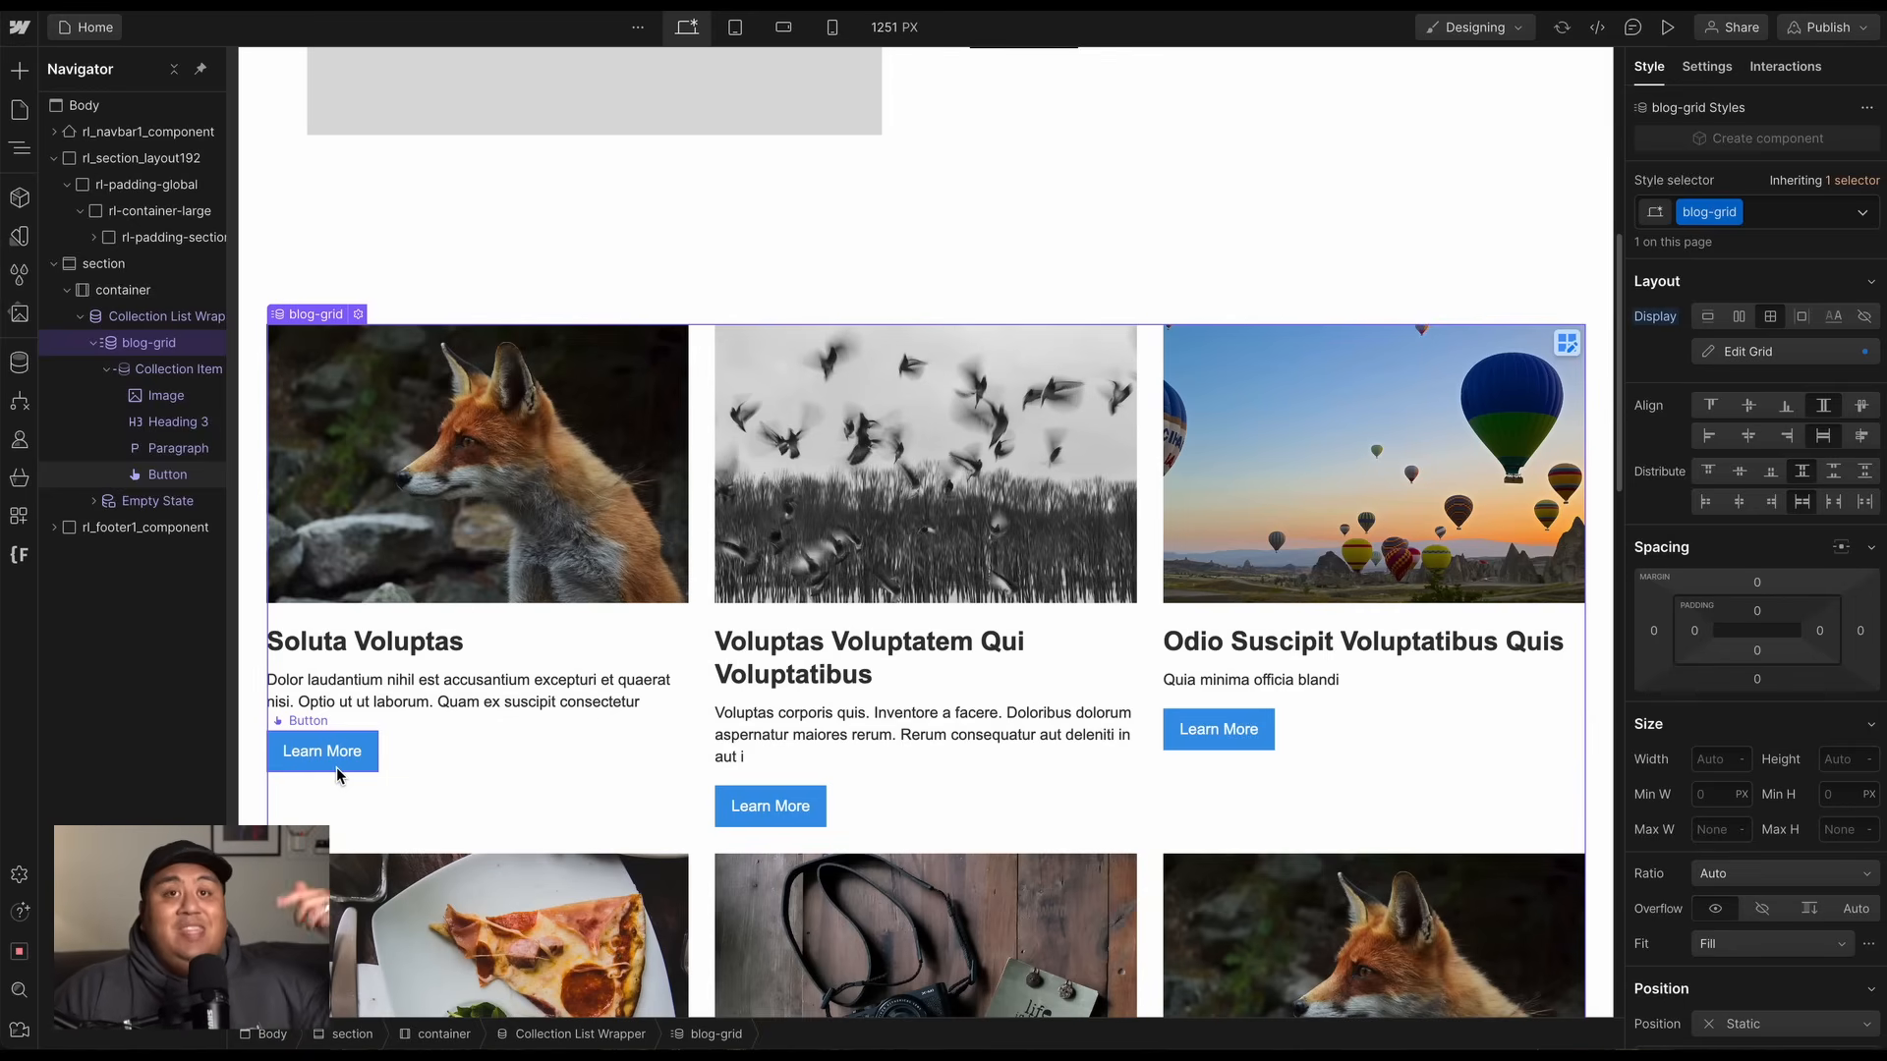
# Set the Collection Item's padding to 16 px on all four sides.
pyautogui.click(587, 795)
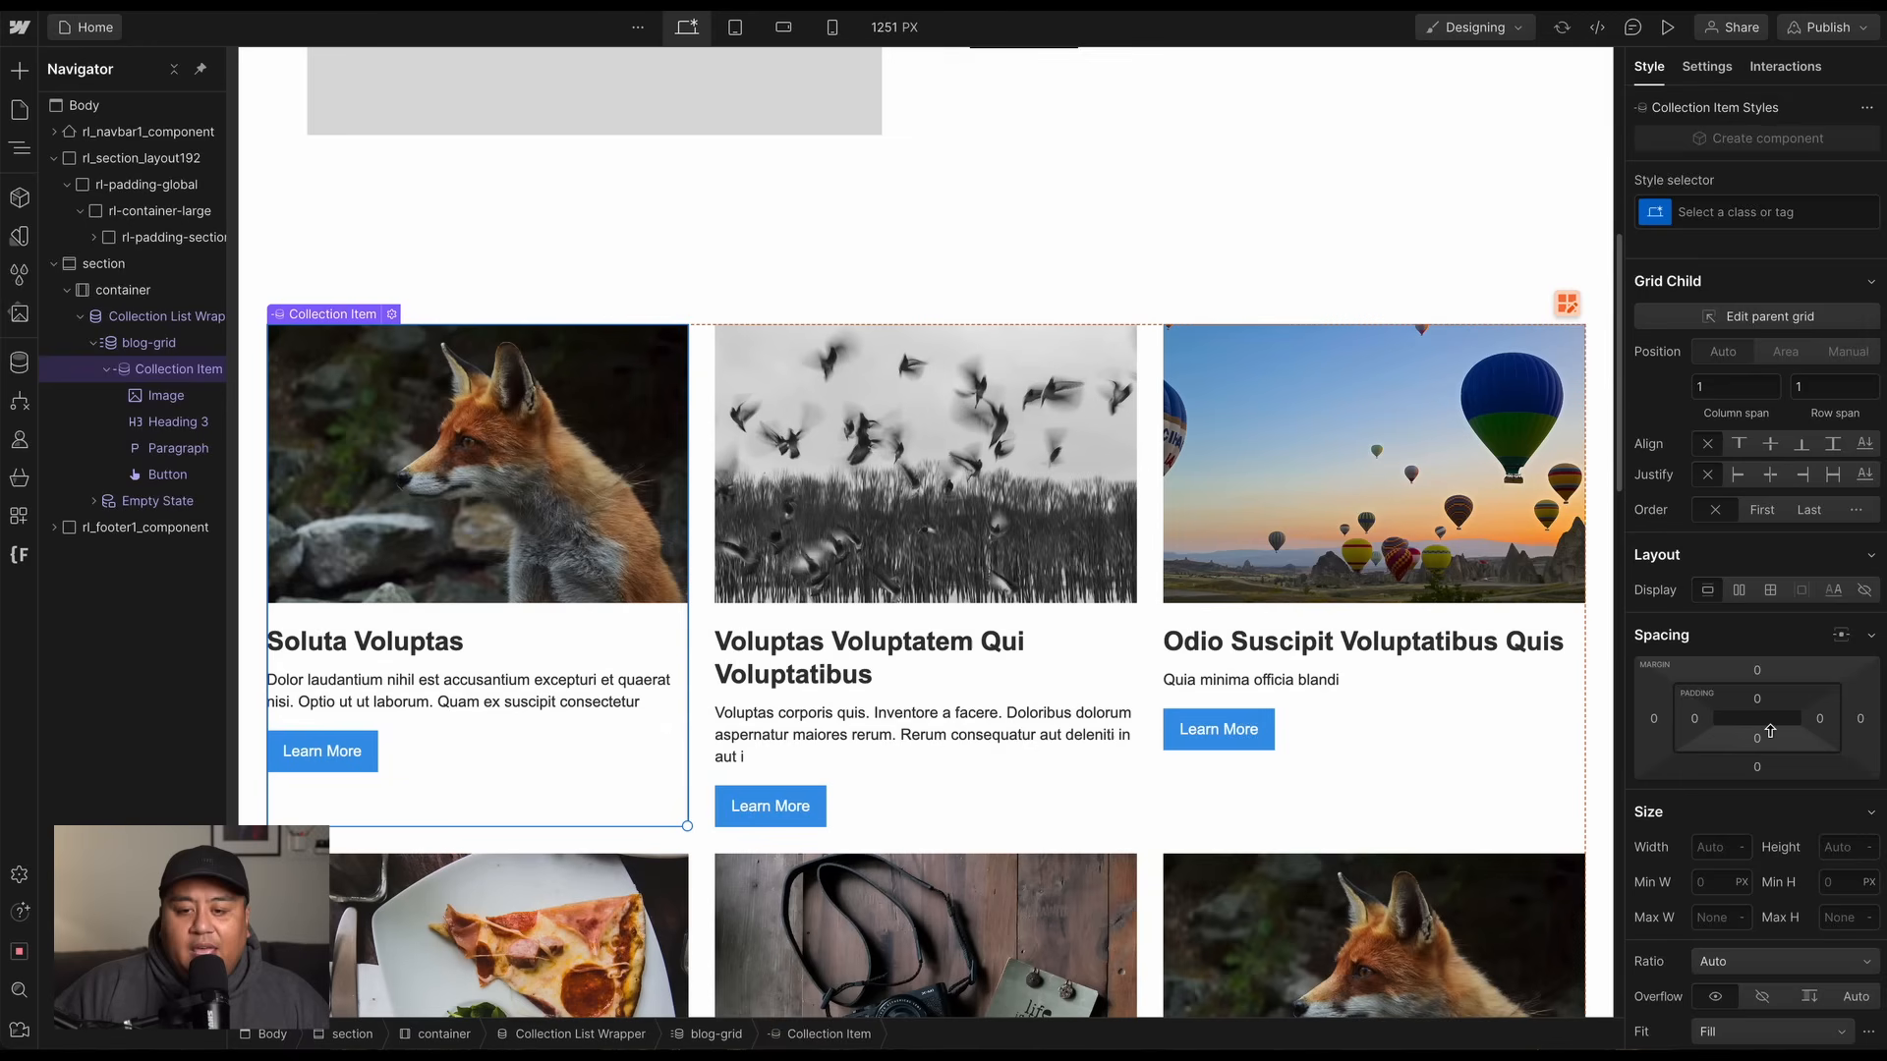
pyautogui.moveTo(1767, 699); pyautogui.dragTo(1770, 717)
pyautogui.click(1760, 697)
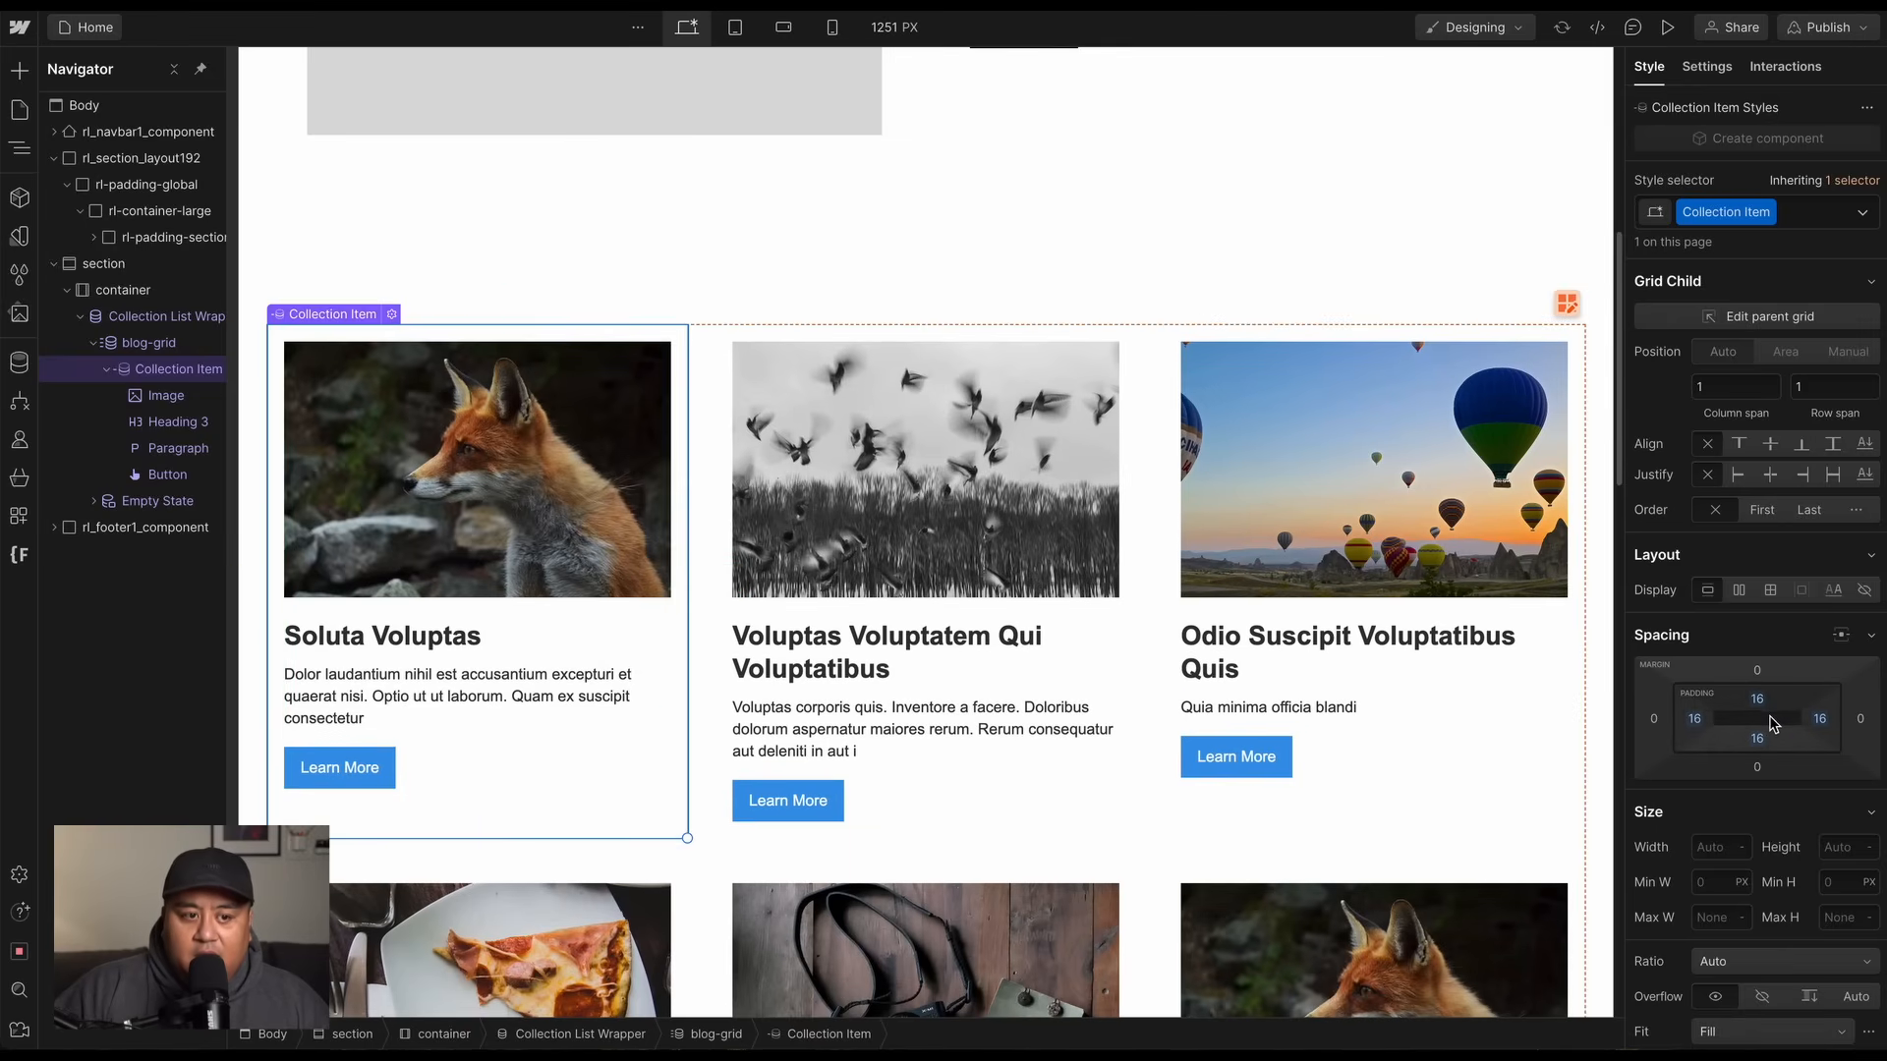
# Give the Collection Item a solid border on all sides in light grey #aaaaaa.
pyautogui.scroll(-8, 1744, 816)
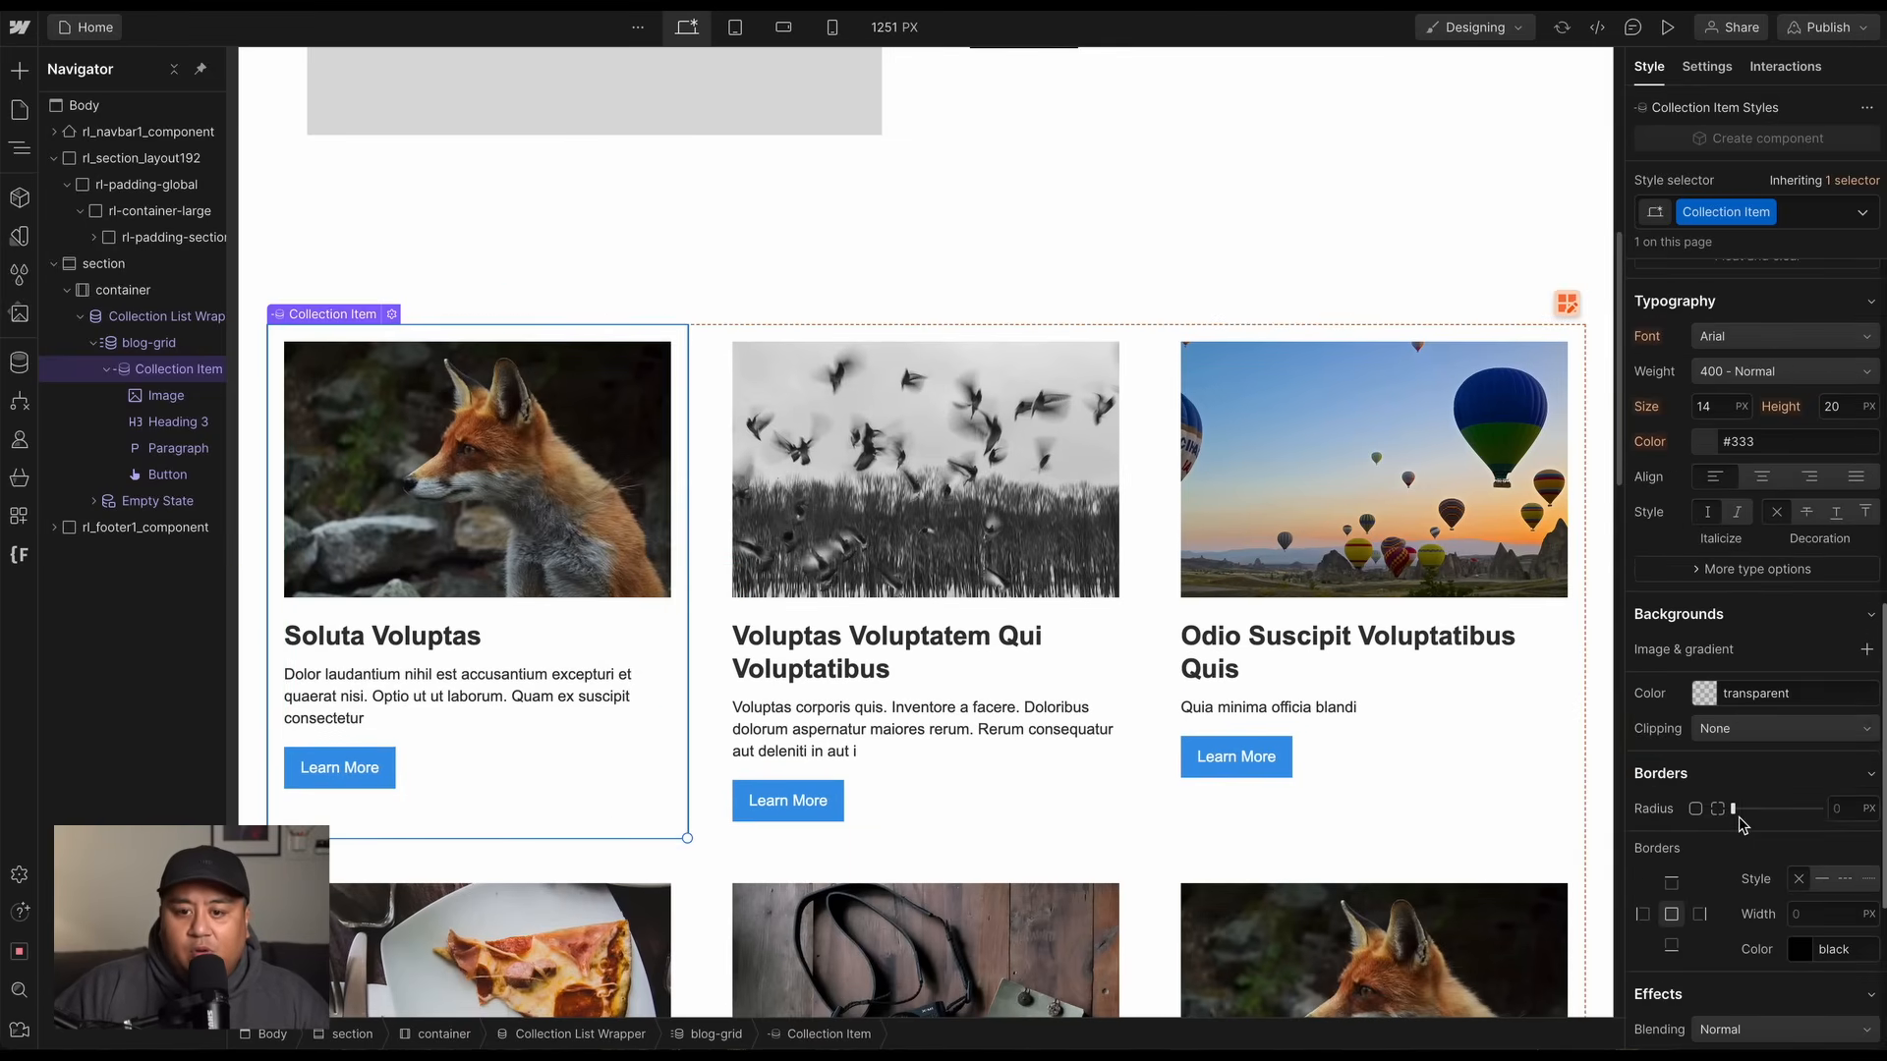
pyautogui.click(1822, 879)
pyautogui.click(1795, 946)
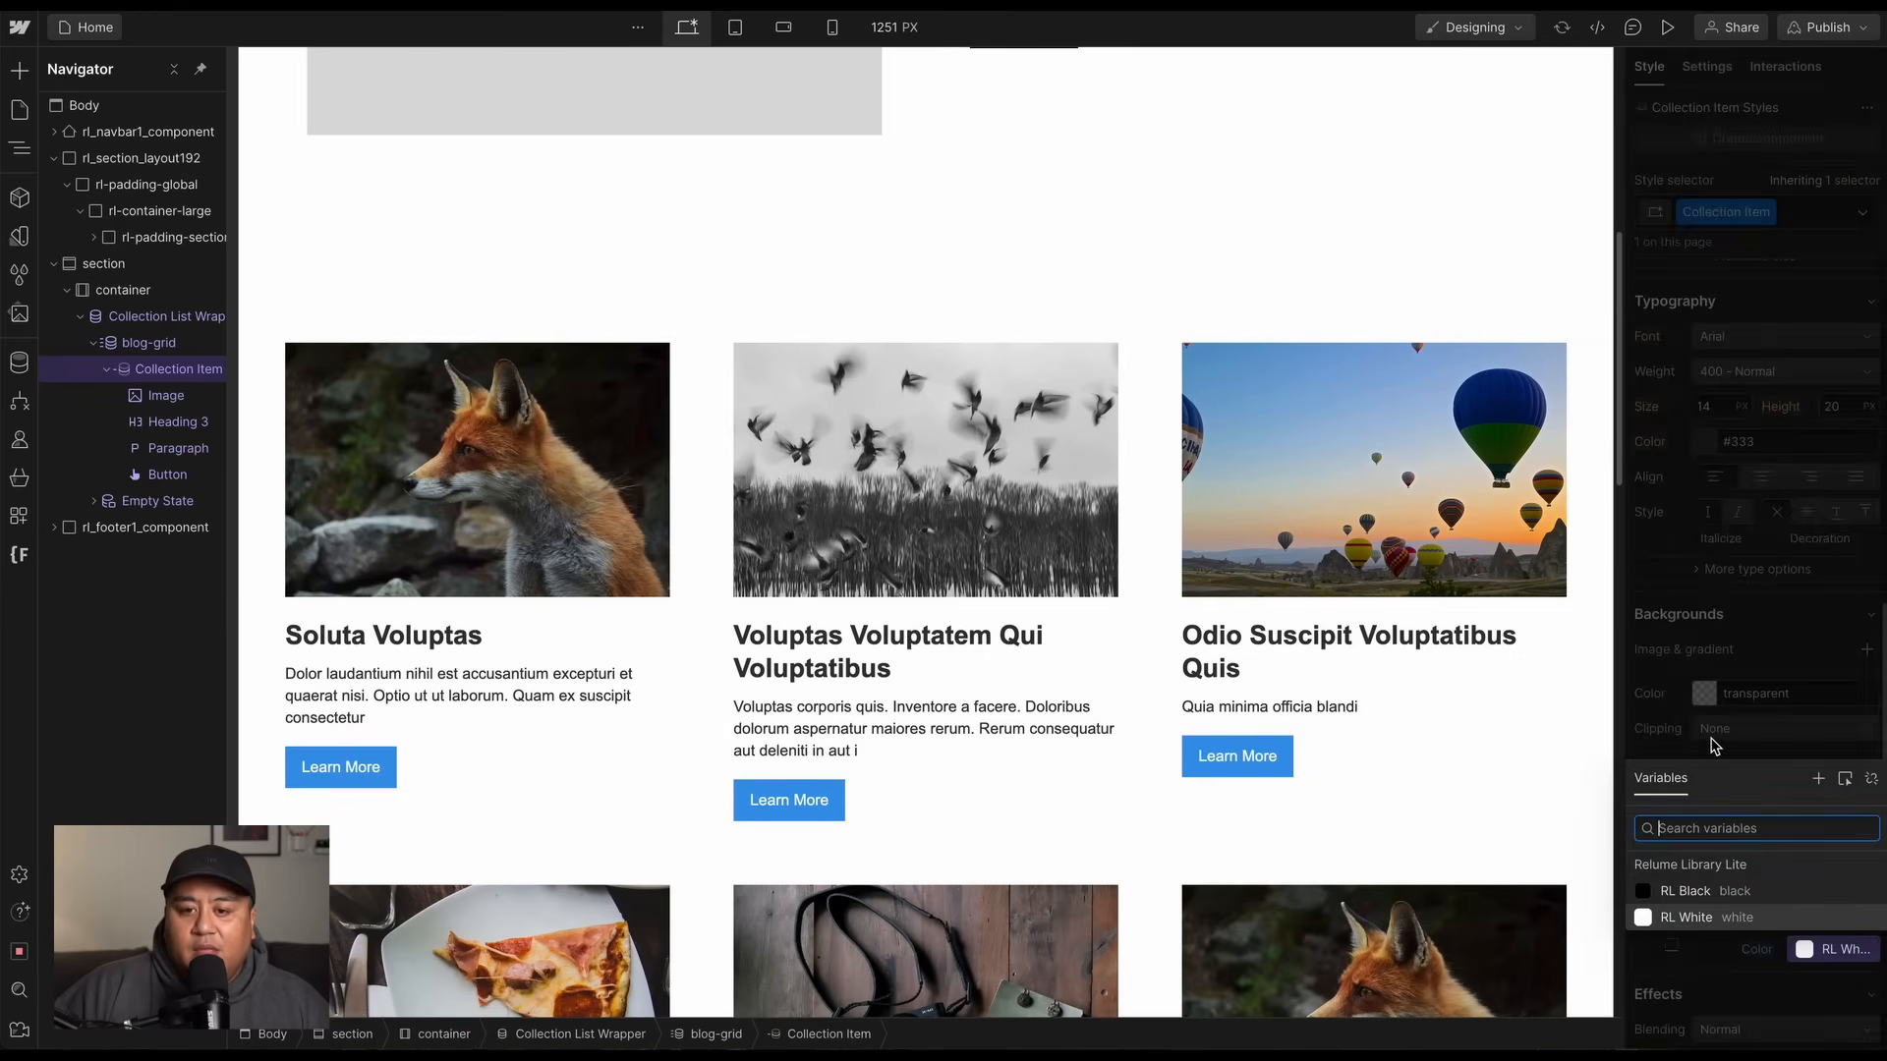
pyautogui.click(1804, 951)
pyautogui.click(1805, 951)
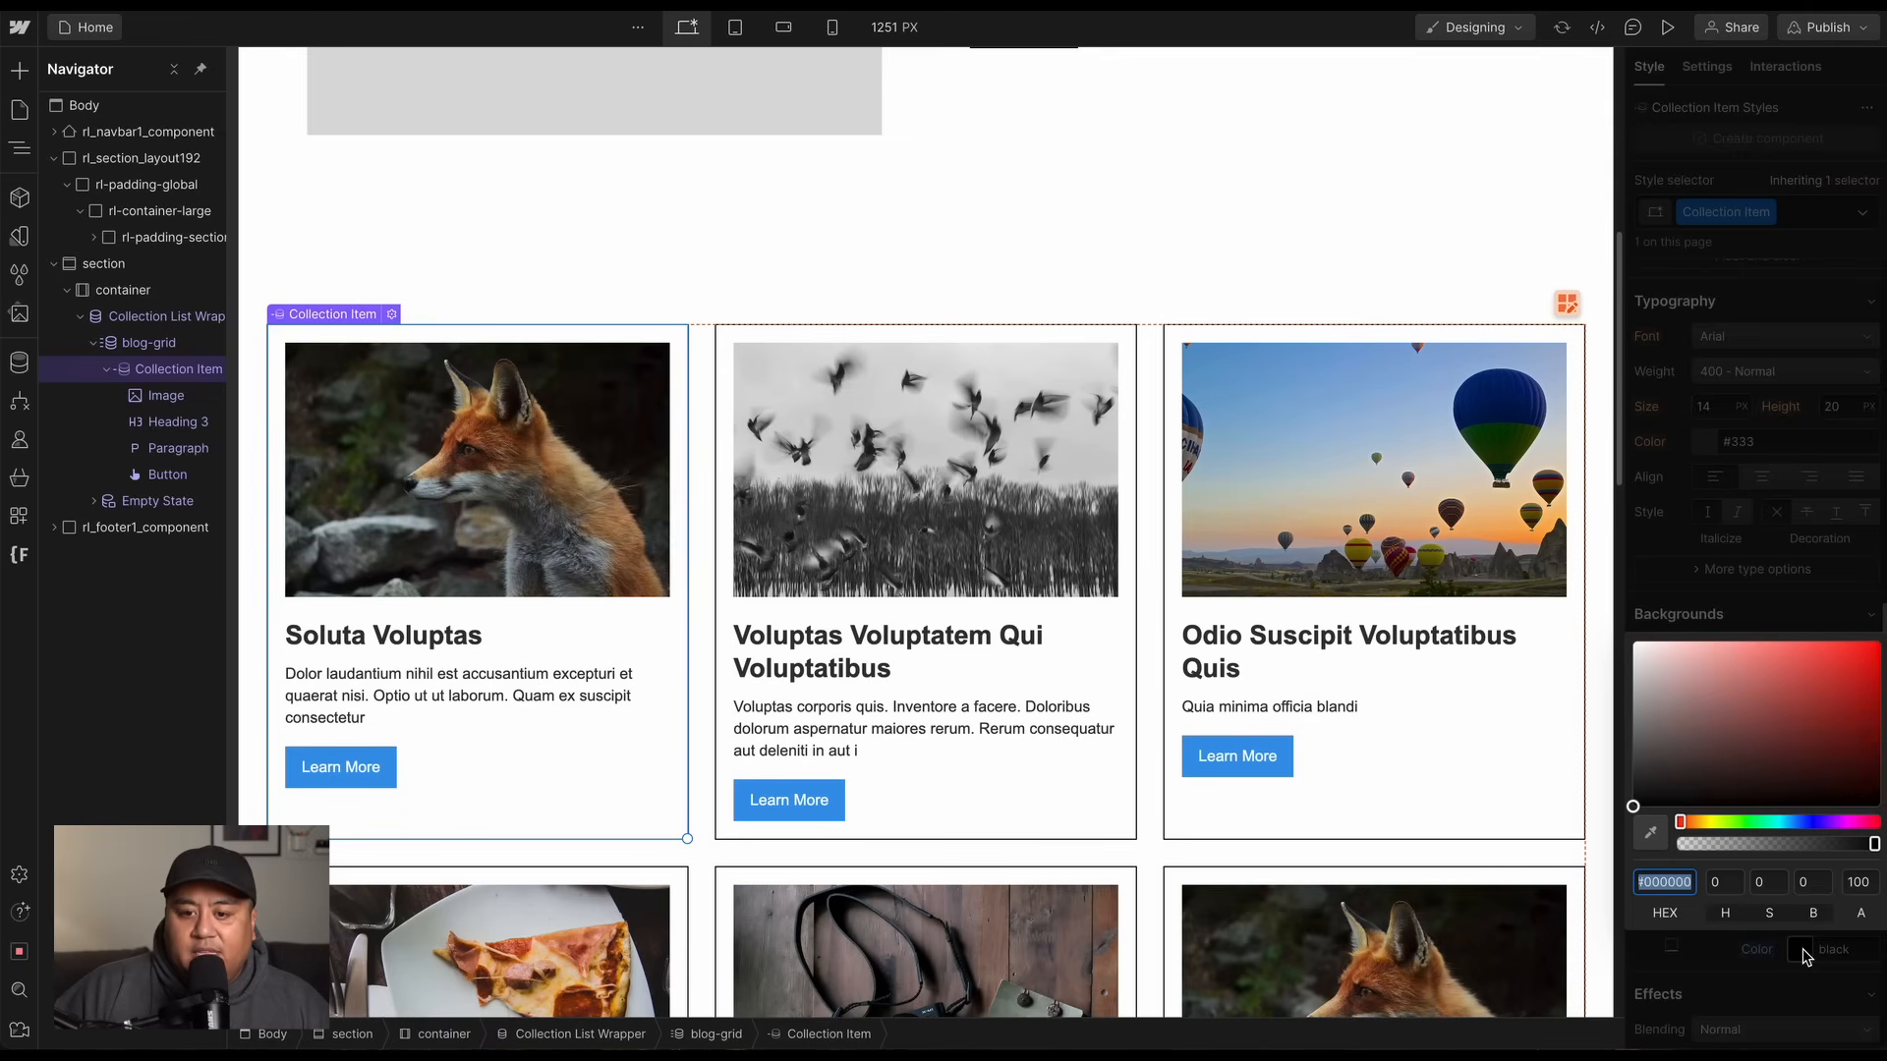
pyautogui.moveTo(1685, 749); pyautogui.dragTo(1565, 698)
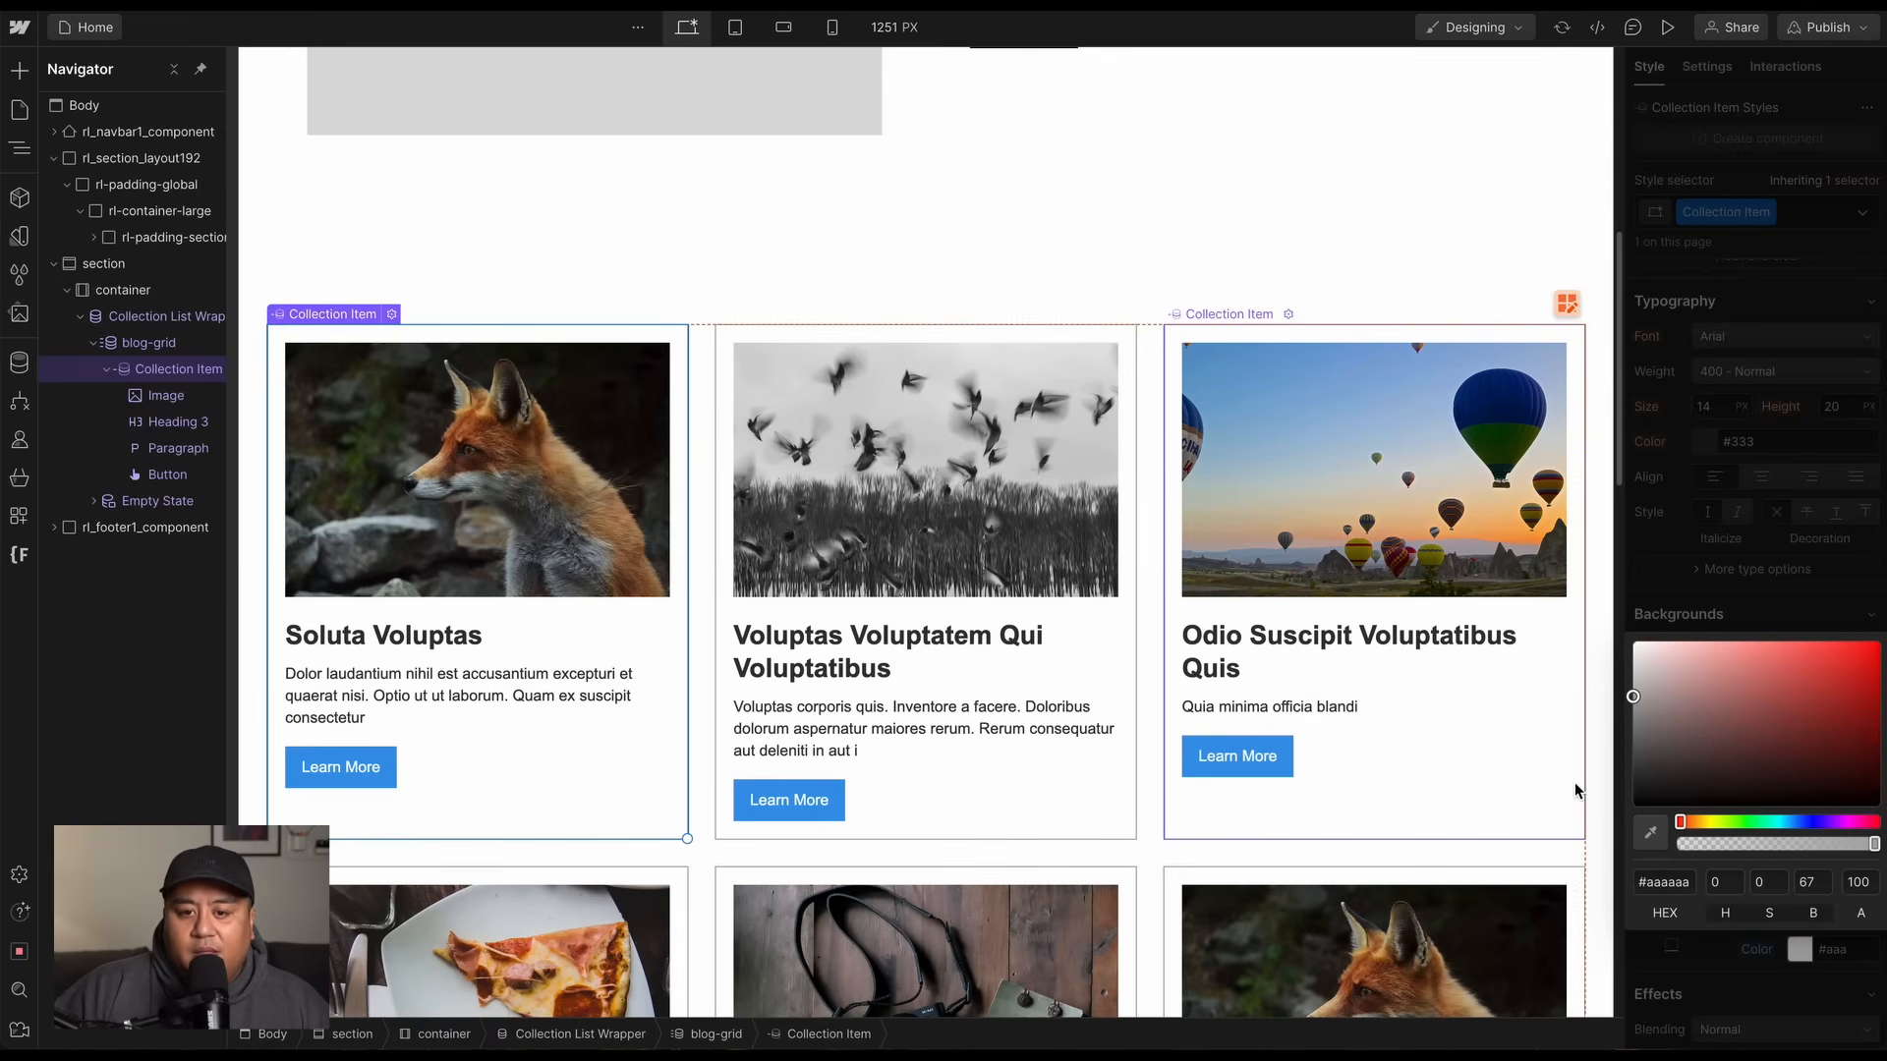
pyautogui.click(1601, 815)
# Examine the placeholder image's settings in the layout section above the blog grid.
pyautogui.scroll(-5, 1601, 851)
pyautogui.scroll(10, 1099, 851)
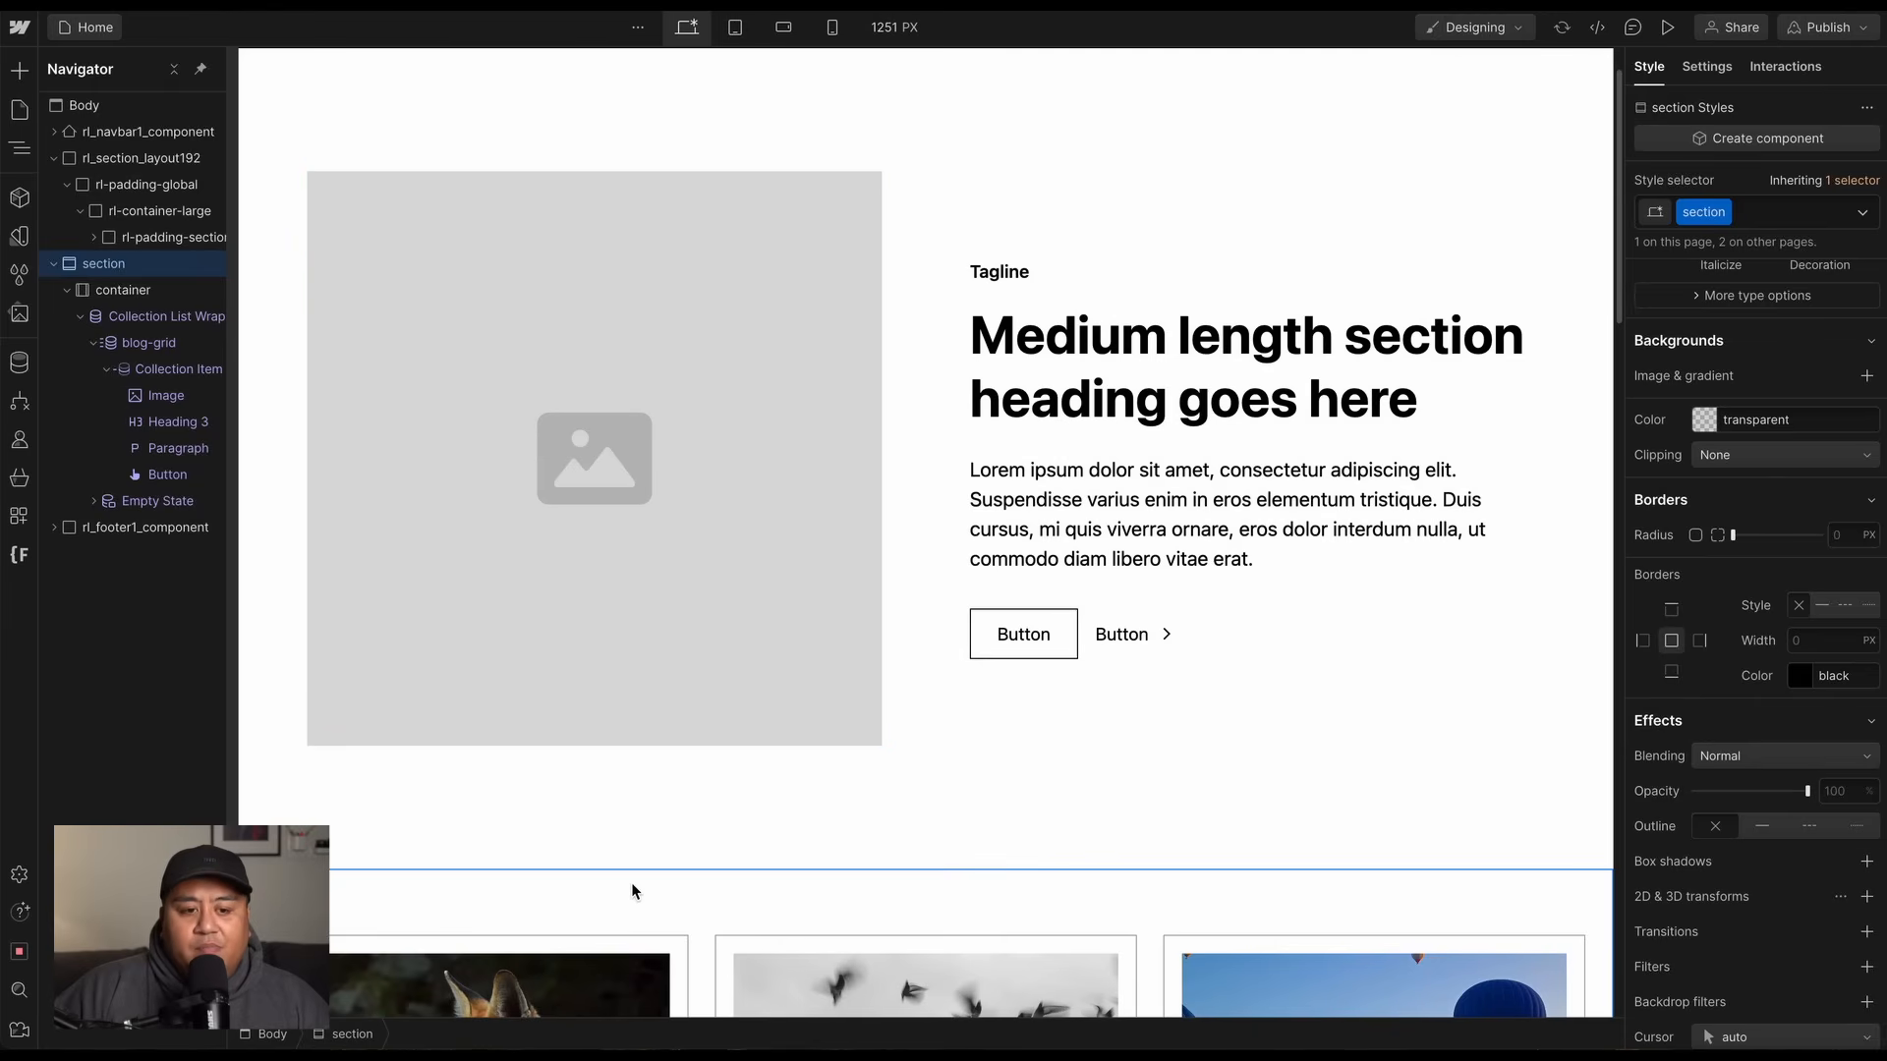
pyautogui.click(616, 556)
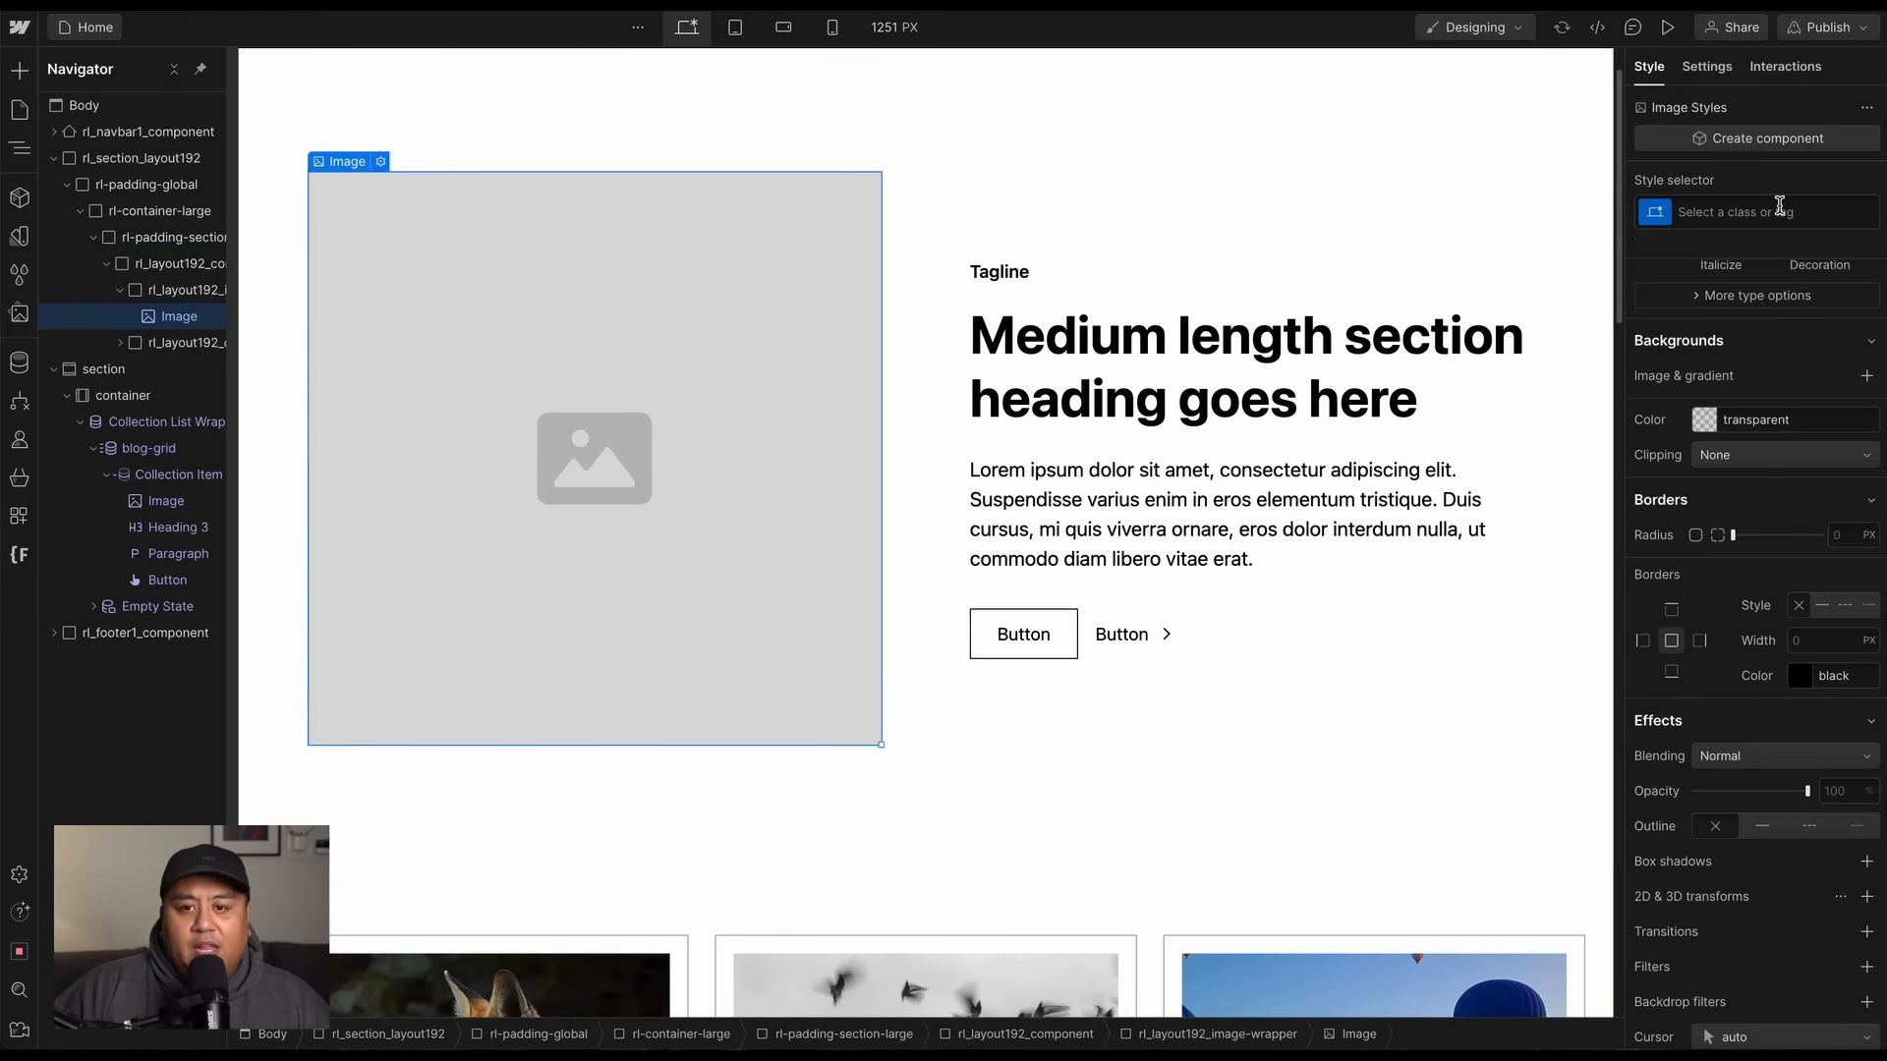
pyautogui.scroll(5, 1707, 493)
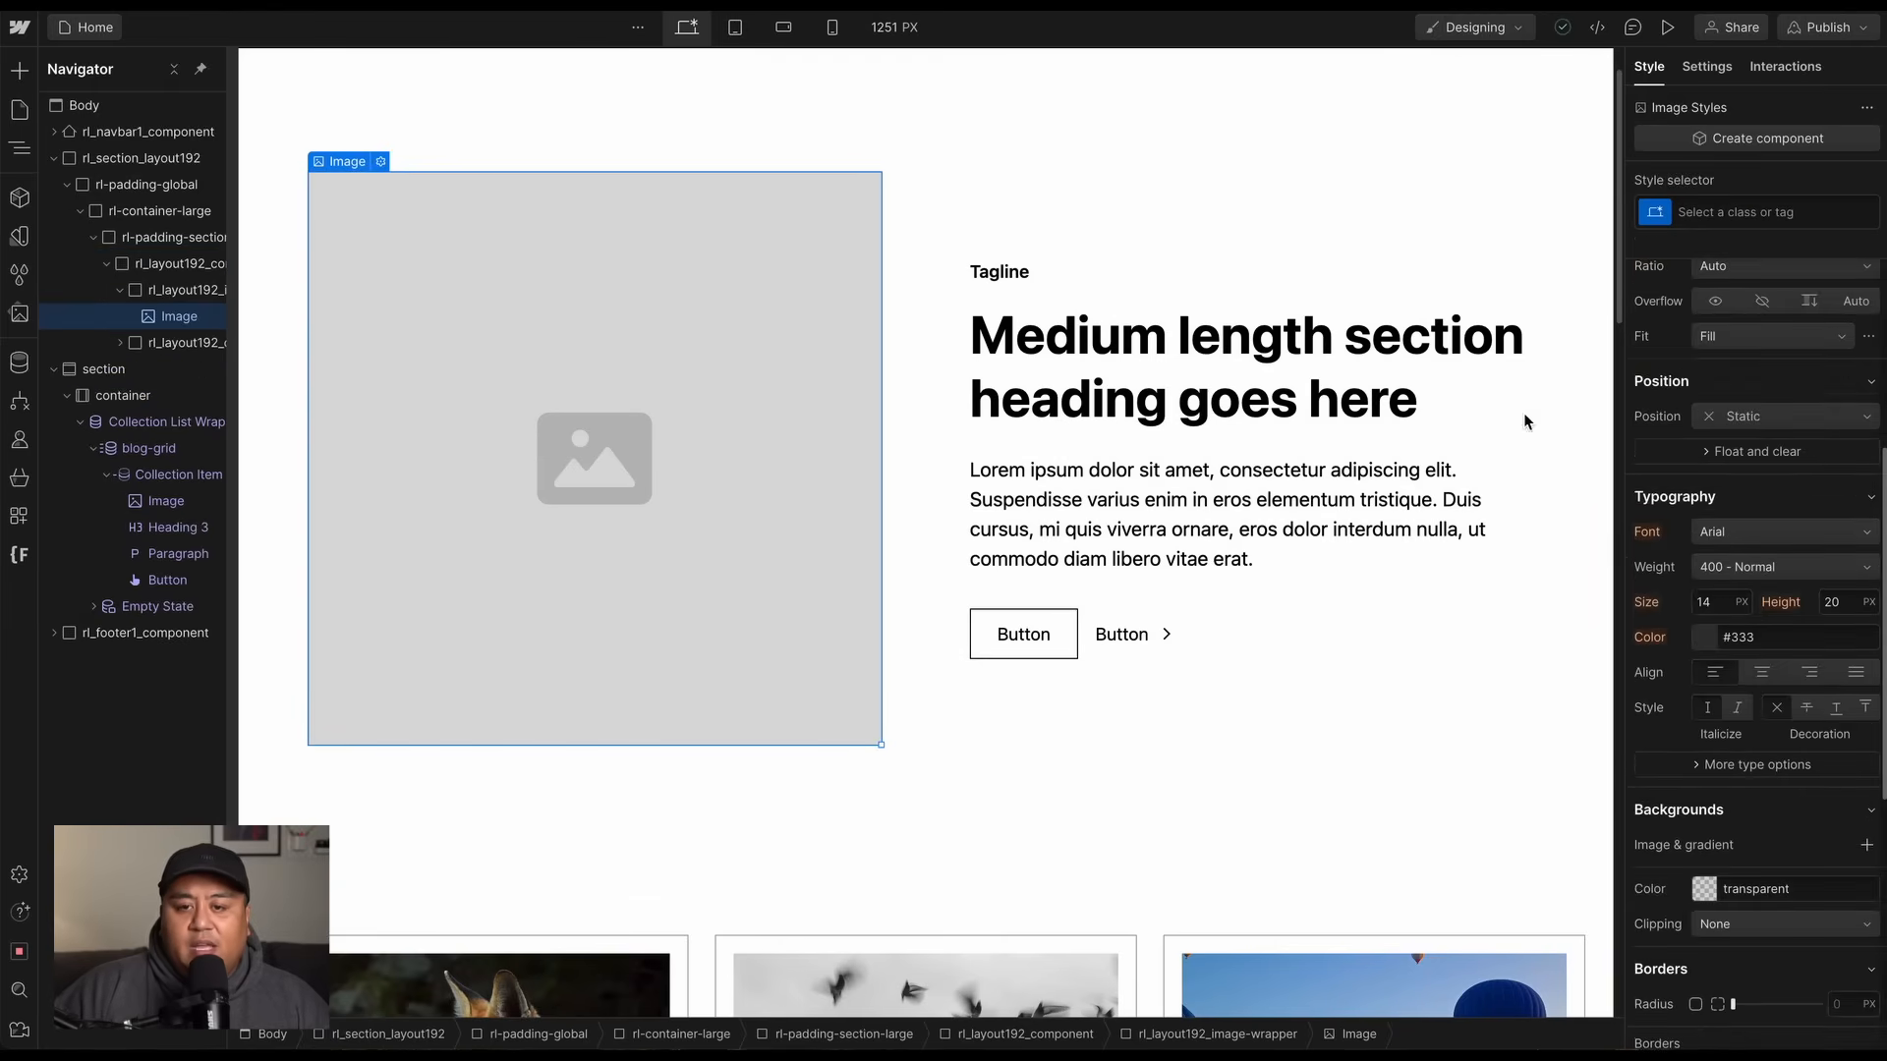
pyautogui.click(1707, 65)
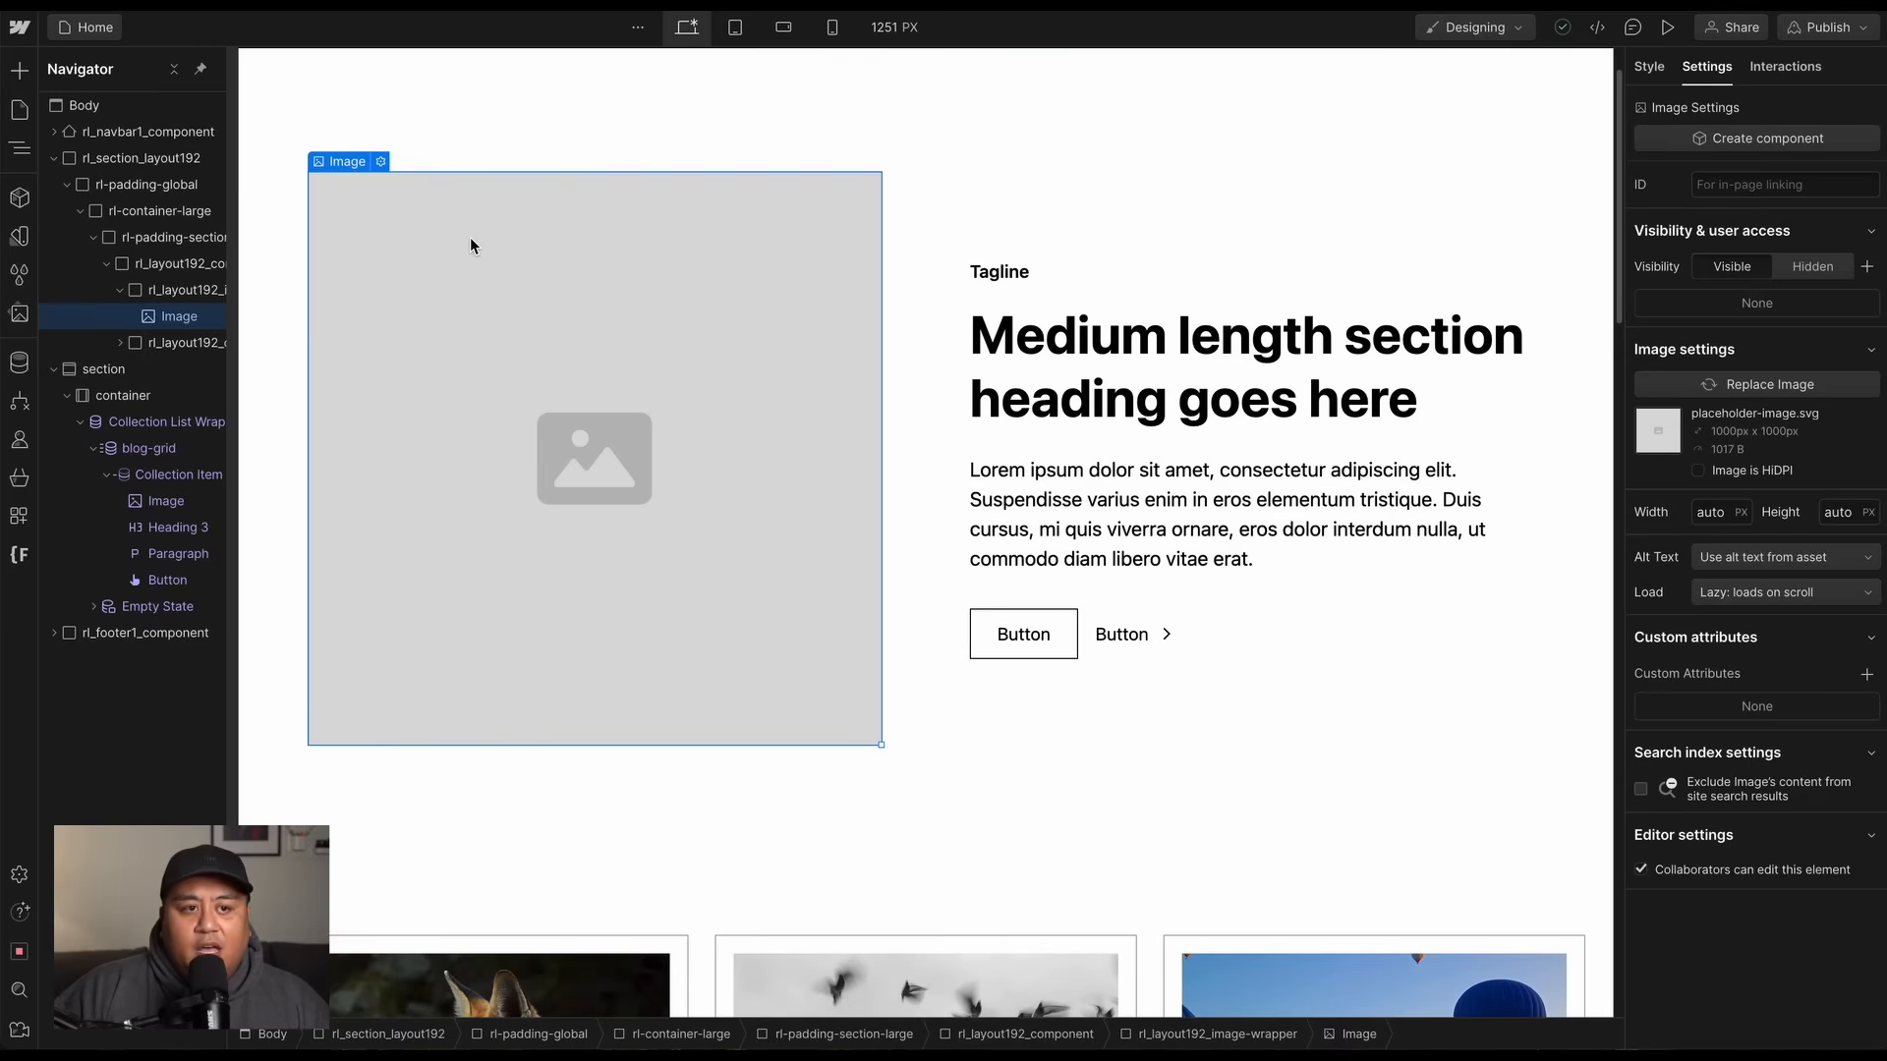
pyautogui.click(381, 161)
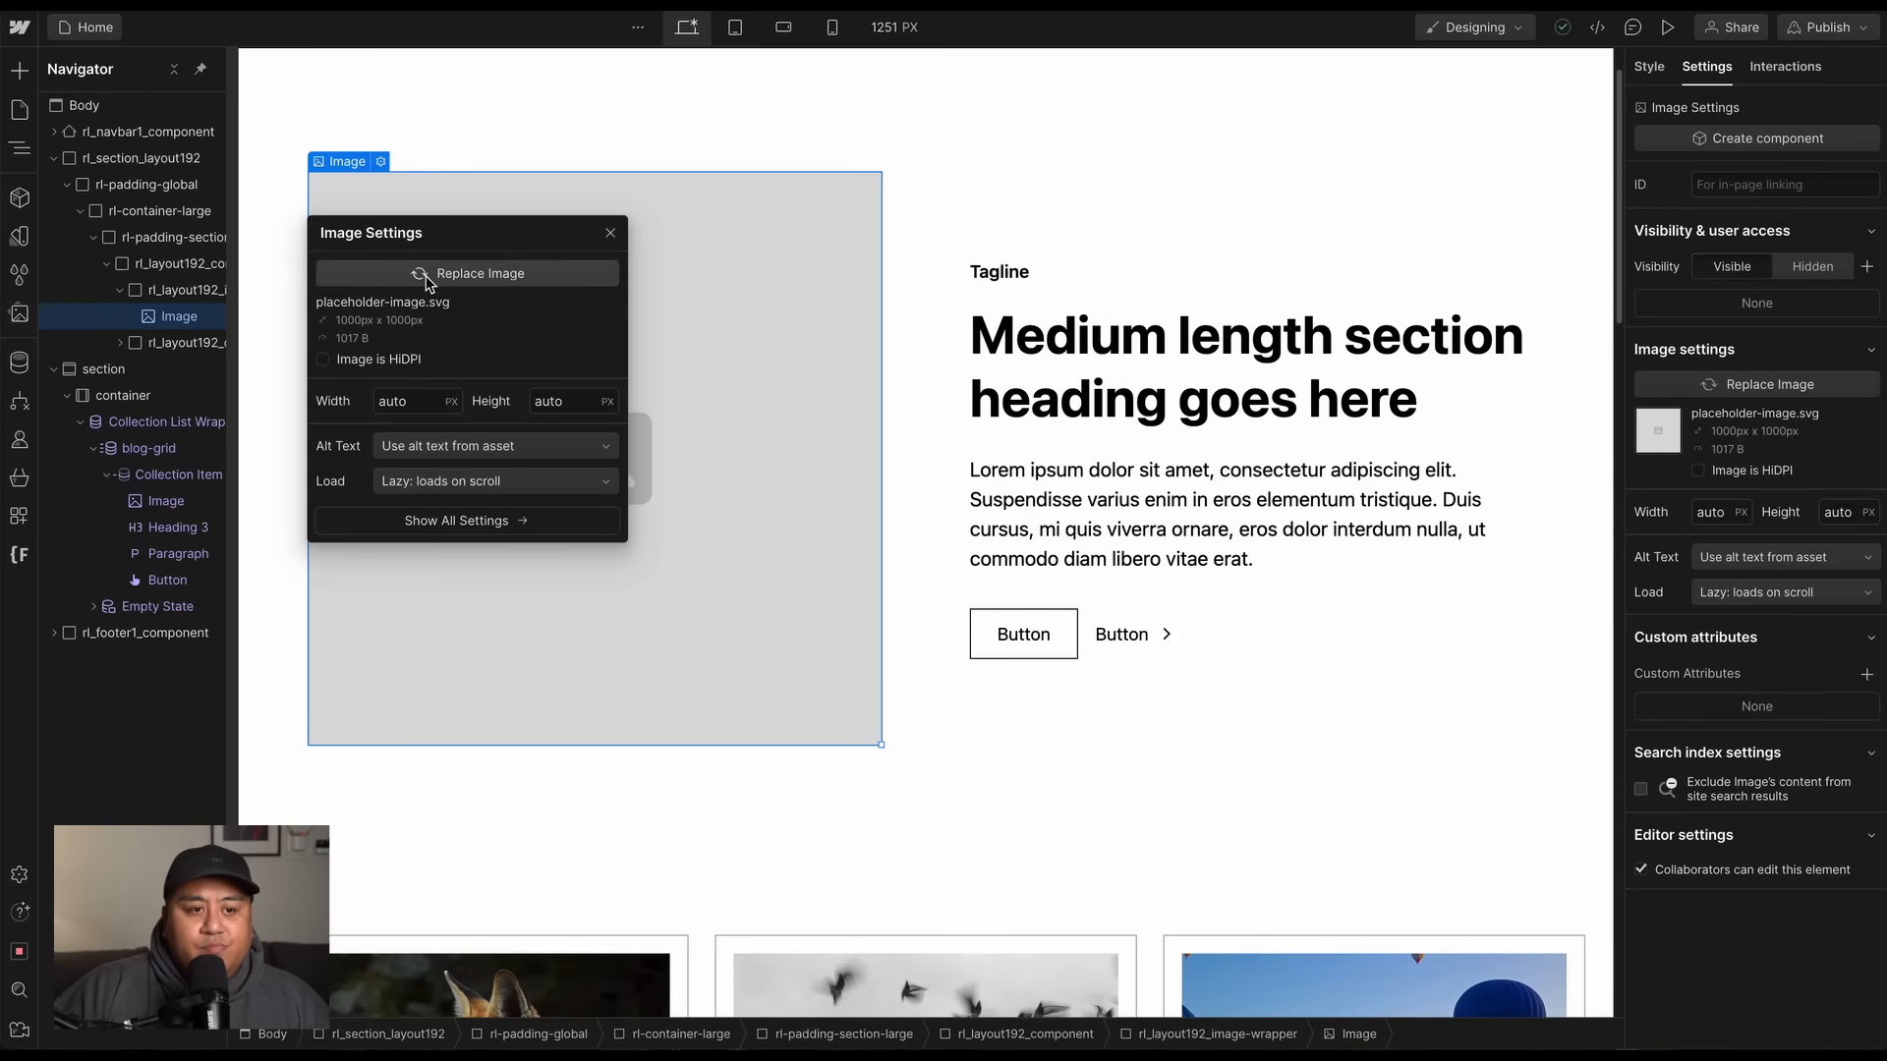
pyautogui.click(881, 370)
pyautogui.scroll(2, 975, 568)
pyautogui.click(928, 389)
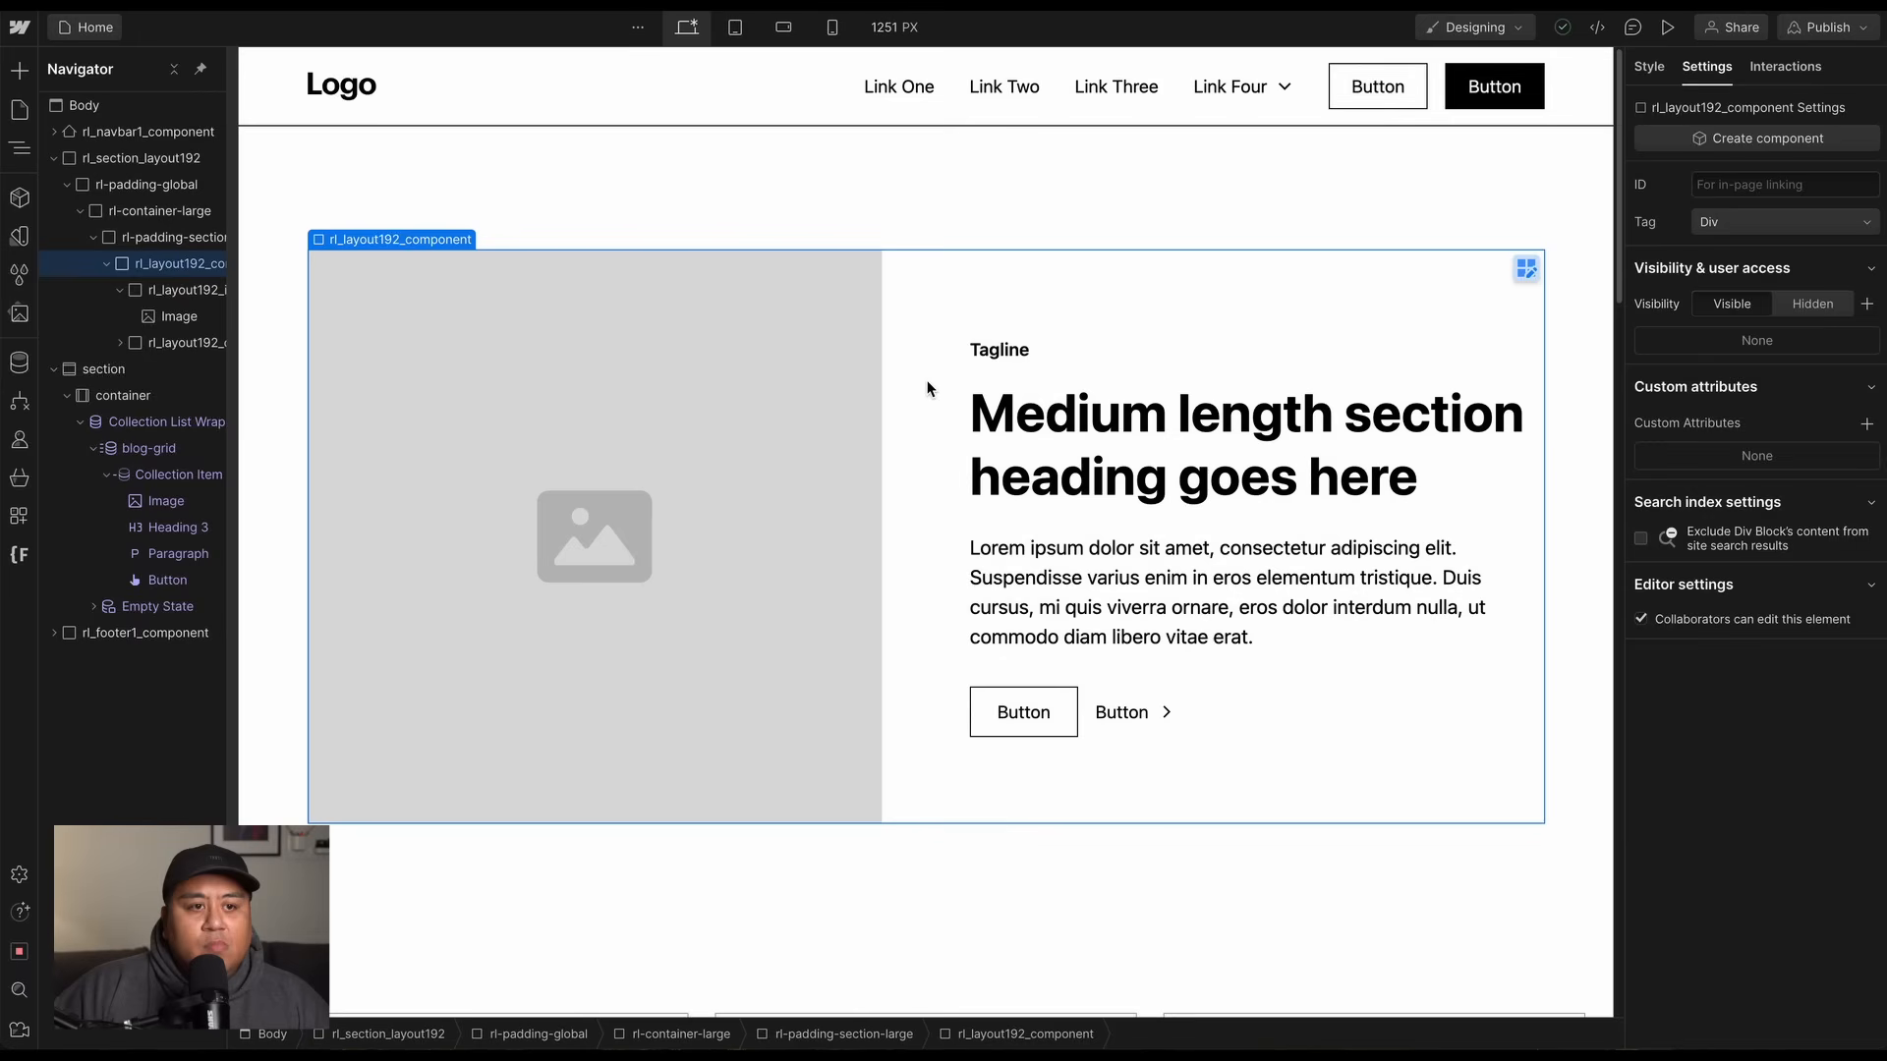
# Delete the rl_section_layout192 section above the blog grid and undo the deletion.
pyautogui.click(95, 167)
pyautogui.press('Delete')
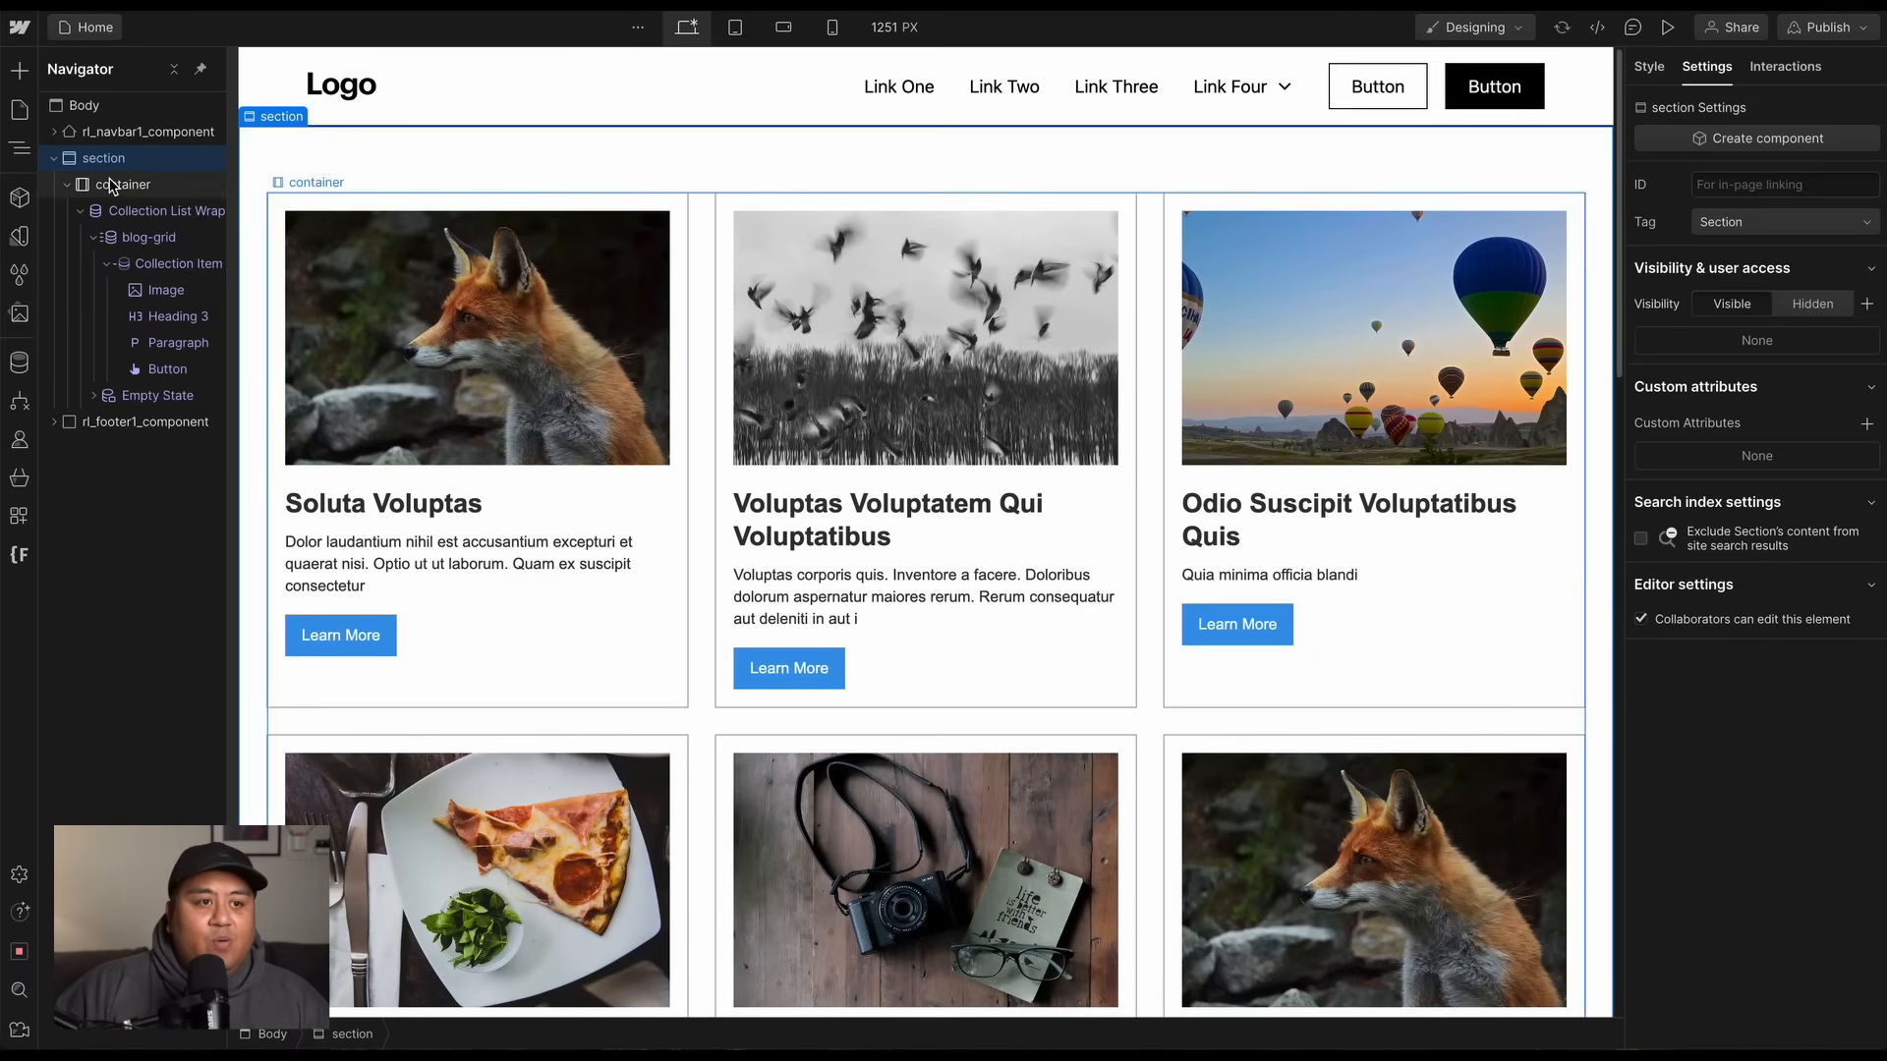
pyautogui.click(54, 158)
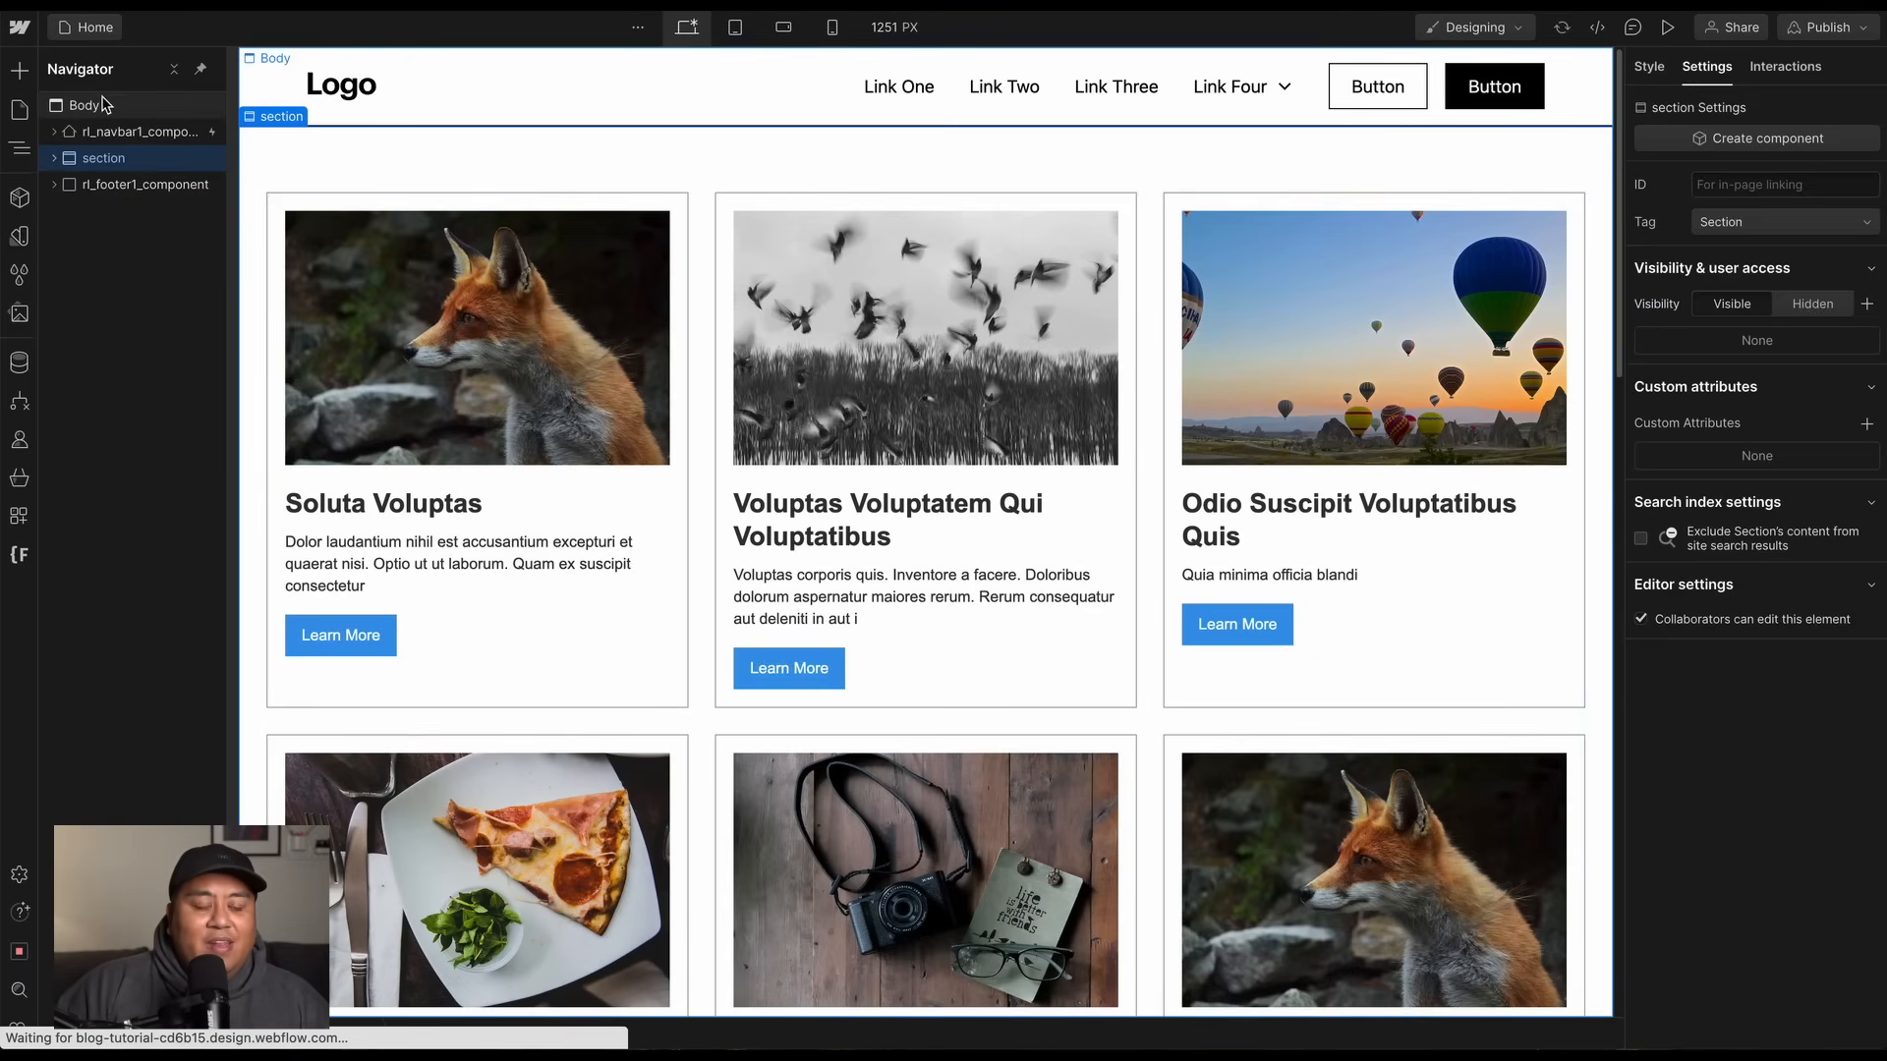
pyautogui.hotkey('ctrl', 'z')
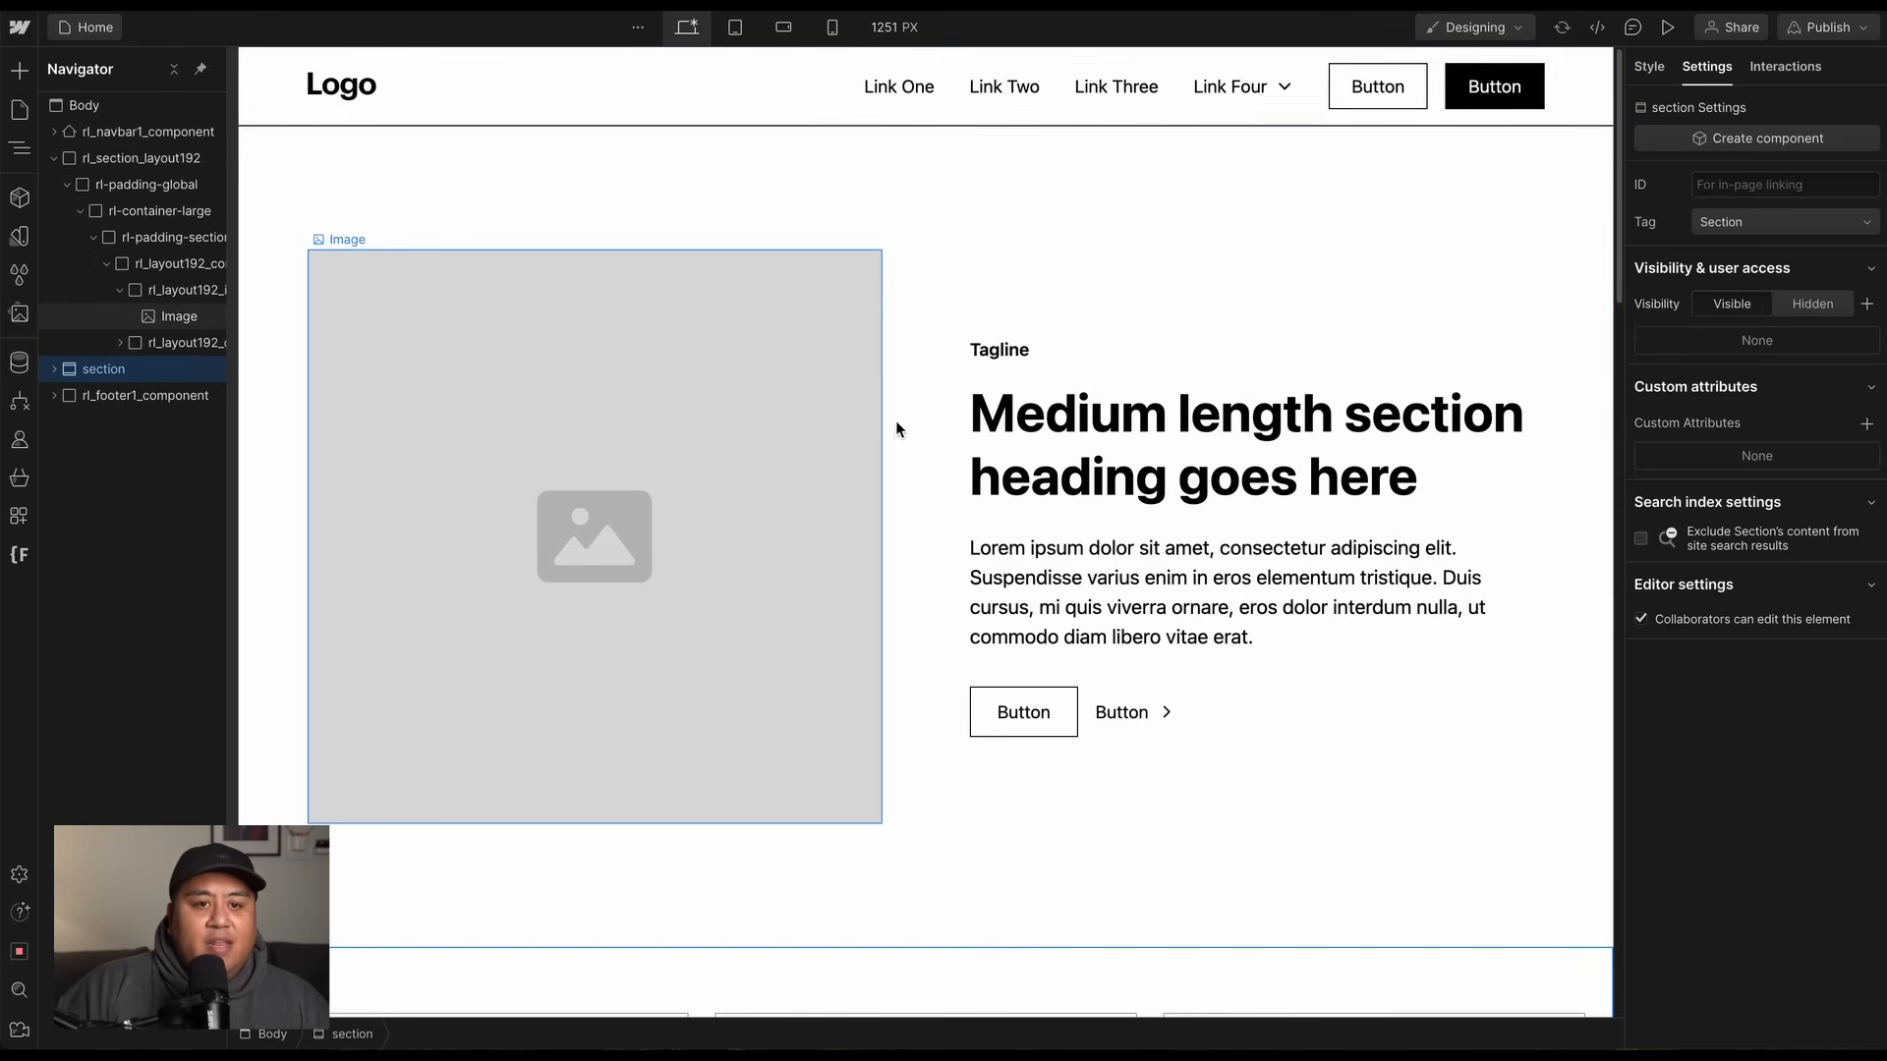
# Insert a second Collection List into rl-padding-section-large and place it above the rl_layout192_component block.
pyautogui.click(931, 421)
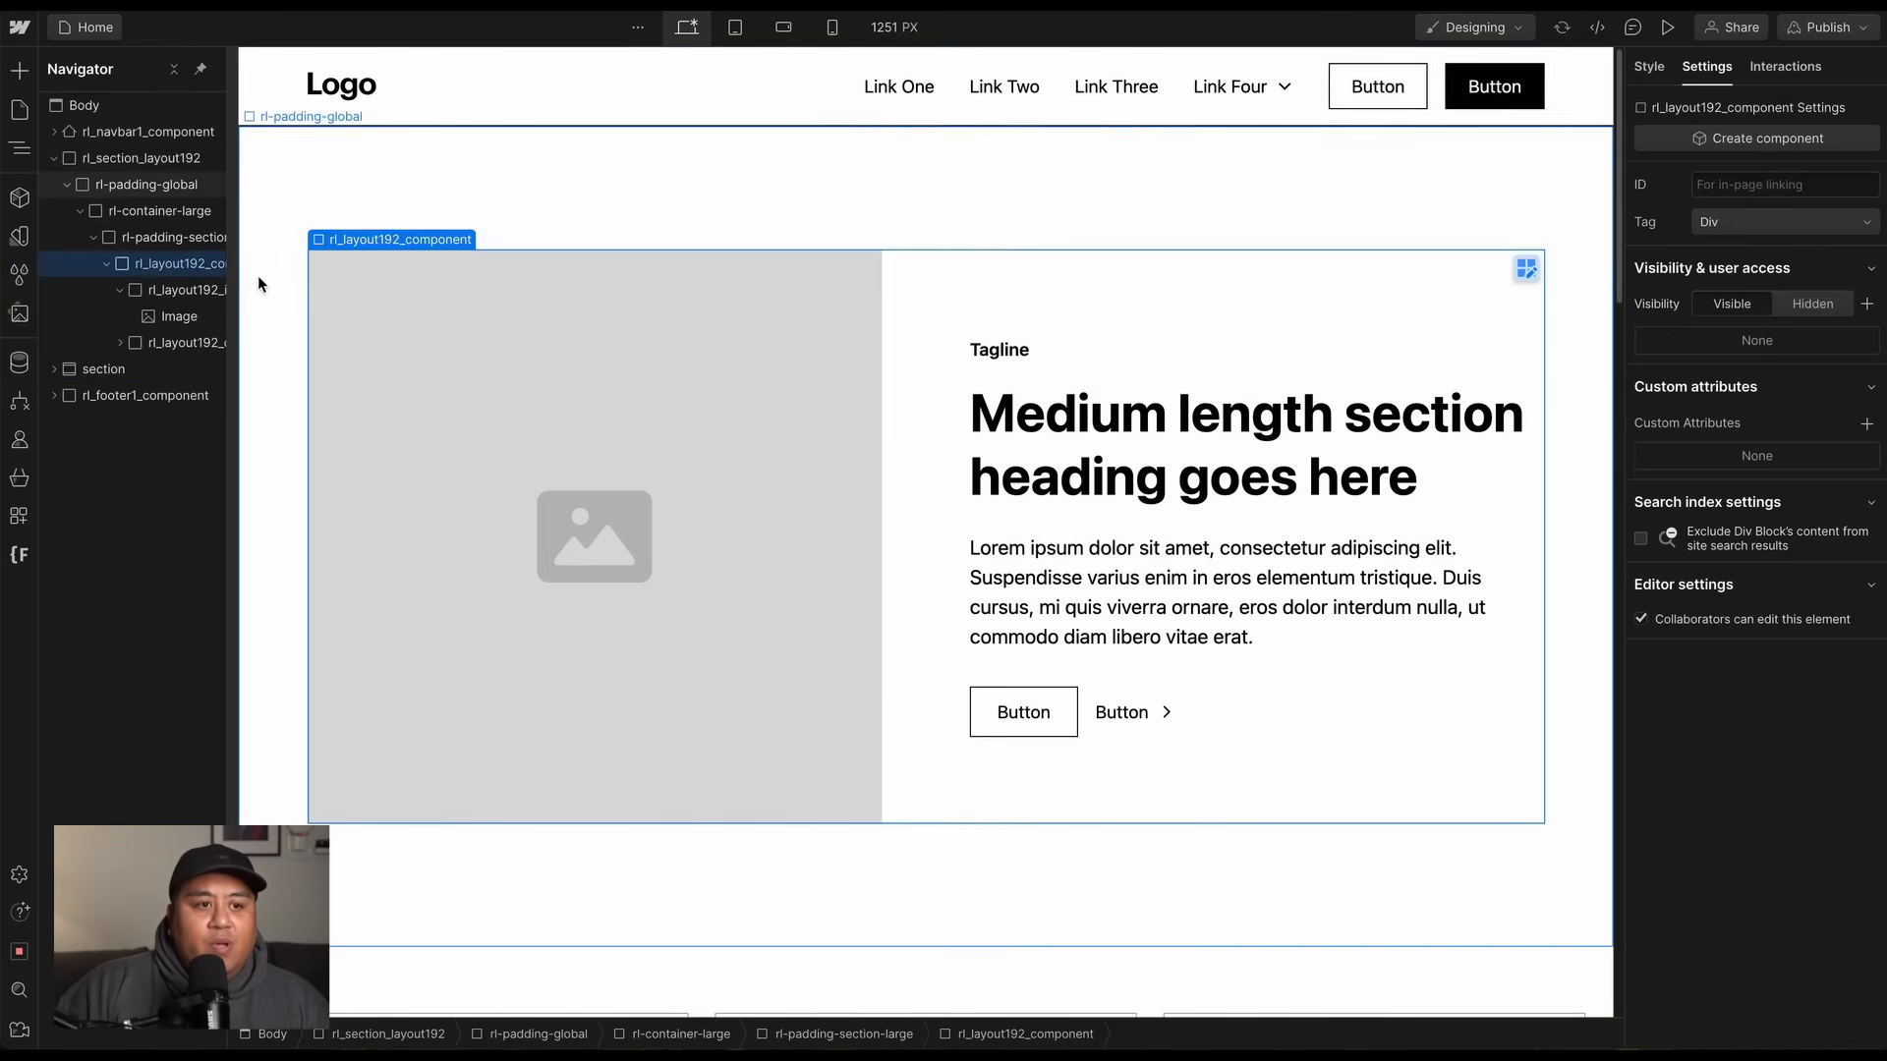
pyautogui.click(135, 240)
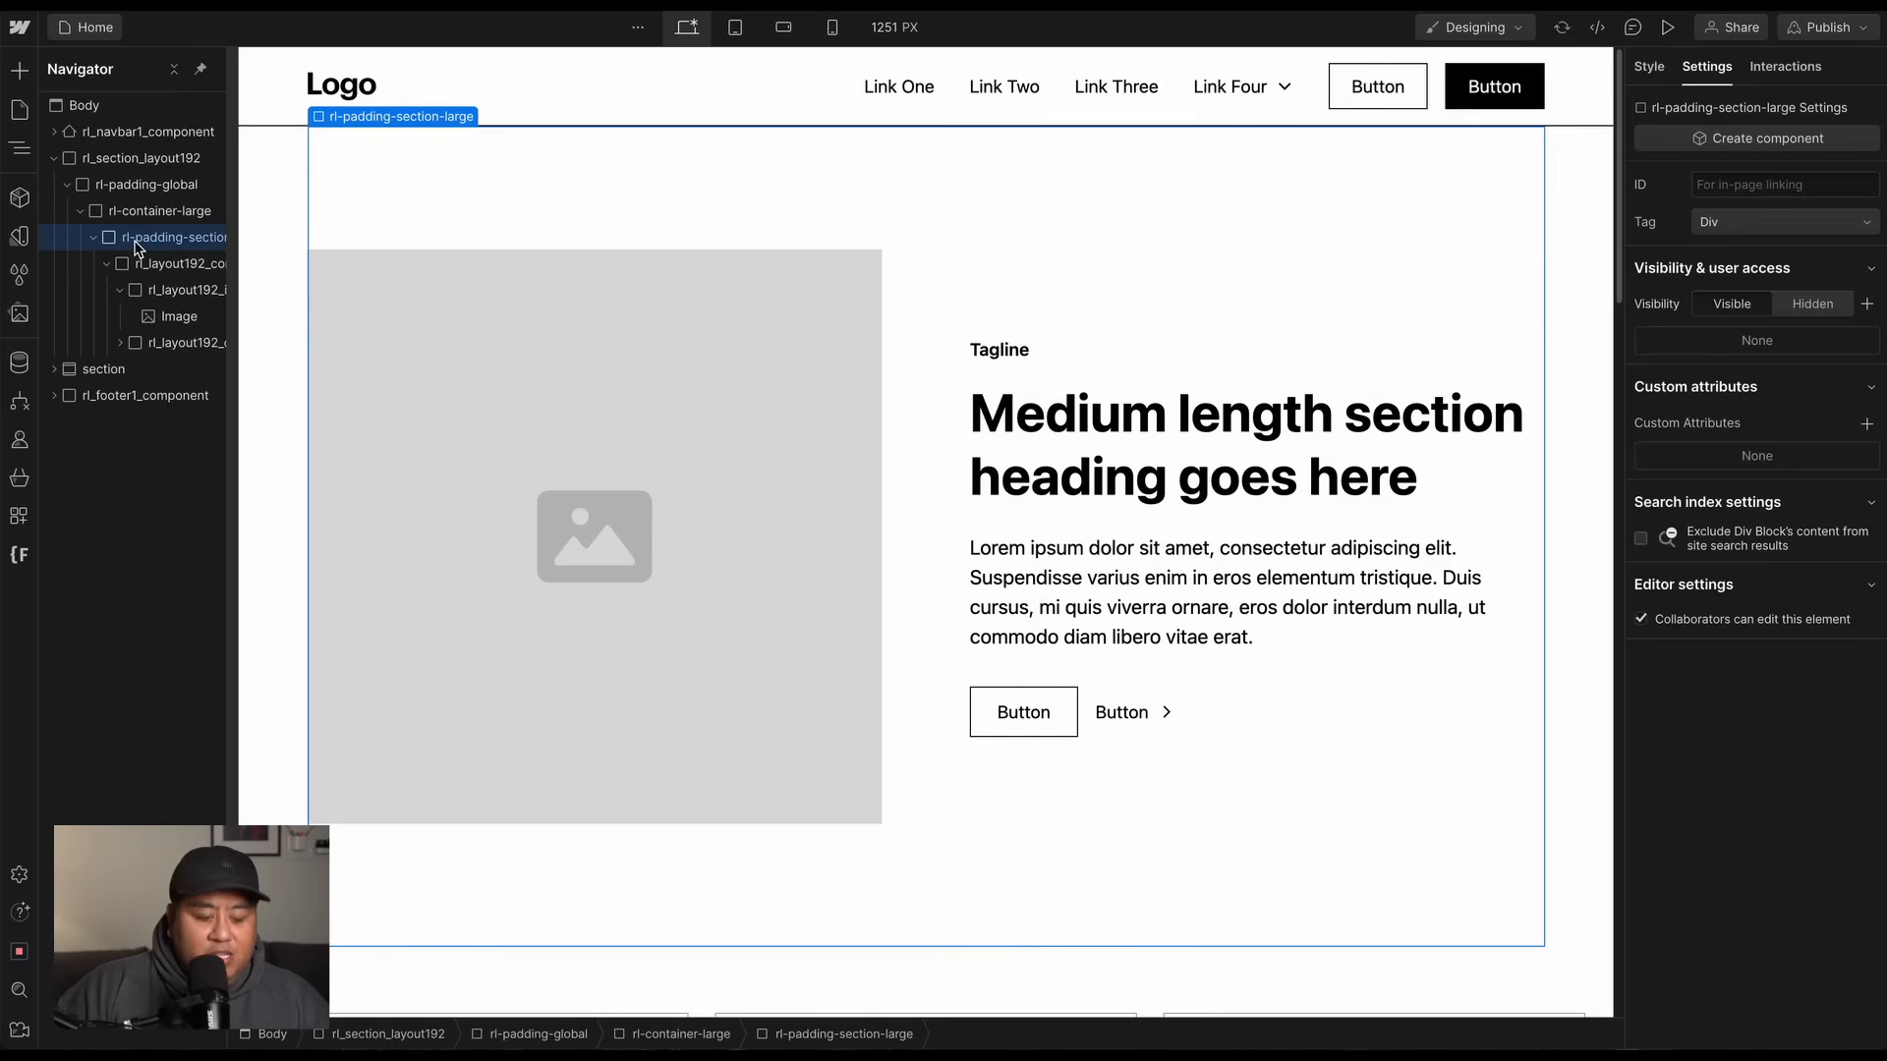
pyautogui.press('super+k')
pyautogui.write('coll')
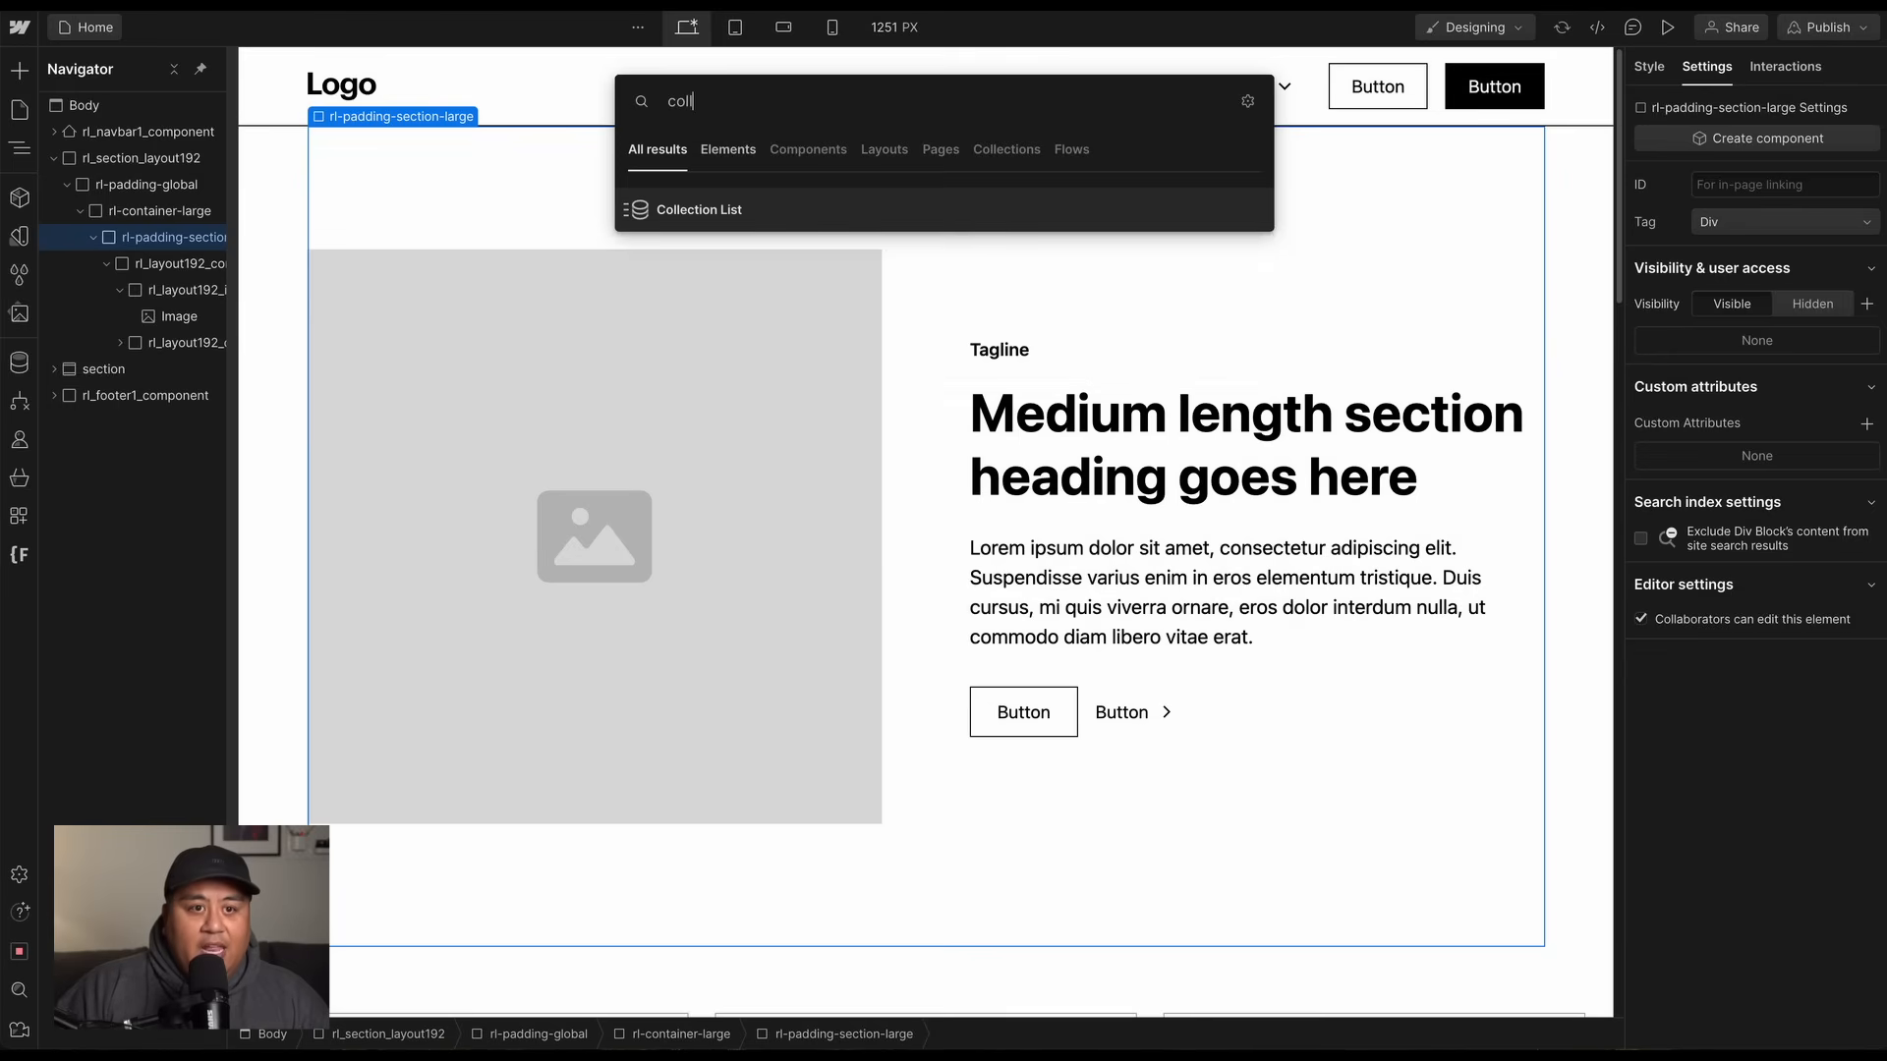
pyautogui.press('Return')
pyautogui.moveTo(148, 371); pyautogui.dragTo(131, 273)
pyautogui.click(116, 265)
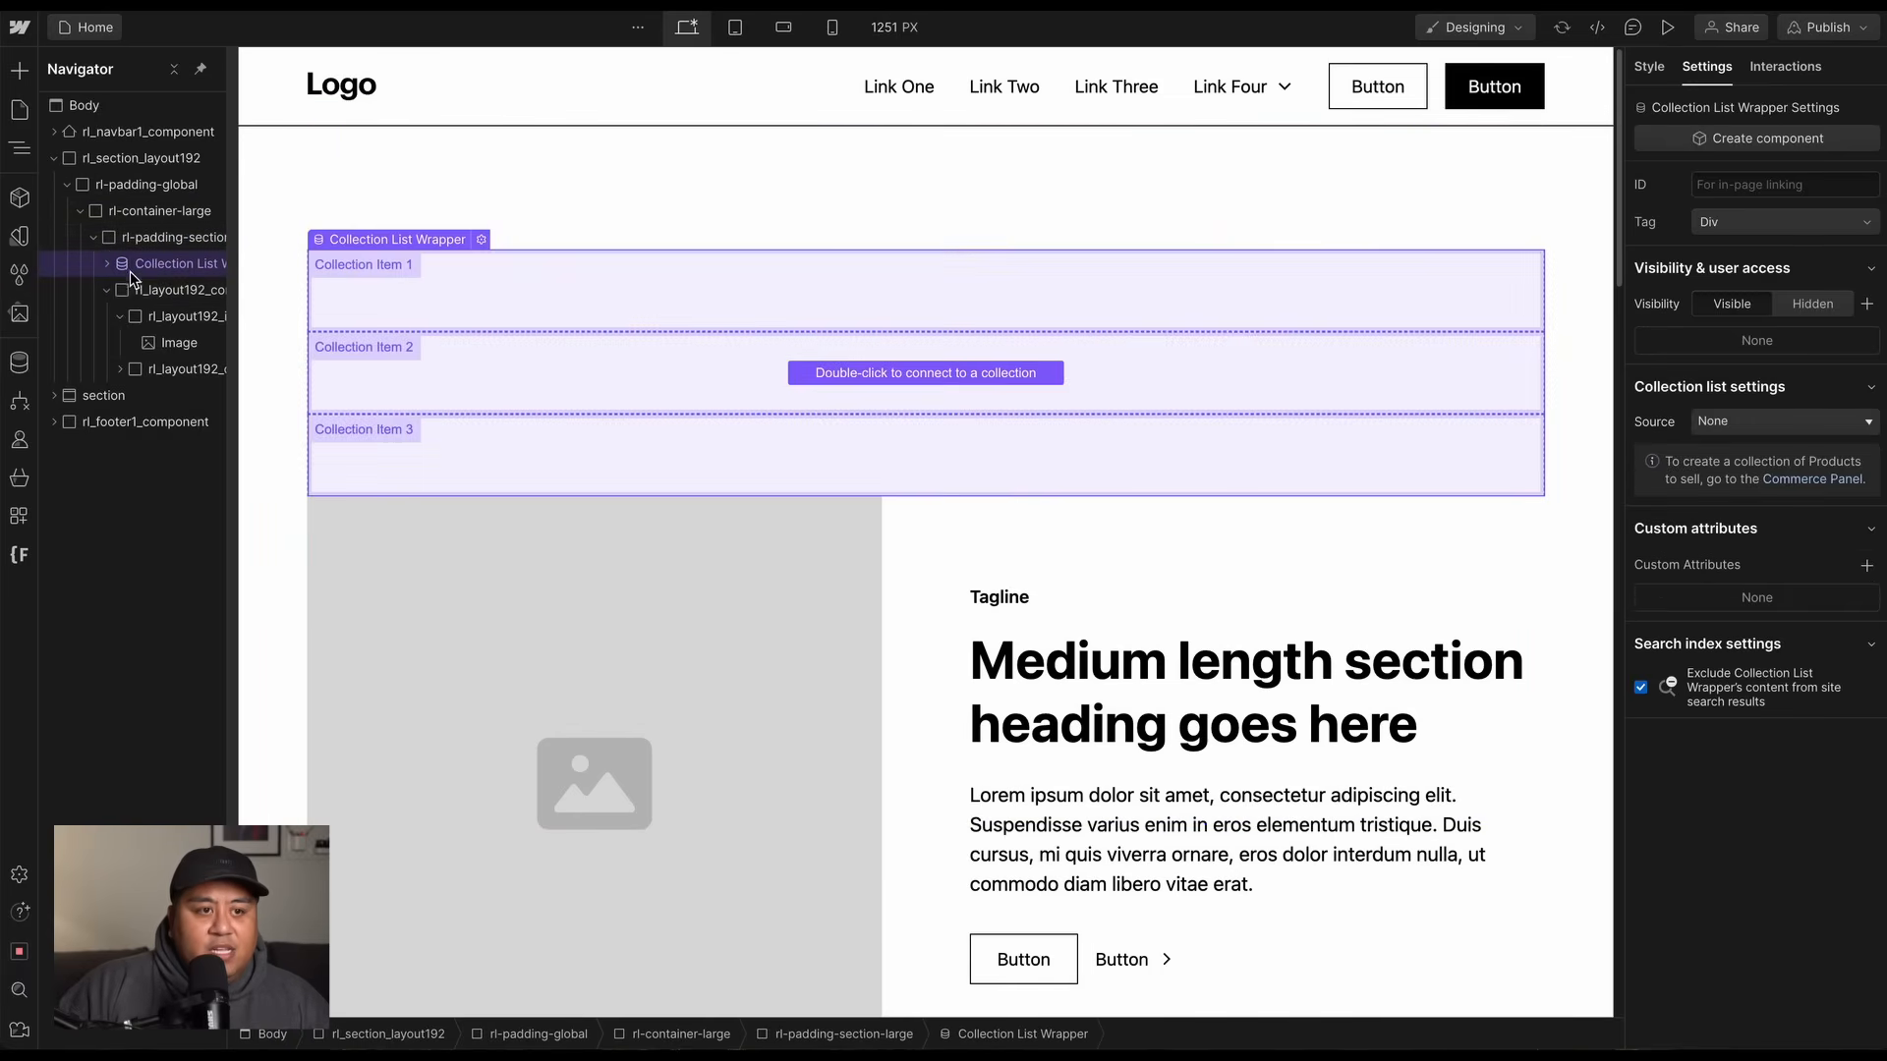
# Collapse the rl_layout192_component block and set the source of the new Collection List above it to Blogs.
pyautogui.click(175, 295)
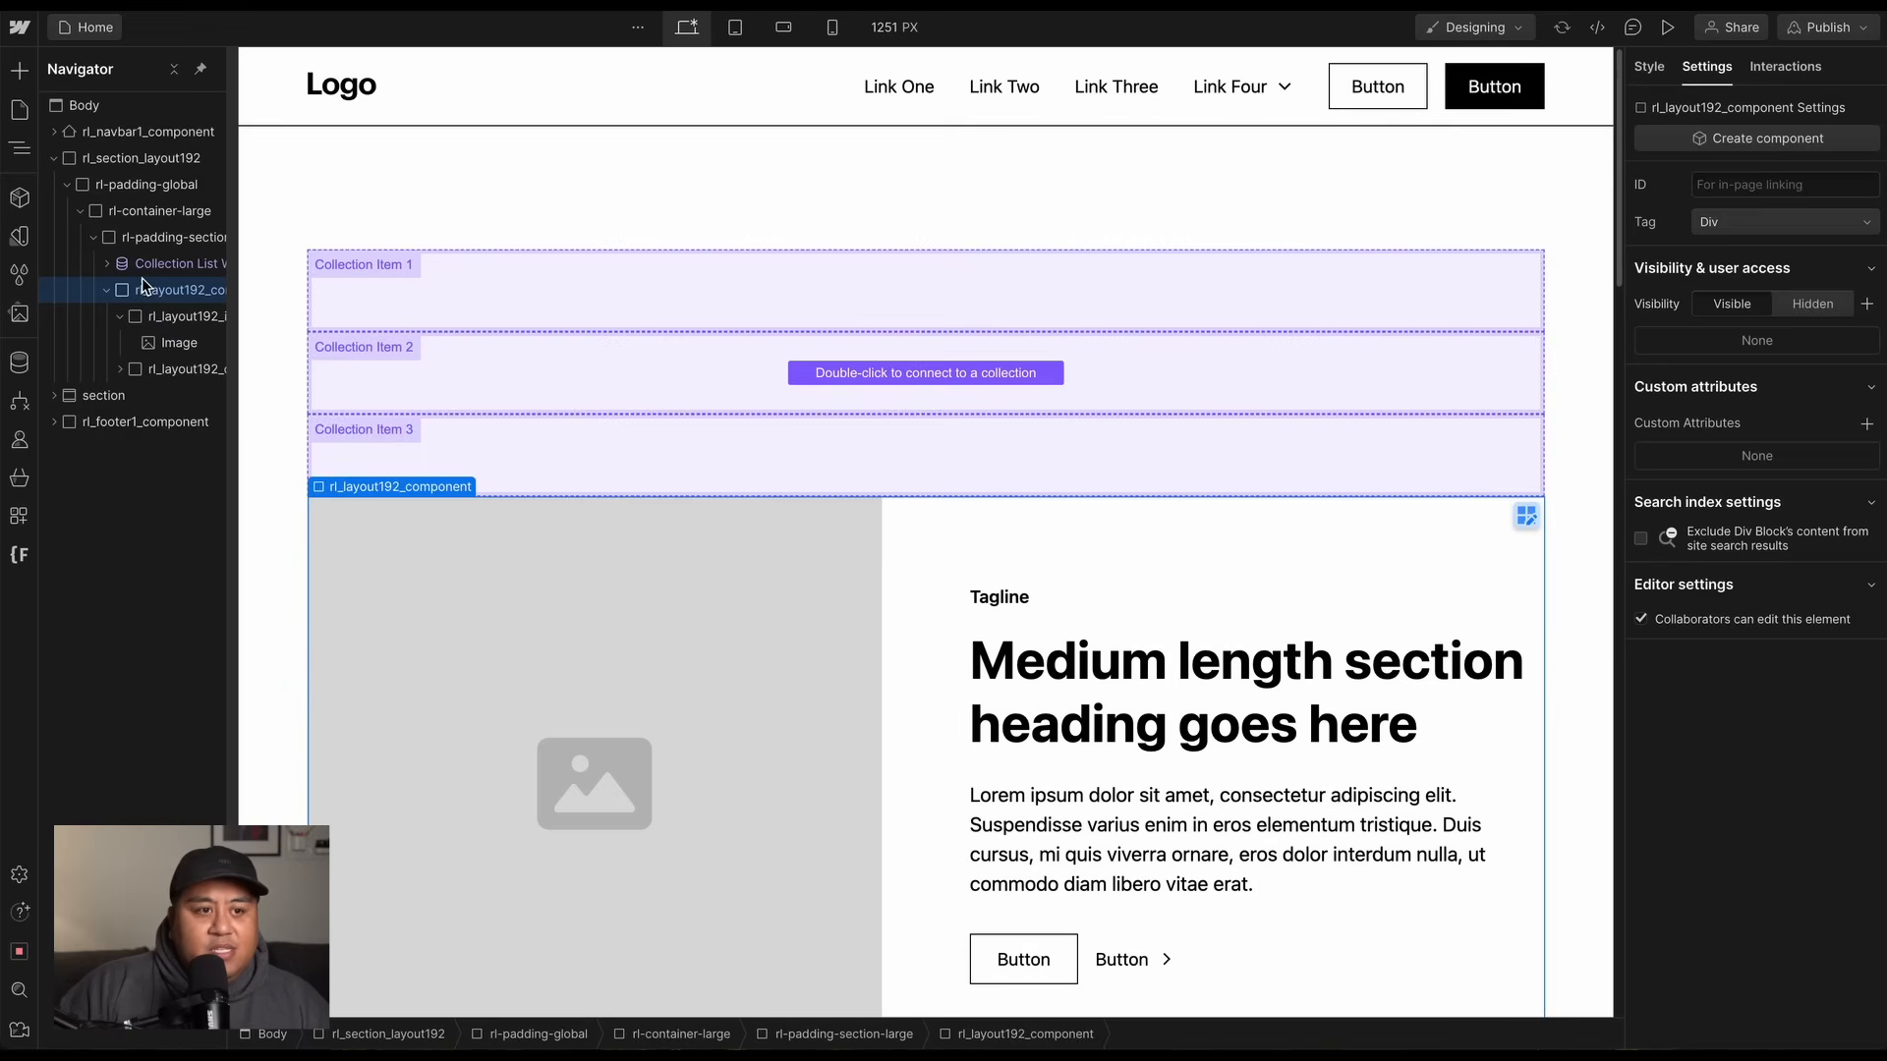
pyautogui.moveTo(158, 265)
pyautogui.mouseDown()
pyautogui.moveTo(156, 300)
pyautogui.moveTo(155, 265)
pyautogui.mouseUp()
pyautogui.click(154, 312)
pyautogui.click(142, 285)
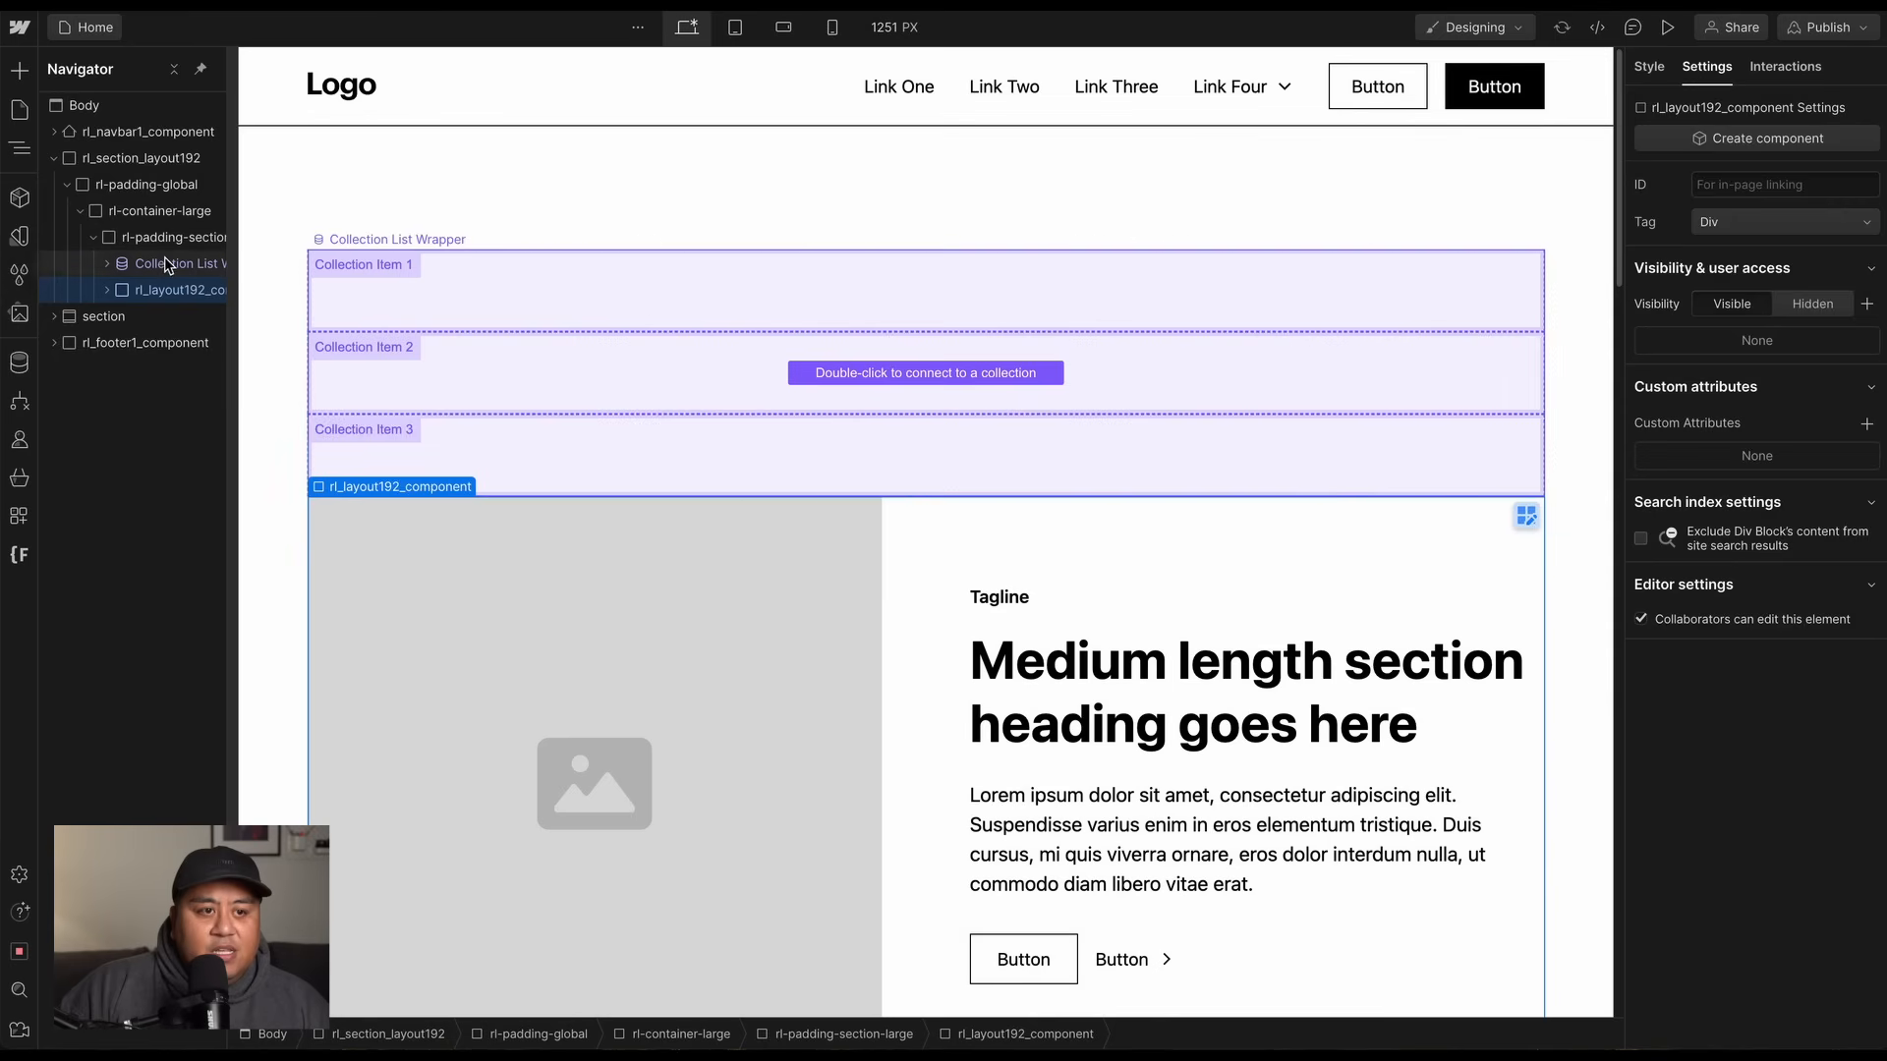
pyautogui.click(165, 266)
pyautogui.doubleClick(833, 374)
pyautogui.click(491, 560)
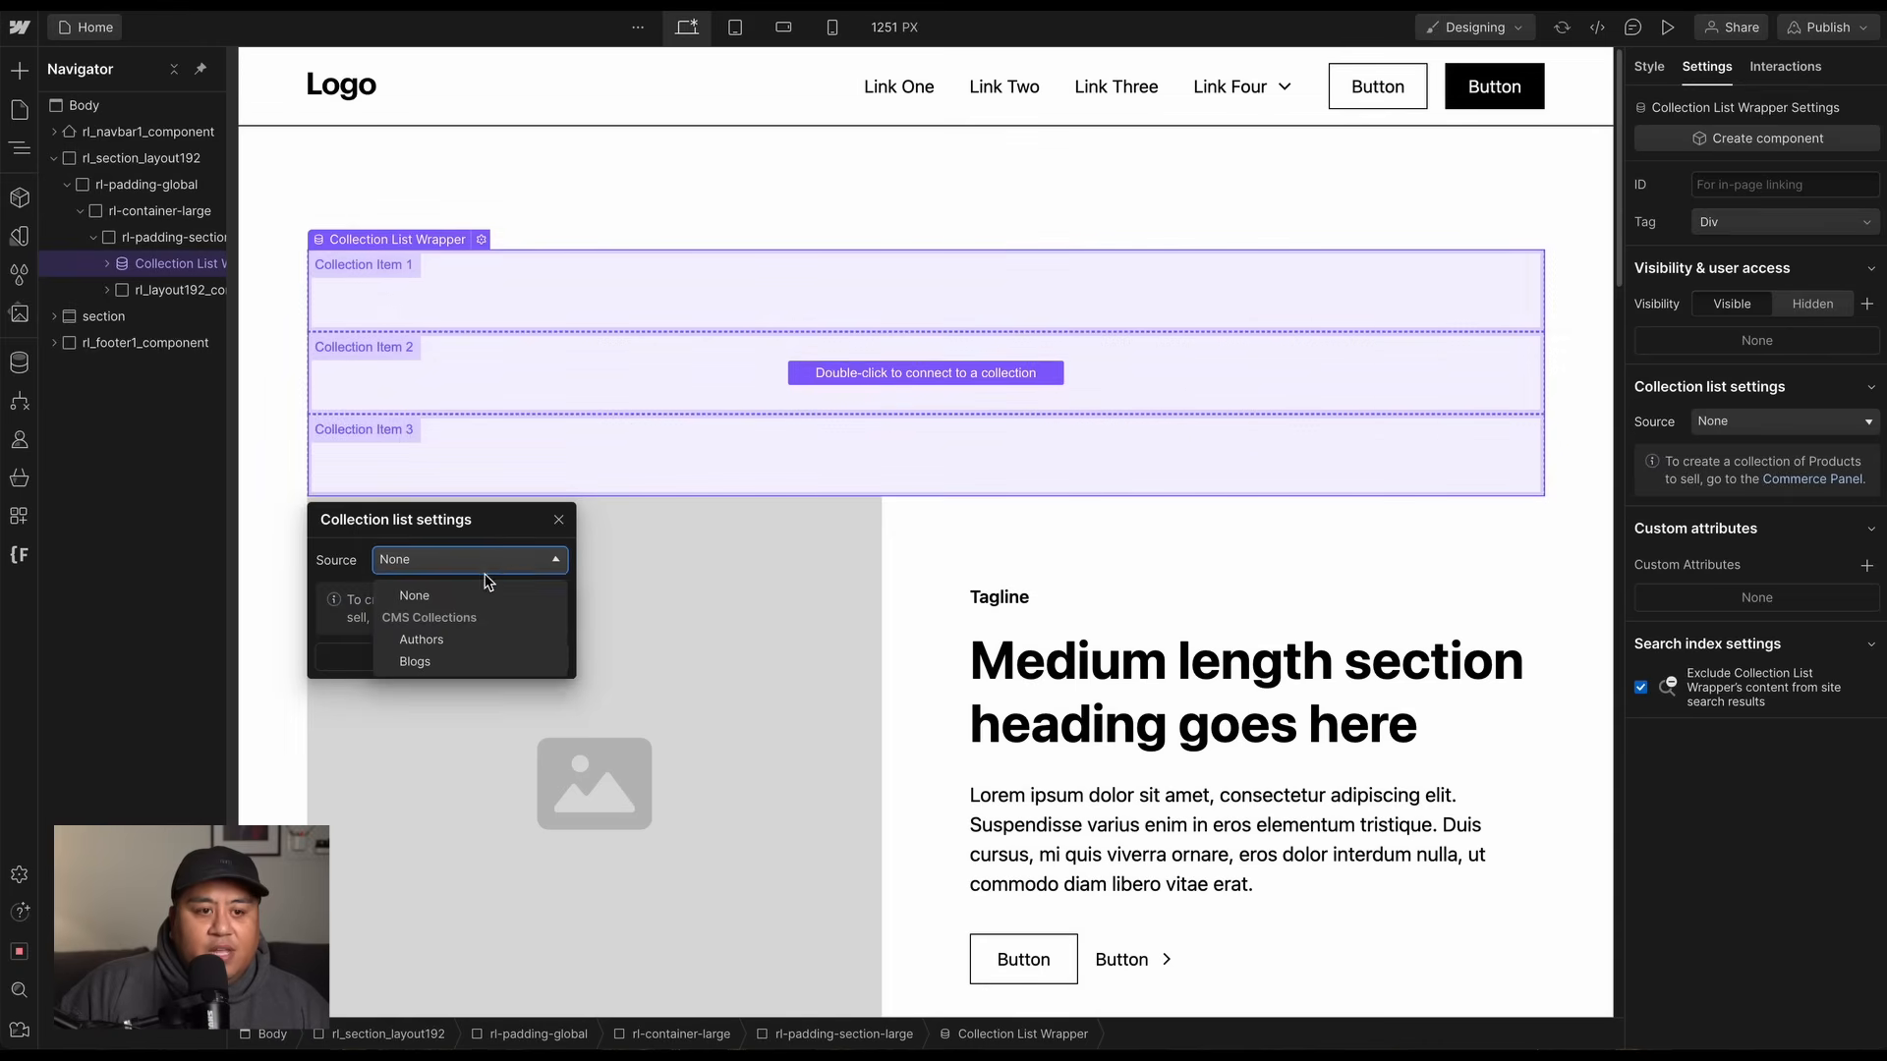
pyautogui.click(414, 661)
# Nest the rl_layout192_component block inside the Collection Item of the new Blogs list.
pyautogui.click(139, 286)
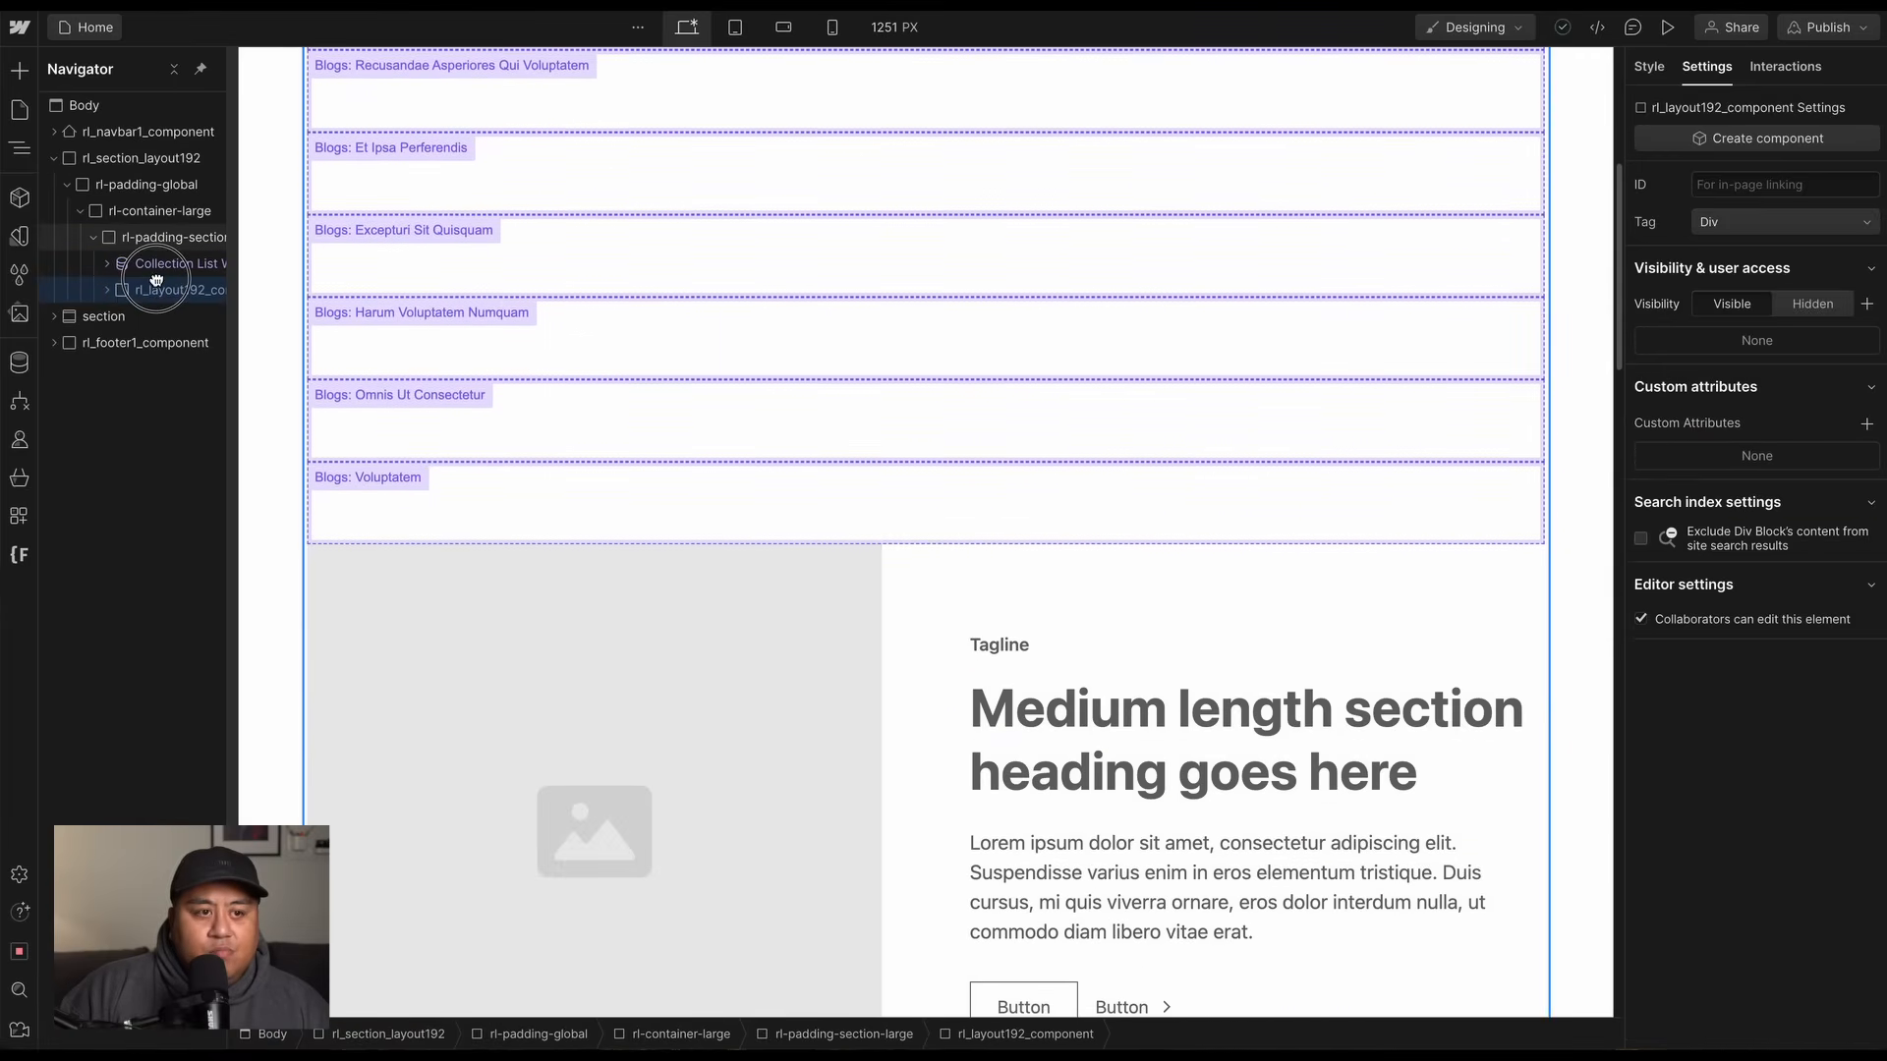
pyautogui.moveTo(156, 280); pyautogui.dragTo(143, 281)
pyautogui.click(107, 264)
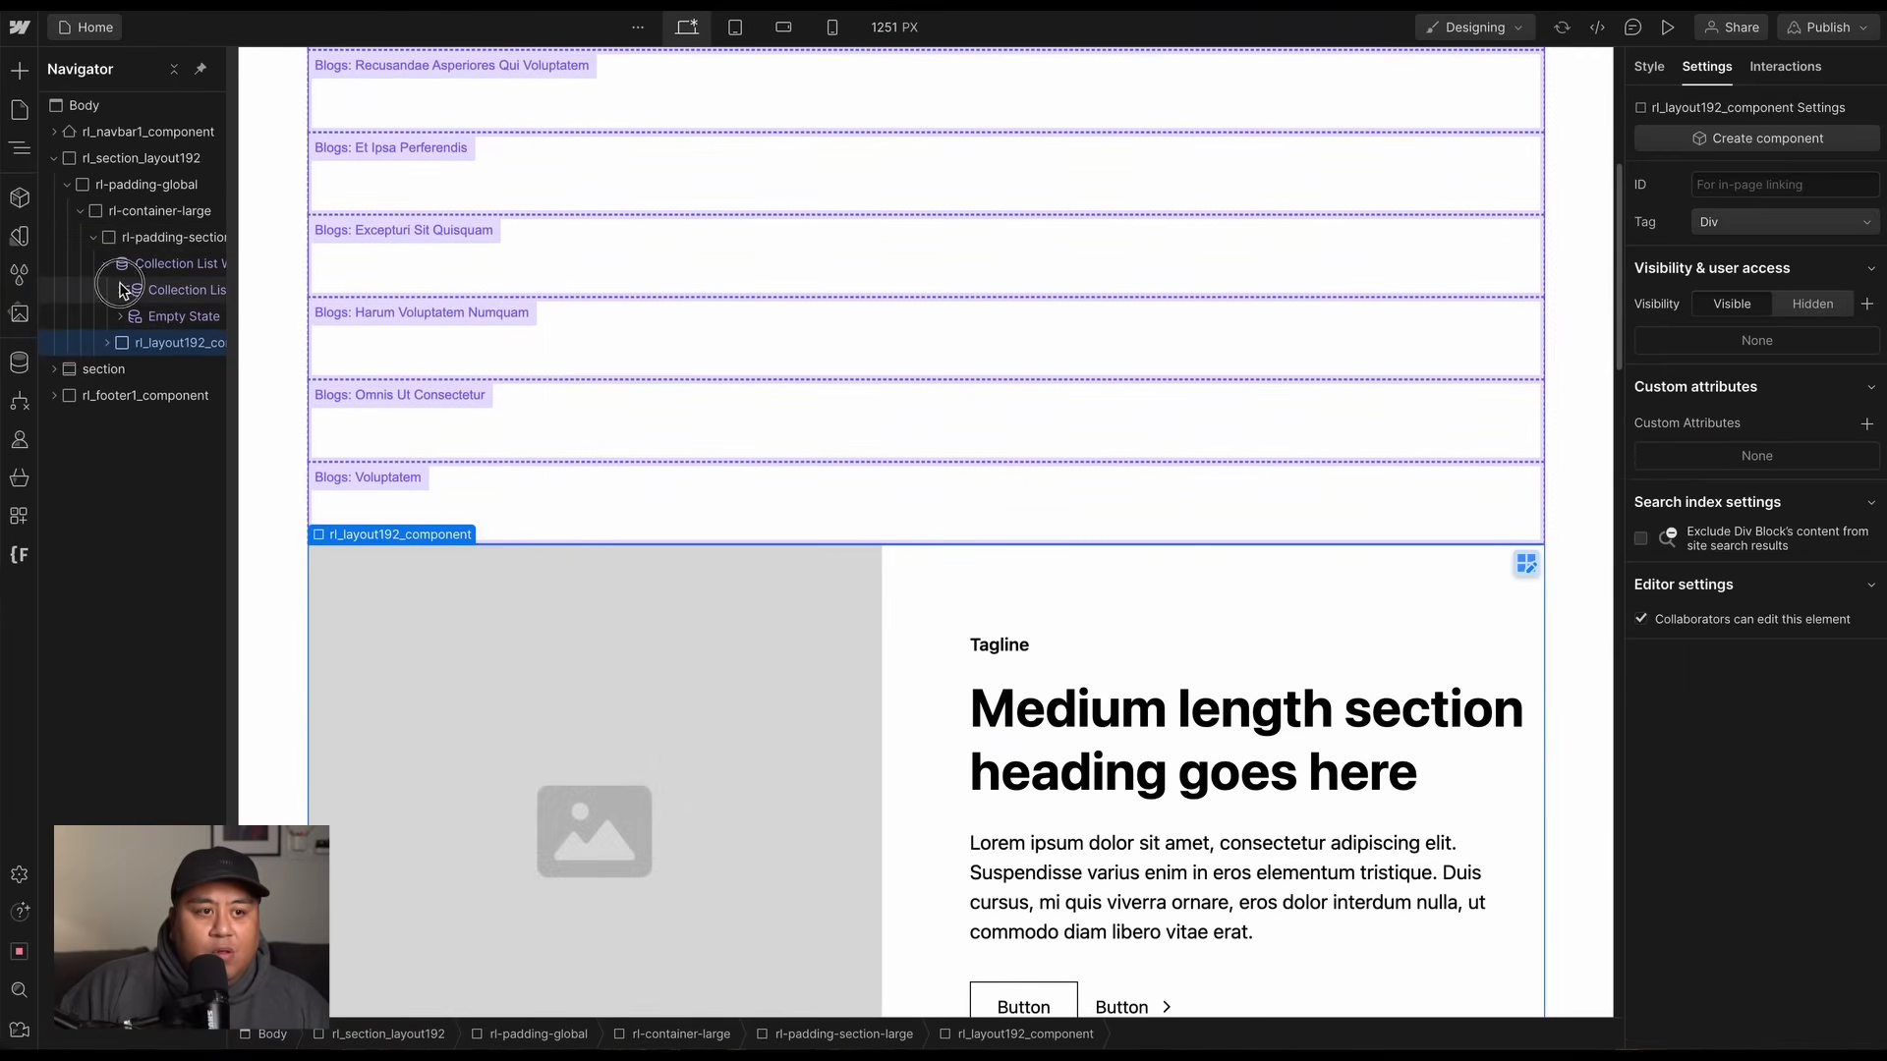
pyautogui.click(120, 290)
pyautogui.moveTo(135, 370); pyautogui.dragTo(203, 337)
pyautogui.scroll(-5, 573, 625)
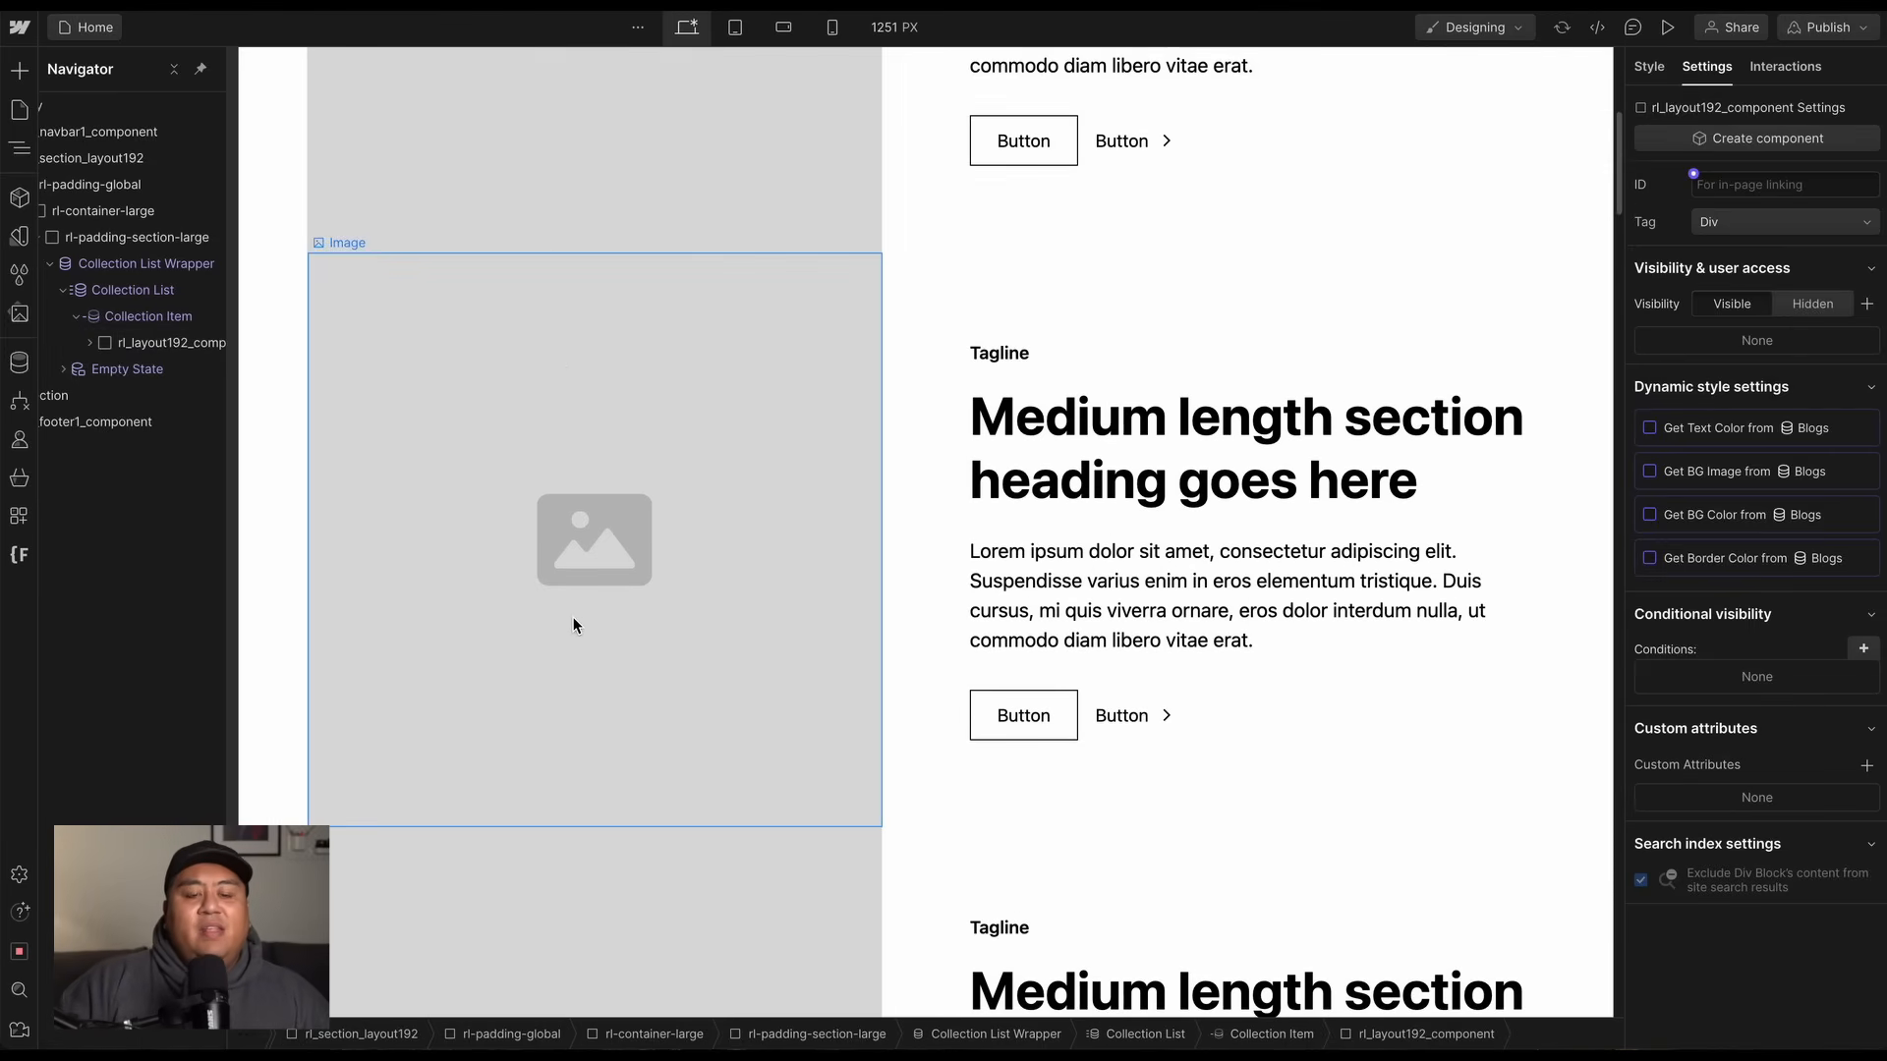
pyautogui.scroll(-3, 572, 656)
pyautogui.scroll(2, 562, 664)
pyautogui.scroll(1, 552, 729)
pyautogui.scroll(-1, 537, 739)
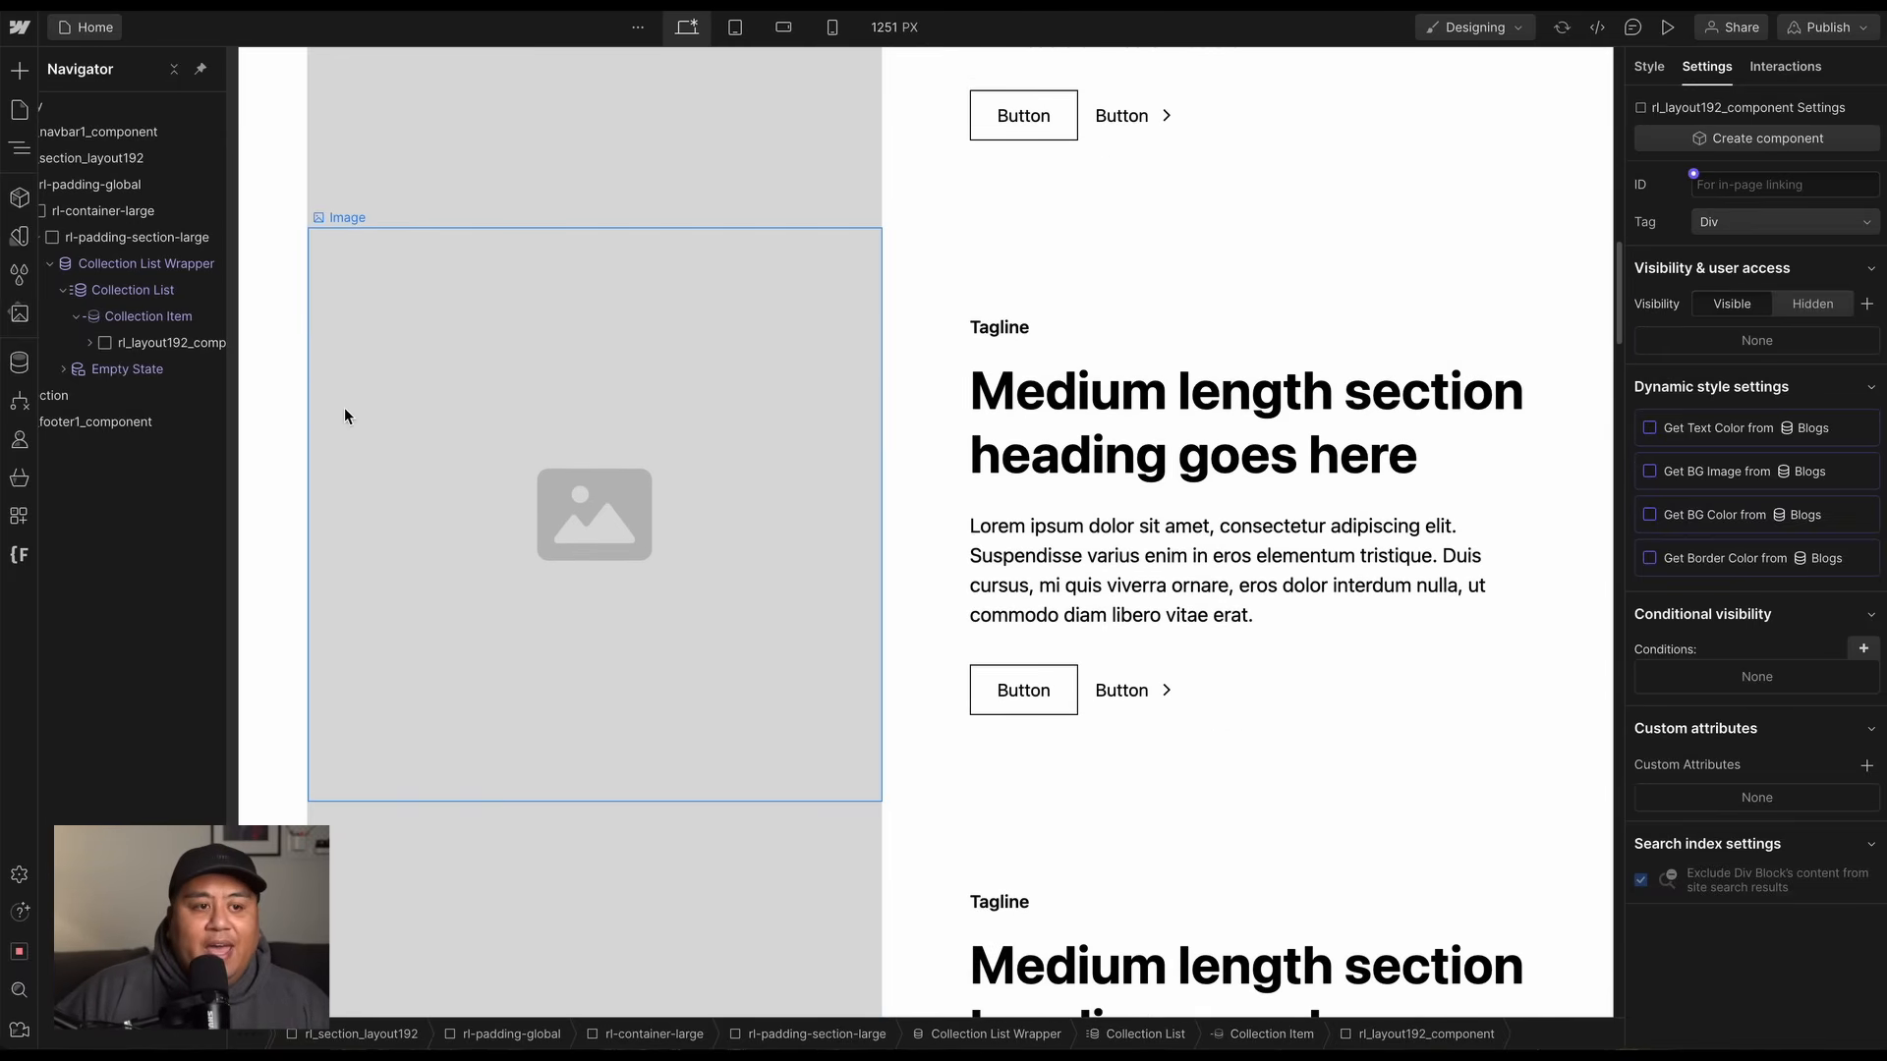
# Limit the new Collection List to show 1 item.
pyautogui.click(170, 303)
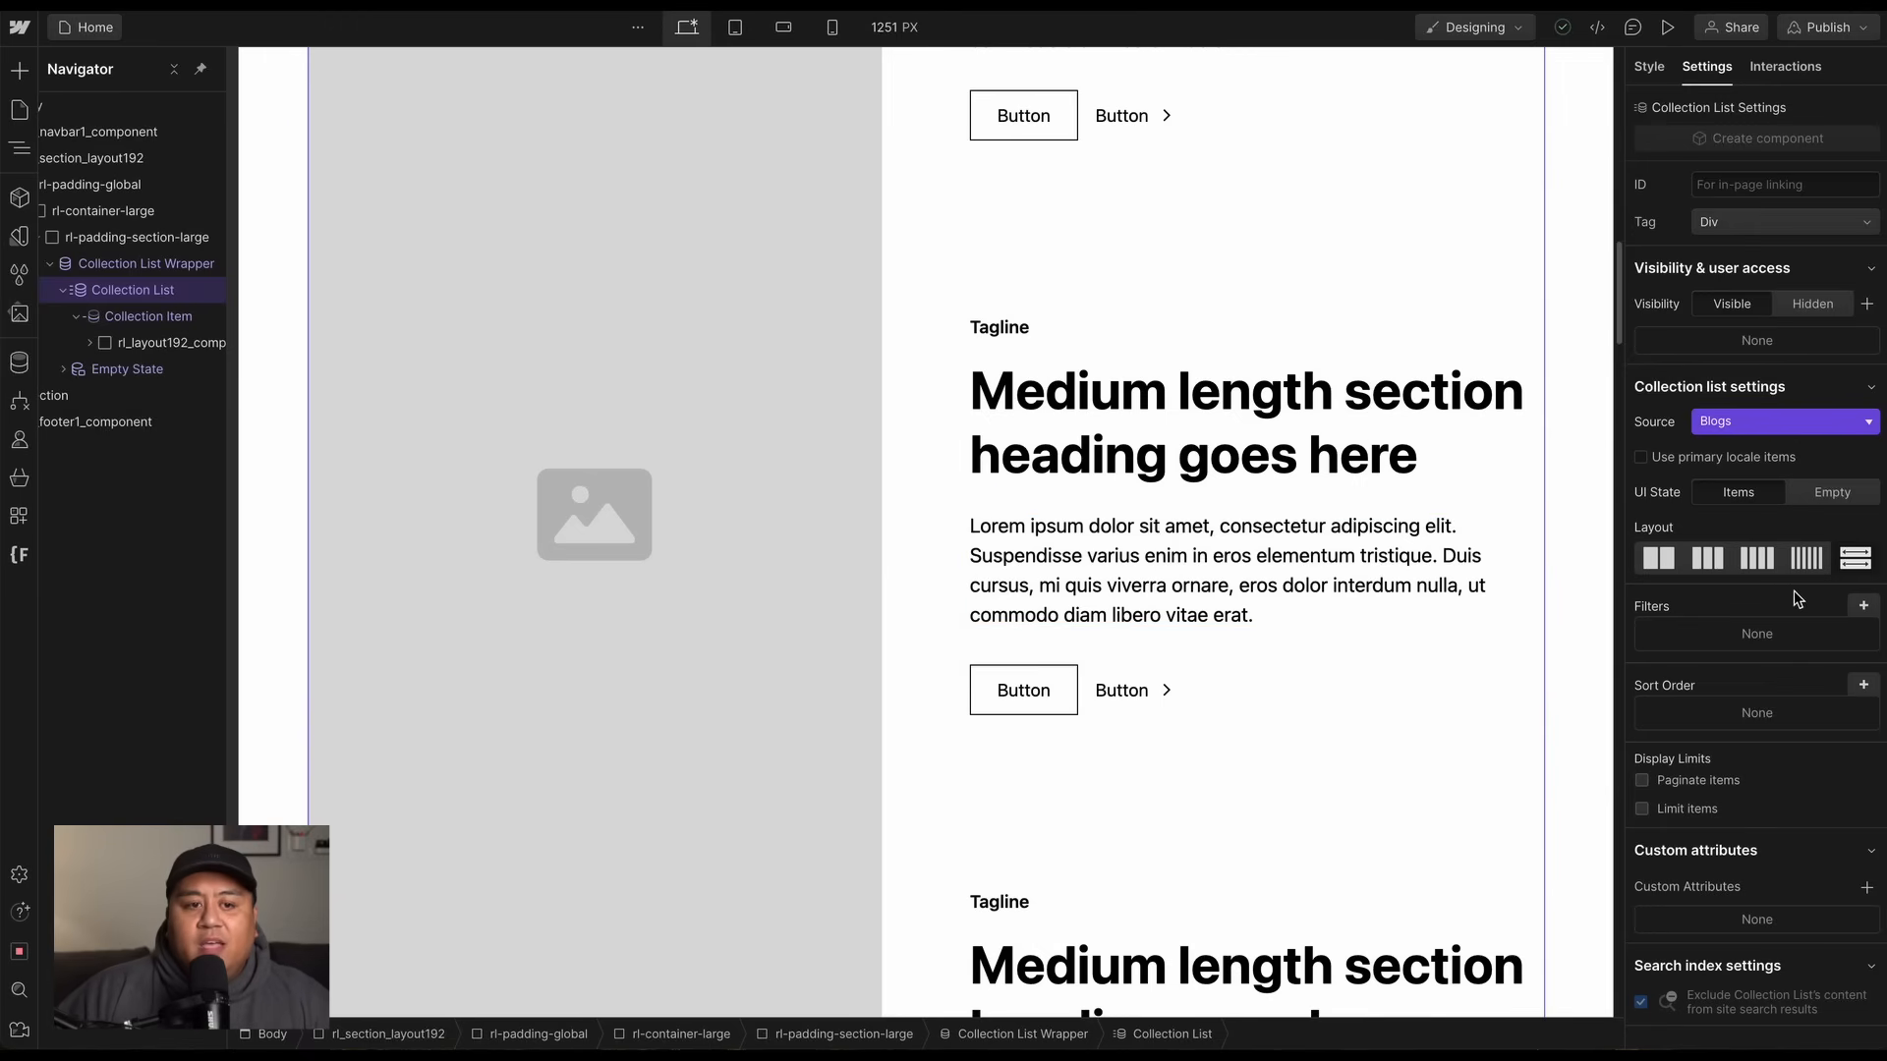
pyautogui.click(1864, 605)
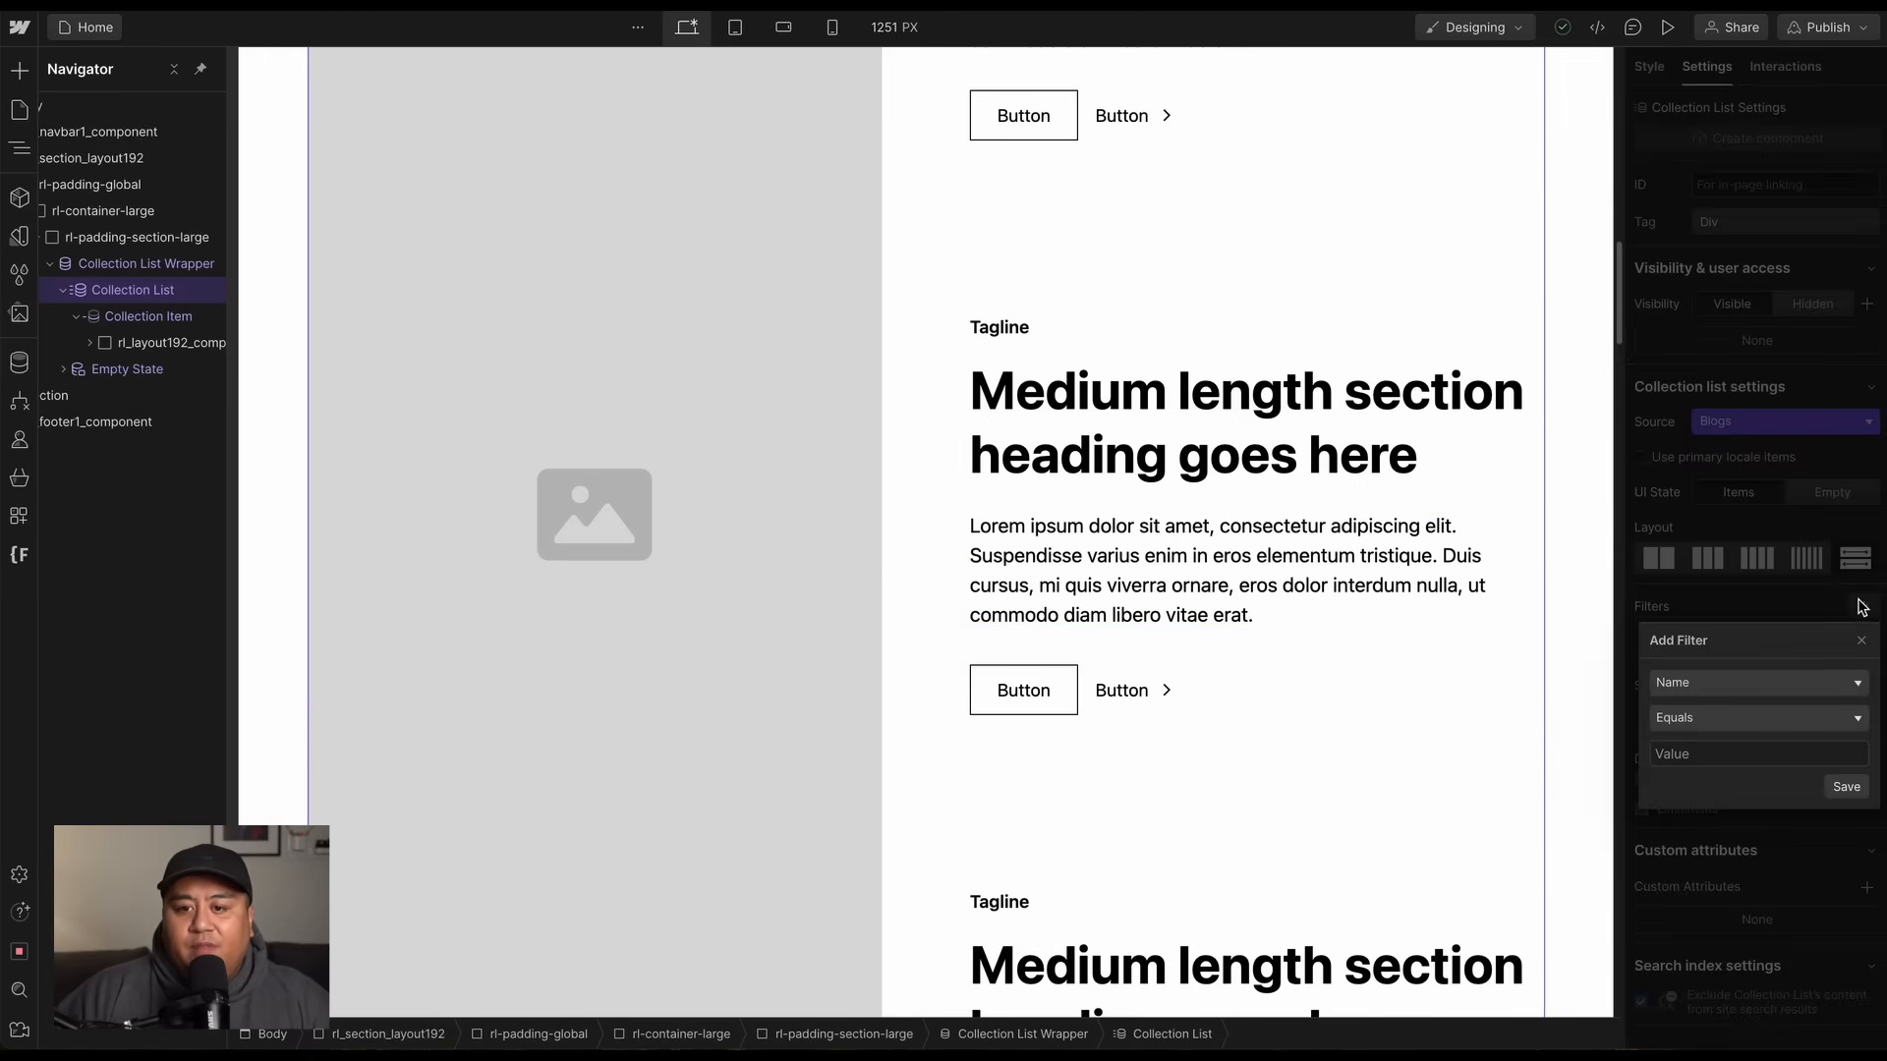
pyautogui.click(1735, 623)
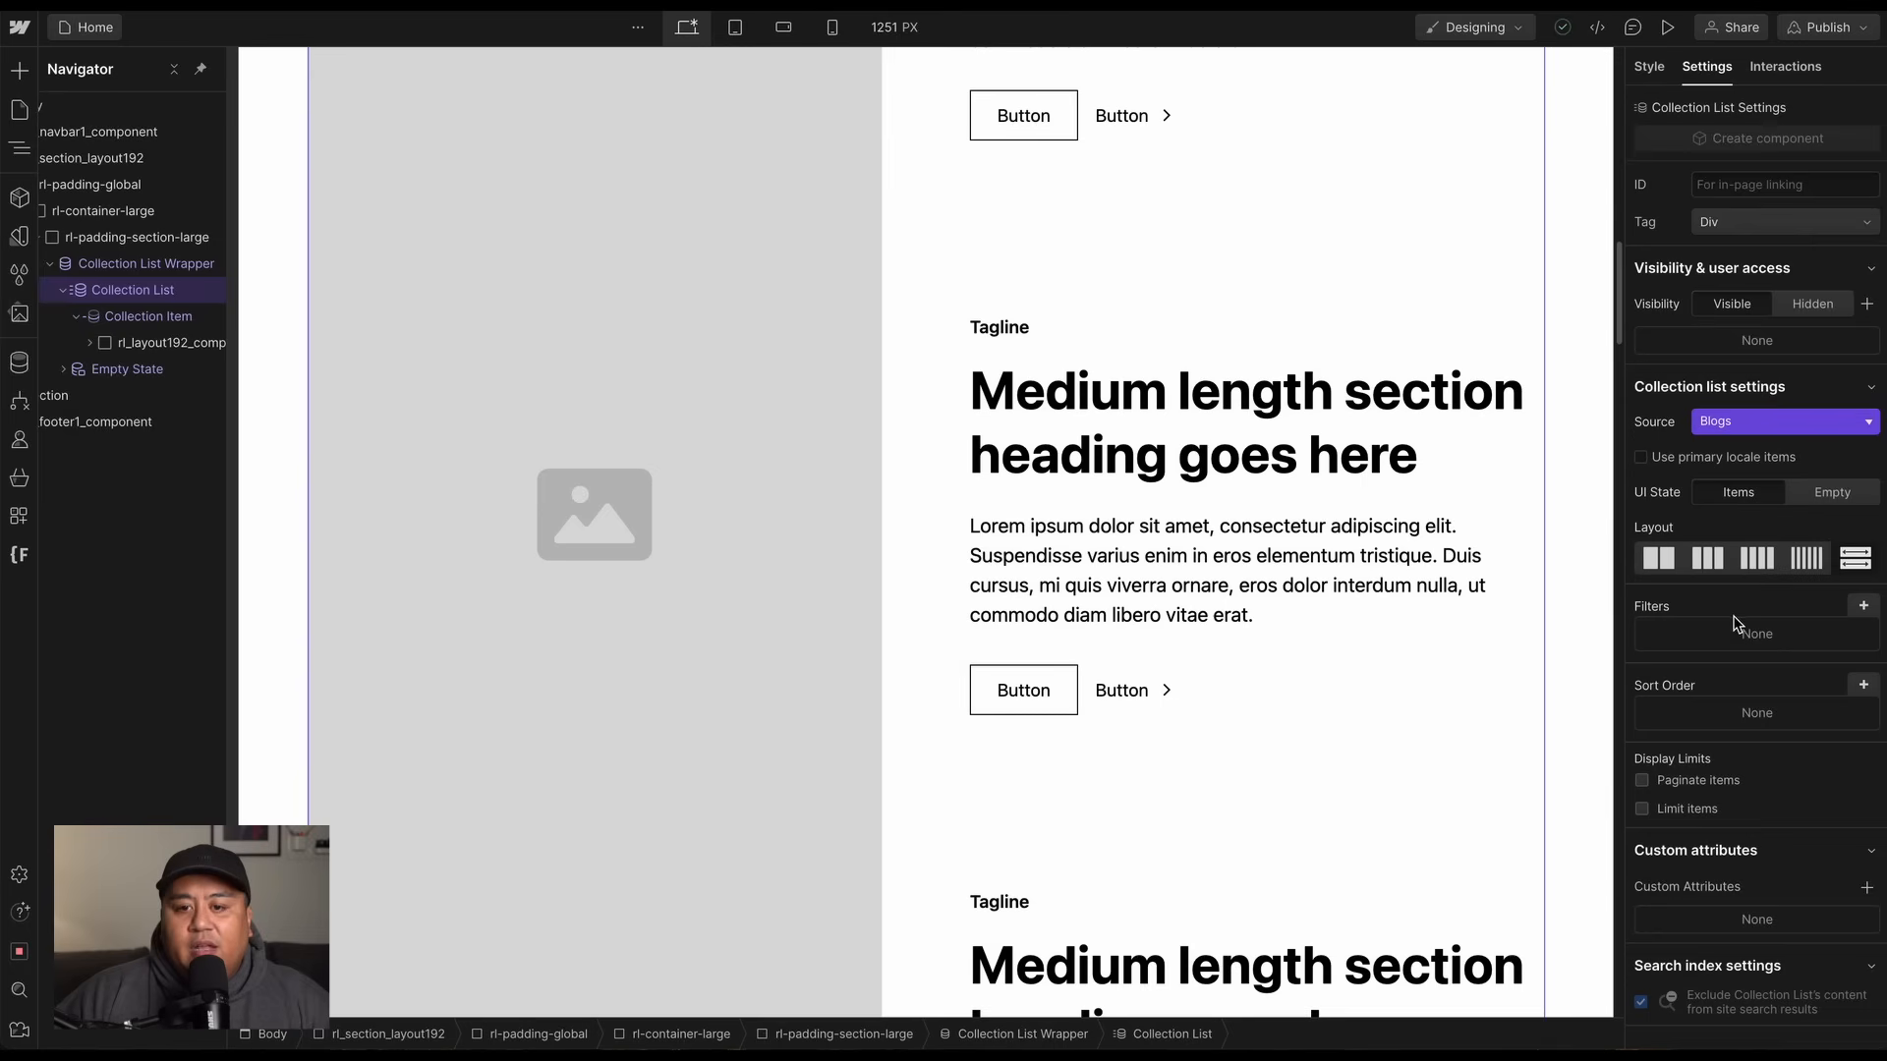
pyautogui.click(1673, 814)
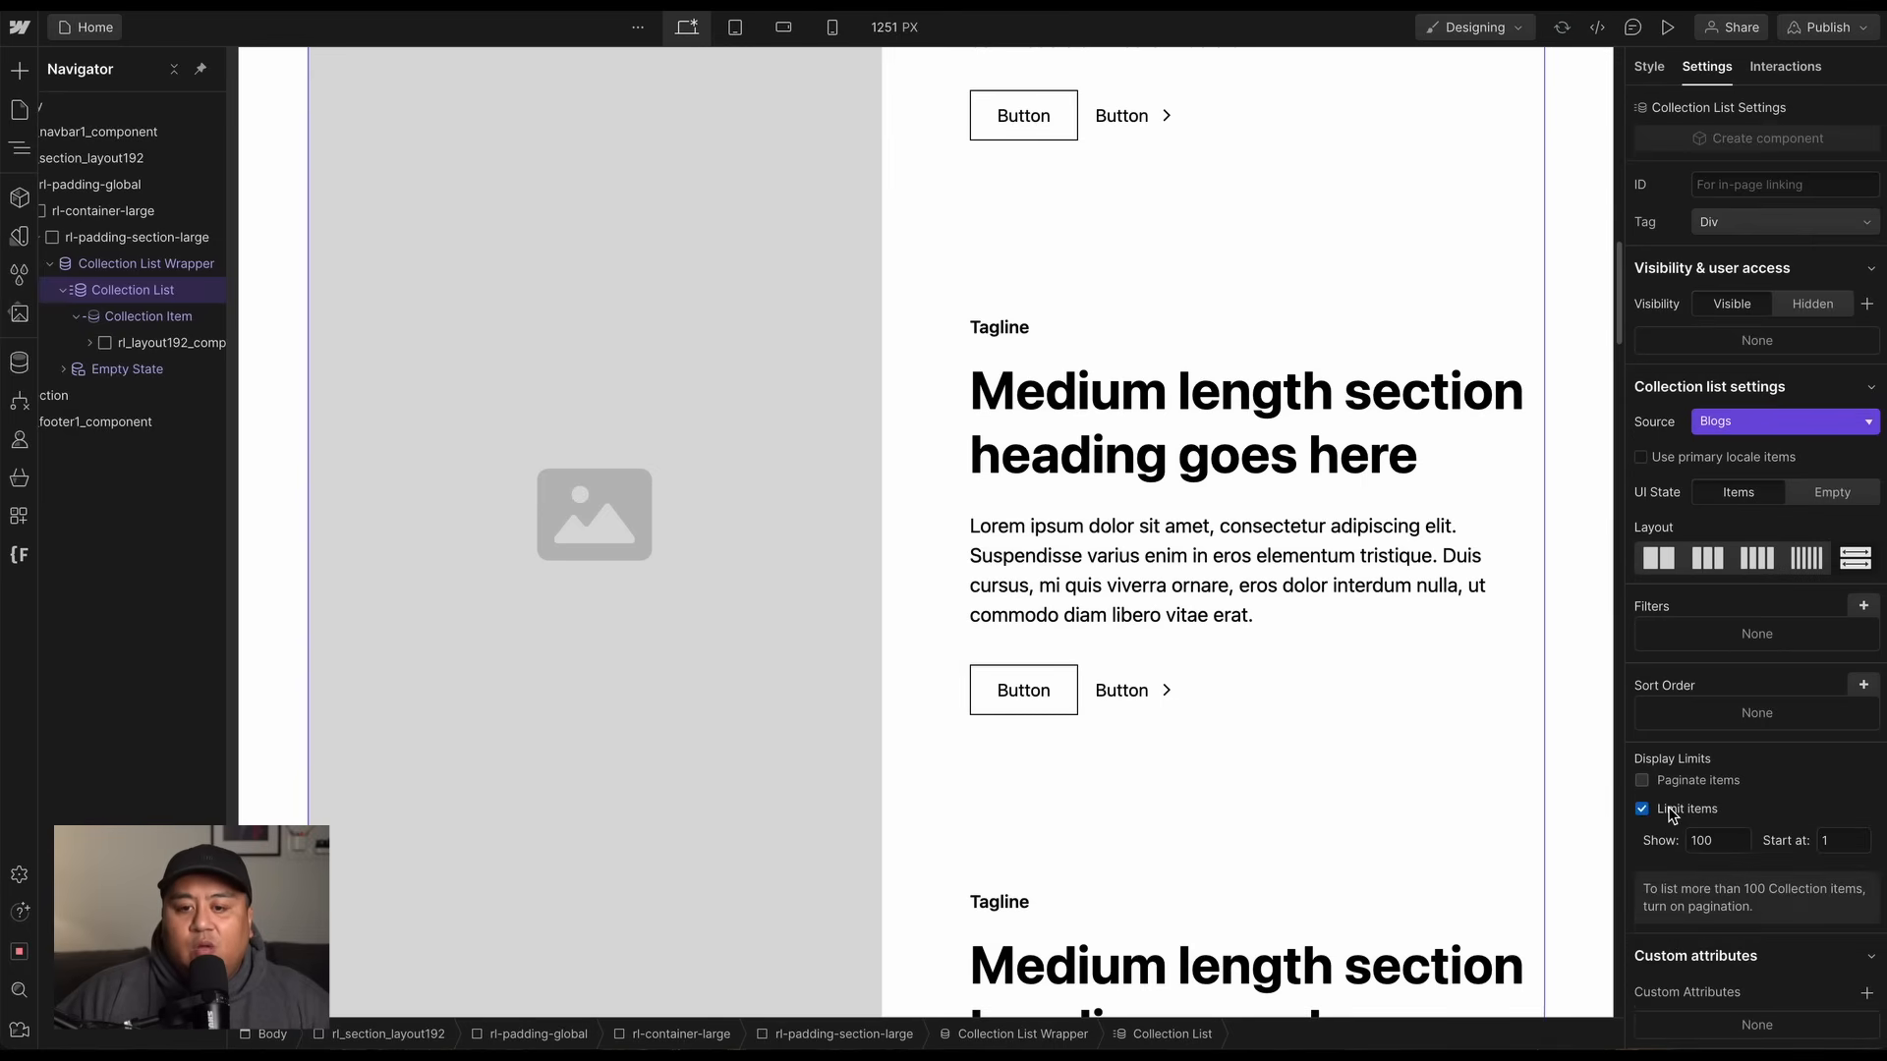
pyautogui.click(1718, 843)
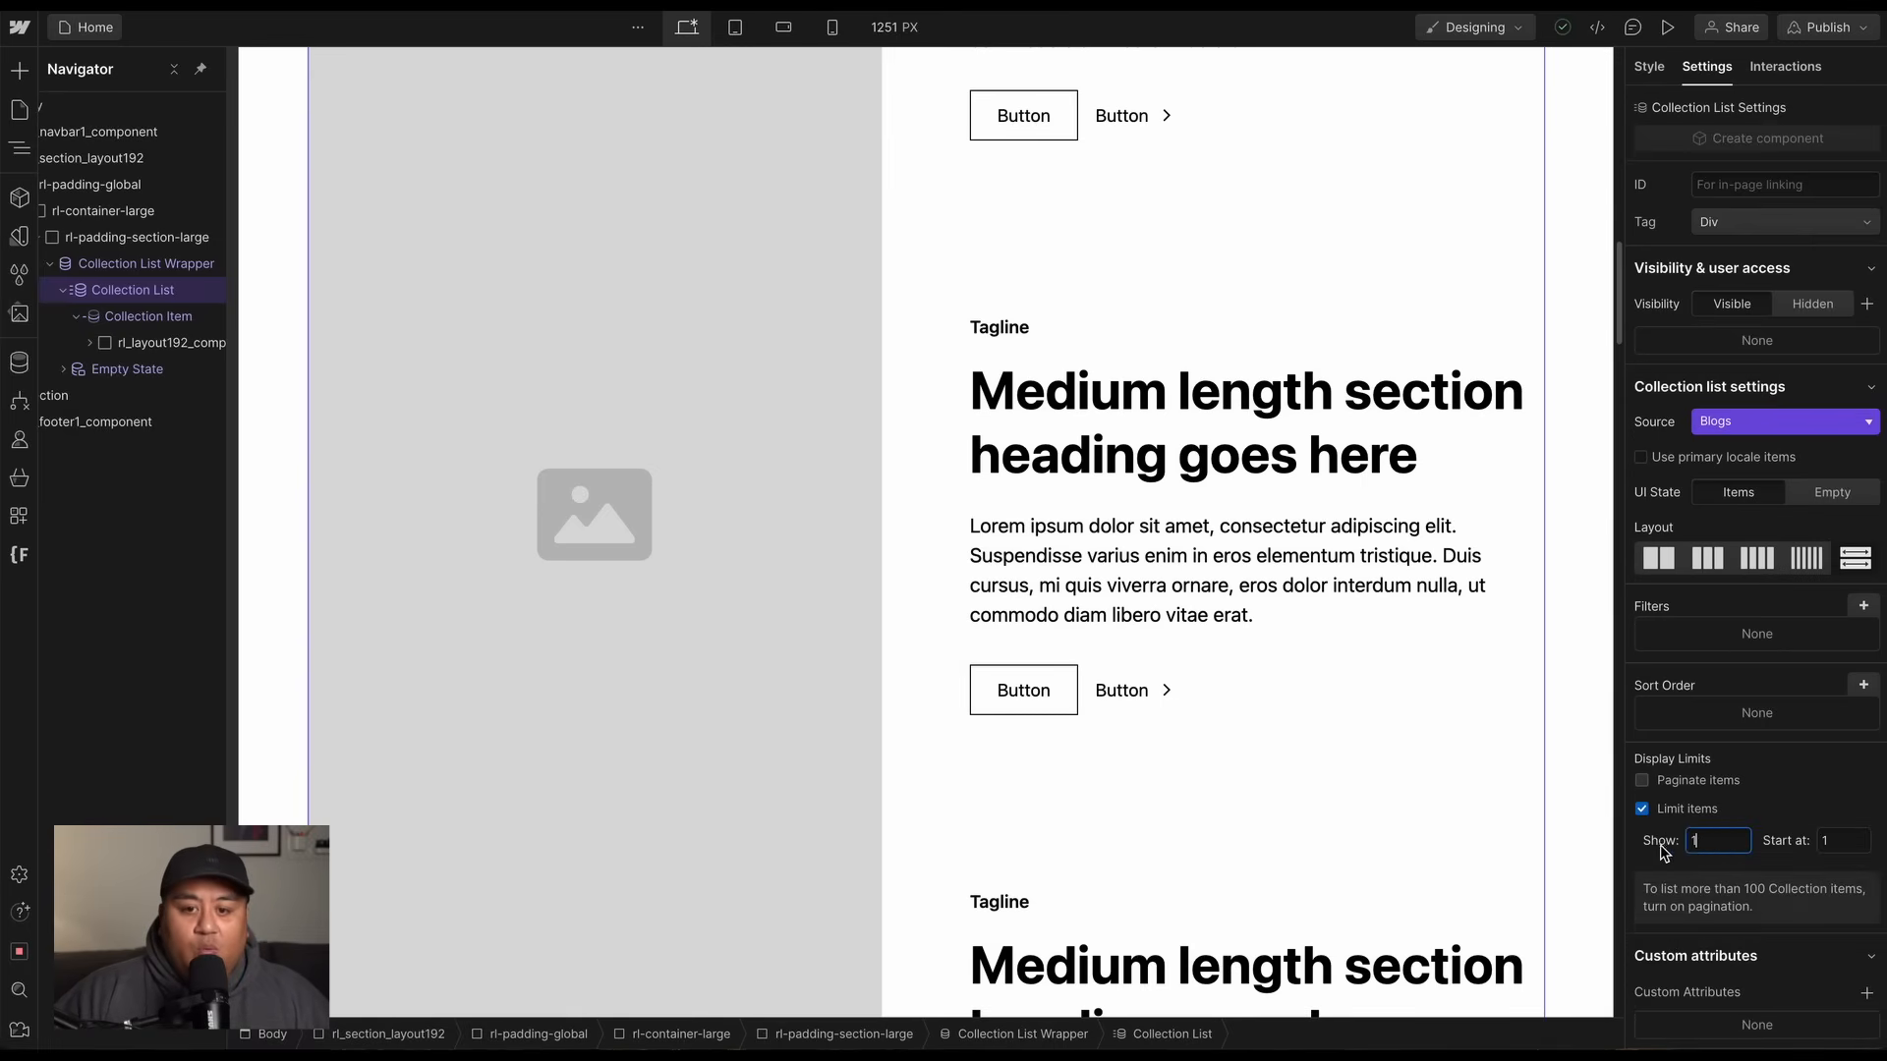
pyautogui.write('1')
pyautogui.press('Return')
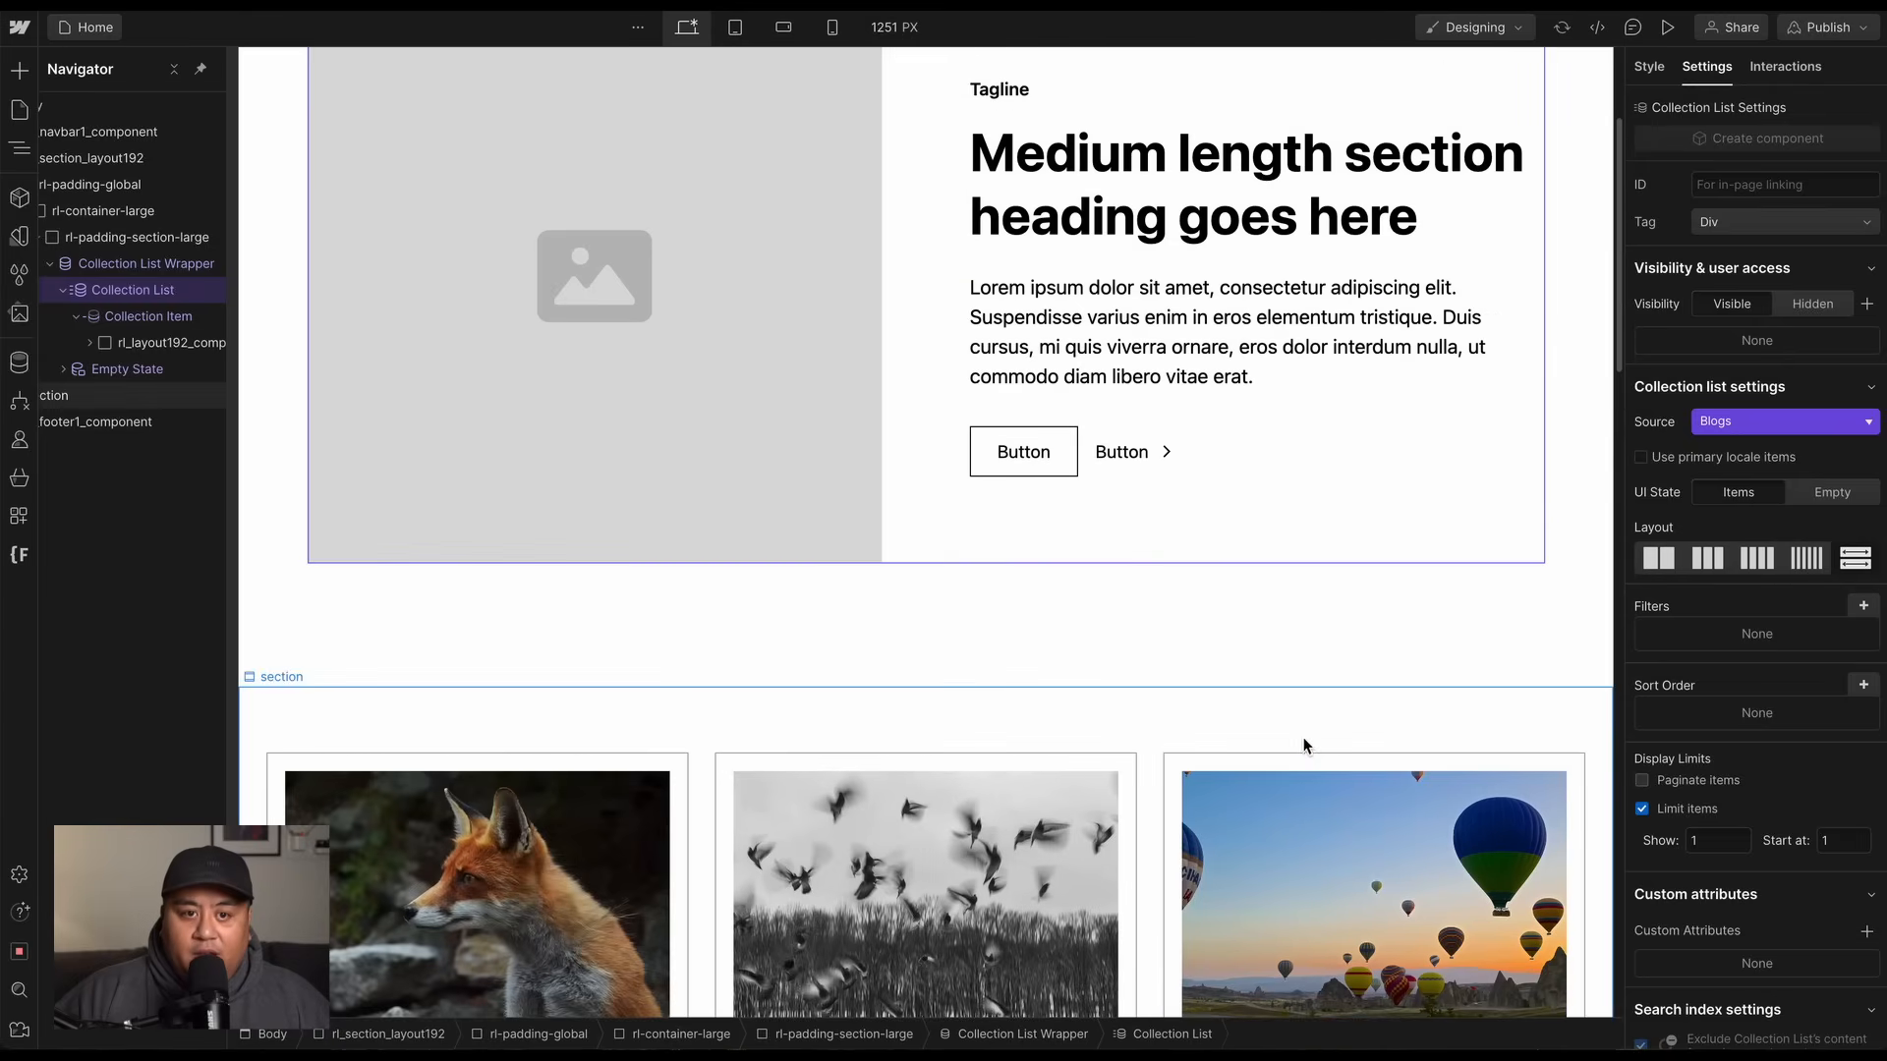
pyautogui.scroll(3, 1303, 739)
# Sort the one-item Collection List by Published On from newest to oldest.
pyautogui.click(1862, 686)
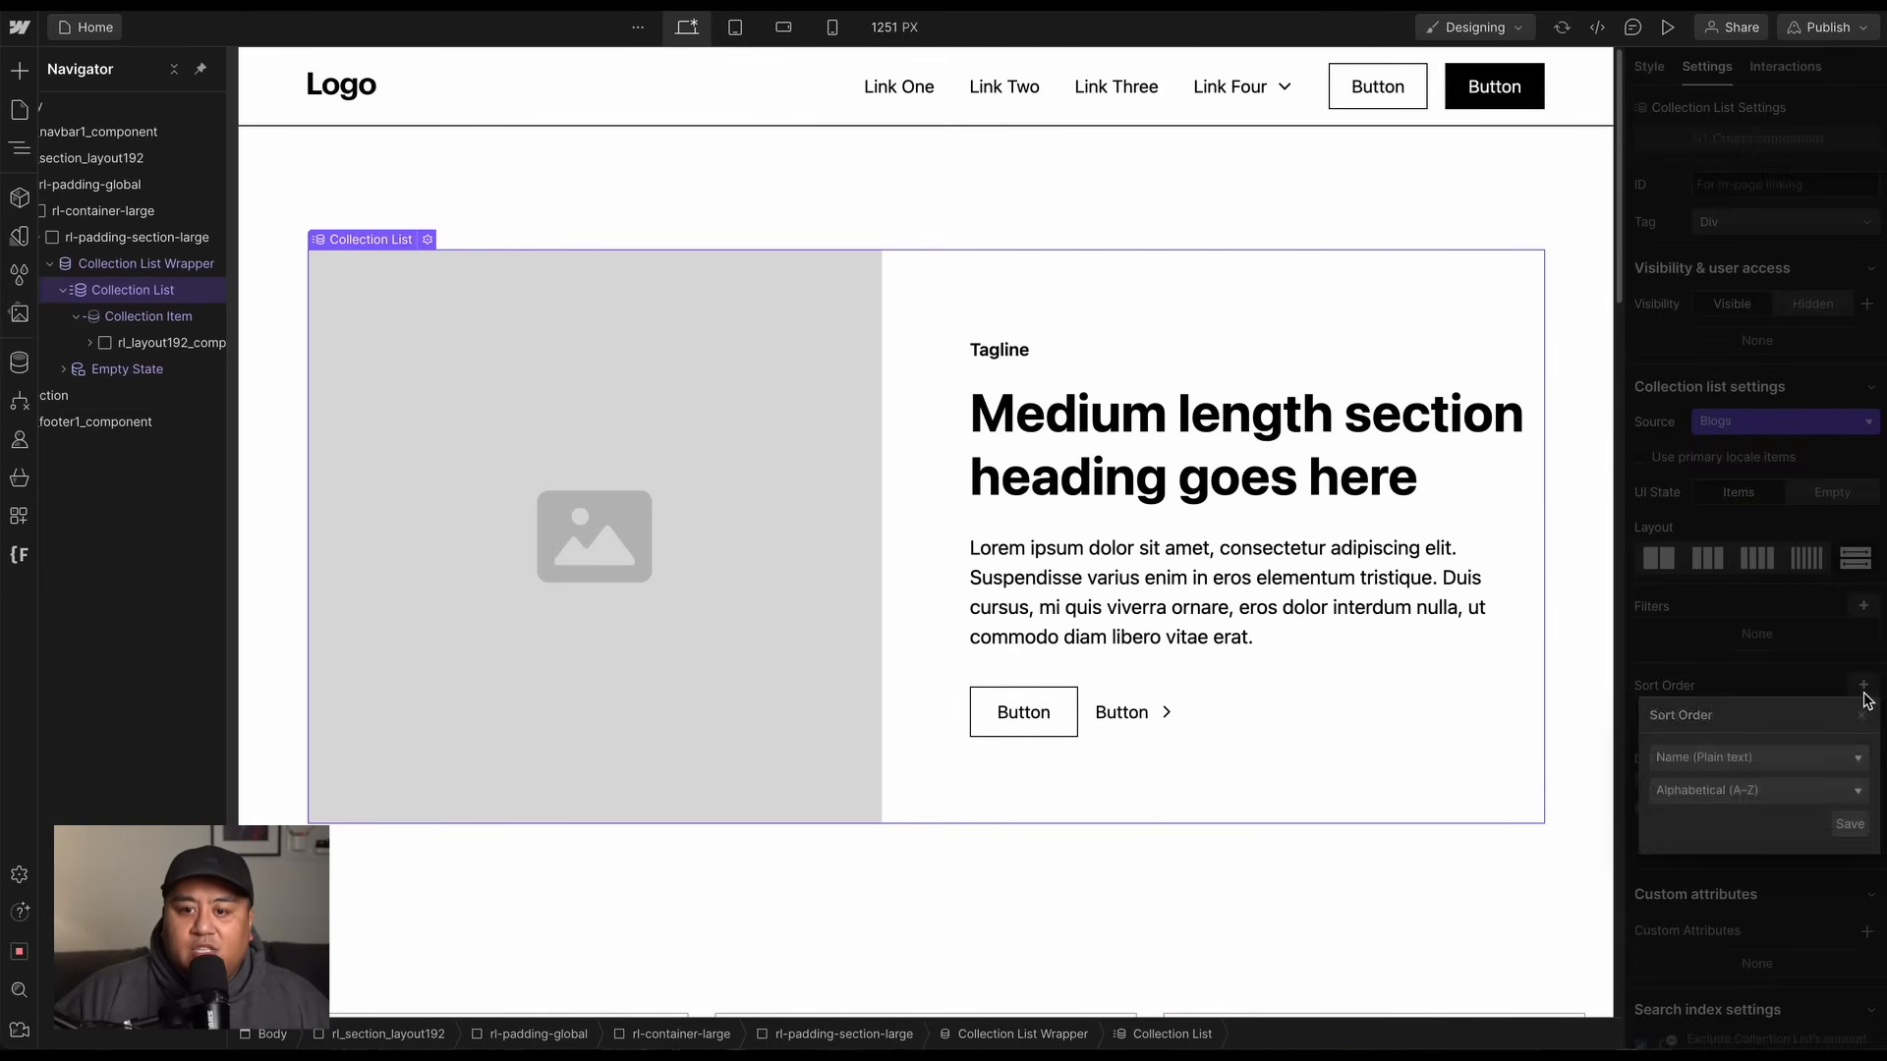
pyautogui.click(1779, 762)
pyautogui.click(1732, 877)
pyautogui.click(1737, 796)
pyautogui.click(1738, 847)
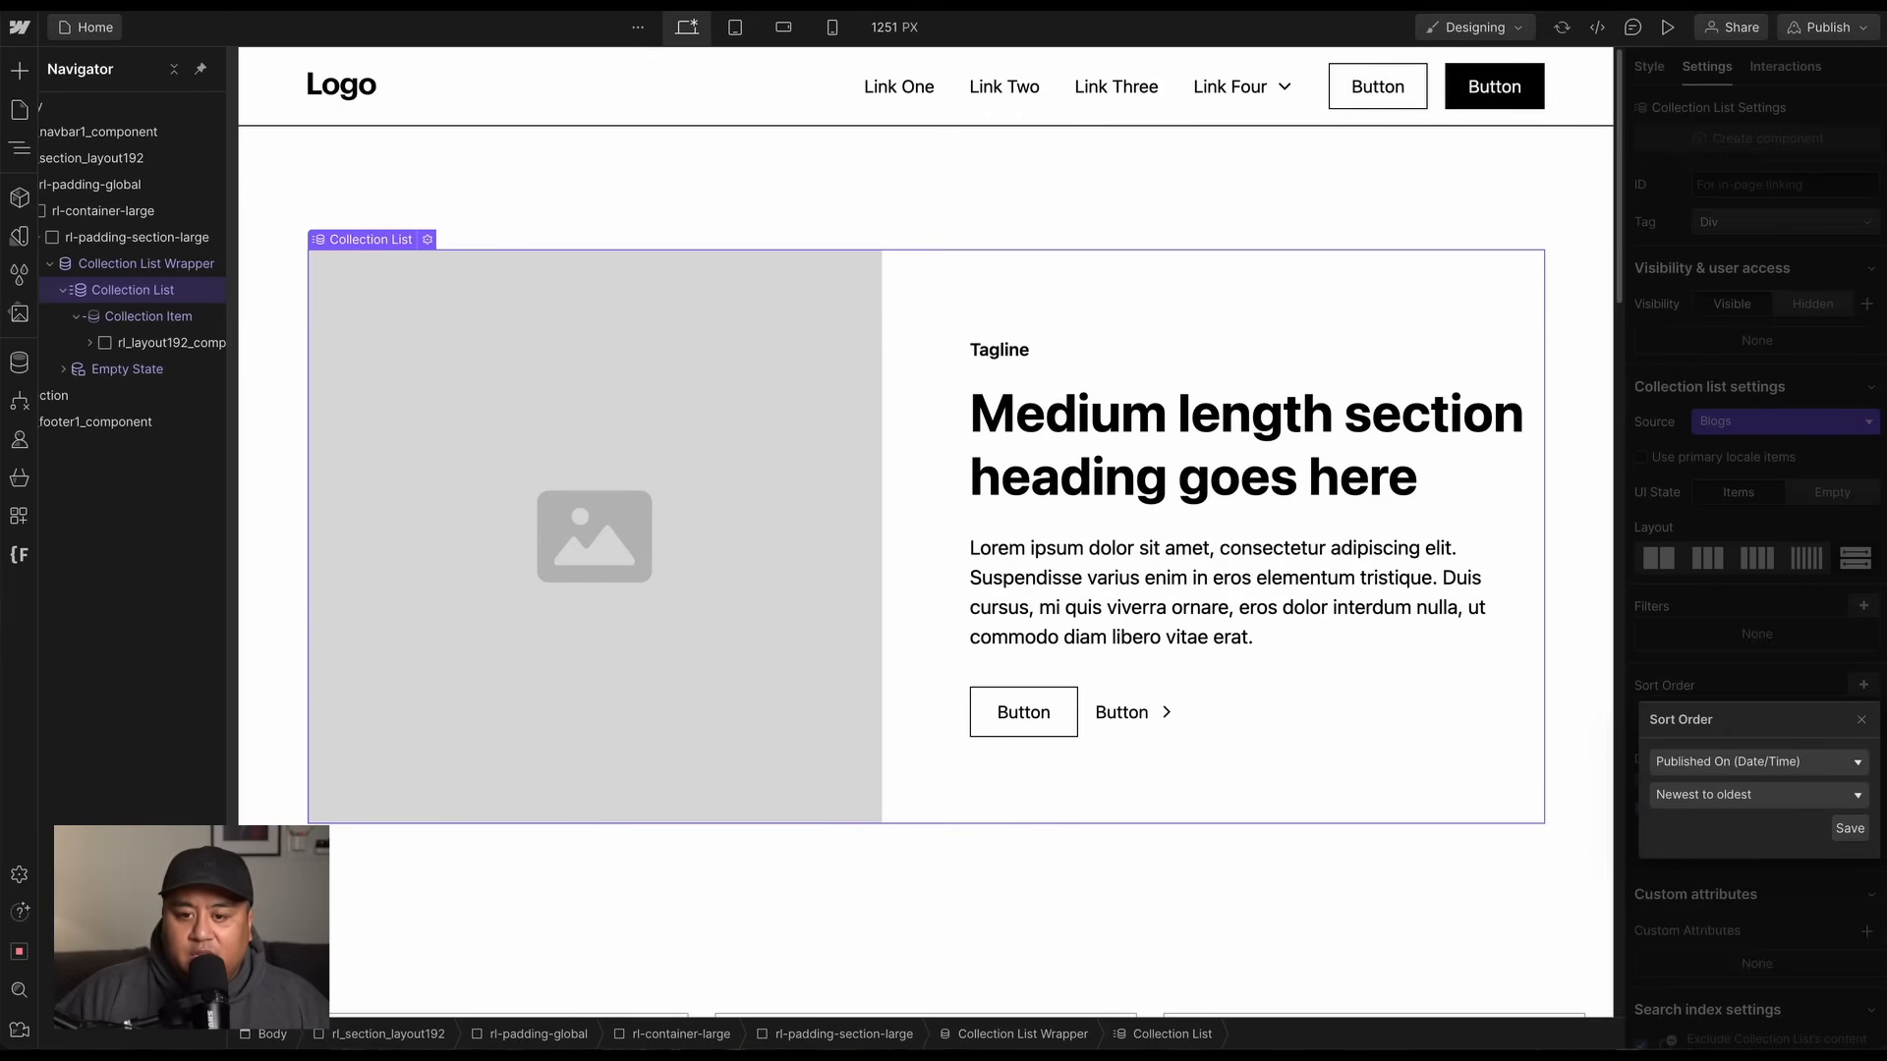
pyautogui.click(1847, 828)
# Bind the placeholder image in the layout block to the Cover Image field from Blogs.
pyautogui.doubleClick(502, 447)
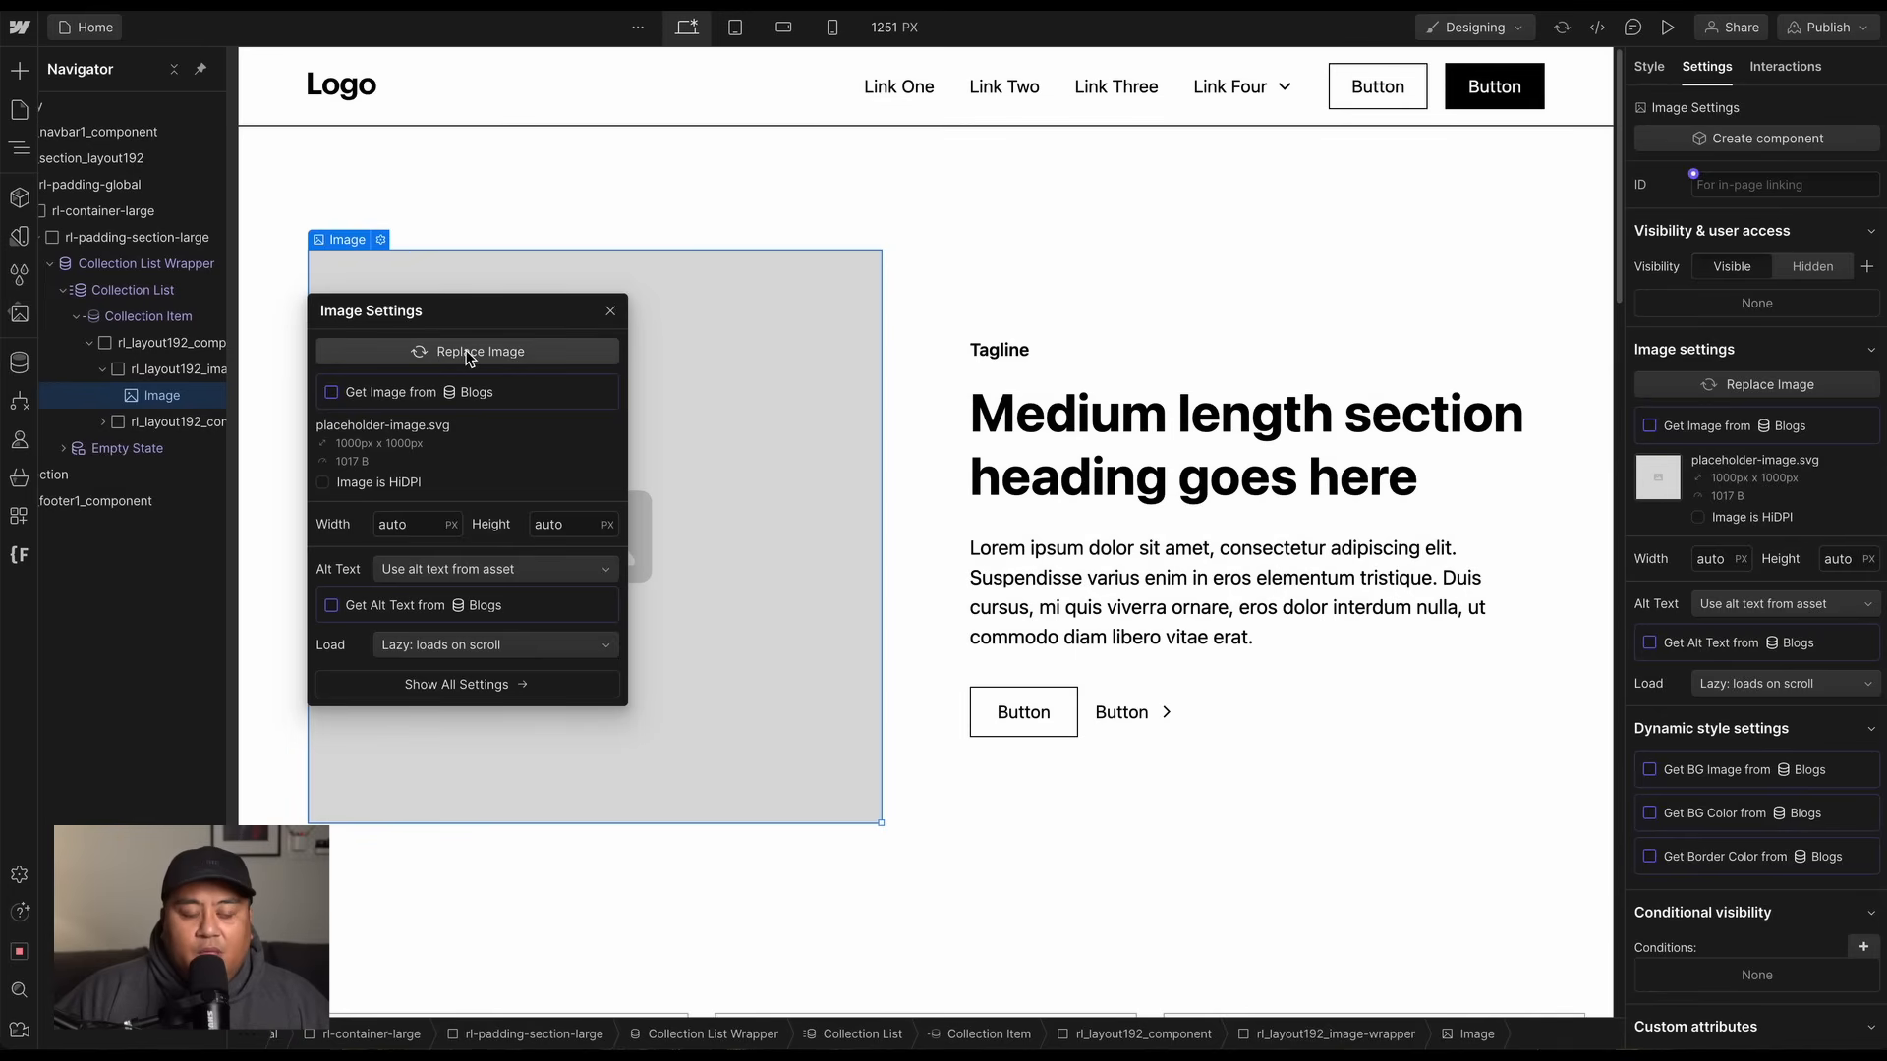
pyautogui.click(386, 392)
pyautogui.click(405, 418)
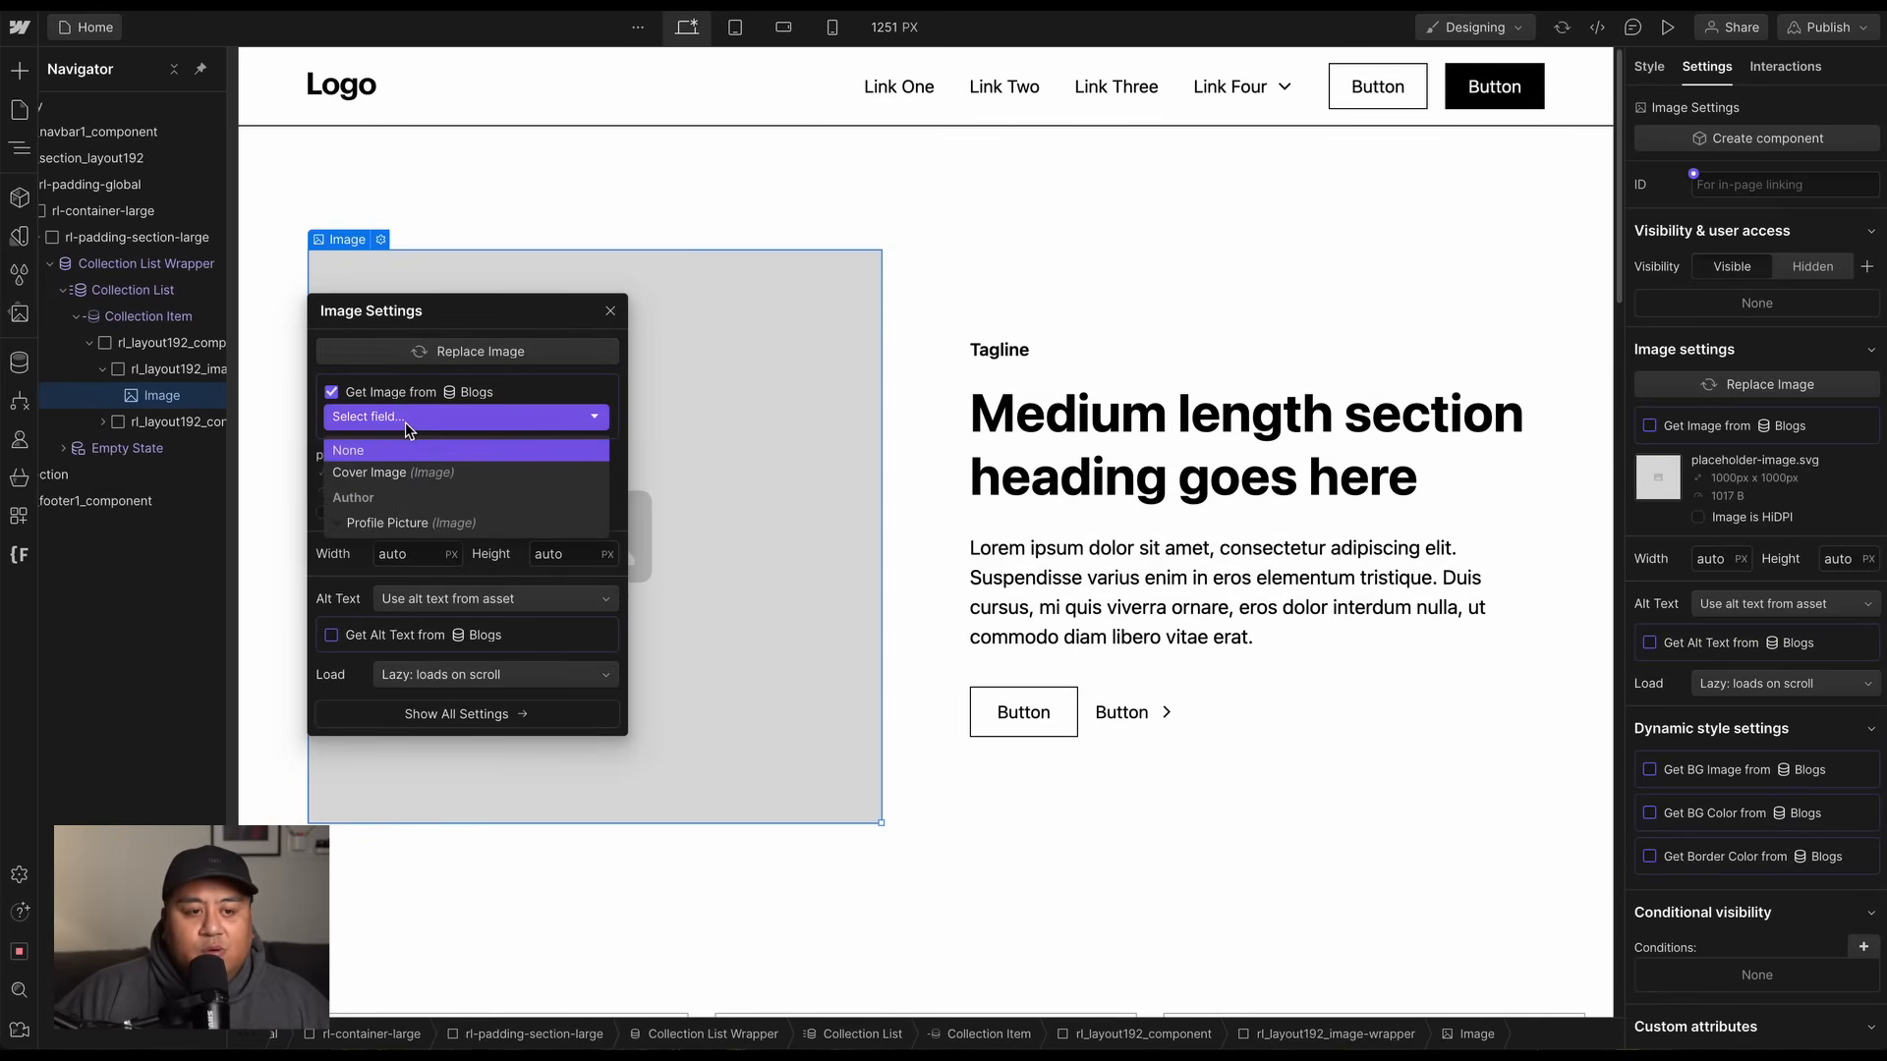
pyautogui.click(393, 474)
pyautogui.click(1009, 271)
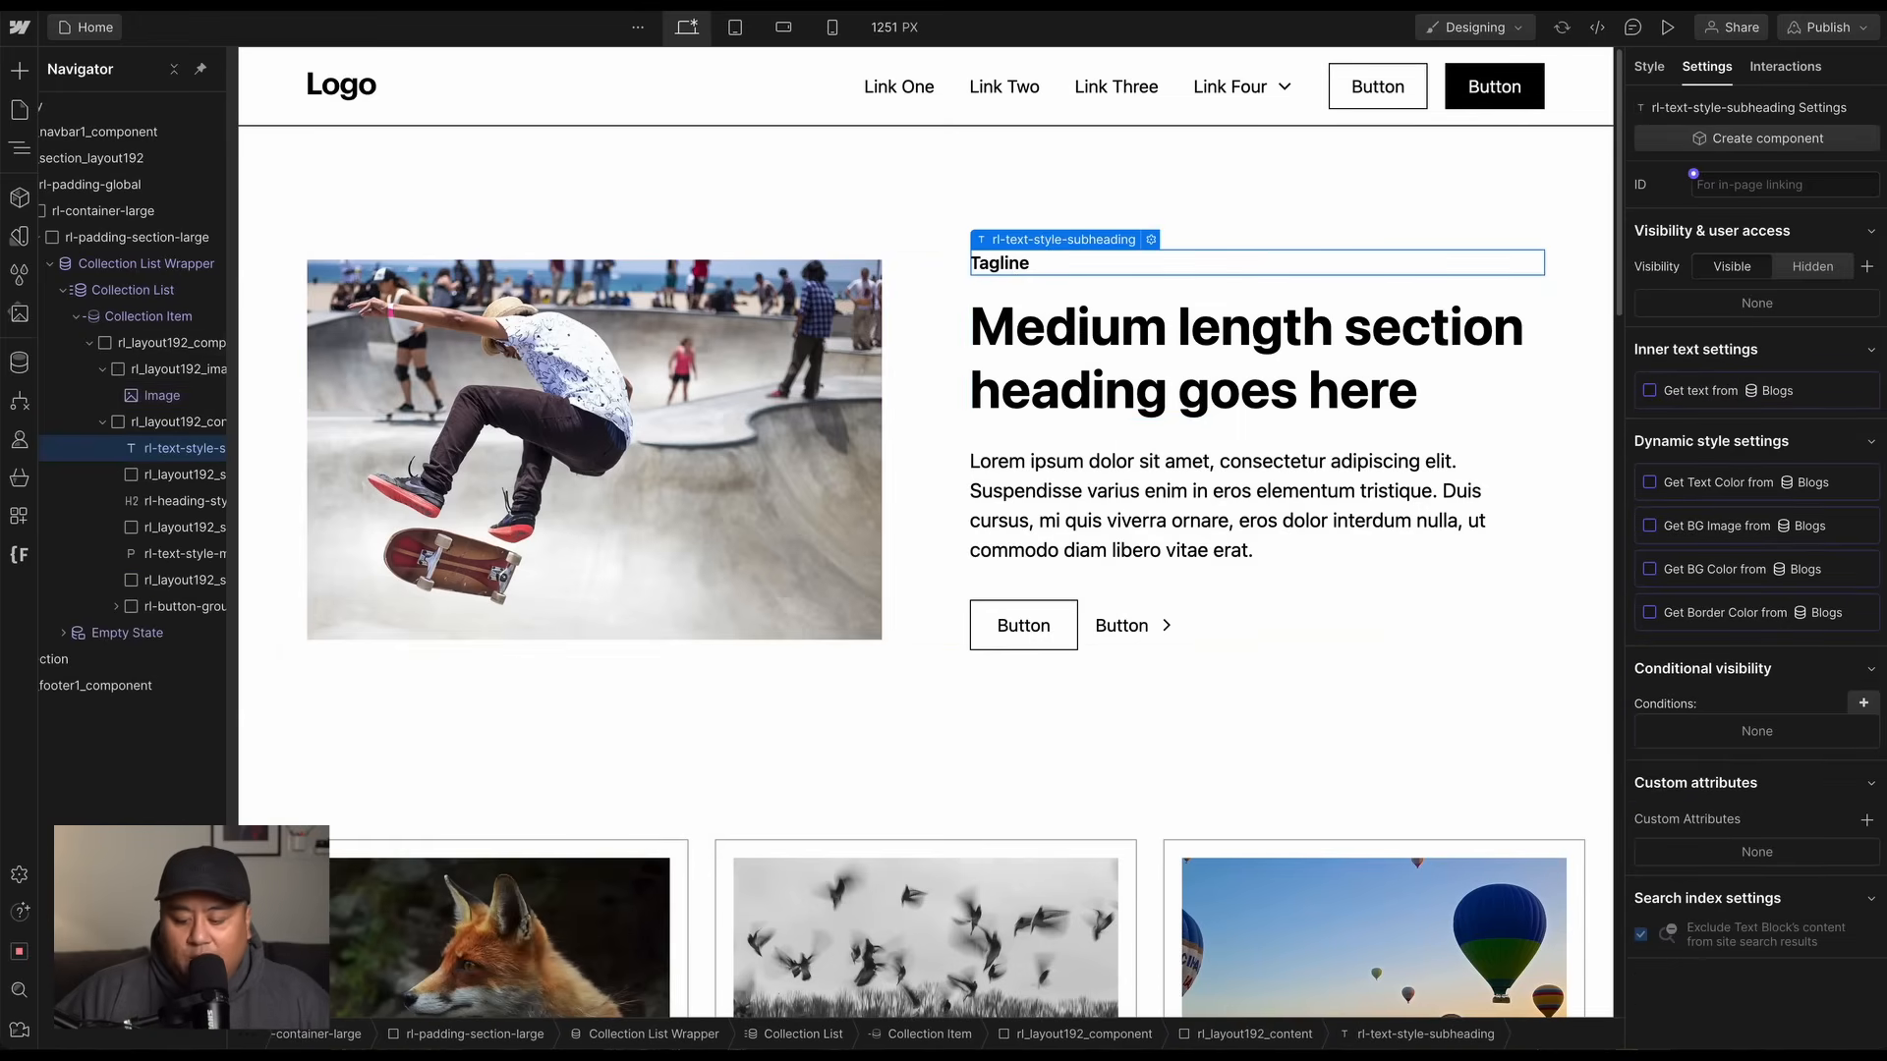
pyautogui.press('Delete')
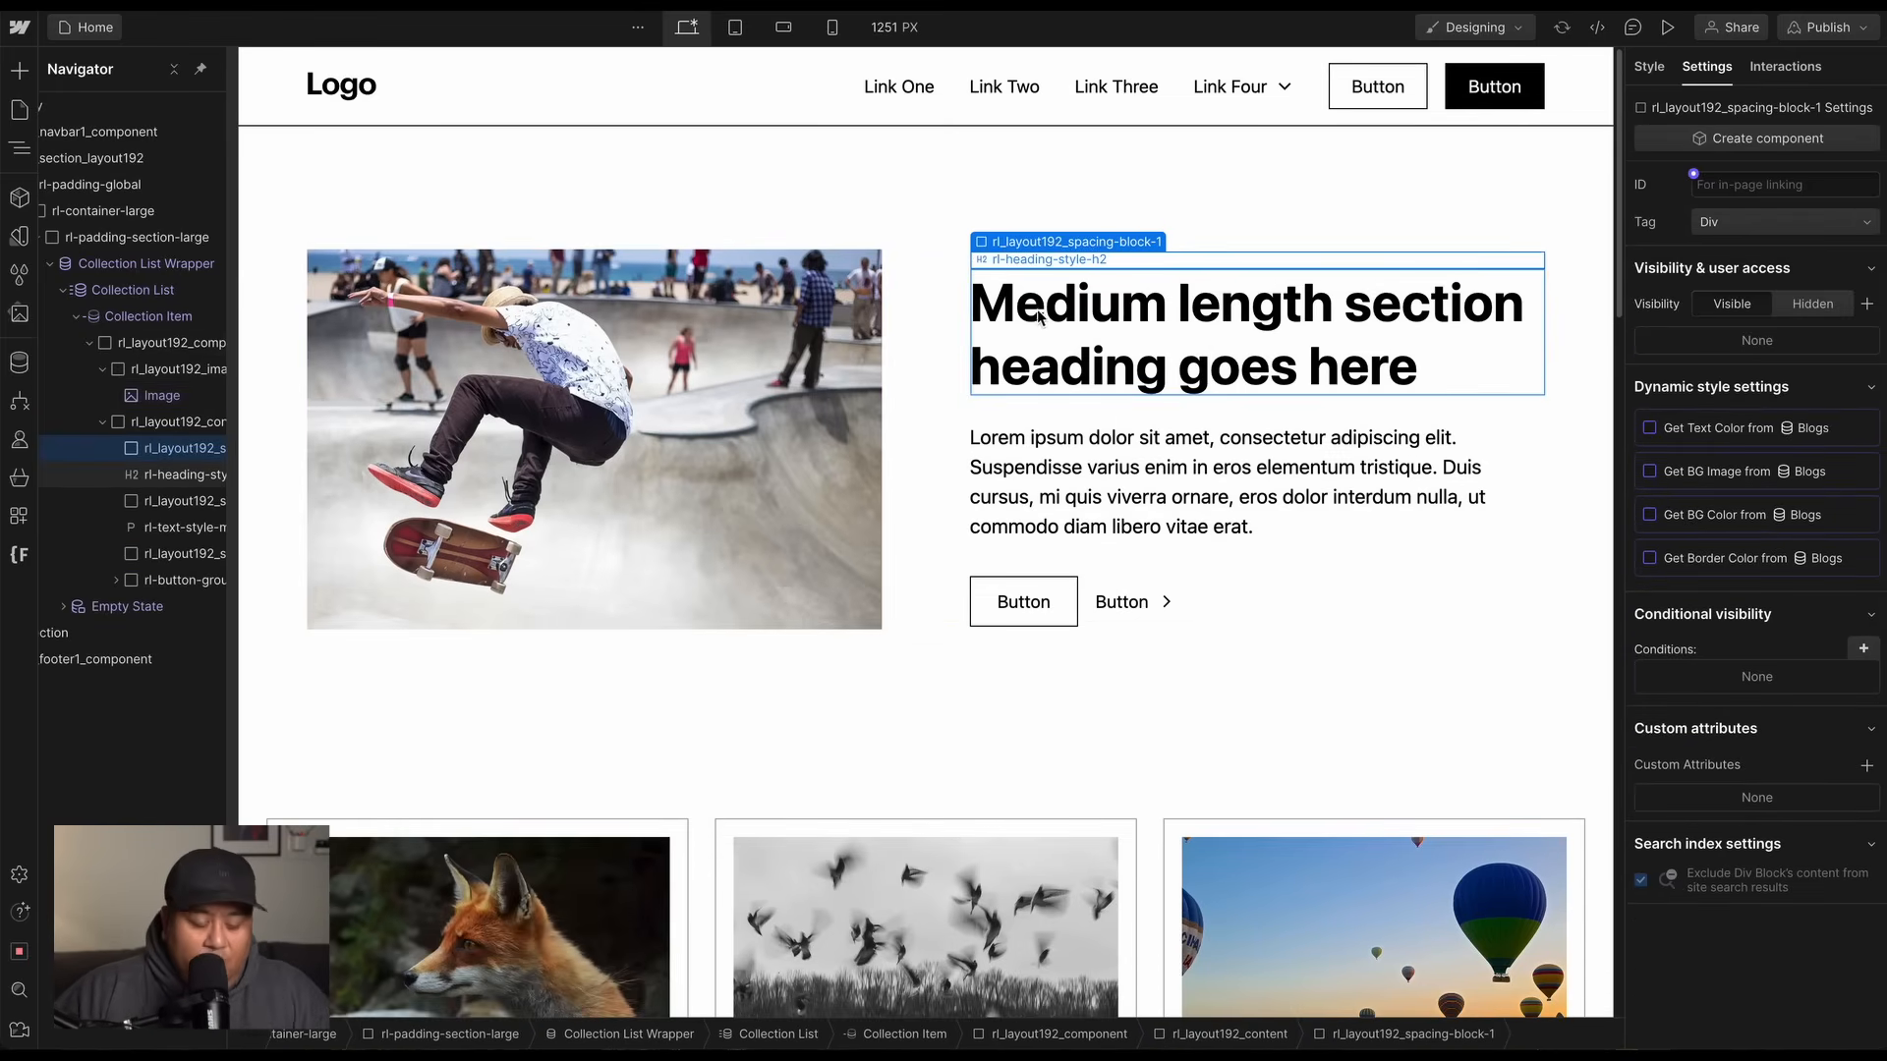
pyautogui.hotkey('ctrl', 'z')
# Replace the Tagline text above the heading with "Newest Blog".
pyautogui.click(1011, 262)
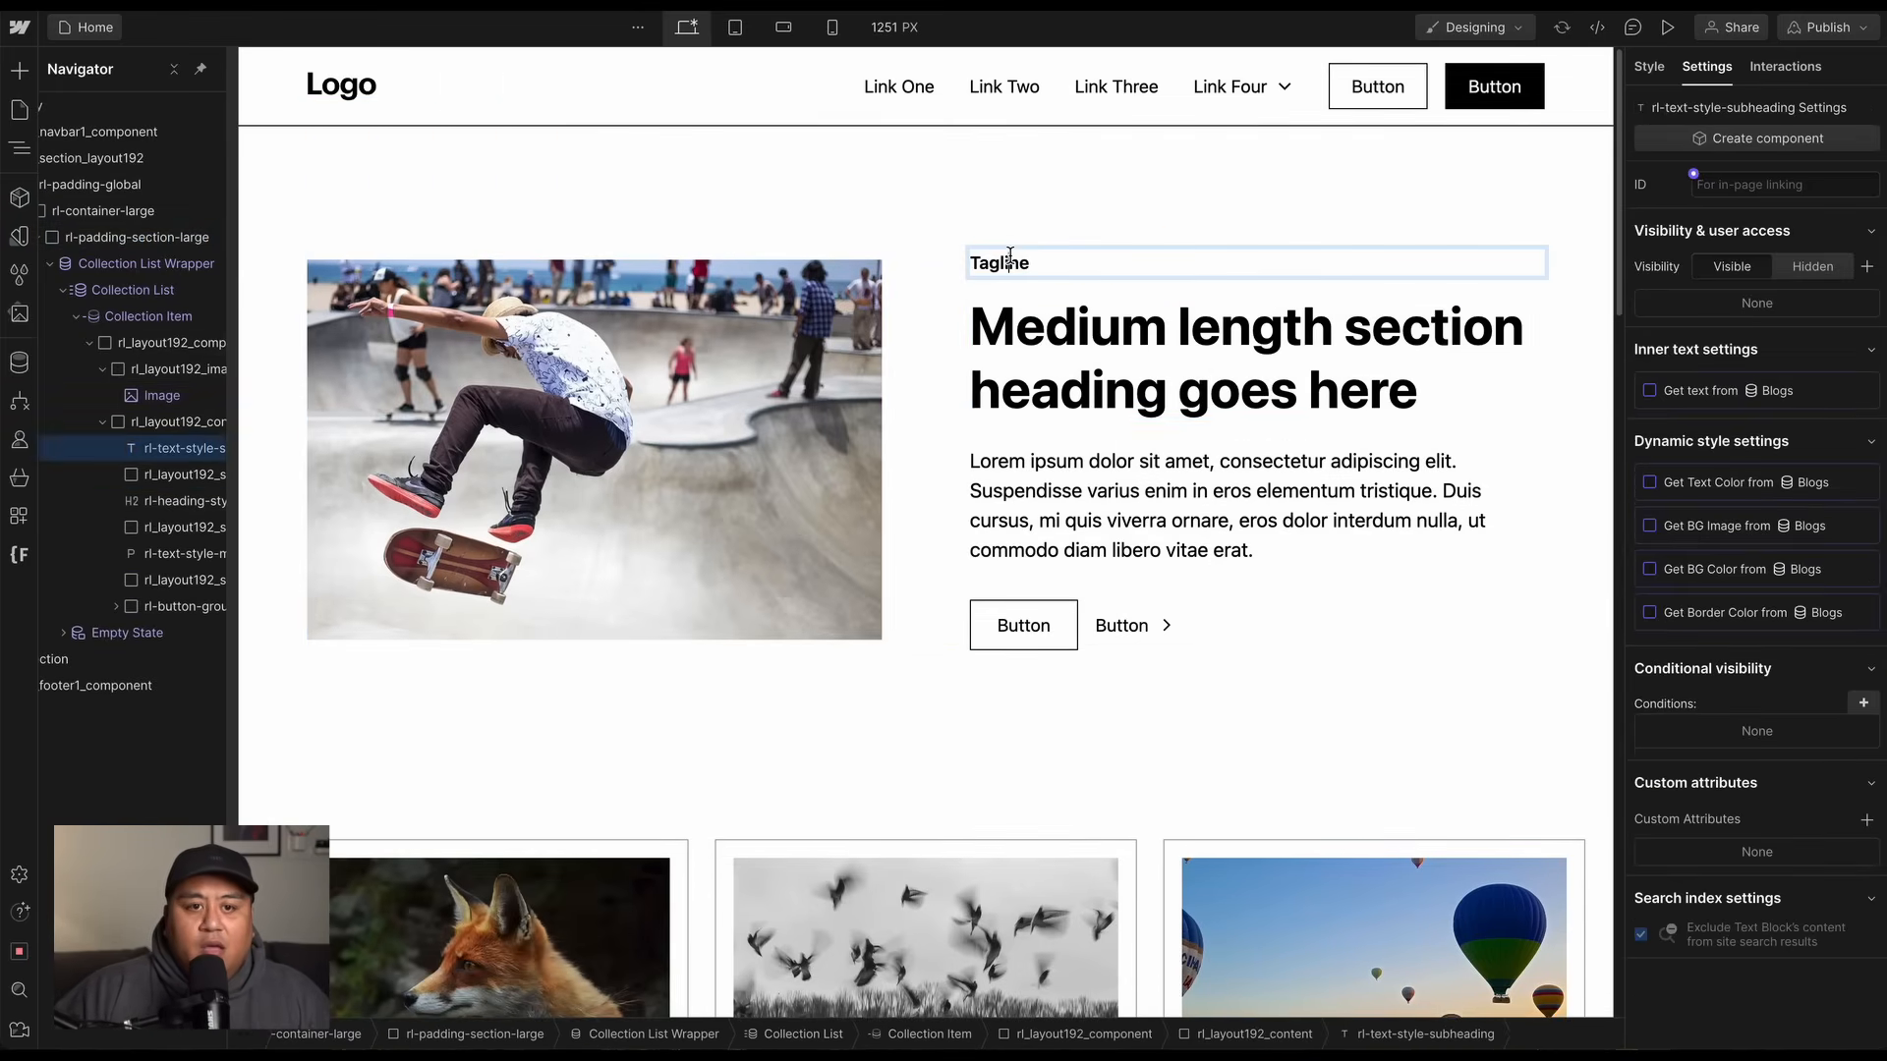
pyautogui.doubleClick(1009, 259)
pyautogui.write('Newest Blog')
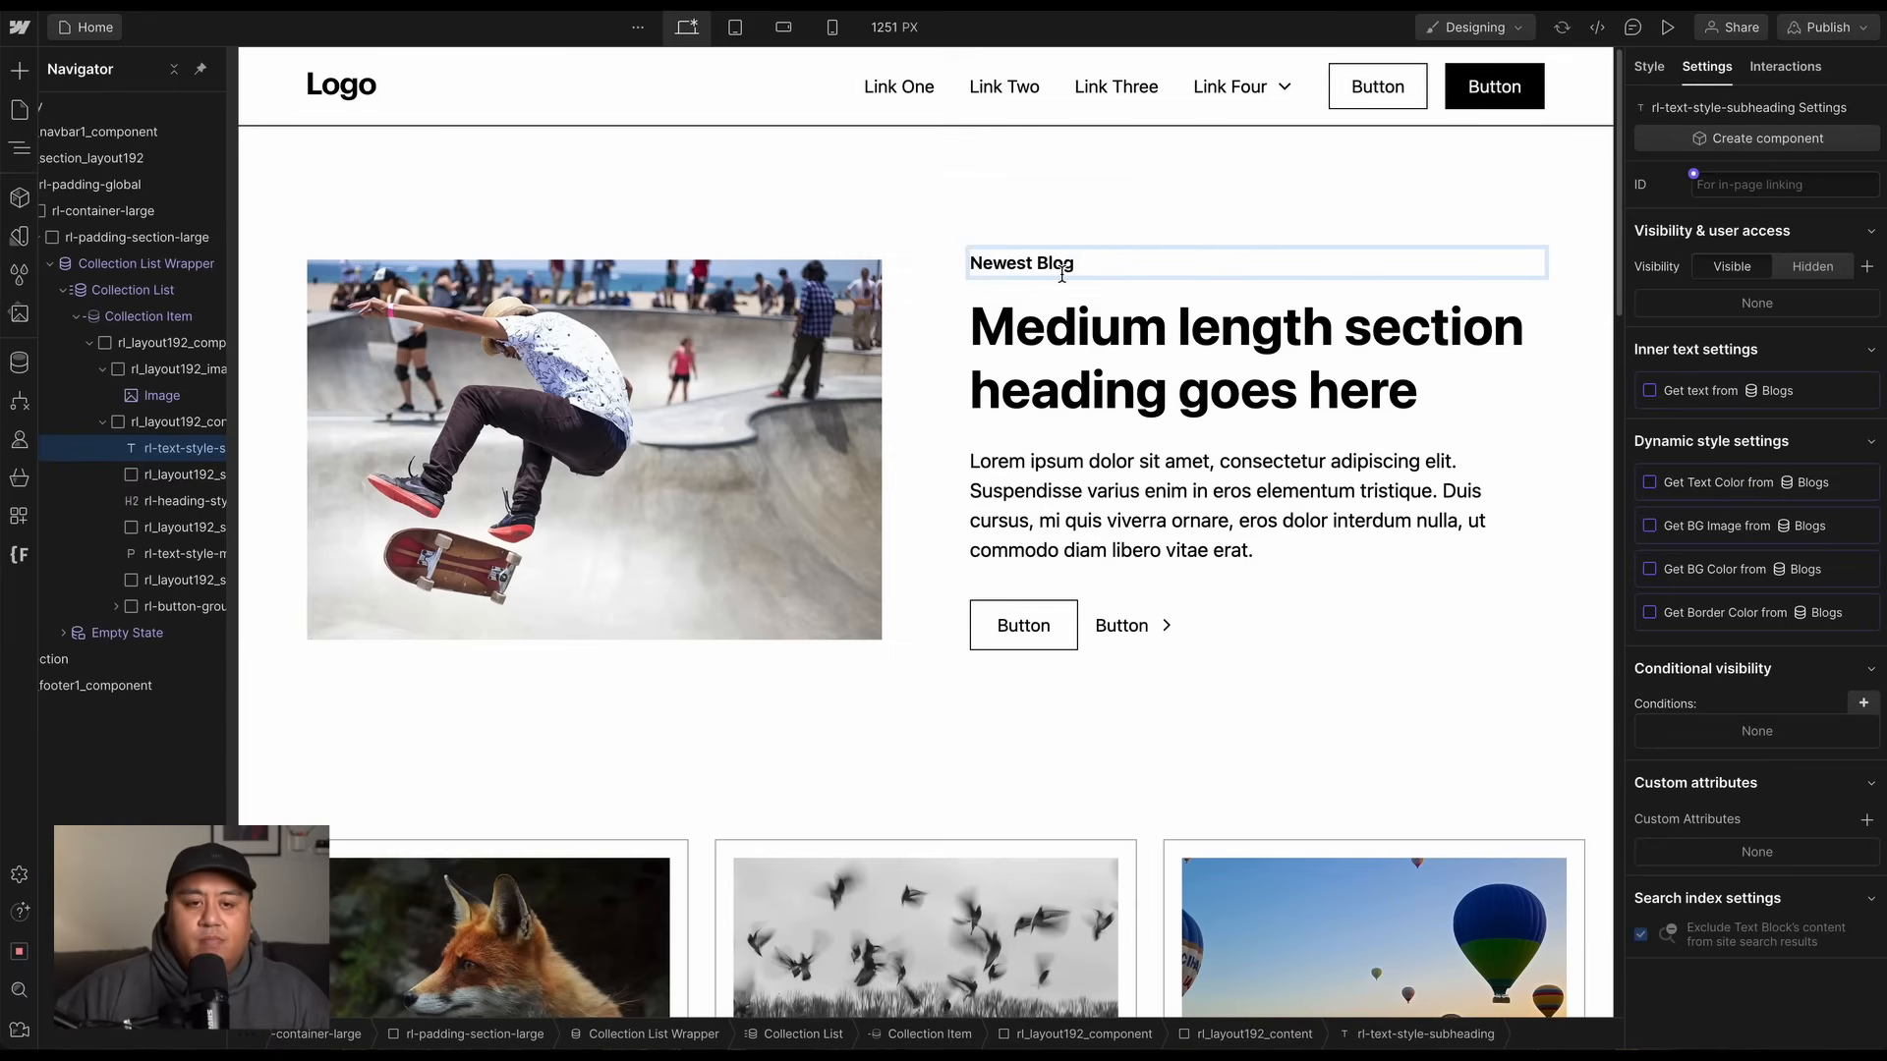
# Bind the H2 heading in the layout block to the Name field from Blogs.
pyautogui.click(1091, 319)
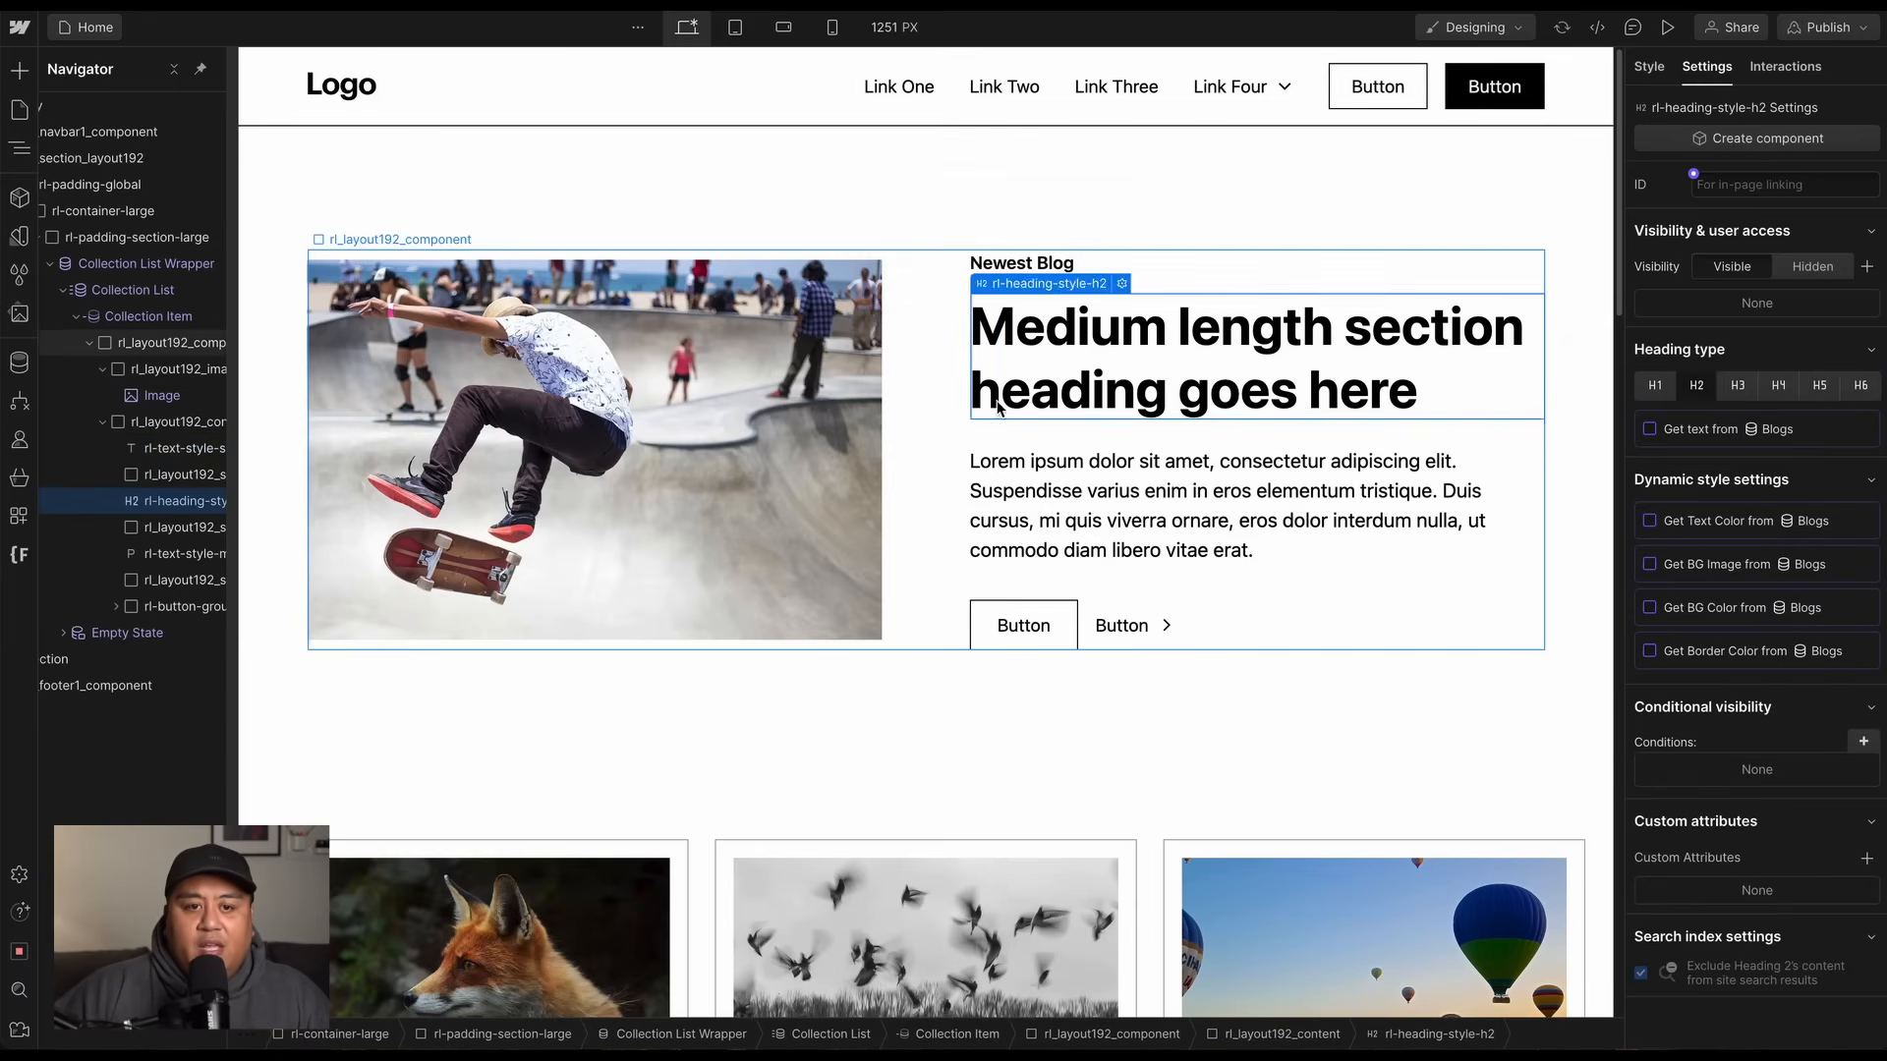
pyautogui.click(1121, 283)
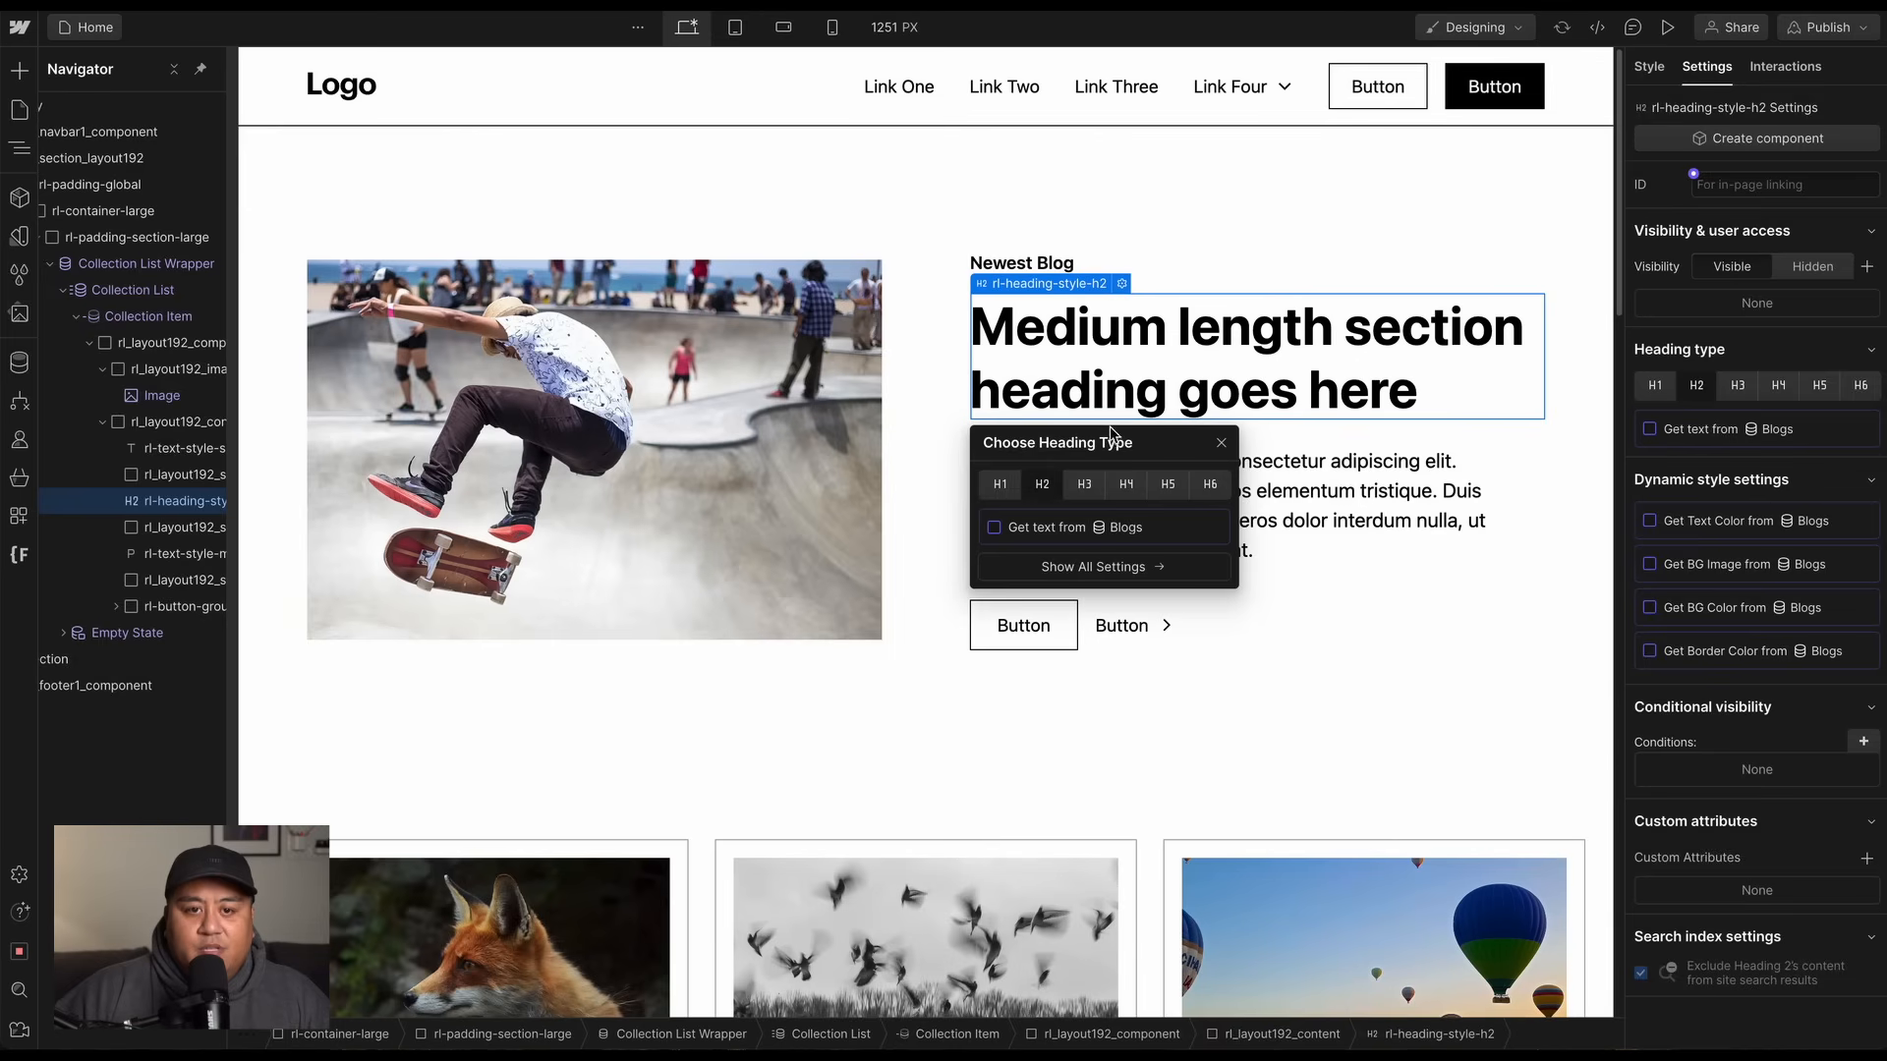
pyautogui.click(1087, 531)
pyautogui.click(1083, 560)
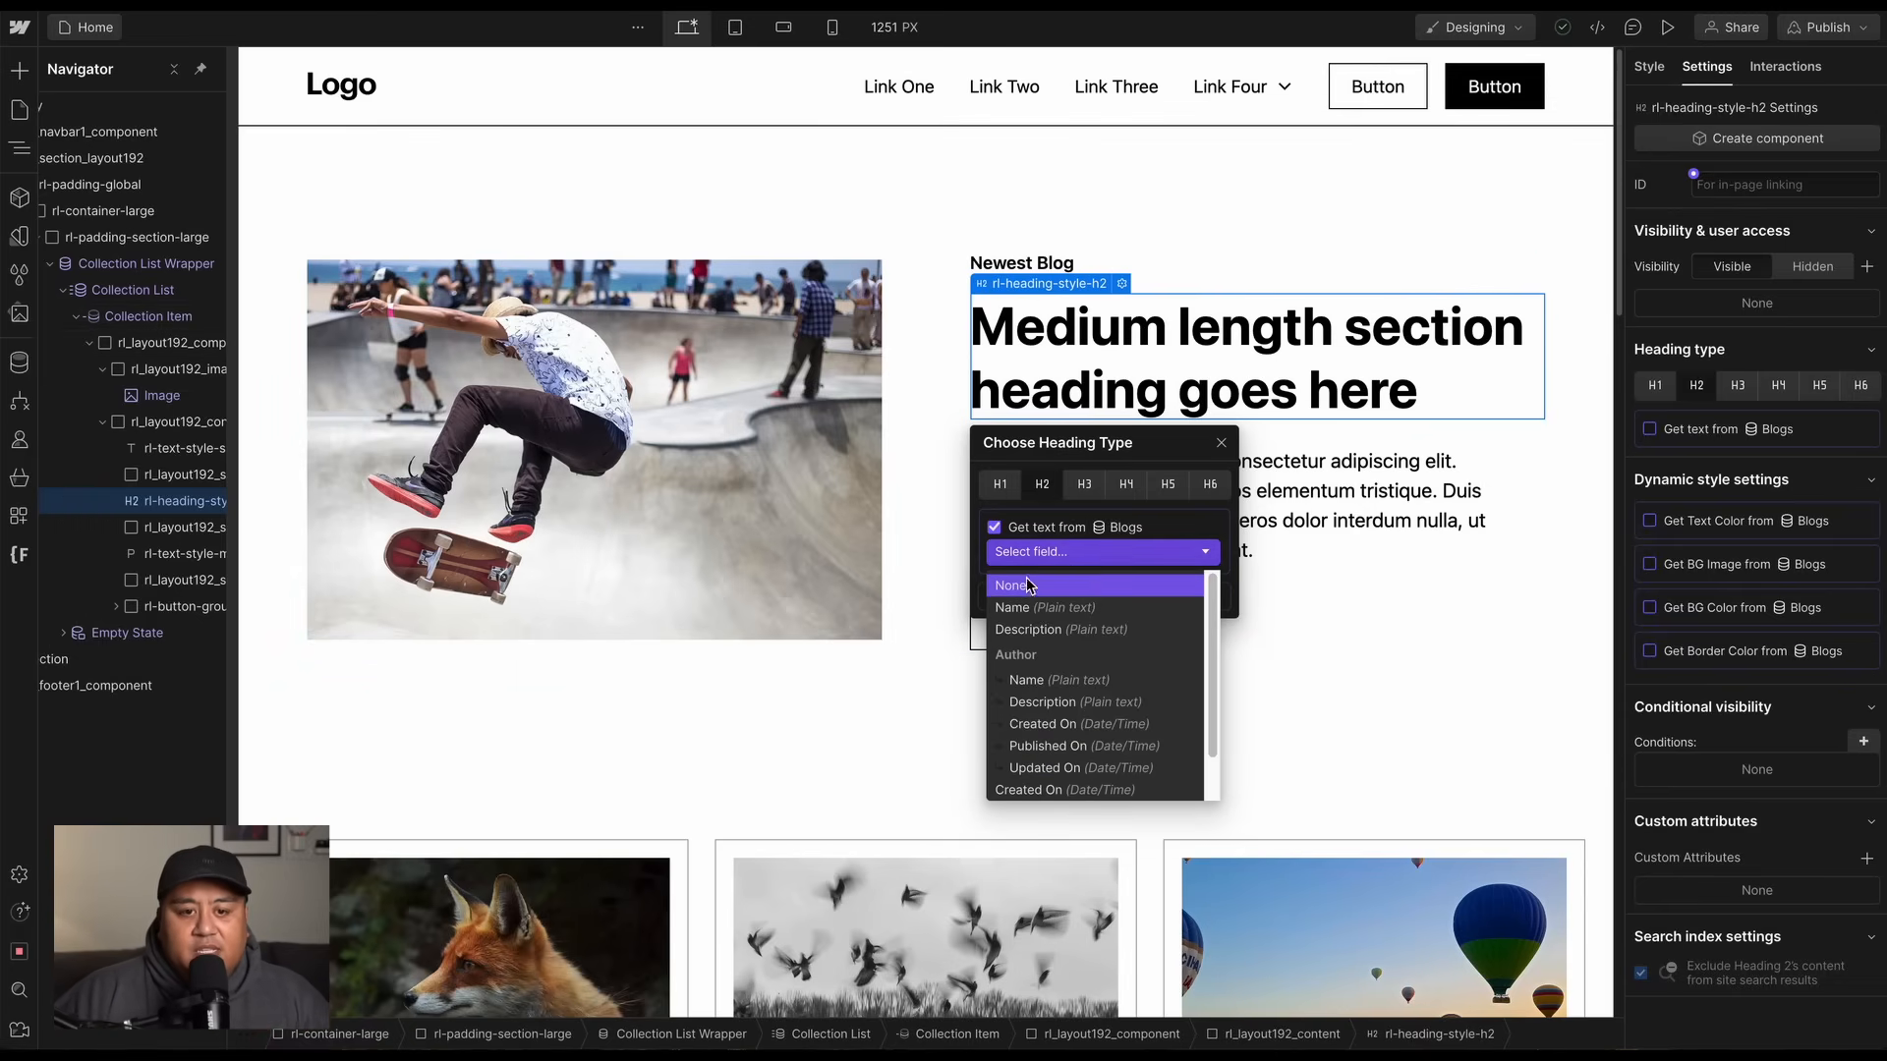
pyautogui.click(1042, 608)
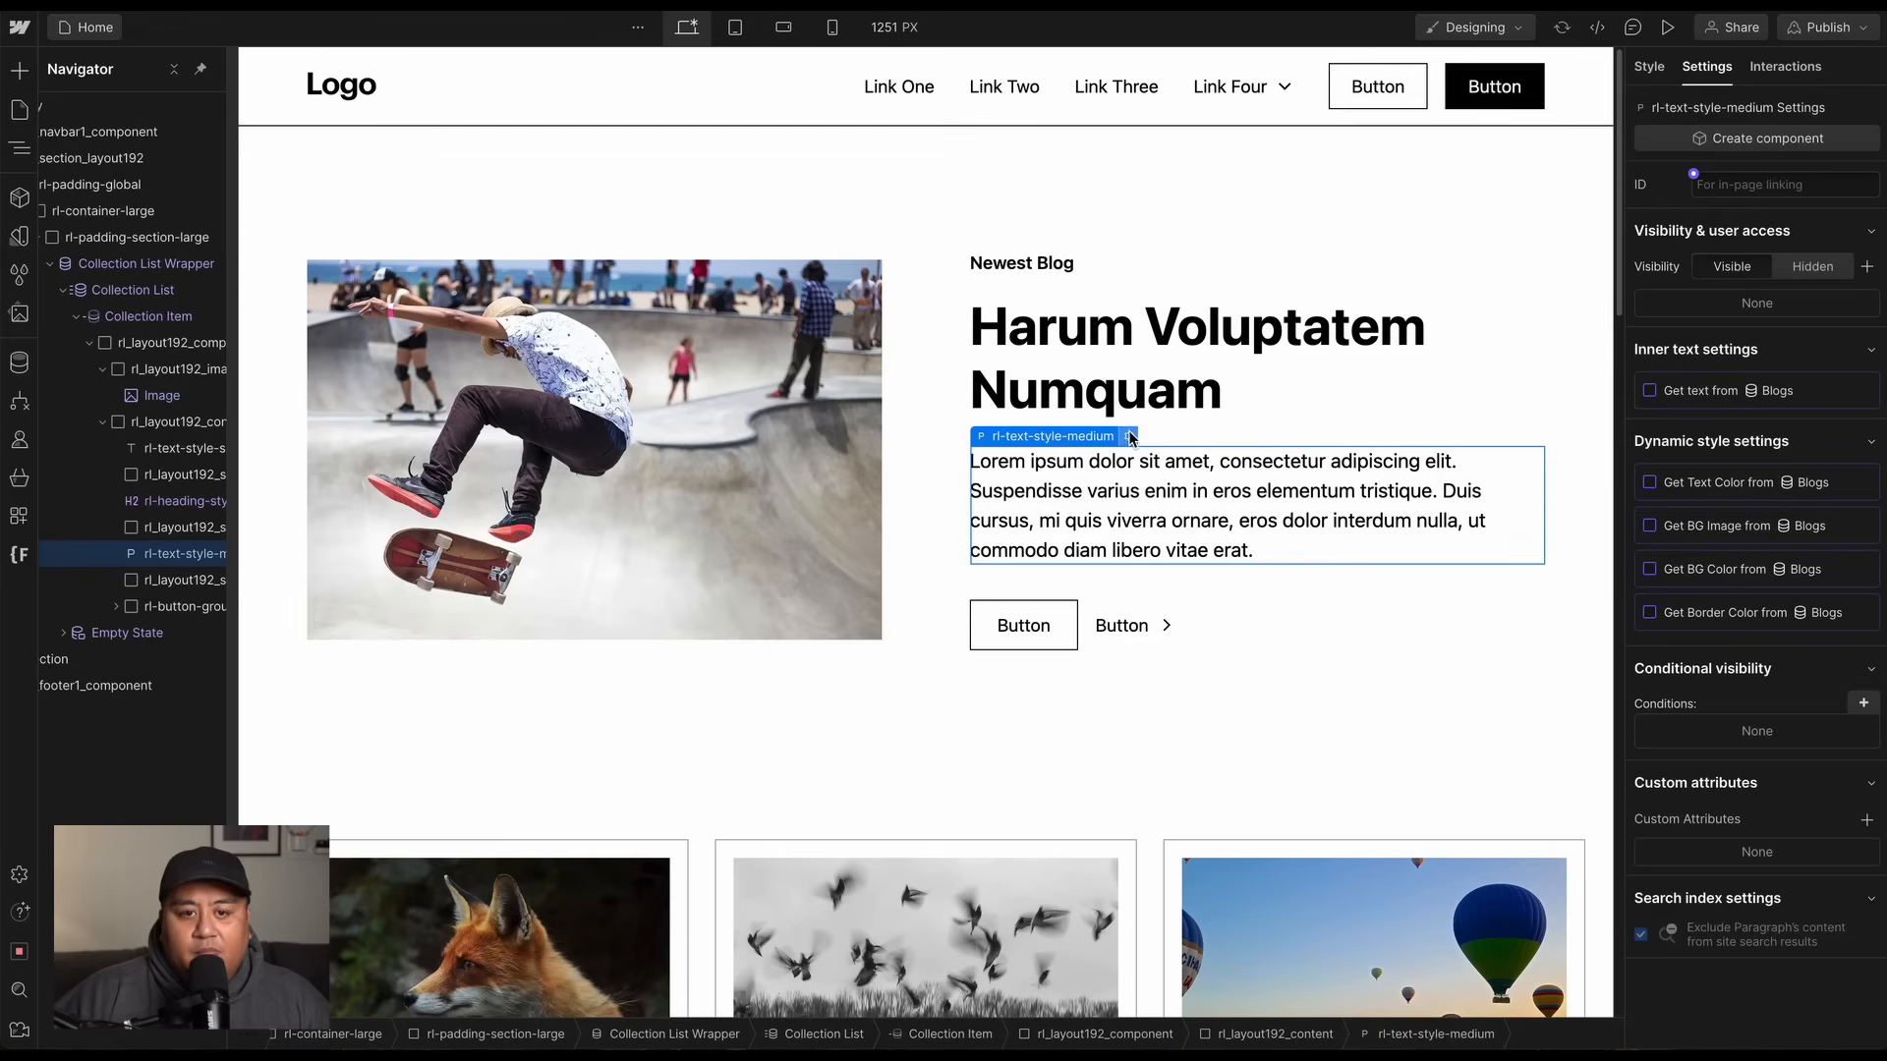
# Bind the paragraph below the heading to the Description field from Blogs.
pyautogui.click(1129, 437)
pyautogui.click(1063, 634)
pyautogui.click(1051, 657)
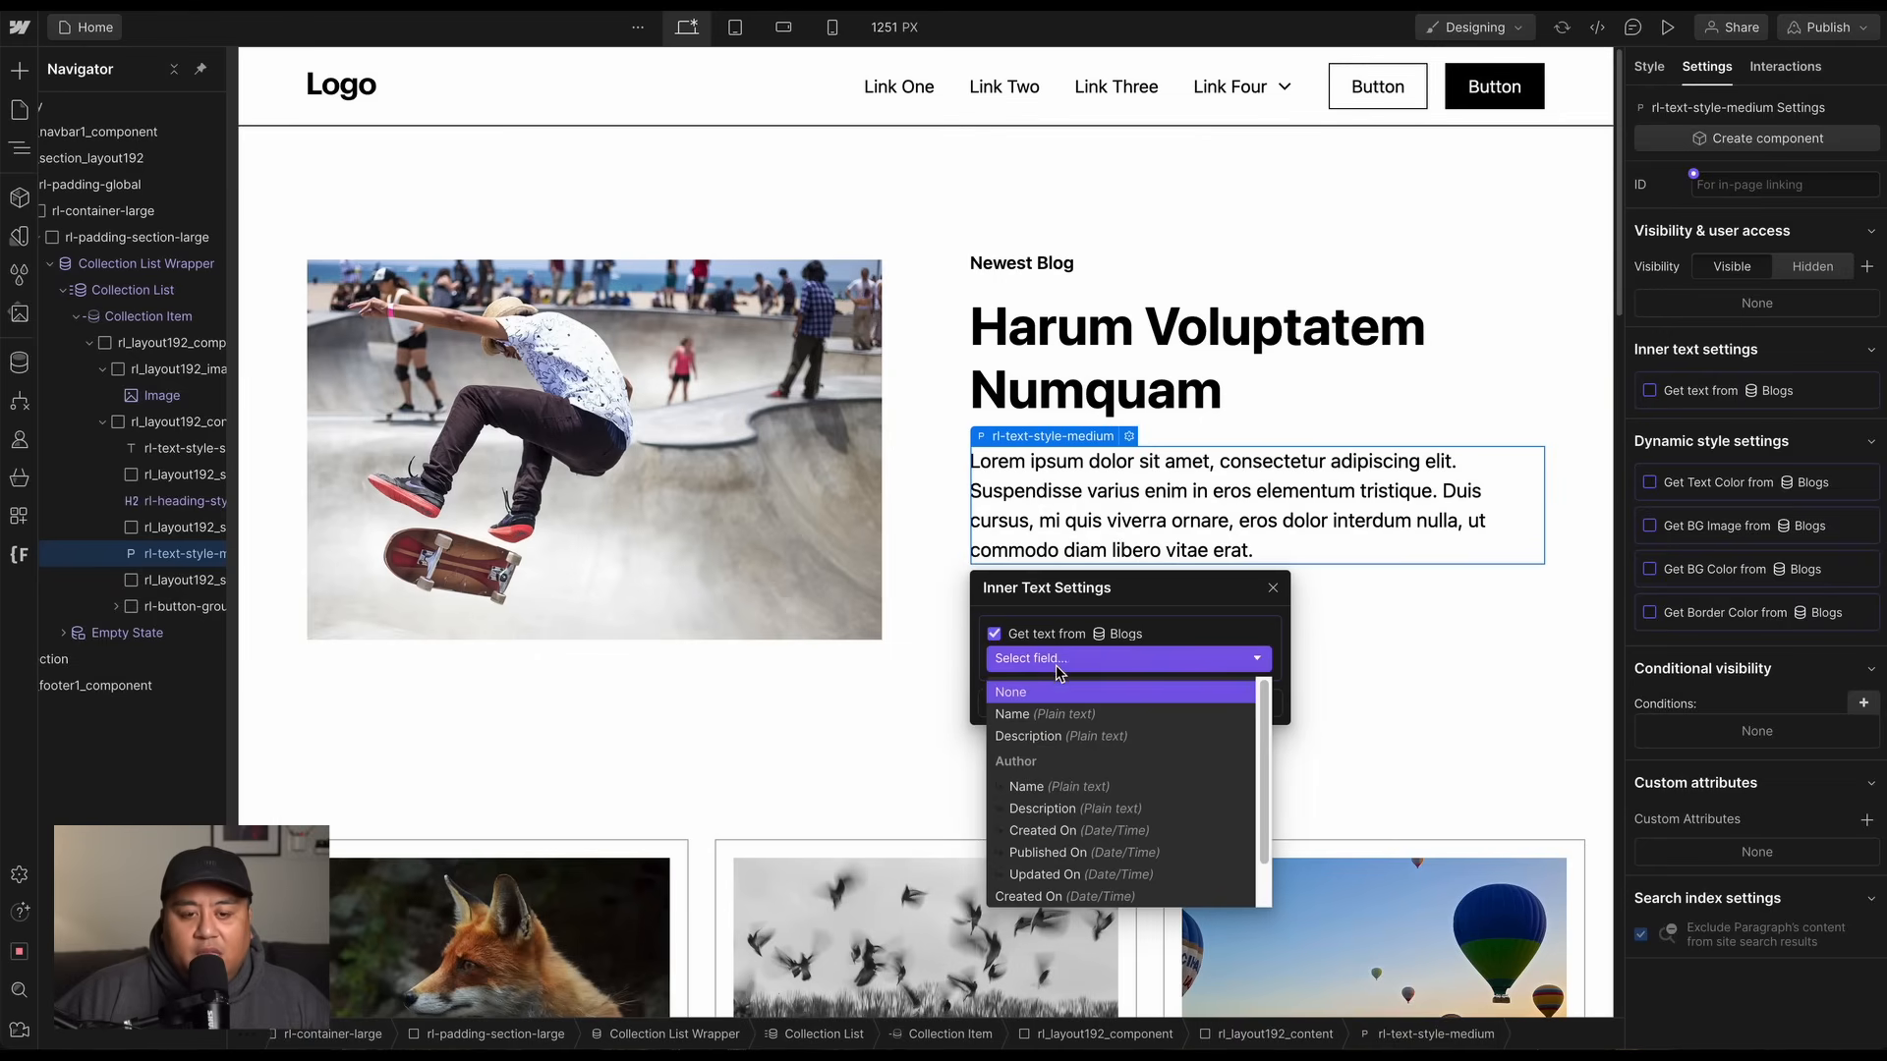
pyautogui.click(1042, 726)
pyautogui.click(903, 574)
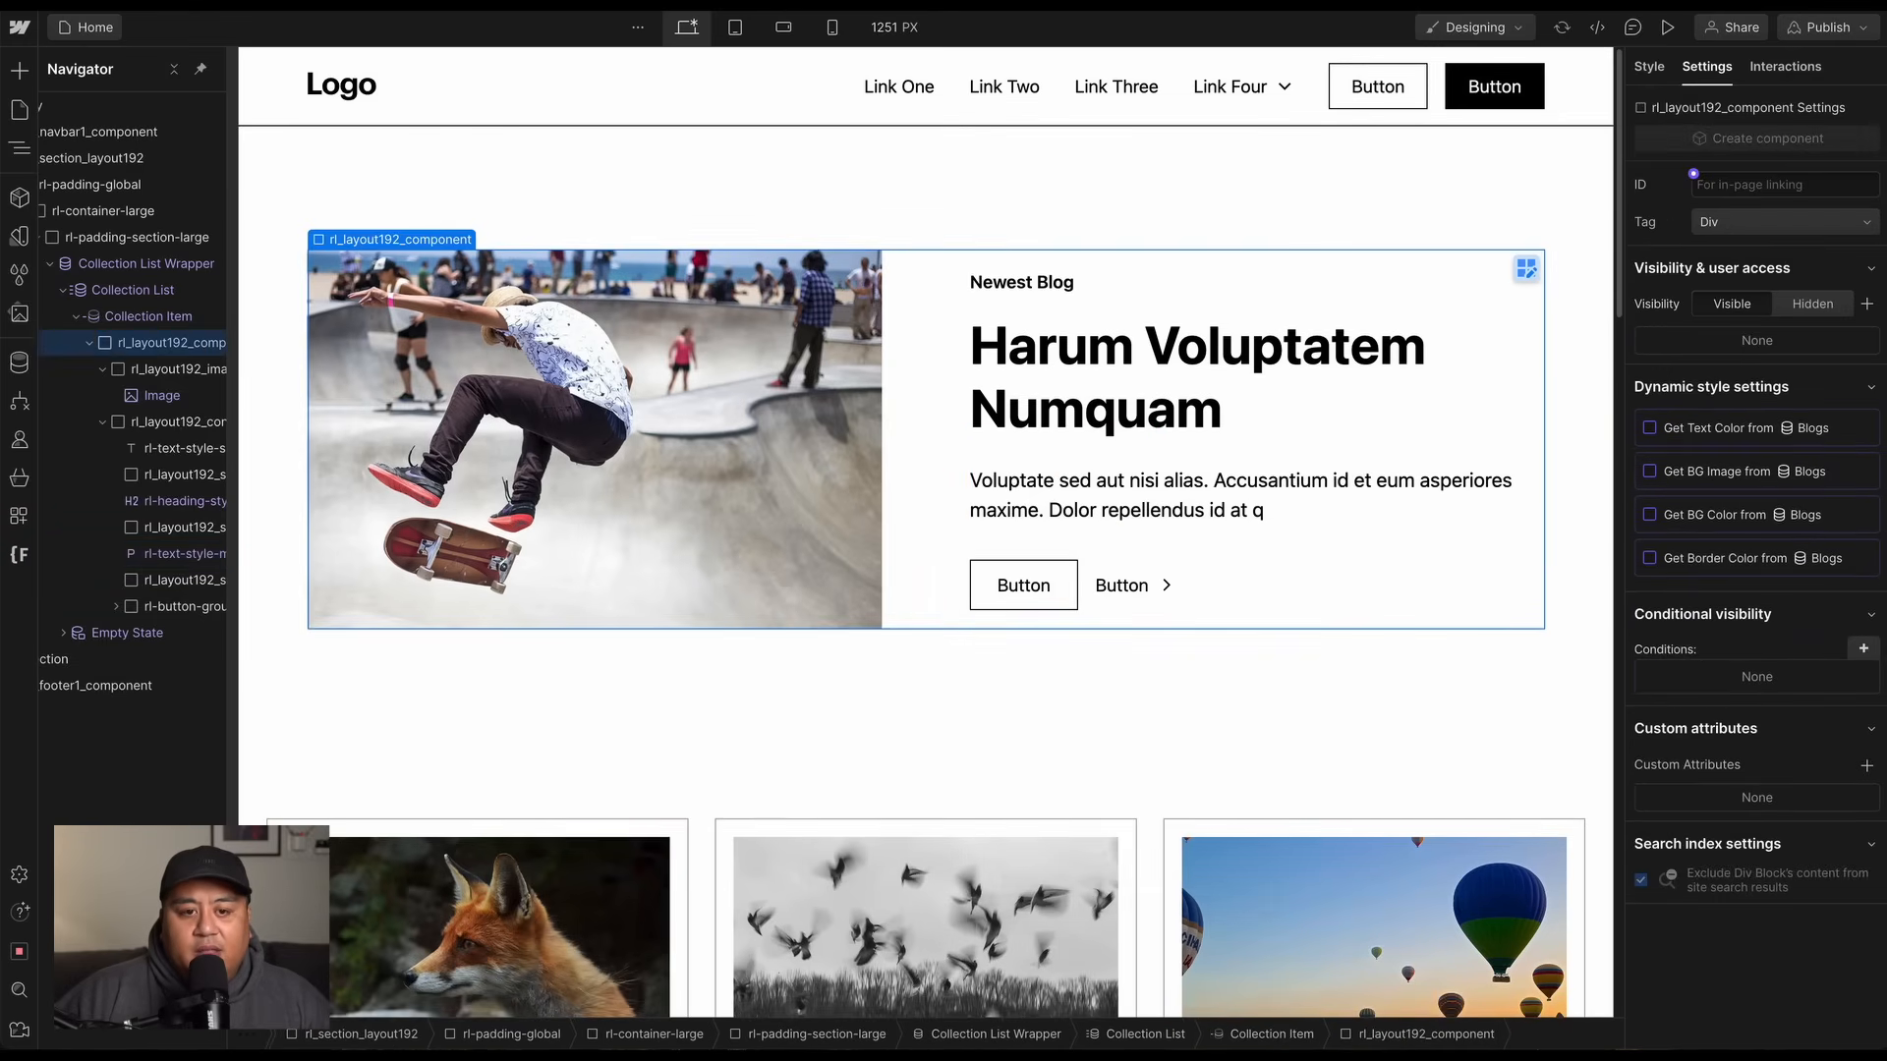
# Delete the second, arrowed button in the layout block and change the outlined button's text to "Read More".
pyautogui.click(1120, 603)
pyautogui.press('Delete')
pyautogui.click(1042, 609)
pyautogui.doubleClick(1034, 594)
pyautogui.write('Read N')
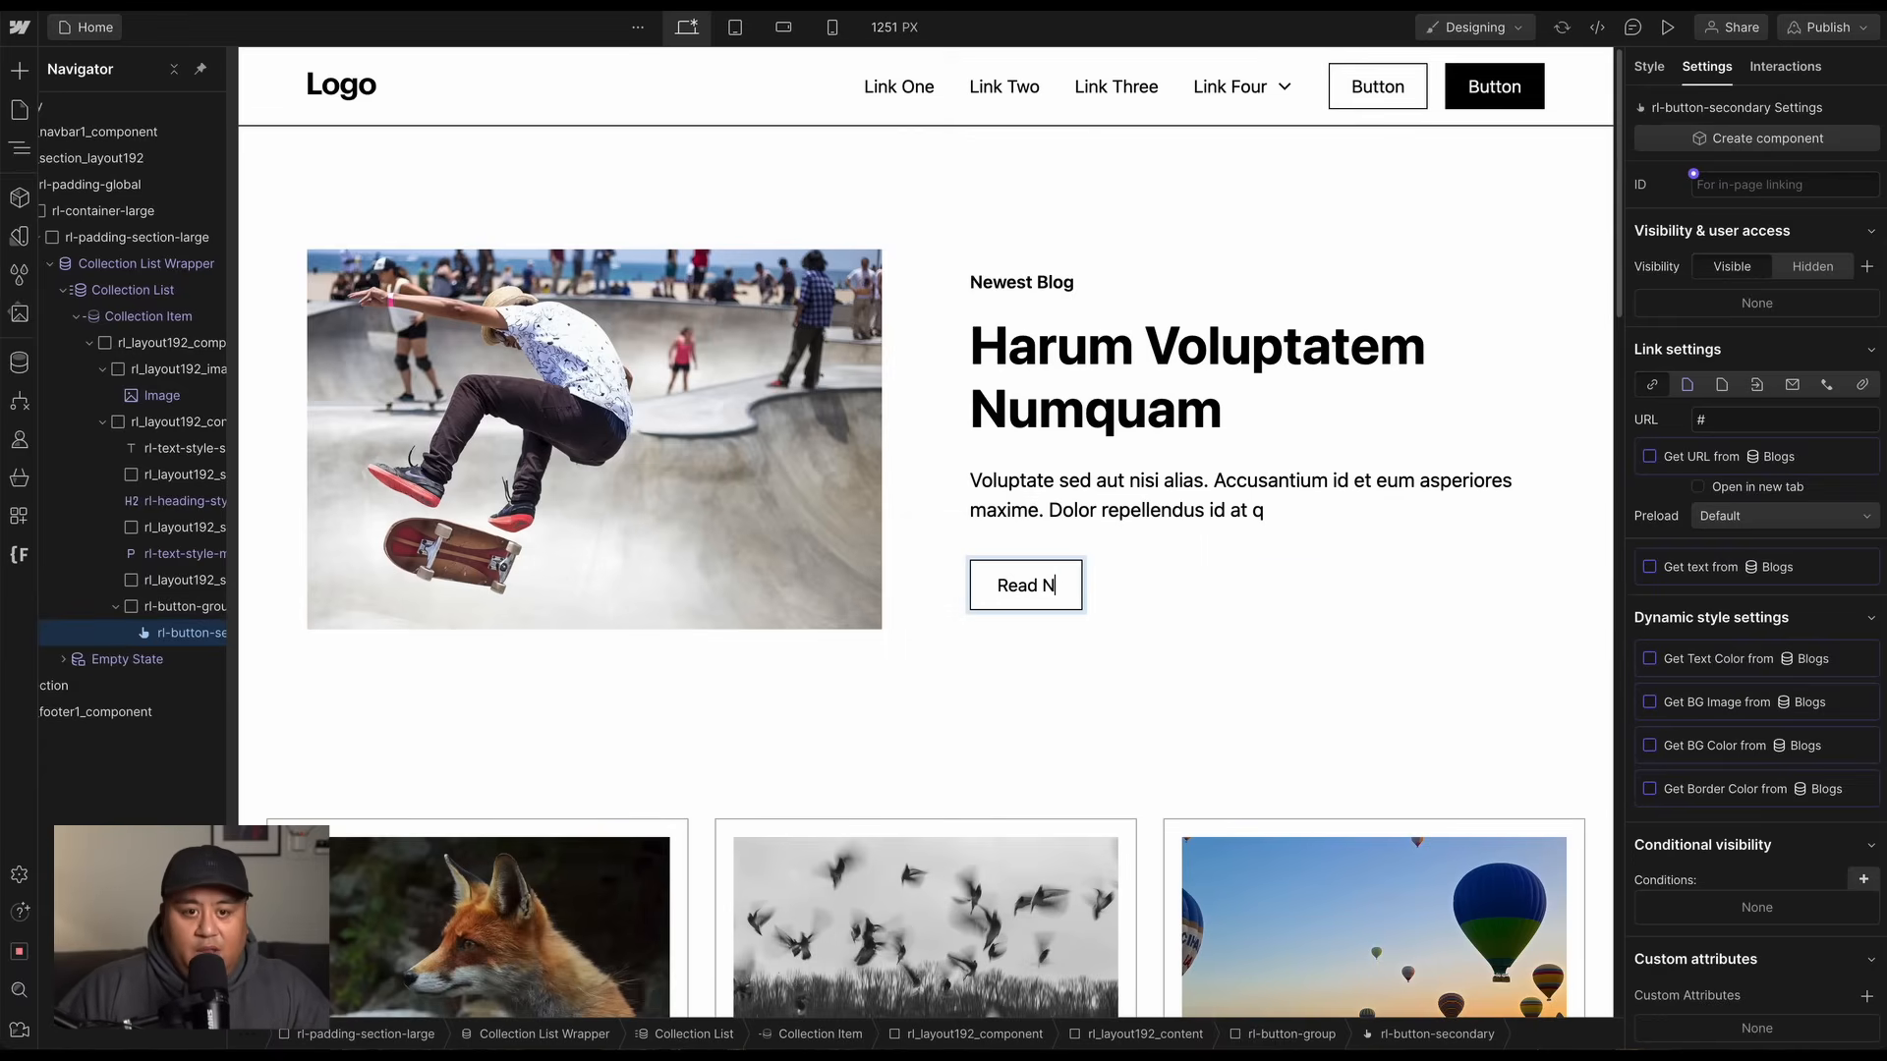
pyautogui.press('BackSpace')
pyautogui.write('More')
pyautogui.click(1025, 626)
# Set the Read More button's link type to page and choose its destination page.
pyautogui.click(1061, 587)
pyautogui.click(1127, 553)
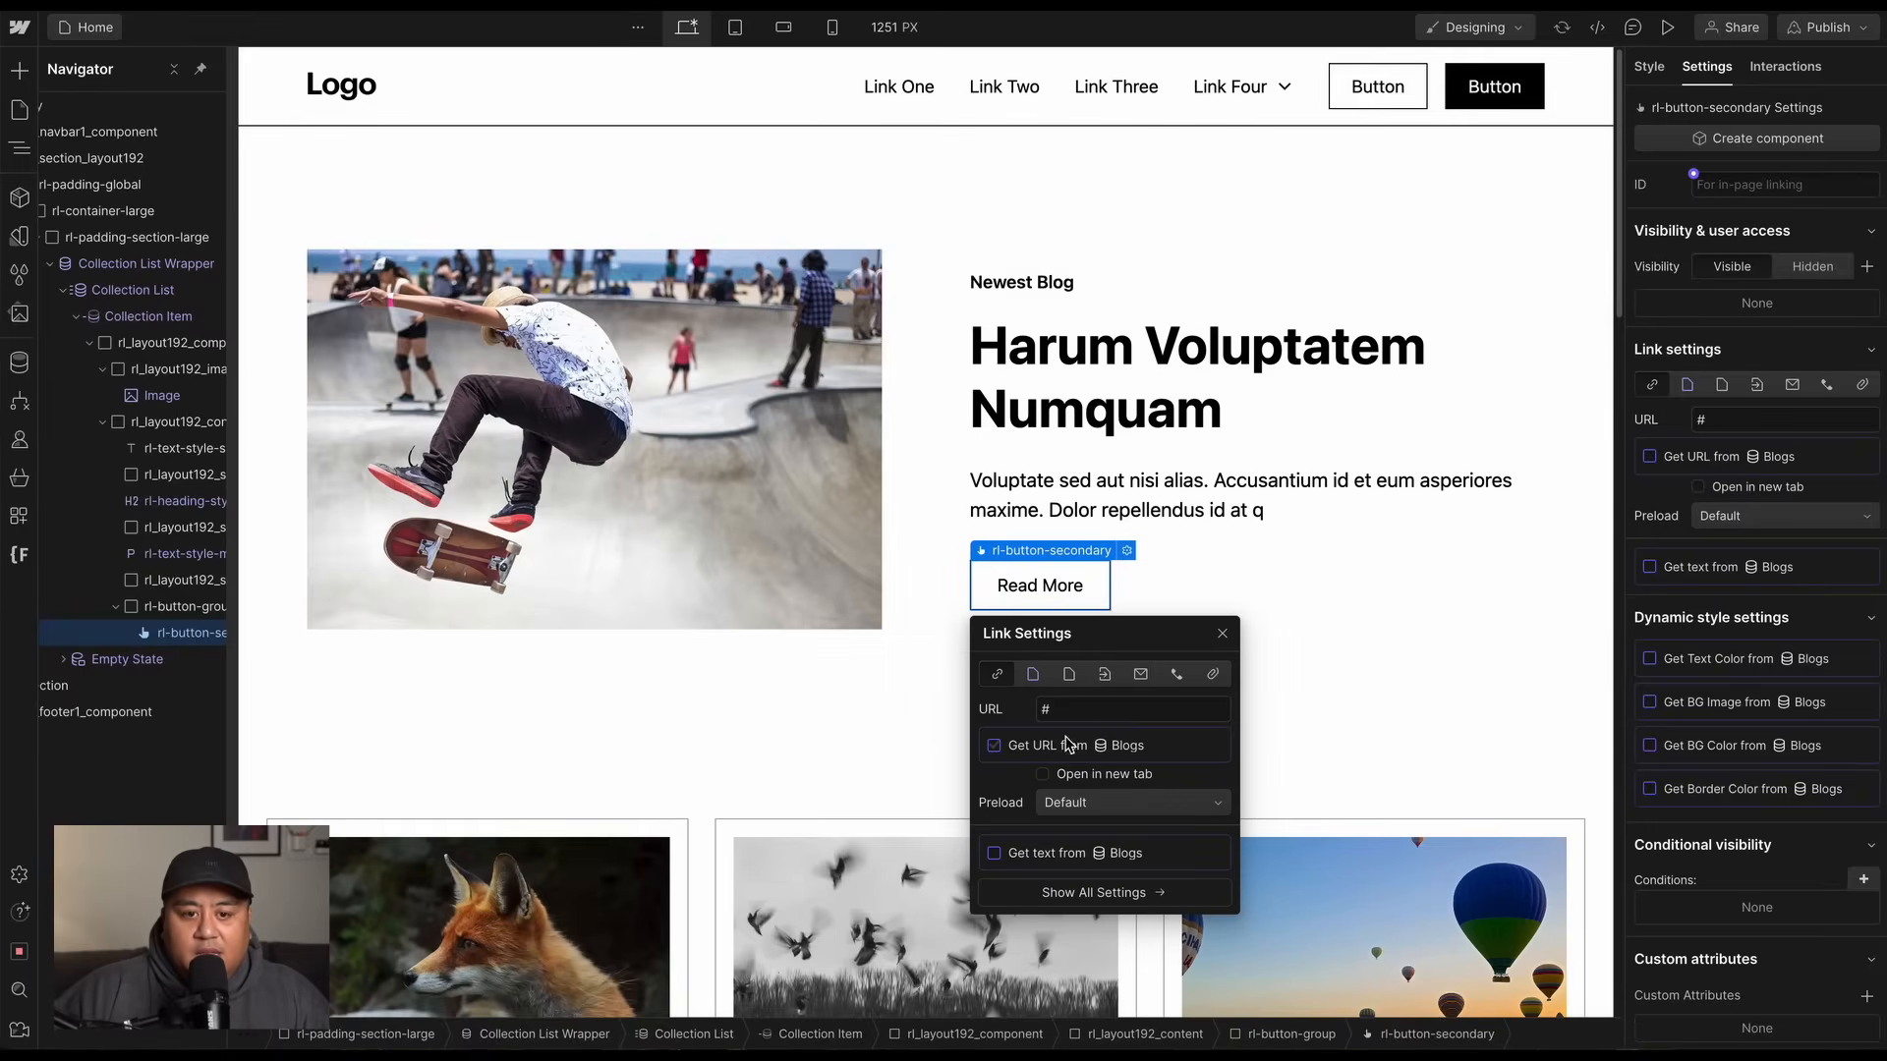
pyautogui.click(1033, 674)
pyautogui.click(1131, 708)
pyautogui.click(1056, 744)
pyautogui.click(895, 739)
pyautogui.click(287, 729)
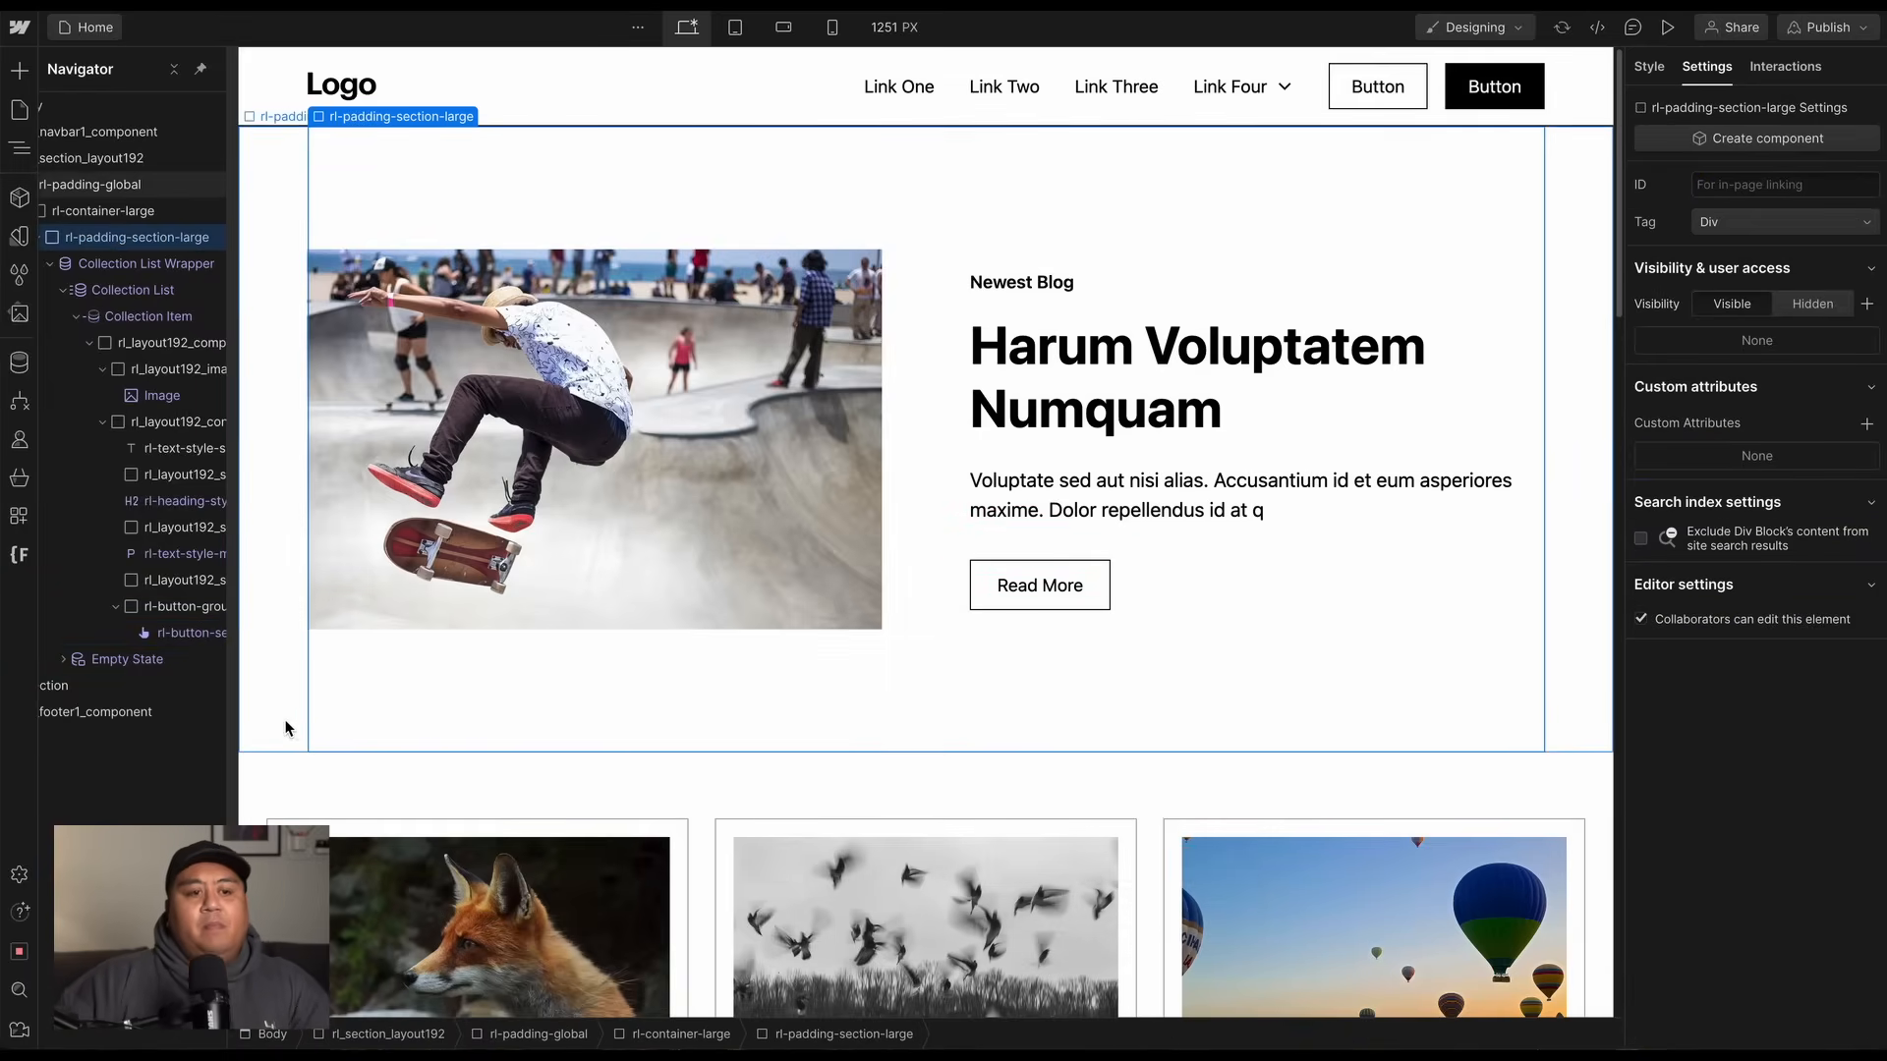
# Sort the blog-grid list below the featured section by Published On from newest to oldest.
pyautogui.scroll(-3, 627, 753)
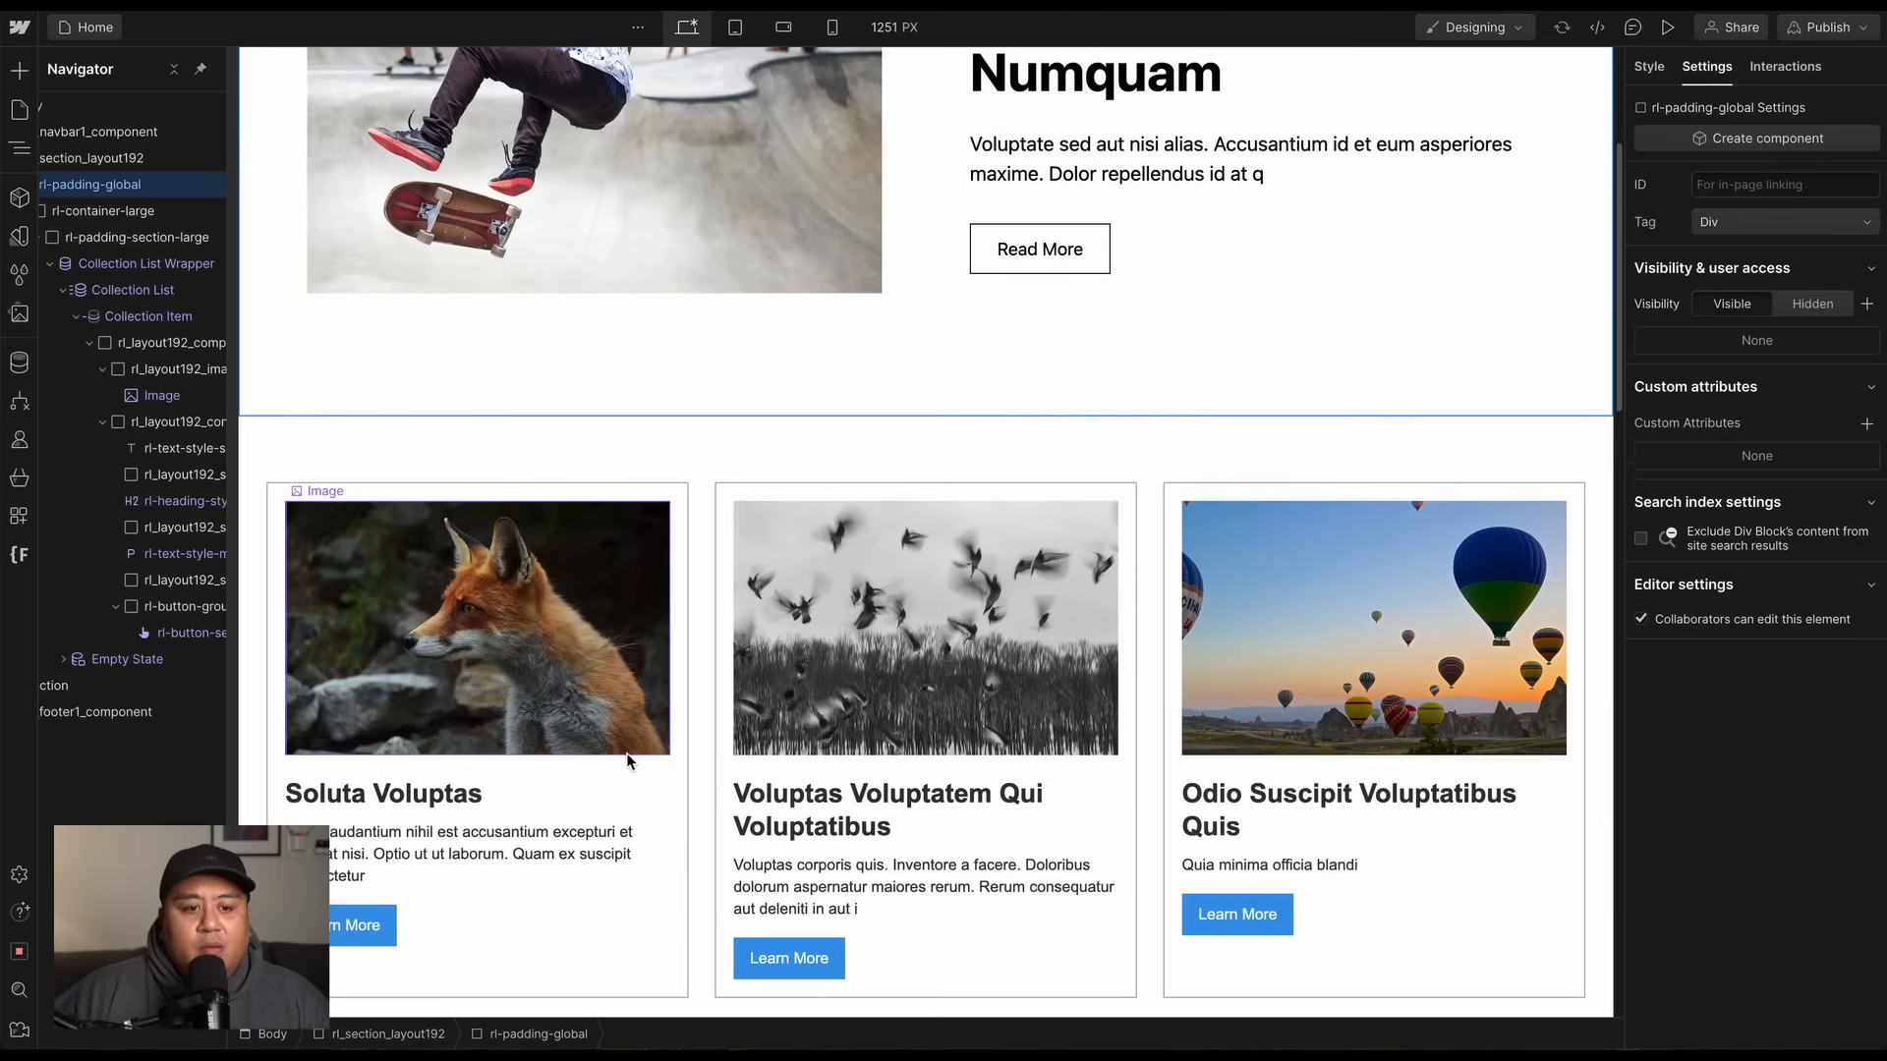
pyautogui.click(696, 602)
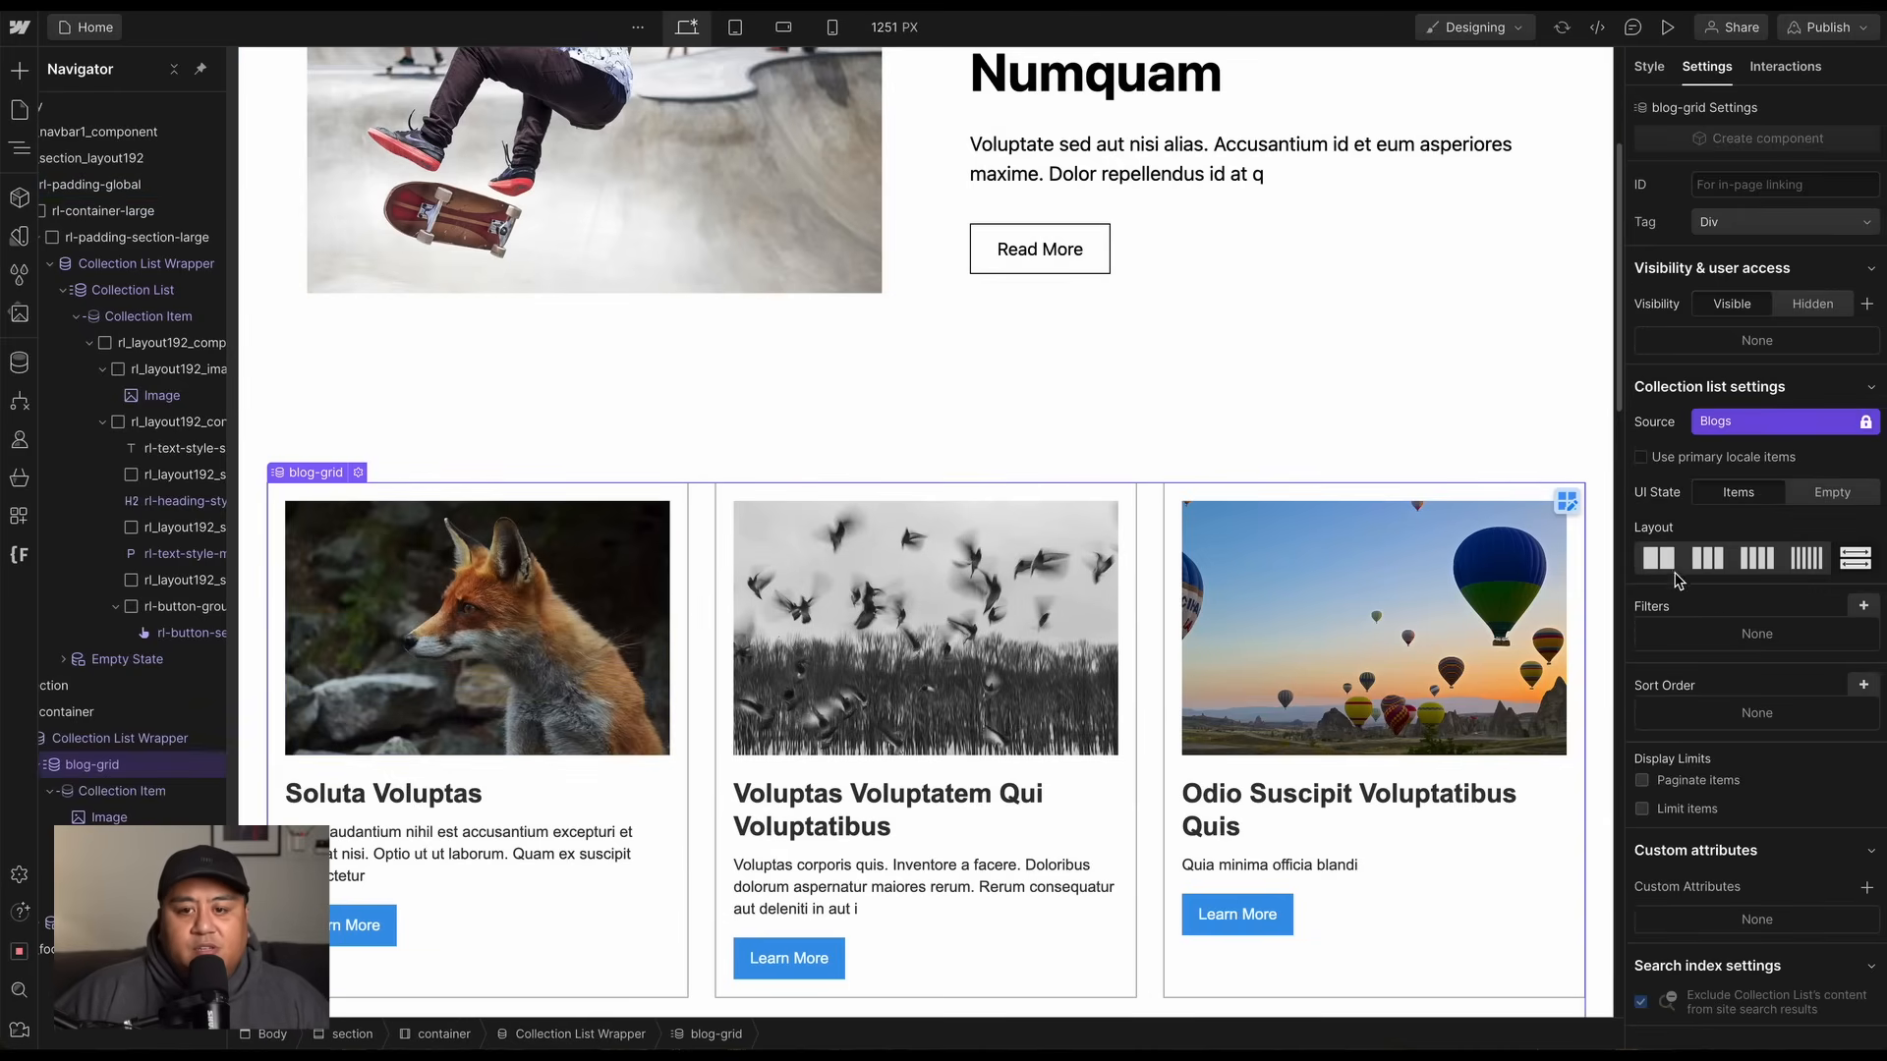
pyautogui.click(1865, 688)
pyautogui.click(1759, 761)
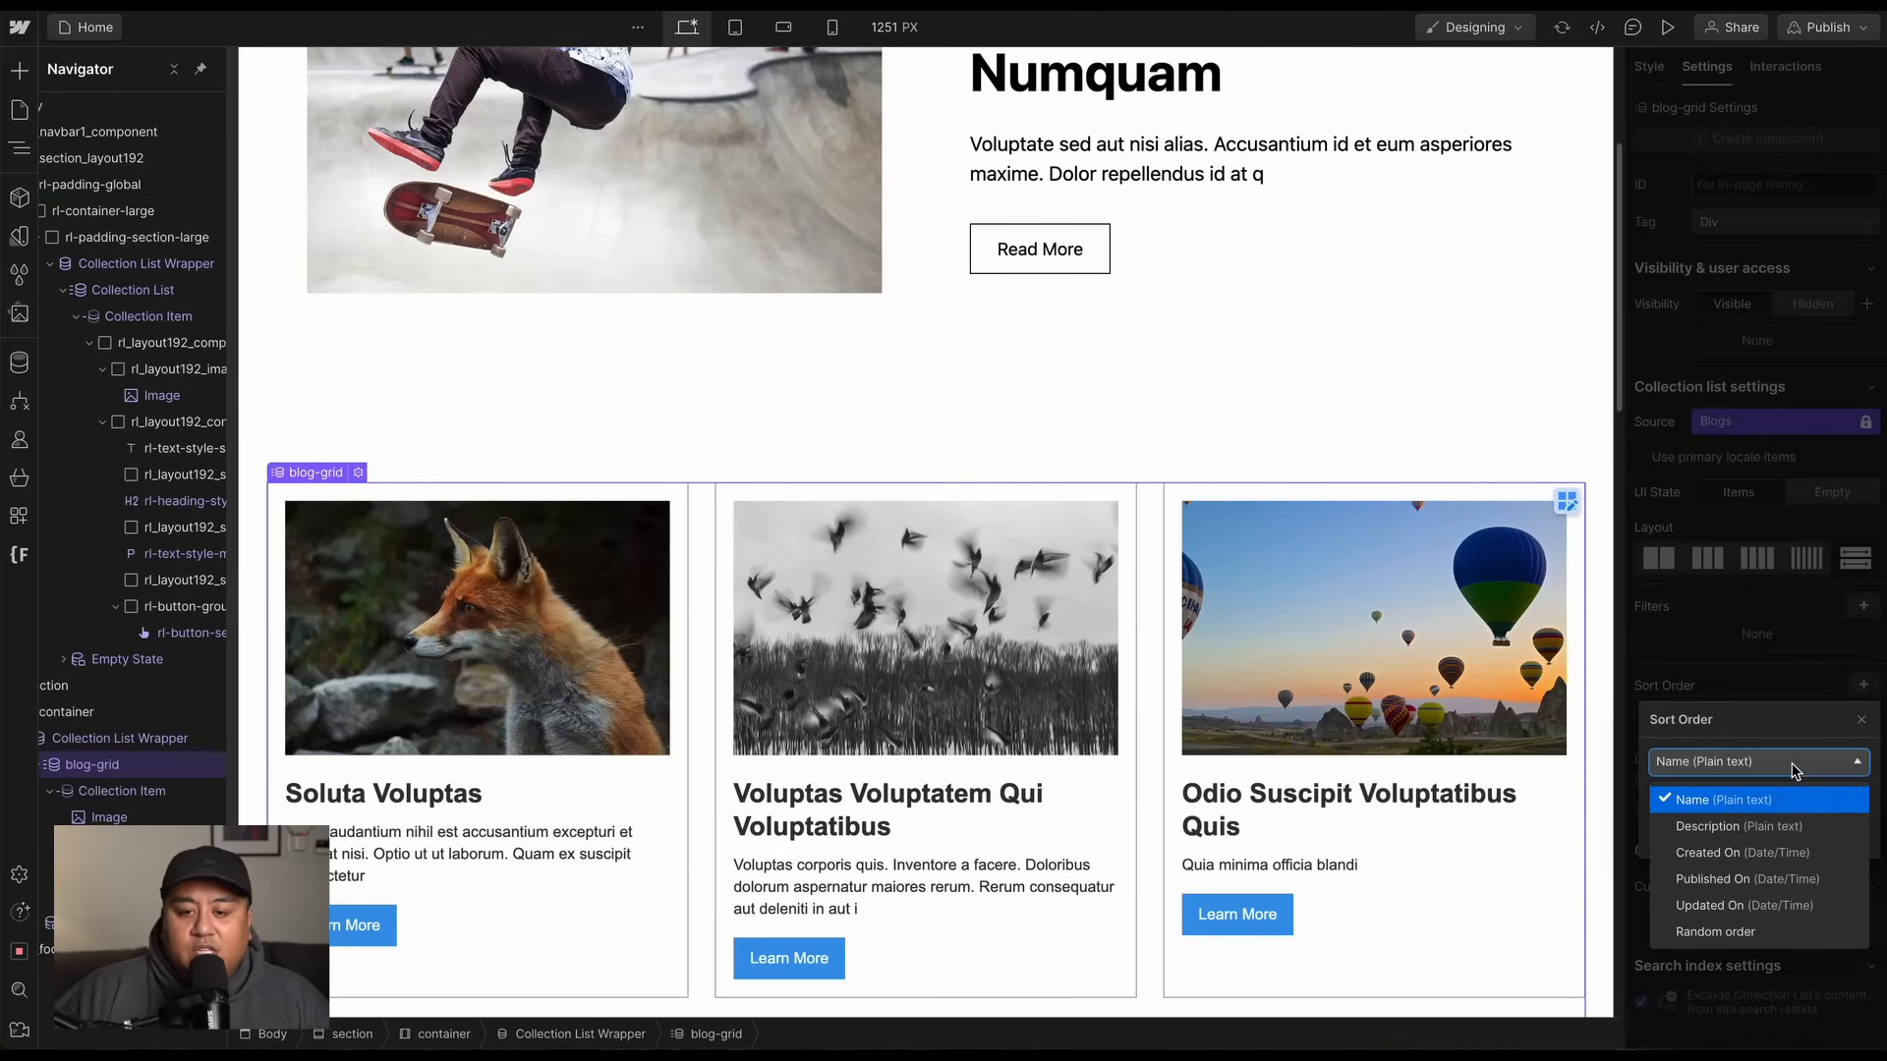
pyautogui.click(1747, 867)
pyautogui.click(1757, 794)
pyautogui.click(1749, 846)
pyautogui.click(1849, 828)
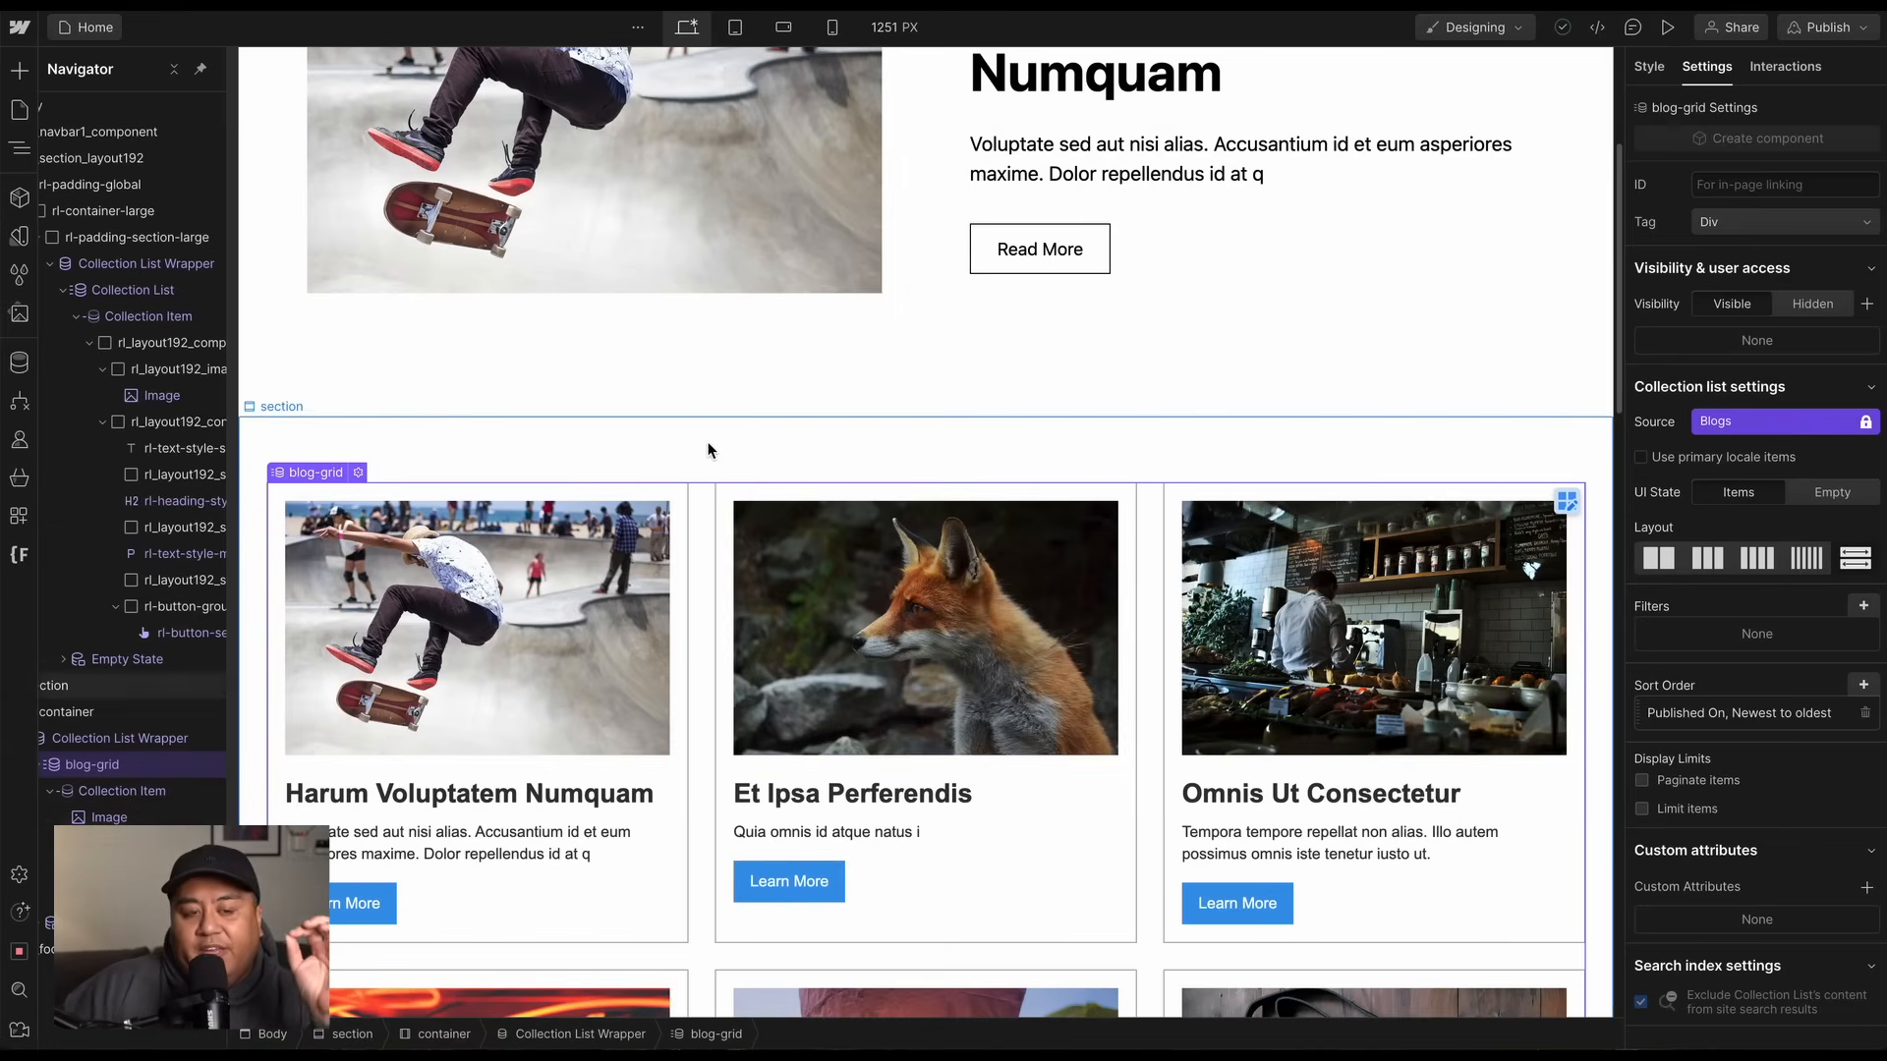
pyautogui.scroll(3, 710, 442)
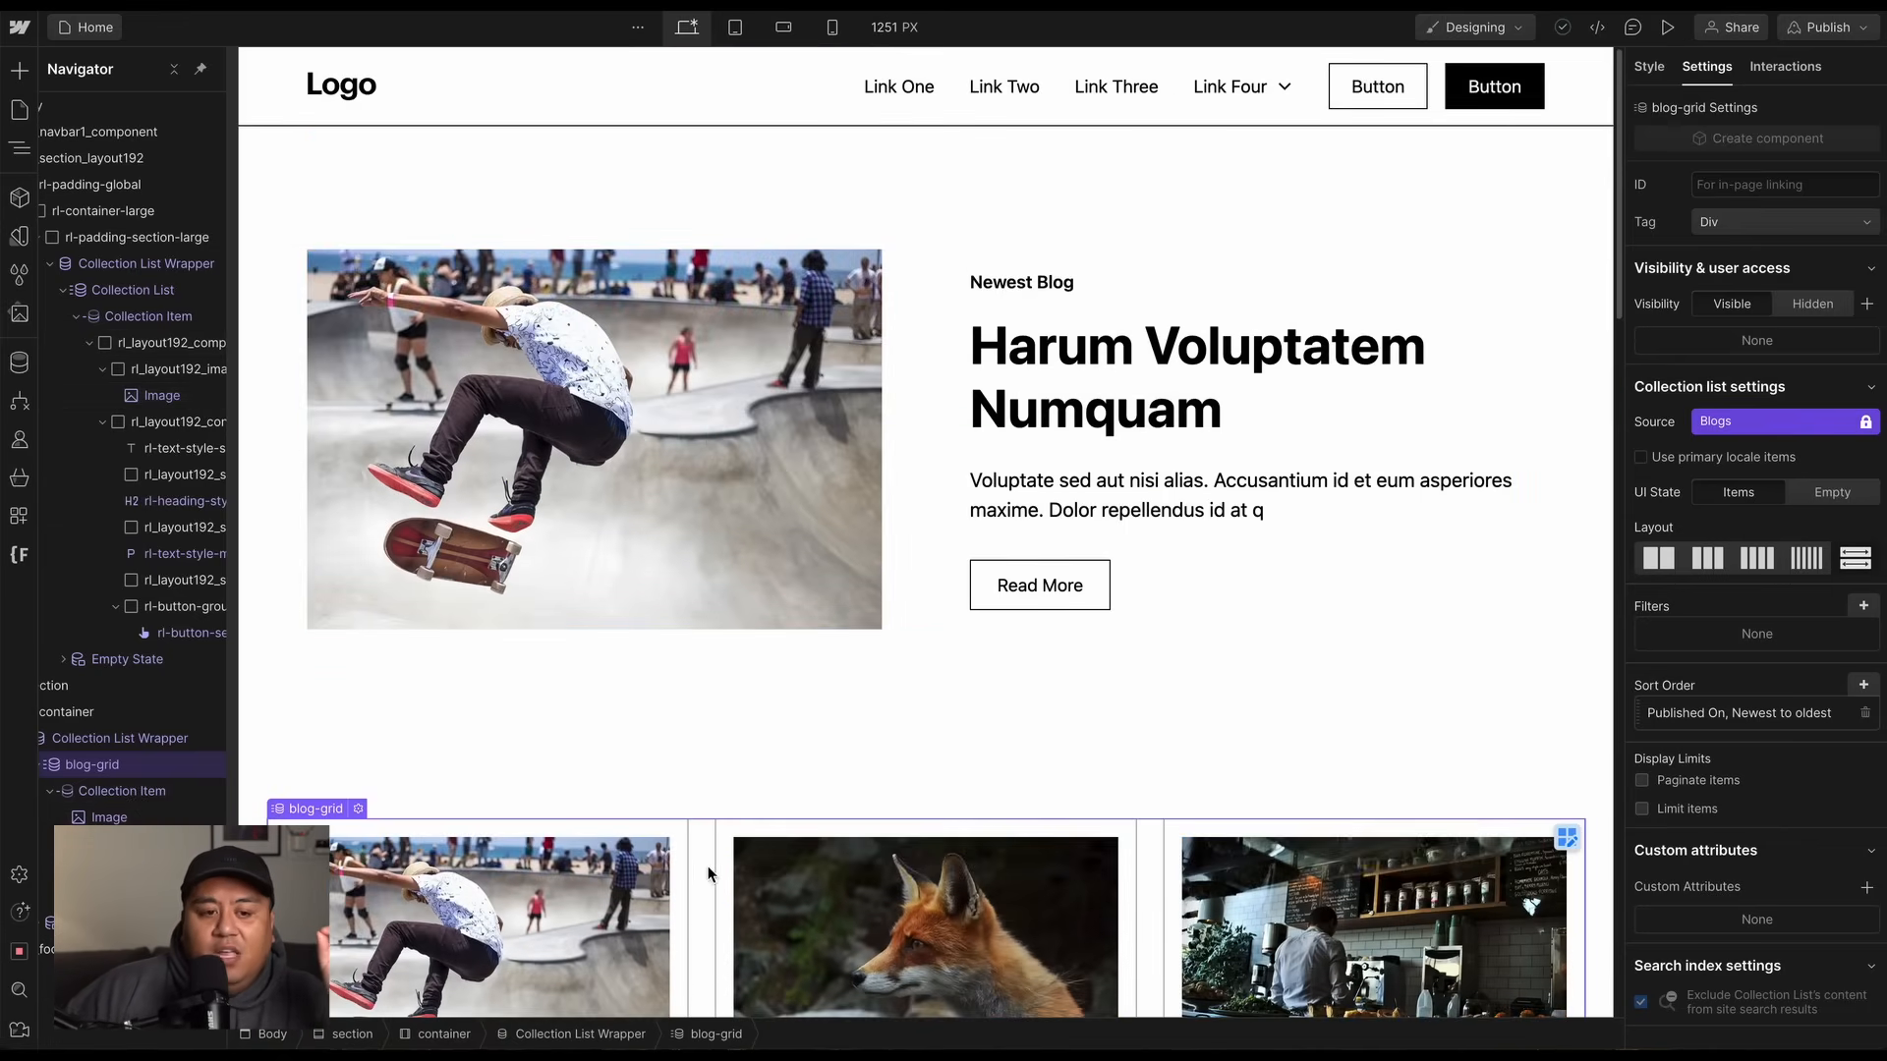
# Limit the items in the blog-grid list and set the list to start at item 2.
pyautogui.scroll(-3, 705, 877)
pyautogui.scroll(3, 764, 376)
pyautogui.scroll(-2, 623, 639)
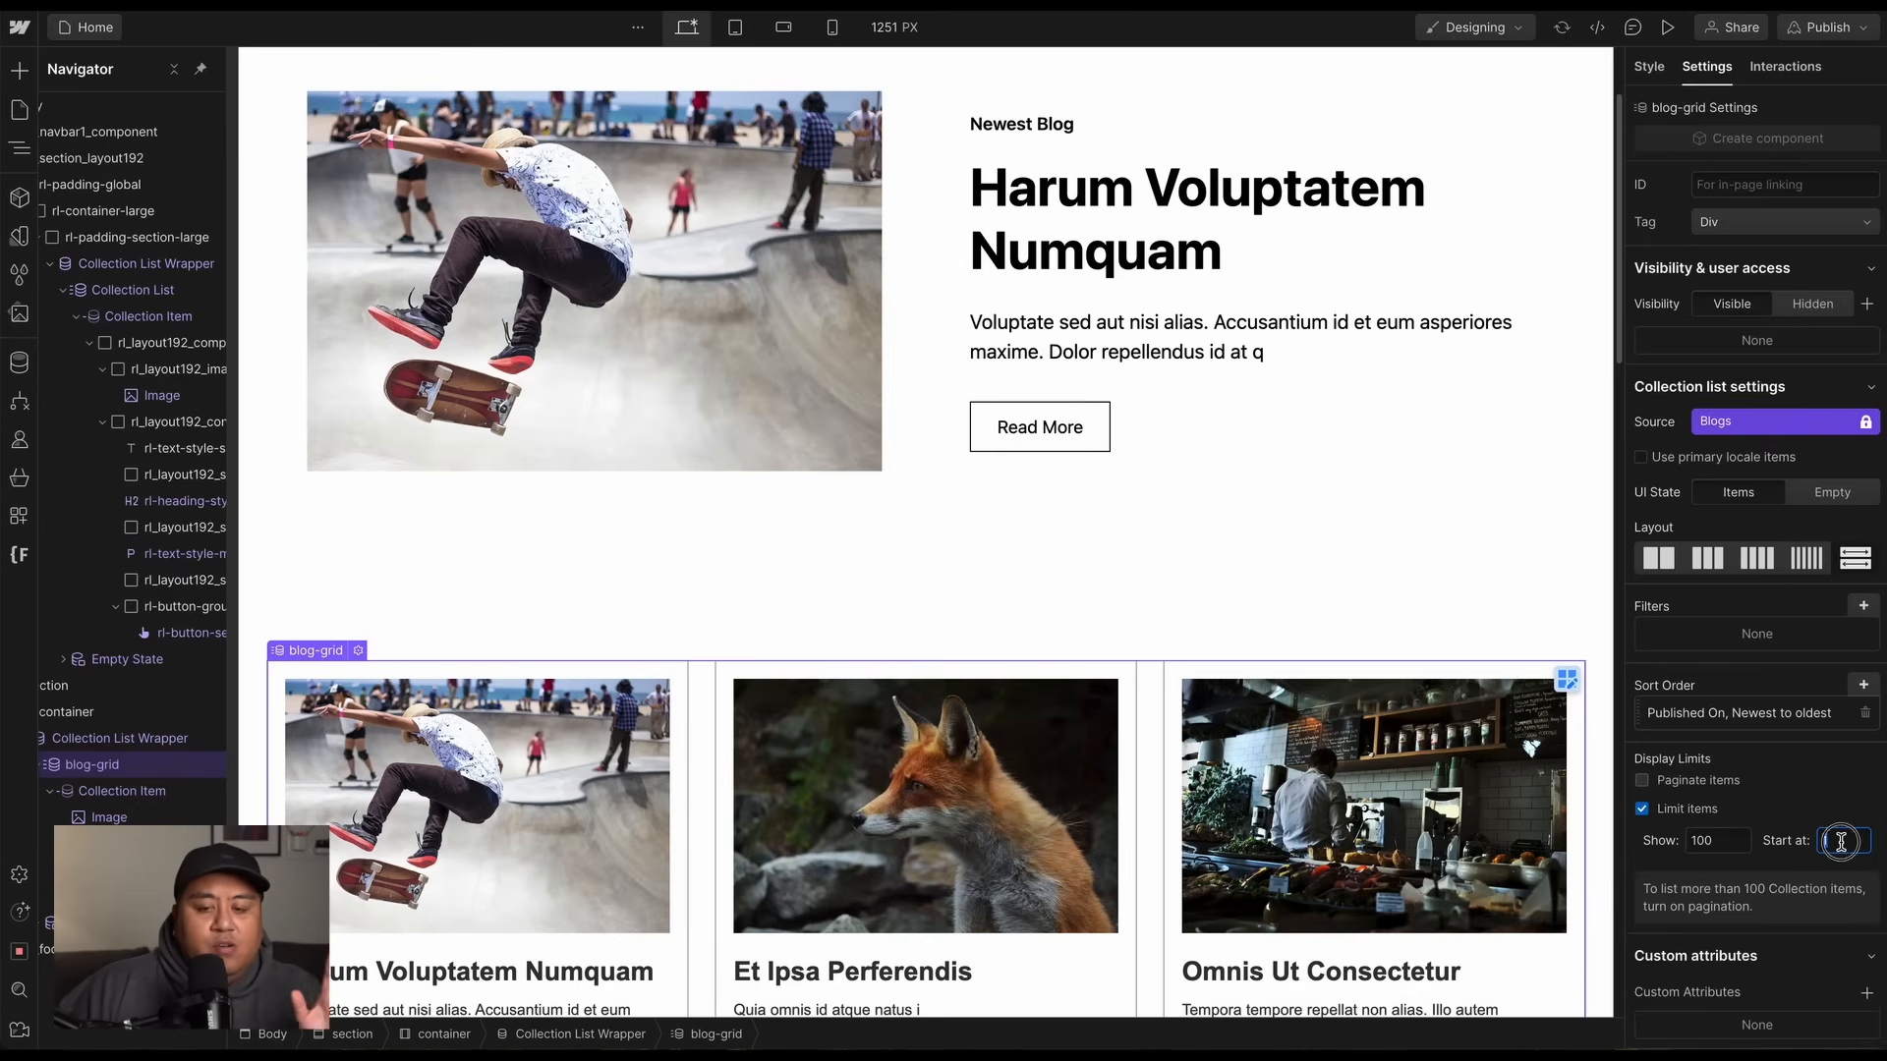
pyautogui.press('Return')
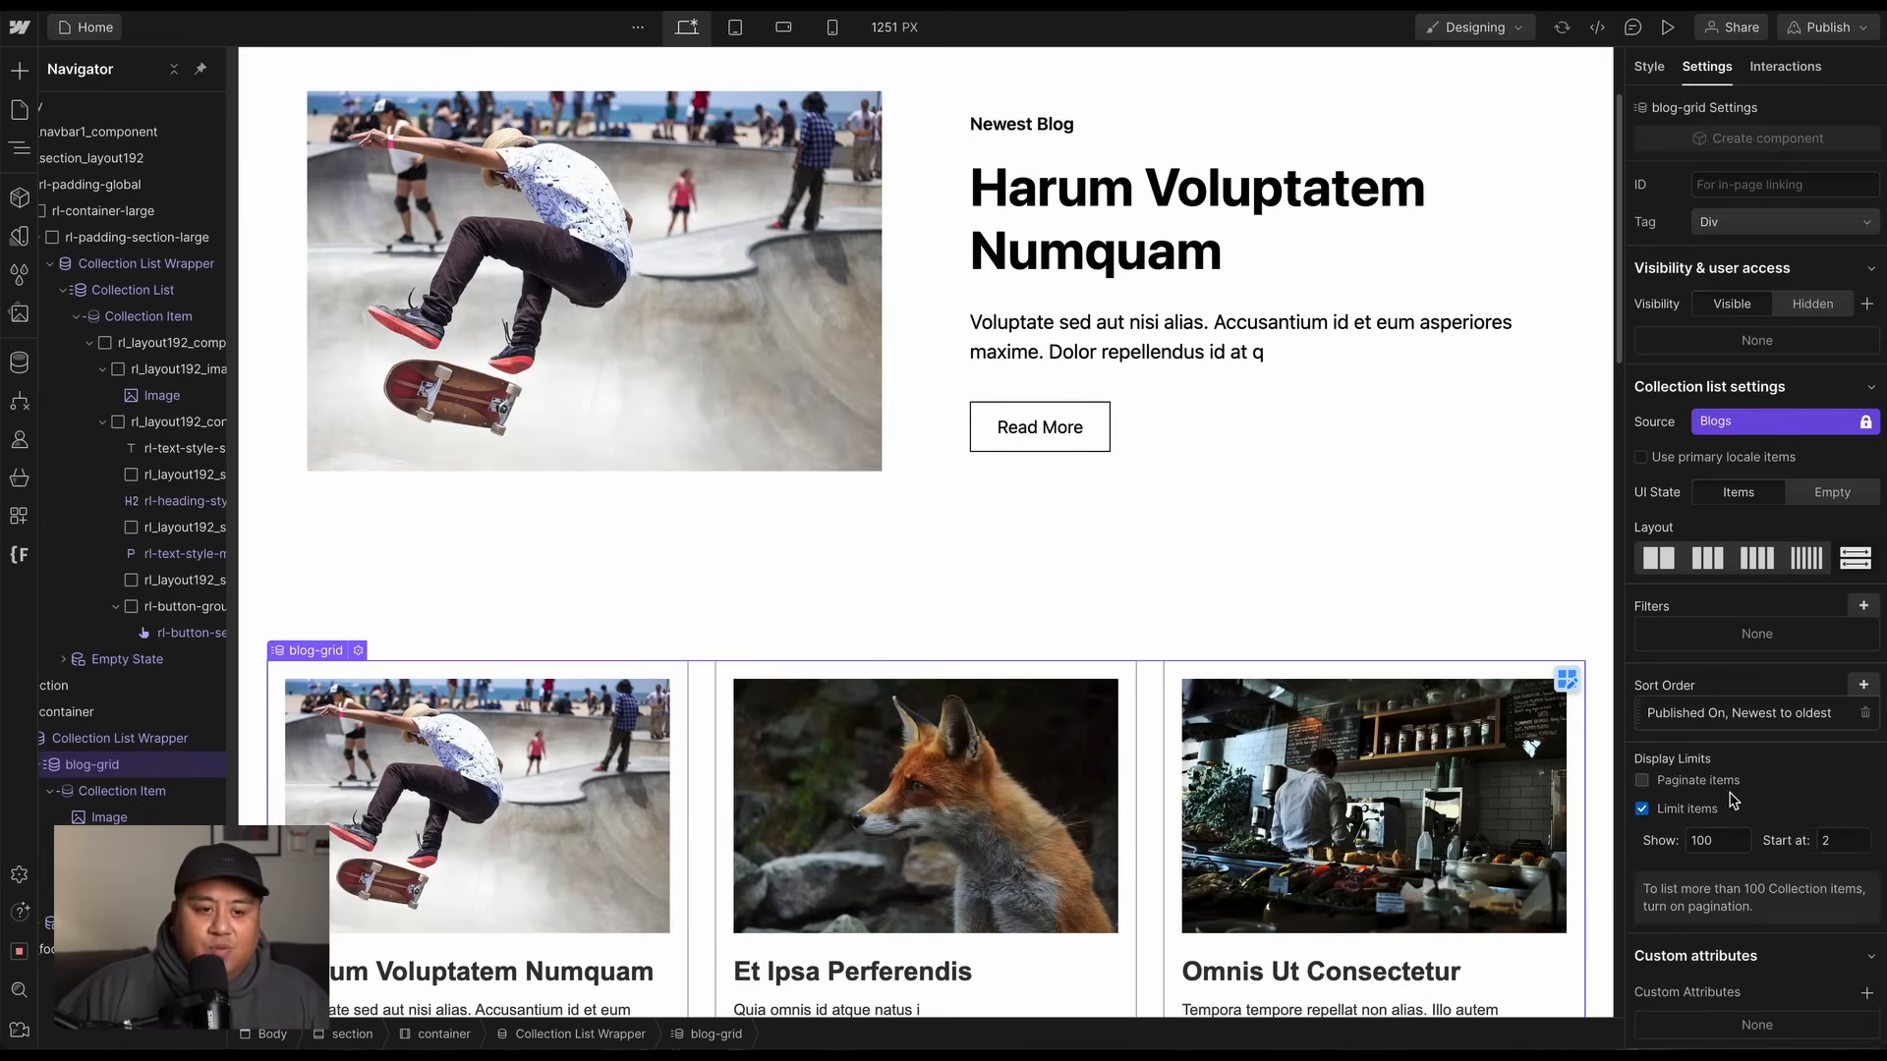
pyautogui.scroll(-5, 674, 759)
pyautogui.scroll(-8, 675, 763)
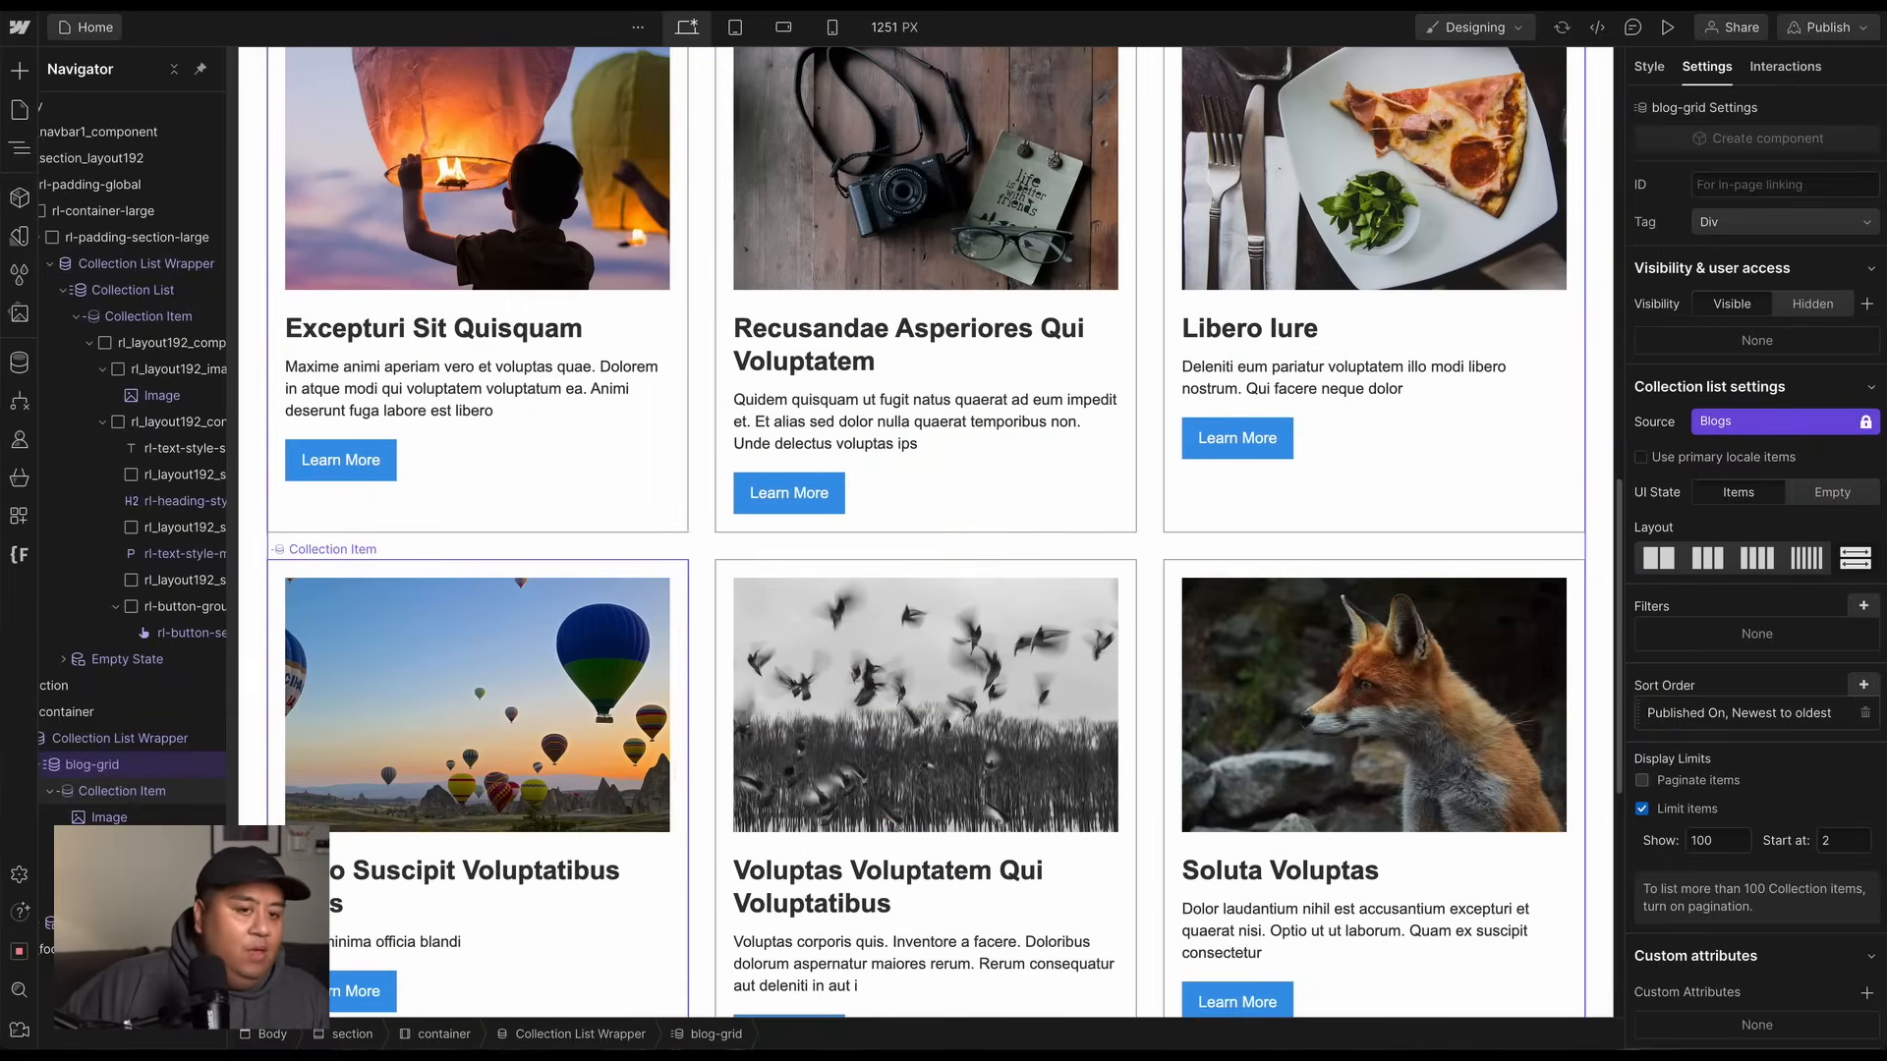
pyautogui.scroll(5, 678, 767)
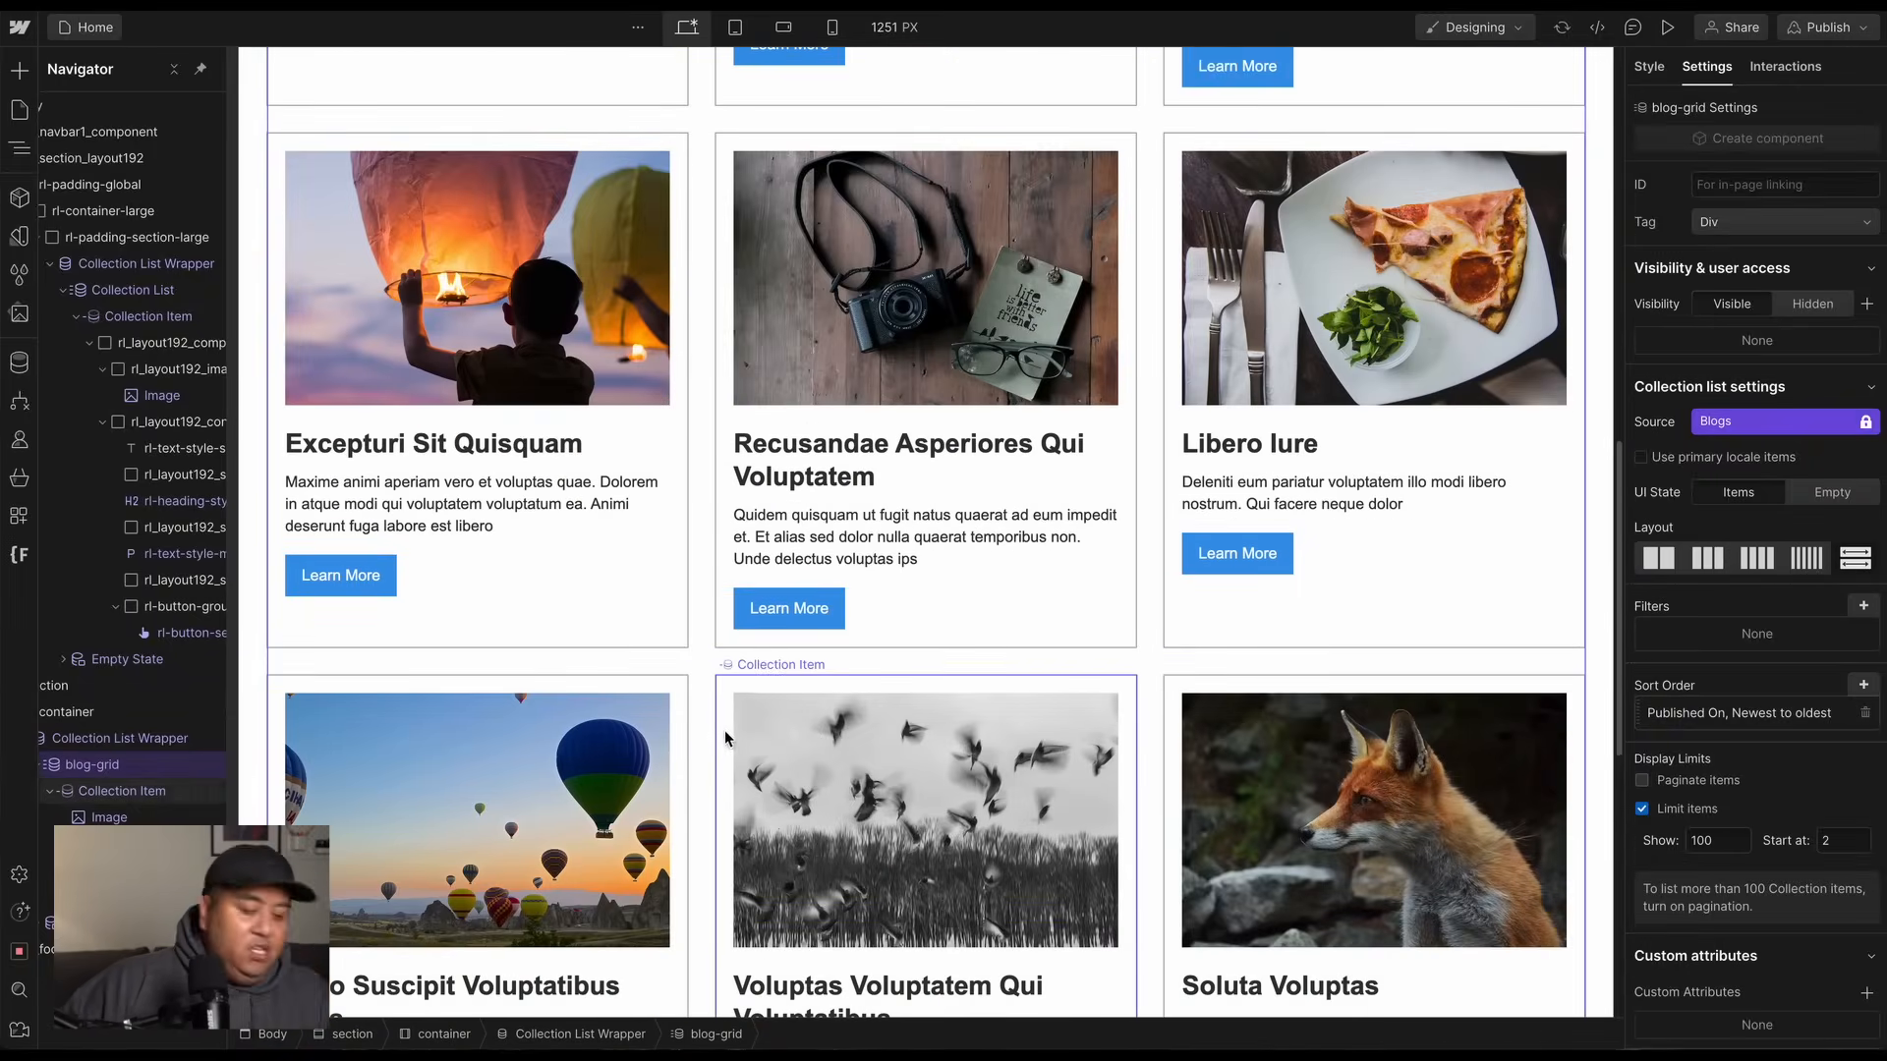
pyautogui.scroll(8, 723, 729)
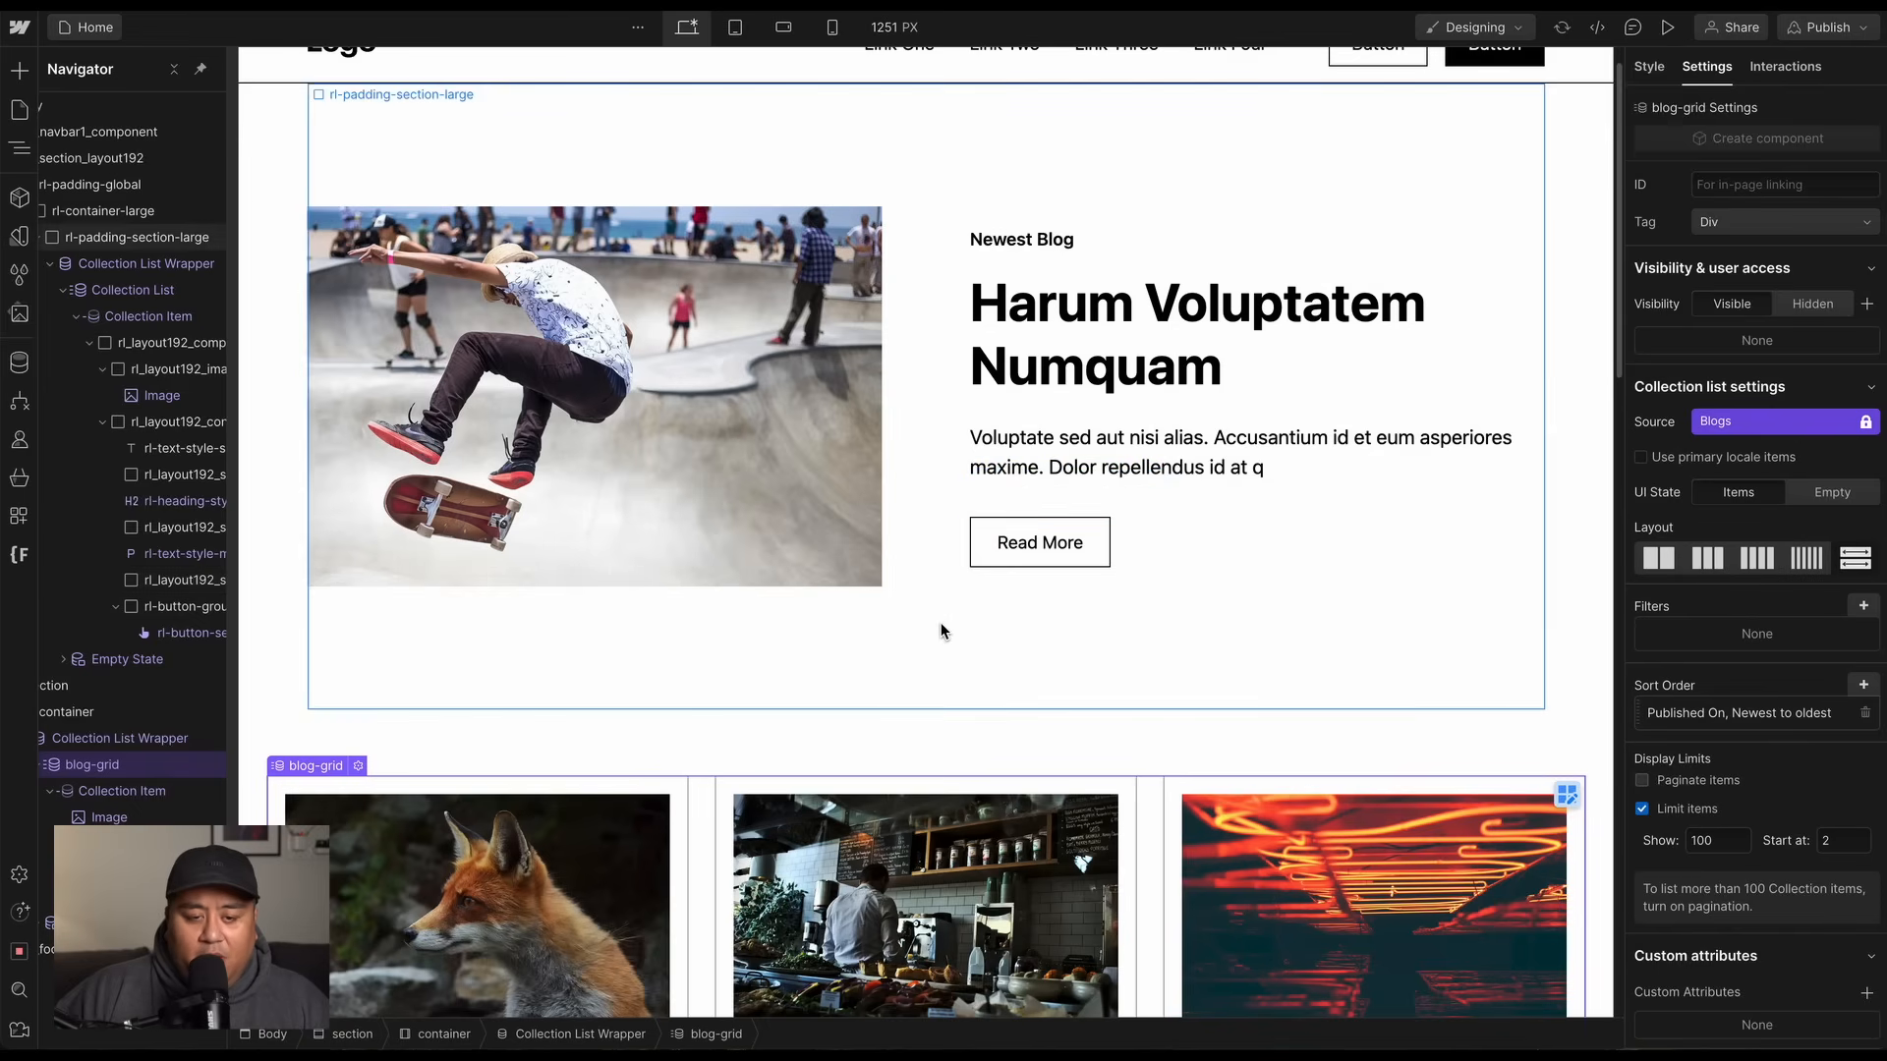
# Preview the Home page and check the newest-blog feature and the blog card grid below it.
pyautogui.click(1668, 27)
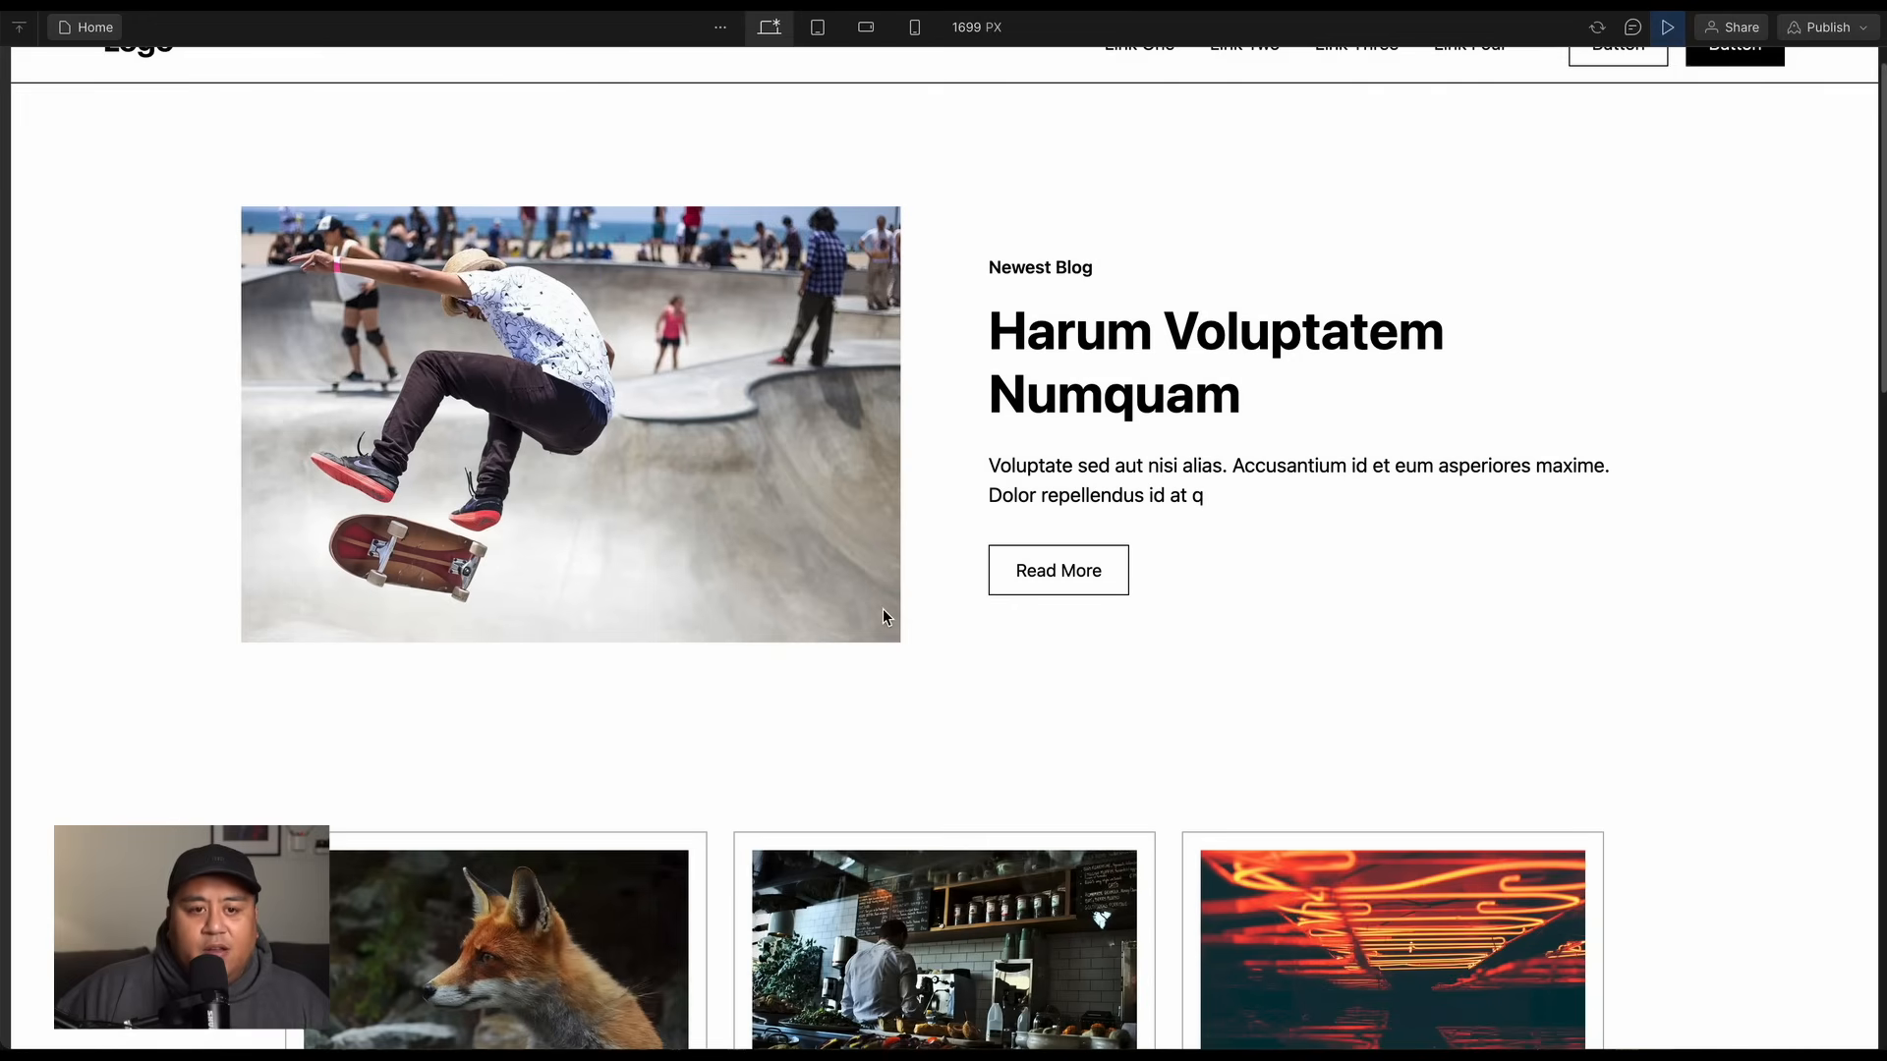
pyautogui.scroll(-5, 882, 616)
pyautogui.scroll(5, 883, 665)
pyautogui.scroll(-8, 821, 614)
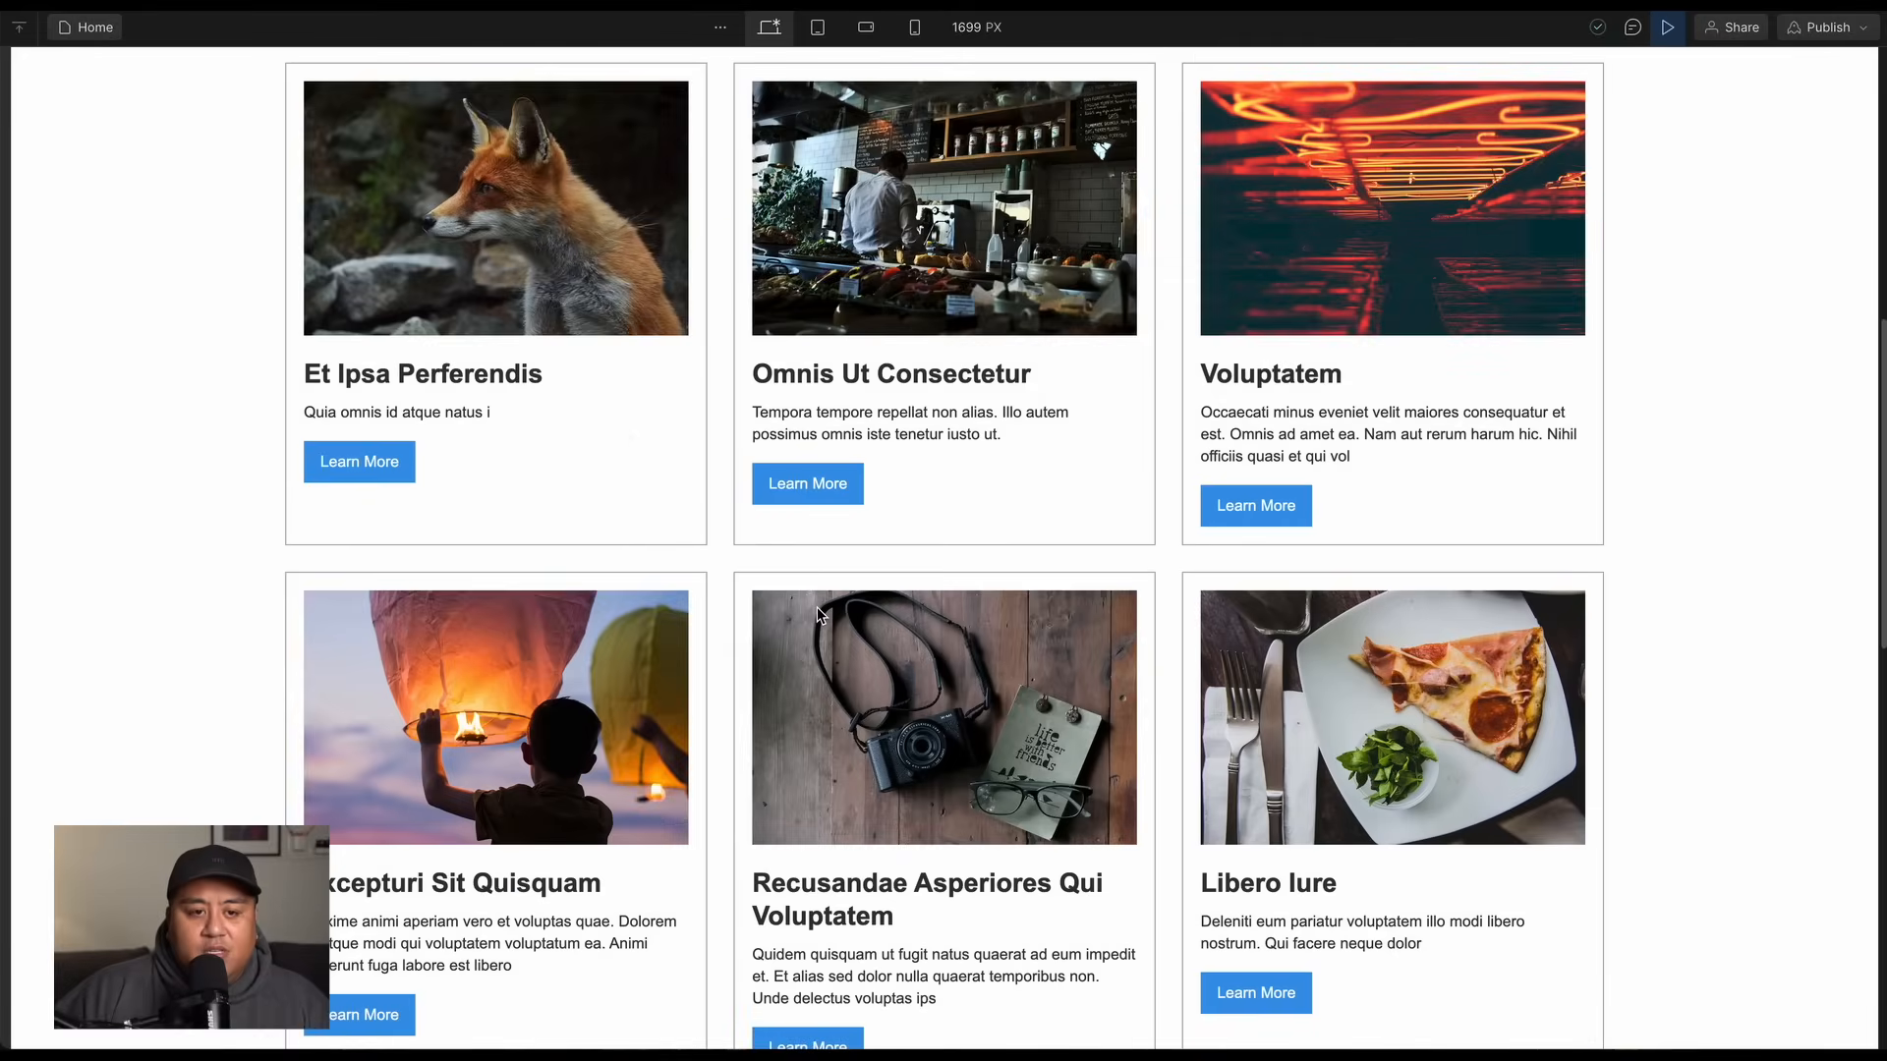
pyautogui.scroll(-7, 982, 606)
pyautogui.scroll(12, 975, 617)
pyautogui.scroll(-3, 884, 678)
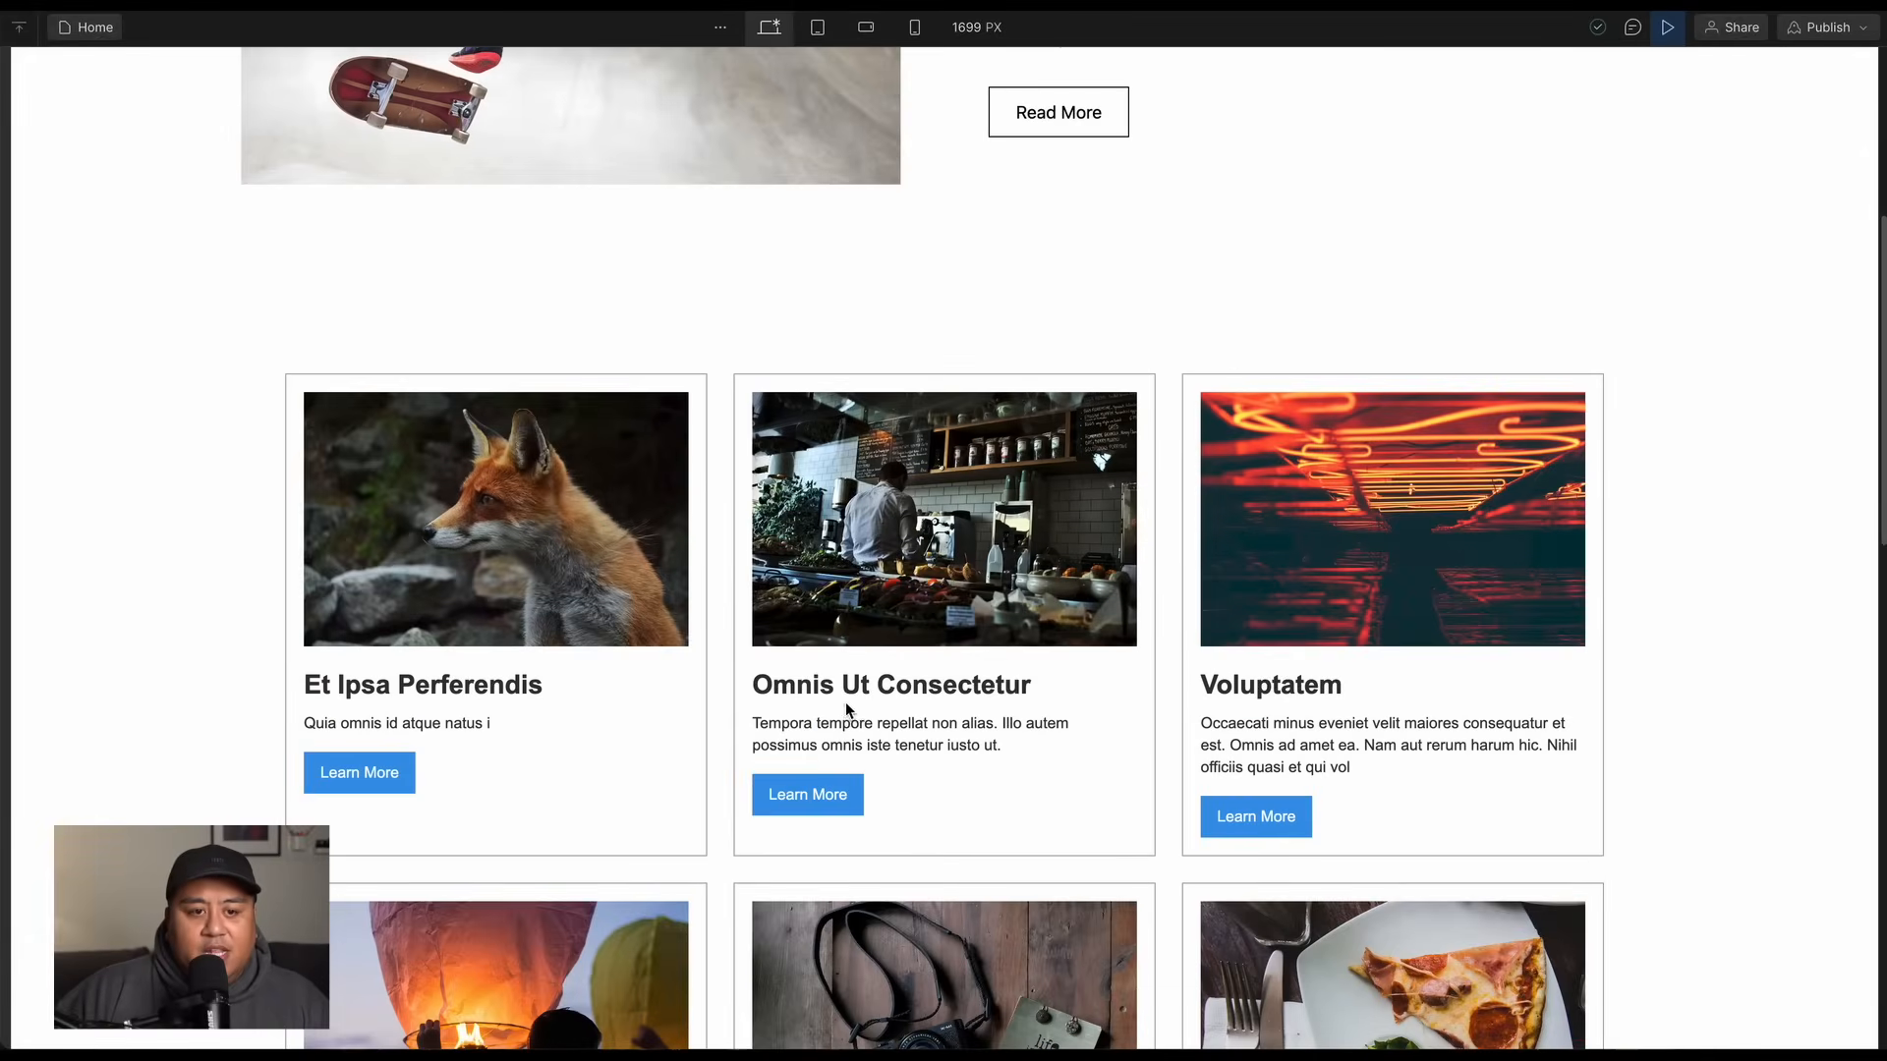
# Open the Et Ipsa Perferendis post from its blog card and review its page down to the footer.
pyautogui.click(369, 781)
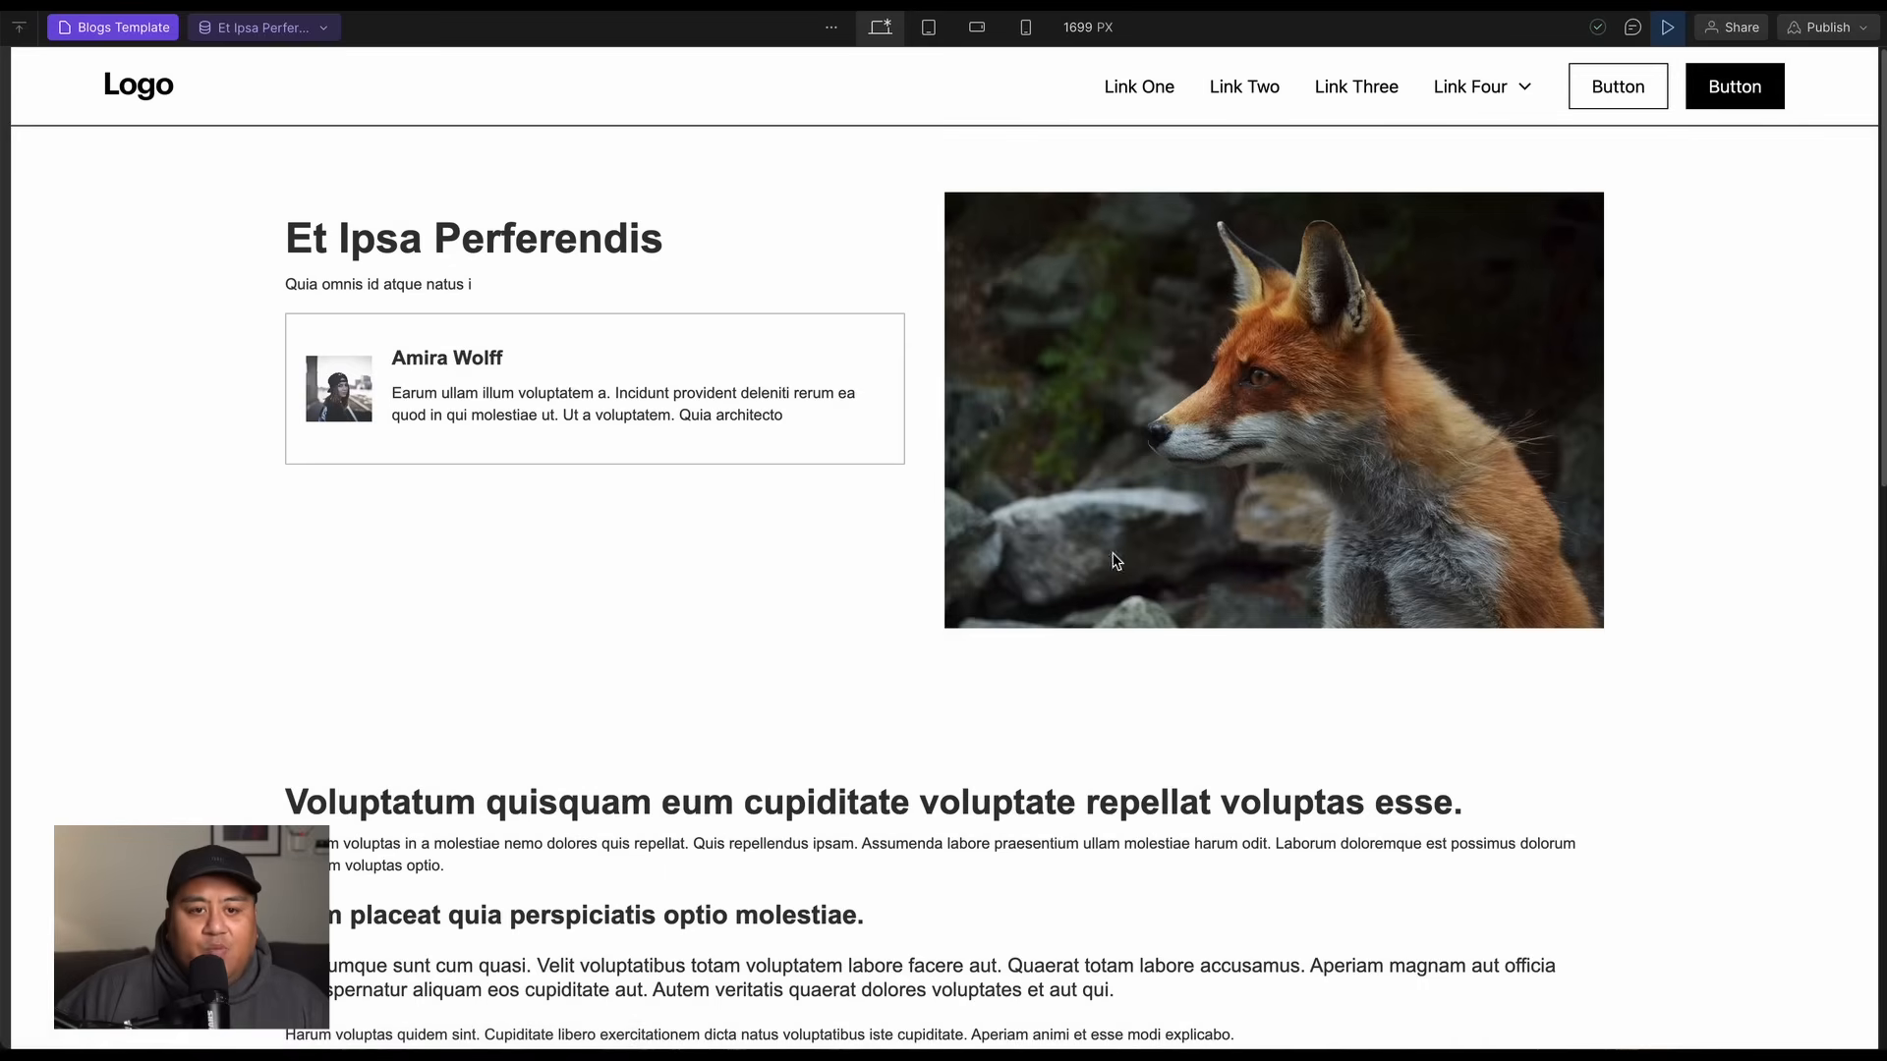
pyautogui.scroll(-15, 958, 671)
pyautogui.scroll(-3, 959, 671)
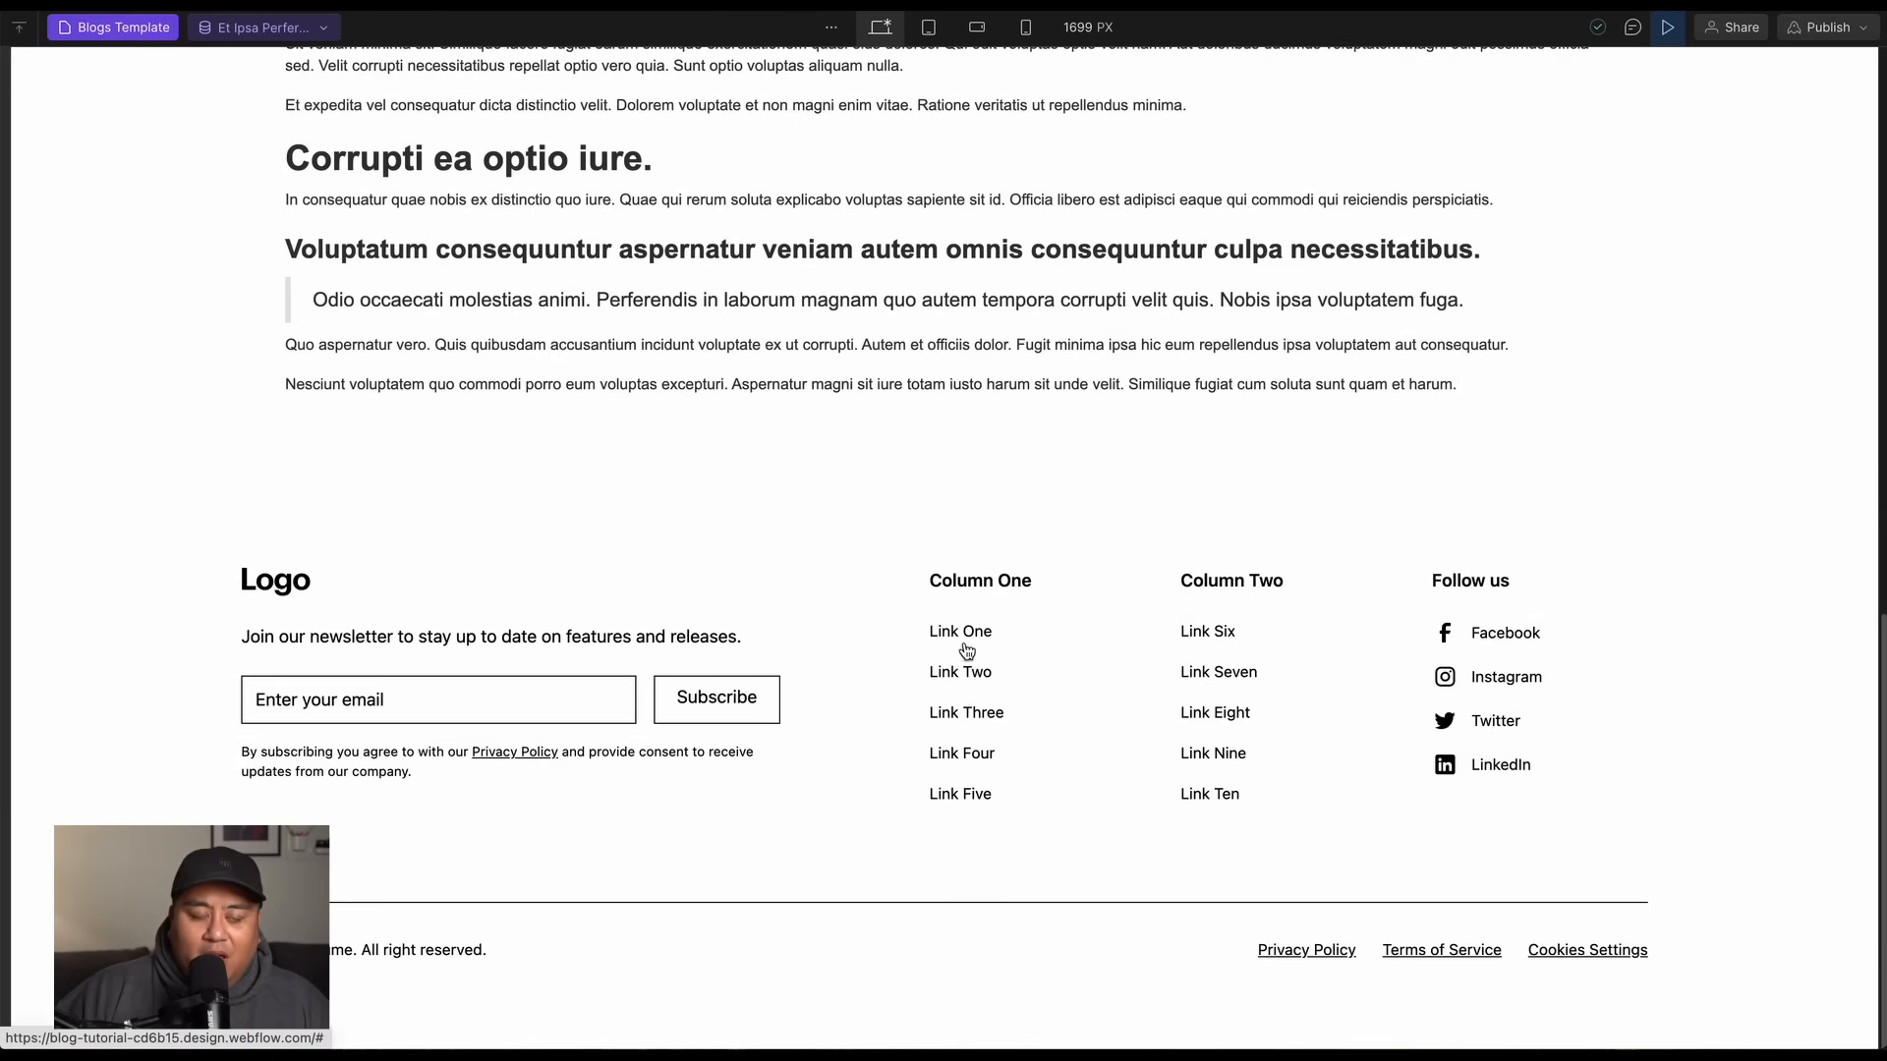